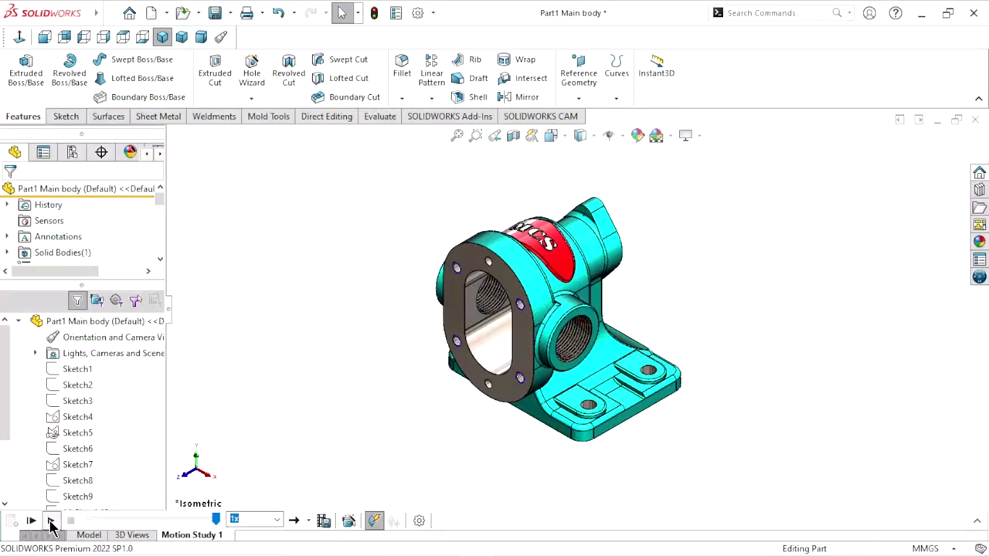
Step: Open a new blank part document, Part5
click(50, 521)
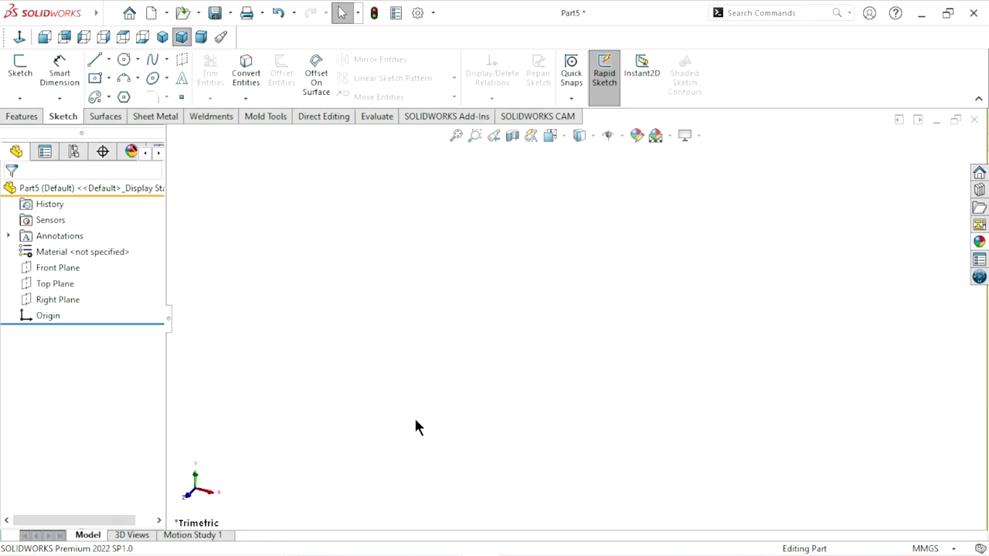
Step: Sketch a center rectangle on the Top Plane, centred on the origin
click(58, 284)
click(60, 258)
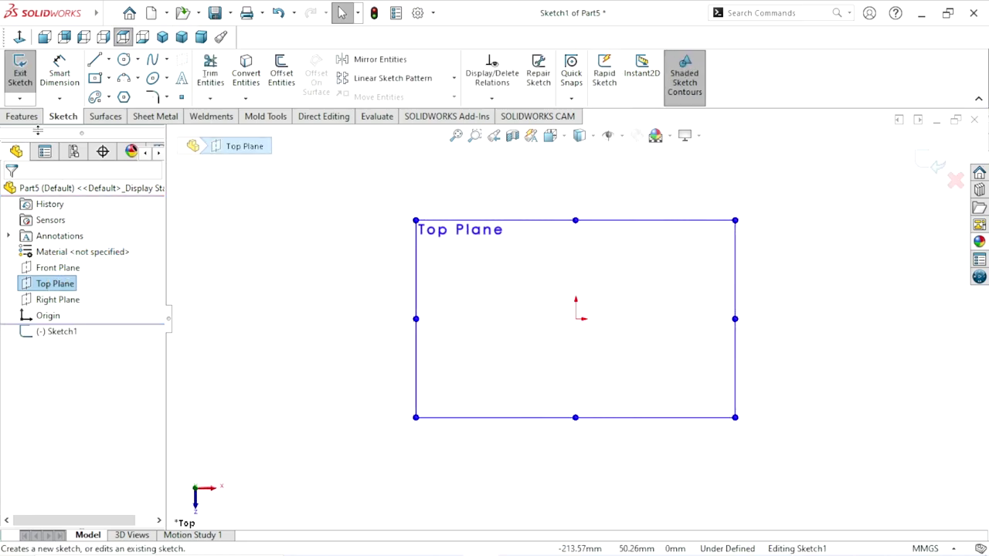
click(95, 80)
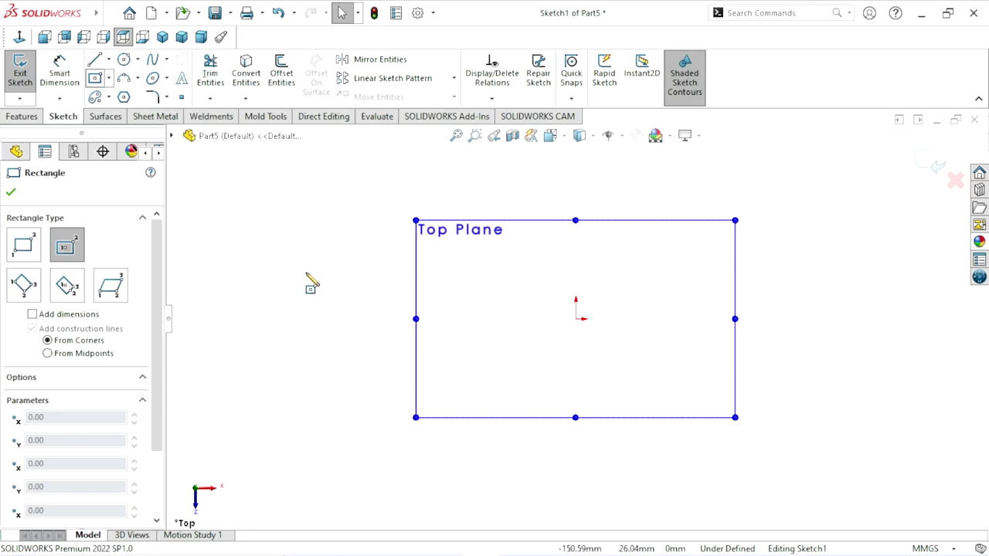
click(575, 318)
click(727, 211)
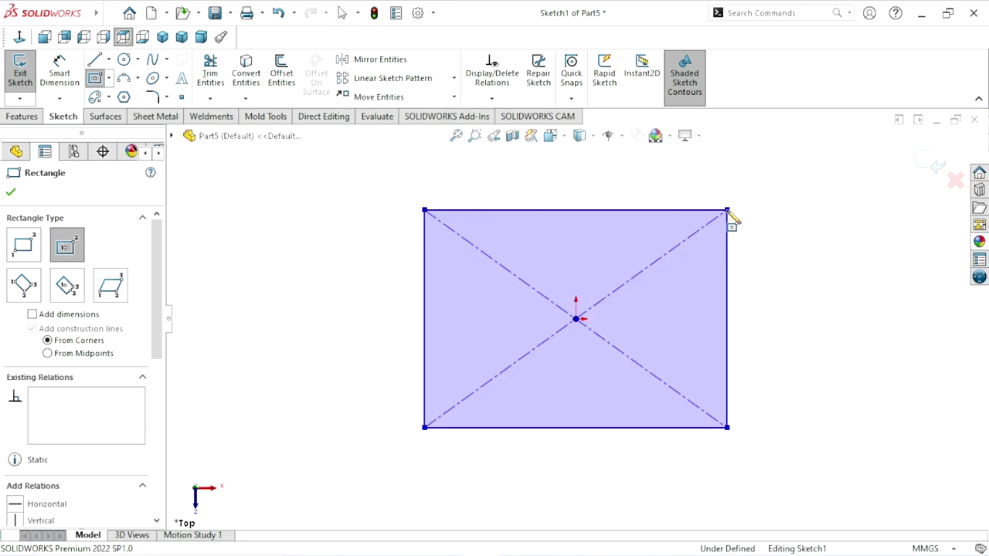
Step: Dimension the rectangle 124 mm wide and 93 mm high so it is fully defined
click(61, 80)
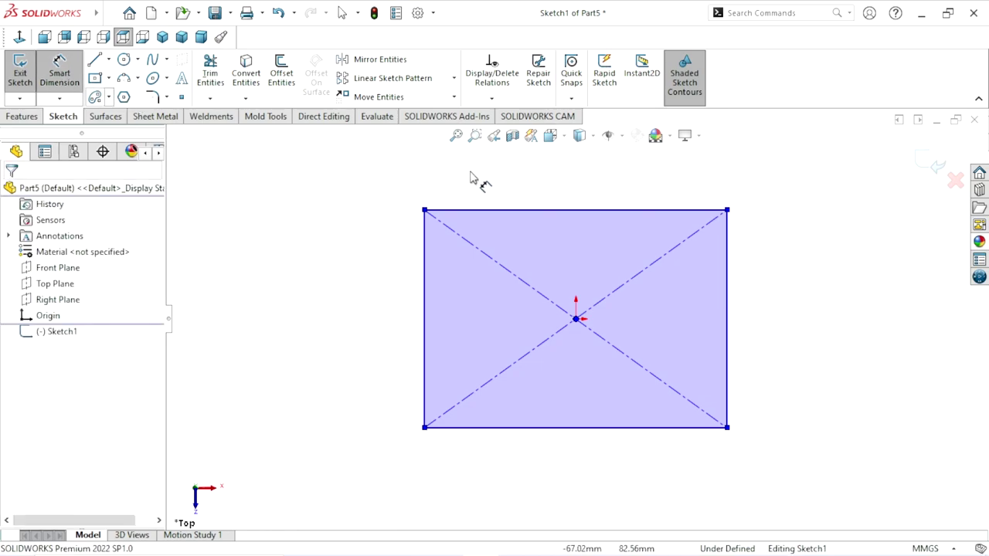
click(524, 210)
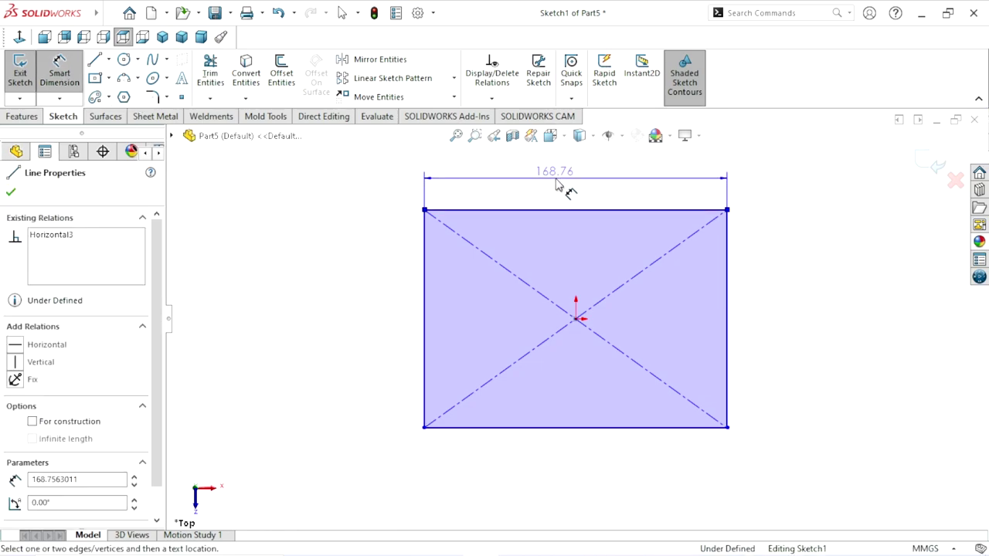
click(559, 185)
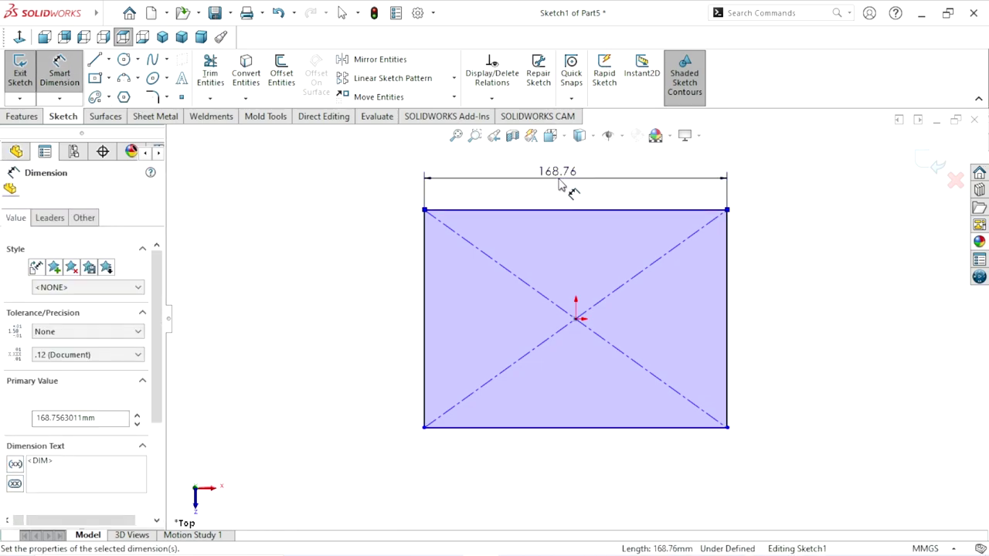
text(124)
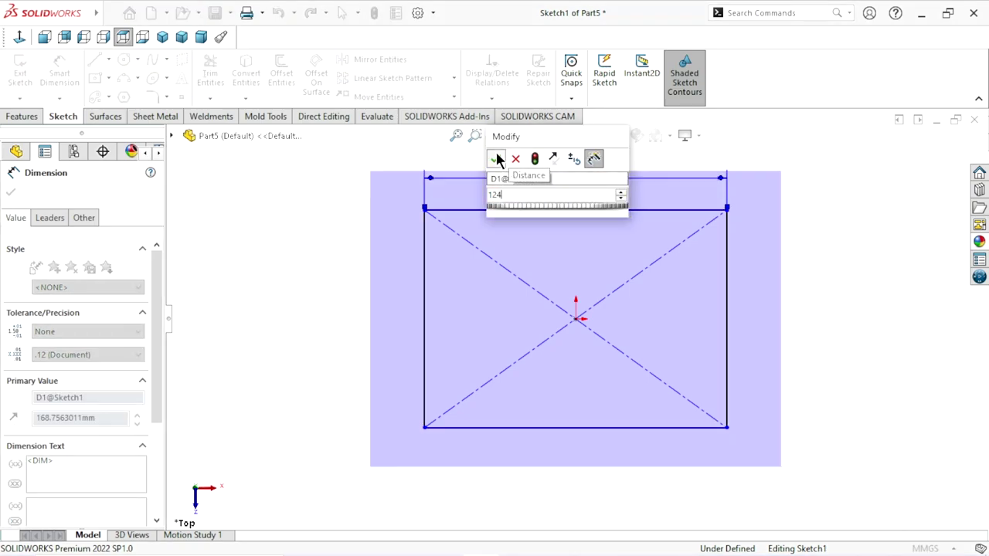
click(495, 158)
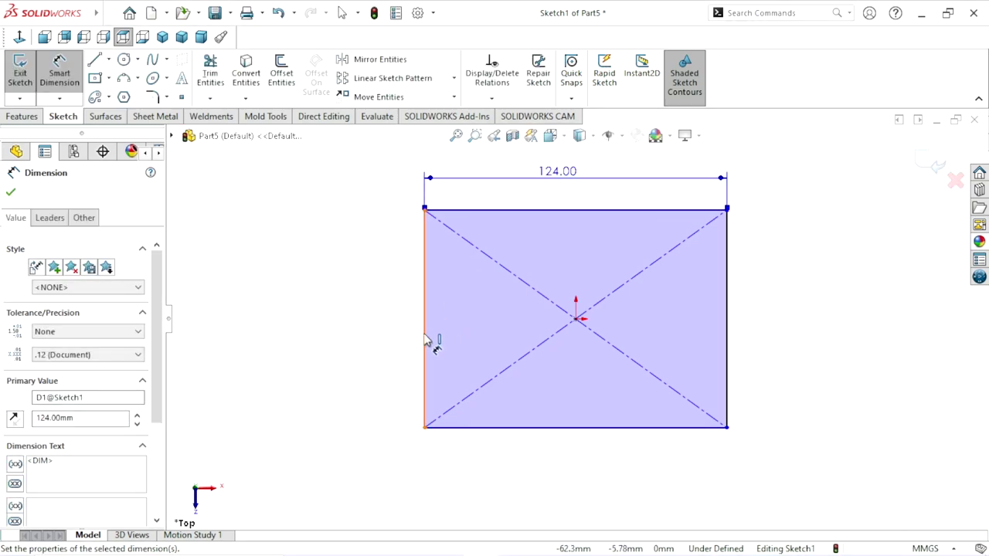
click(424, 340)
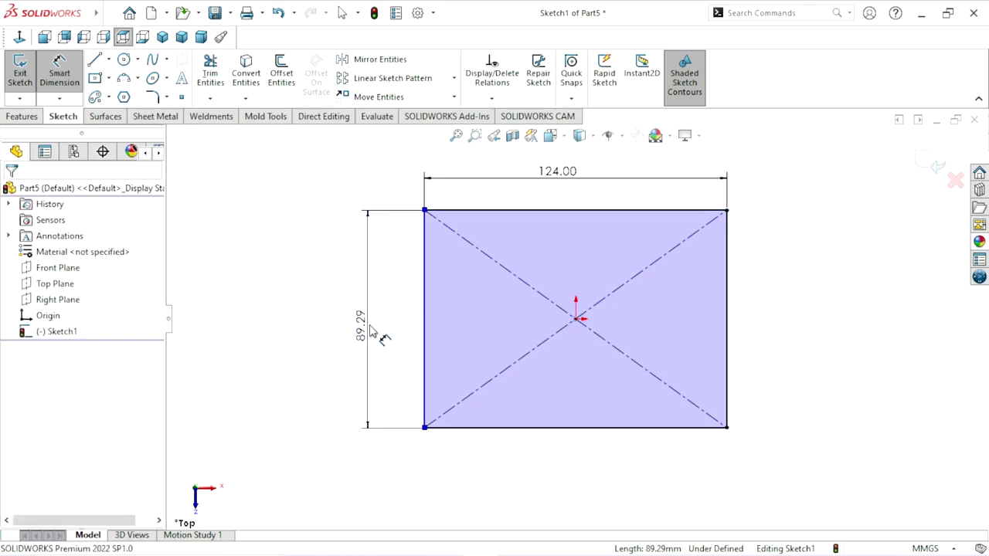
click(371, 330)
text(93)
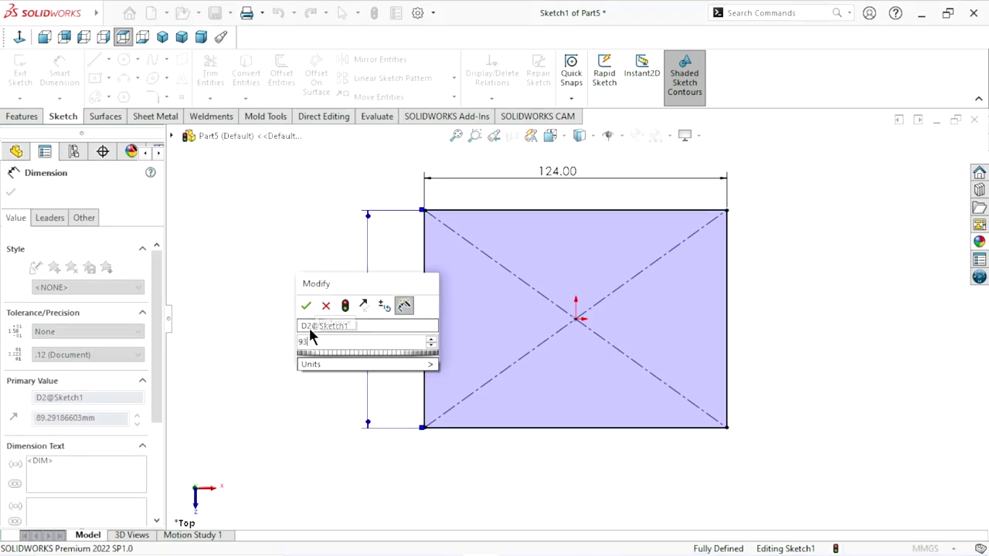
click(307, 306)
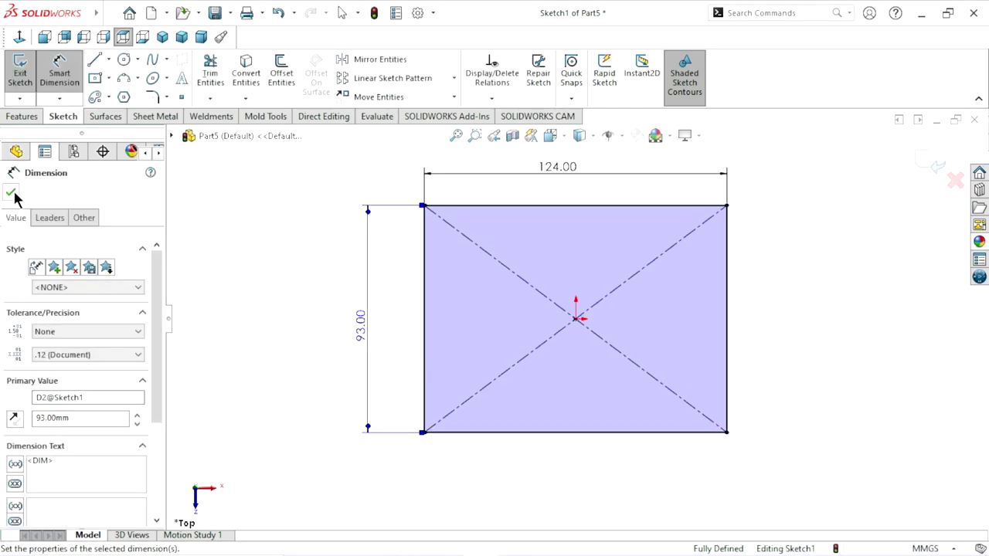
click(11, 194)
key(f)
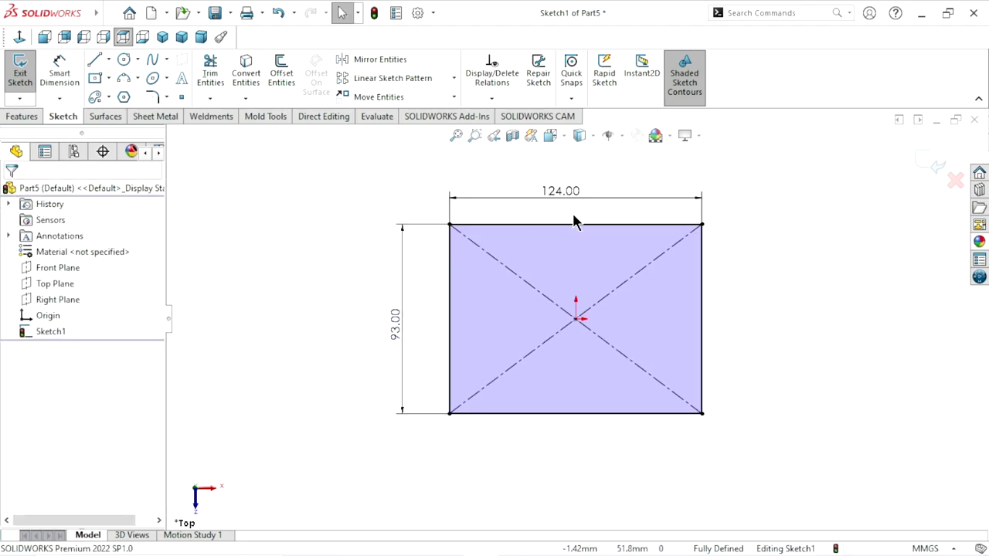
scroll(574, 222, down, 2)
Step: Round all four 124 × 93 rectangle corners with R10 sketch fillets
click(157, 101)
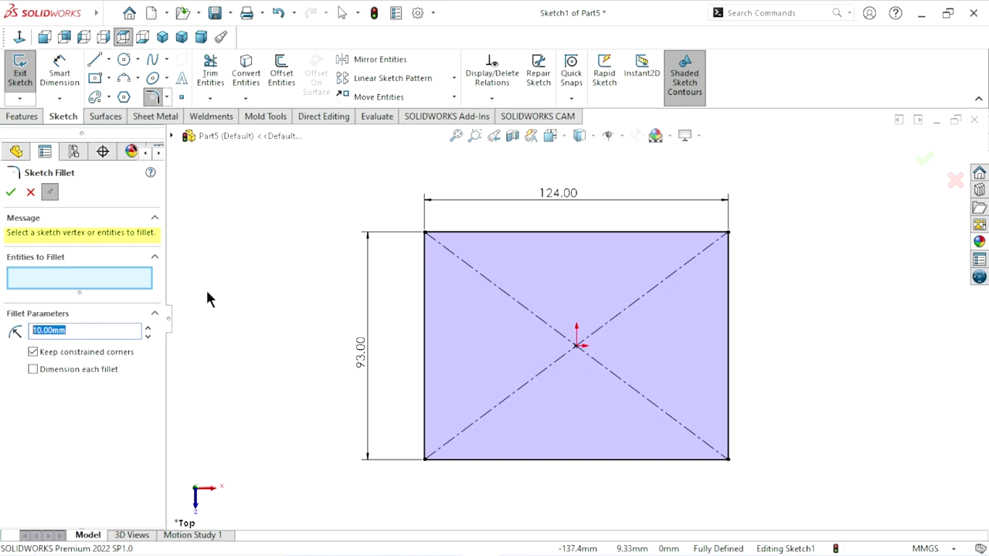
drag(798, 187, 357, 508)
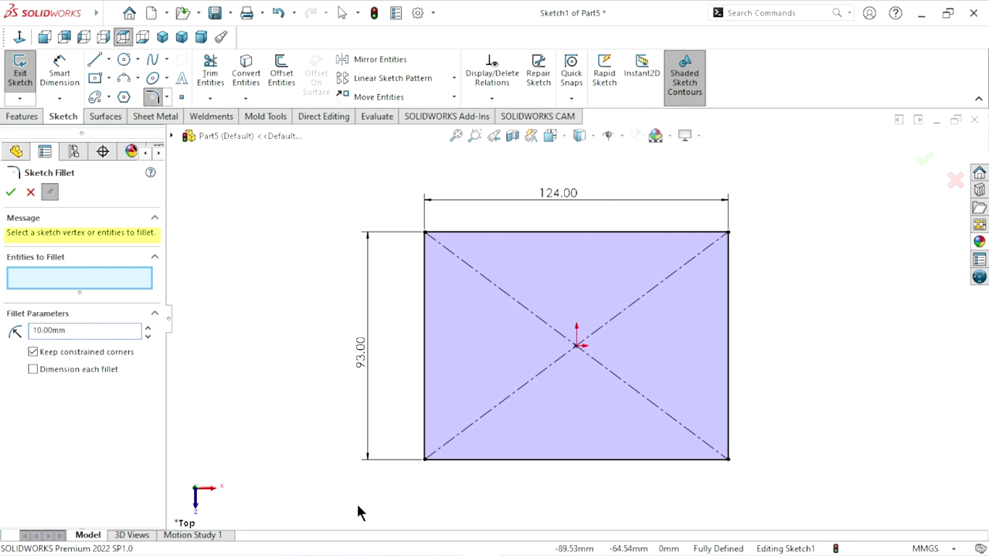
click(10, 192)
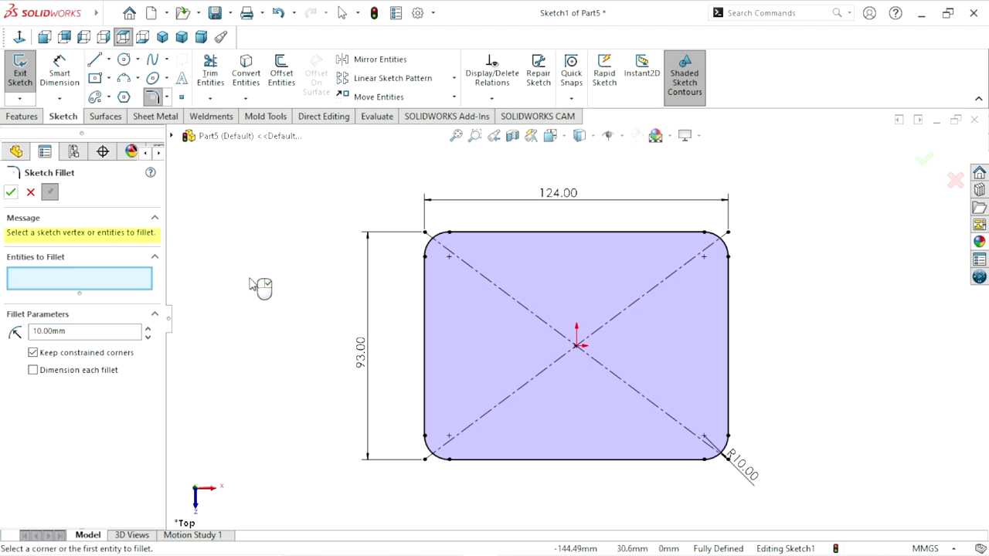
click(29, 193)
click(11, 119)
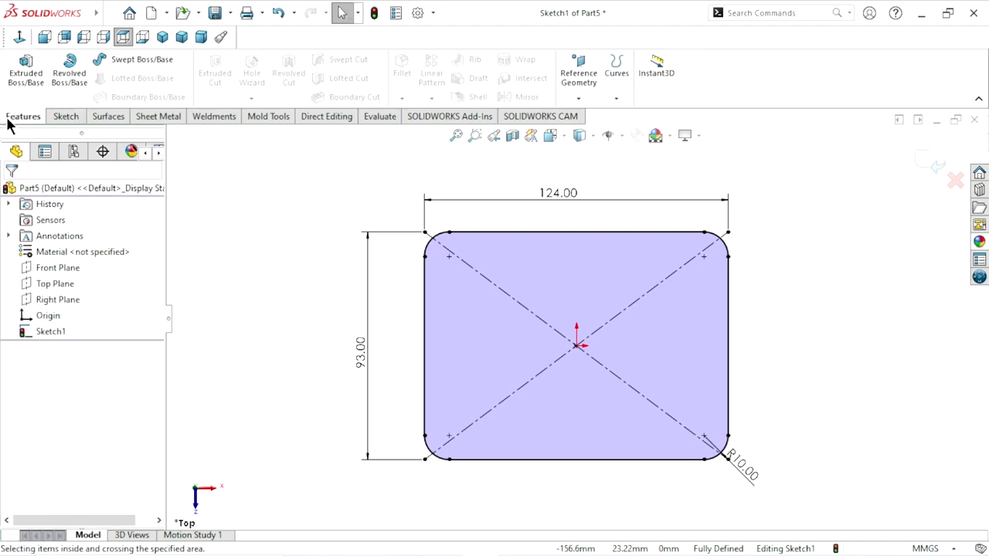
Step: Extrude the filleted rectangle 11 mm blind as Boss-Extrude1
click(25, 68)
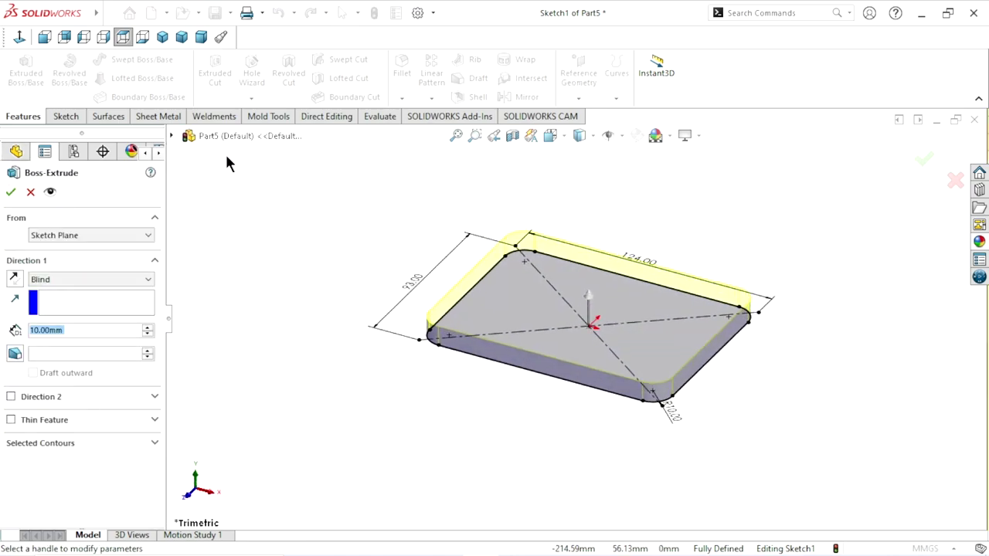
text(1)
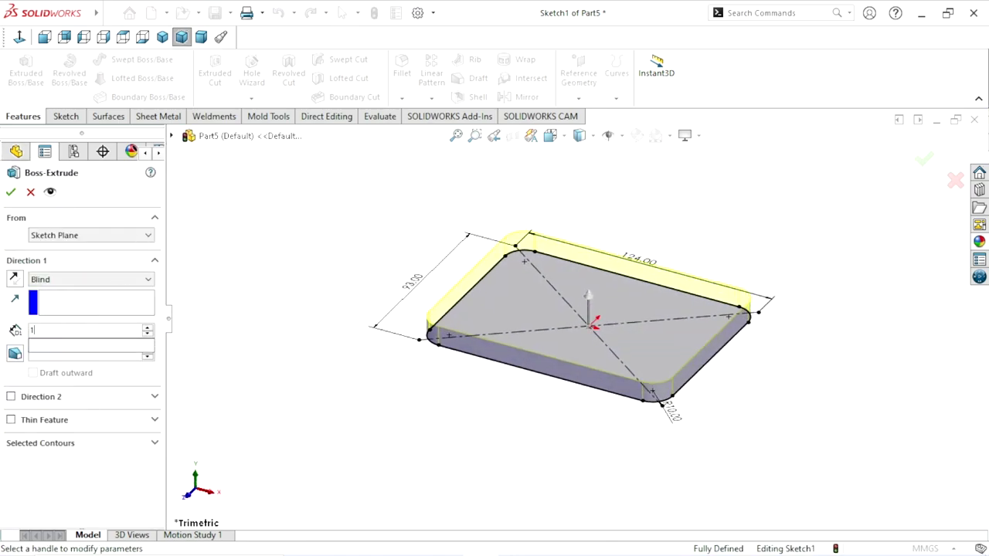
text(1)
key(Return)
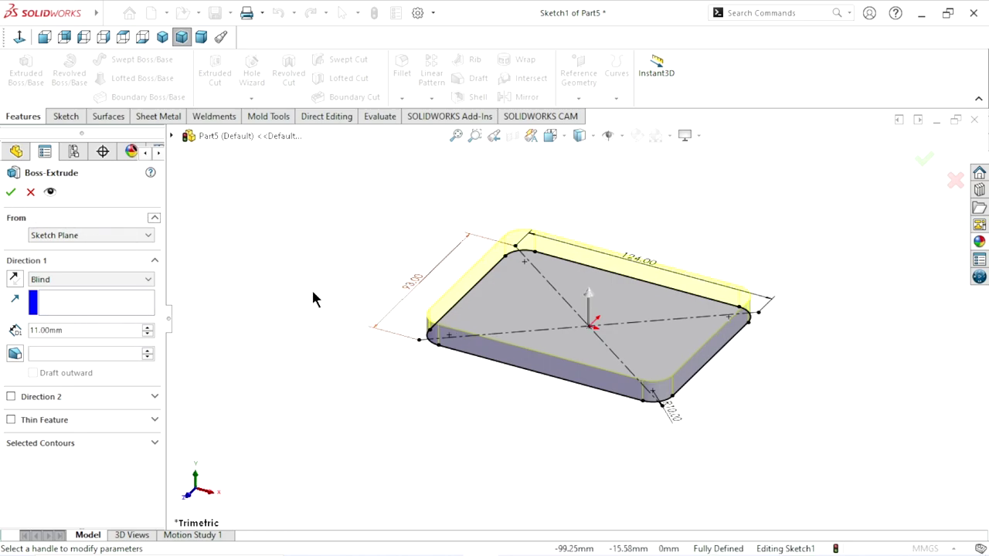
click(10, 192)
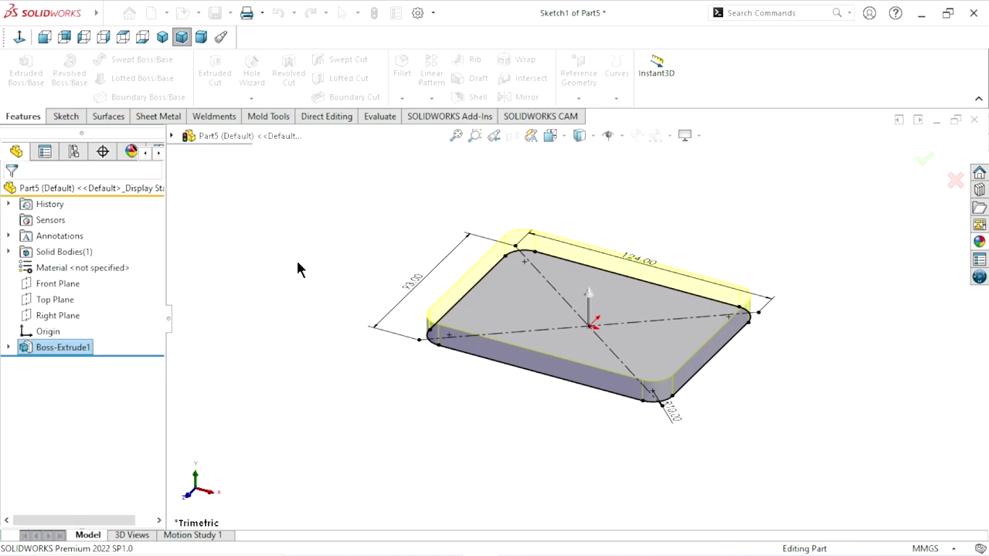
Step: Start Sketch2 on the plate's front side face, viewed normal to it
click(544, 377)
click(608, 328)
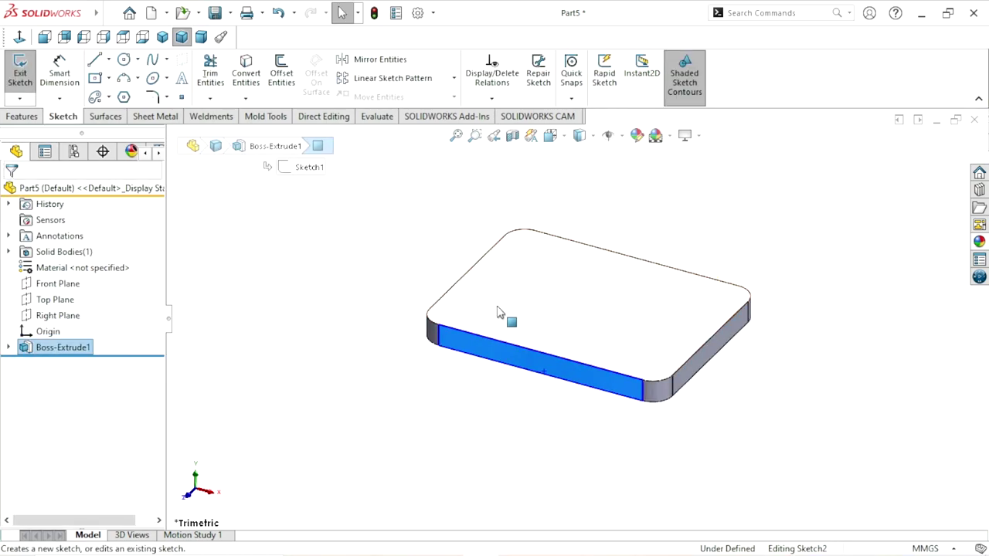
click(44, 37)
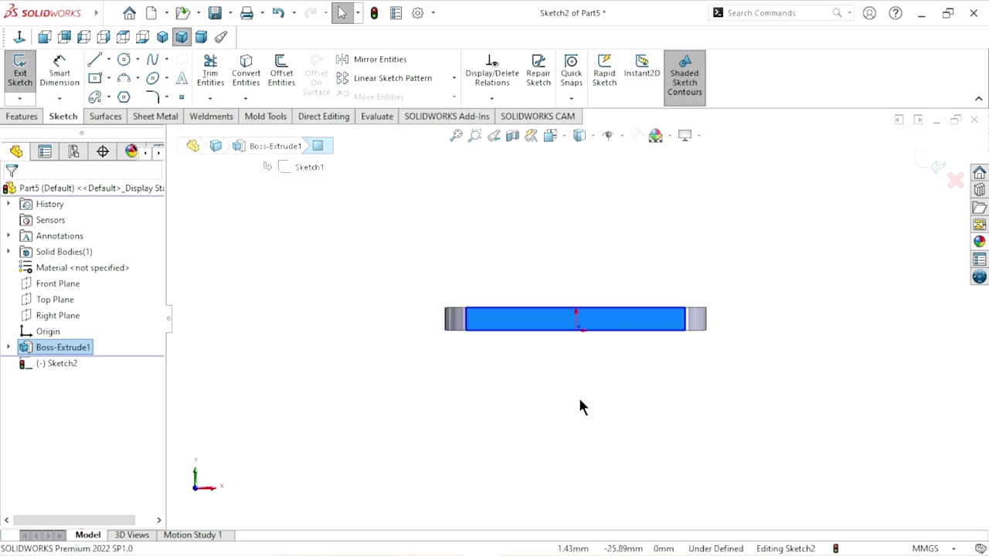
scroll(587, 193, down, 3)
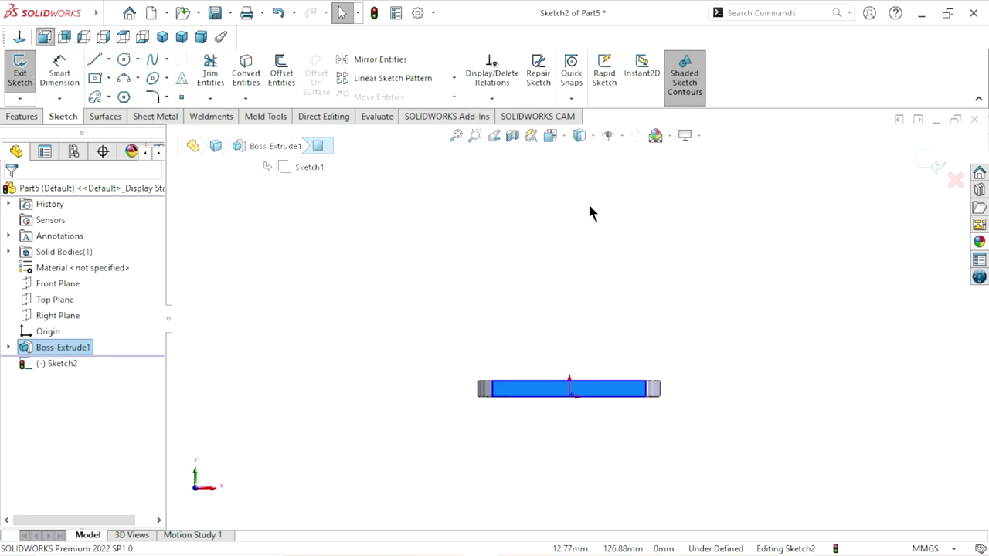
Step: Draw a vertical centrepoint straight slot rising above the plate's centre
click(111, 95)
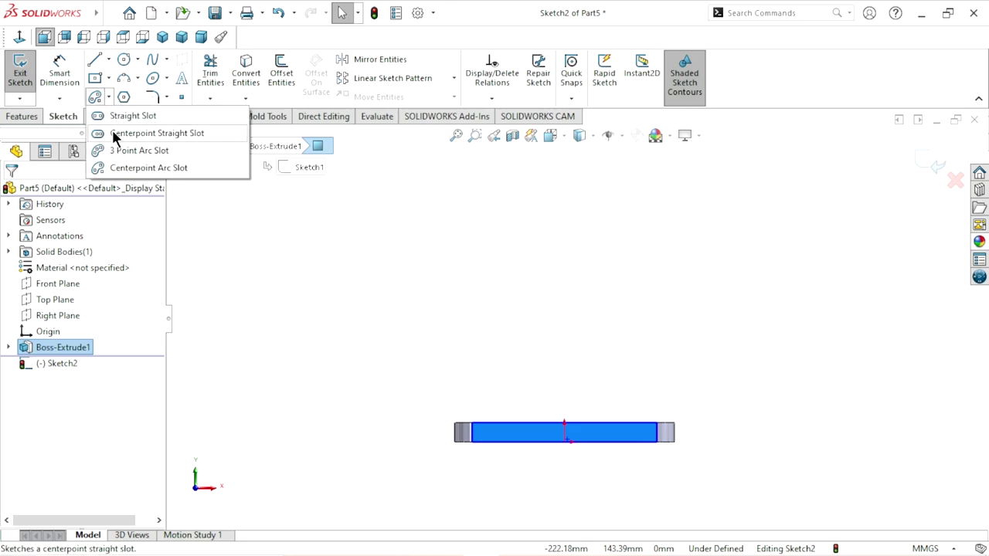
click(117, 129)
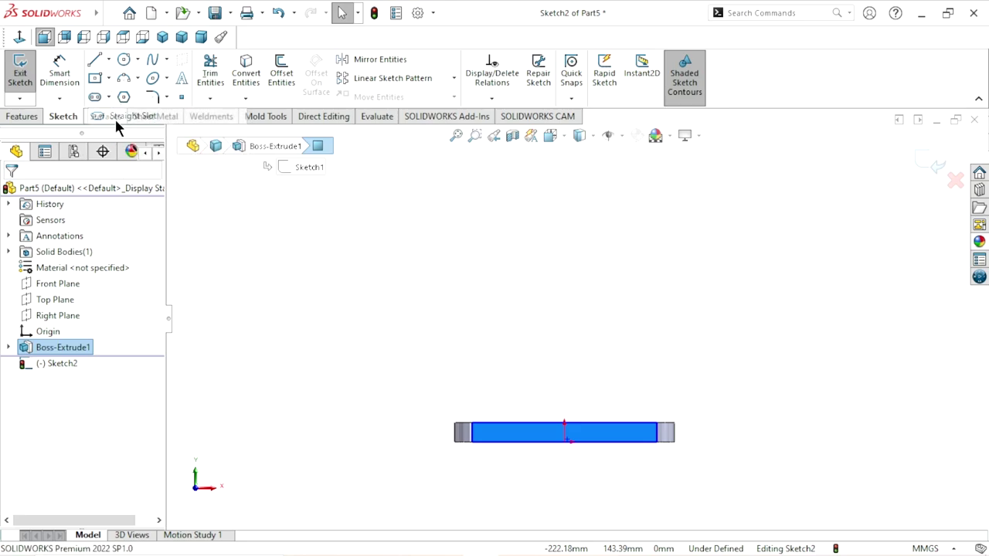
click(564, 264)
click(564, 367)
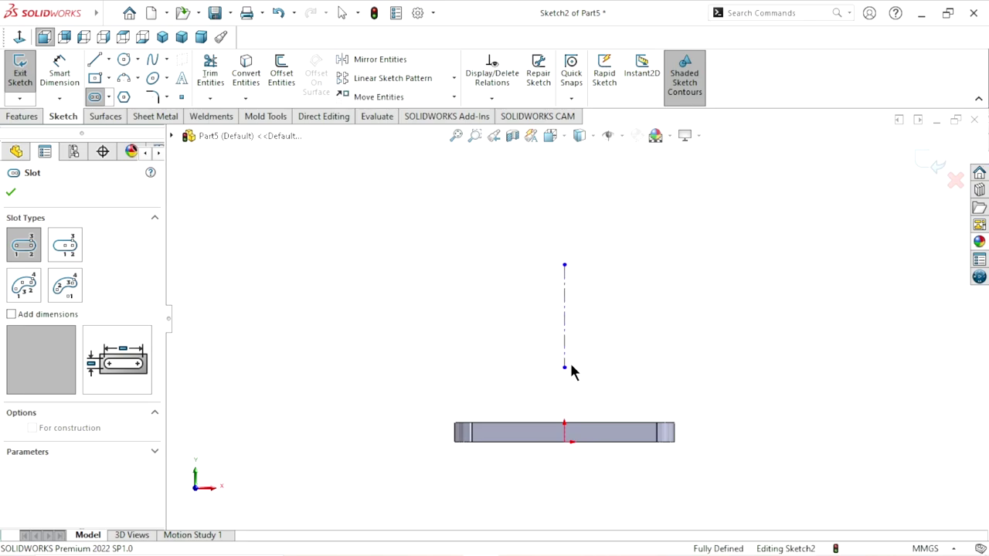
click(642, 324)
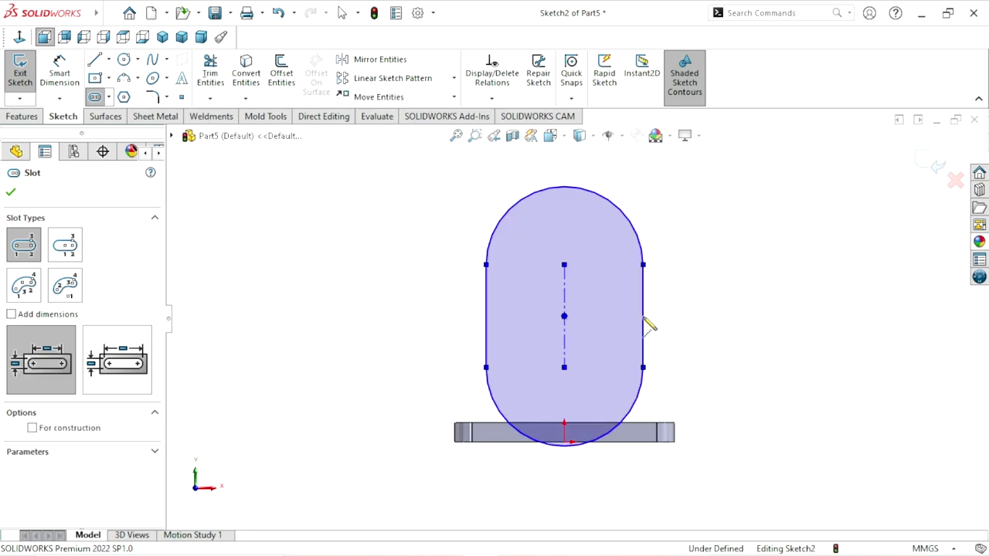
key(Escape)
Step: Dimension the slot's arc radius R40 and its arc-centre distance 33 mm
scroll(618, 286, up, 1)
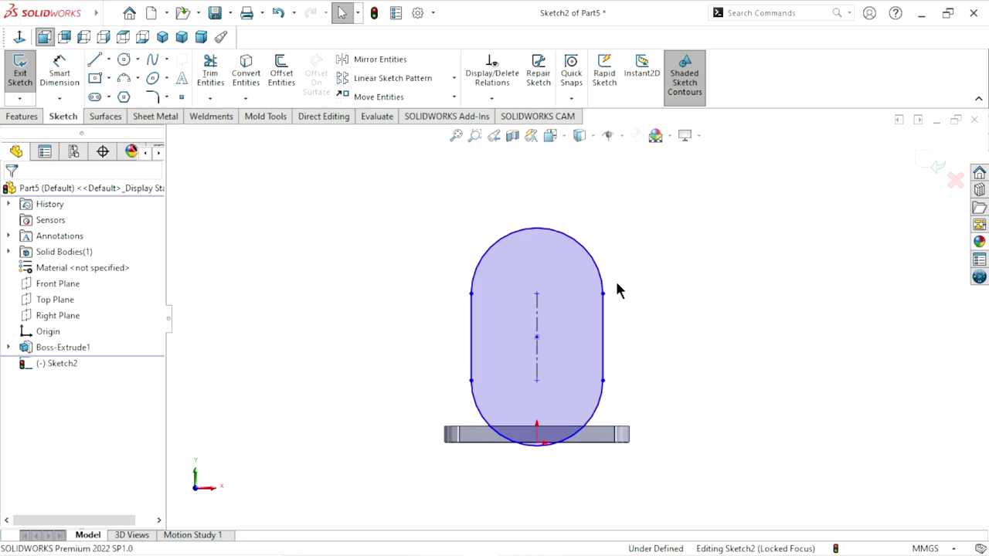
click(60, 77)
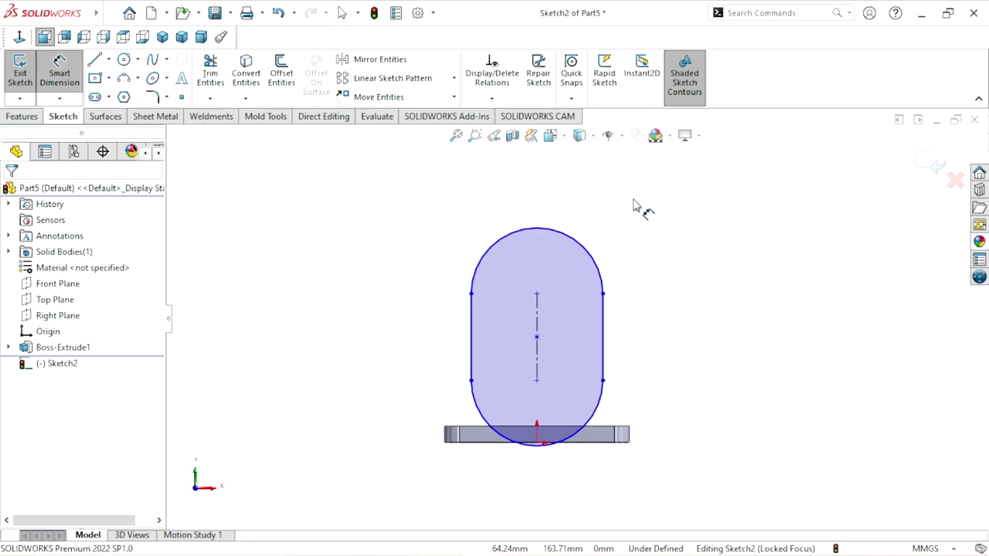
click(589, 252)
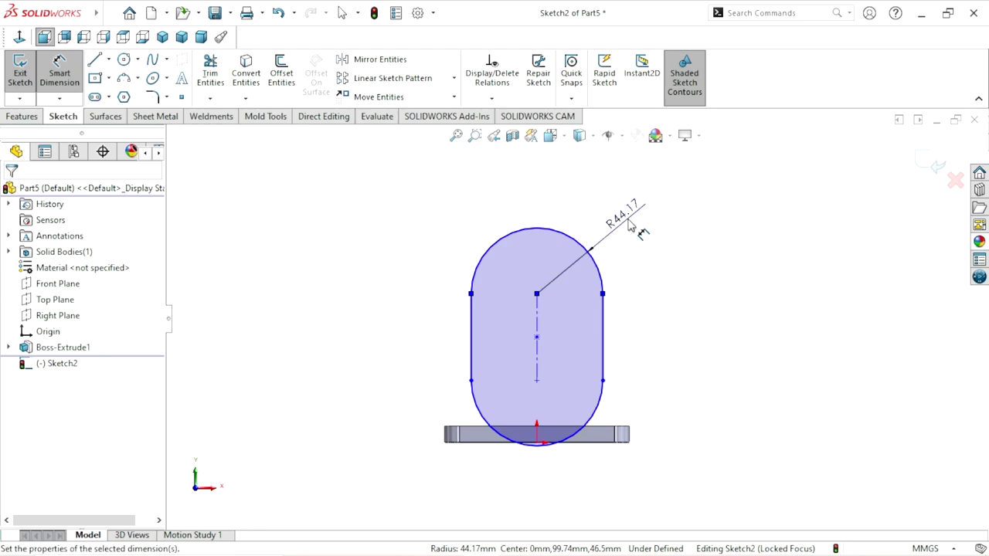
click(630, 224)
text(40)
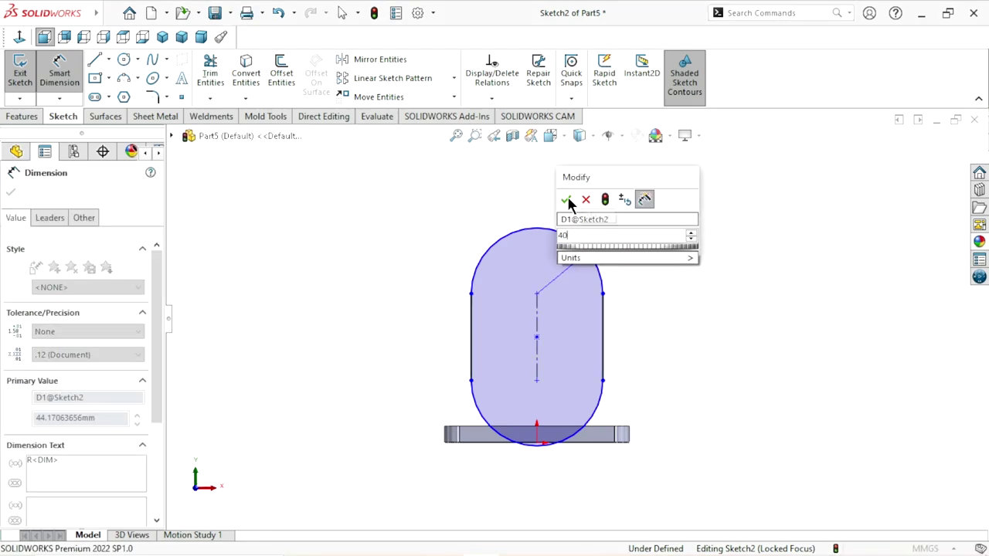
key(Return)
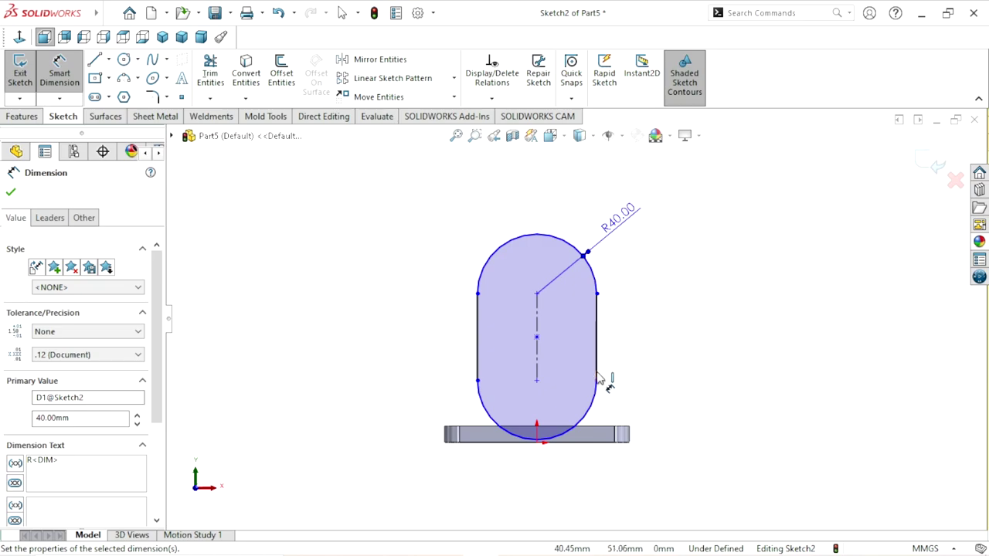
click(529, 323)
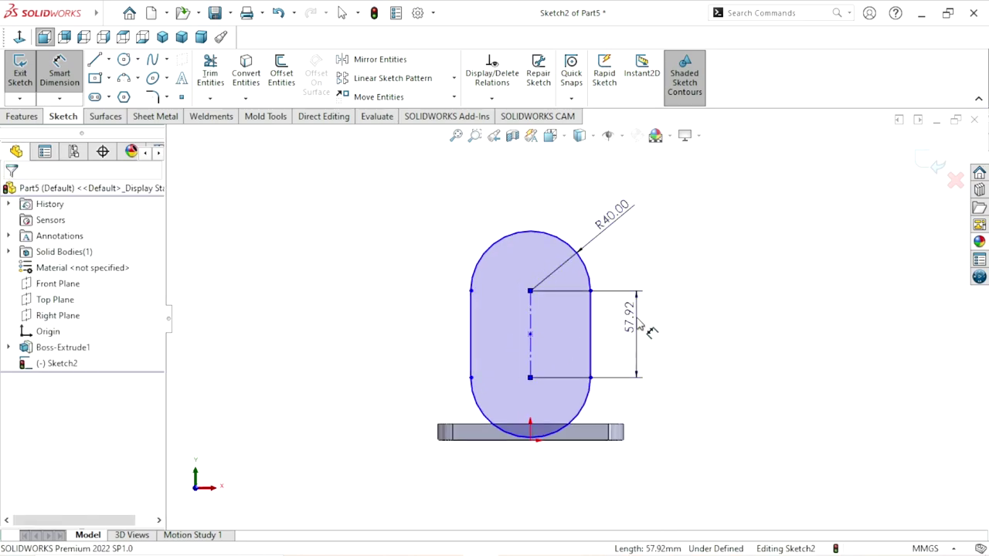
click(650, 331)
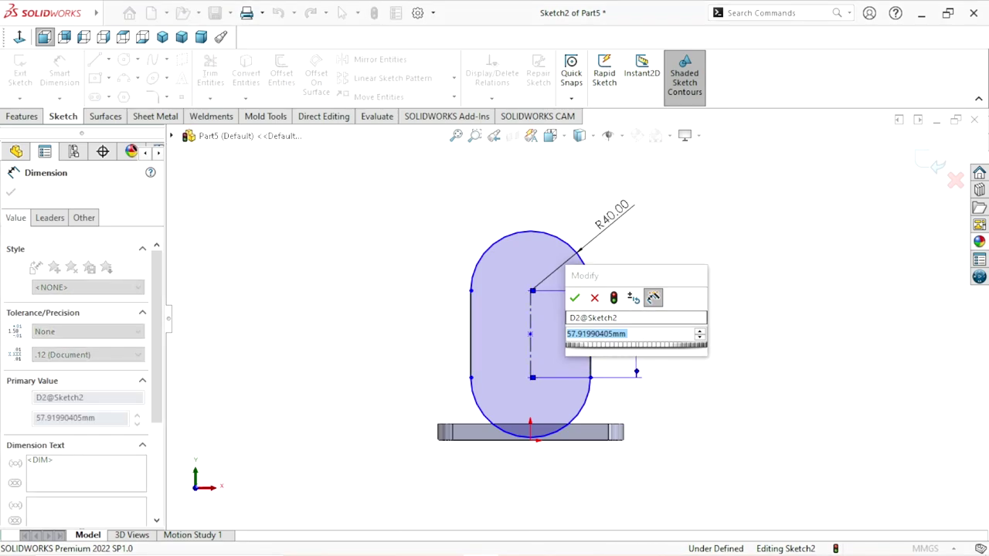
text(33)
click(576, 296)
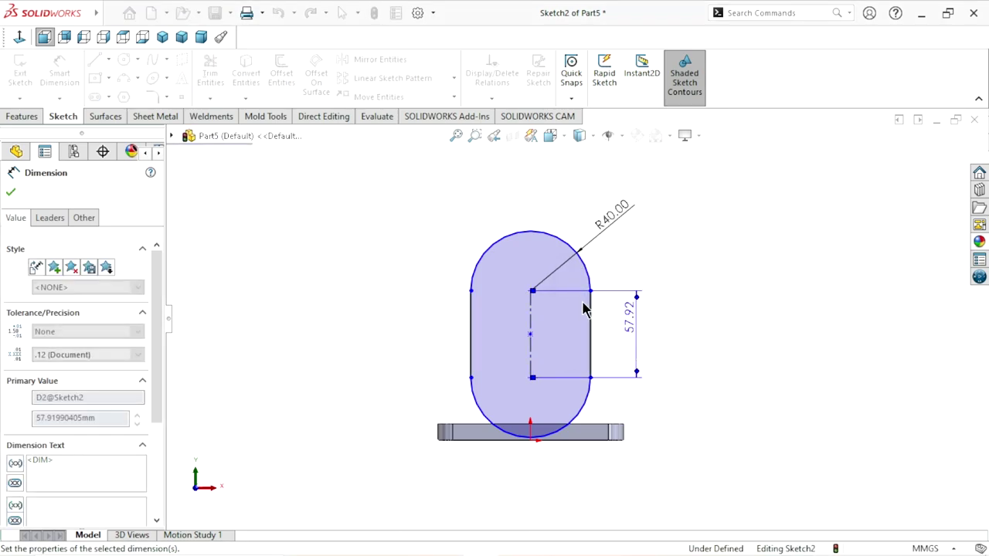
Step: Add a driven 113 mm overall height reference dimension between the slot's arcs
ctrl+middle_drag(581, 391, 578, 363)
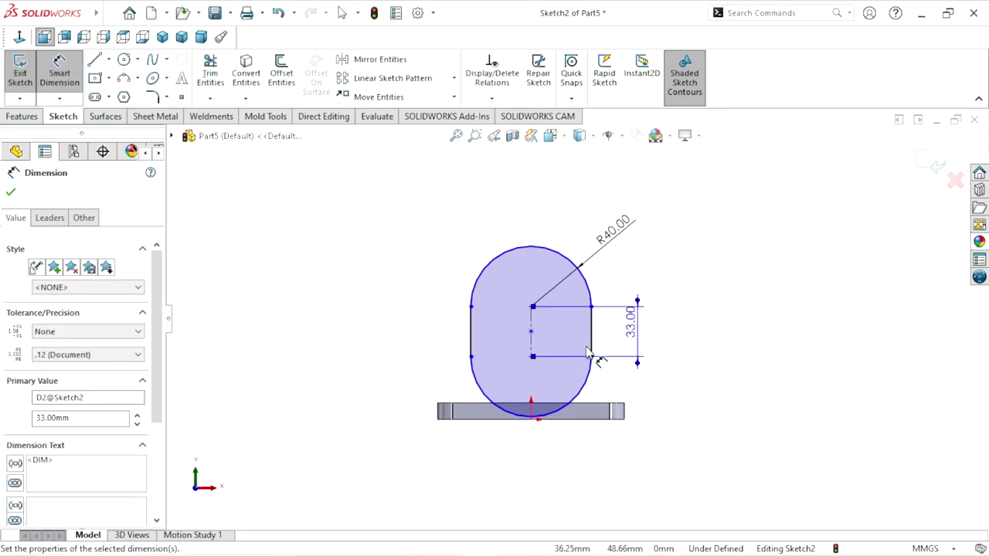
scroll(522, 311, down, 1)
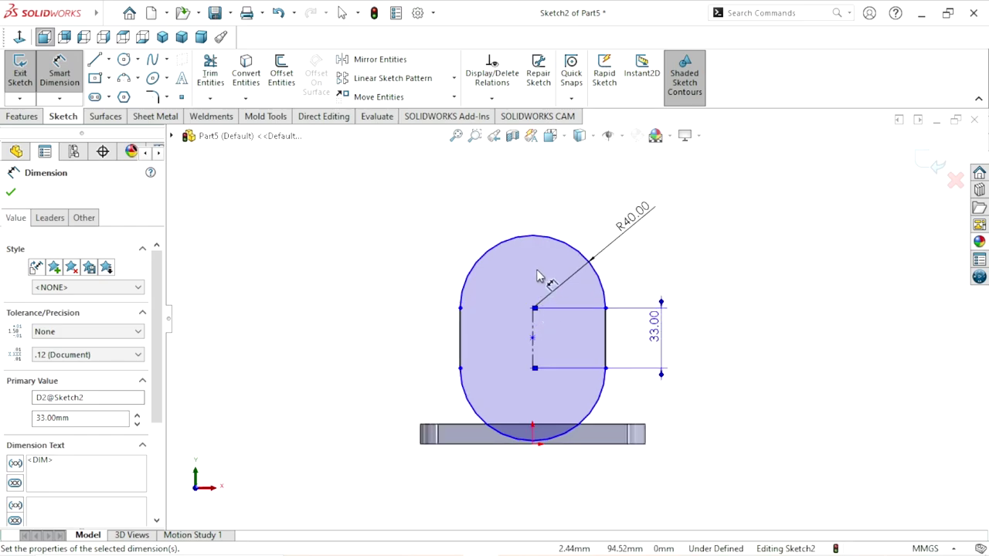
click(537, 237)
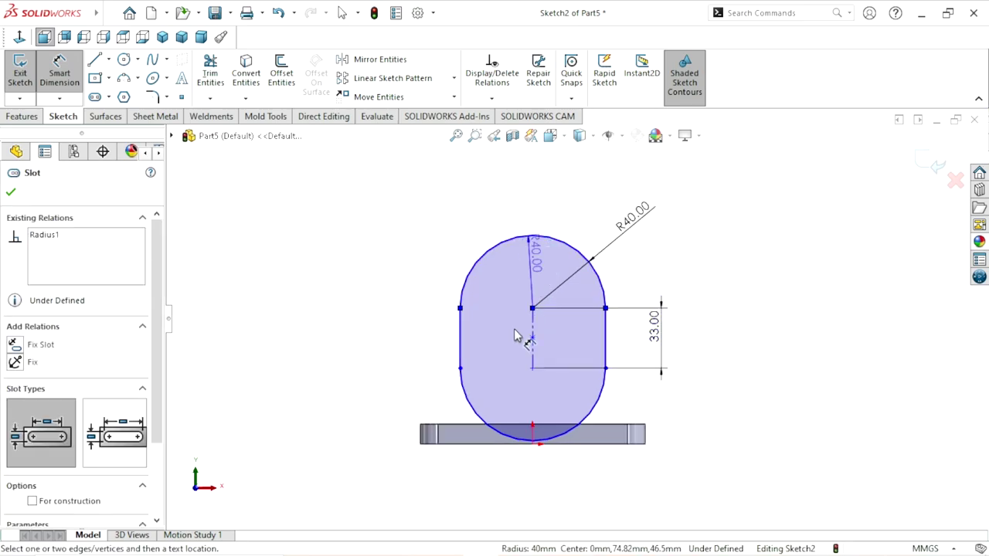
click(514, 436)
click(367, 330)
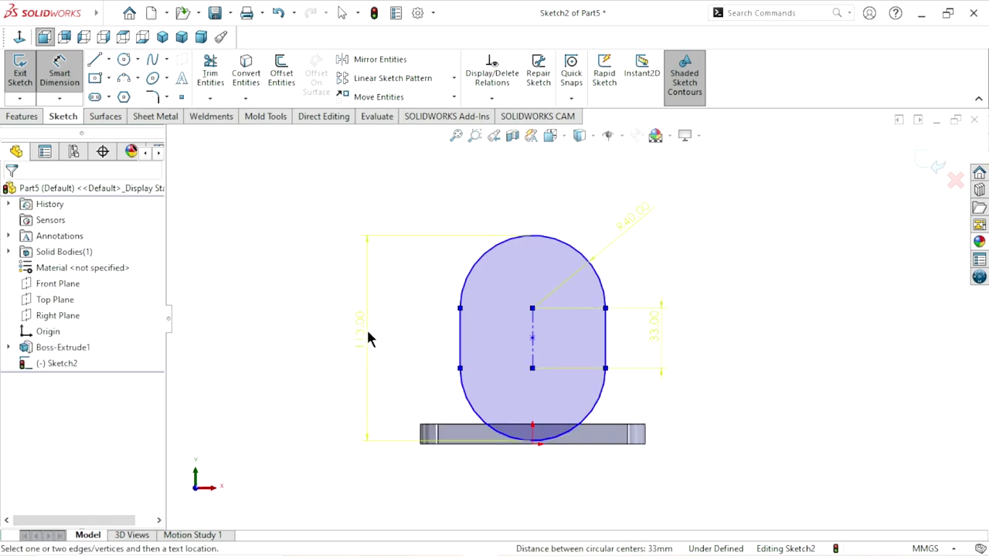
click(303, 111)
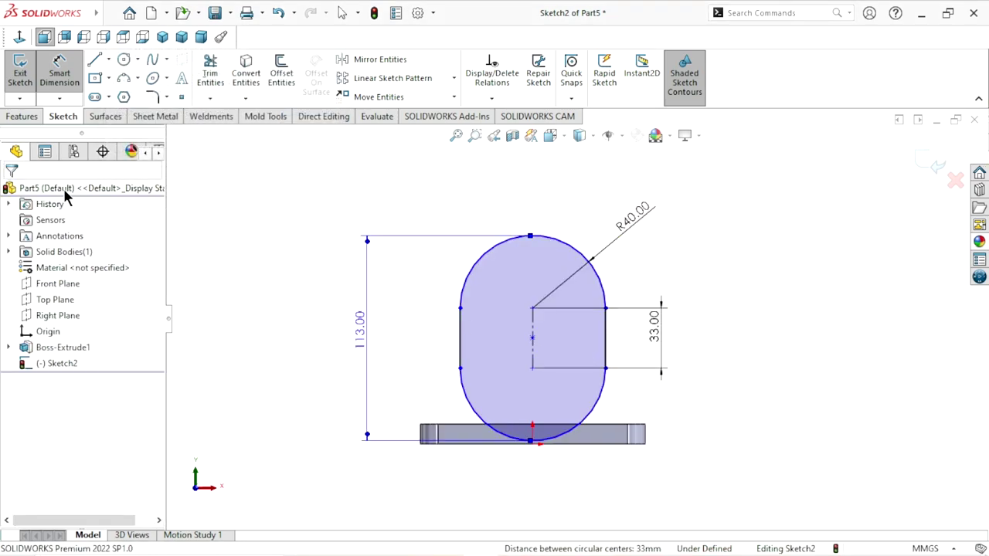
click(249, 255)
Step: Drag the slot upward, away from the plate, and zoom to review it
key(Escape)
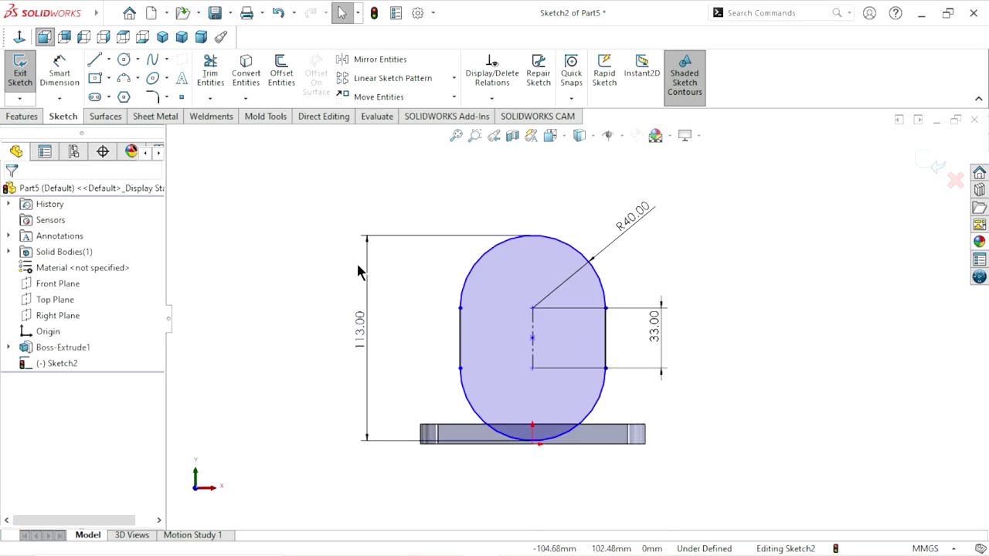
mouse_move(534, 337)
mouse_down()
mouse_move(539, 302)
mouse_move(539, 313)
mouse_up()
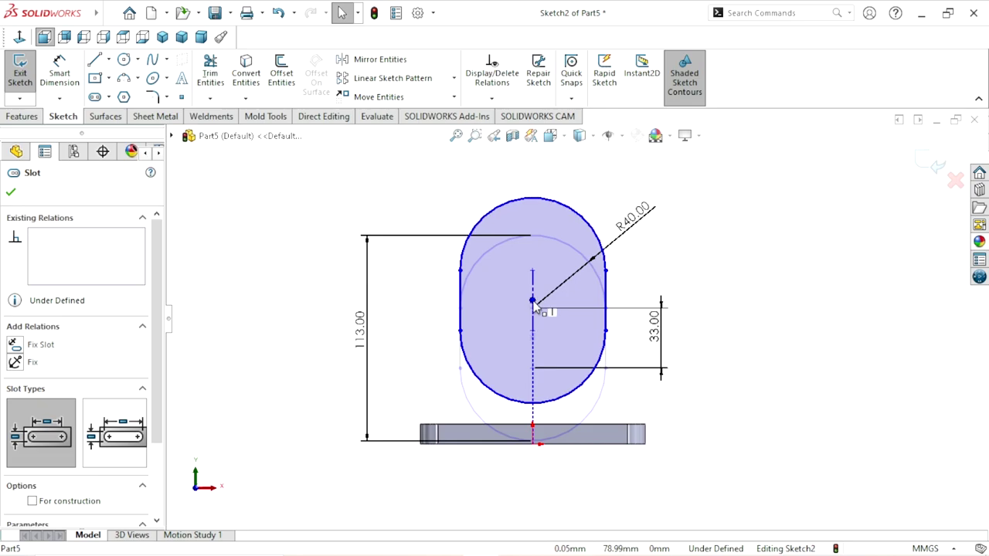
click(799, 357)
scroll(623, 386, up, 2)
scroll(569, 347, down, 1)
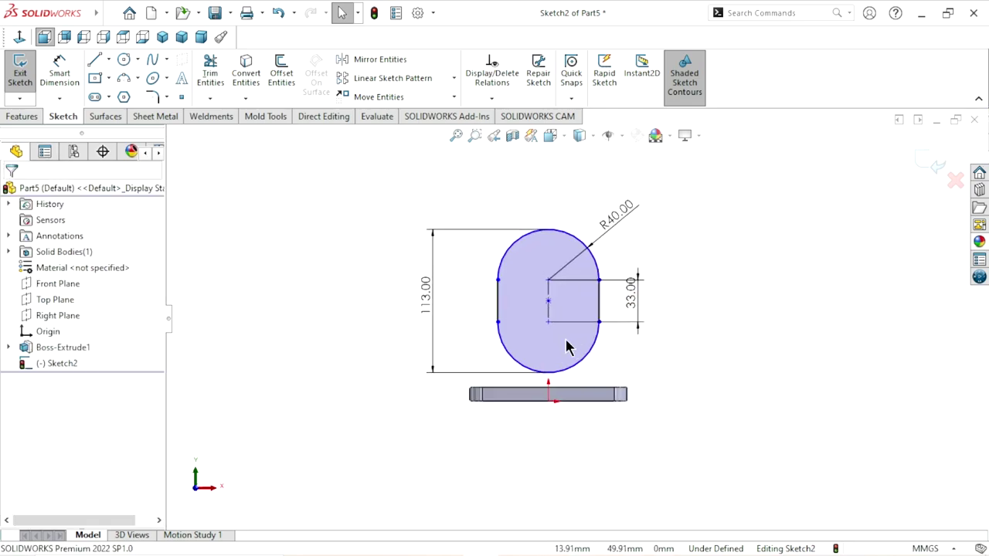
scroll(795, 268, down, 1)
scroll(689, 363, up, 1)
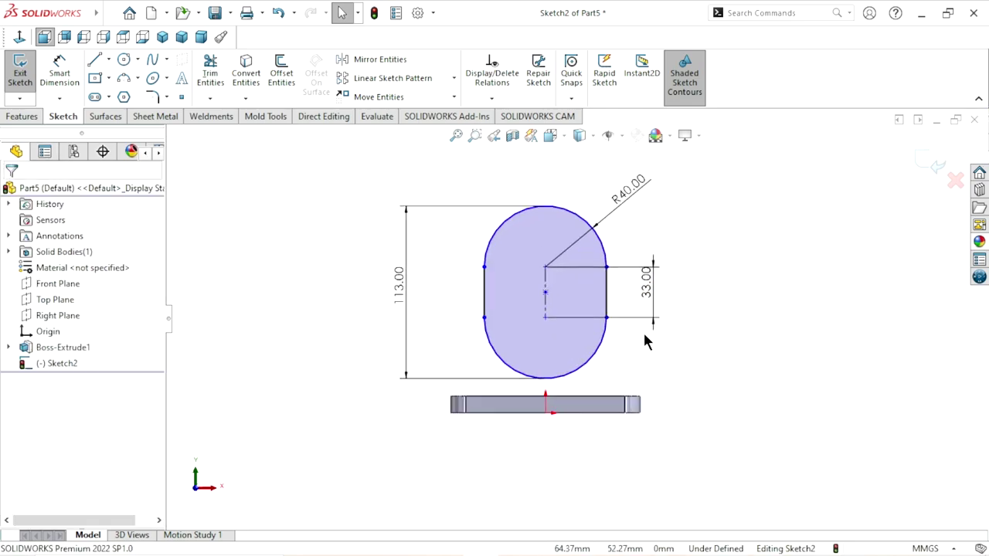
scroll(642, 331, up, 1)
scroll(639, 297, down, 1)
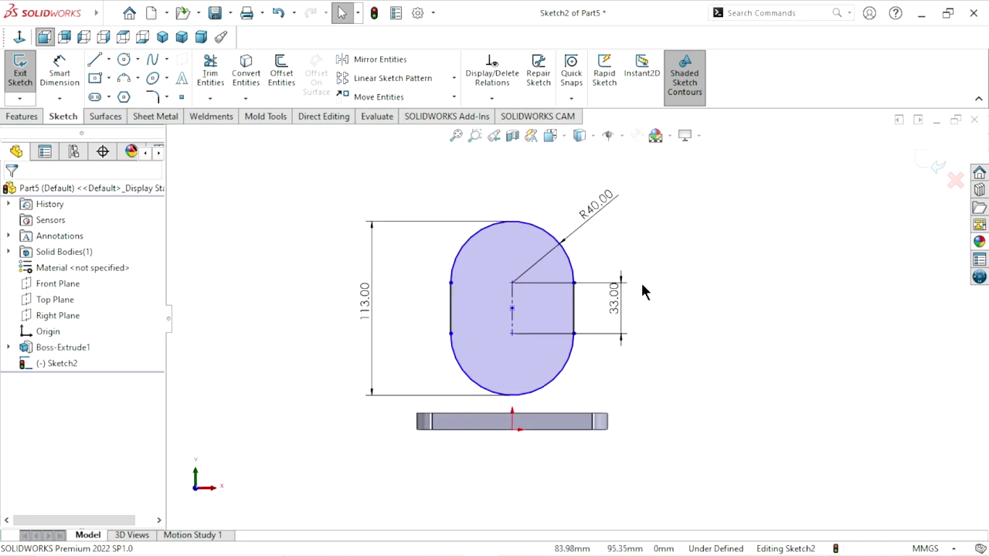
scroll(643, 292, up, 1)
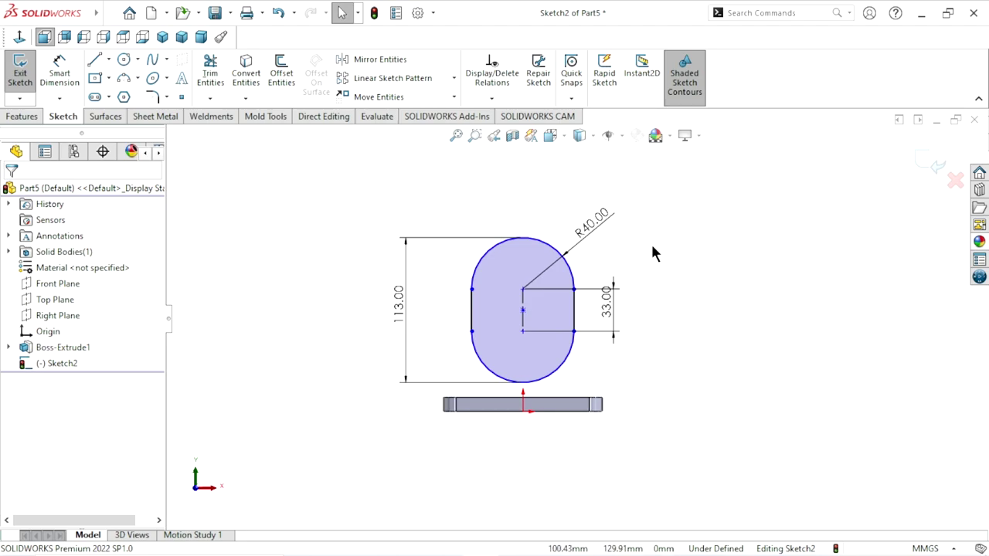
scroll(650, 242, down, 1)
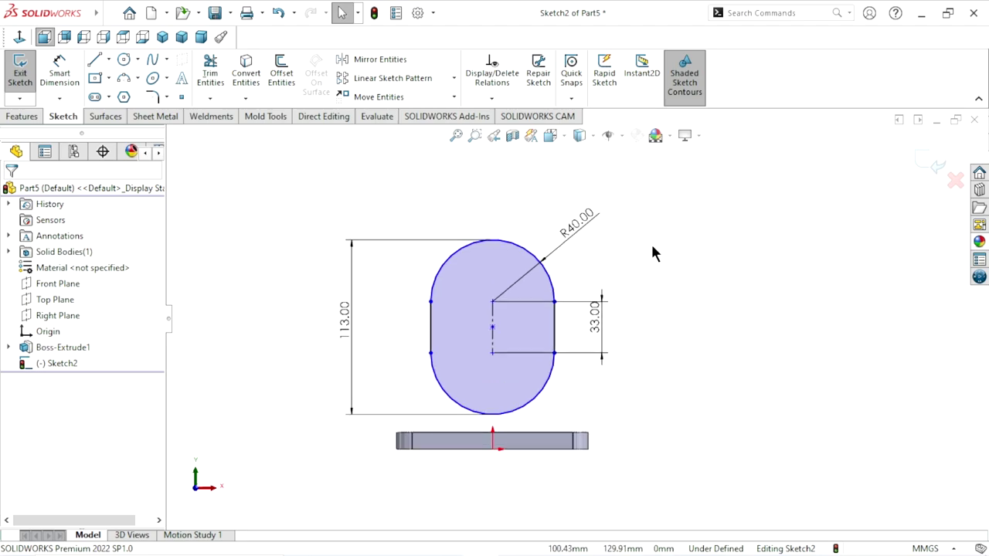
Step: Dimension the slot centre 62.5 mm from the plate edge; move the 33 dimension left
click(56, 75)
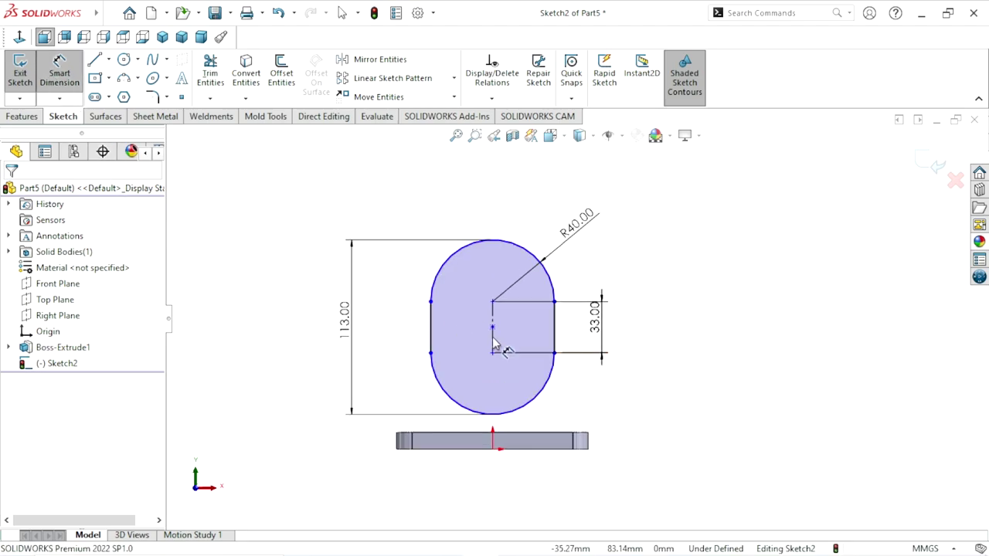
click(523, 411)
click(494, 450)
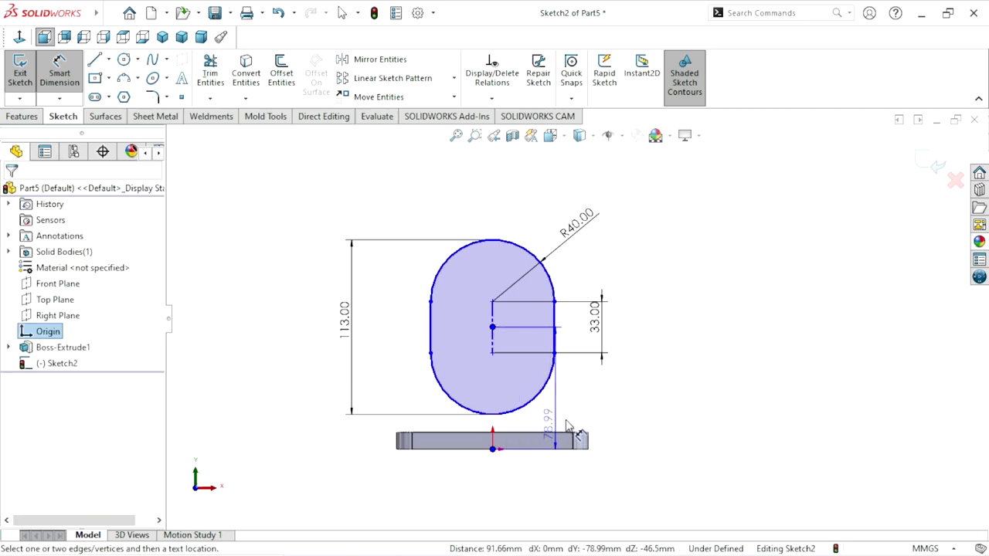
key(Escape)
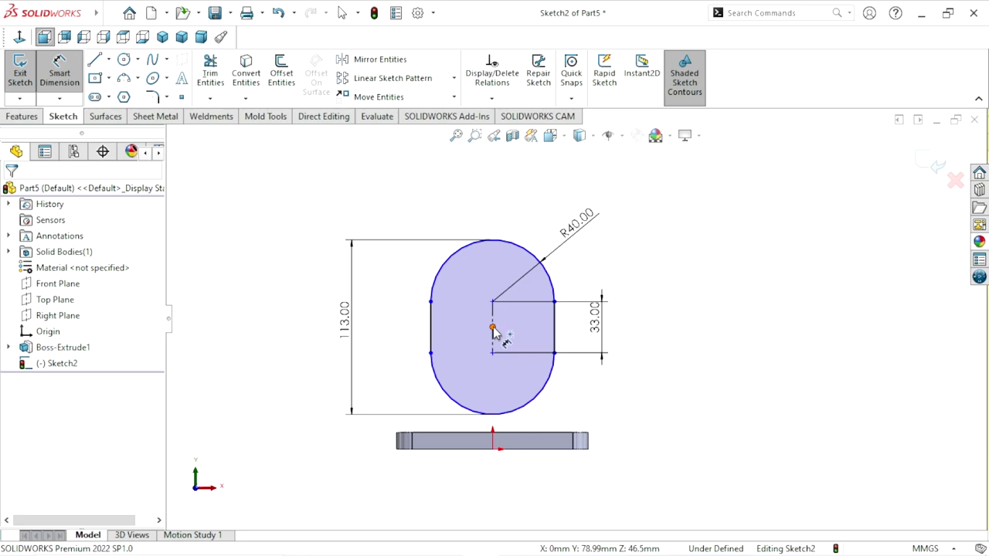
click(493, 329)
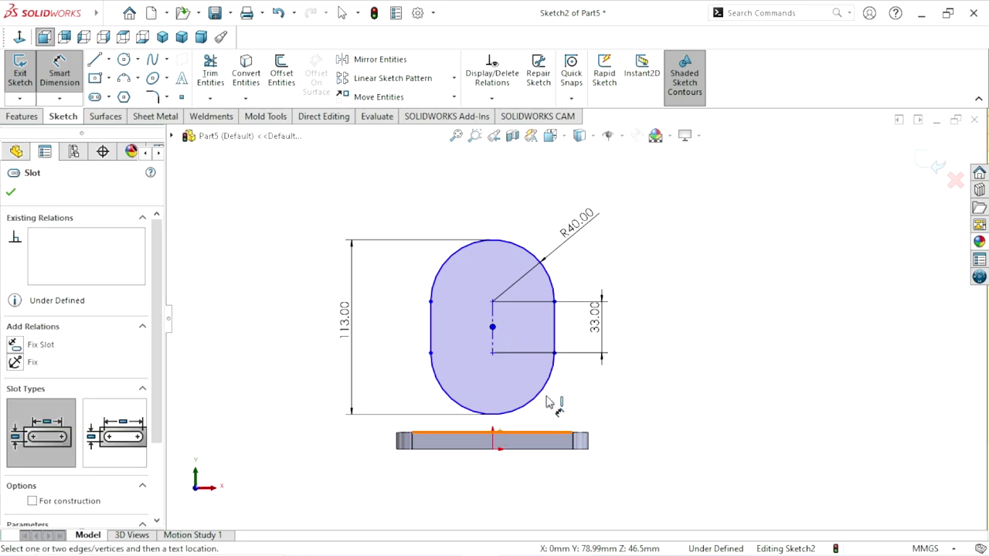
click(546, 402)
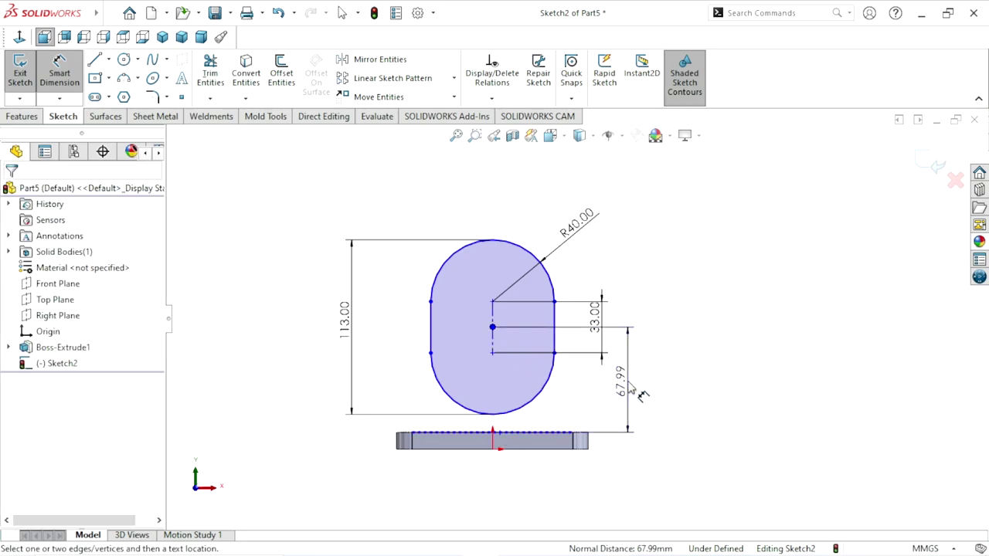
click(632, 388)
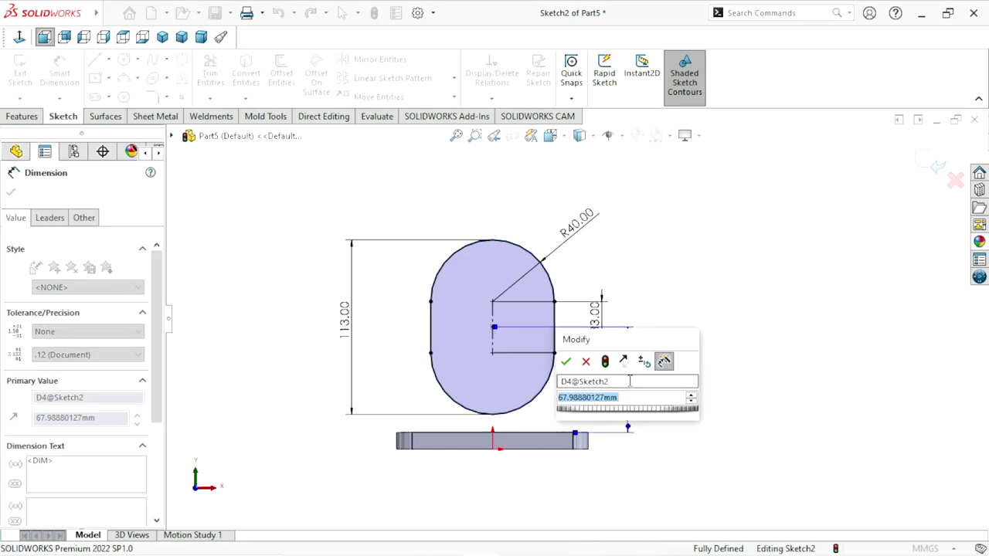
text(62.5)
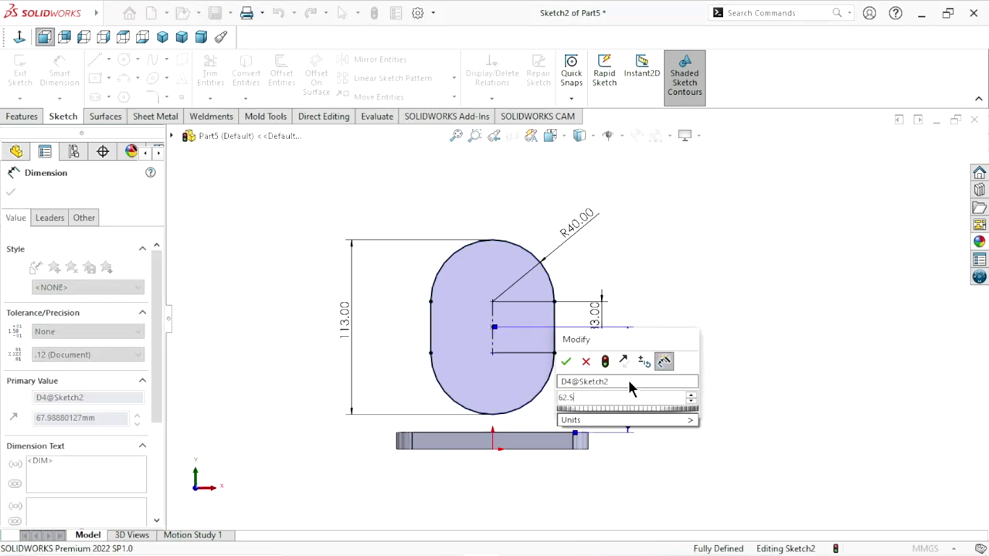
click(566, 366)
scroll(533, 409, down, 2)
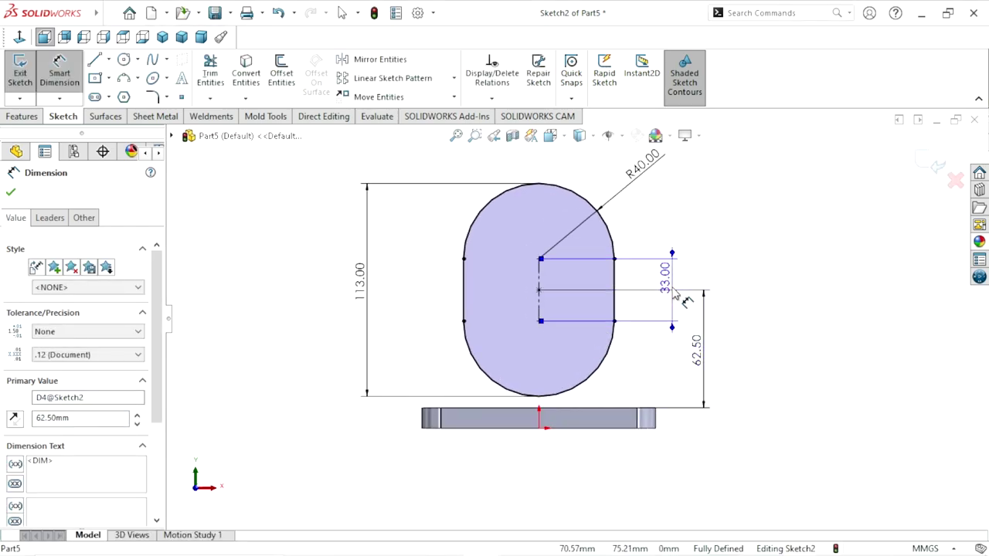
drag(674, 292, 445, 309)
click(816, 275)
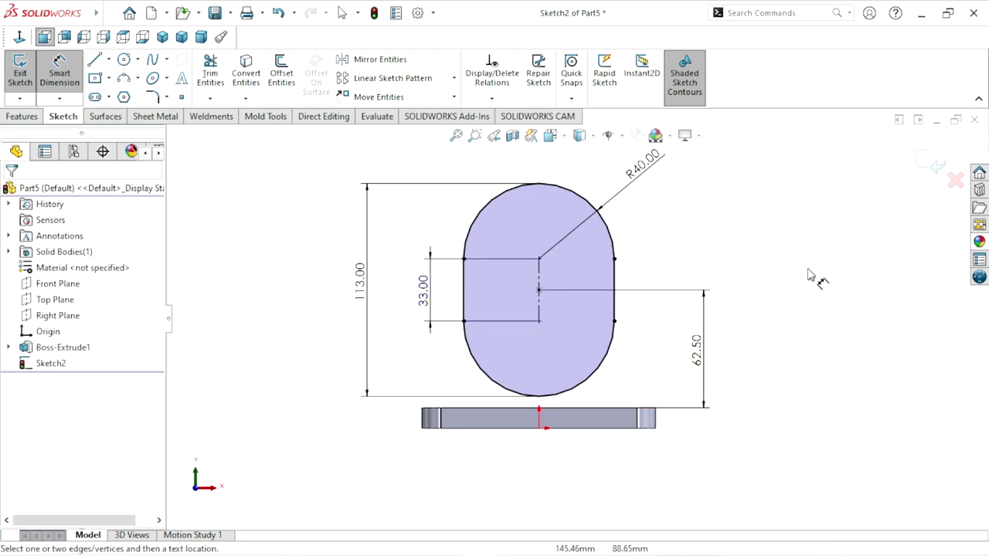
scroll(578, 379, up, 2)
scroll(608, 357, down, 1)
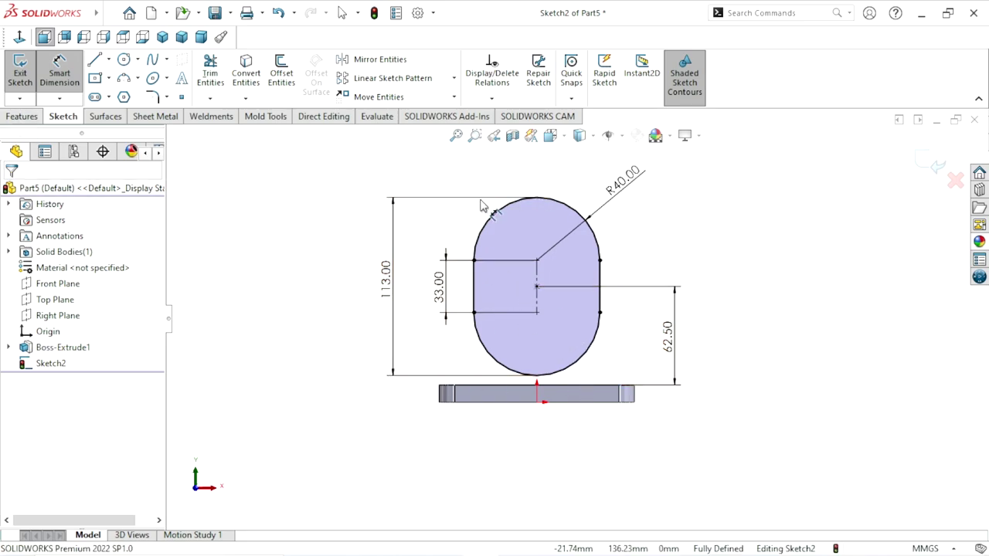
Step: Extrude the slot sketch 21 mm blind in the reversed direction as Boss-Extrude2
click(23, 117)
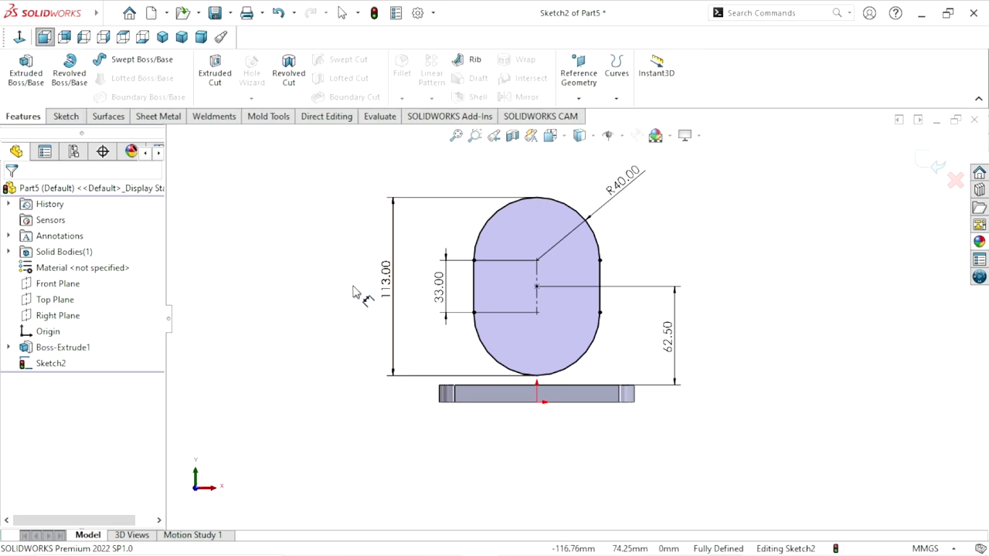
click(33, 83)
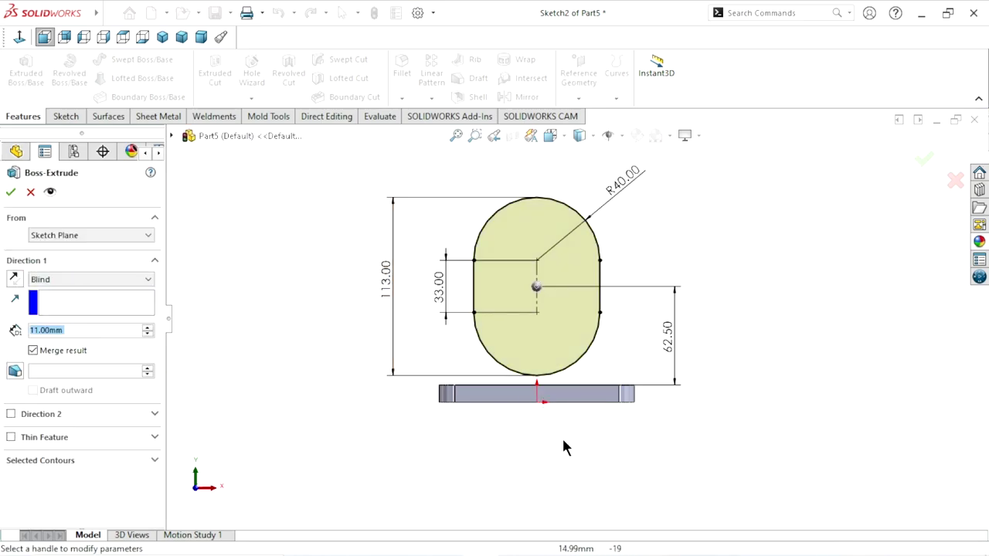
middle_drag(450, 412, 419, 437)
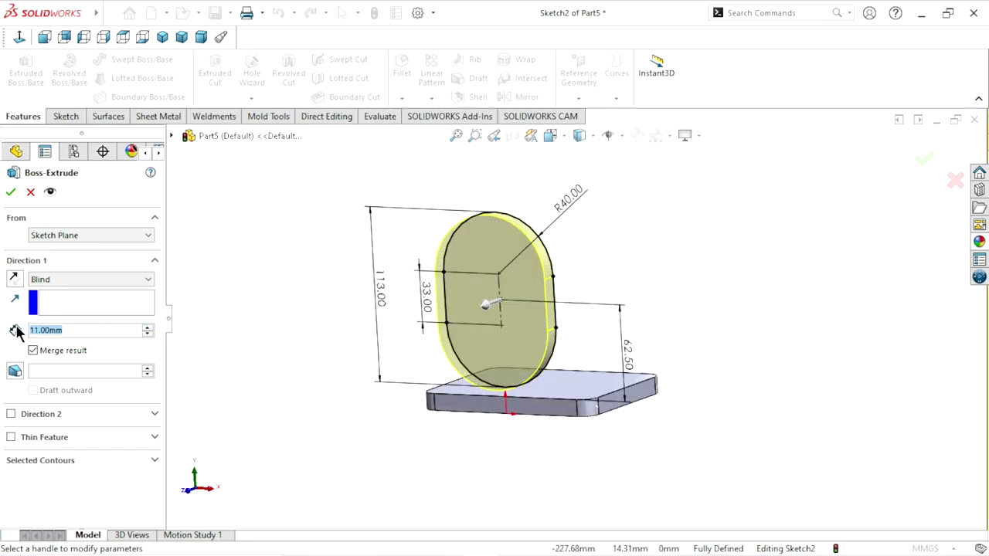
text(21)
key(Return)
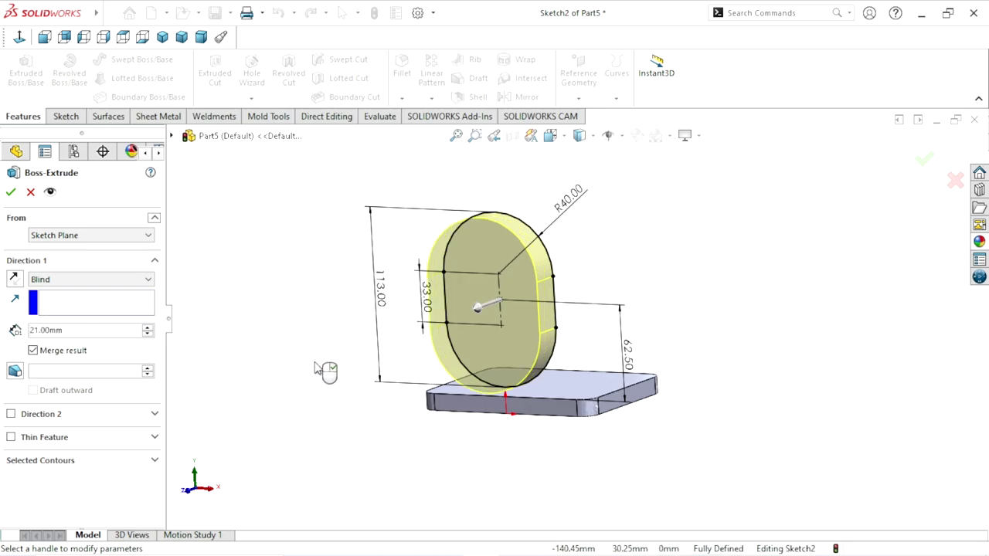
scroll(515, 348, up, 2)
middle_drag(666, 323, 604, 318)
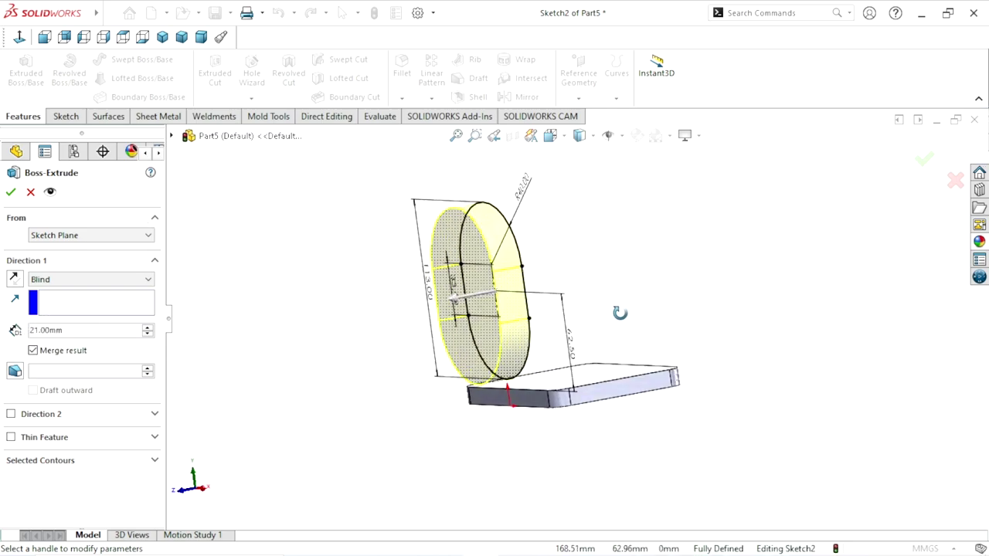
click(20, 285)
click(16, 280)
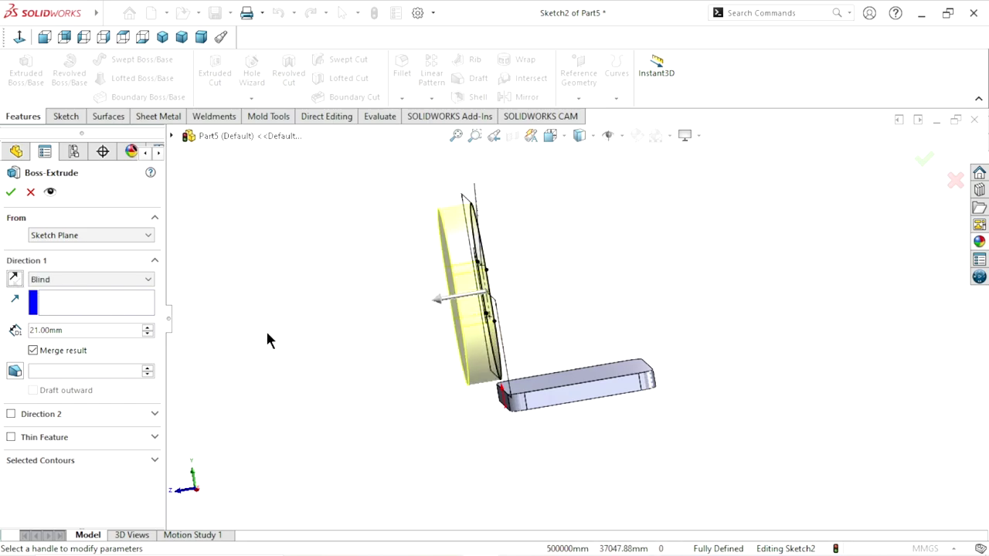
middle_drag(556, 313, 574, 324)
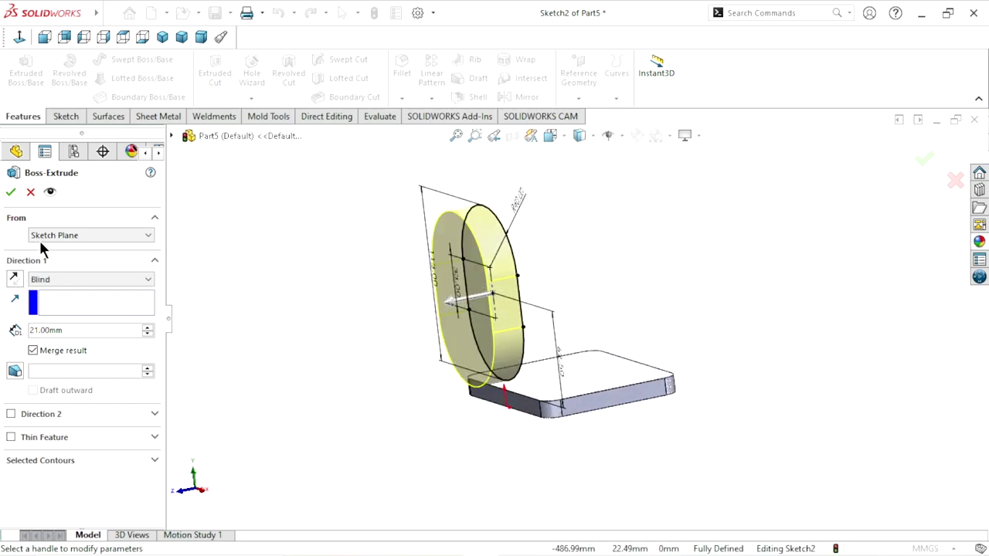
click(13, 192)
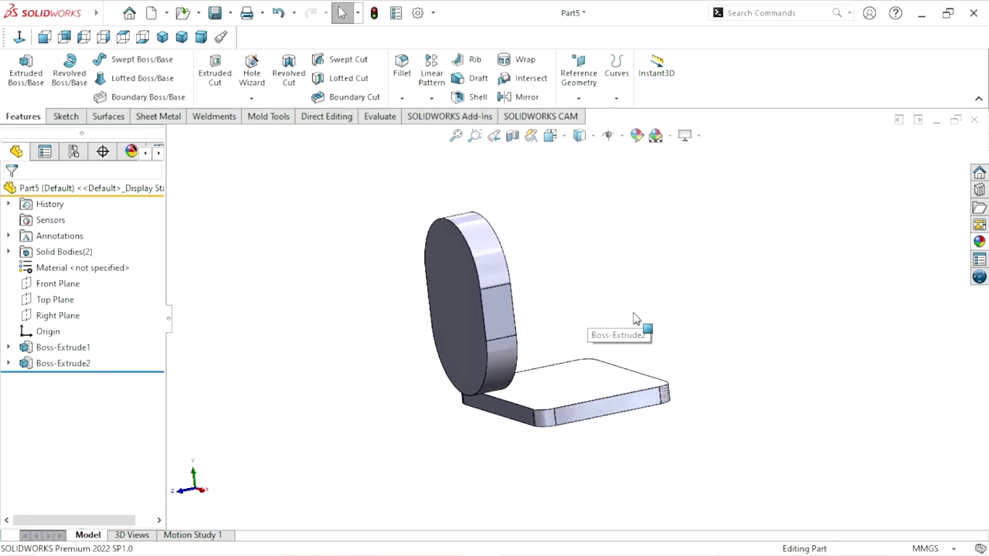
Step: Inspect the base plate and neck bodies in the Solid Bodies folder
click(8, 252)
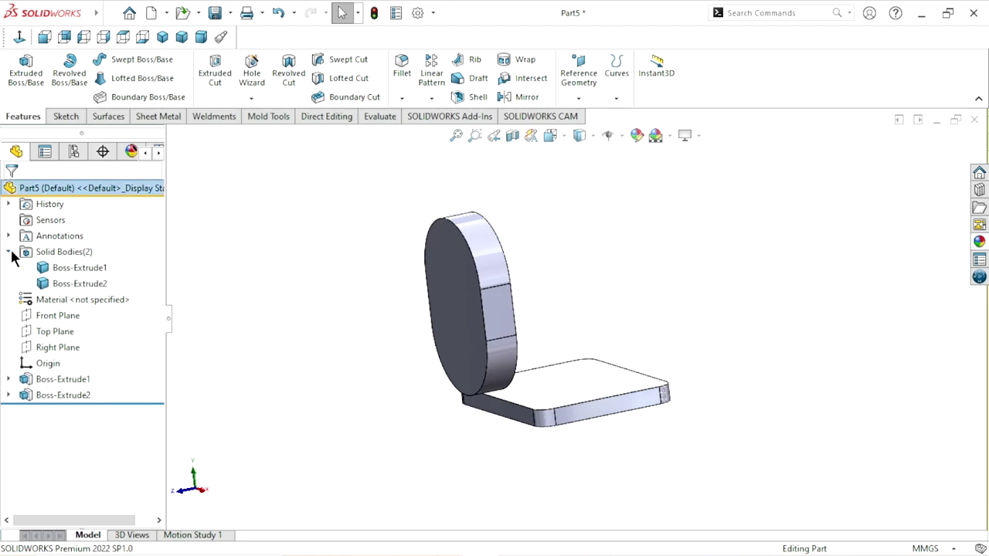
click(68, 268)
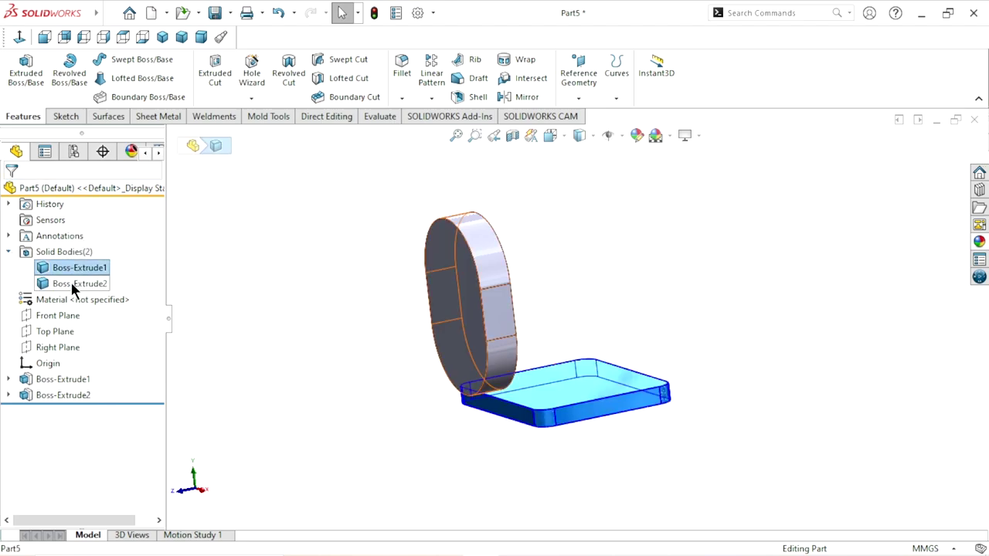
click(74, 284)
click(315, 305)
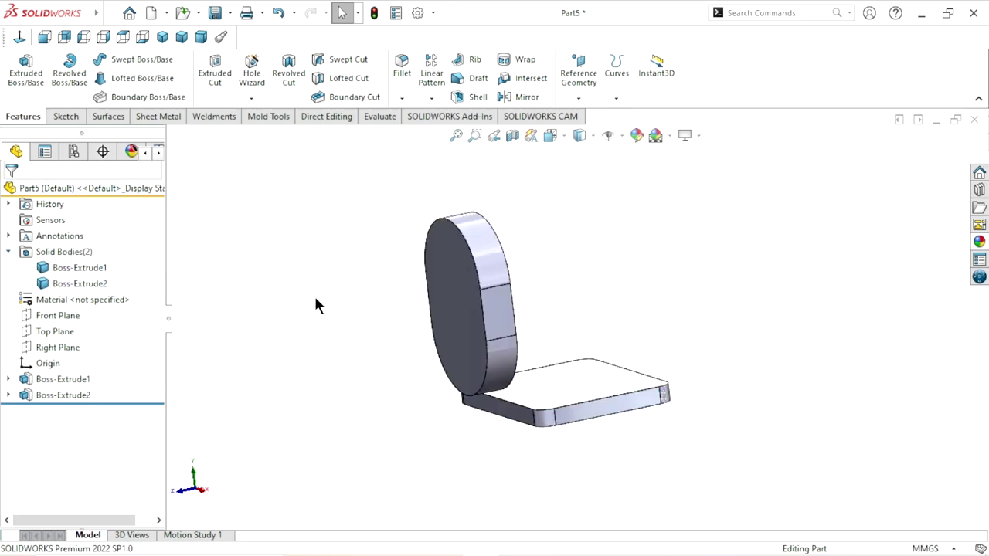
click(9, 252)
mouse_move(587, 357)
middle_down()
mouse_move(605, 327)
mouse_move(667, 309)
mouse_move(544, 383)
middle_up()
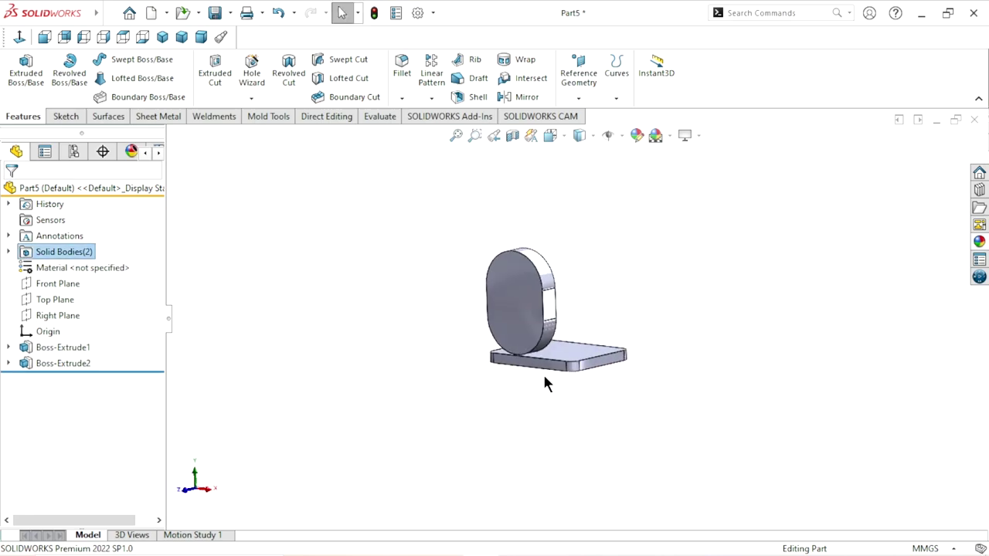
Step: Start Sketch3 on the plate's front face, viewed normal to it
click(541, 371)
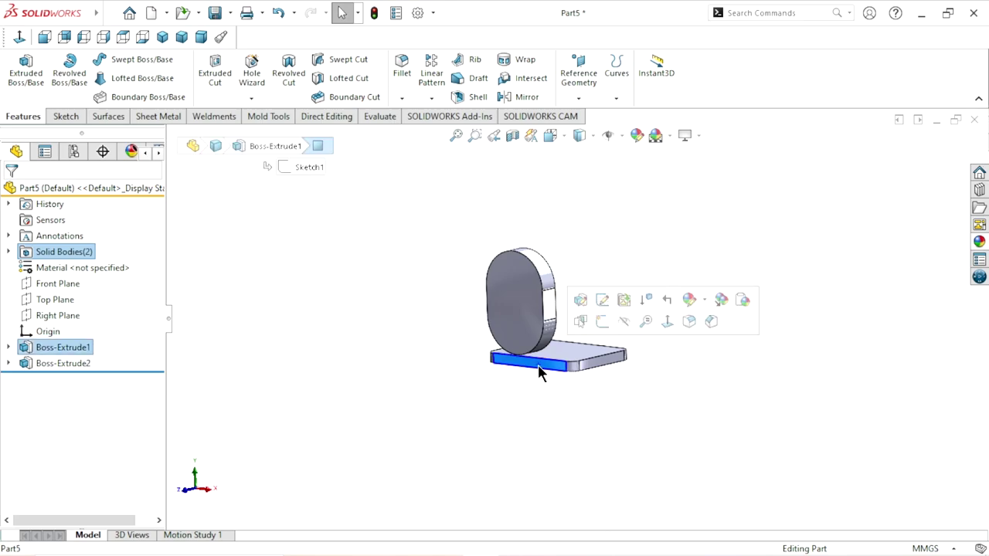
click(594, 316)
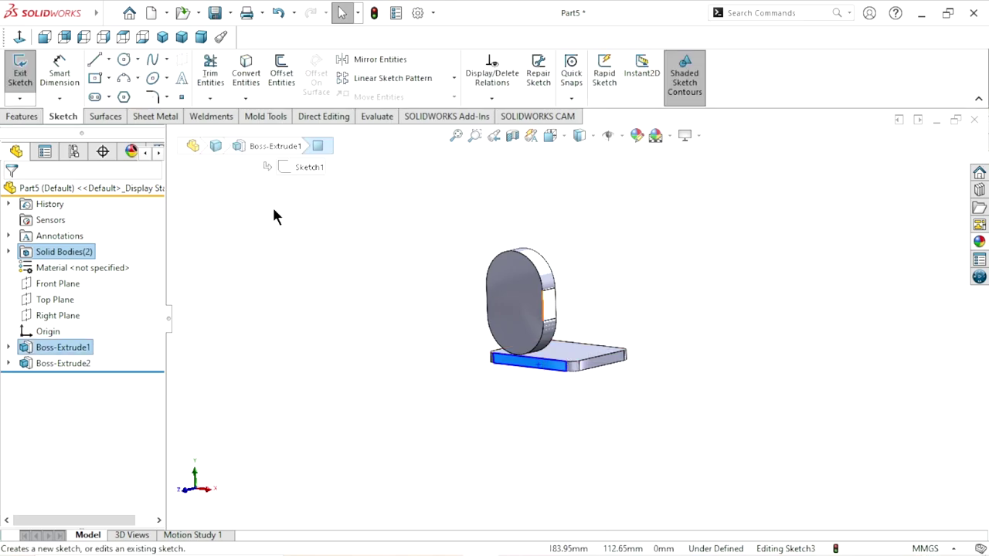
click(19, 36)
scroll(568, 314, up, 2)
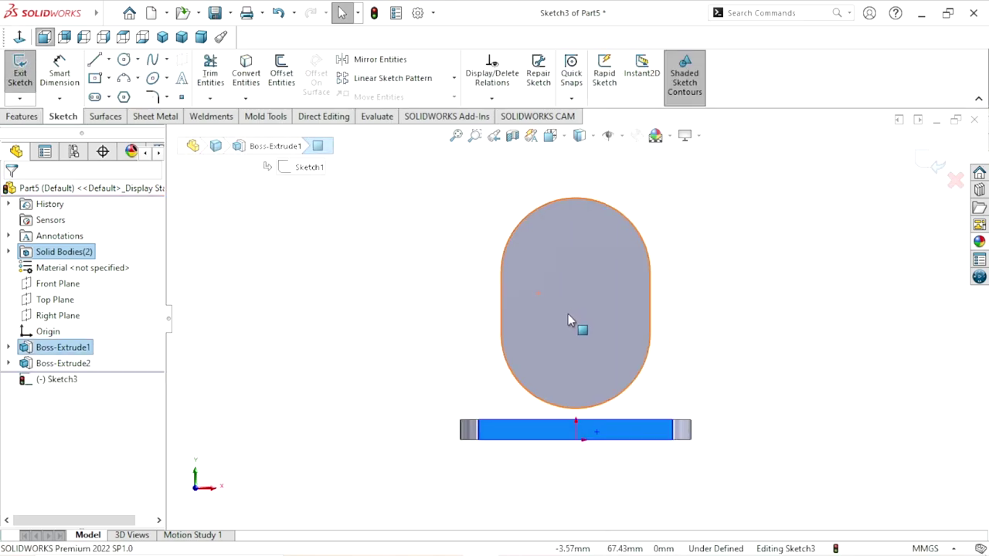
scroll(661, 290, down, 1)
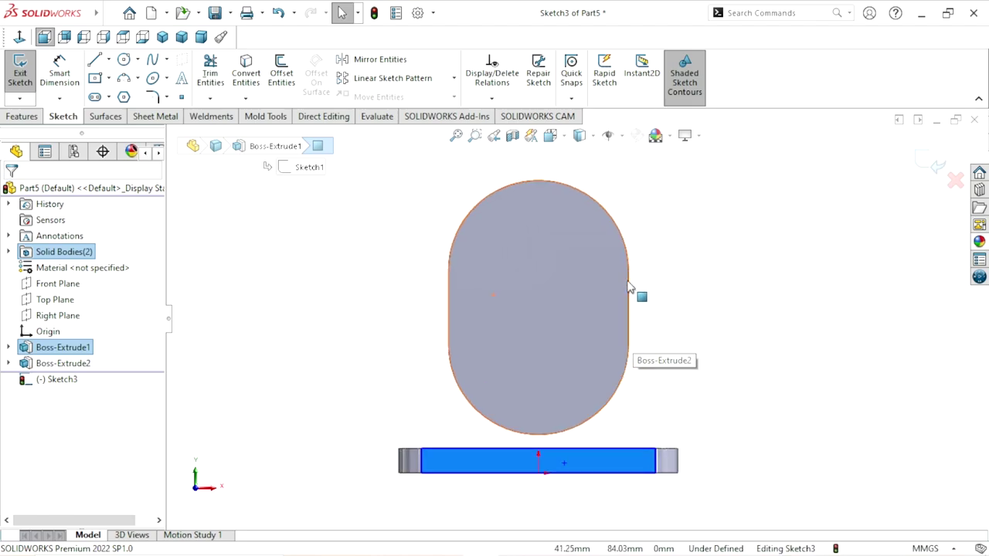
click(125, 60)
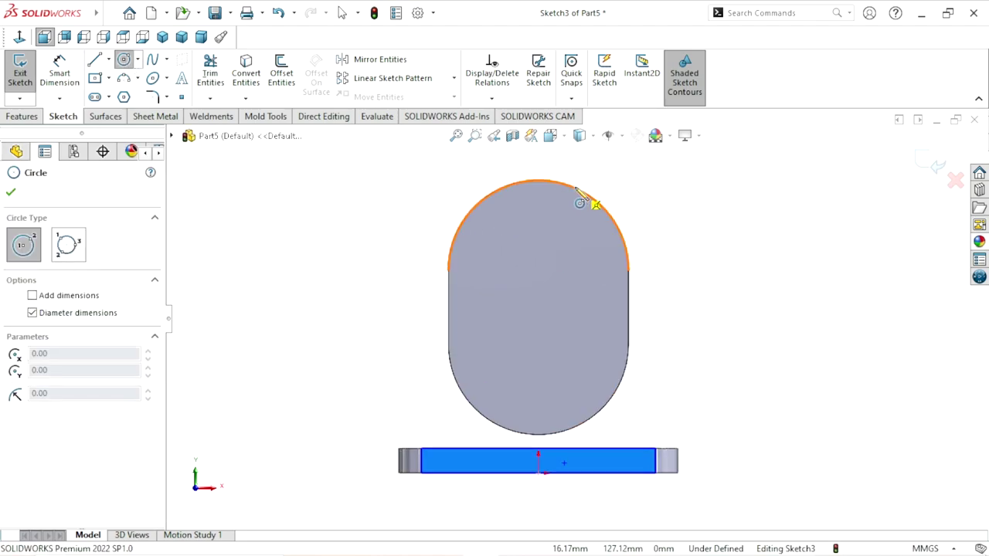
Step: Draw a circle at the neck's upper arc centre and dimension it Ø43 mm
click(538, 270)
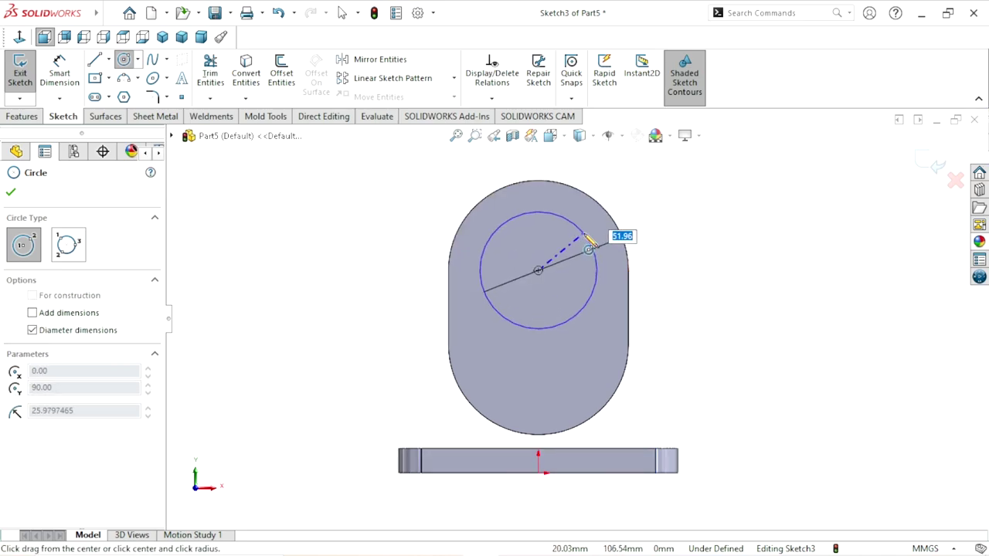
click(588, 245)
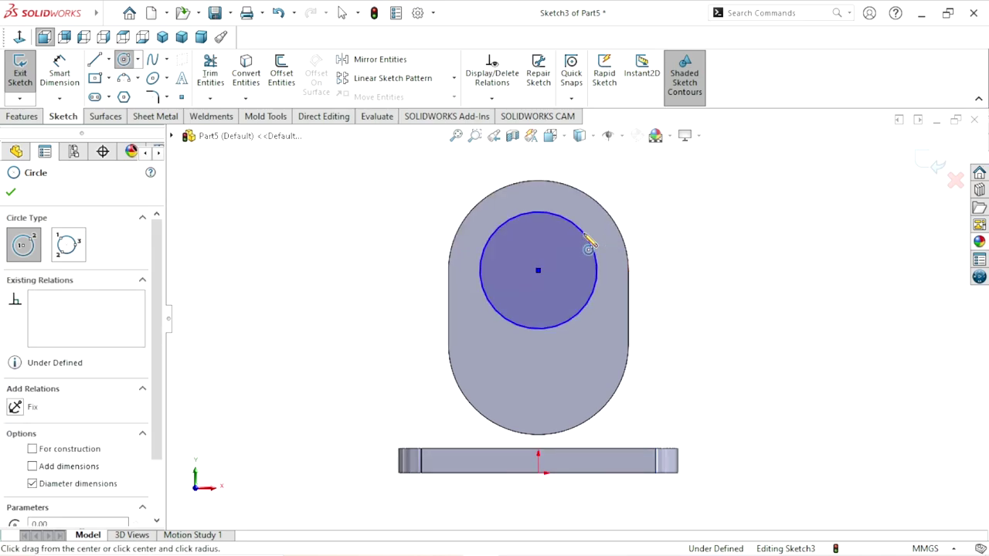
click(61, 74)
click(599, 271)
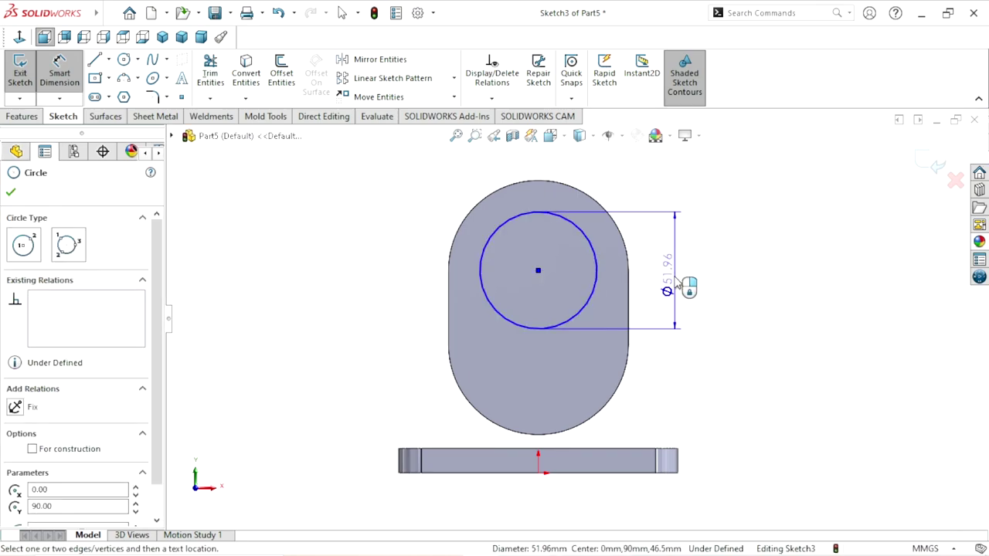
click(680, 279)
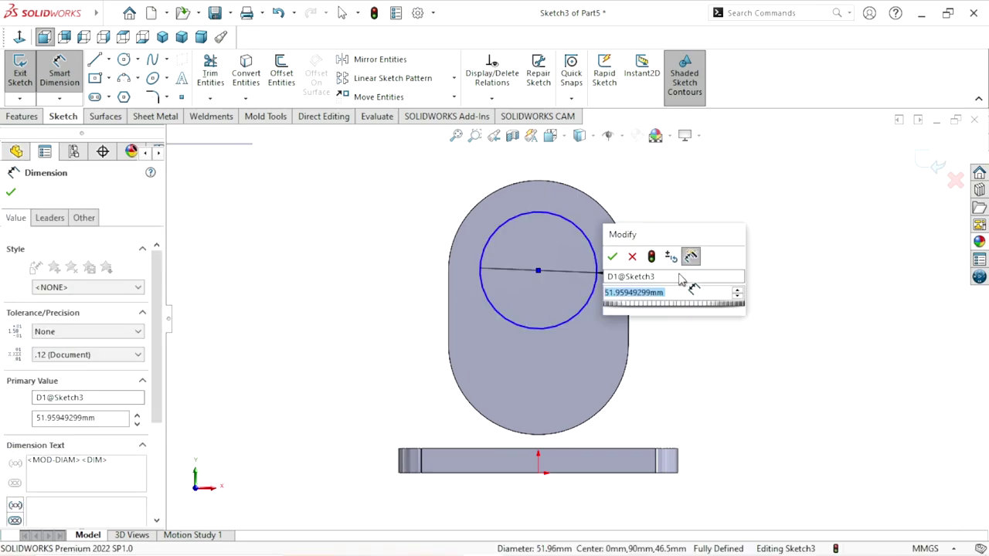
text(43)
click(613, 257)
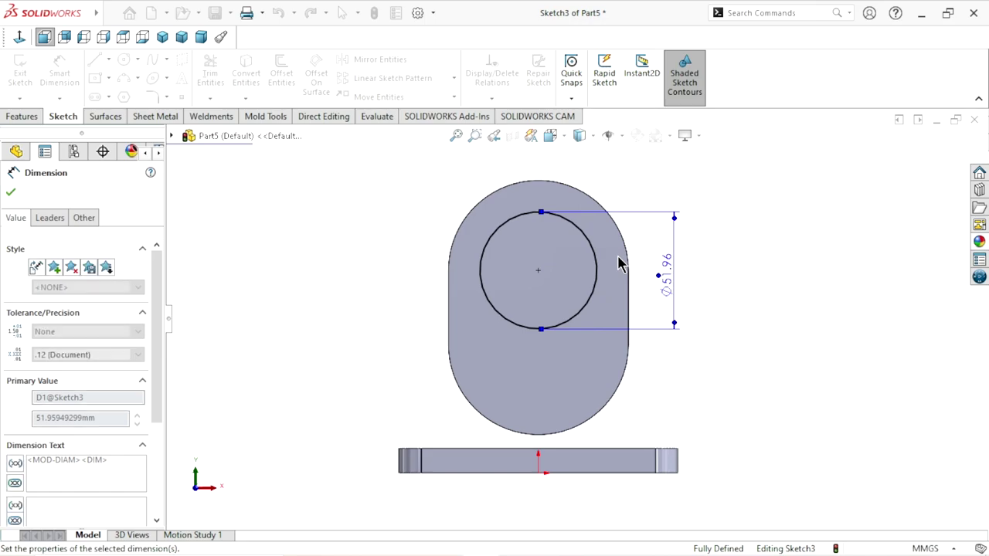
scroll(602, 355, up, 2)
scroll(621, 337, down, 2)
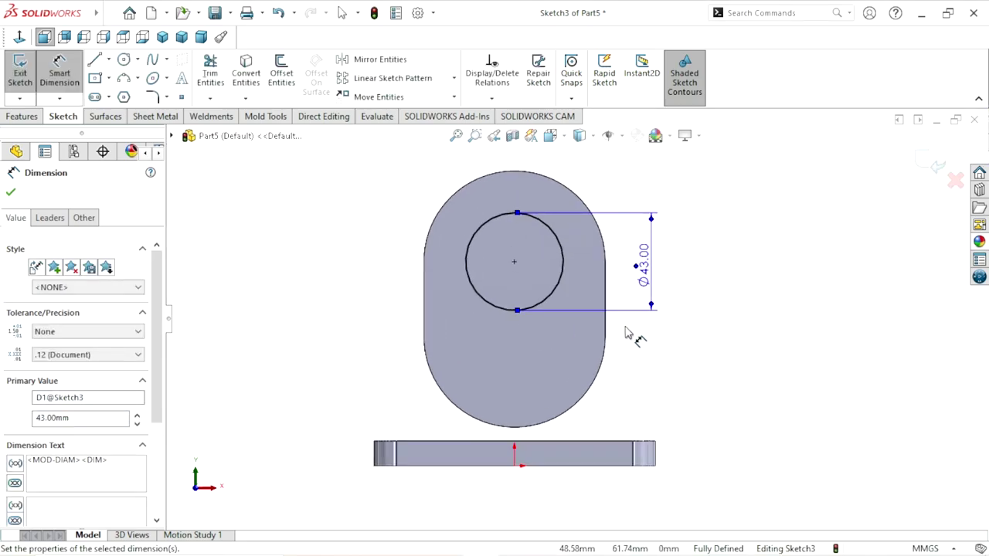
scroll(599, 347, up, 2)
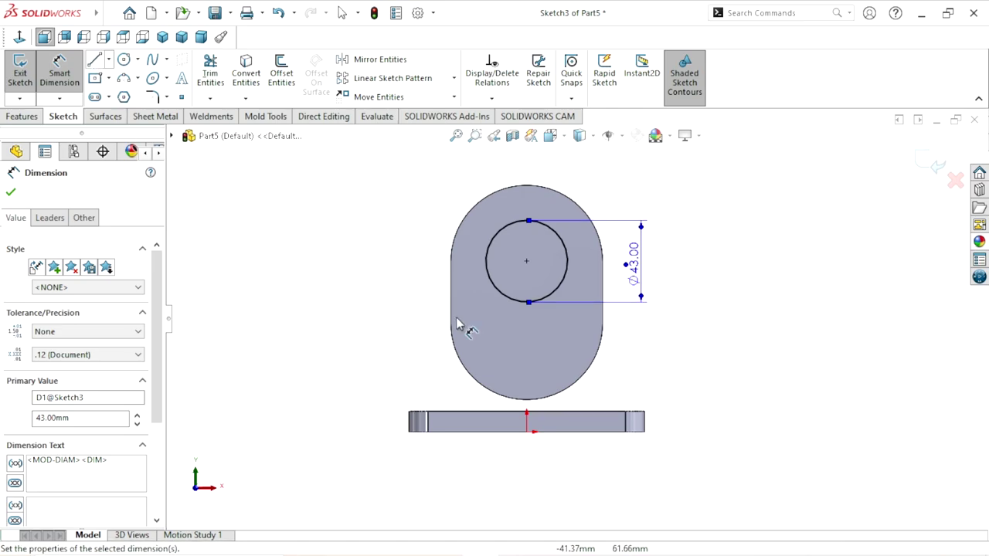
scroll(541, 332, down, 2)
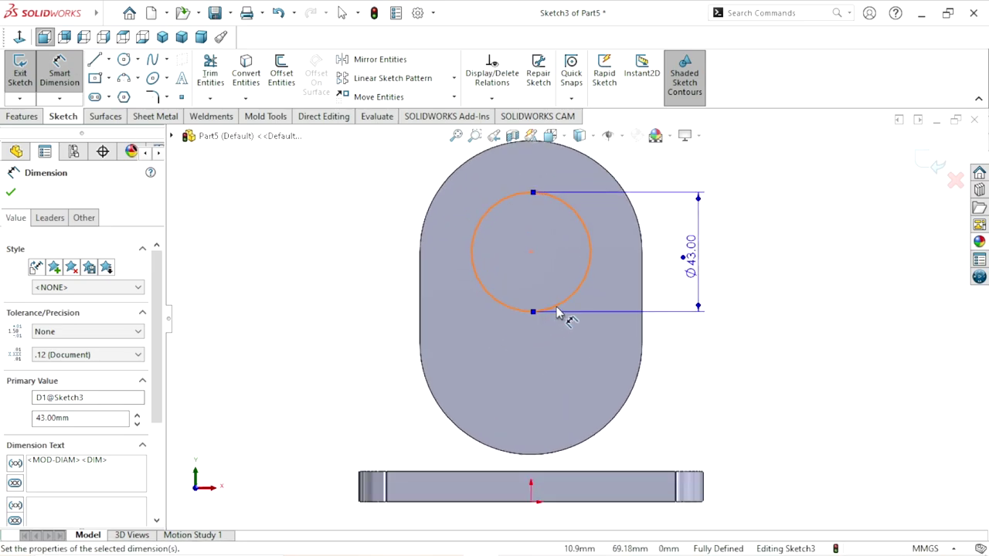
Step: Attempt a line from the circle's left side downward, then discard the slanted tries
key(l)
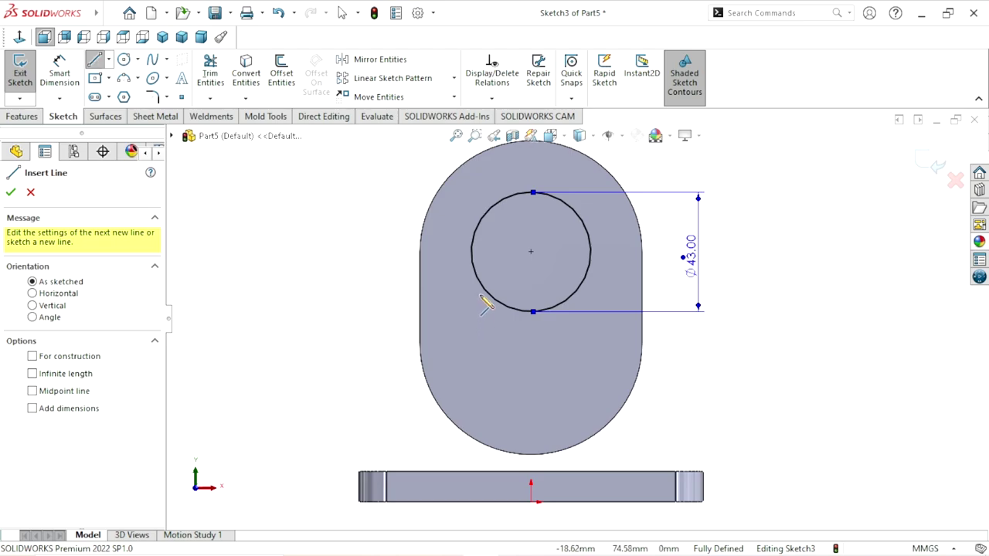
click(471, 252)
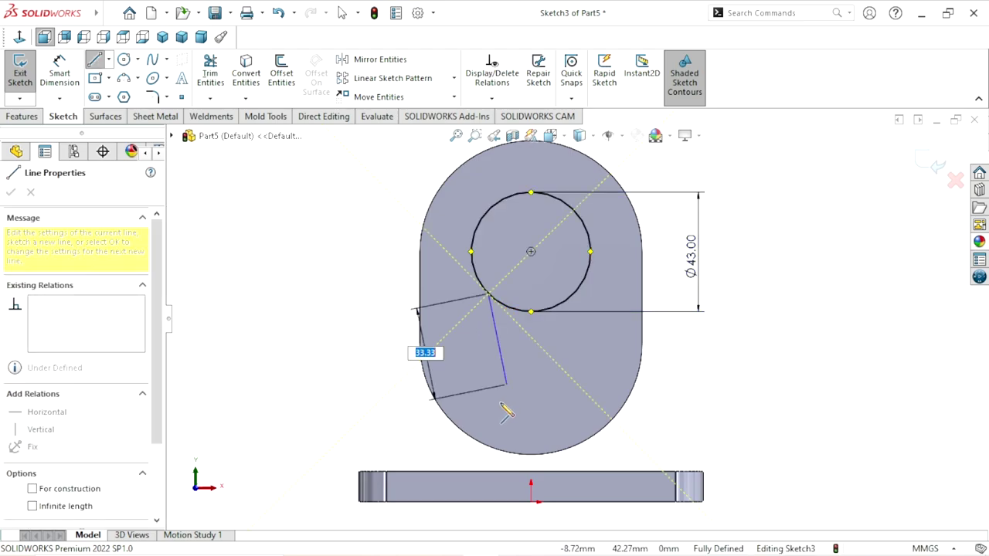
double_click(489, 420)
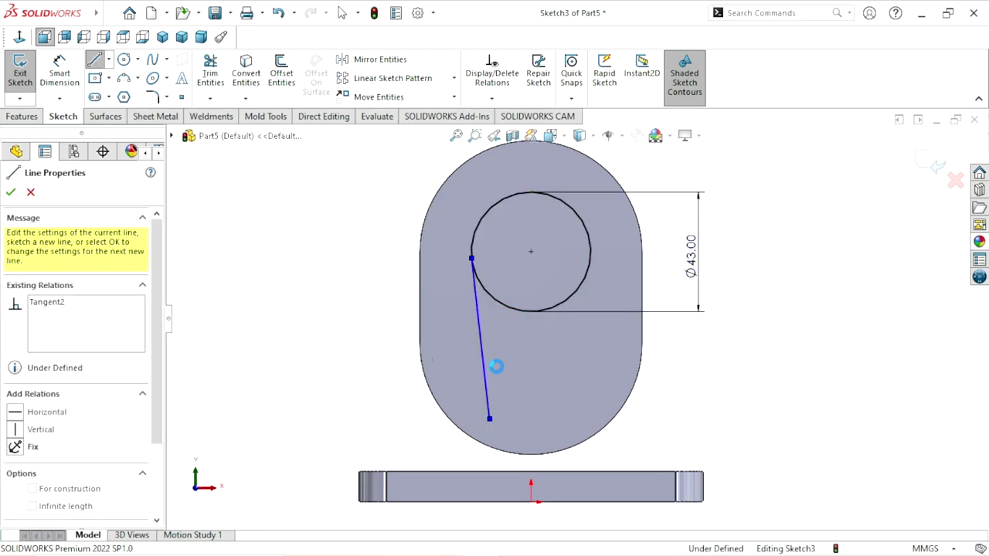
key(Escape)
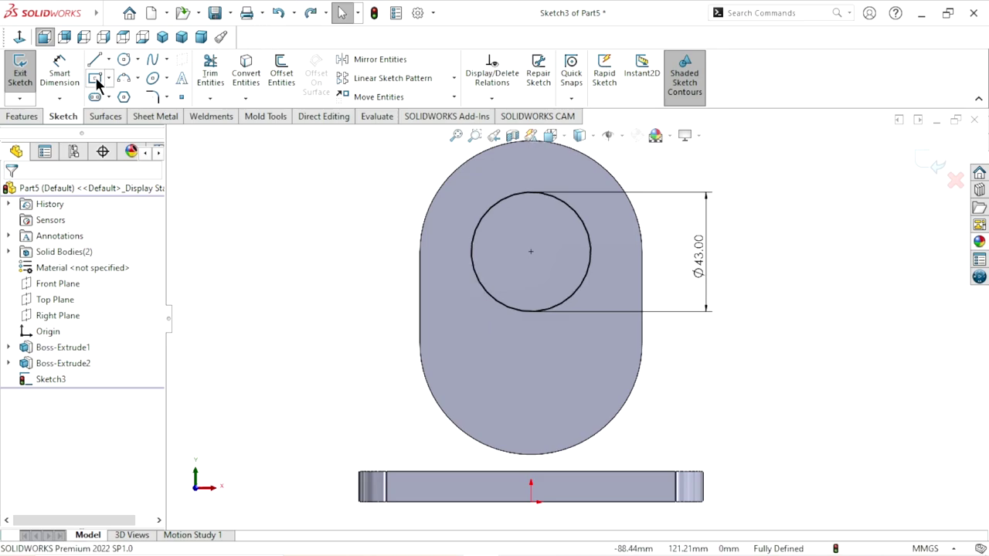
key(l)
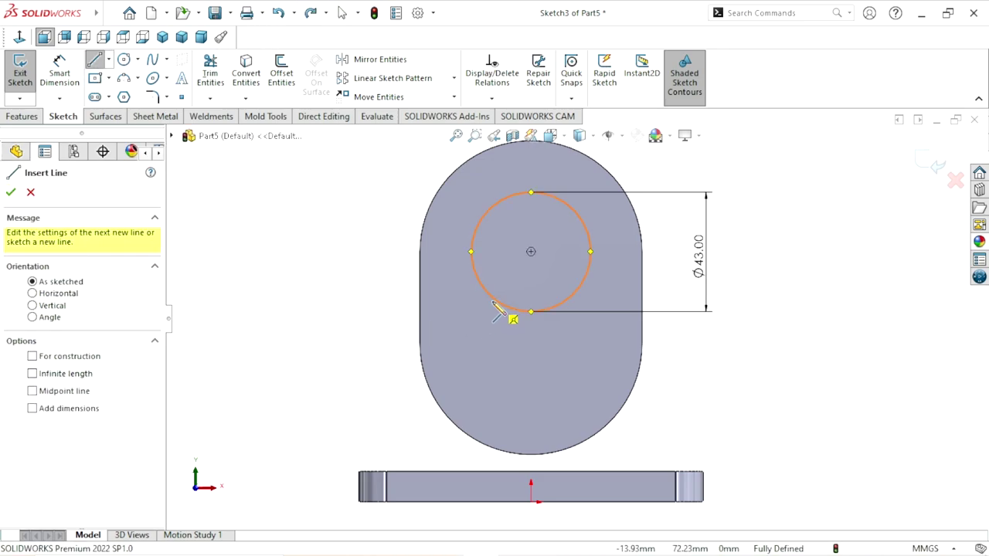
click(471, 251)
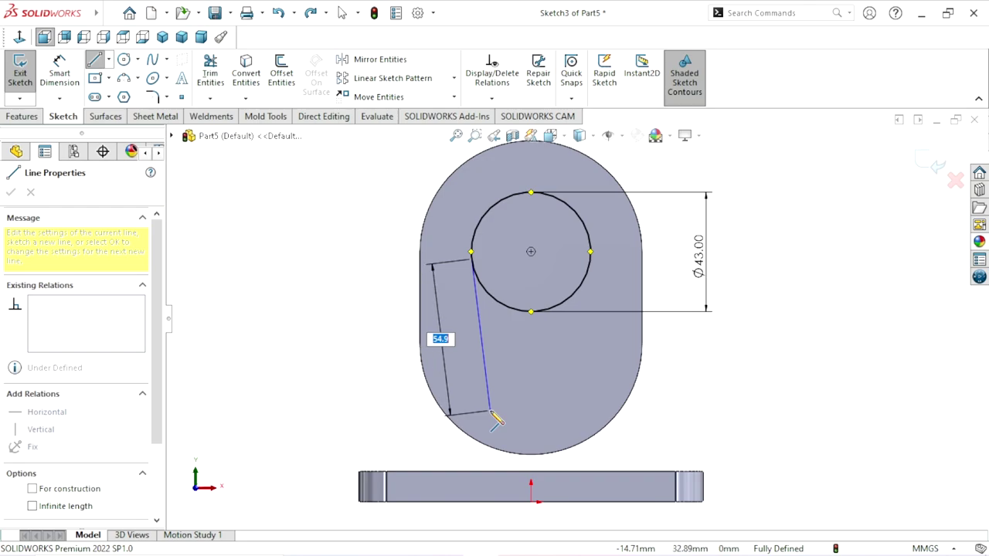
click(488, 404)
key(Escape)
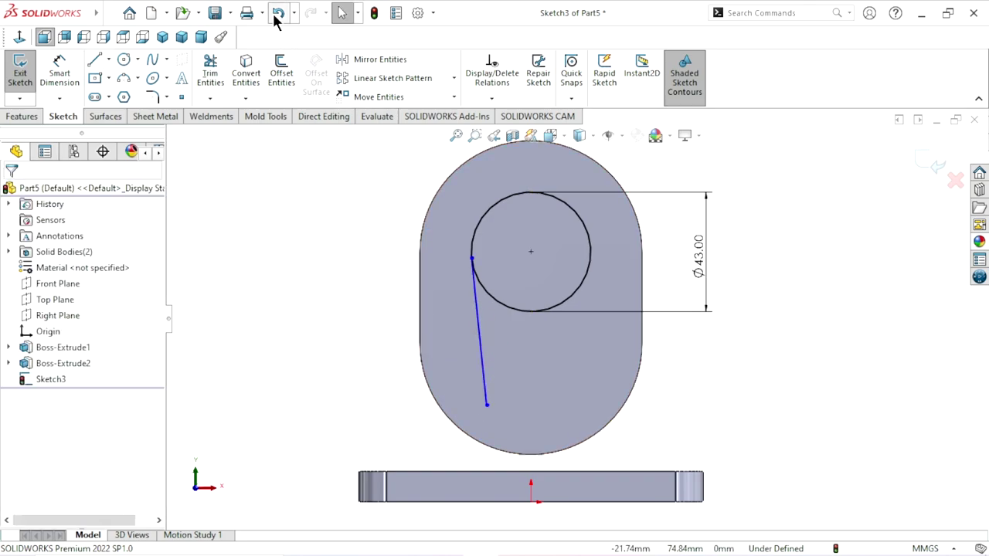
key(ctrl+z)
Step: Try a 50 mm line from the circle's lower edge, then undo it
scroll(593, 340, down, 2)
scroll(529, 327, up, 2)
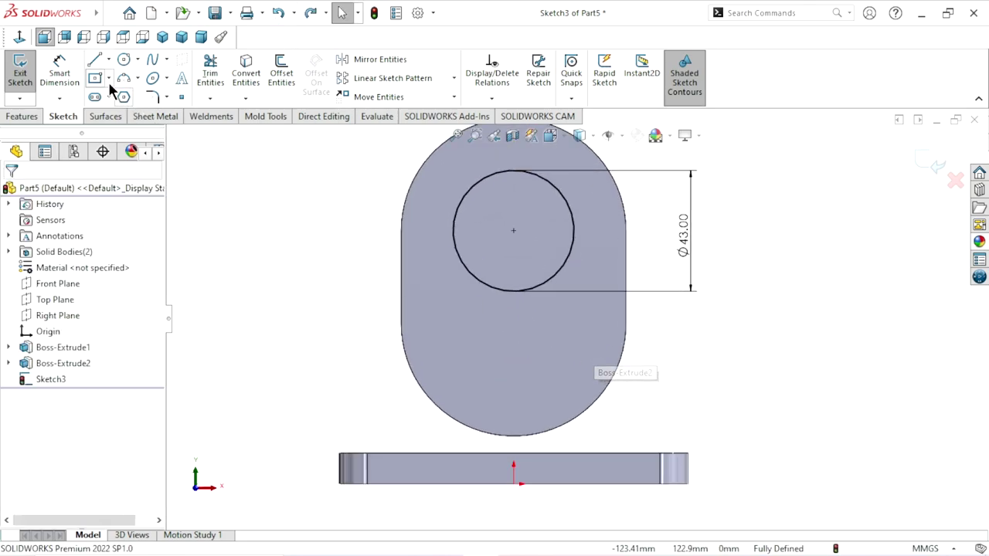
click(93, 60)
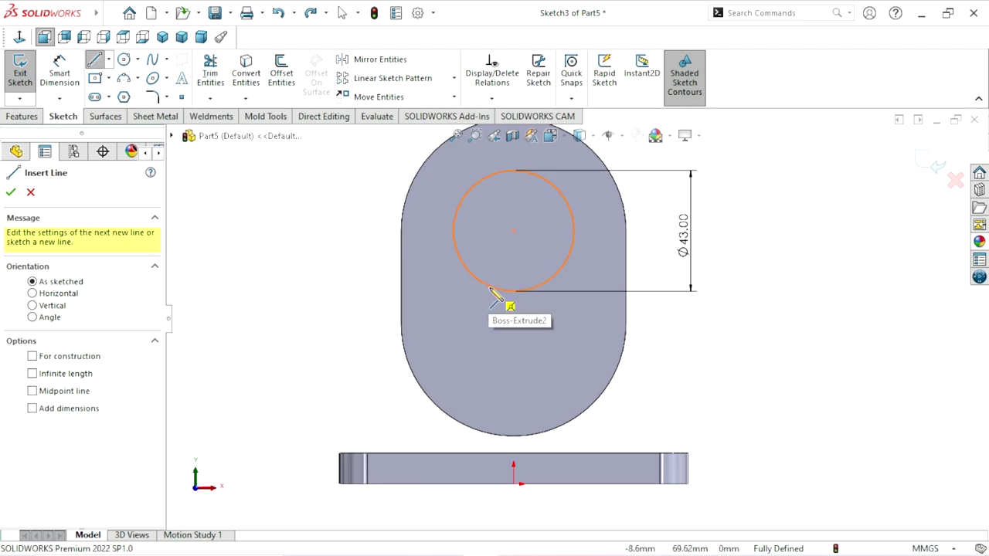
click(475, 395)
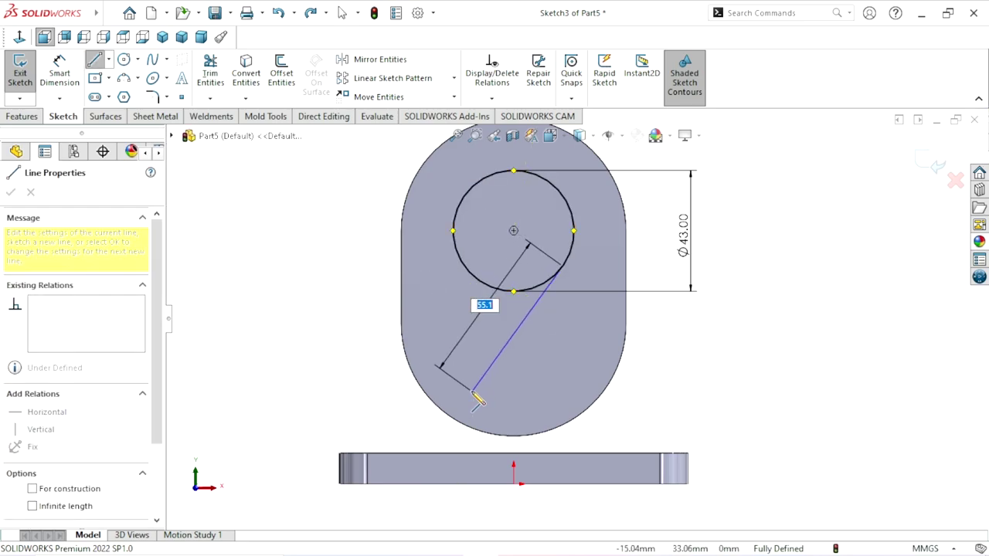
text(50)
key(Return)
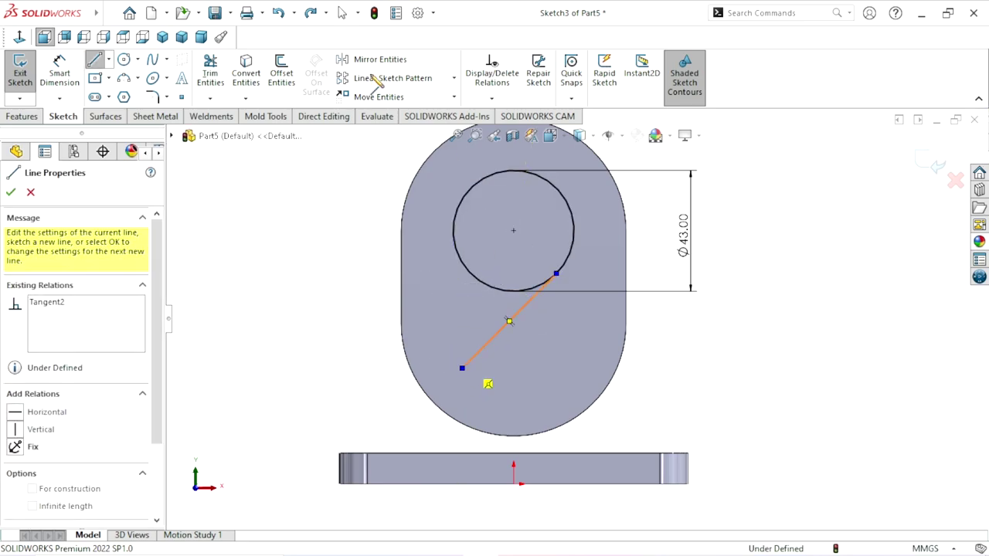
key(Escape)
key(ctrl+z)
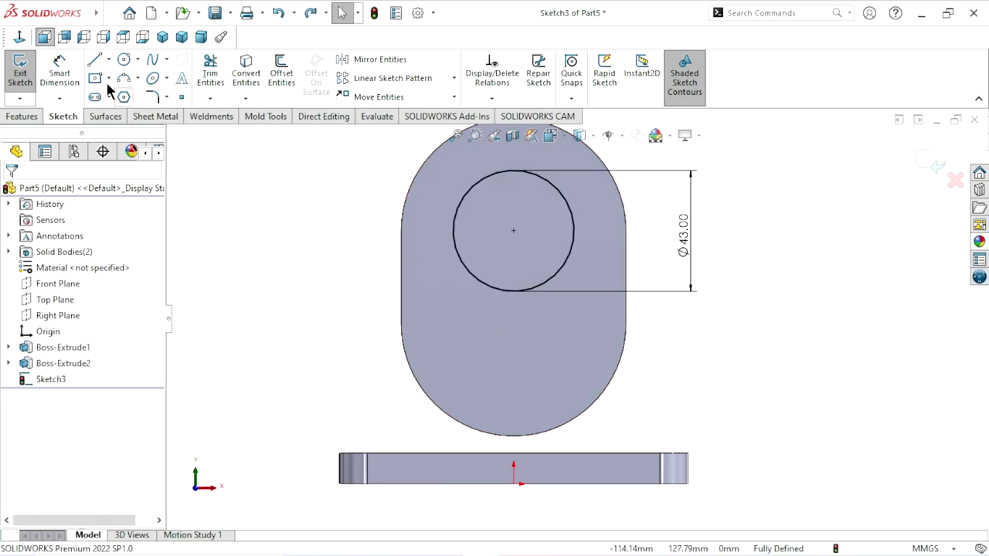
Step: Draw a vertical line from the circle's left side down toward the plate
key(l)
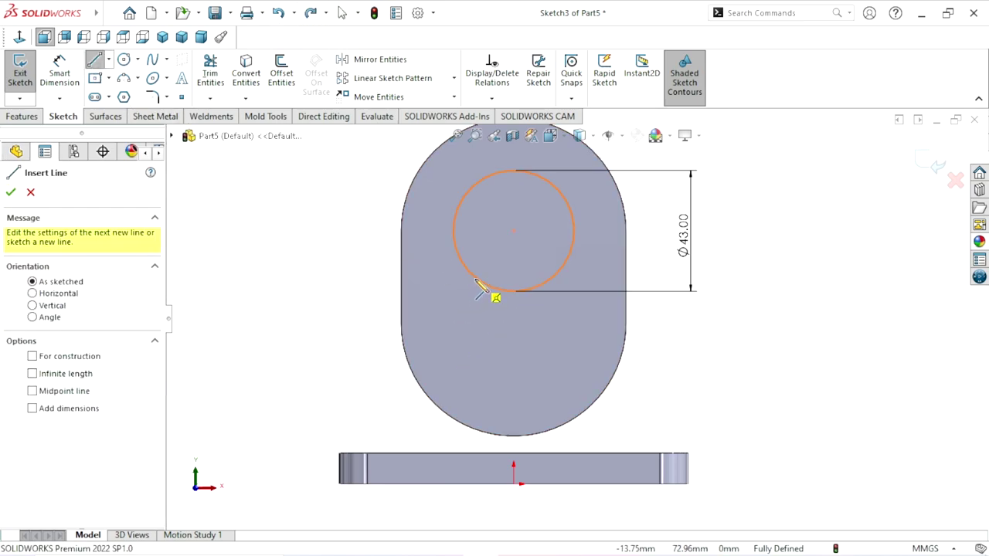
click(468, 273)
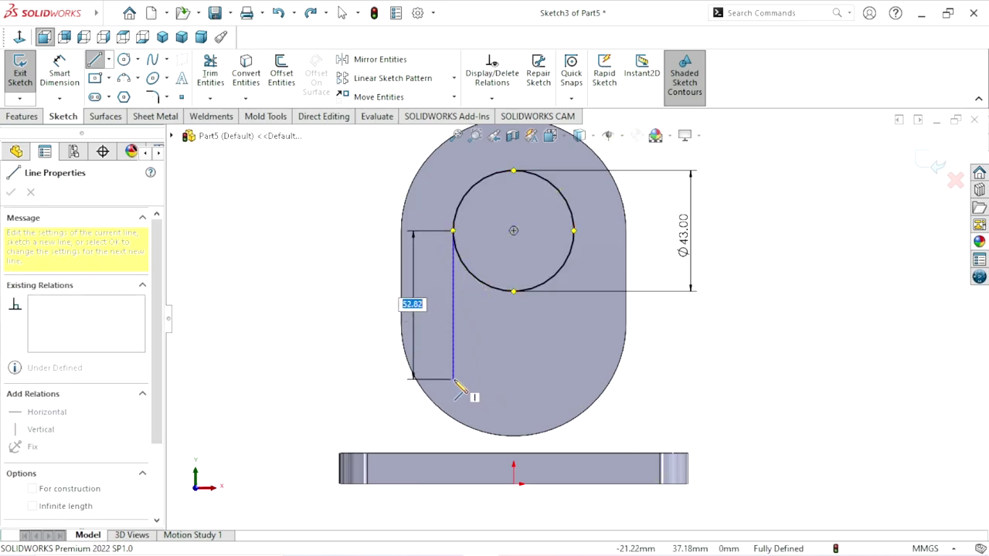
click(454, 379)
right_click(669, 343)
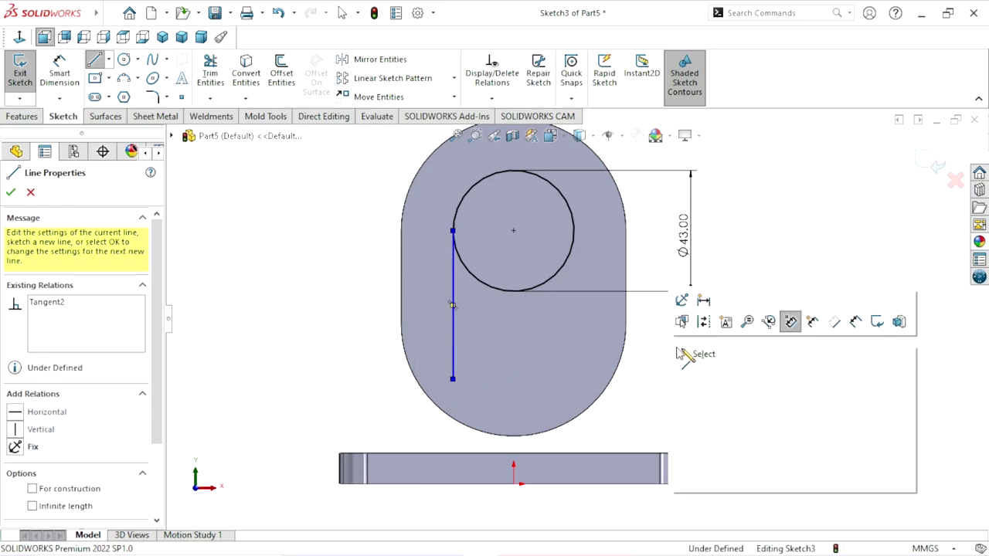
click(691, 357)
key(Escape)
key(f)
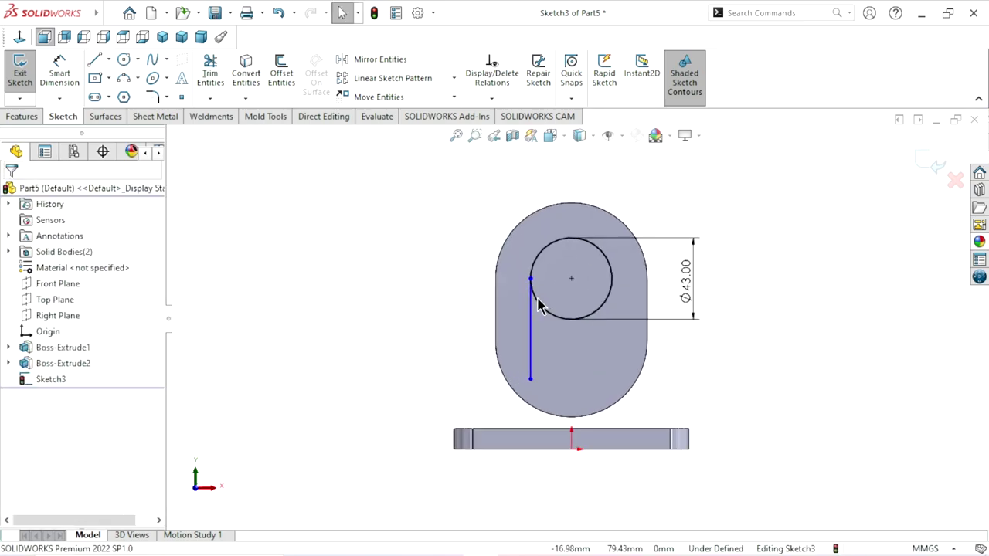
Step: Shift the vertical line right and snap its top endpoint onto the Ø43 circle
click(531, 278)
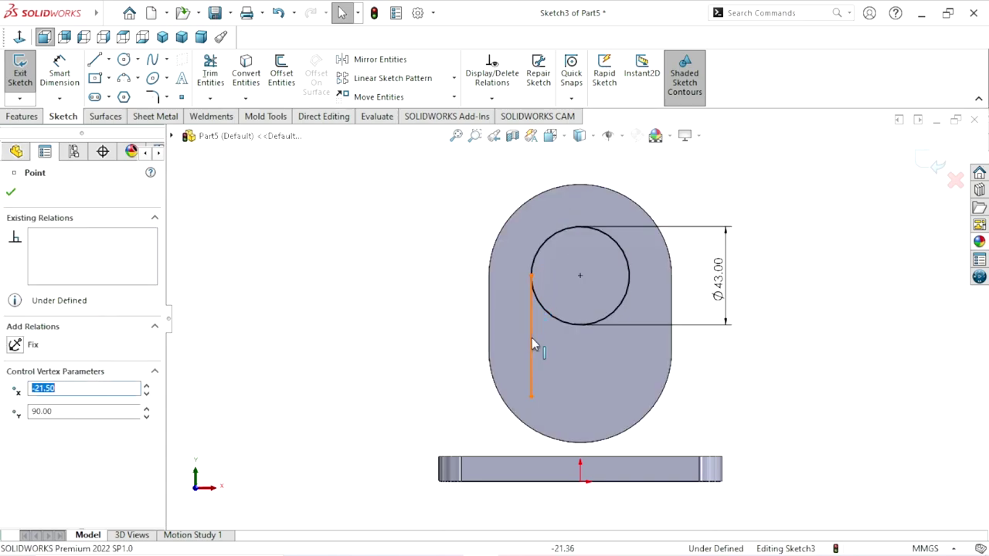
click(562, 369)
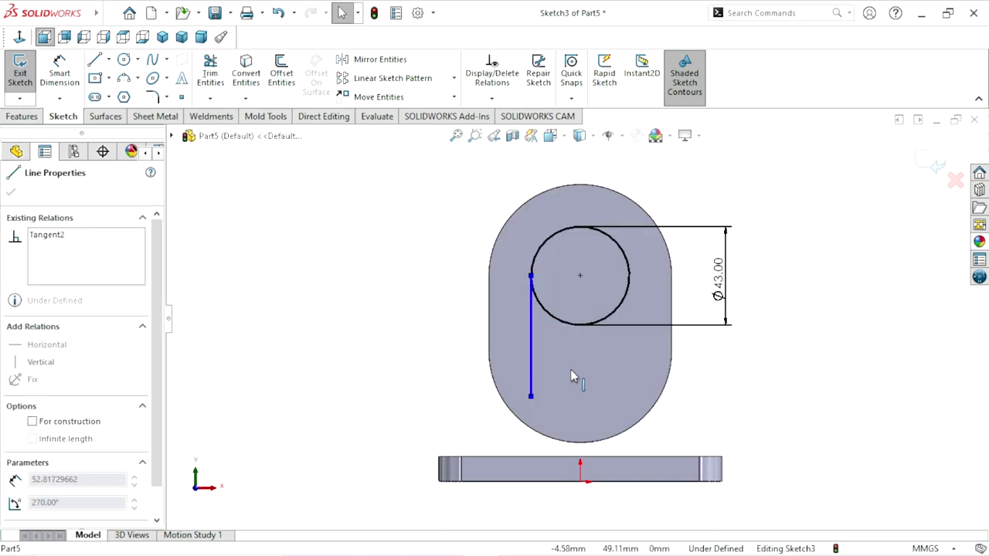
key(Escape)
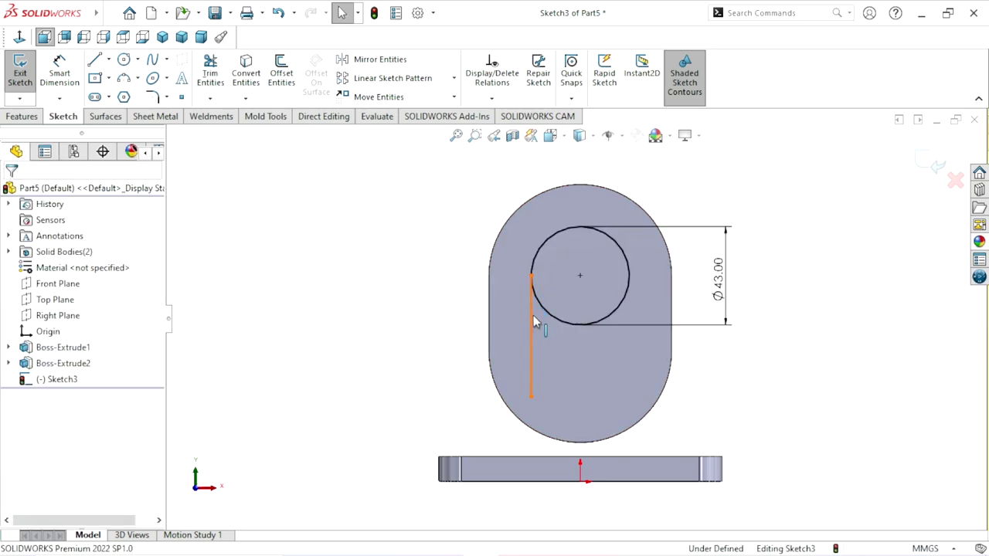
mouse_move(533, 323)
mouse_down()
mouse_move(558, 345)
mouse_move(553, 362)
mouse_up()
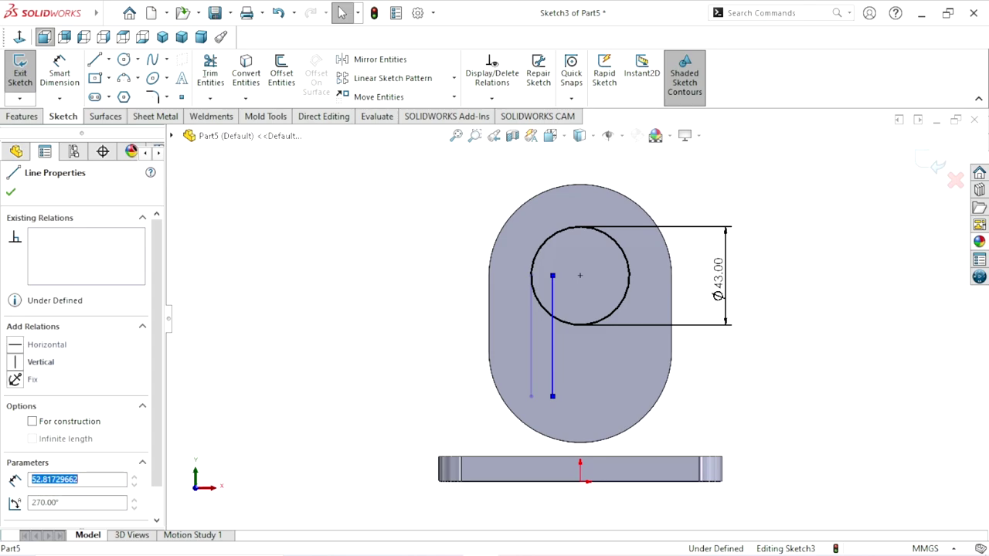
click(552, 276)
mouse_move(553, 276)
mouse_down()
mouse_move(562, 318)
mouse_move(553, 318)
mouse_up()
click(664, 396)
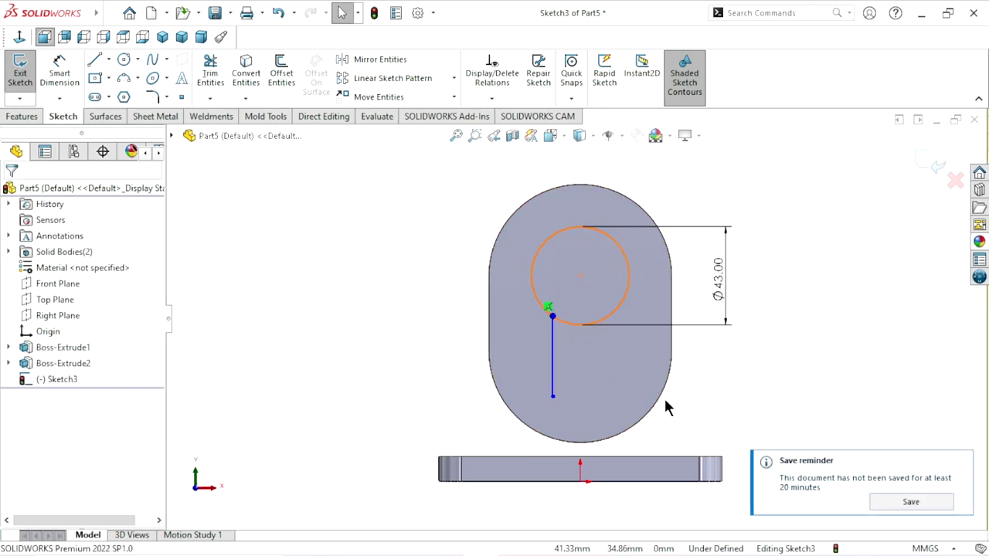
scroll(662, 359, up, 3)
scroll(649, 348, down, 3)
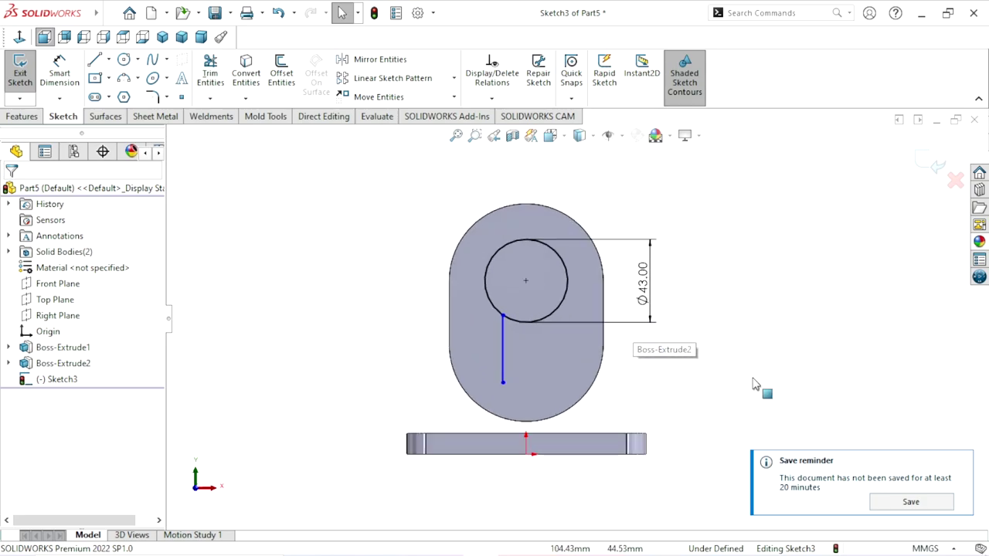
click(959, 464)
scroll(540, 350, down, 1)
scroll(557, 347, down, 1)
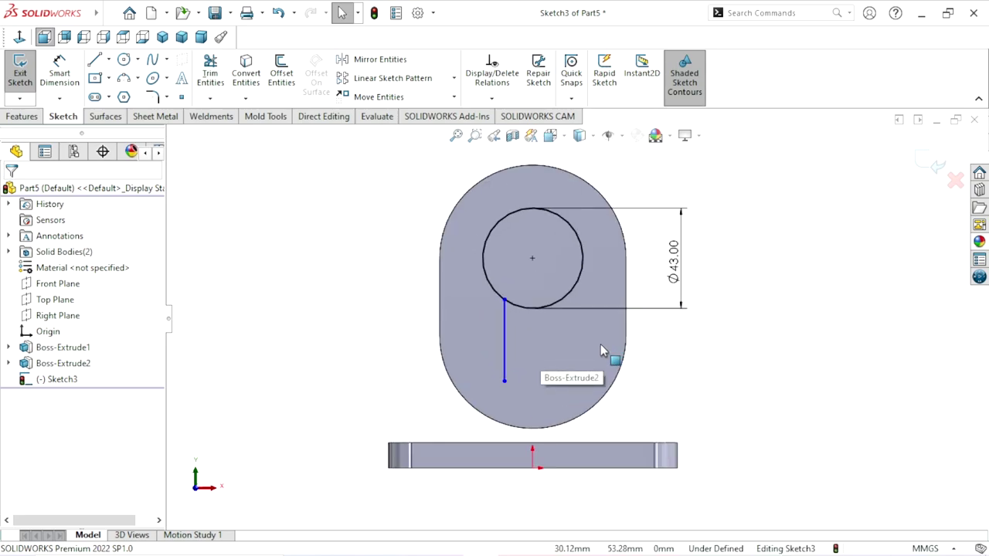
Step: Draw a vertical construction centreline from the origin up to the circle's centre
click(108, 58)
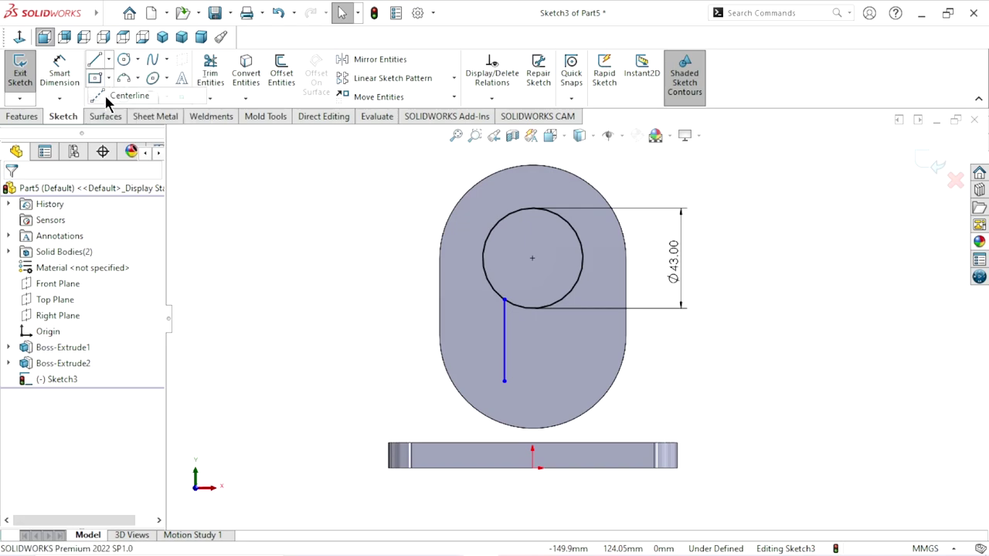
click(116, 96)
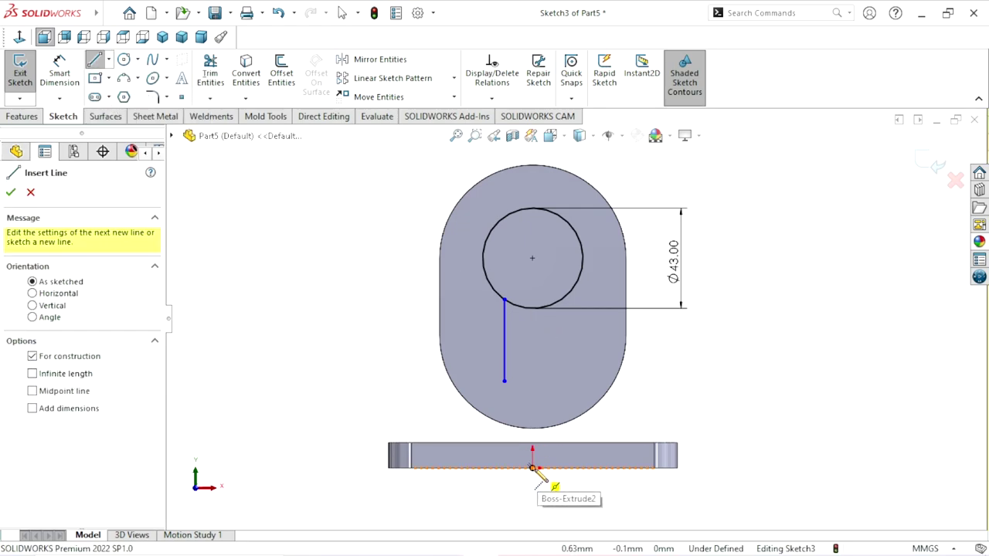
click(531, 258)
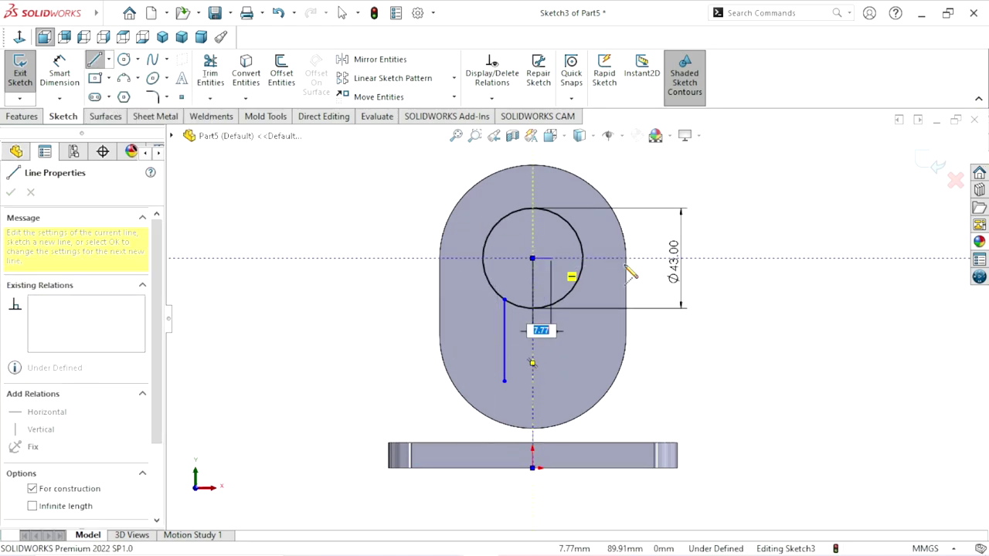
right_click(726, 246)
click(738, 256)
scroll(628, 359, up, 2)
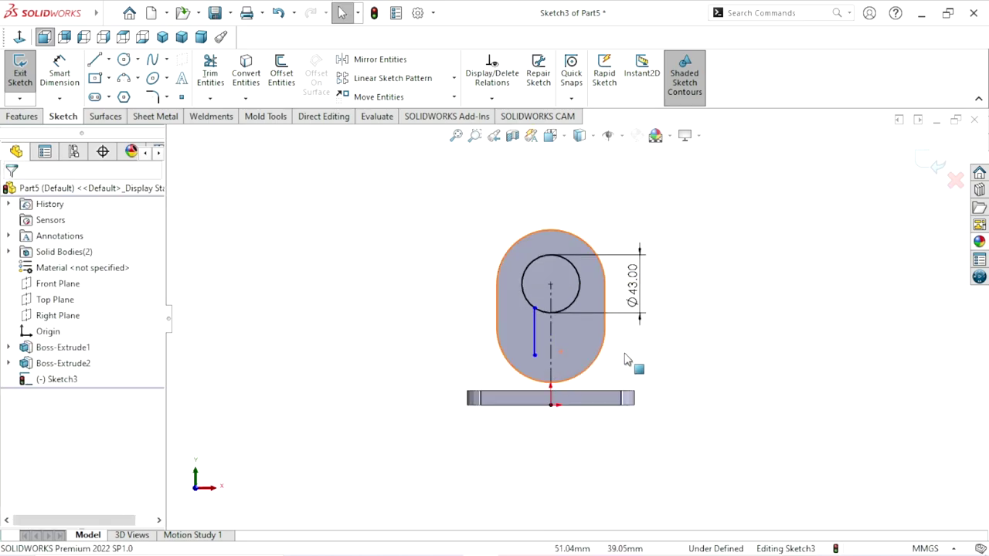
scroll(626, 359, down, 3)
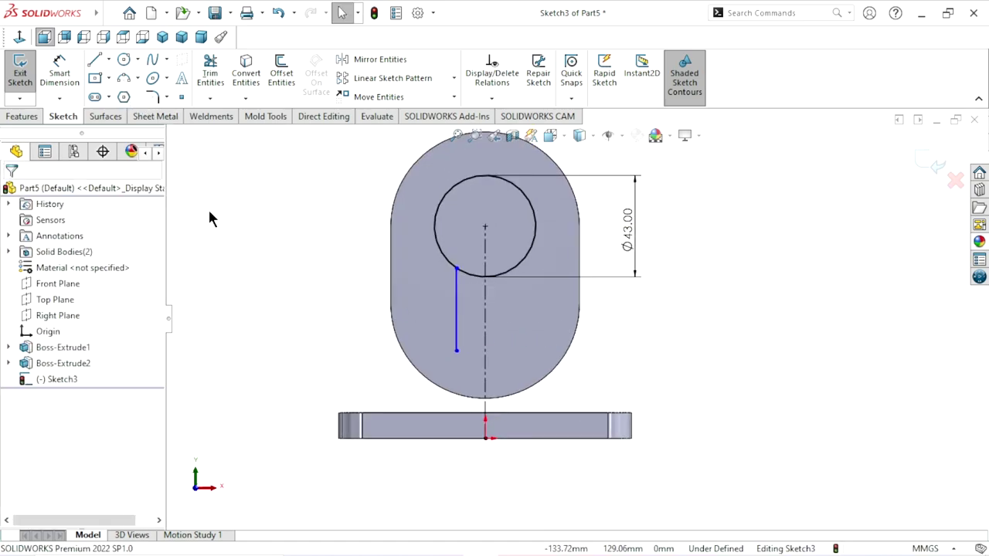
Step: Add a tangent arc from the vertical line's lower end to the base plate's top edge
key(l)
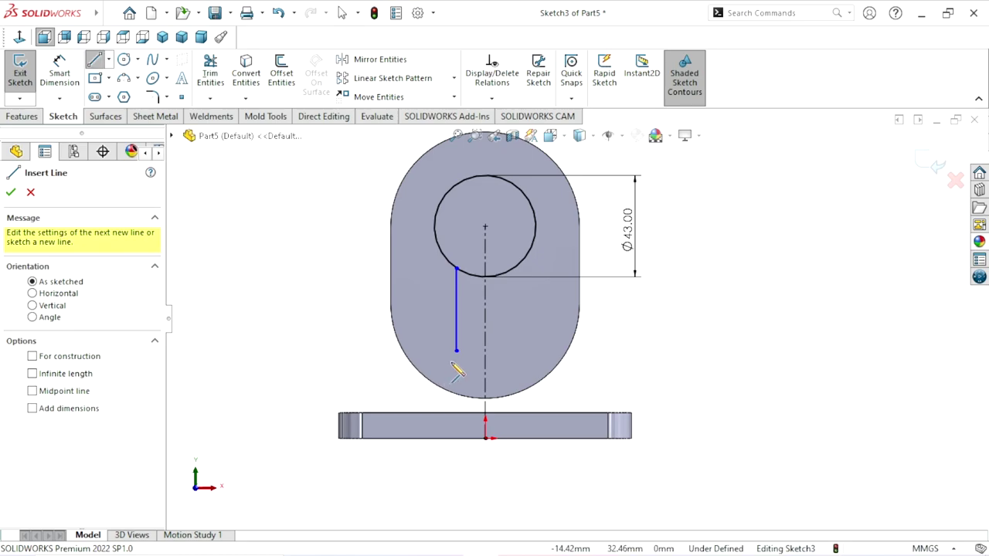
click(456, 351)
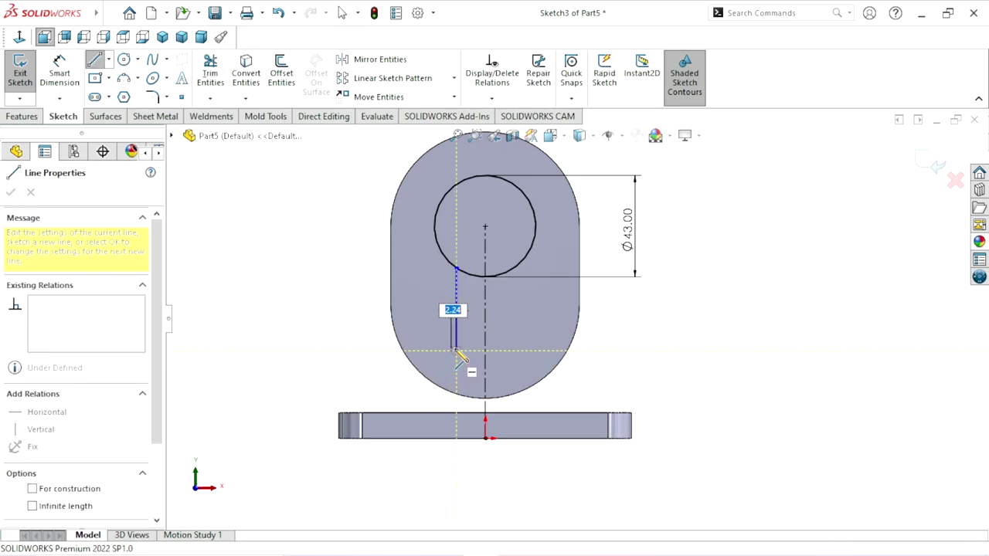
click(424, 412)
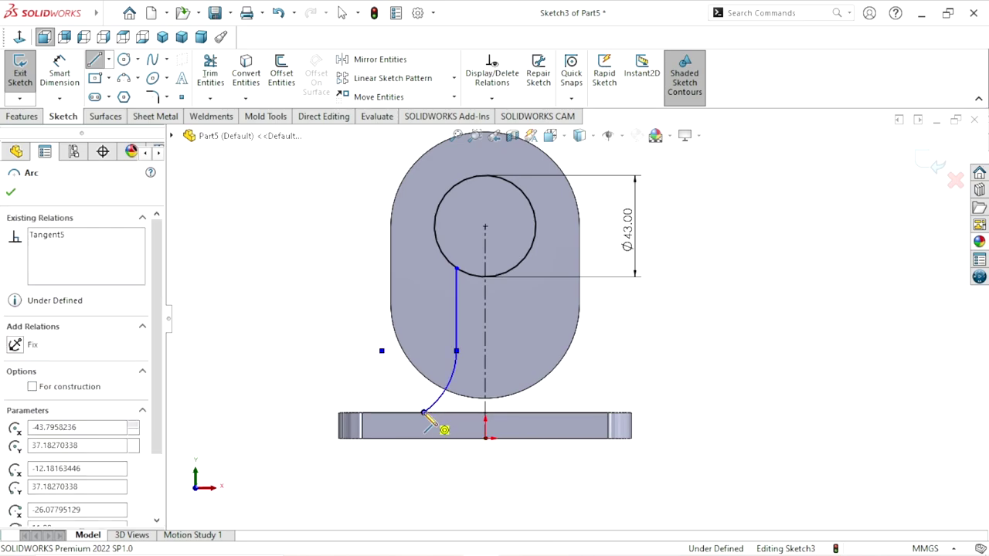
right_click(403, 377)
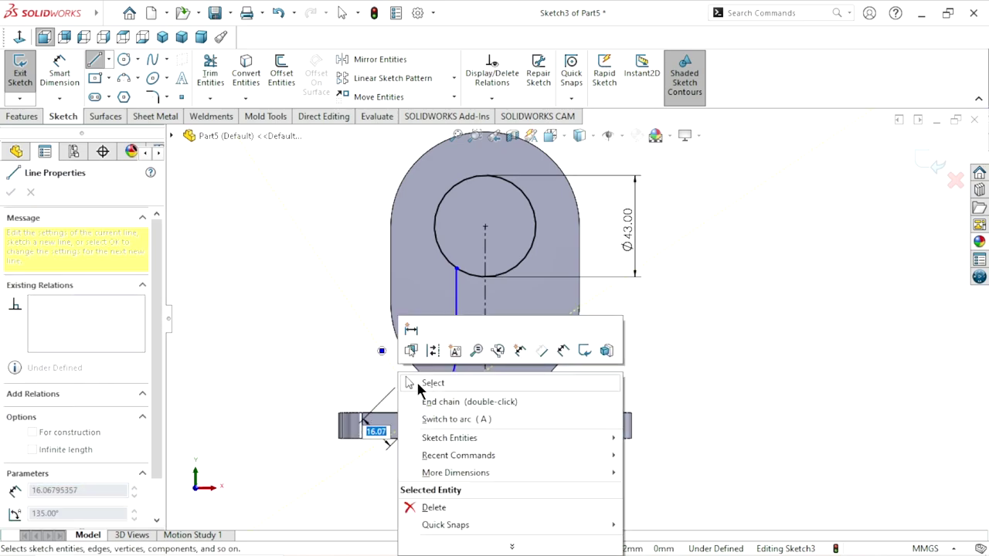
click(416, 382)
key(f)
scroll(525, 364, down, 1)
scroll(541, 317, down, 1)
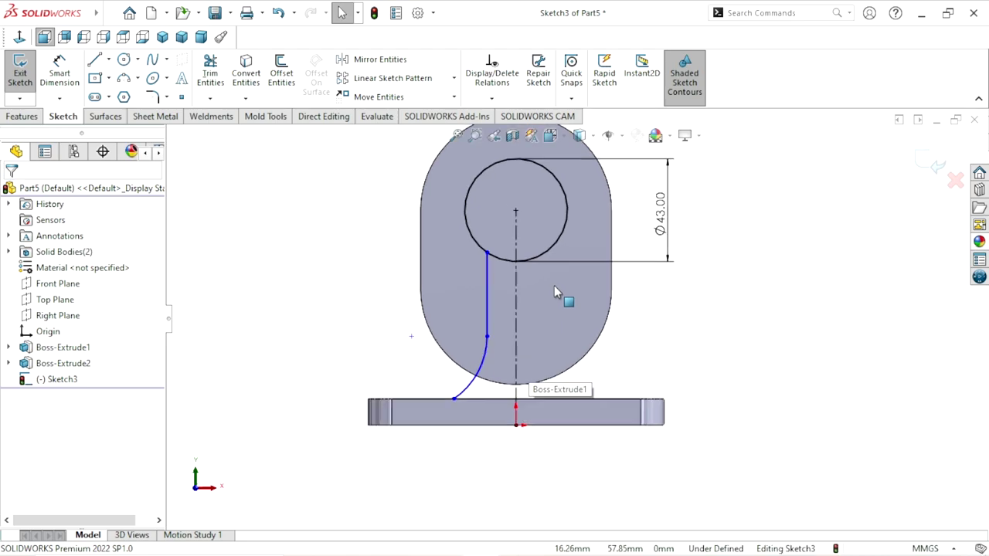
scroll(579, 297, down, 1)
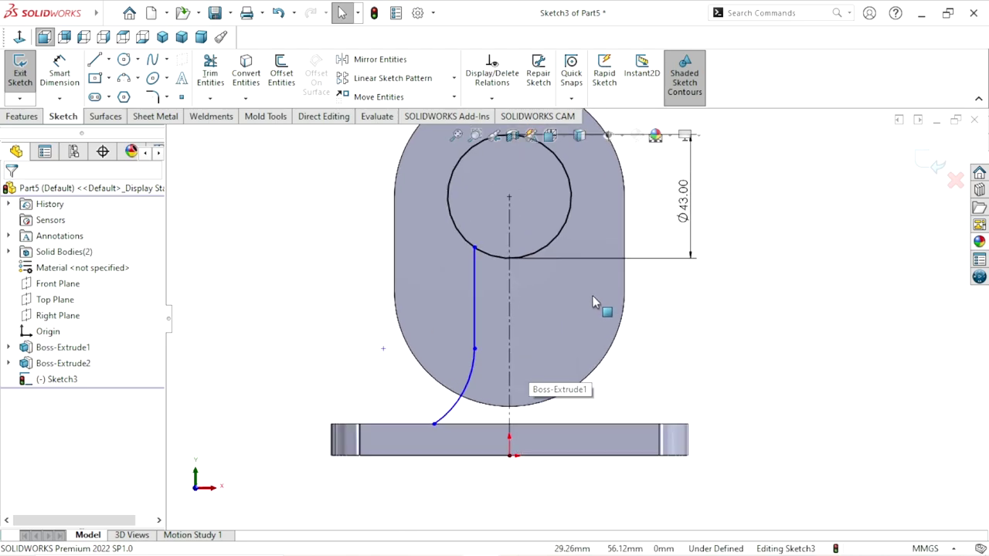
Step: Mirror the left vertical line and arc about the vertical centreline
click(368, 62)
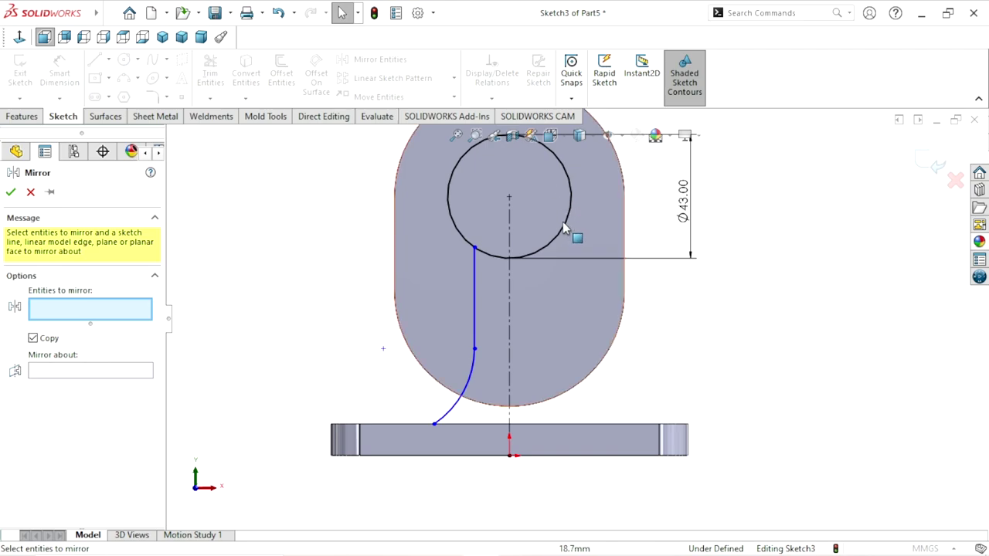
click(473, 315)
click(470, 376)
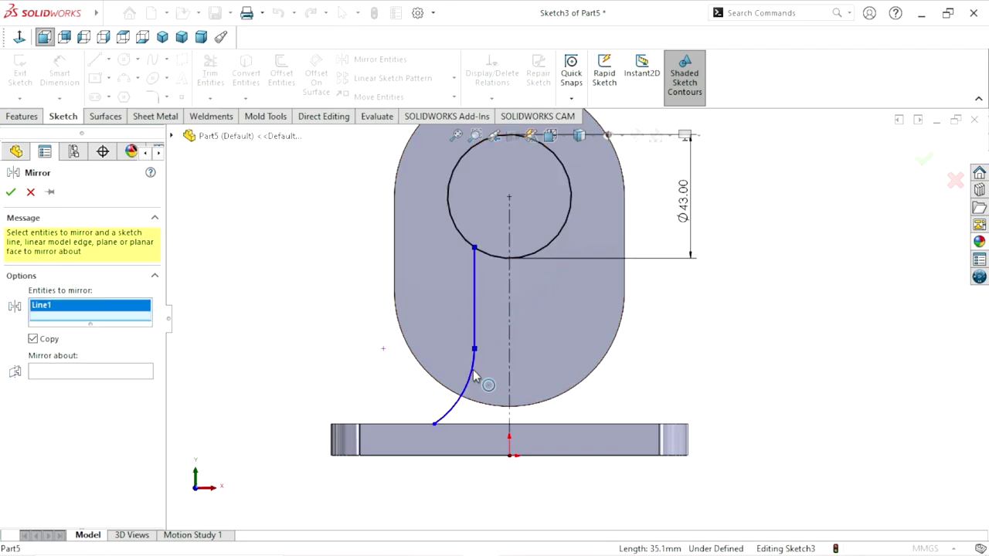
click(46, 381)
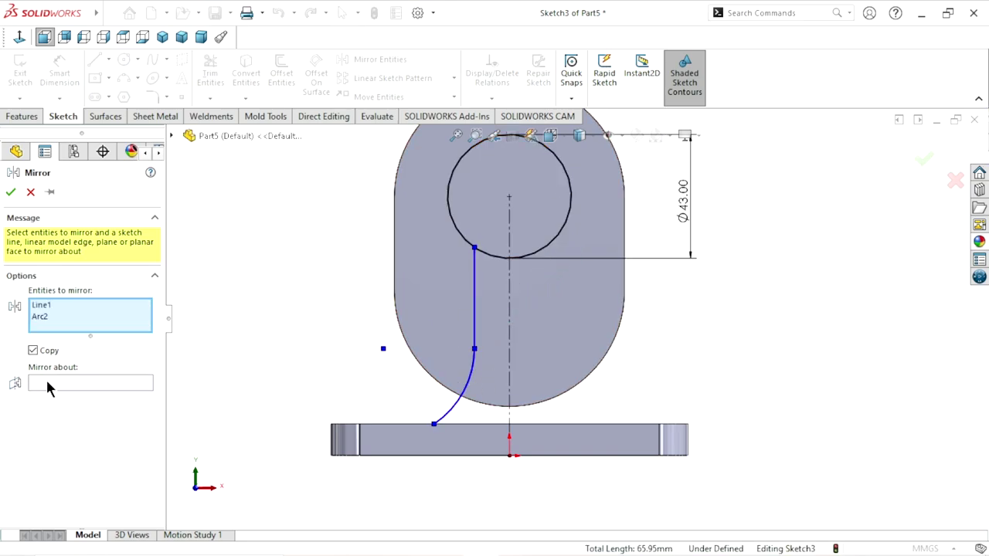
click(509, 288)
click(10, 192)
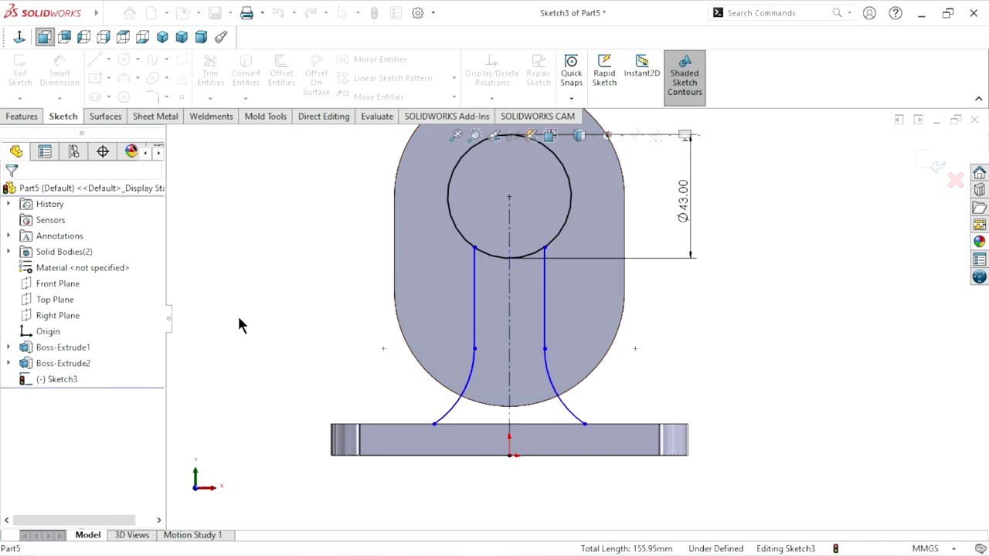
scroll(462, 381, down, 2)
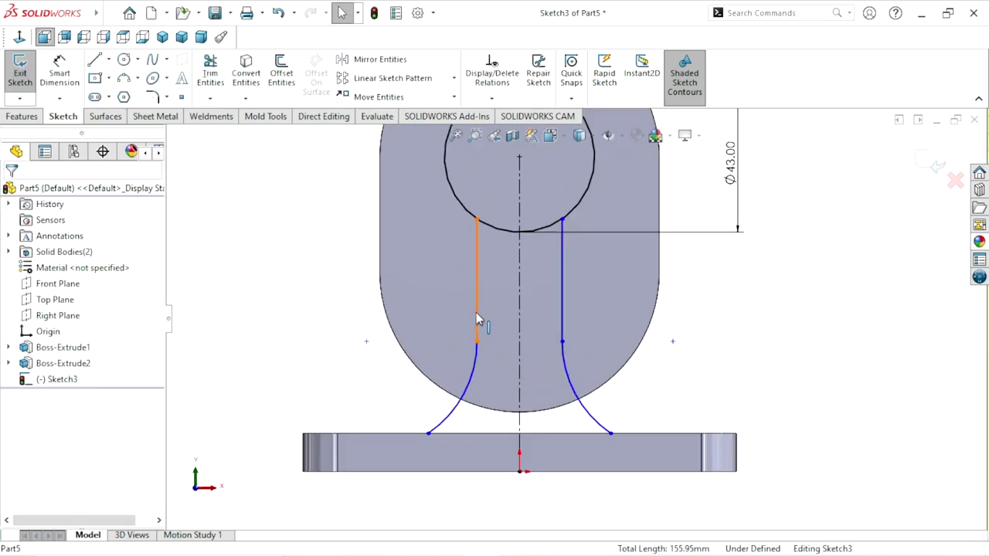
Step: Review line and arc relations, add an arc-to-plate tangent relation, then undo it
click(476, 312)
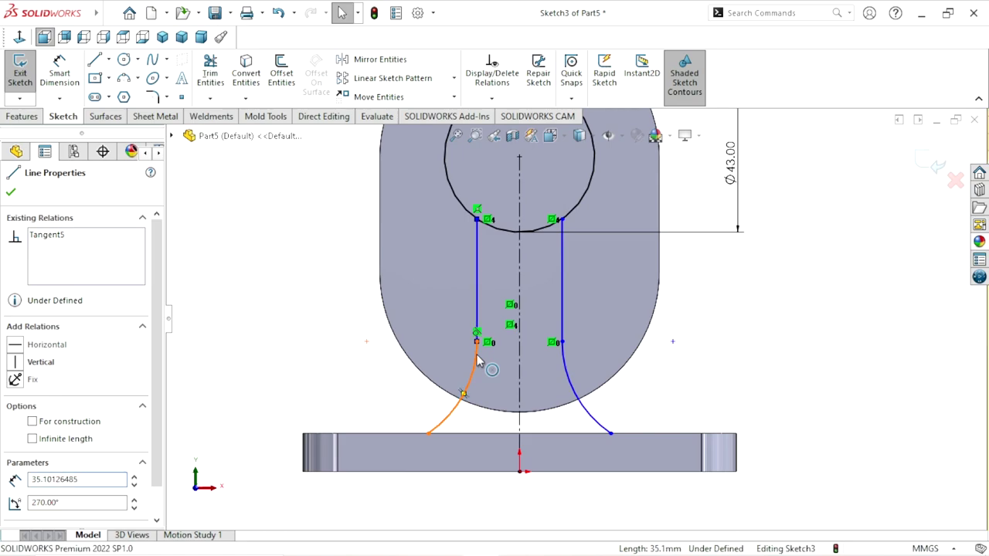
click(477, 360)
ctrl+click(477, 329)
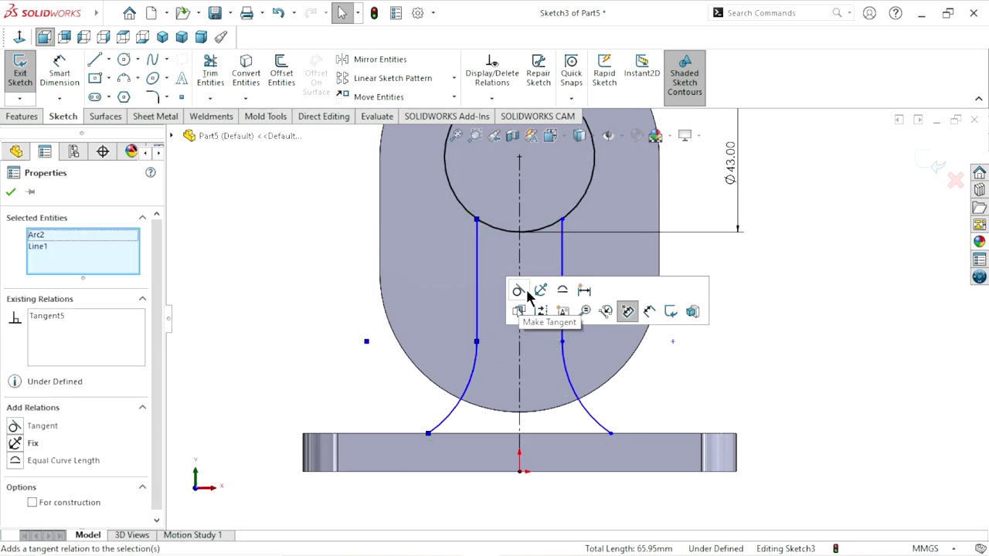
click(11, 192)
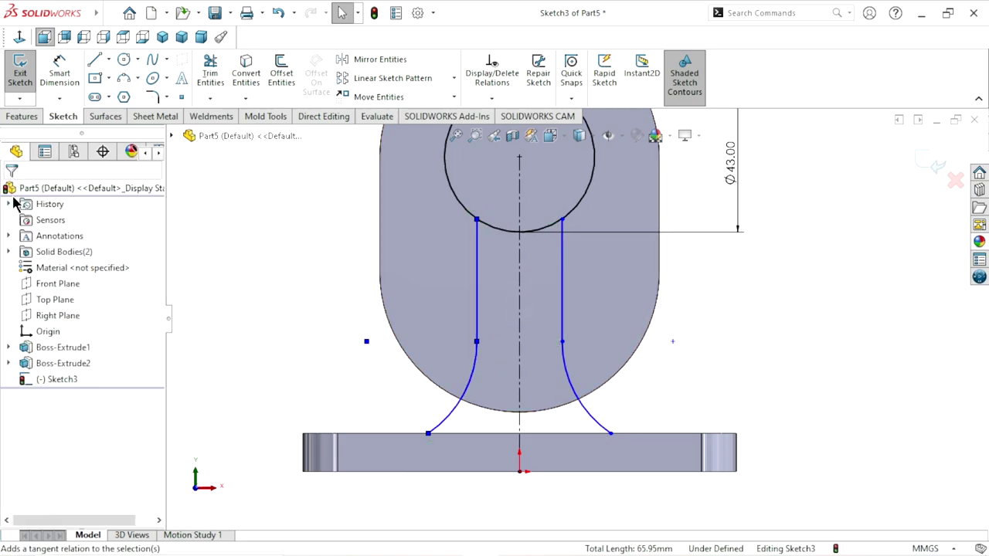
click(445, 426)
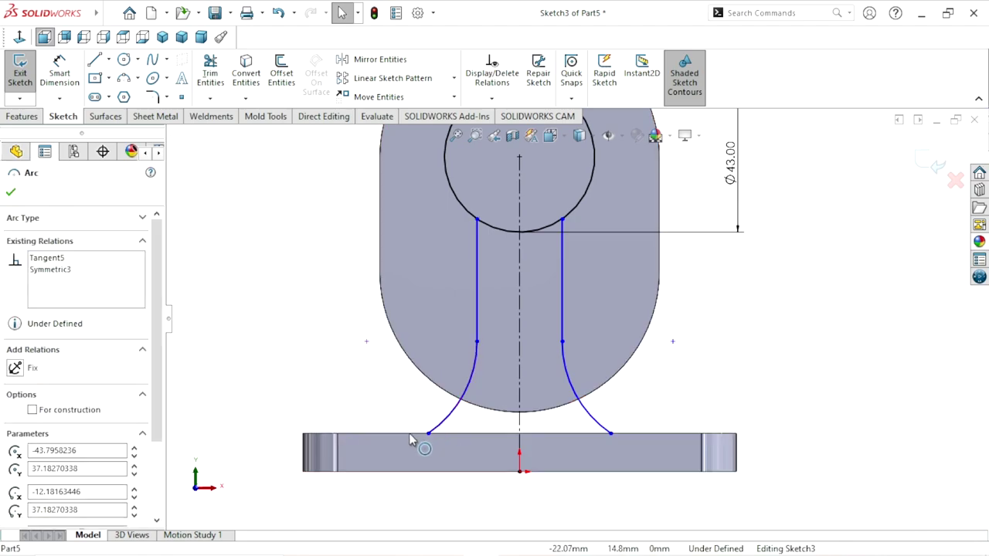
click(411, 437)
ctrl+click(412, 437)
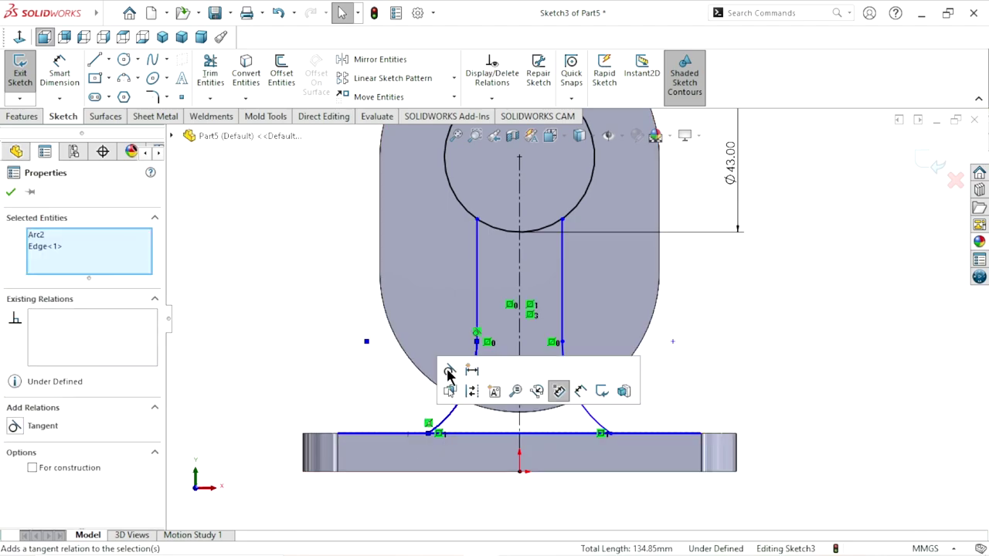
click(449, 370)
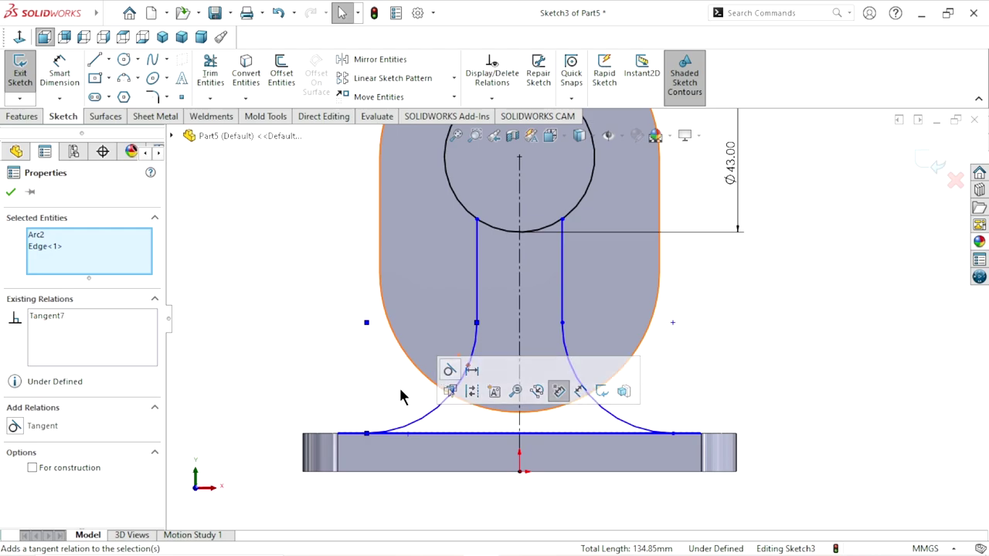
click(276, 21)
scroll(530, 393, up, 2)
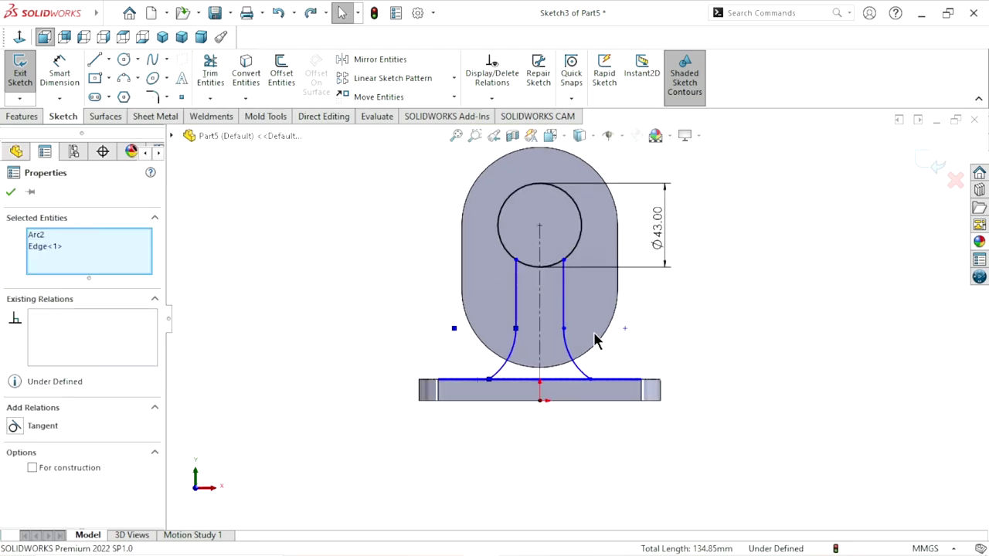
scroll(595, 340, down, 1)
click(9, 194)
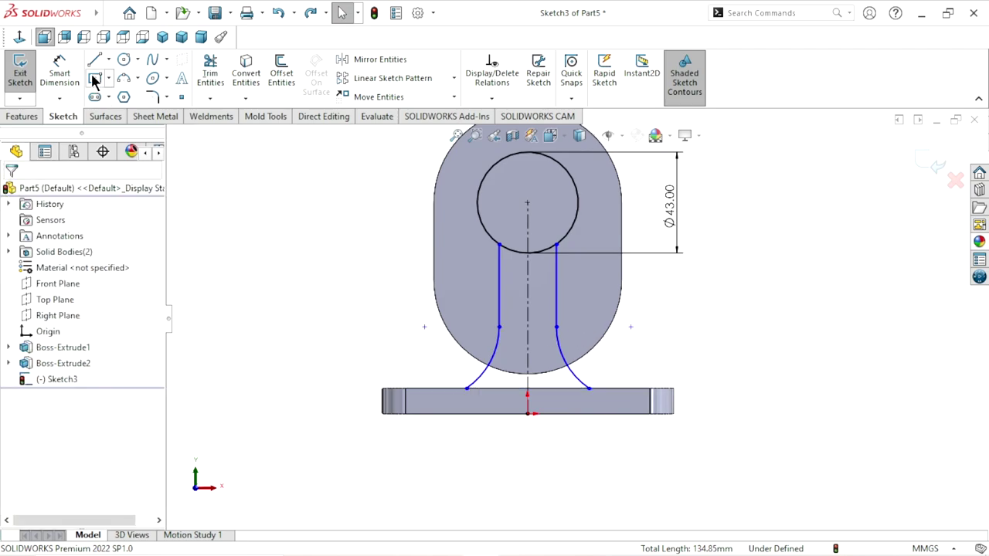
Step: Dimension the spacing between the two vertical neck lines as 33
click(62, 74)
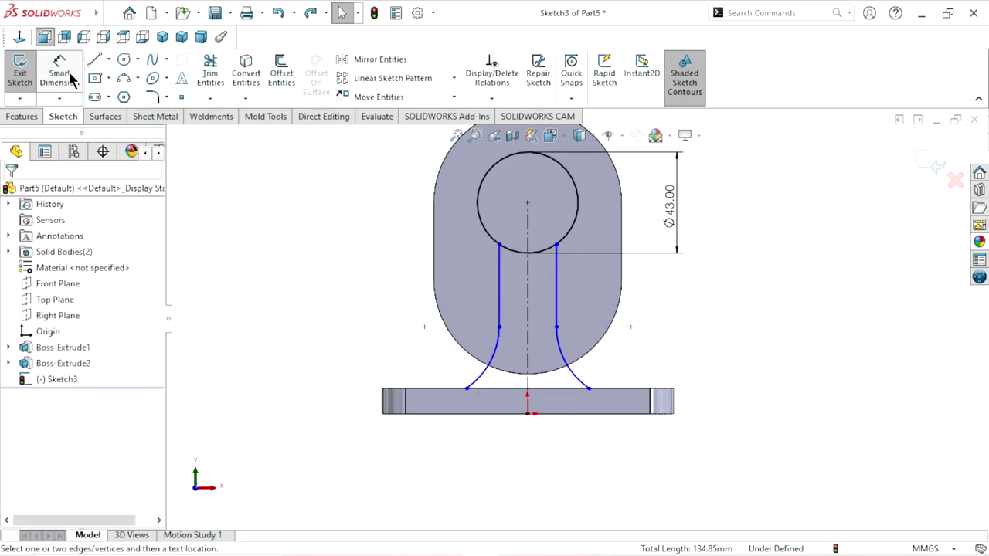
click(500, 287)
click(557, 284)
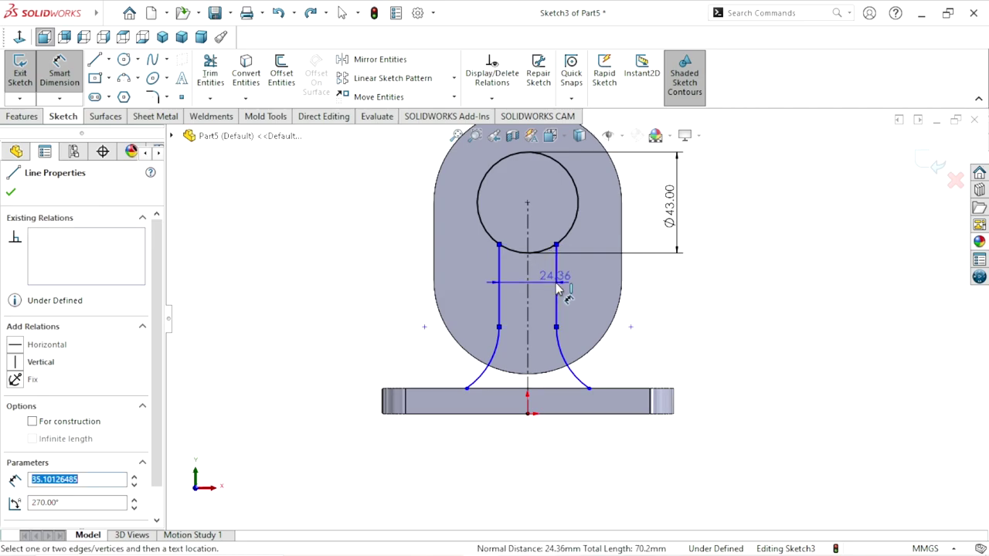
click(585, 292)
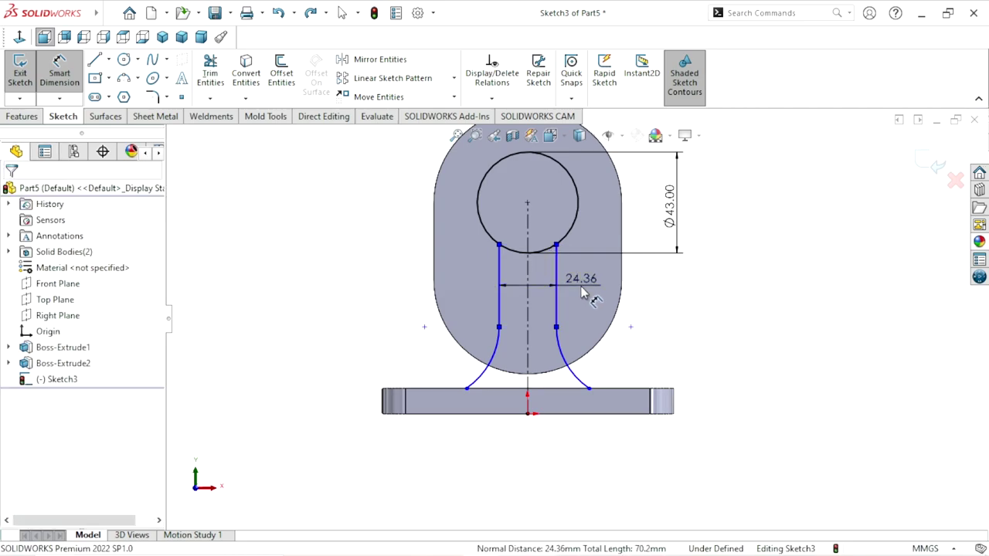
text(33)
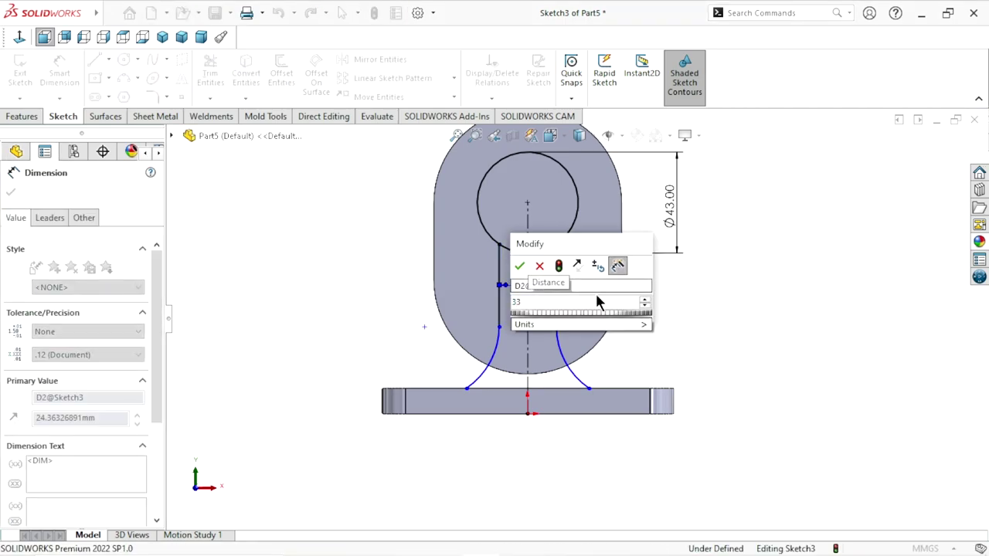
click(520, 266)
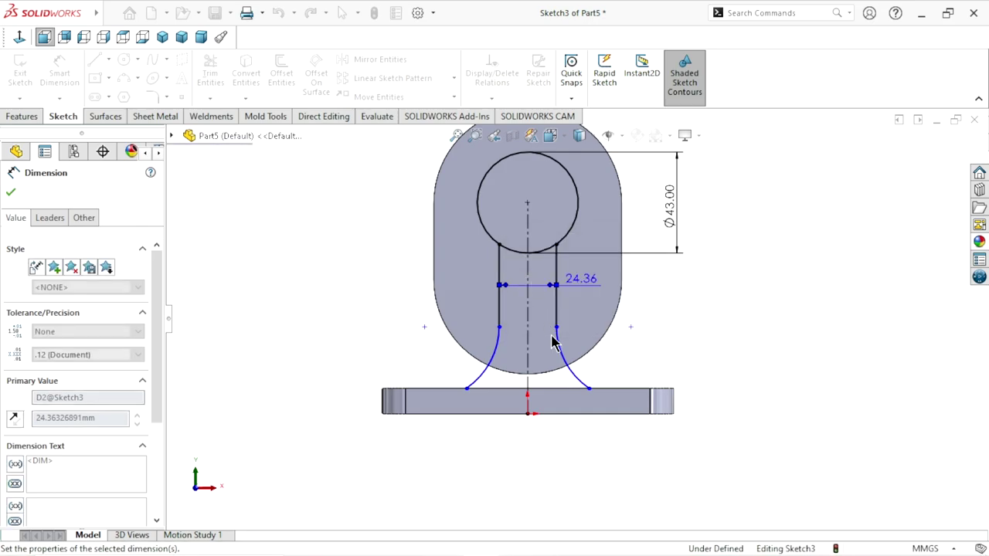
ctrl+middle_drag(495, 340, 549, 300)
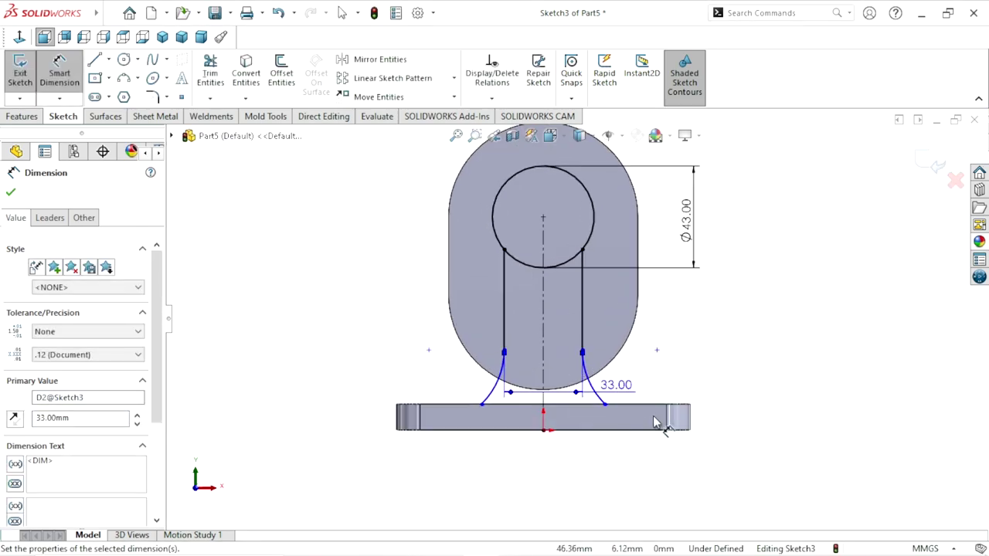
drag(626, 395, 594, 328)
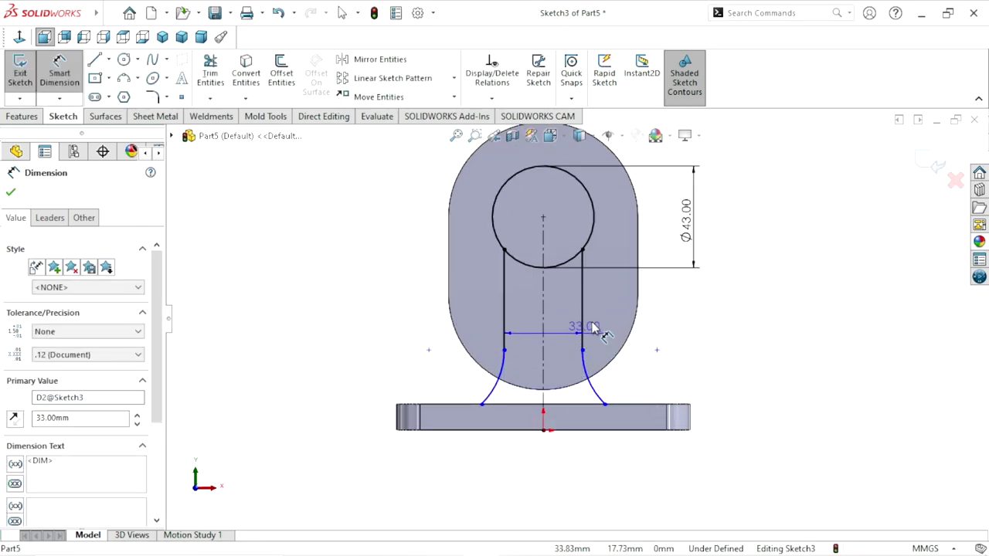
Step: Dimension the left line length at 35 and the right arc radius at 40.56
click(504, 295)
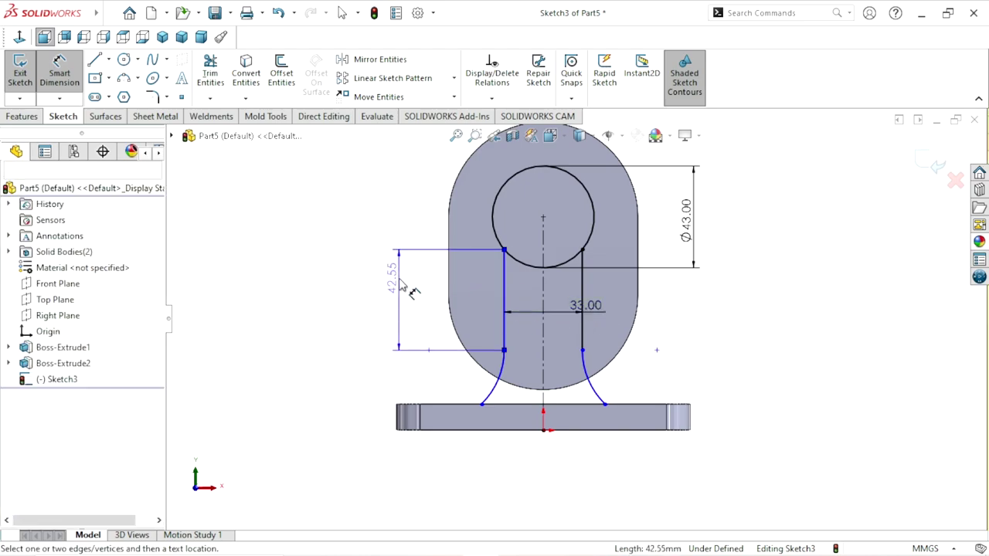
click(407, 283)
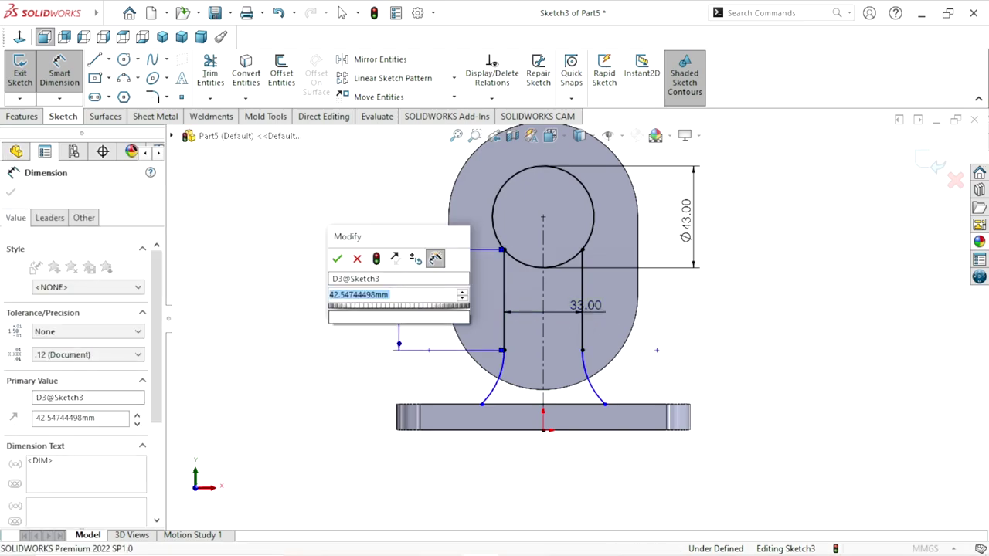
key(Return)
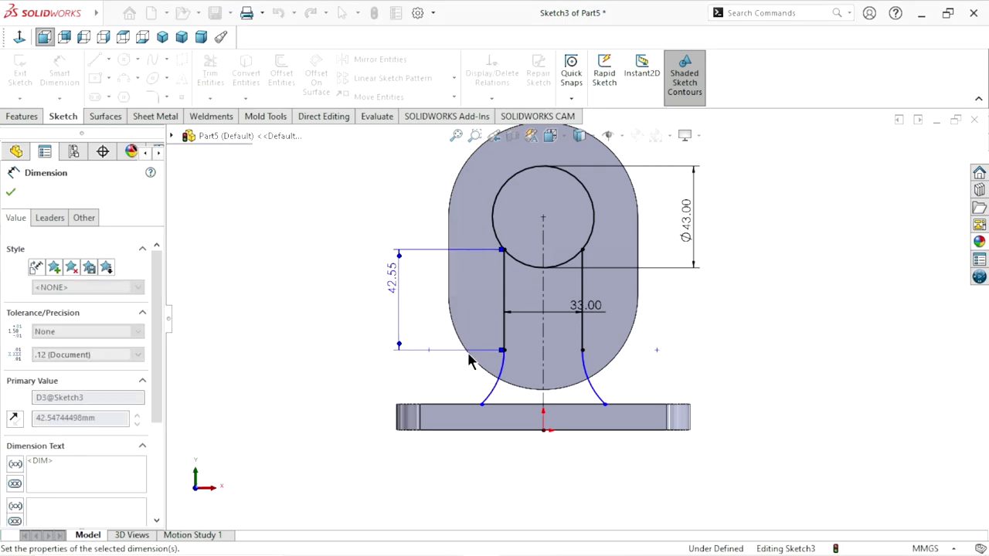
scroll(573, 335, up, 2)
scroll(573, 336, down, 2)
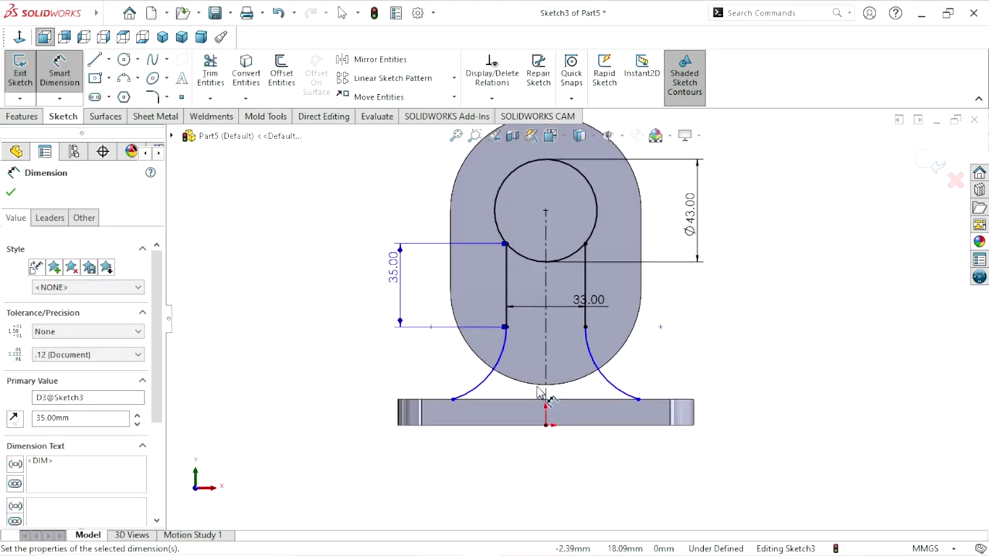
click(614, 390)
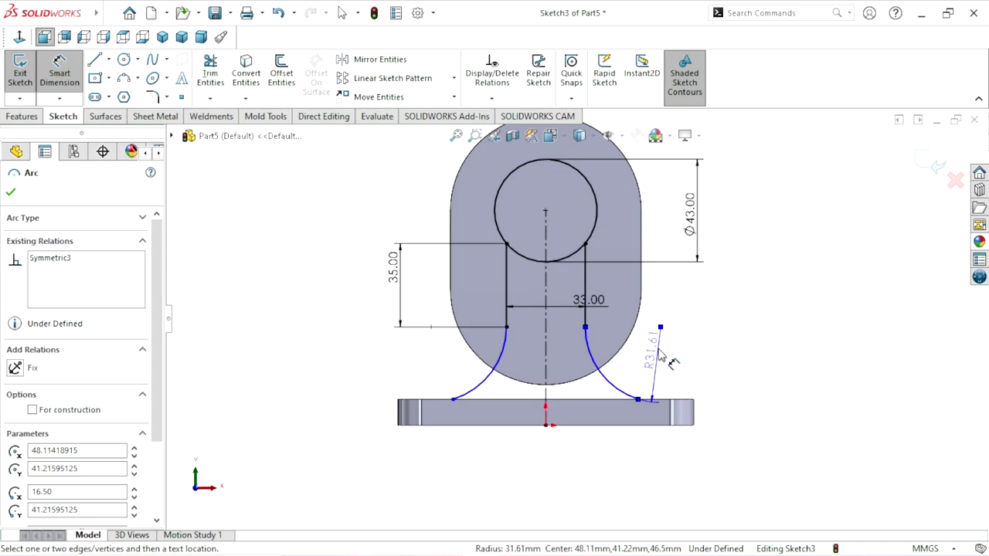
click(639, 357)
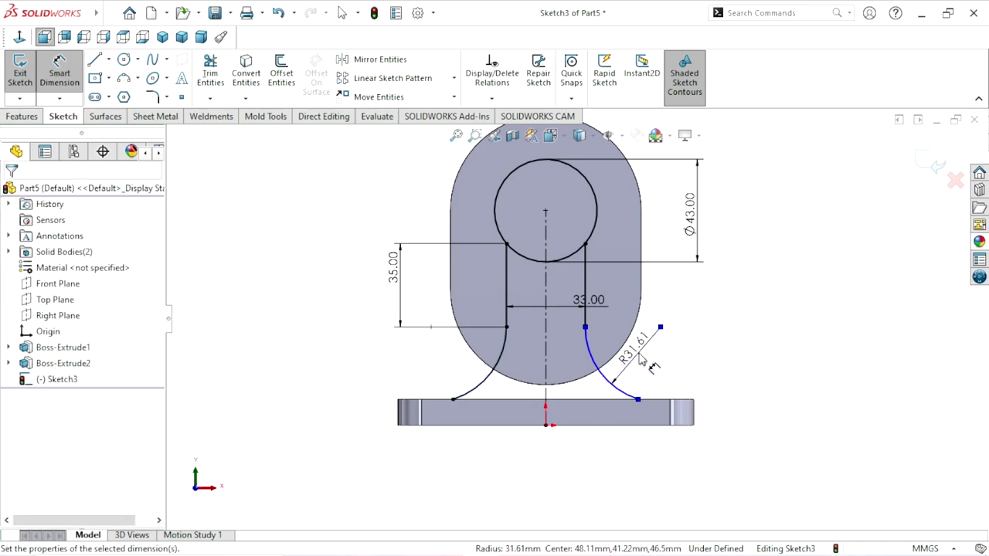
click(654, 368)
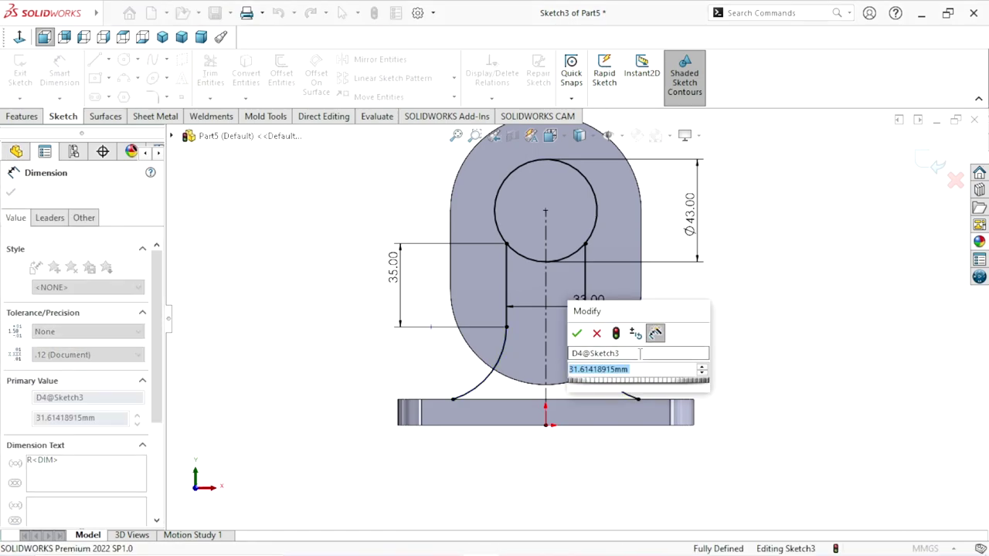
text(40.5)
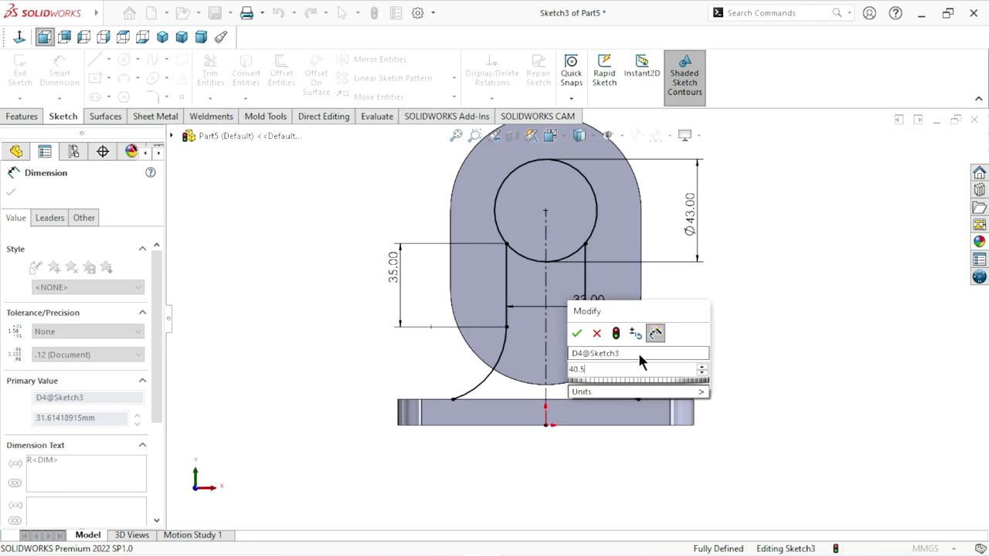
text(6)
click(576, 332)
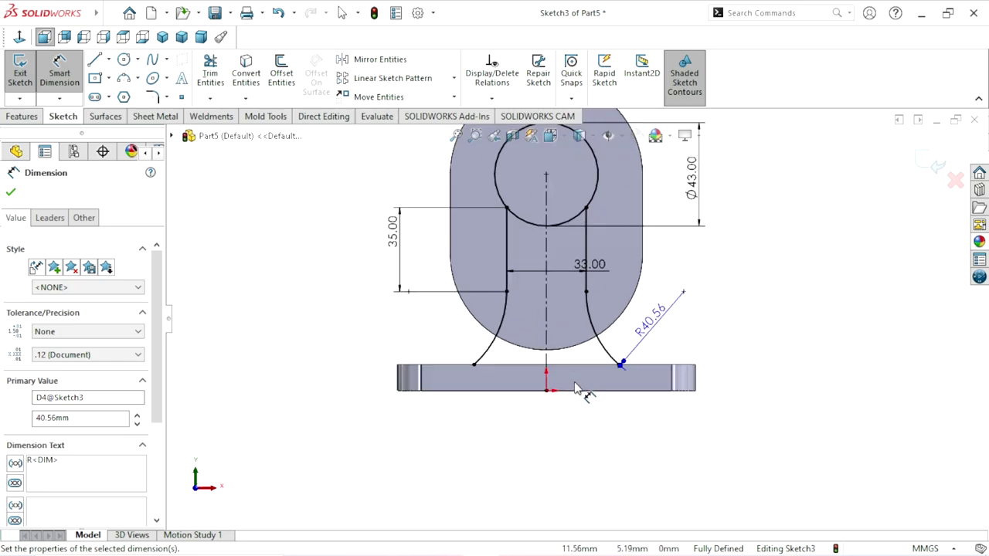
Step: Add a driven 60.00 dimension between the two arc endpoints on the base
click(473, 365)
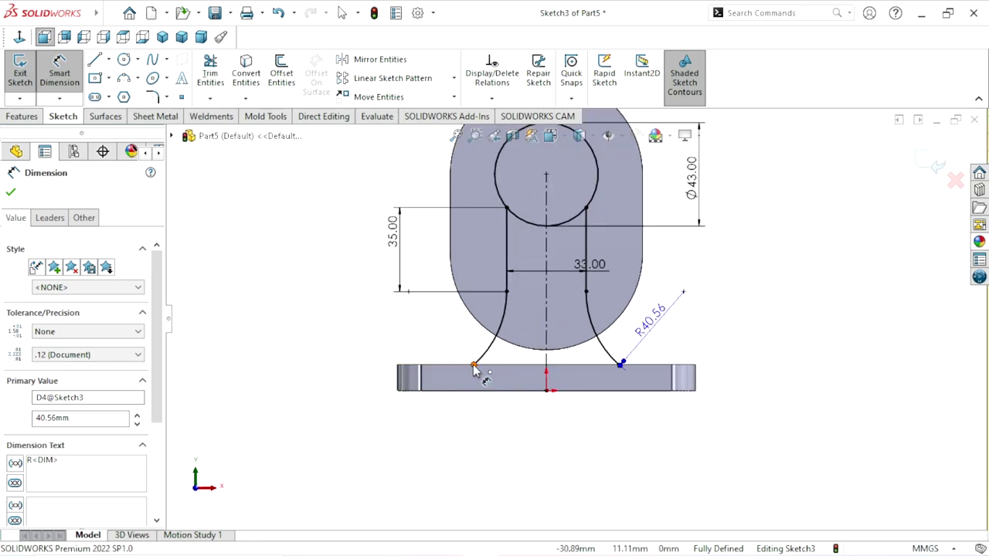
click(620, 366)
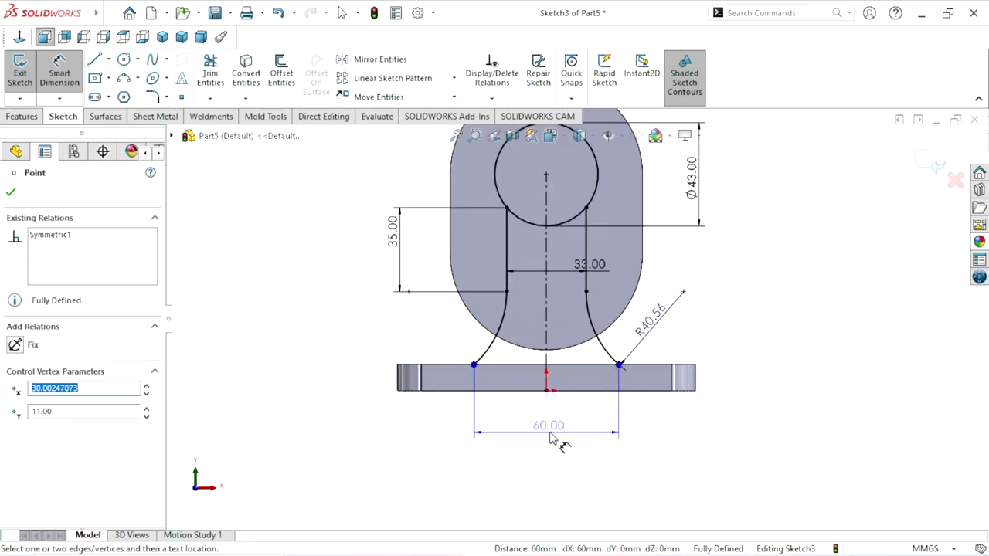
click(552, 437)
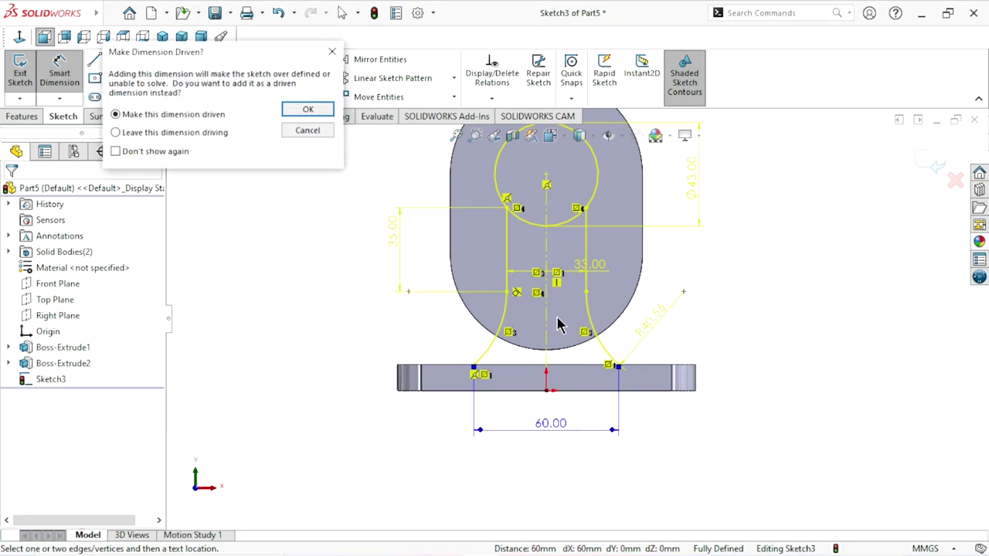
click(315, 112)
scroll(591, 378, up, 3)
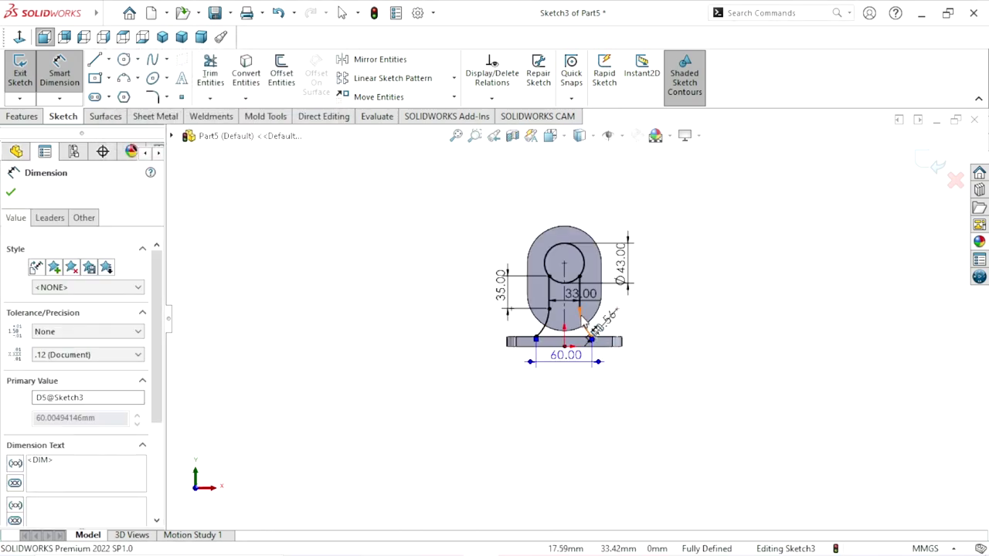
scroll(618, 382, down, 2)
scroll(638, 384, down, 1)
click(653, 307)
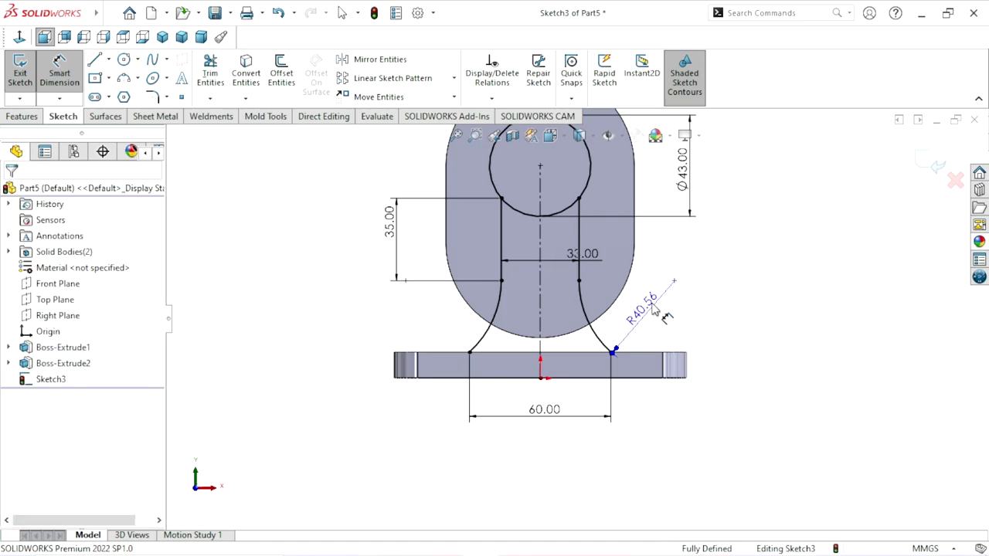
Step: Remove the R40.56 radius dimension
click(660, 307)
key(ctrl+z)
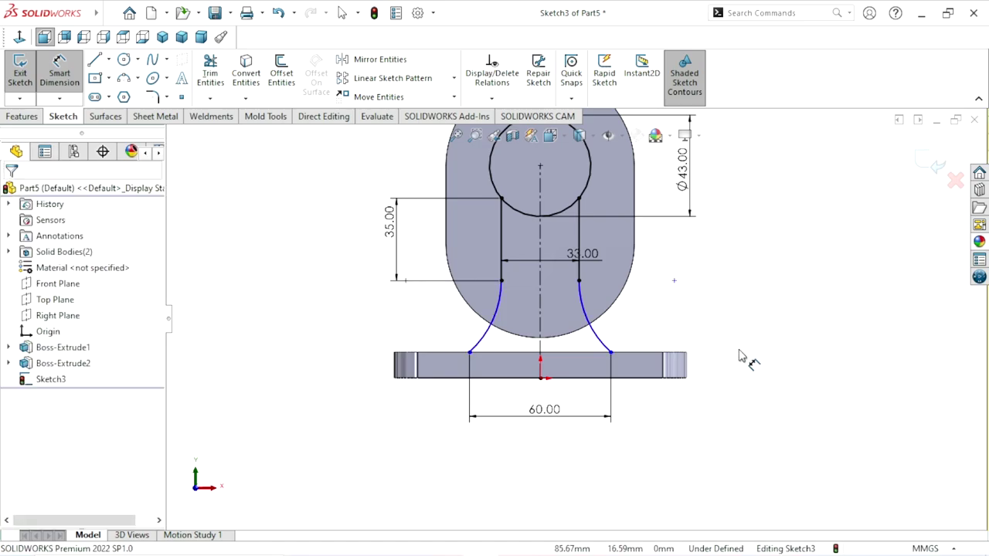
scroll(580, 389, up, 5)
scroll(563, 359, down, 5)
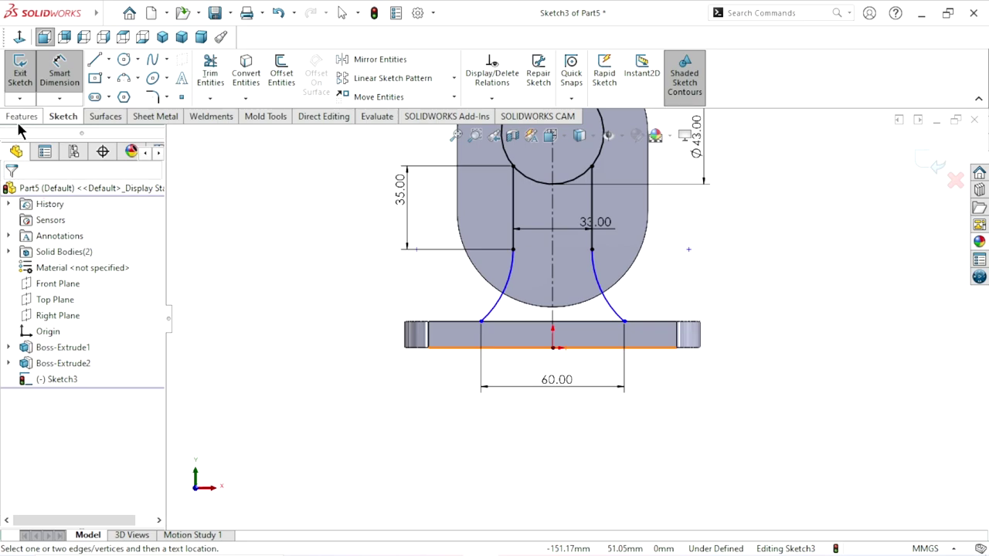
Step: Draw a line joining the two arc ends along the base
click(98, 60)
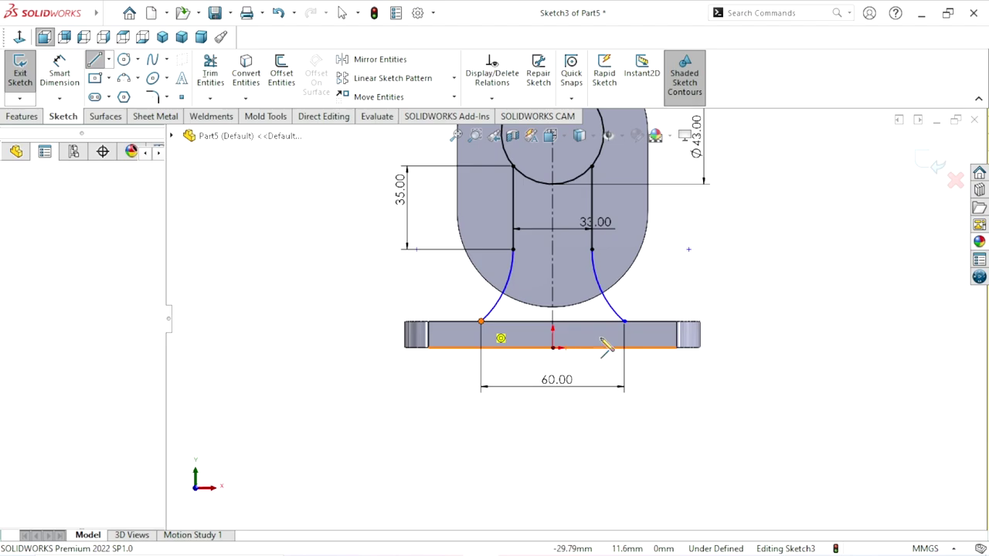
click(624, 320)
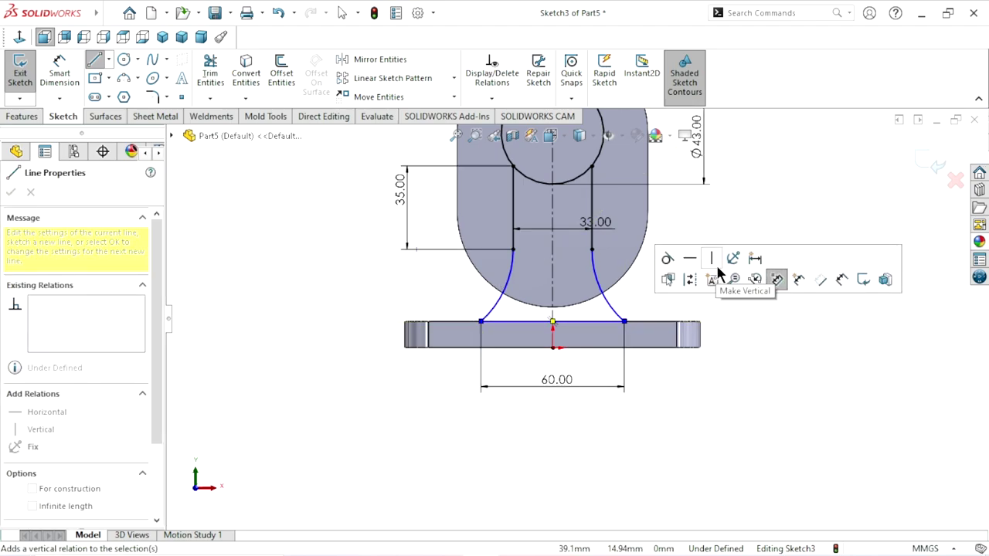
right_click(778, 221)
click(780, 224)
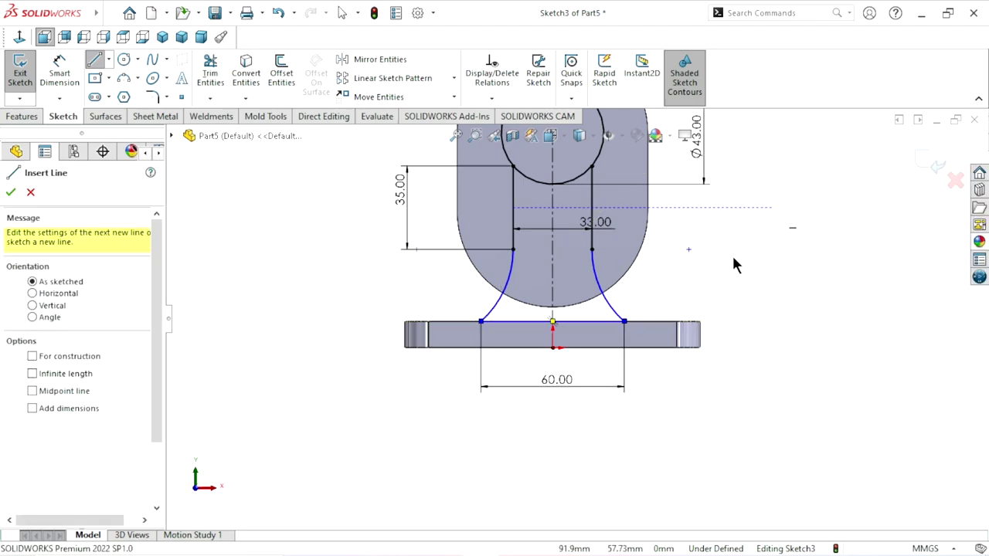
key(Escape)
scroll(538, 358, up, 2)
scroll(538, 358, up, 1)
scroll(564, 332, down, 2)
scroll(587, 323, down, 2)
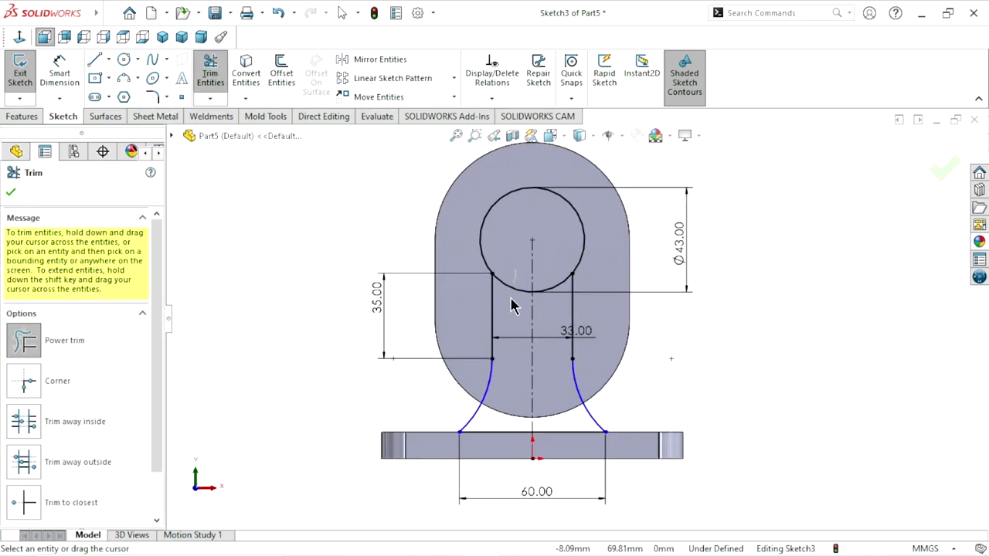
Step: Trim the circle's lower arc between the neck lines to form the keyhole outline
drag(560, 274, 559, 298)
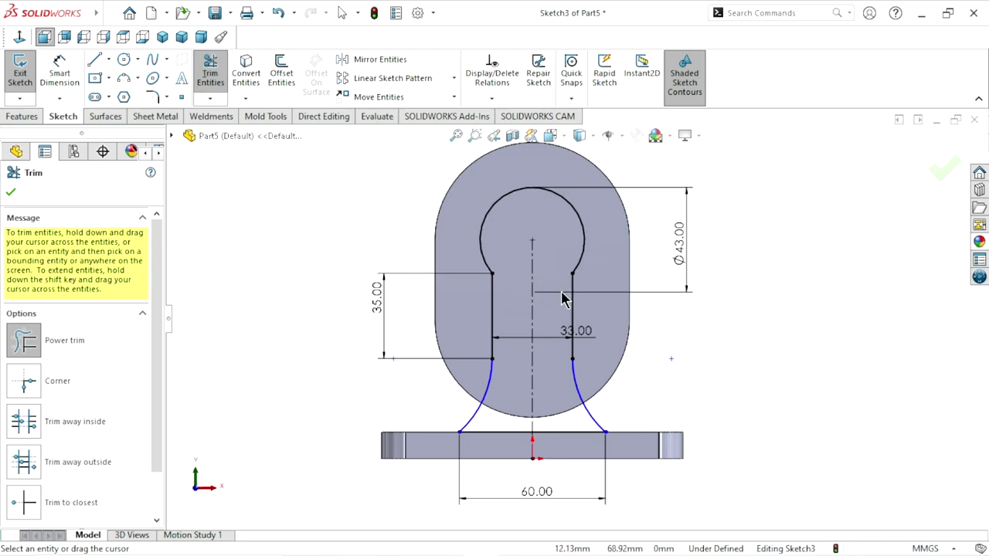
scroll(564, 371, up, 4)
scroll(575, 320, down, 2)
scroll(575, 321, down, 3)
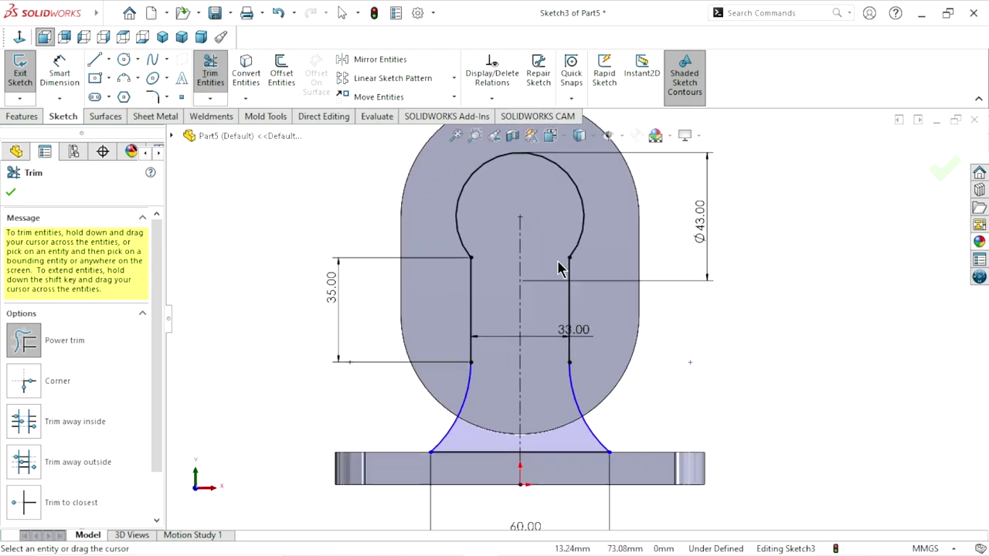
click(11, 192)
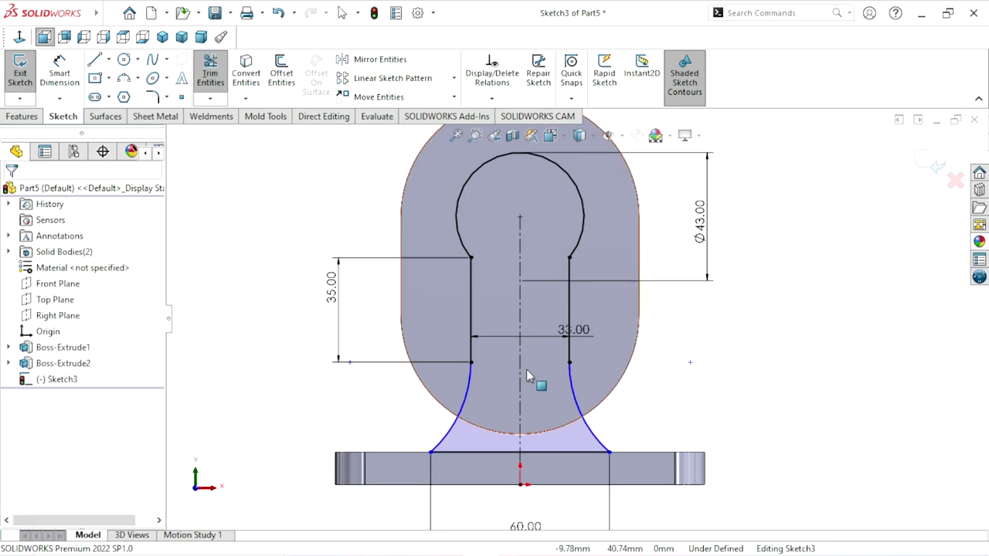
scroll(560, 429, up, 1)
scroll(564, 413, down, 3)
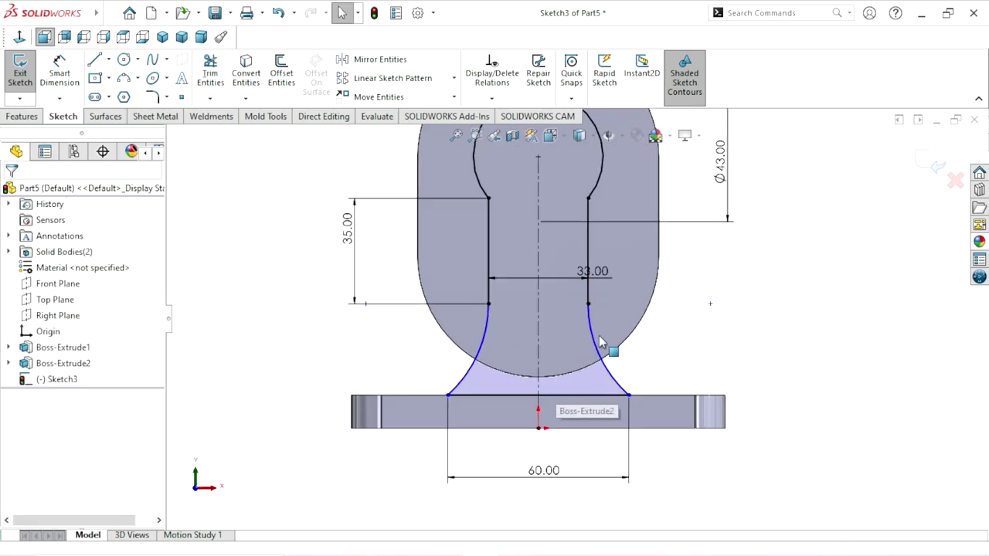
scroll(568, 409, up, 3)
middle_drag(659, 306, 698, 304)
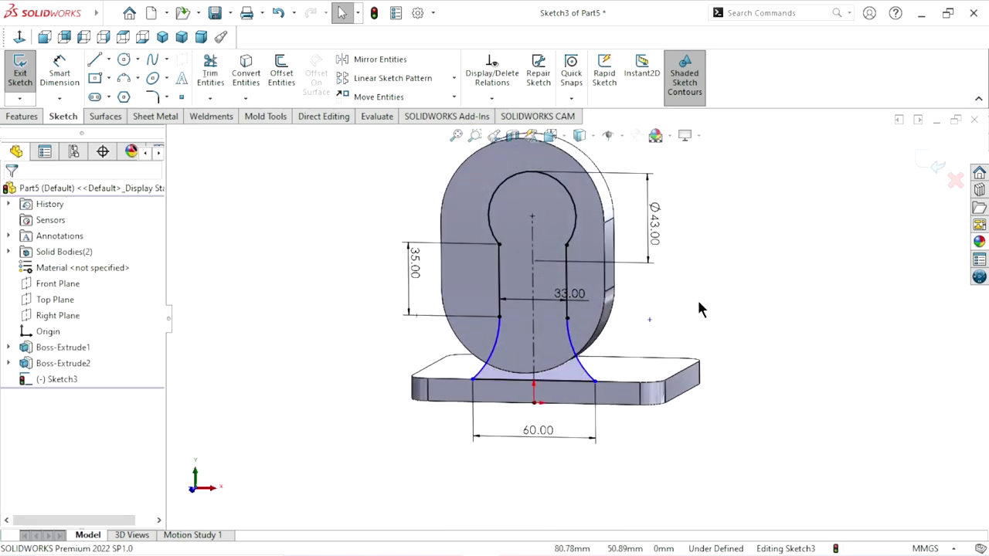
click(152, 97)
Step: Round both circle-to-neck-line corners with 10 mm sketch fillets
scroll(574, 255, down, 2)
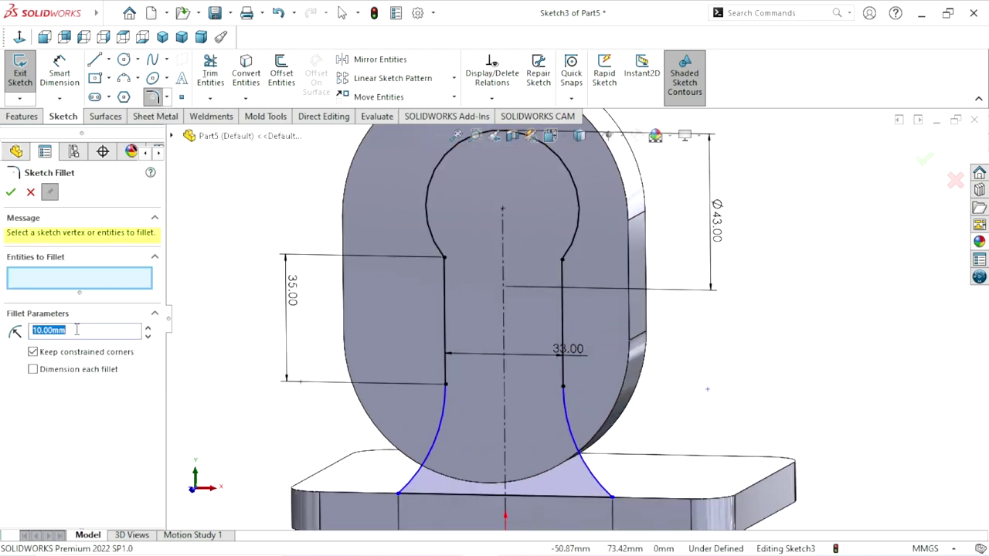
click(563, 261)
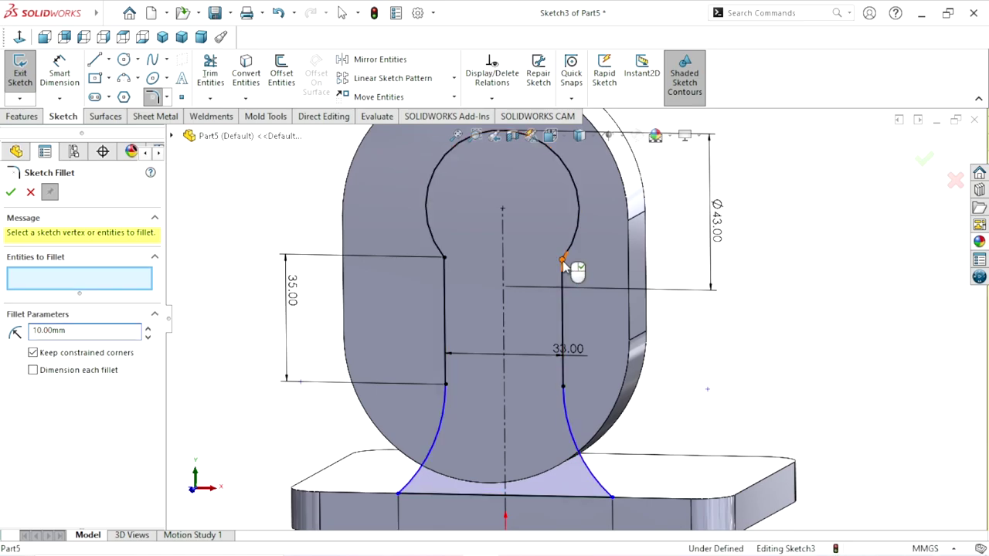
click(445, 261)
click(11, 193)
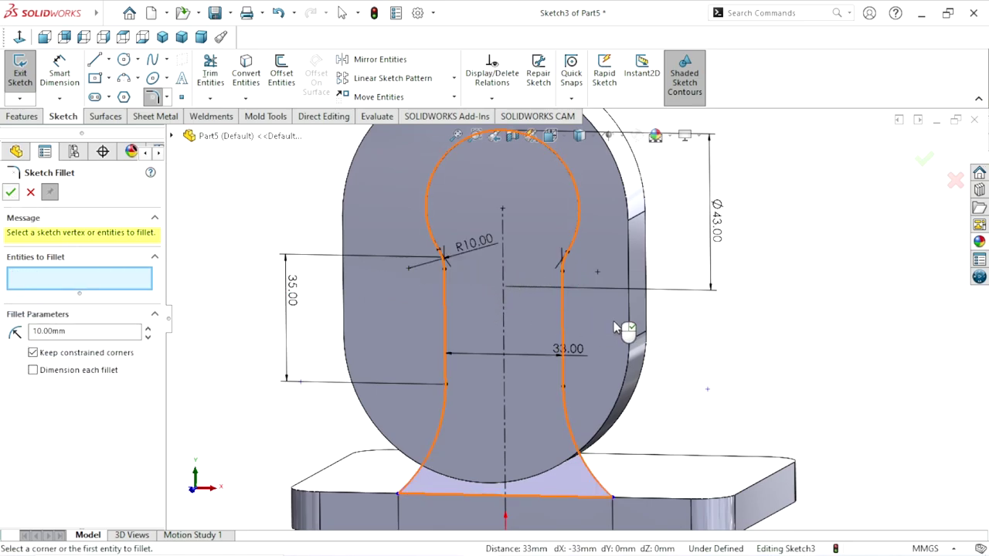
middle_drag(761, 353, 547, 336)
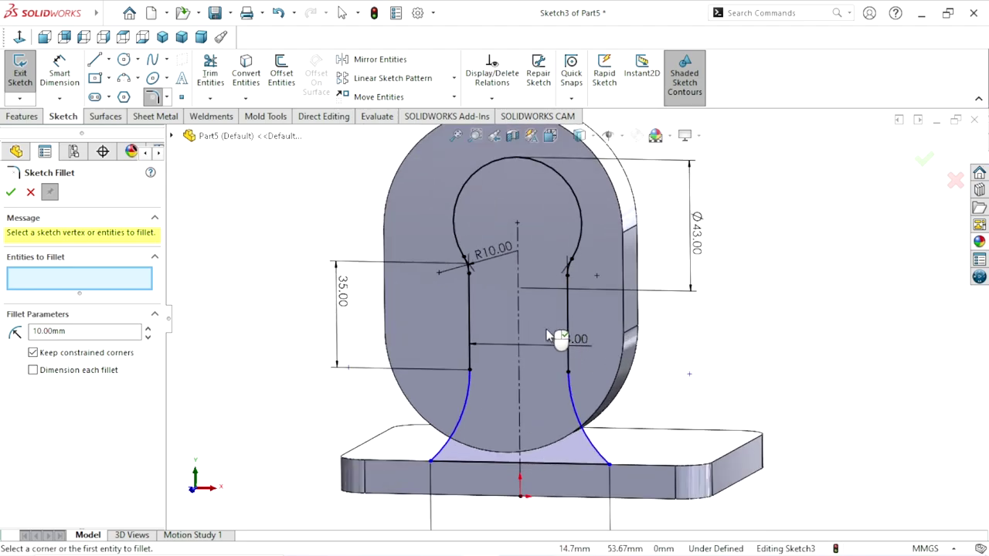
click(30, 193)
key(ctrl+8)
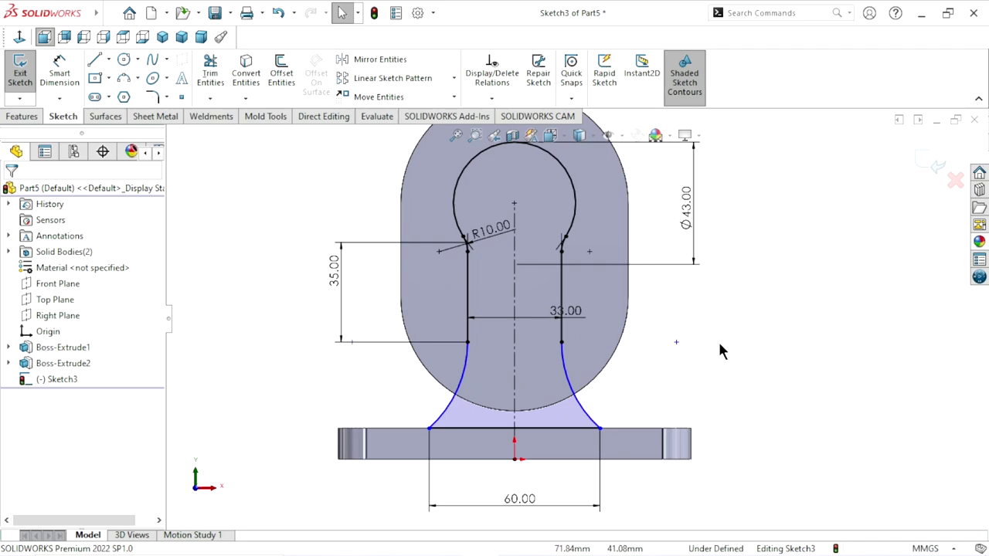
Step: Fully define the sketch automatically and move the 2XR40.56 dimension left of the neck
click(492, 98)
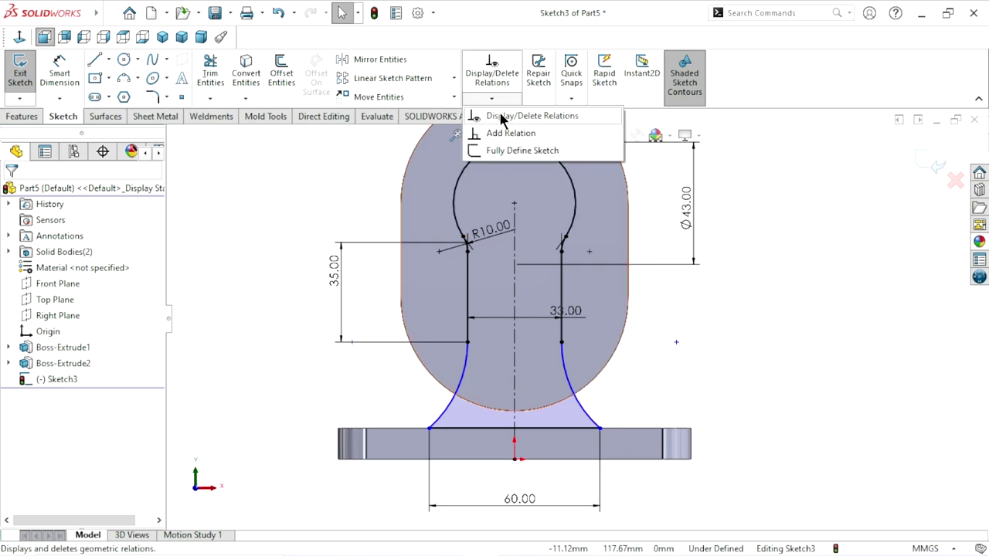
click(497, 152)
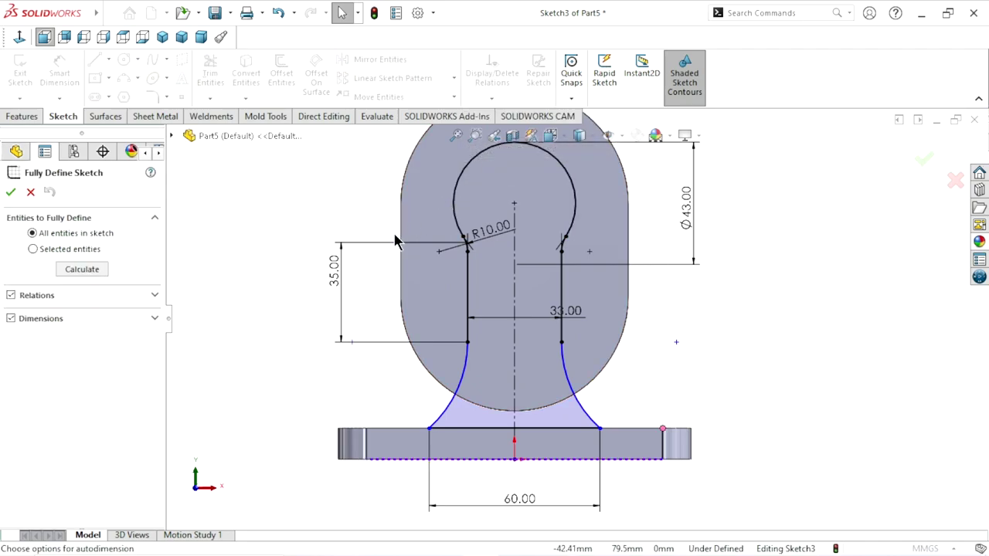
click(95, 271)
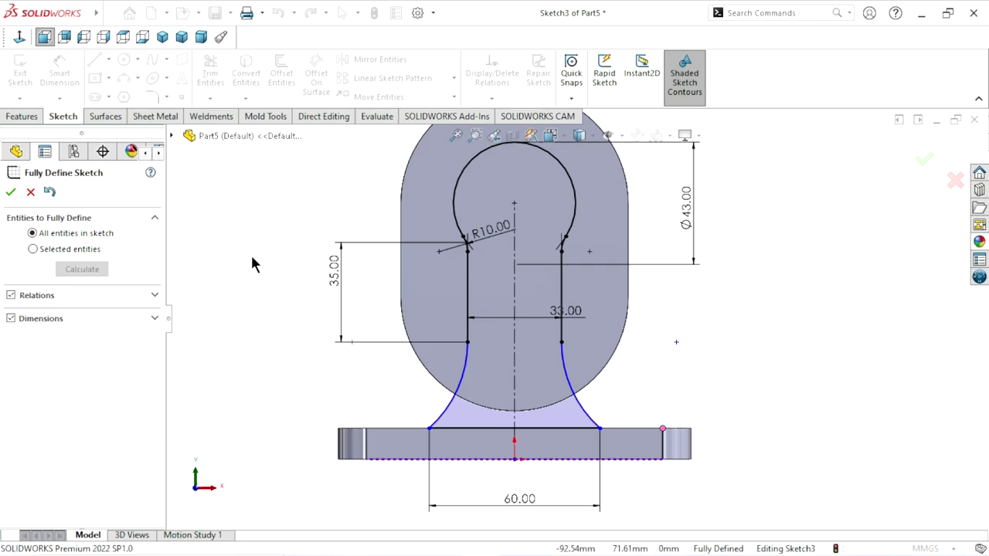
click(8, 193)
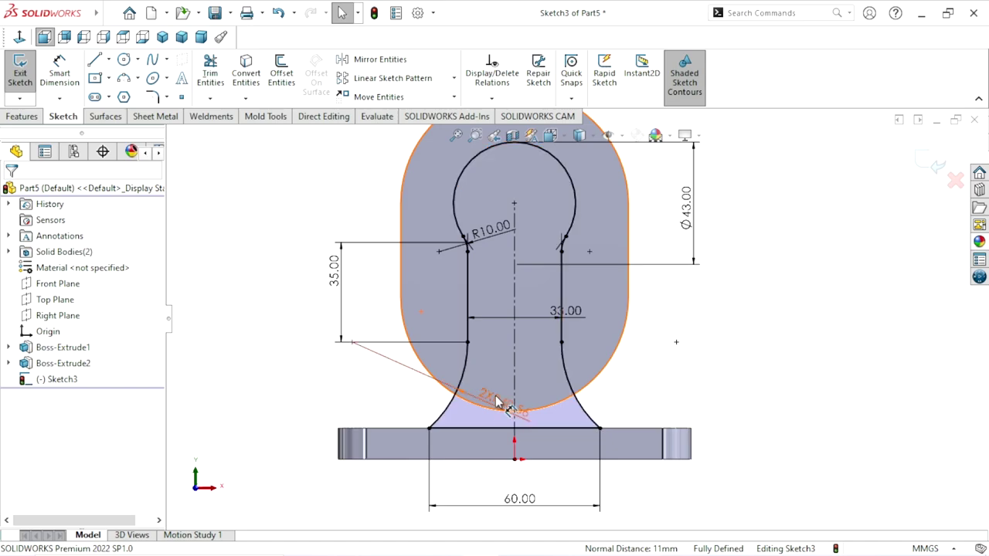
mouse_move(496, 402)
mouse_down()
mouse_move(324, 371)
mouse_move(401, 373)
mouse_up()
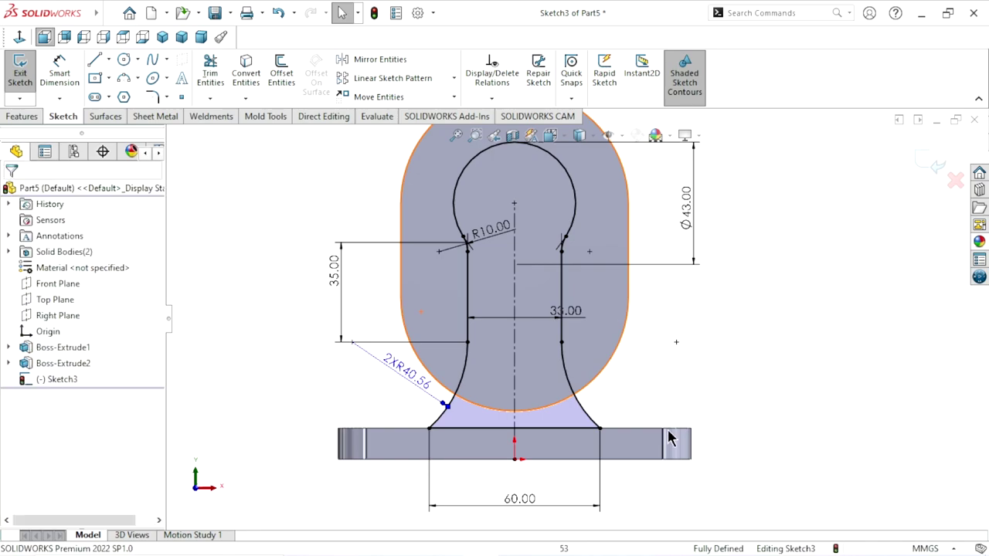
scroll(576, 309, up, 2)
scroll(575, 309, down, 1)
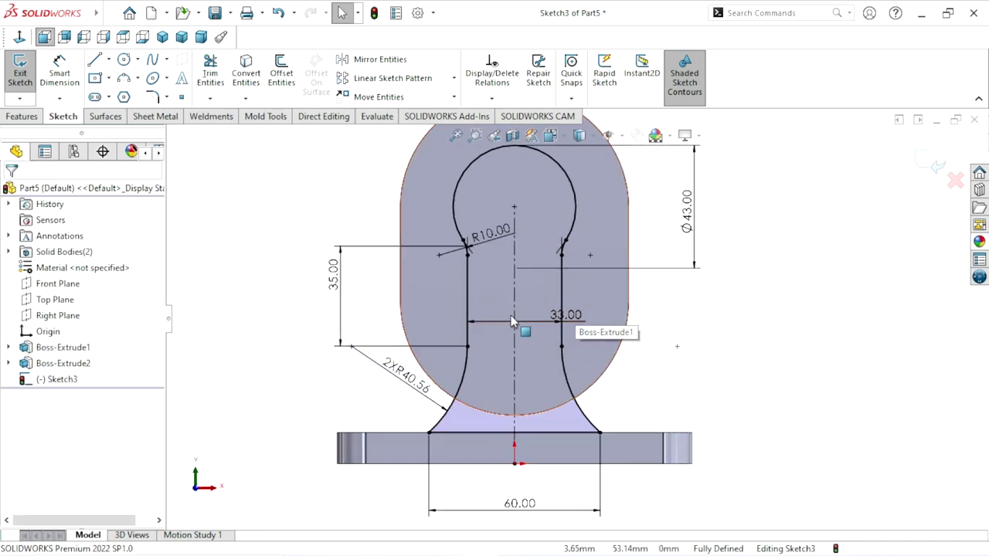
scroll(573, 298, up, 1)
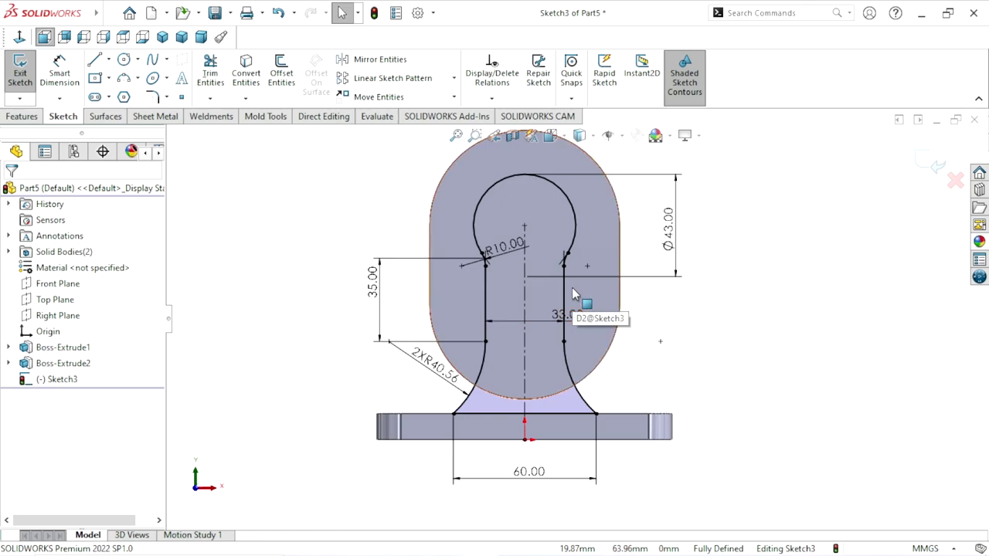
Step: Boss-extrude the keyhole sketch 61.50 mm in the reversed direction, merged with the body
click(35, 114)
click(26, 71)
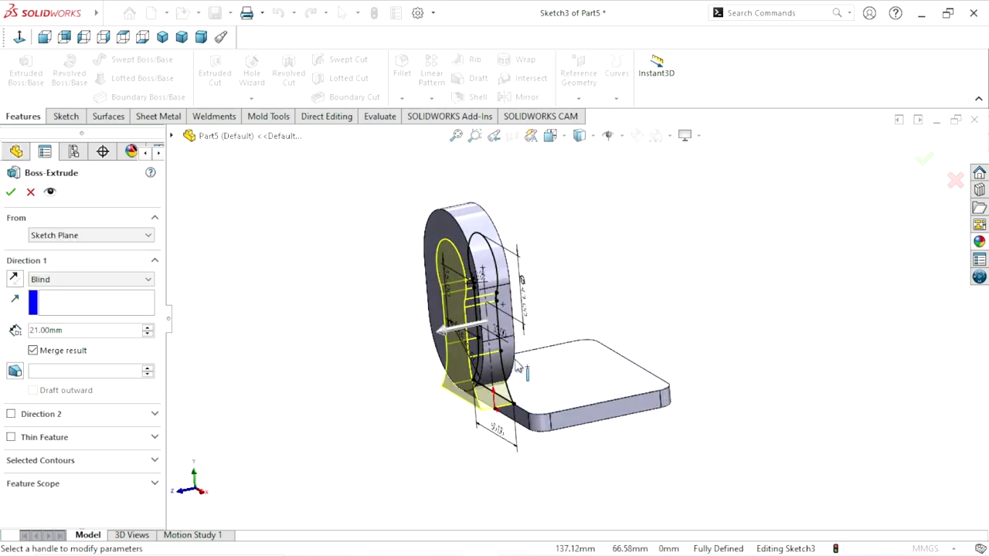
click(14, 279)
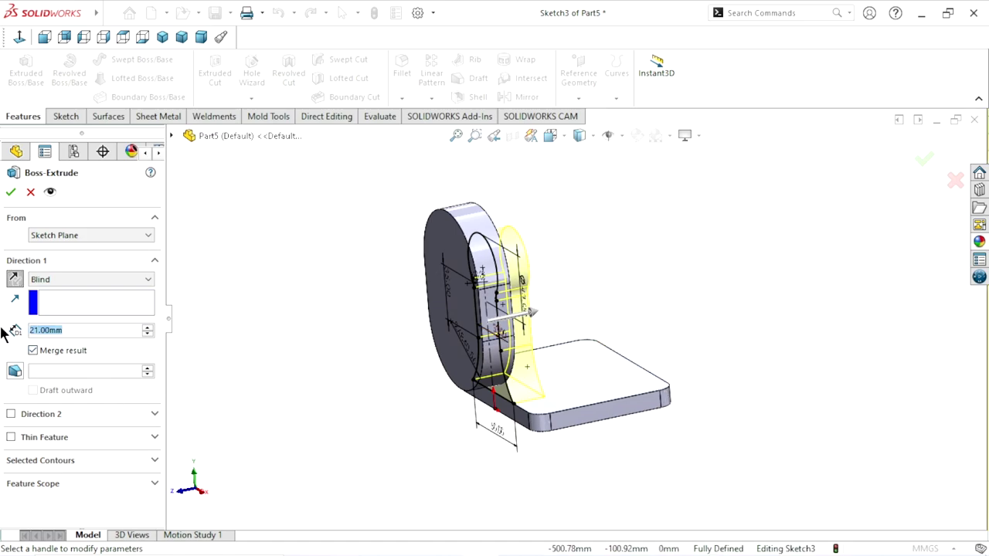
text(61)
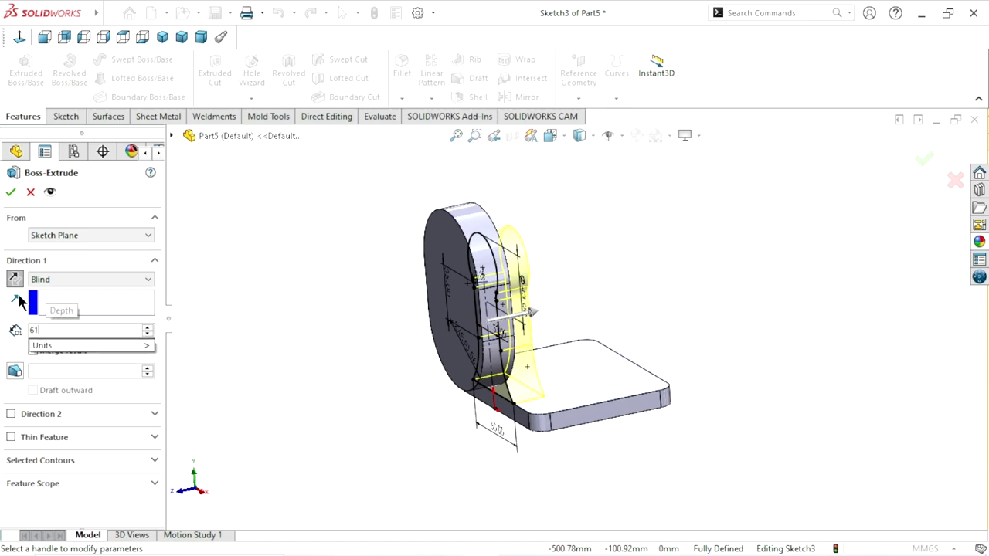
text(.50)
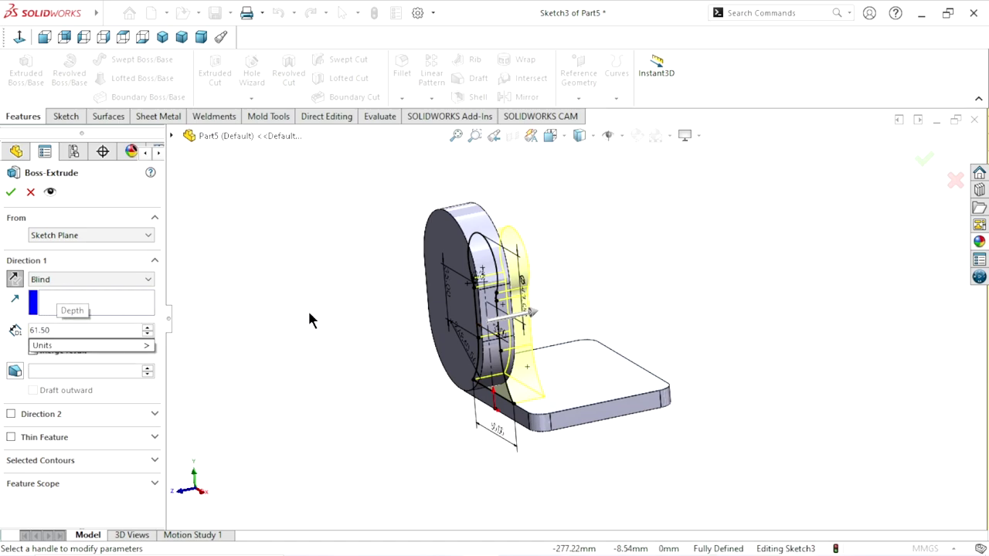
key(Return)
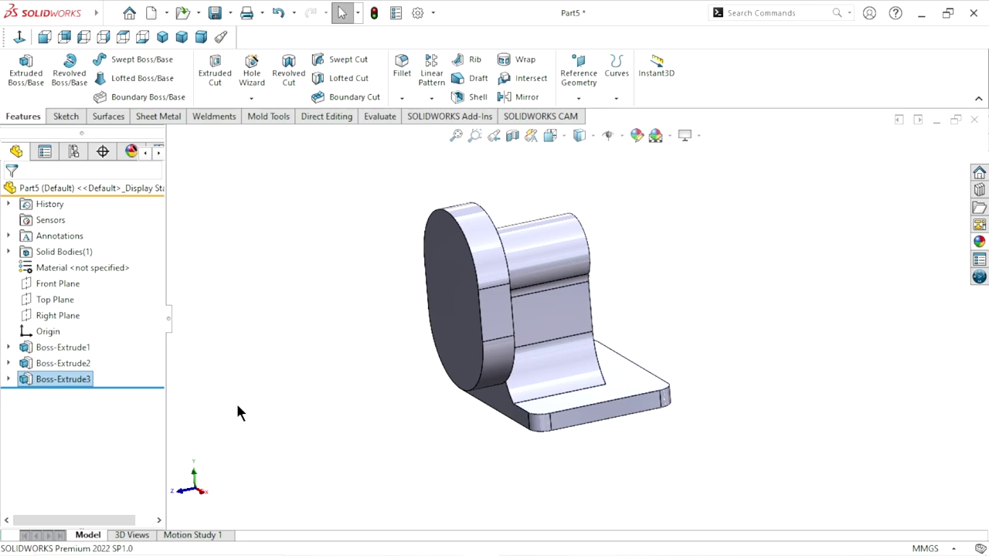
Step: Edit Boss-Extrude3 and change its blind depth from 61.50 mm to 63.50 mm
right_click(56, 377)
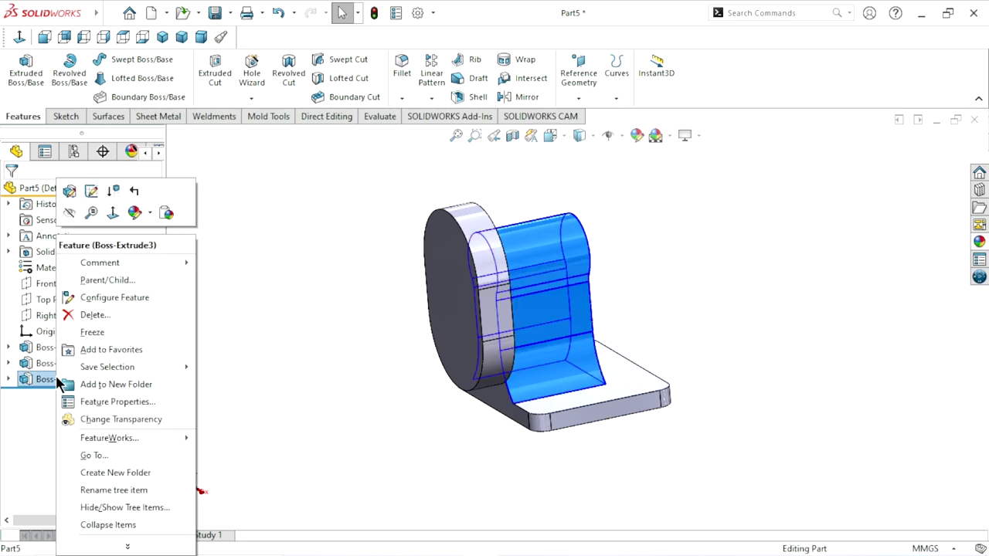
click(66, 190)
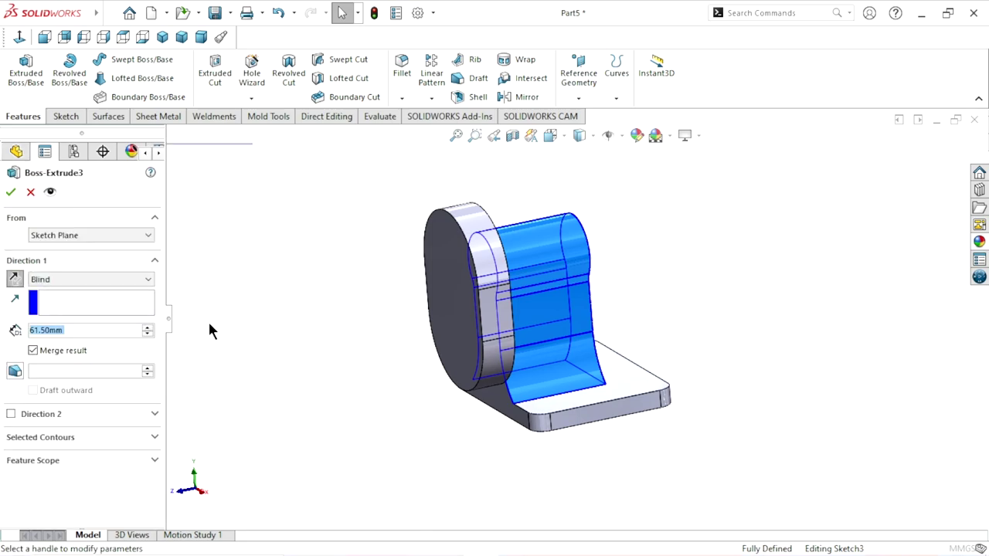
click(78, 330)
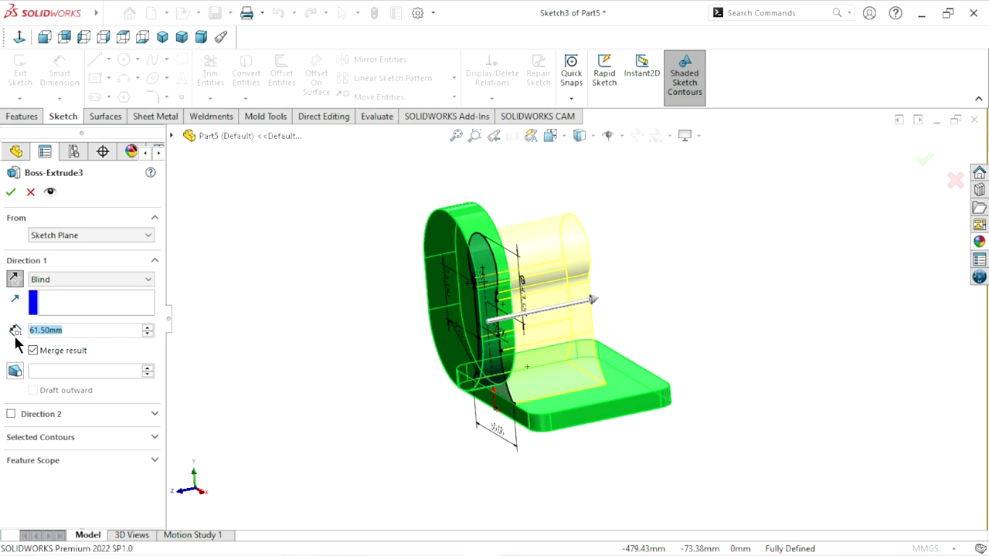
text(63.5)
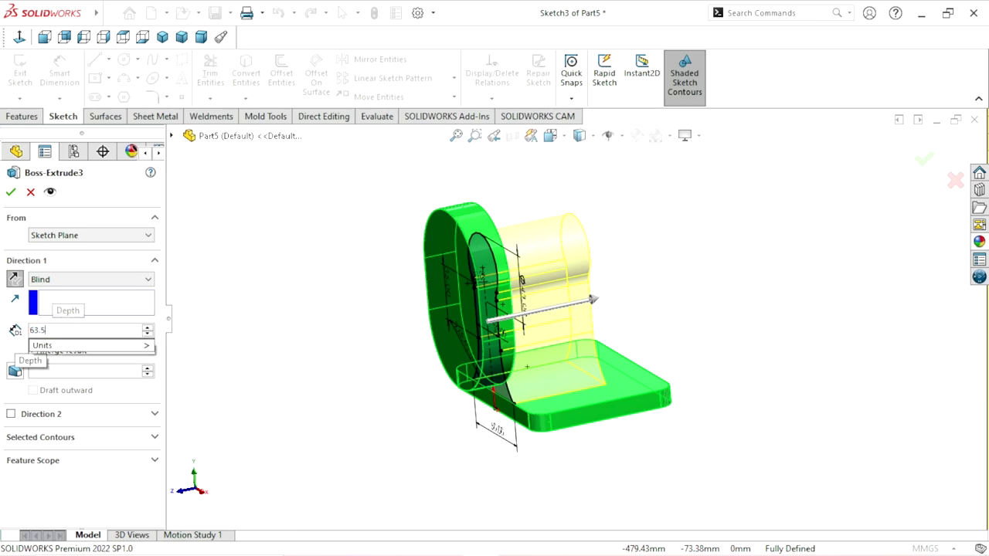
key(Return)
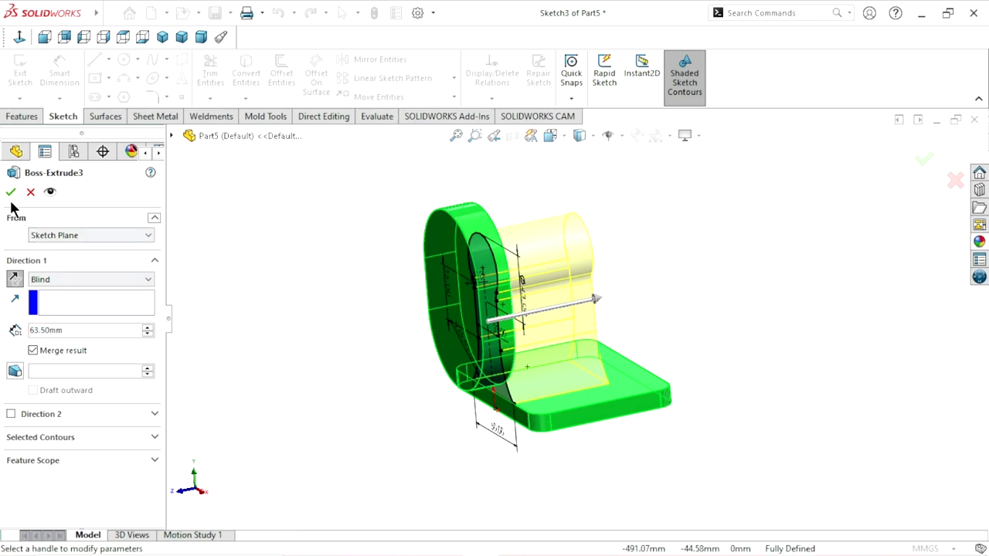
click(11, 193)
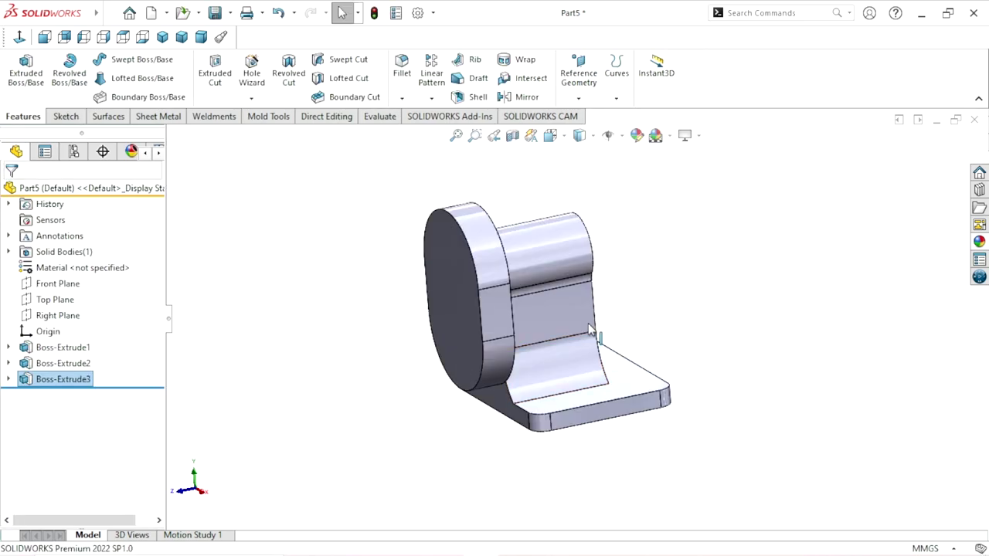
Step: Edit the 21 mm Boss-Extrude2 and turn on Merge result
click(674, 309)
mouse_move(675, 309)
middle_down()
mouse_move(605, 305)
mouse_move(710, 349)
middle_up()
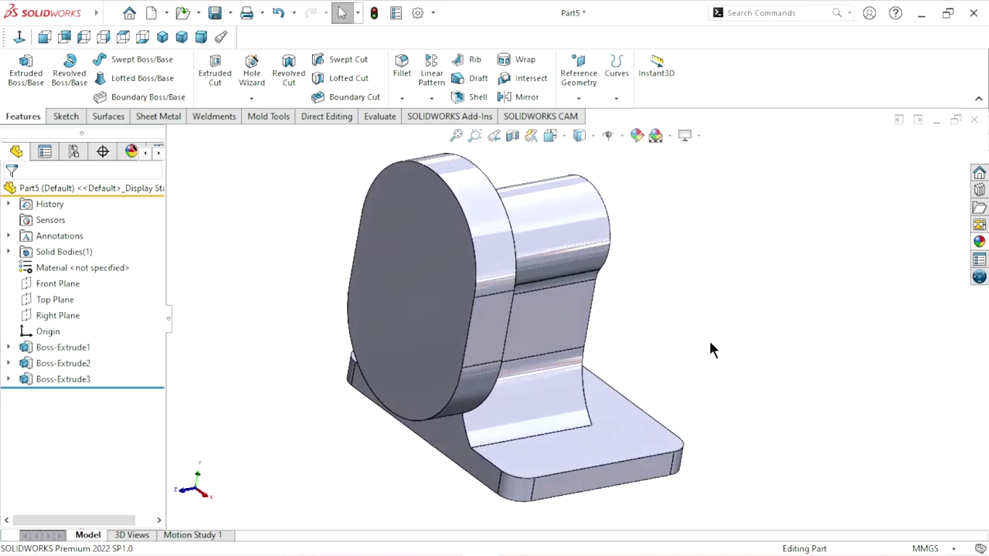
click(42, 362)
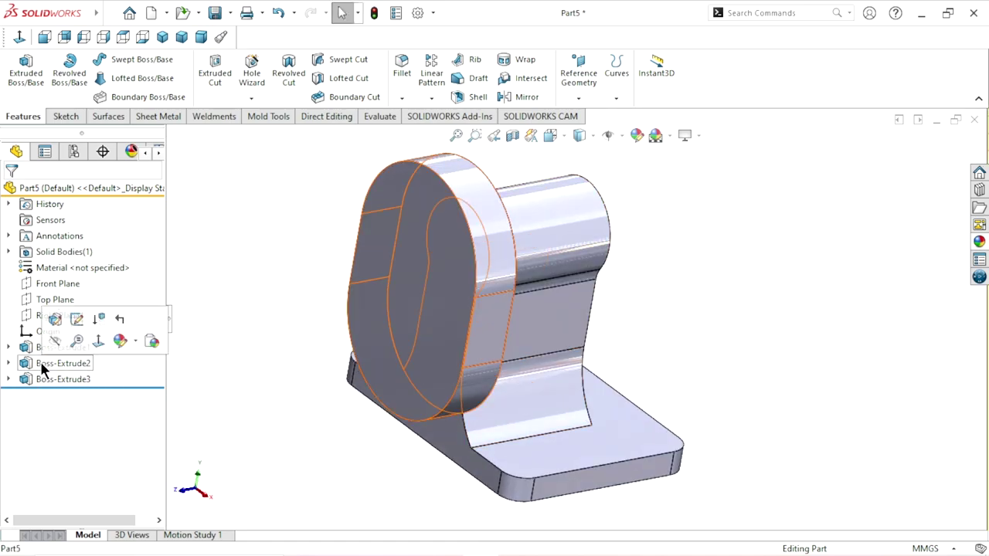
click(56, 320)
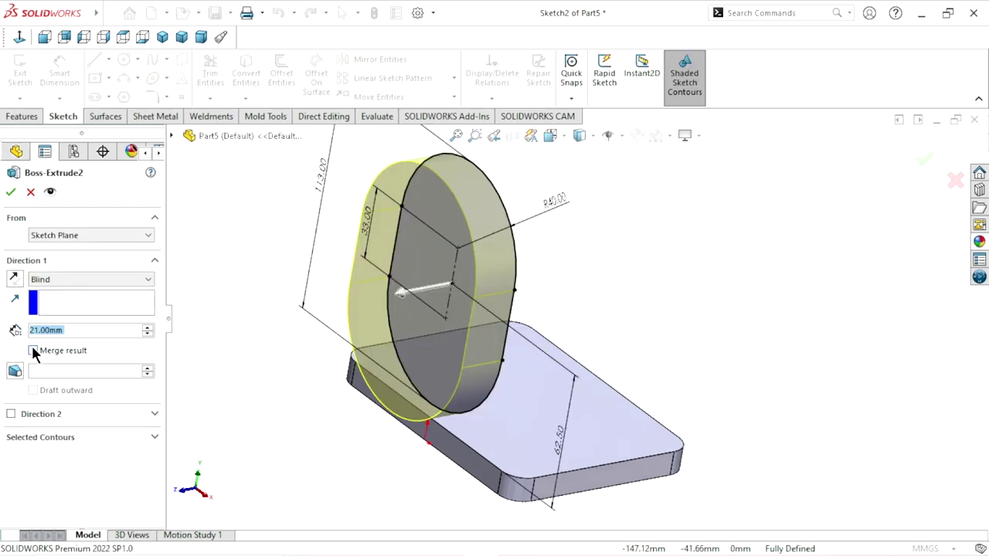
click(33, 351)
click(10, 193)
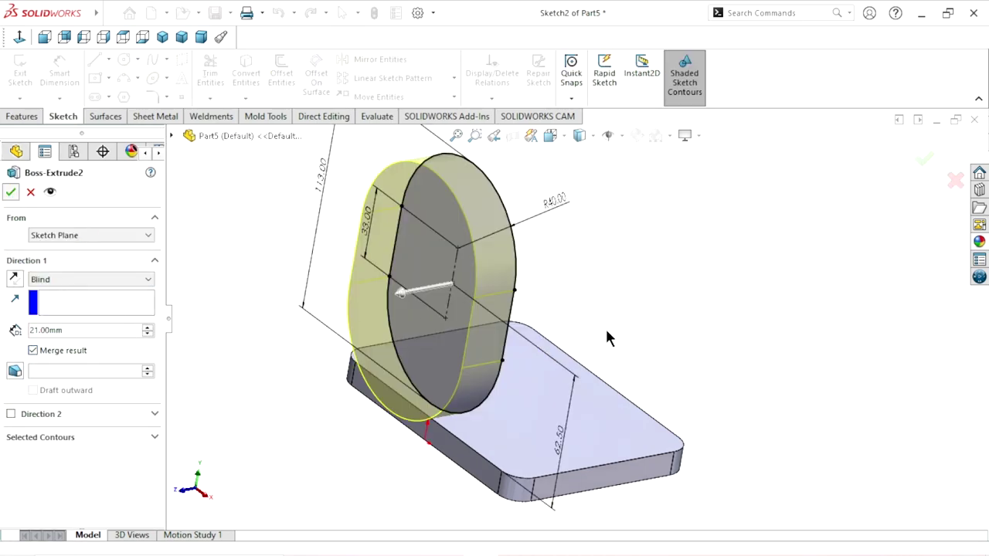
Step: Expand Solid Bodies in the FeatureManager and select the single merged body
scroll(555, 317, down, 2)
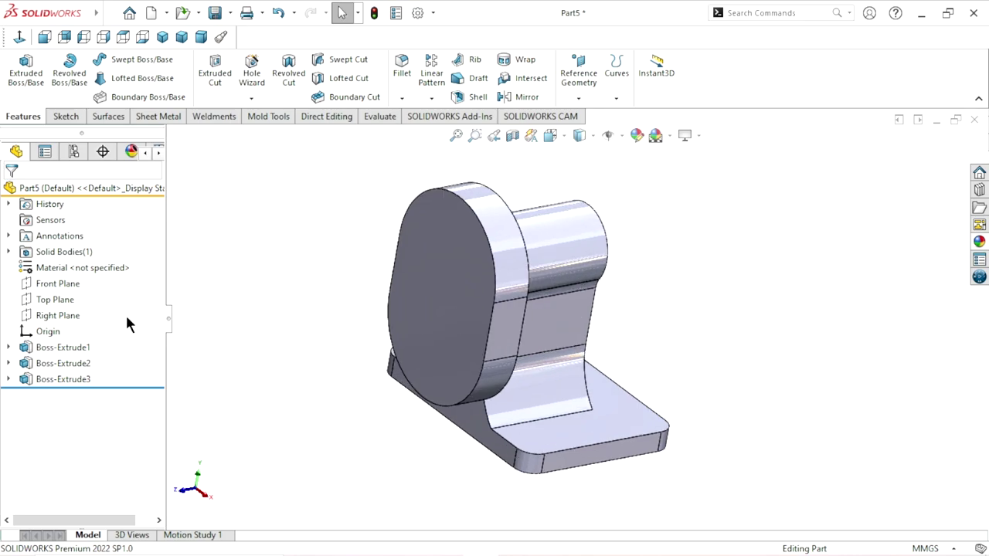
click(9, 252)
click(78, 267)
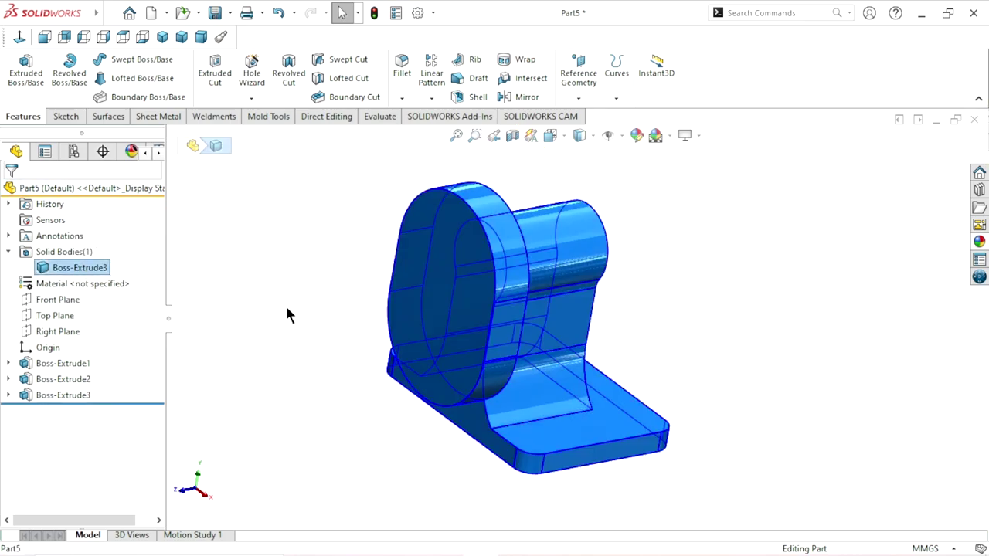
scroll(543, 331, up, 2)
Step: Orbit and zoom the model to inspect the merged solid from several angles
middle_drag(543, 330, 629, 380)
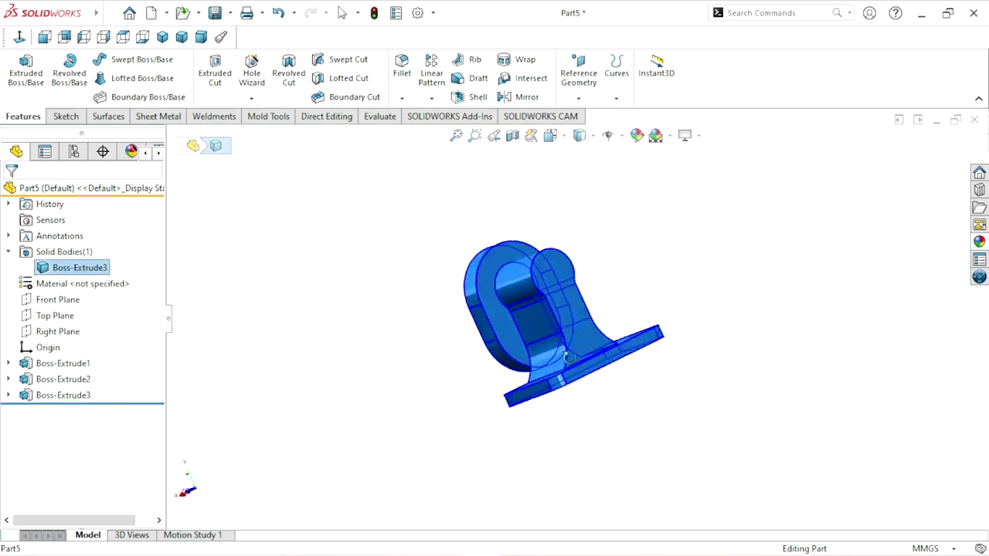
click(463, 408)
mouse_move(463, 408)
middle_down()
mouse_move(613, 304)
mouse_move(608, 346)
mouse_move(700, 311)
middle_up()
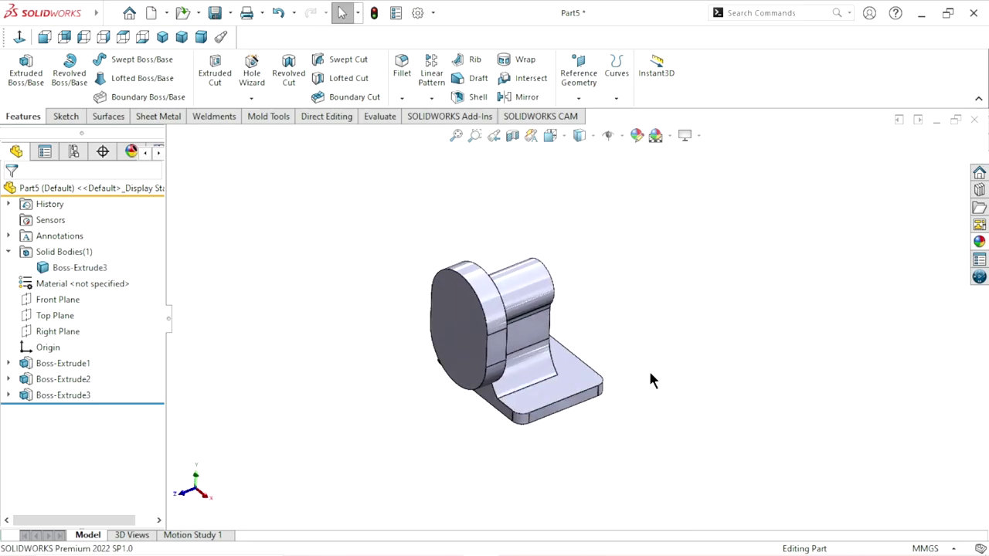
scroll(556, 326, down, 3)
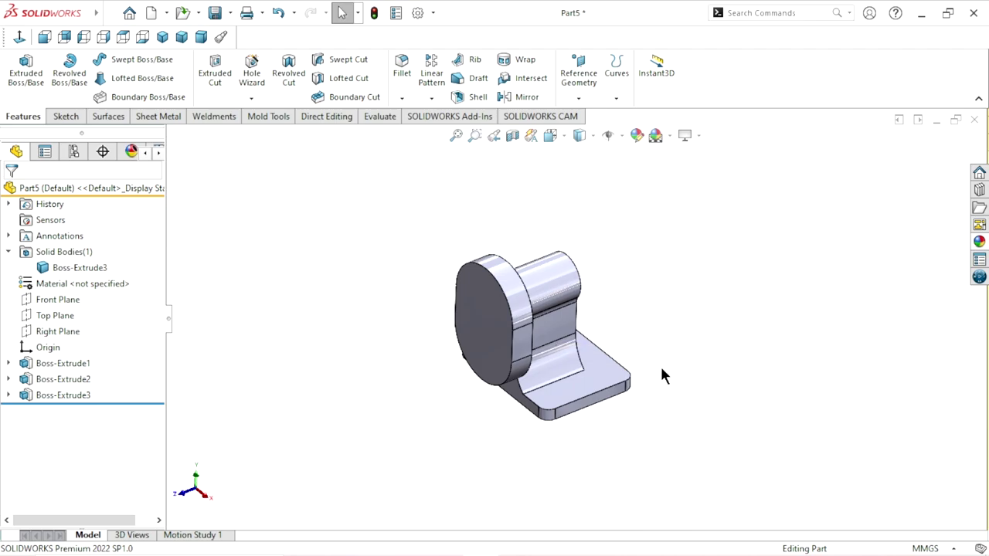
scroll(583, 377, up, 2)
scroll(573, 352, down, 2)
scroll(589, 318, up, 1)
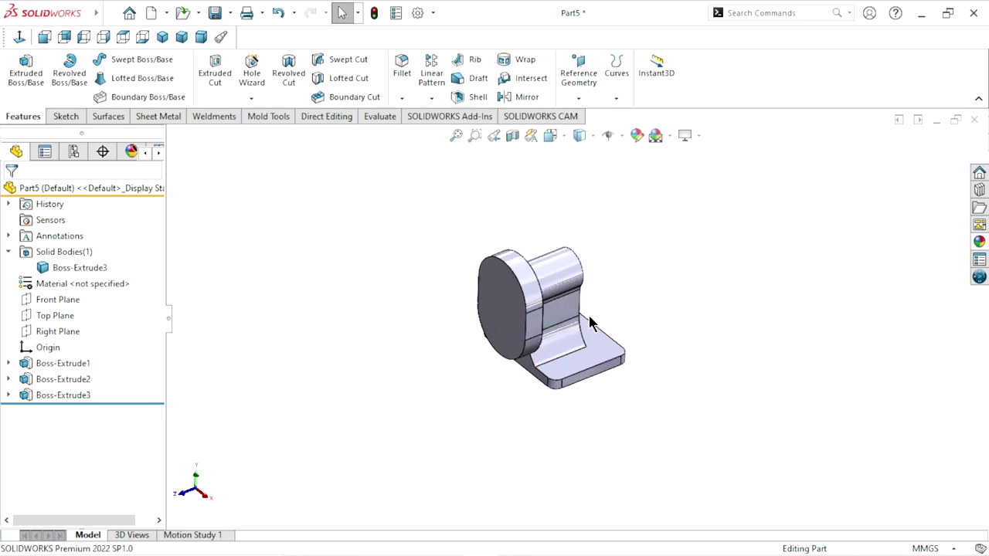
scroll(607, 330, up, 1)
scroll(595, 361, down, 3)
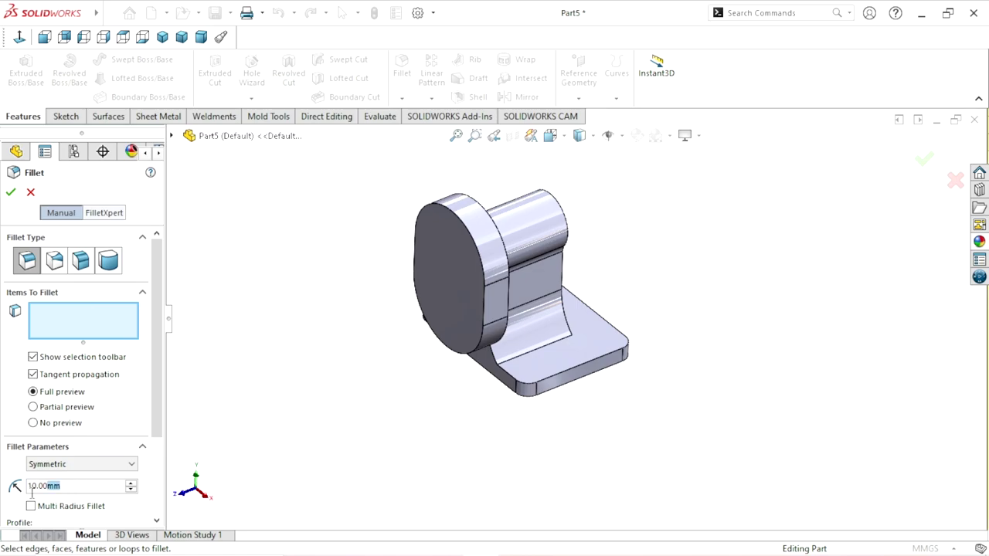
Step: Round the two neck-to-base junction edges on either side with a 10 mm fillet
click(548, 354)
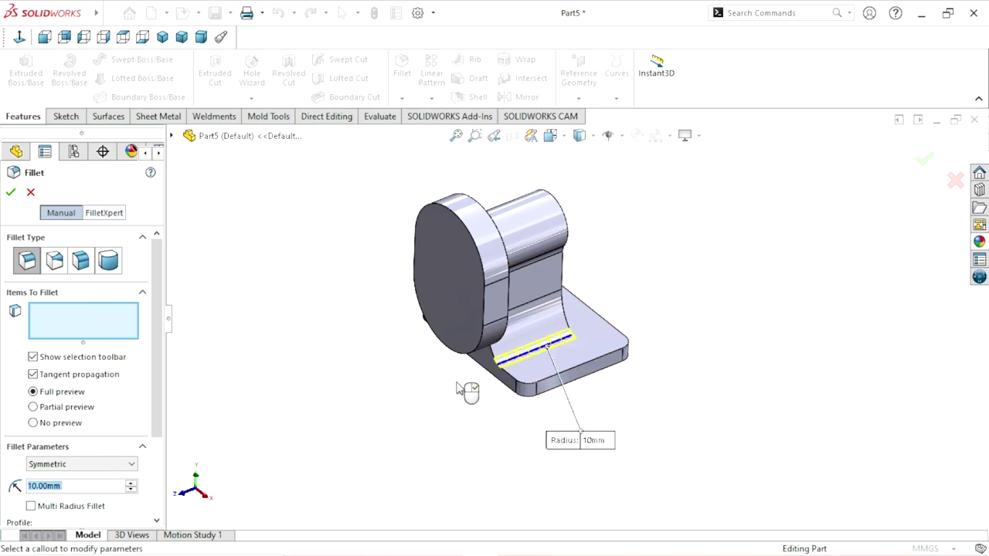
mouse_move(463, 393)
middle_down()
mouse_move(413, 379)
mouse_move(444, 321)
mouse_move(510, 402)
mouse_move(505, 415)
middle_up()
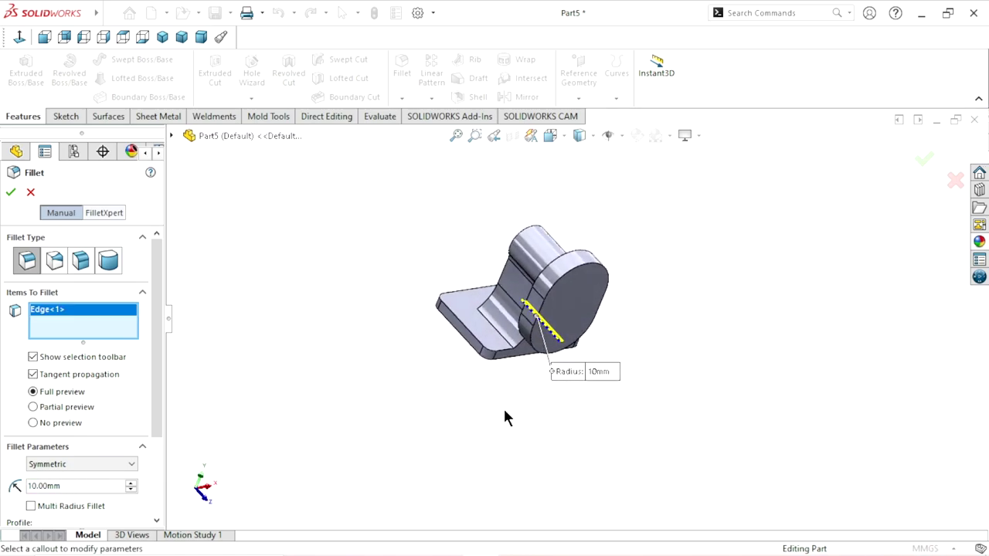
scroll(494, 345, down, 2)
scroll(495, 346, down, 4)
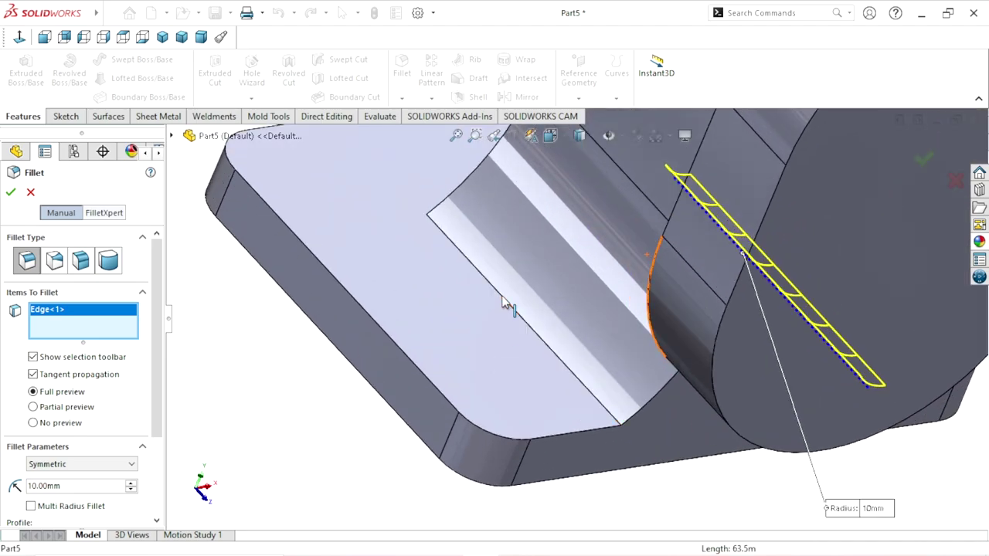
click(504, 299)
scroll(386, 398, up, 2)
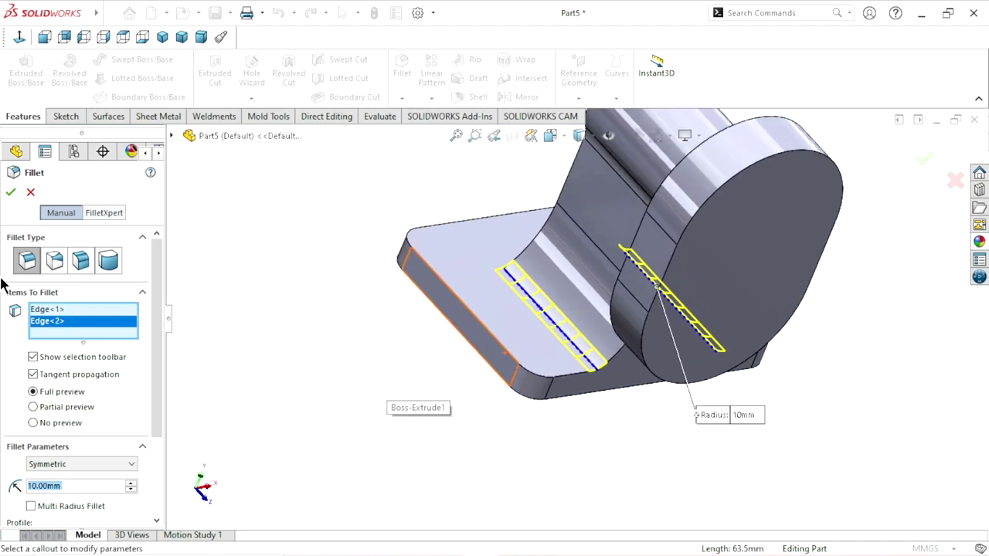
click(11, 192)
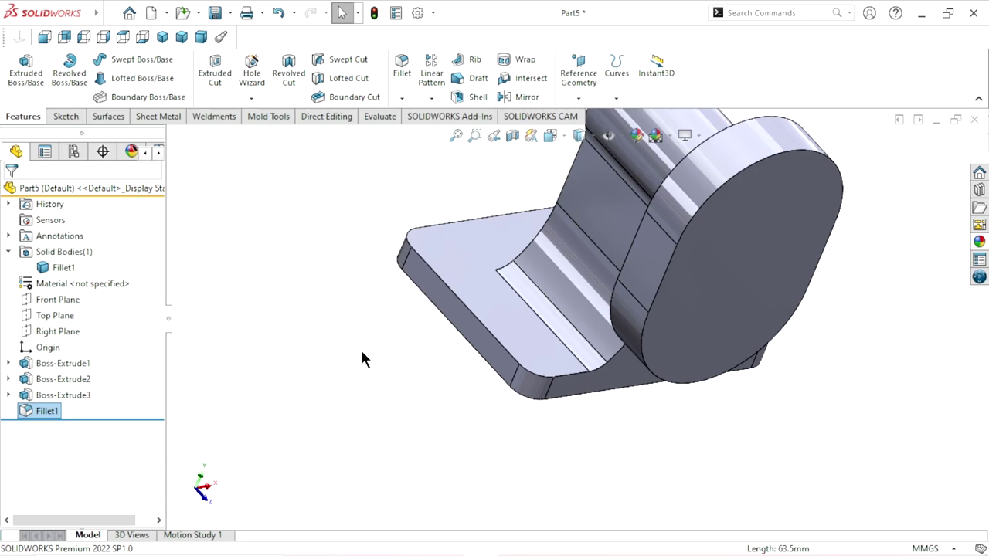
scroll(394, 348, up, 2)
mouse_move(700, 345)
middle_down()
mouse_move(527, 356)
mouse_move(567, 351)
middle_up()
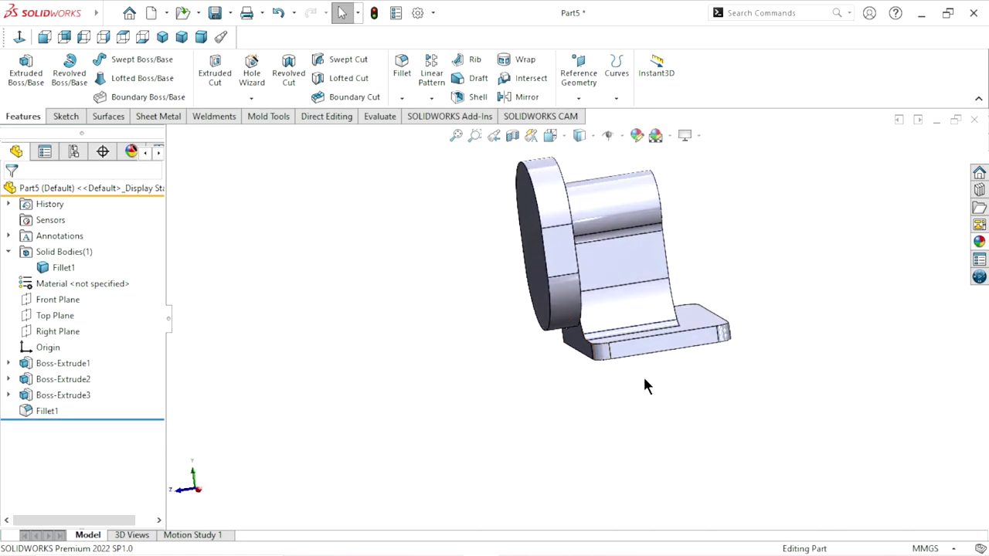
Step: Switch the Fillet type from symmetric to asymmetric
mouse_move(645, 382)
middle_down()
mouse_move(677, 313)
mouse_move(706, 309)
mouse_move(621, 360)
mouse_move(645, 375)
mouse_move(621, 363)
middle_up()
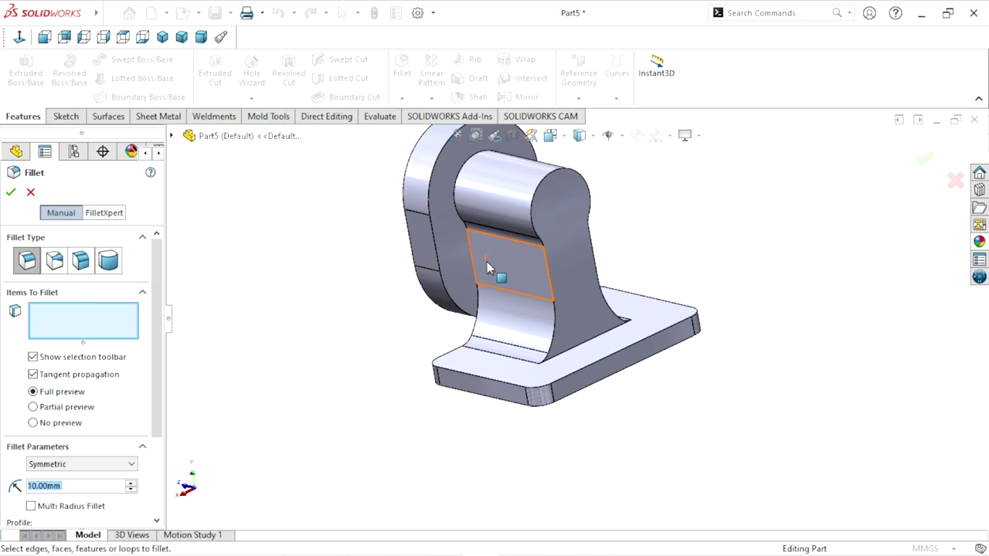
click(63, 209)
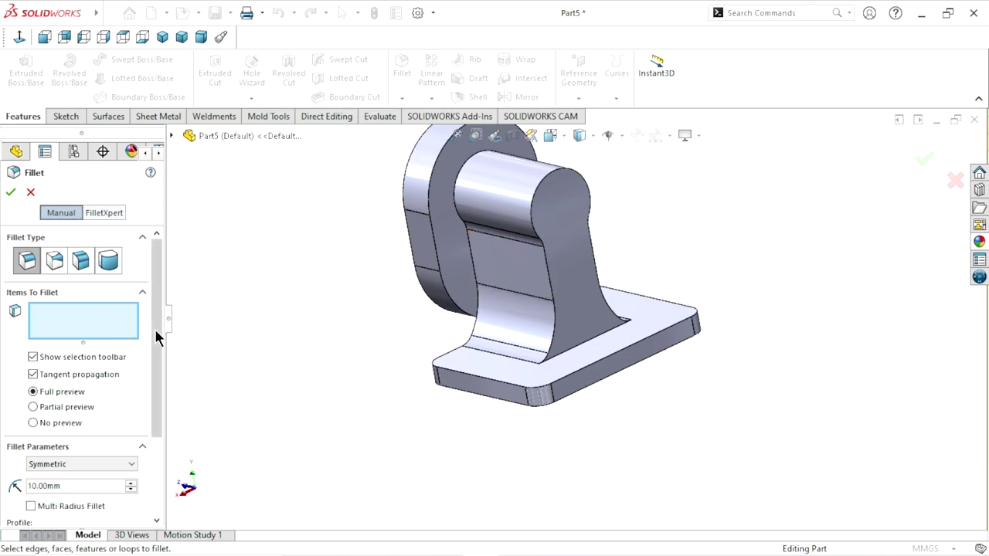
scroll(155, 353, down, 1)
mouse_move(156, 353)
mouse_down()
mouse_move(154, 397)
mouse_move(150, 338)
mouse_move(153, 414)
mouse_up()
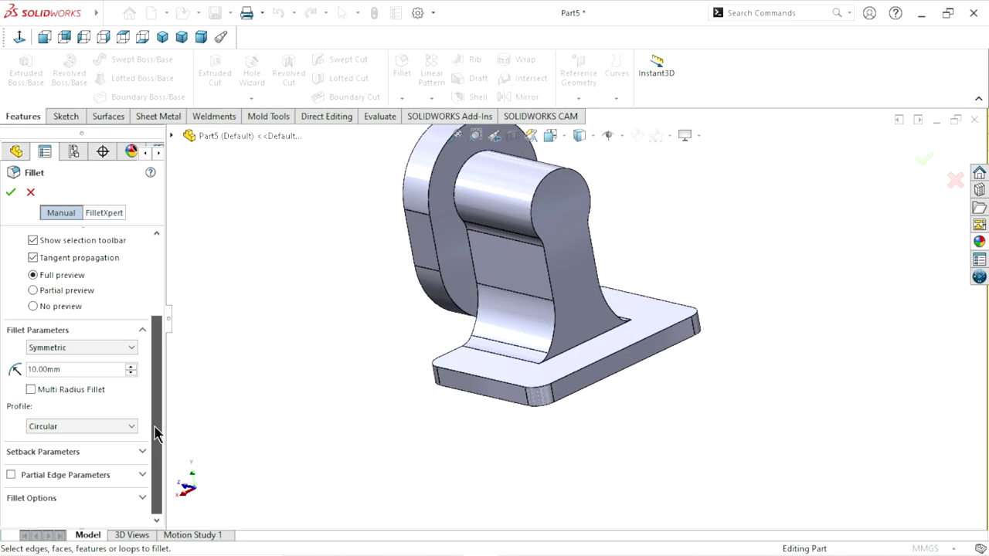
click(86, 347)
click(77, 370)
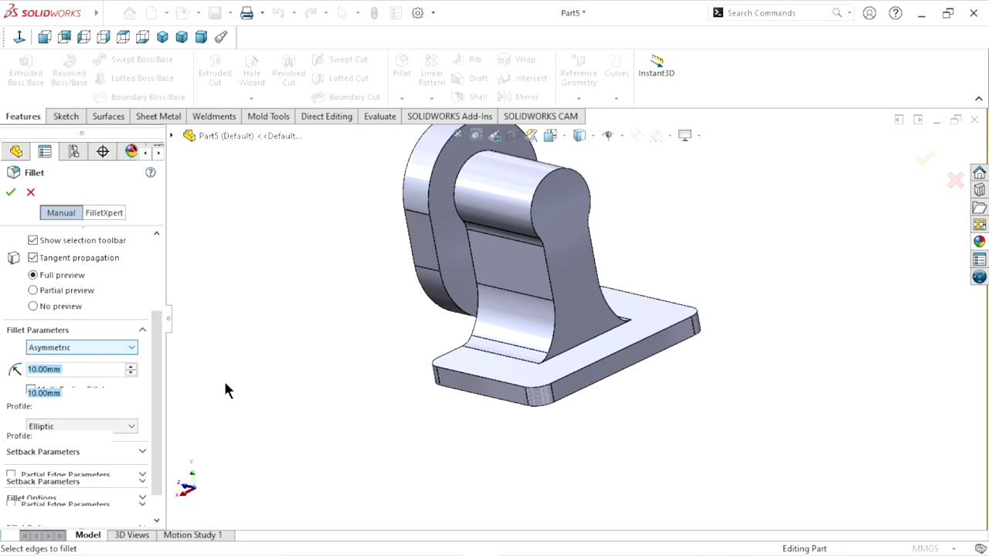
drag(150, 393, 157, 412)
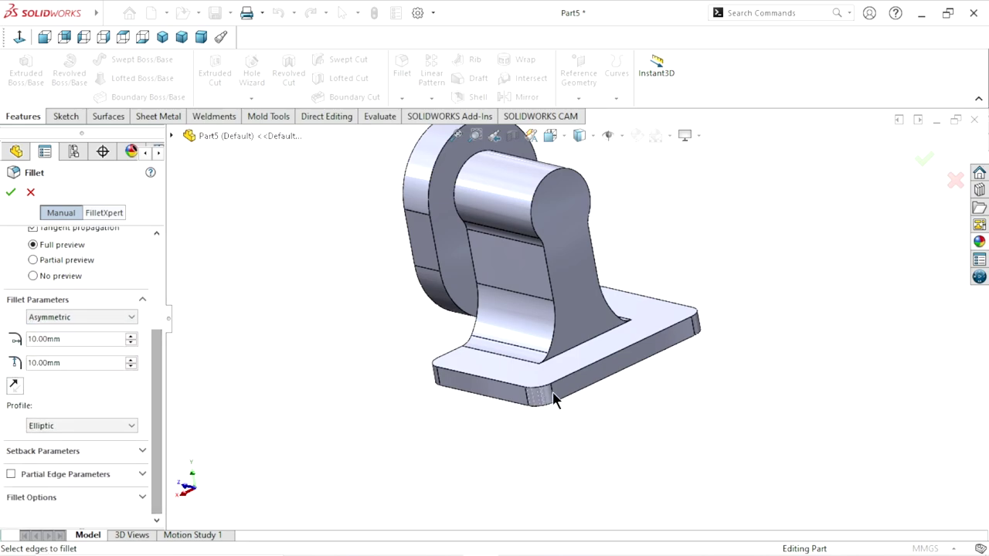
Step: Select the edge where the upright rib meets the base plate
middle_drag(503, 425, 567, 403)
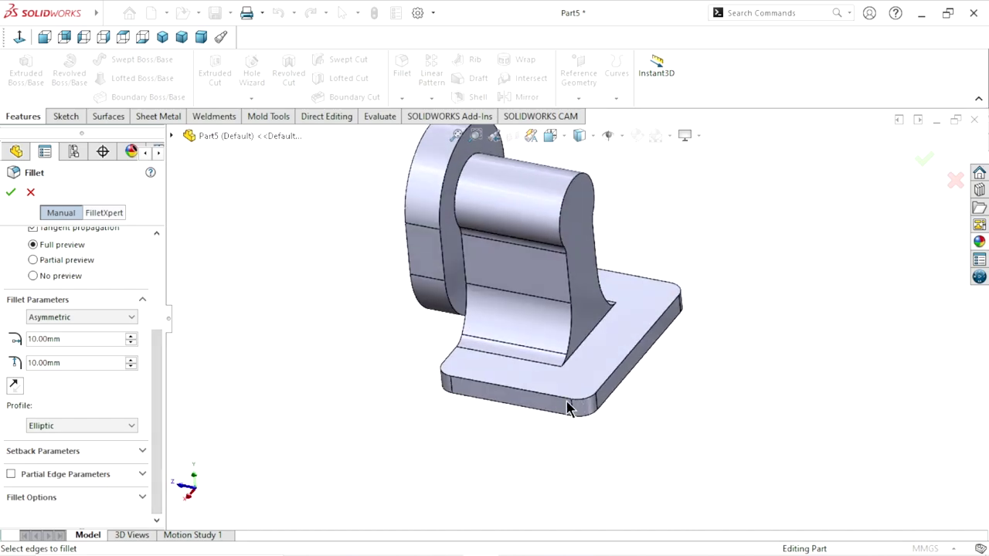
scroll(607, 344, down, 5)
click(546, 332)
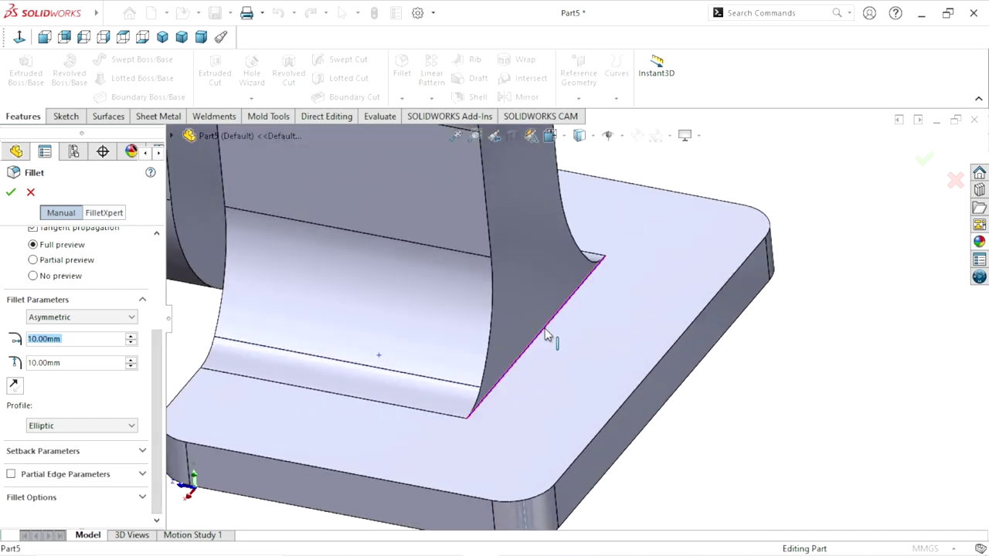
scroll(533, 448, up, 2)
scroll(525, 456, up, 2)
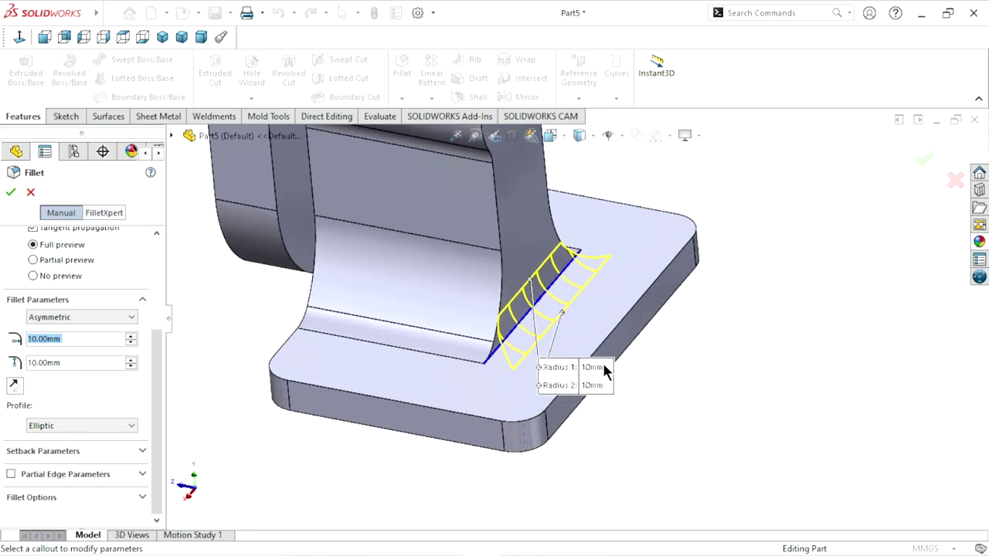
scroll(607, 369, down, 2)
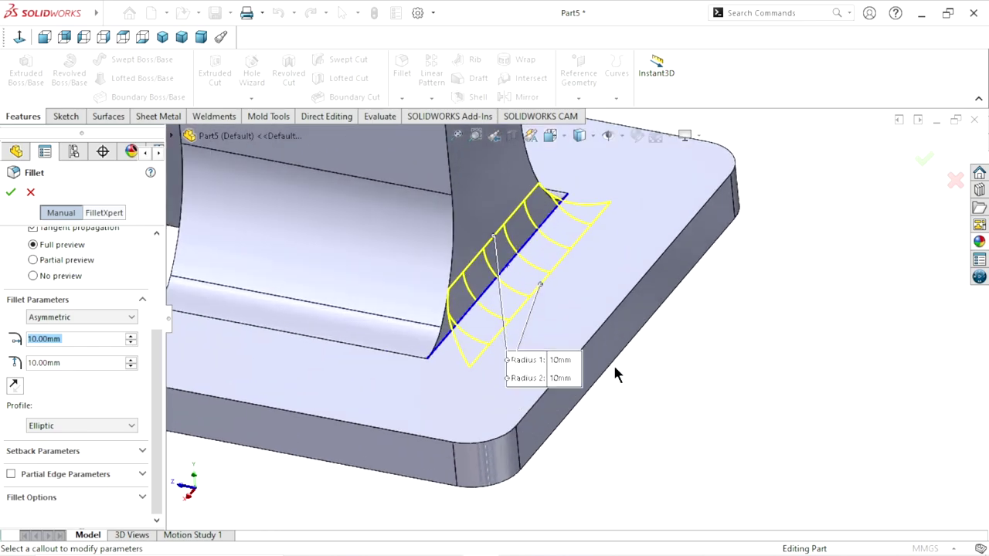
Step: Set both asymmetric fillet distances to 40 mm and apply the elliptic fillet
click(132, 338)
click(132, 338)
click(132, 338)
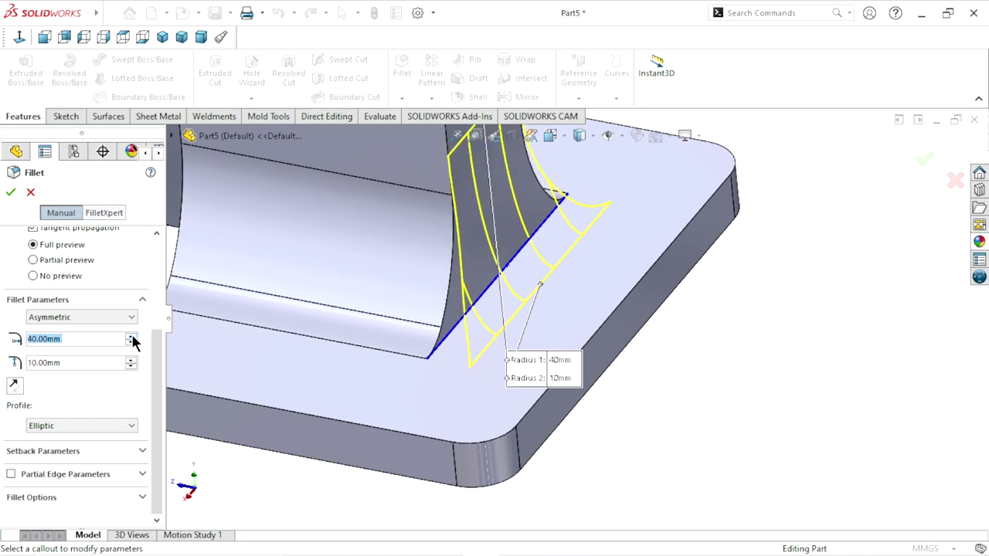
mouse_move(447, 341)
middle_down()
mouse_move(600, 252)
mouse_move(579, 273)
middle_up()
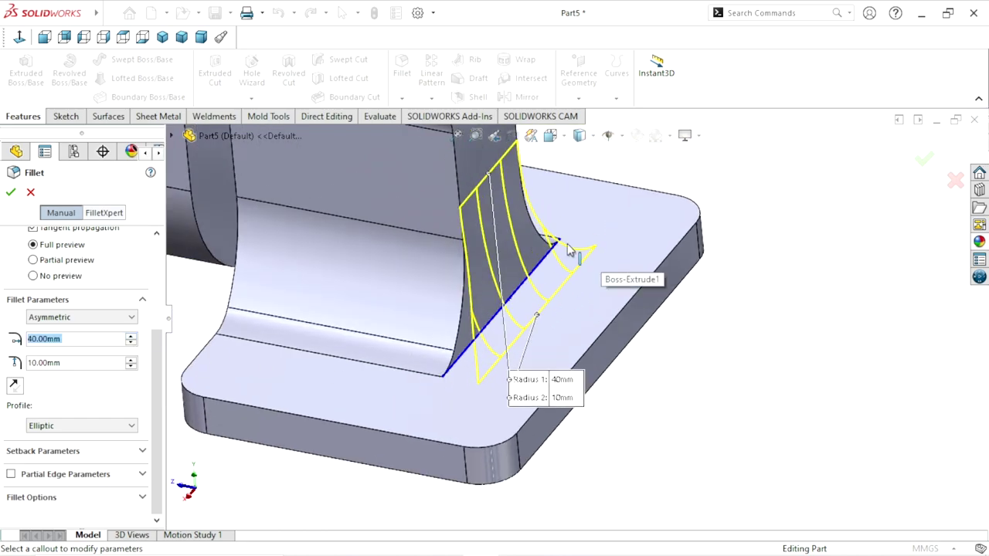
click(132, 338)
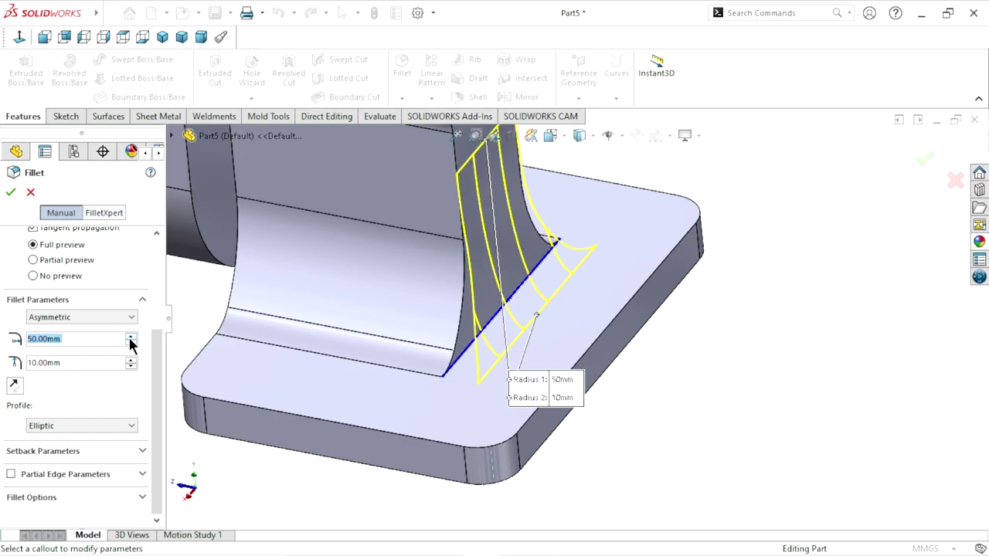
click(132, 342)
middle_drag(232, 364, 252, 371)
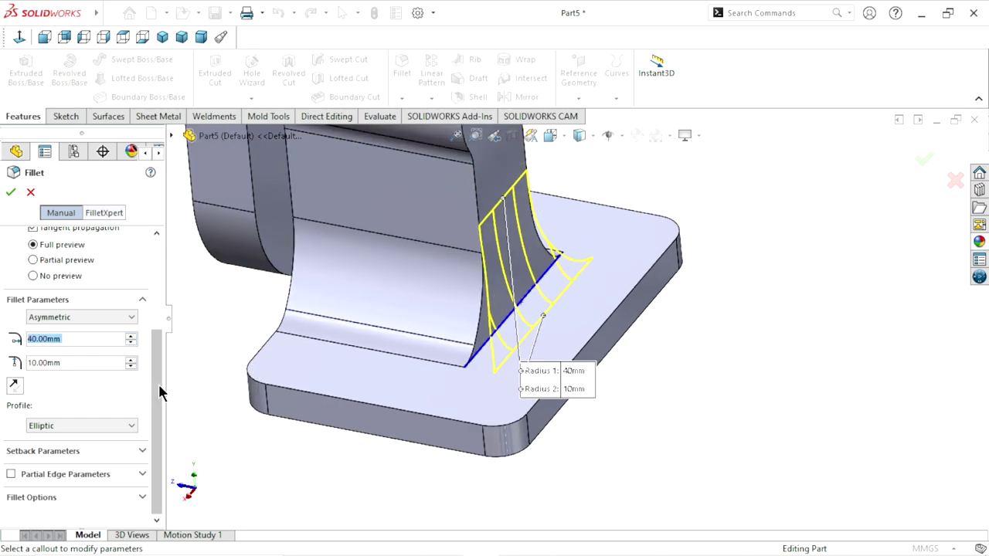
click(131, 359)
click(133, 359)
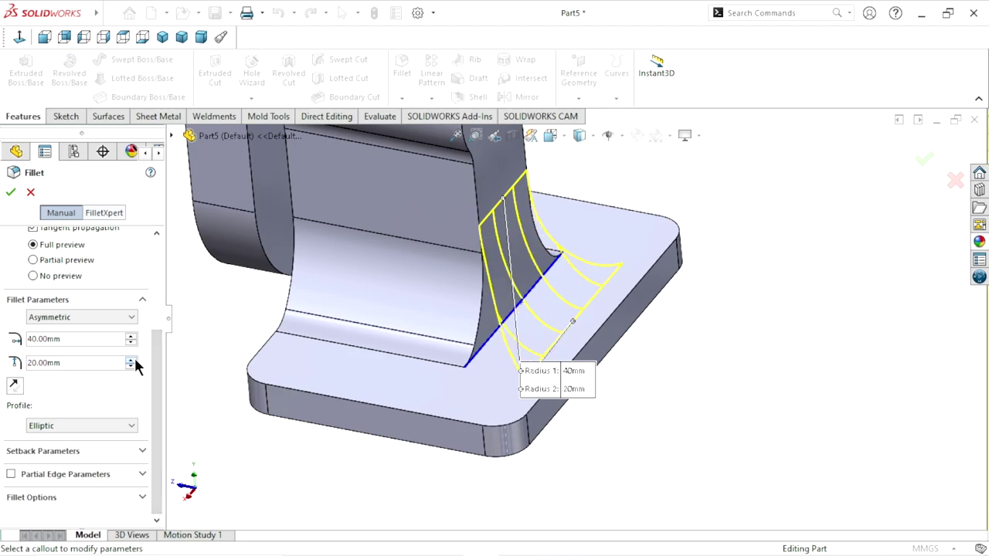
click(133, 359)
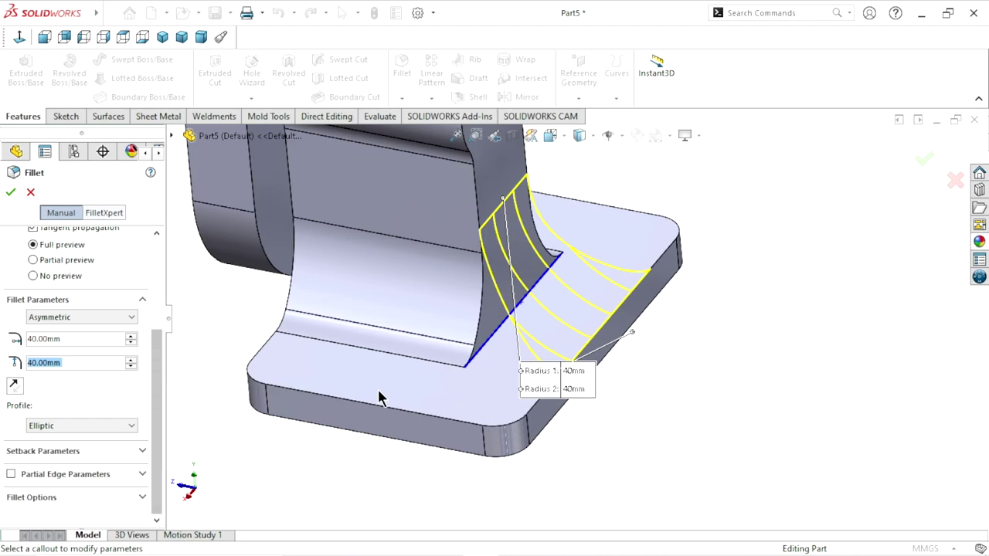
mouse_move(380, 397)
middle_down()
mouse_move(353, 302)
mouse_move(400, 328)
middle_up()
middle_drag(380, 286, 390, 318)
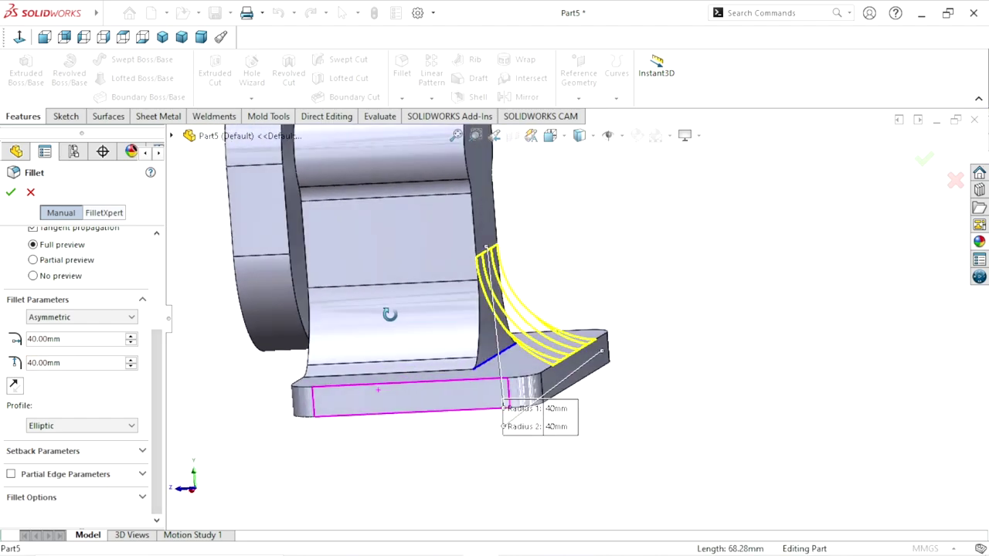
click(10, 193)
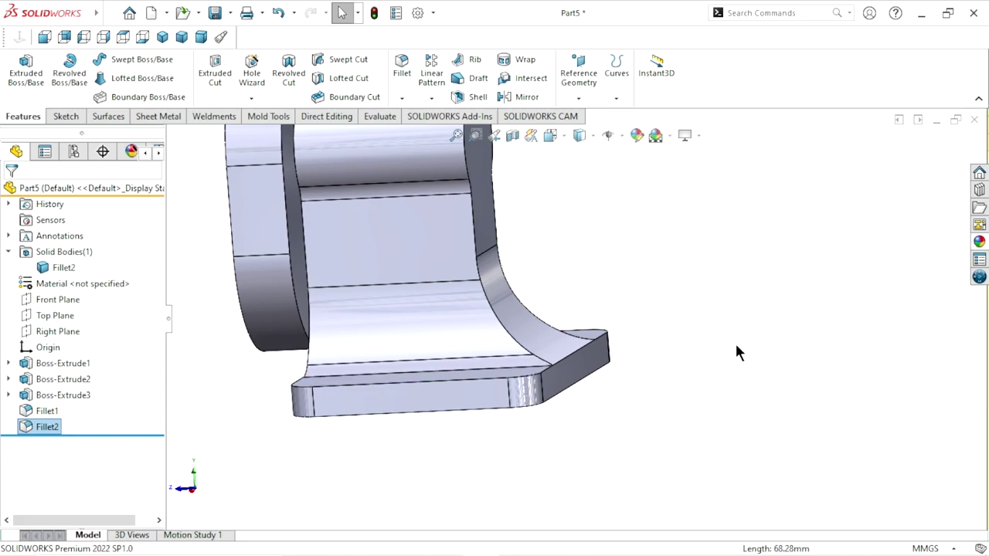
Step: Orbit around the filleted part and select the flat face of the oval plate
mouse_move(735, 352)
middle_down()
mouse_move(539, 317)
mouse_move(441, 379)
mouse_move(520, 353)
mouse_move(664, 354)
mouse_move(691, 400)
middle_up()
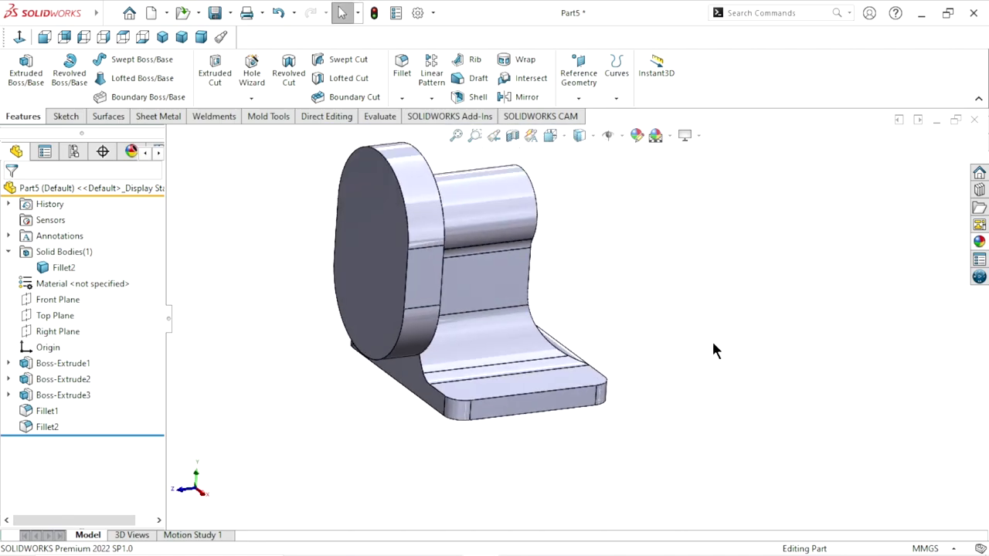
mouse_move(713, 347)
middle_down()
mouse_move(691, 364)
mouse_move(536, 294)
mouse_move(404, 360)
mouse_move(437, 397)
middle_up()
scroll(560, 309, up, 2)
scroll(559, 309, down, 4)
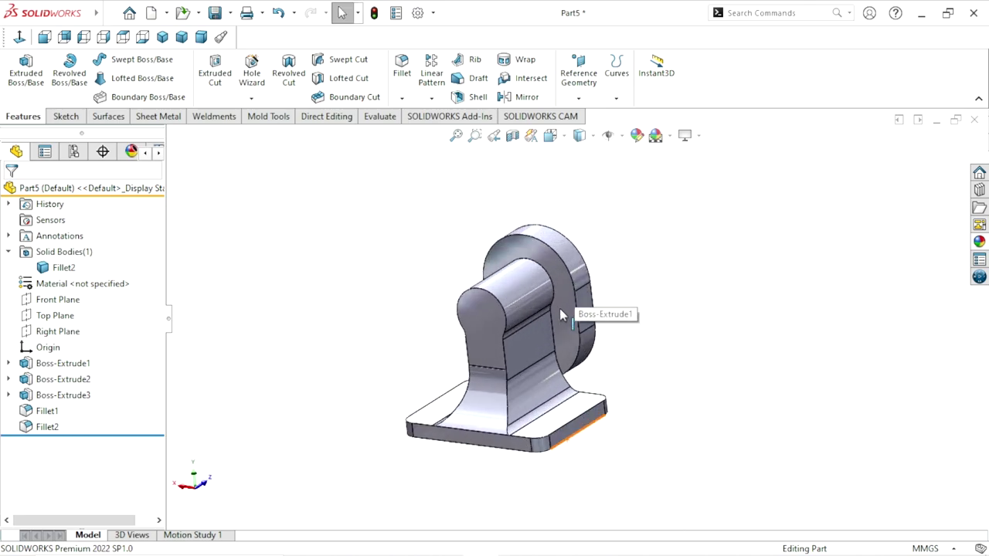
scroll(560, 313, down, 2)
click(561, 249)
Step: Start a new sketch on the oval plate's selected face
click(624, 207)
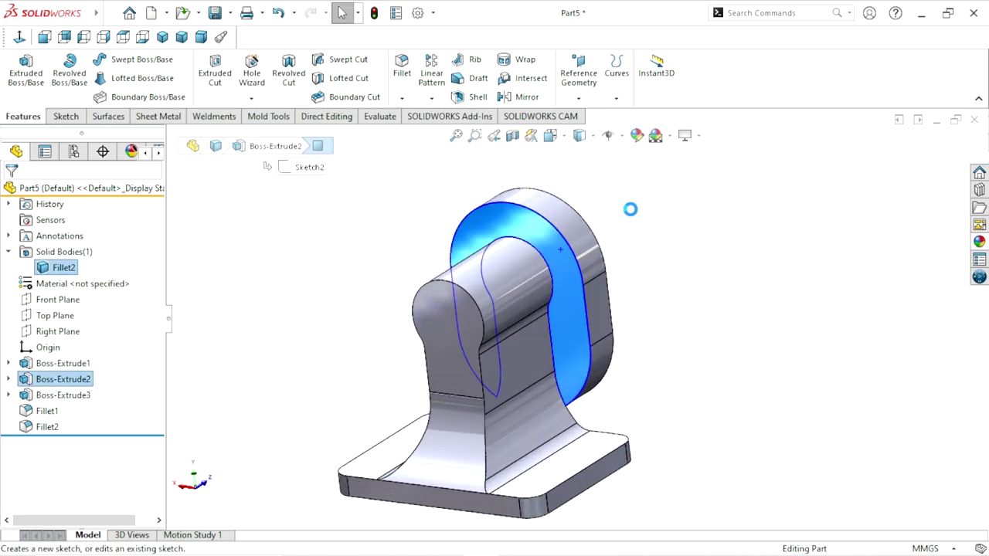
scroll(666, 386, up, 2)
mouse_move(673, 382)
middle_down()
mouse_move(622, 384)
mouse_move(667, 331)
mouse_move(695, 353)
mouse_move(708, 337)
middle_up()
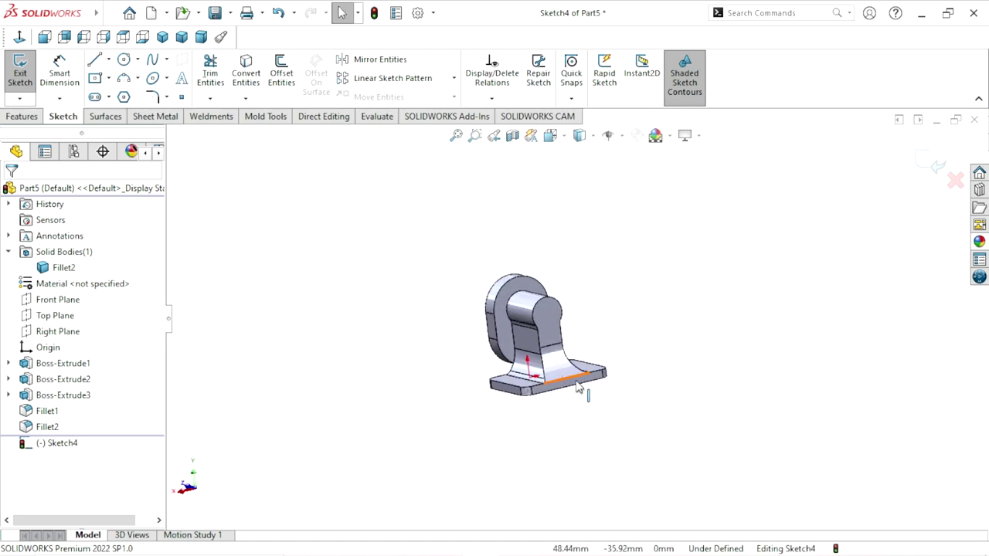
scroll(578, 386, down, 2)
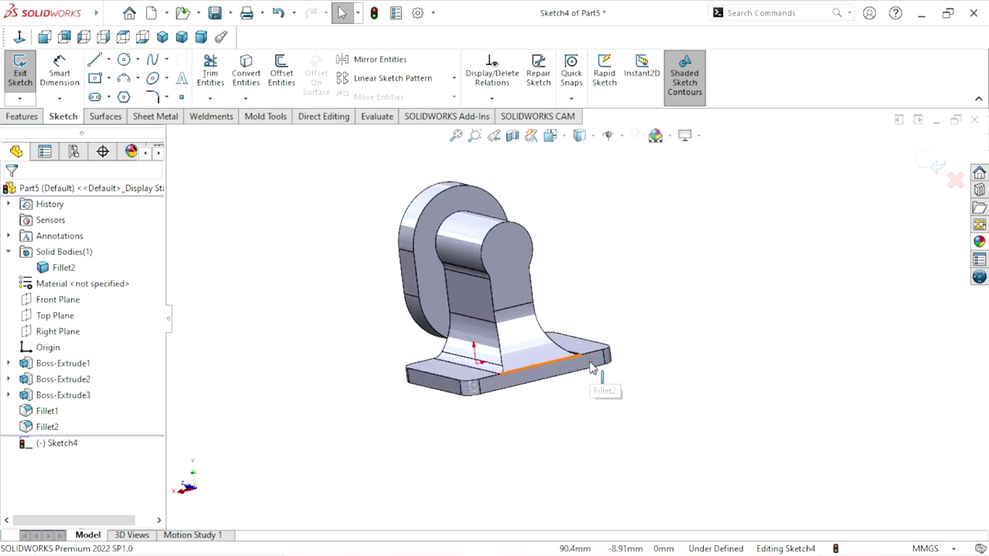
Step: Convert Sketch2's keyhole outline into the sketch, view it head-on, and start a 10 mm offset
click(9, 380)
click(61, 395)
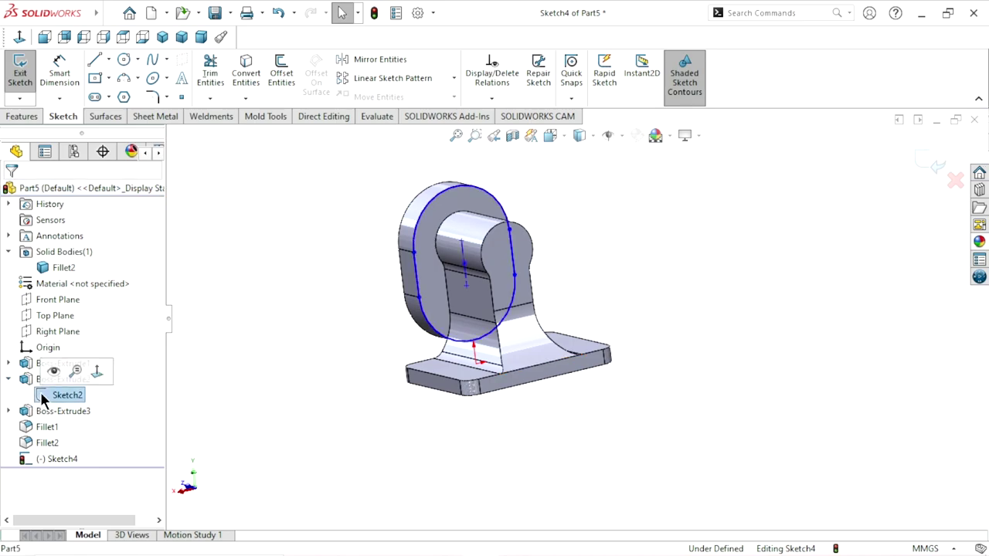
click(252, 85)
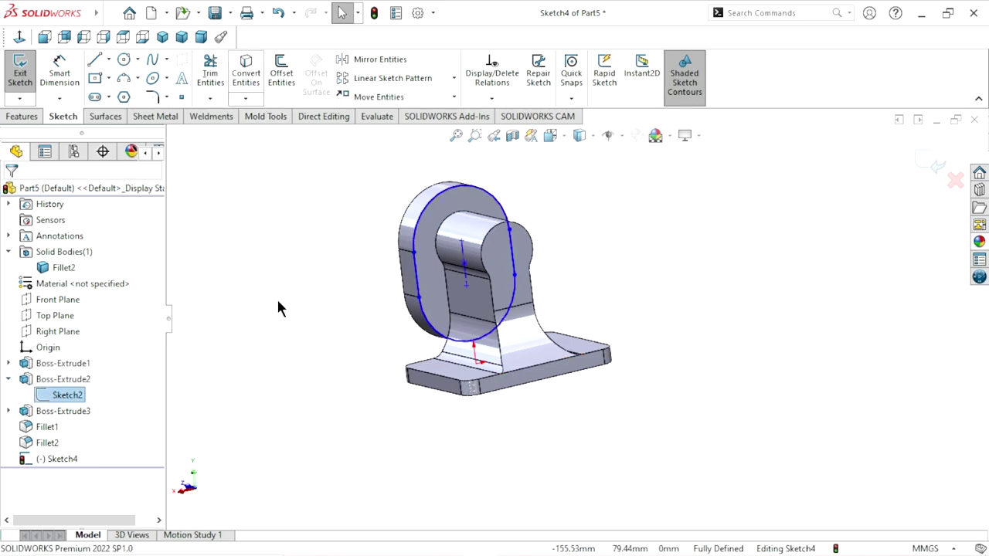
click(19, 37)
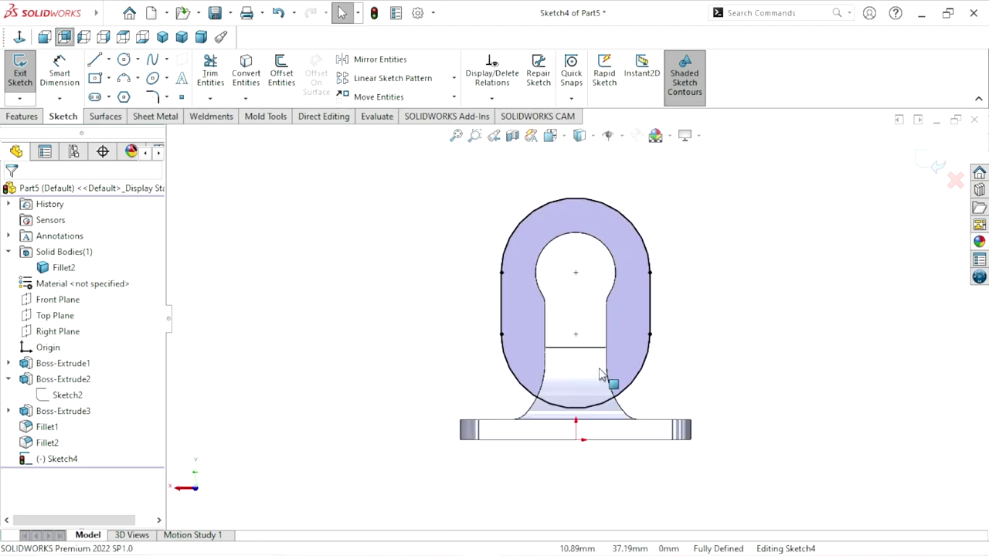
scroll(445, 255, up, 2)
click(283, 77)
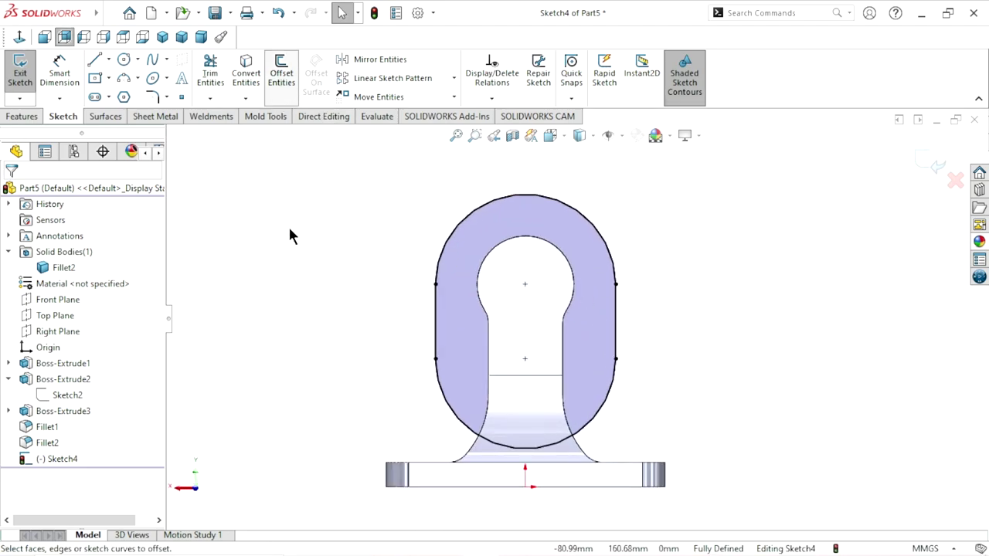
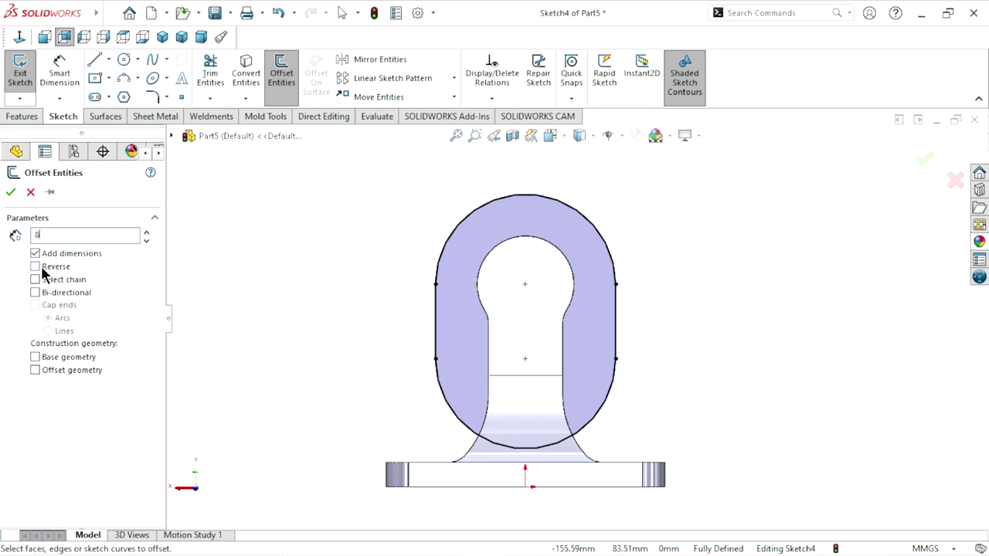
Step: Offset the whole ring outline 8 mm inward as one closed chain
key(Return)
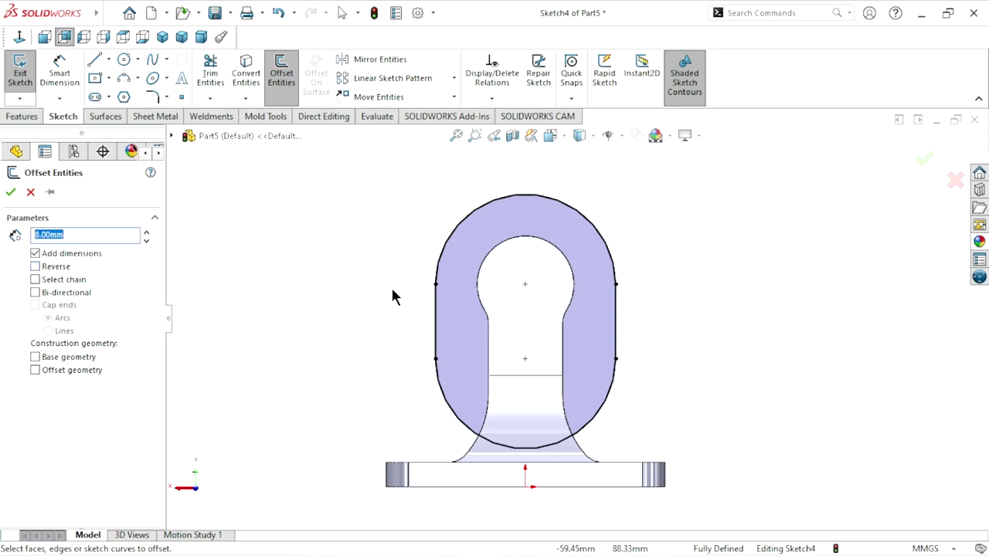
click(504, 196)
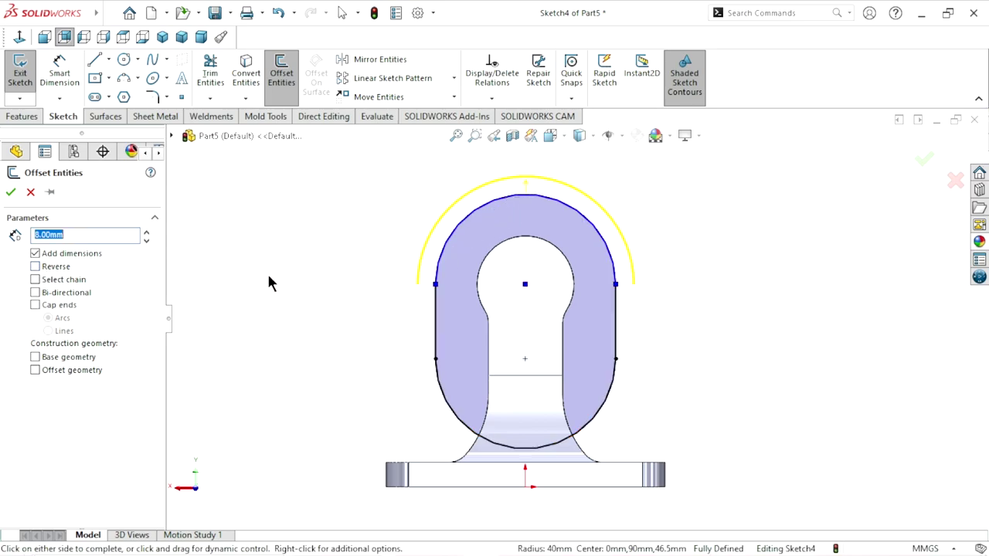
click(35, 279)
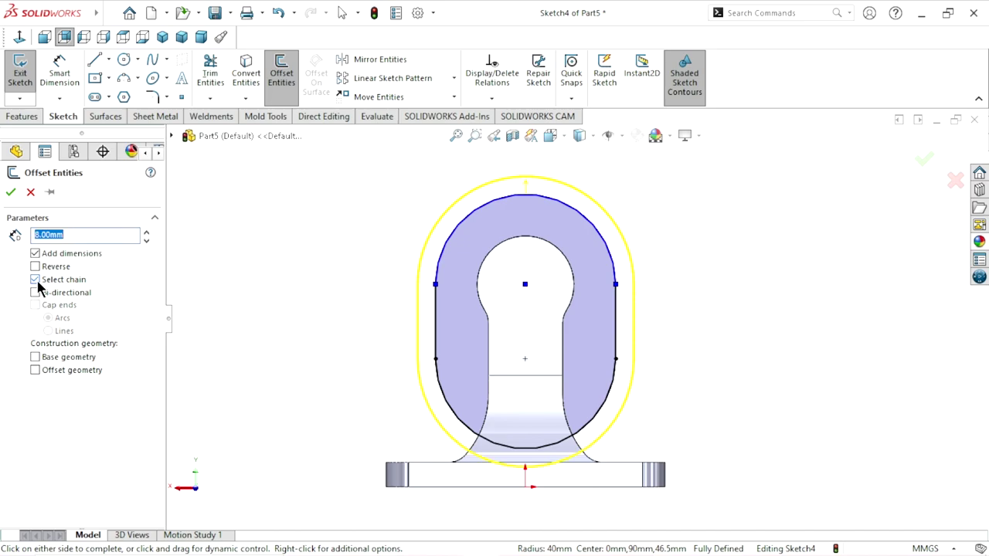
click(36, 266)
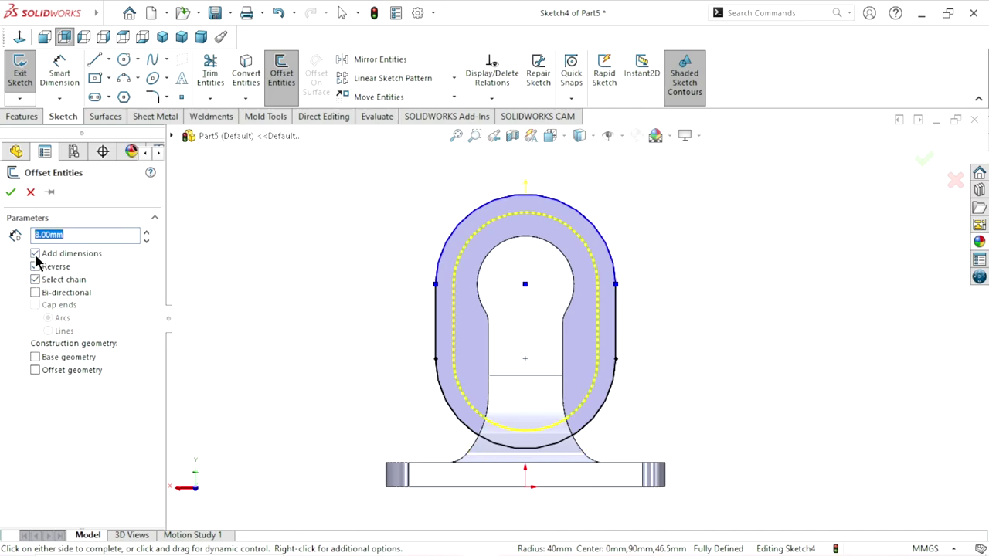
Step: Confirm the inward offset loop and orbit the part into a 3-D view
click(11, 192)
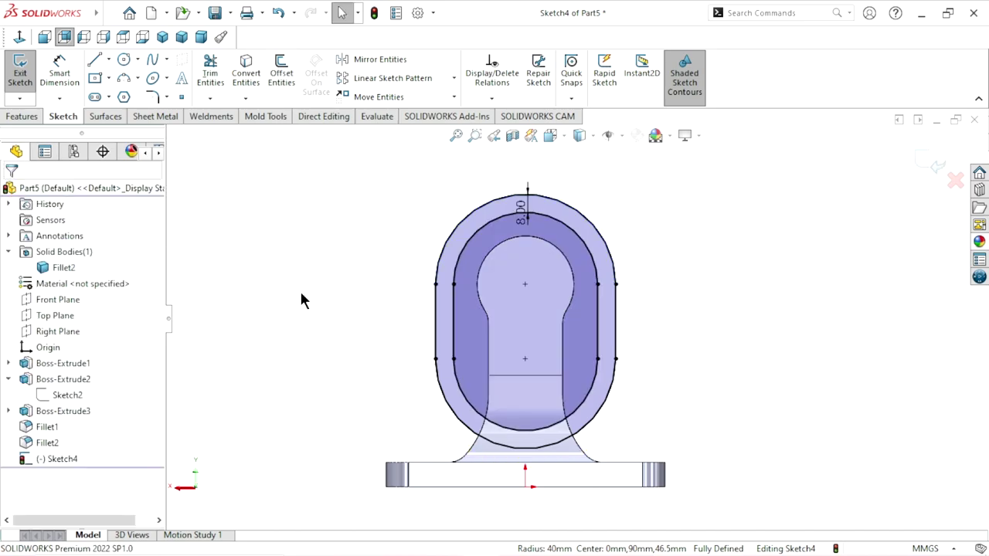
scroll(531, 347, up, 2)
middle_drag(401, 332, 597, 317)
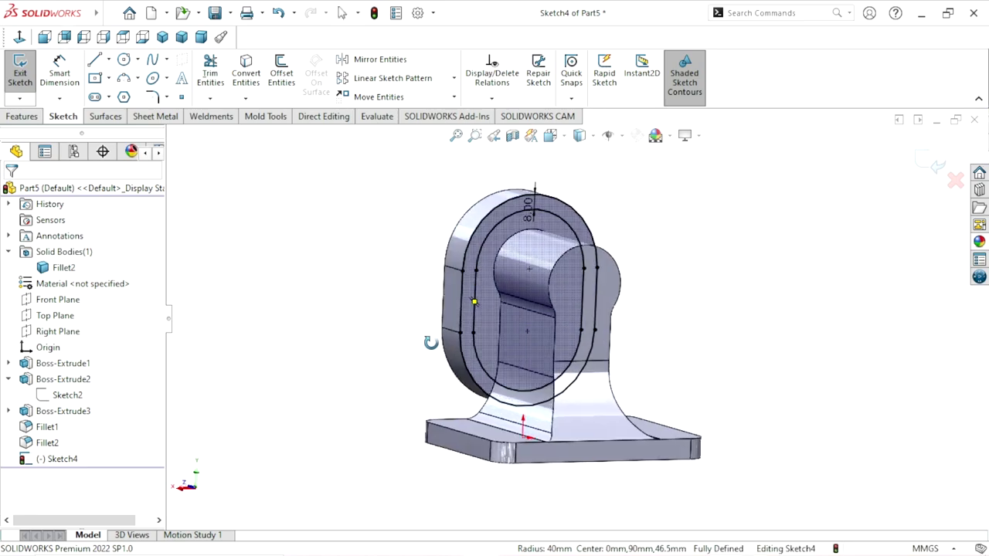
scroll(597, 317, down, 3)
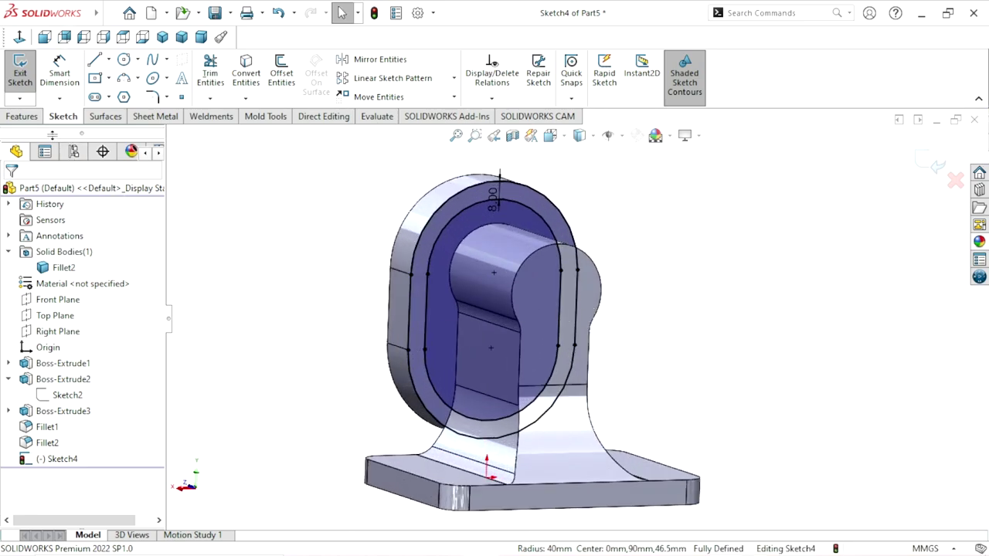
Step: Extrude the 8 mm offset band Blind to 39 mm as Boss-Extrude4
click(22, 117)
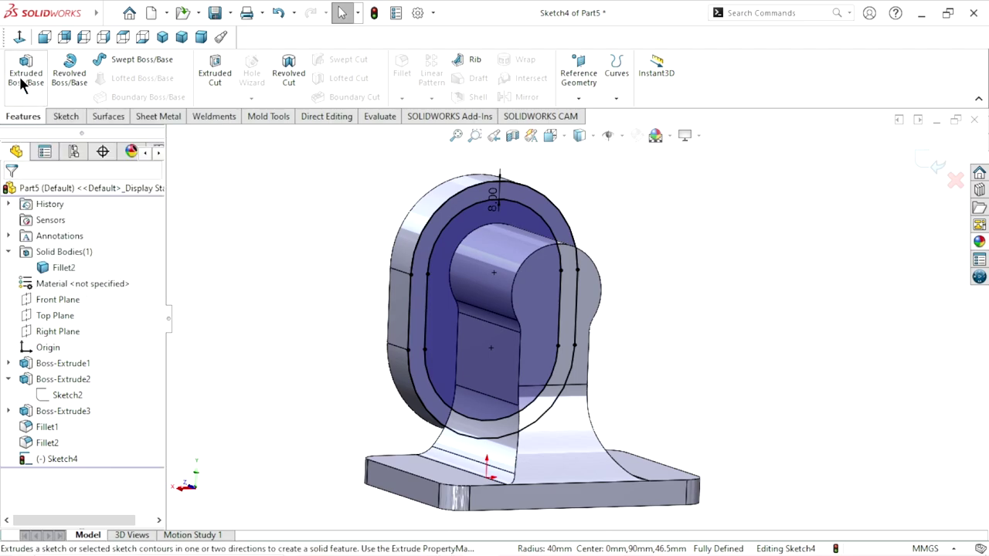
click(19, 77)
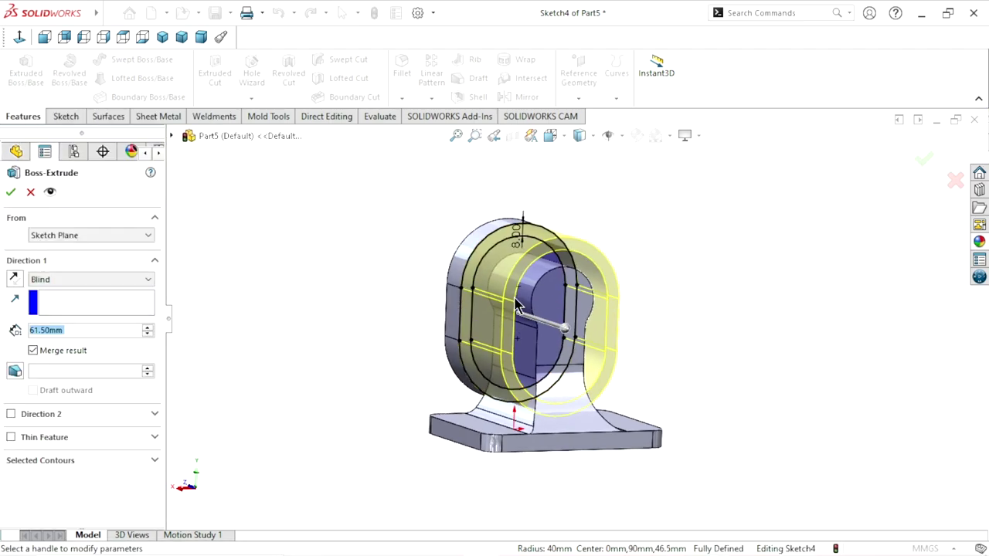
scroll(568, 336, down, 2)
scroll(563, 341, down, 2)
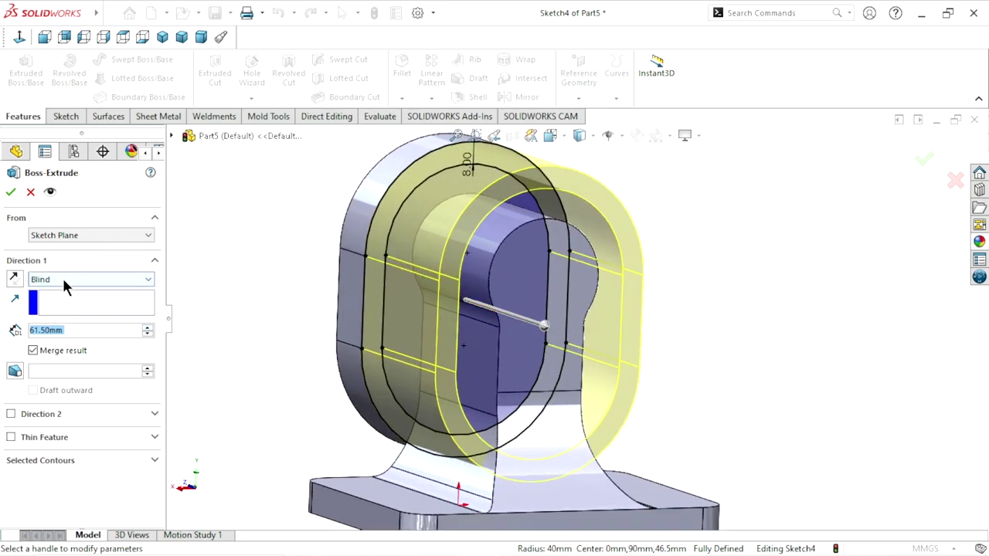
click(65, 282)
click(67, 289)
double_click(81, 330)
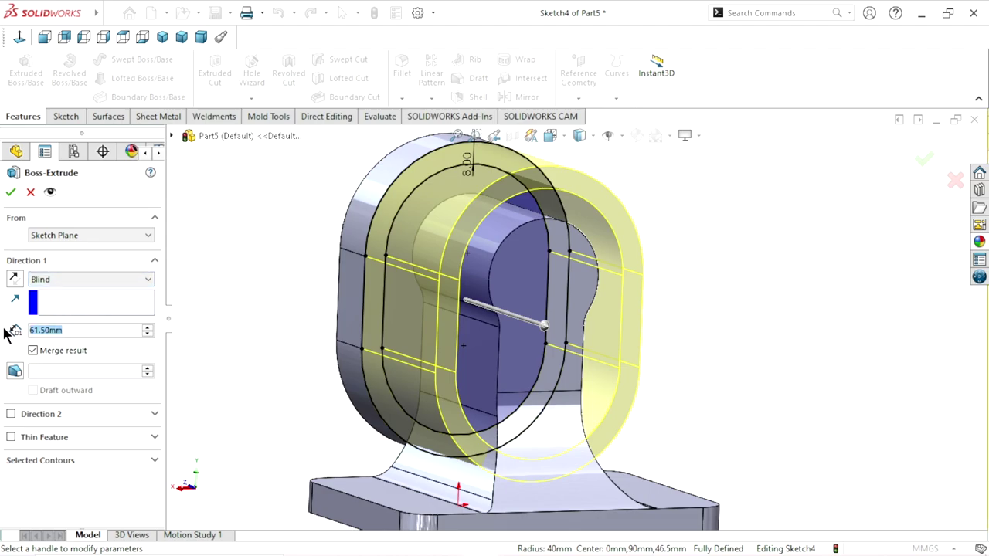
text(39)
key(Return)
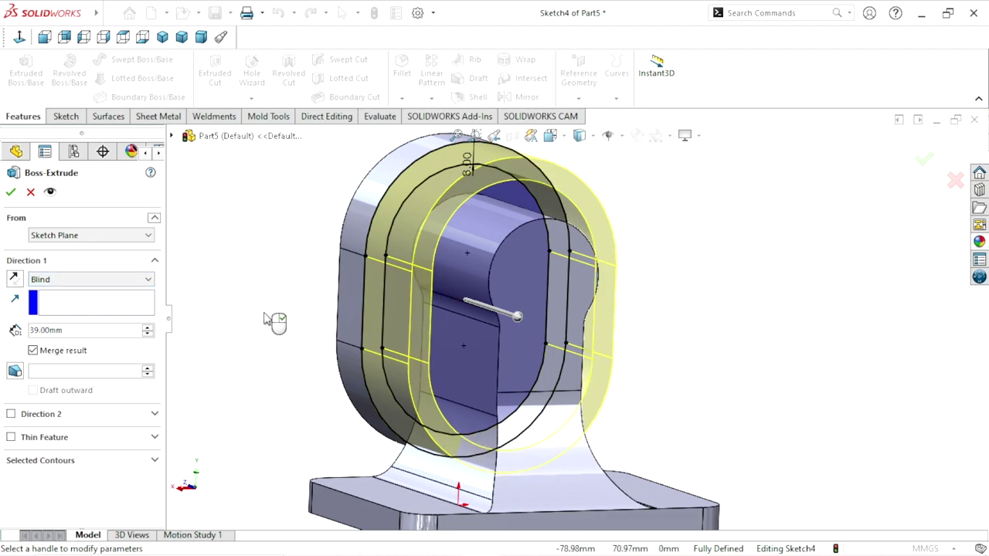
click(11, 192)
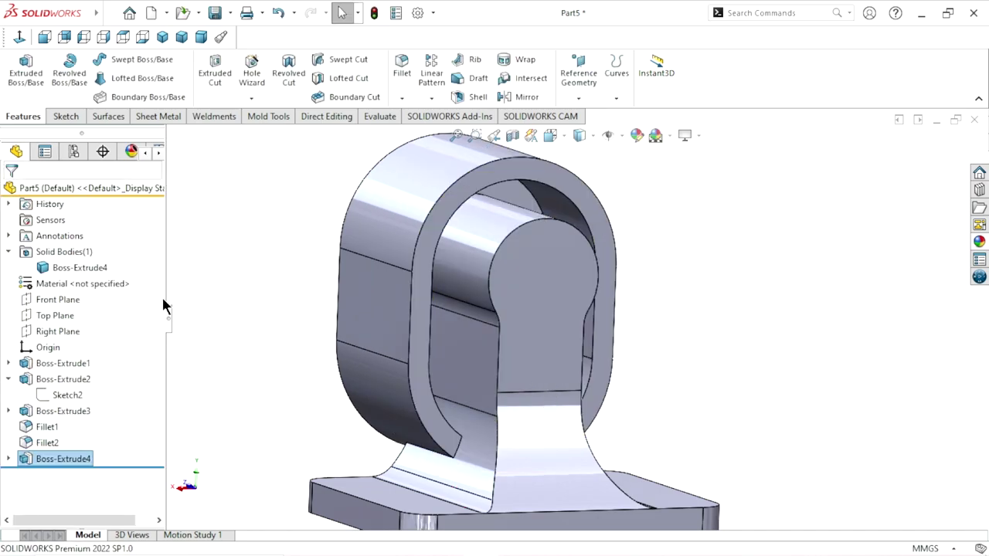
Step: Edit Boss-Extrude4 so only the slot contour is selected and extruded
scroll(530, 342, up, 3)
scroll(554, 349, down, 3)
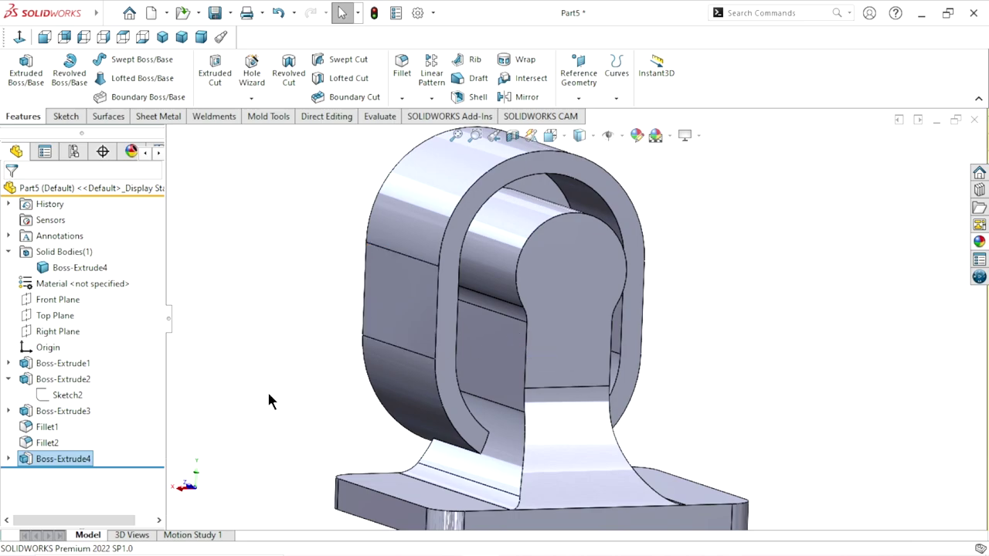
click(74, 458)
click(85, 422)
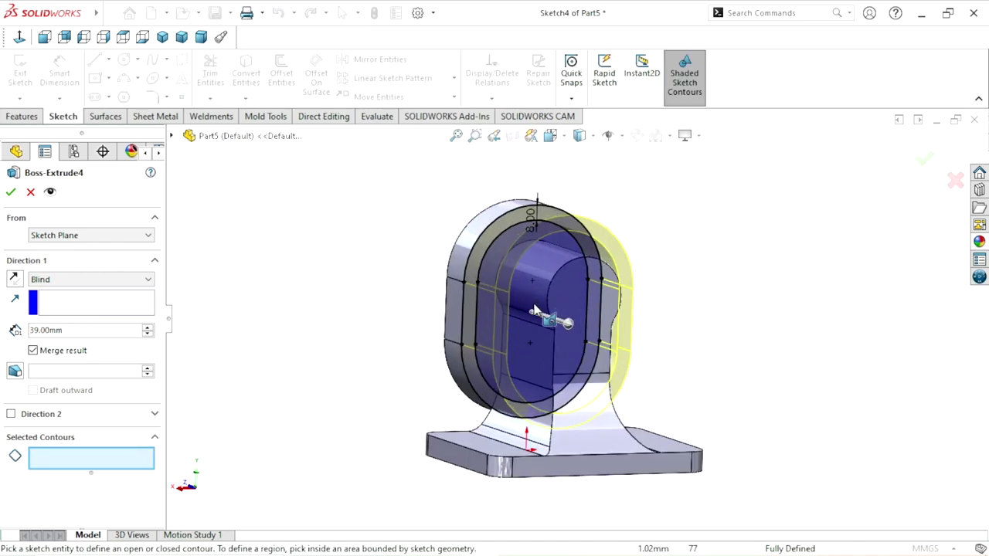
scroll(528, 294, down, 5)
click(438, 218)
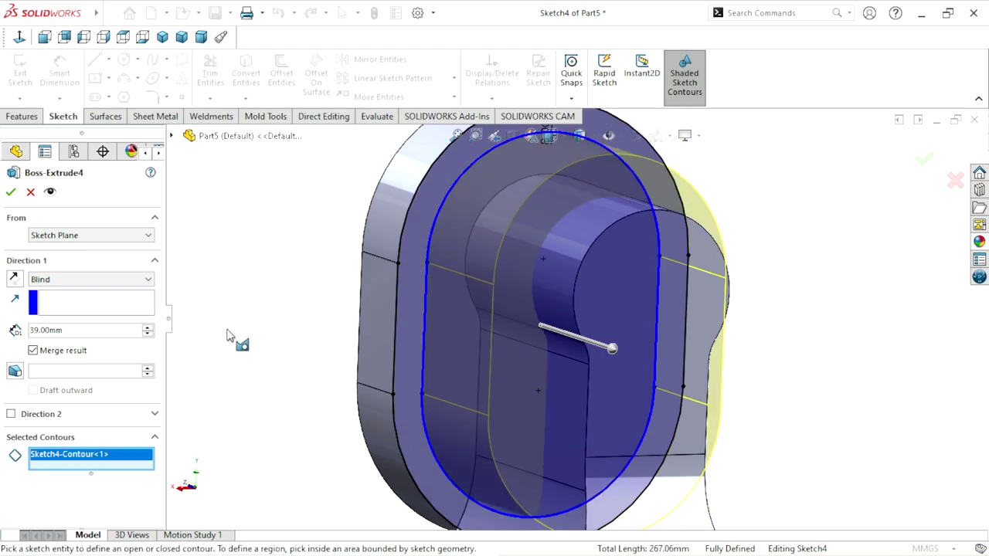
click(10, 194)
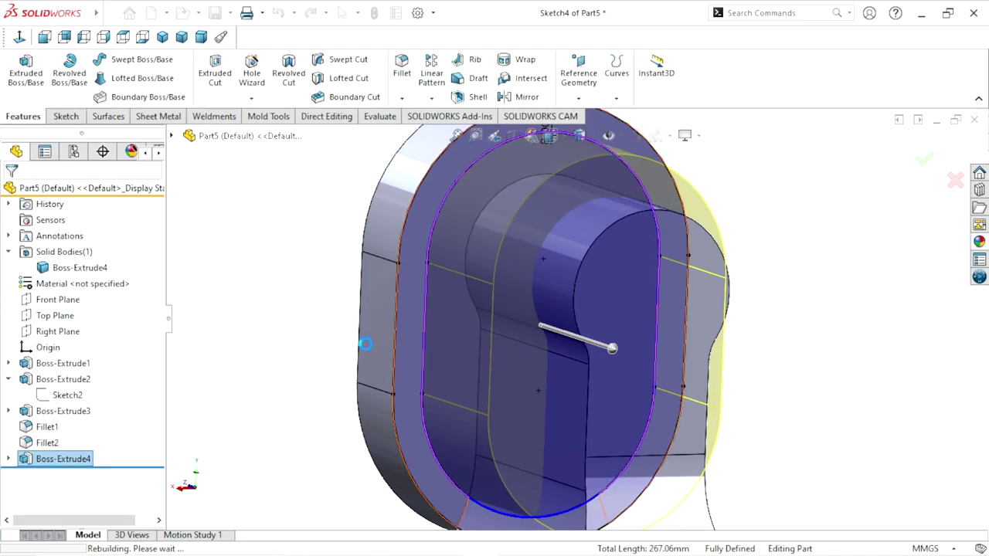
Step: Orbit the part from several sides to inspect the stepped raised ring
mouse_move(710, 281)
middle_down()
mouse_move(592, 275)
mouse_move(515, 338)
mouse_move(382, 312)
mouse_move(302, 342)
middle_up()
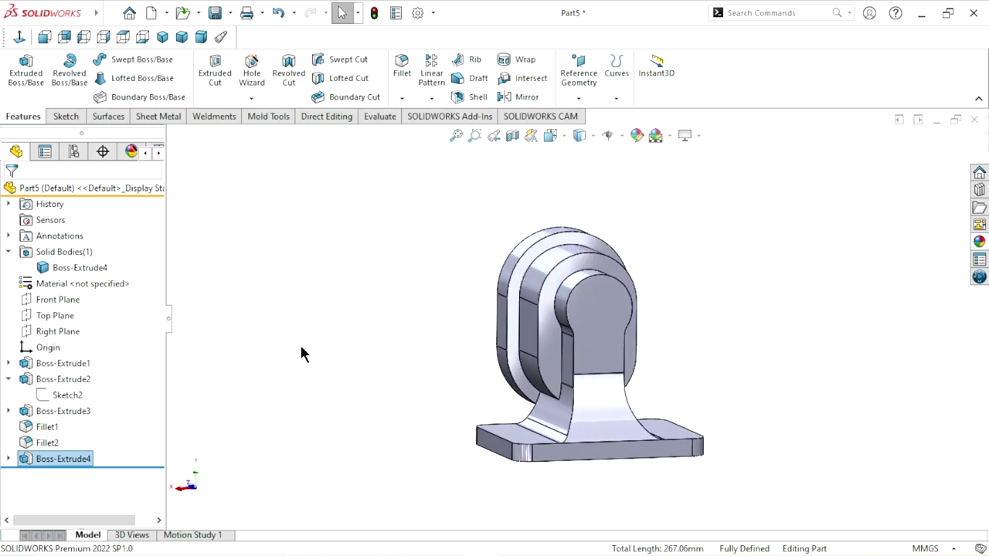
mouse_move(547, 402)
middle_down()
mouse_move(711, 315)
mouse_move(703, 312)
middle_up()
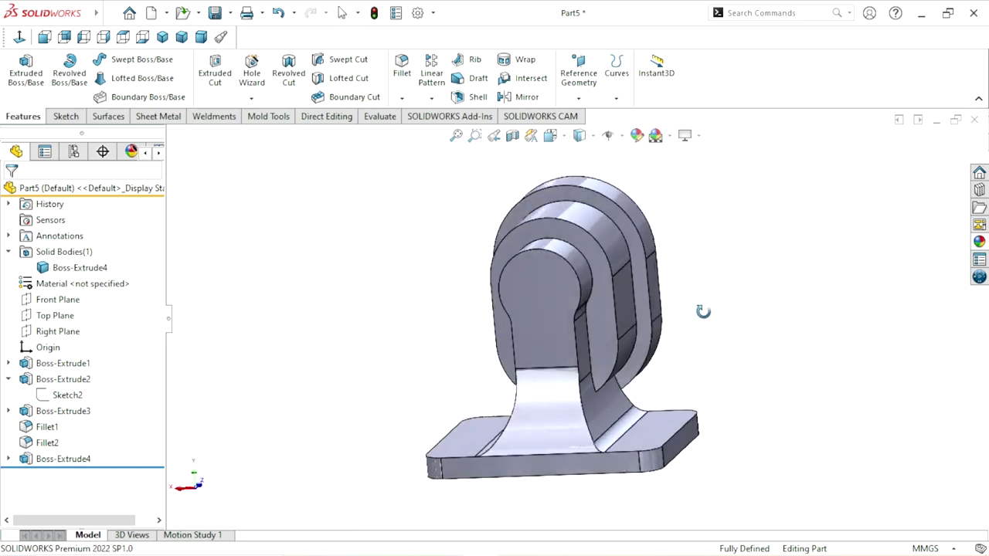
click(537, 288)
click(753, 324)
scroll(685, 348, up, 3)
middle_drag(684, 349, 631, 407)
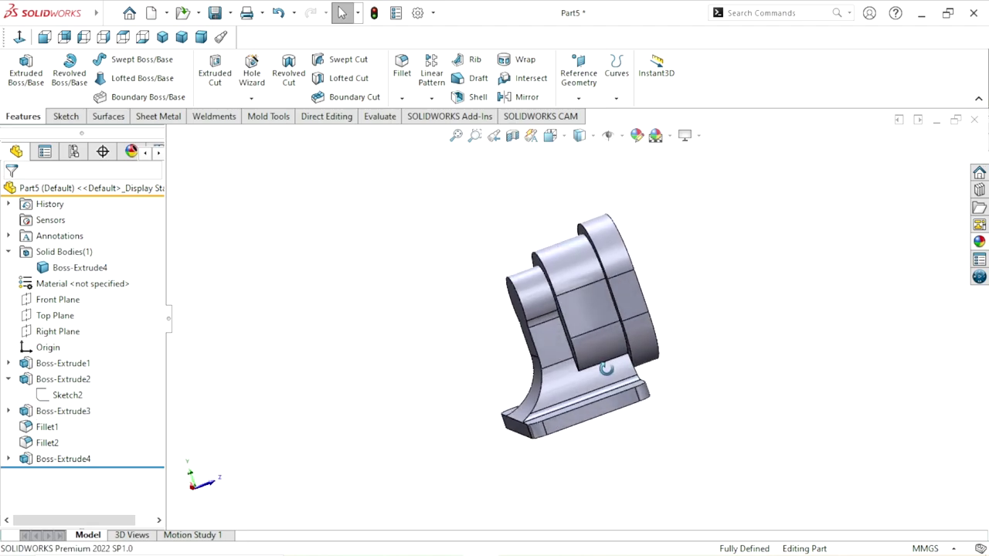
scroll(631, 407, up, 3)
scroll(635, 340, down, 4)
scroll(605, 345, up, 1)
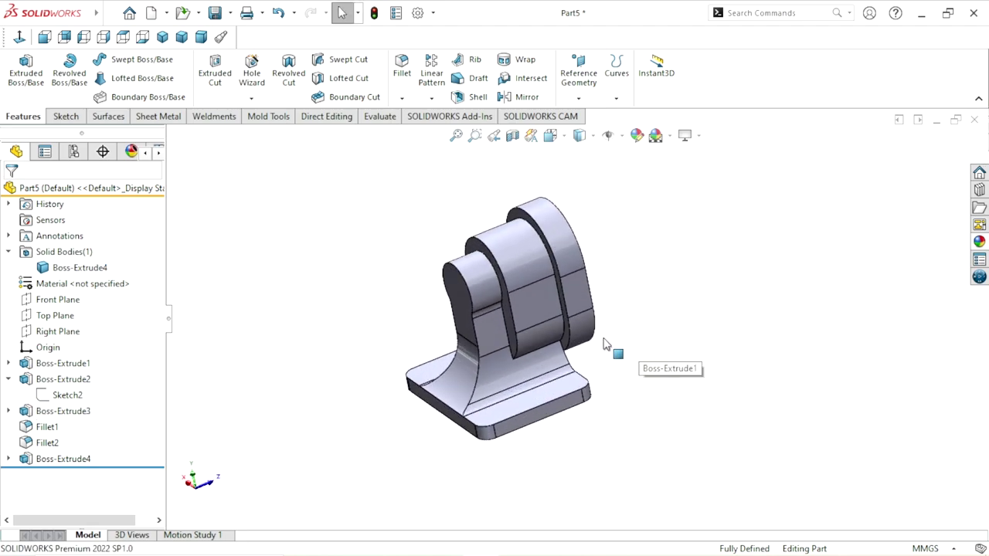
mouse_move(570, 260)
middle_down()
mouse_move(416, 405)
mouse_move(635, 448)
mouse_move(963, 357)
middle_up()
Step: Apply the Metal > Iron cast iron appearance to the whole Part5 body
click(979, 242)
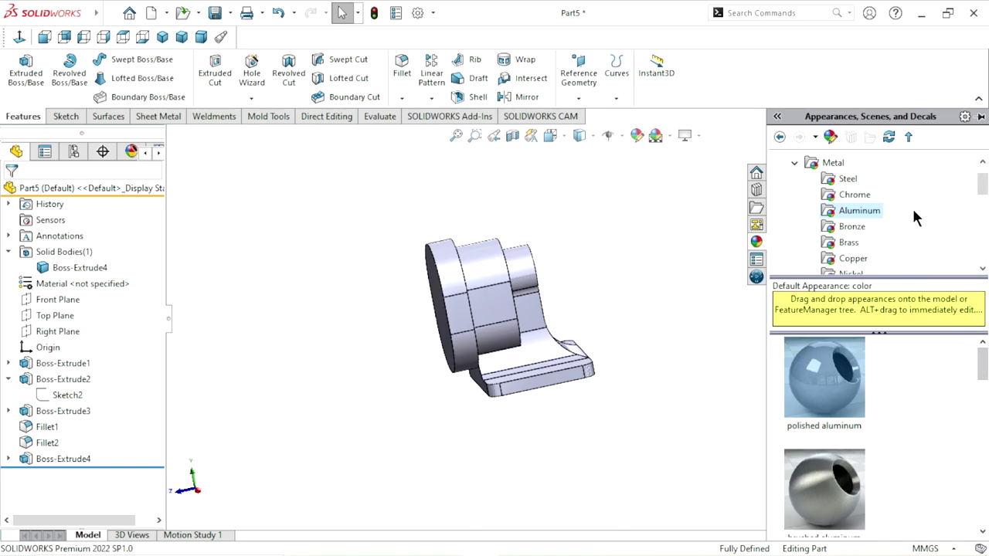
double_click(833, 163)
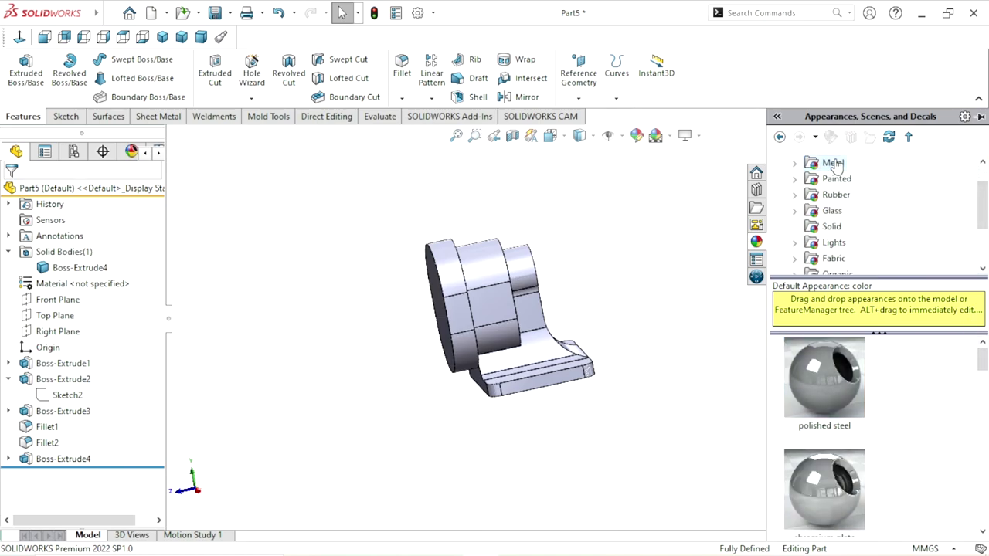
double_click(833, 163)
drag(983, 185, 983, 209)
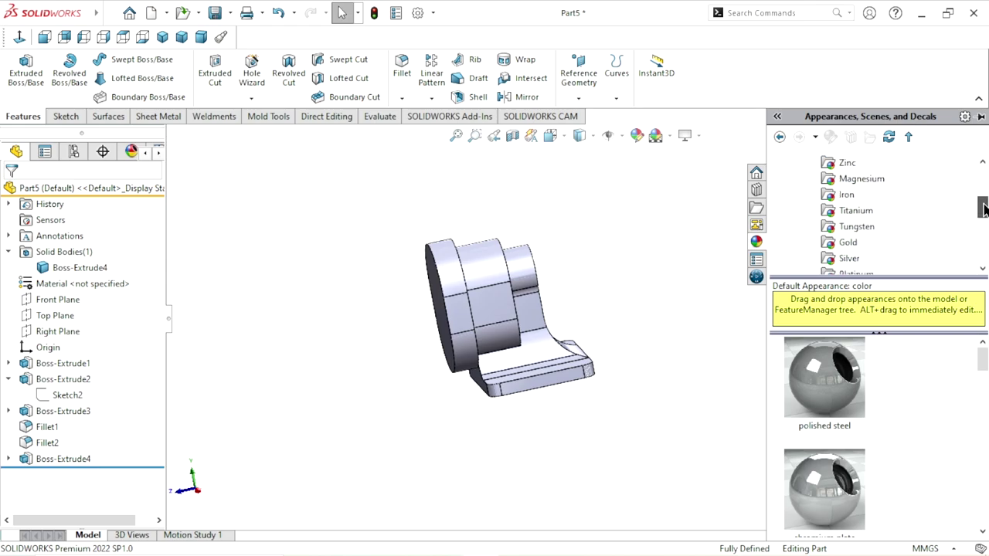
click(845, 196)
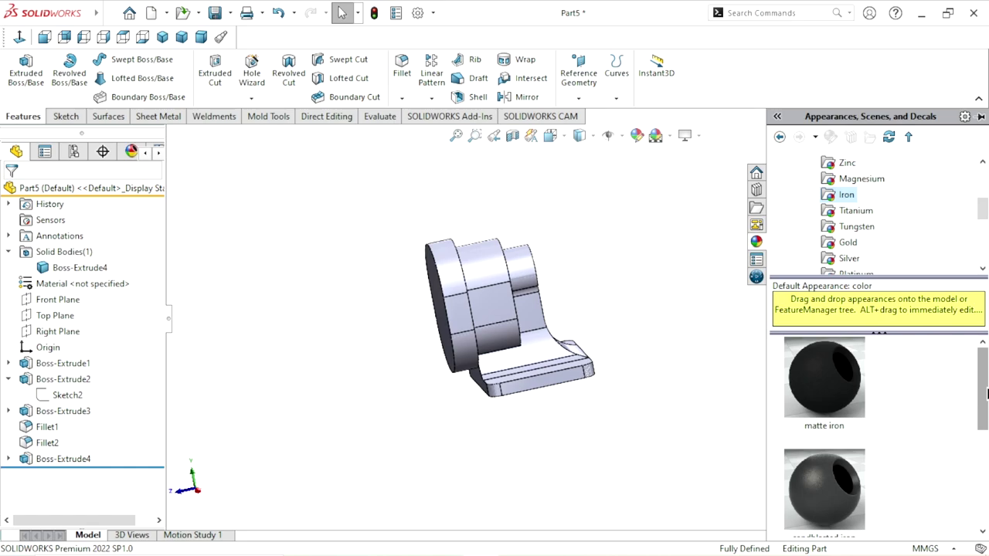
mouse_move(981, 387)
mouse_down()
mouse_move(981, 369)
mouse_move(981, 471)
mouse_up()
drag(826, 386, 573, 343)
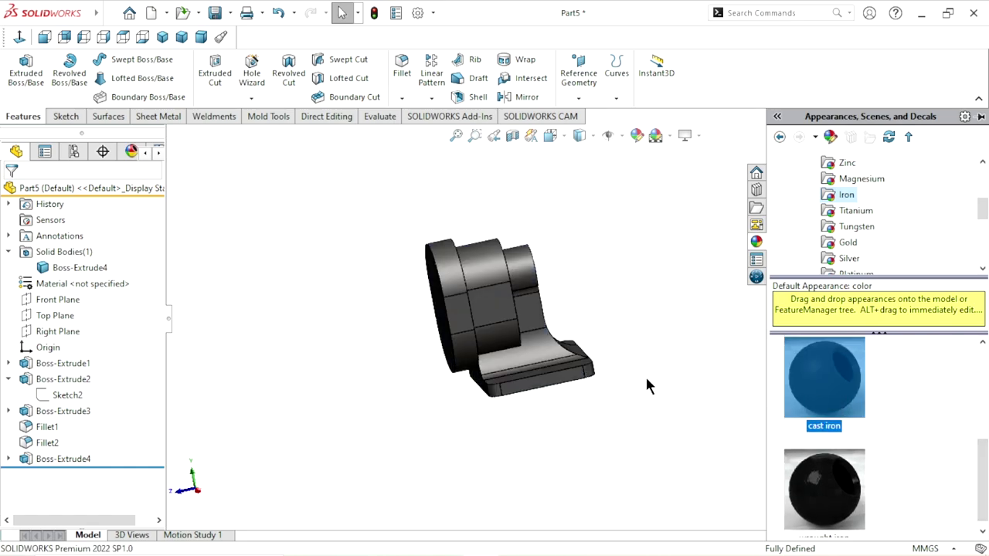
middle_drag(574, 331, 660, 315)
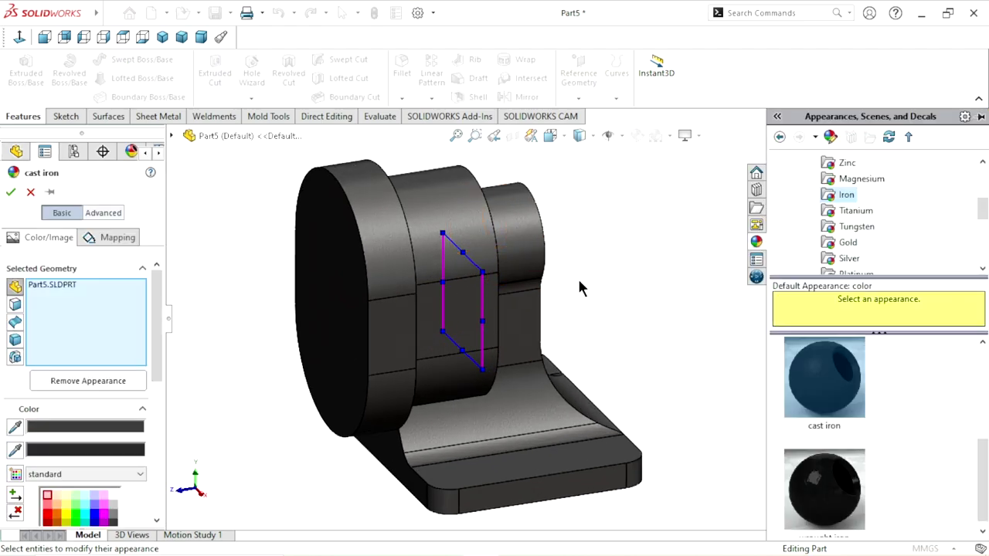
Step: Recolour the cast iron appearance to RGB 0, 236, 236 and confirm it
mouse_move(580, 287)
middle_down()
mouse_move(608, 210)
mouse_move(601, 295)
middle_up()
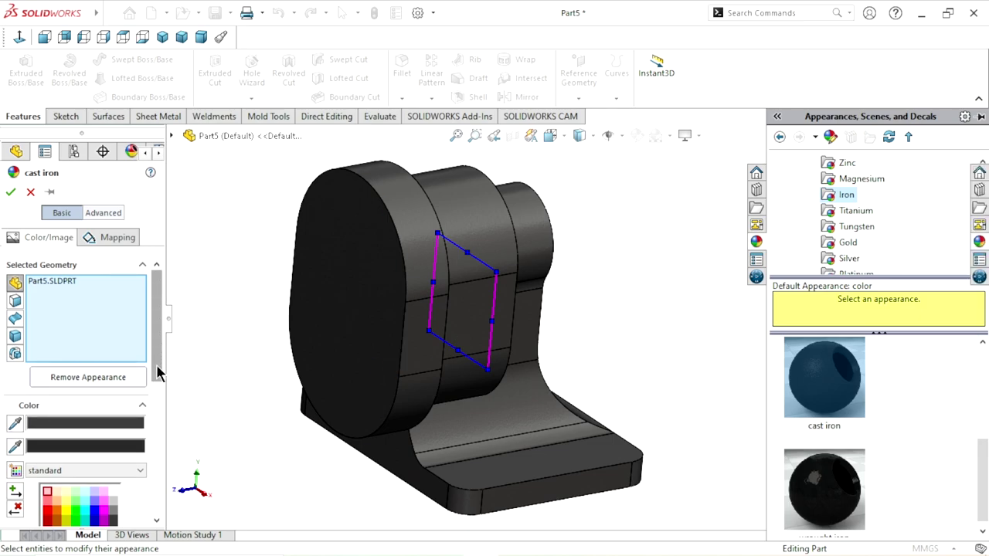
drag(156, 364, 159, 472)
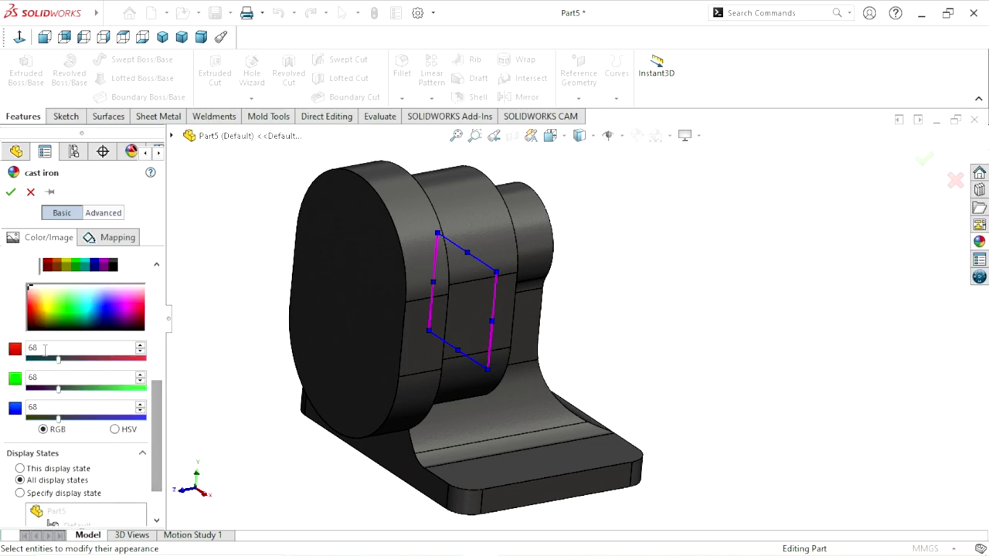
double_click(33, 348)
text(0)
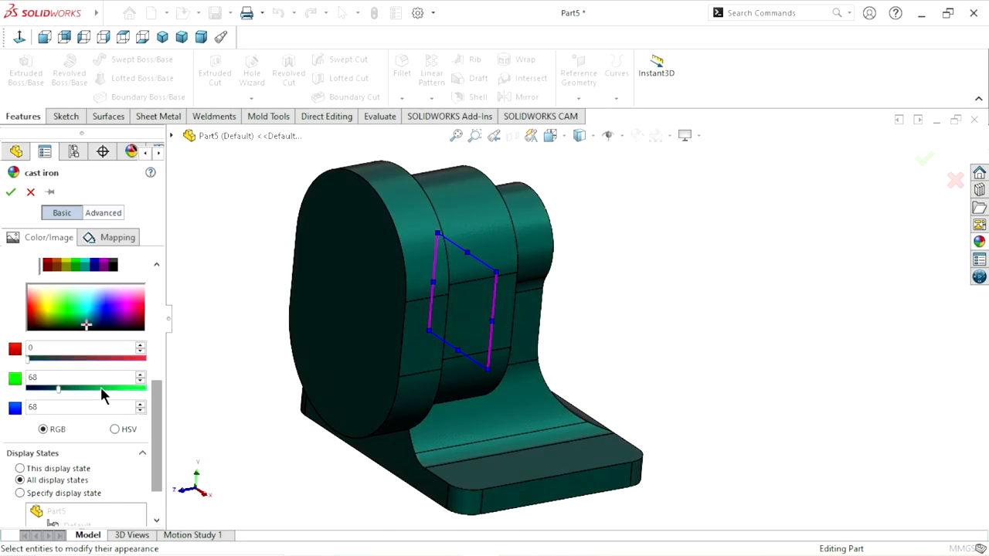
double_click(32, 377)
text(236)
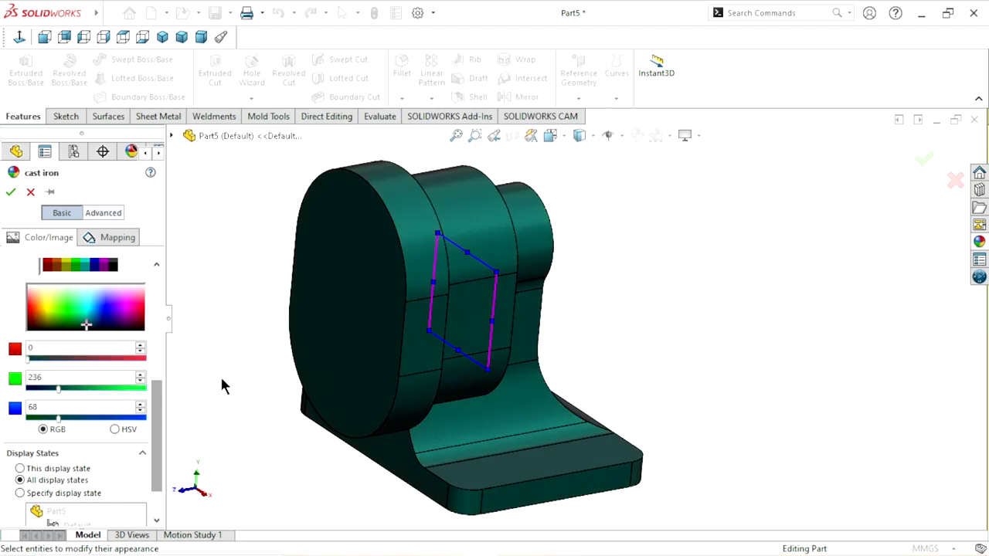
key(Return)
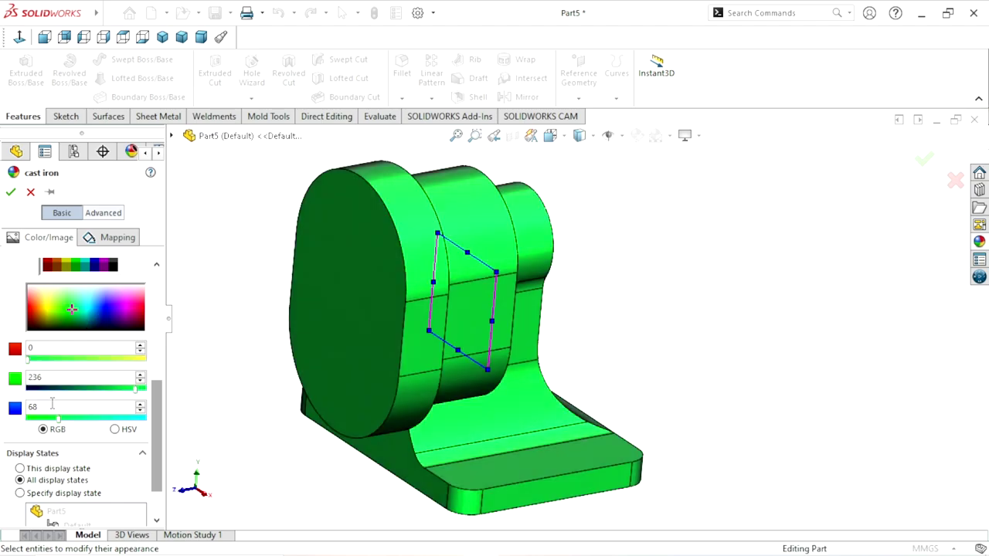
double_click(52, 404)
text(236)
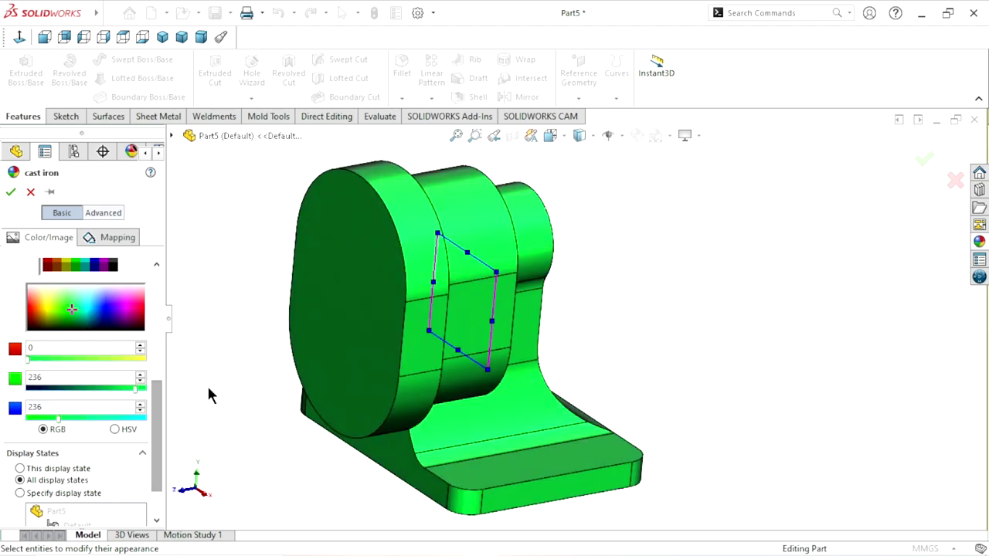
key(Return)
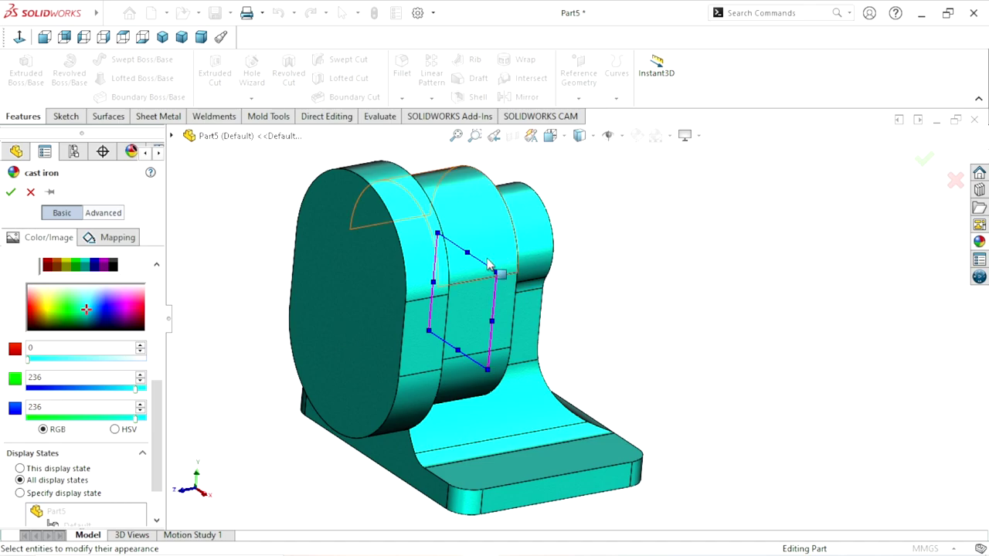
drag(498, 273, 559, 228)
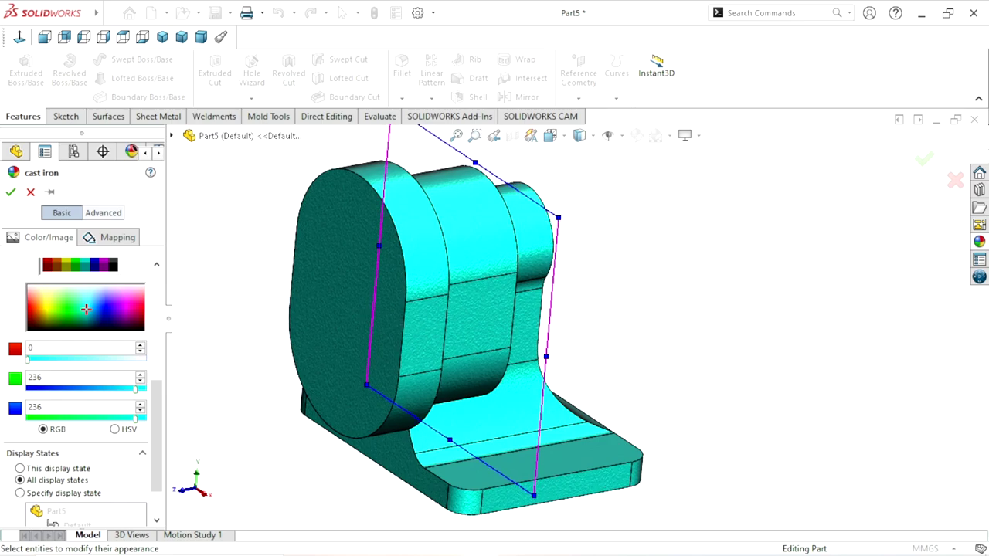
click(29, 192)
Step: Start a new sketch on the front lug's rounded face, viewed normal to it
scroll(556, 328, up, 4)
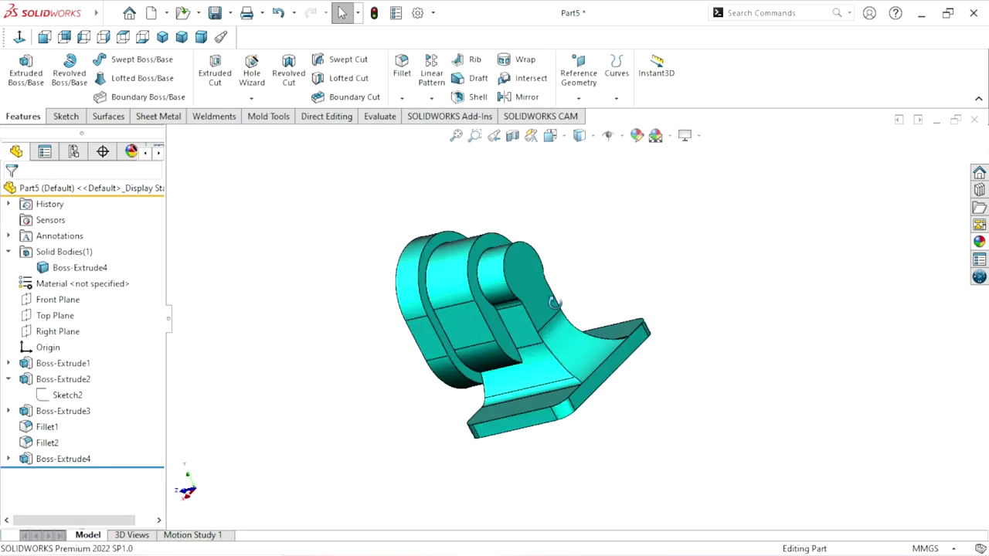
middle_drag(557, 329, 497, 288)
click(496, 287)
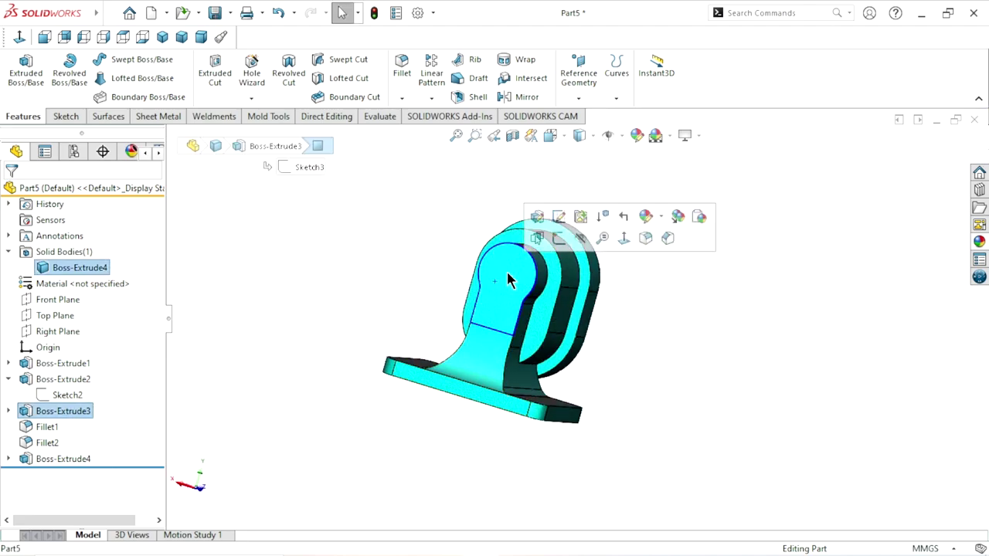
click(559, 237)
click(19, 38)
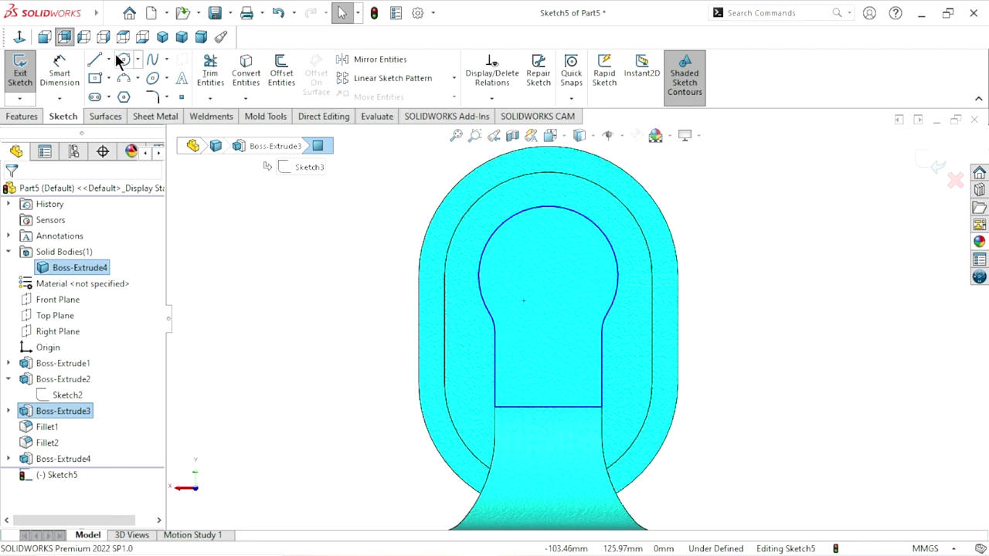
Step: Draw two concentric circles centred on the lug's arc centre
click(123, 59)
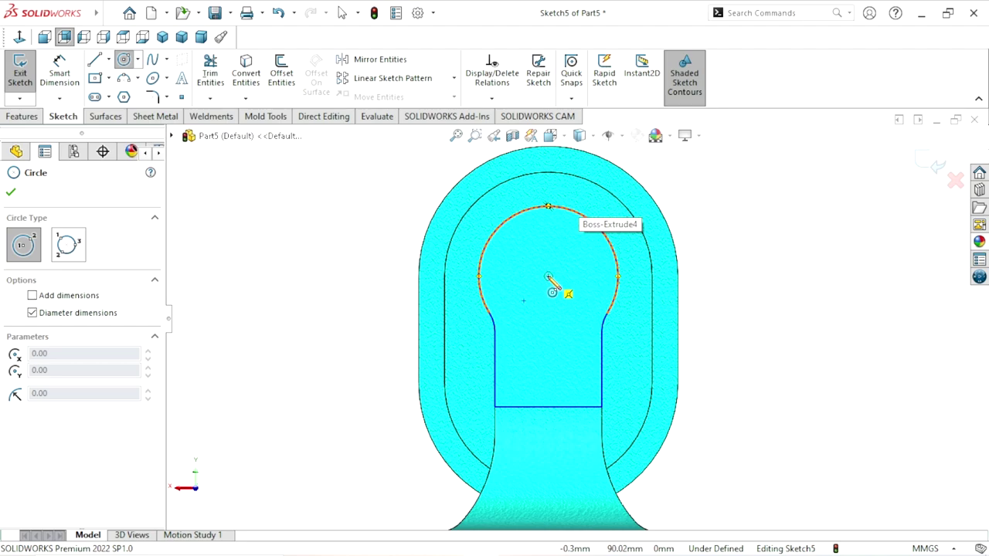
click(548, 276)
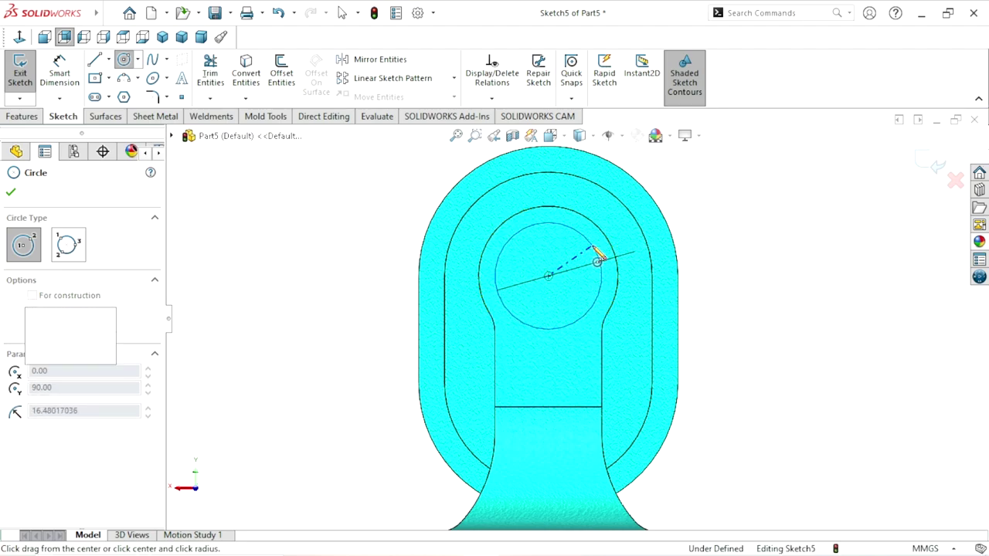
click(596, 259)
click(547, 275)
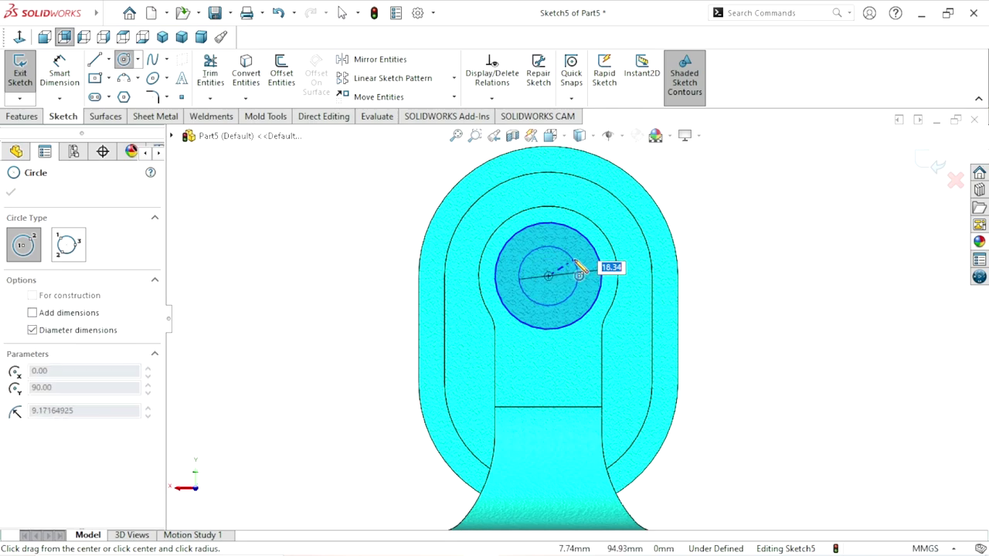
click(577, 263)
Step: Dimension the outer circle Ø28 and the inner circle Ø17
click(68, 86)
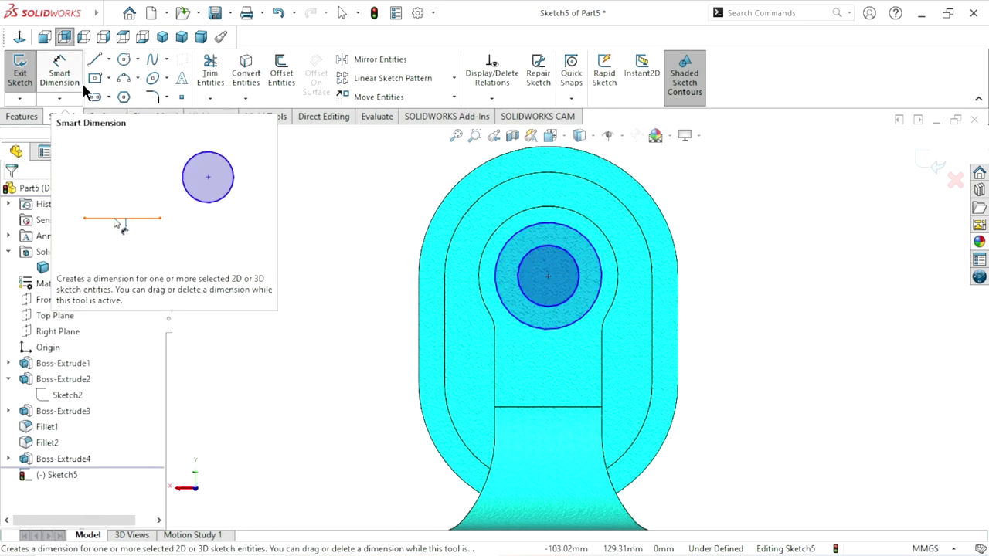
click(604, 273)
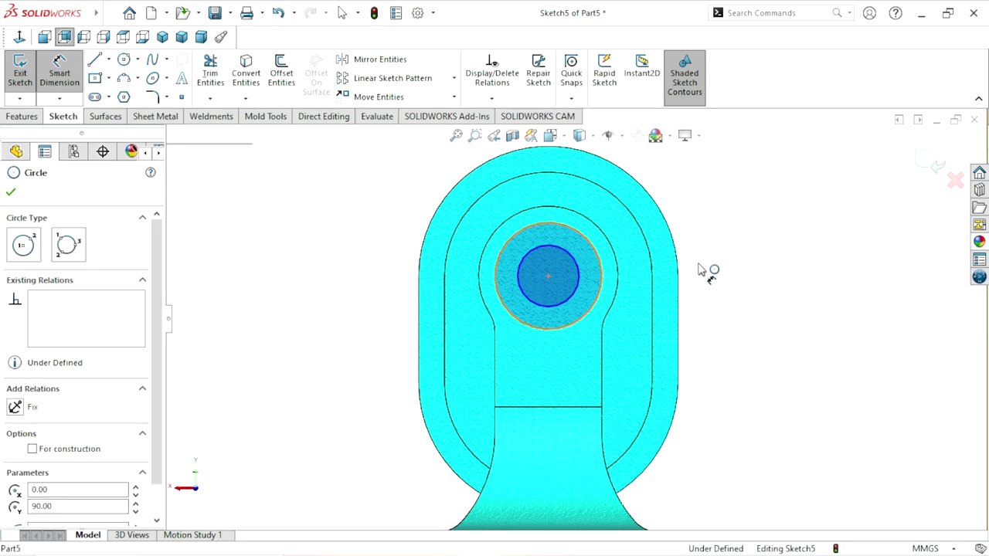
click(700, 271)
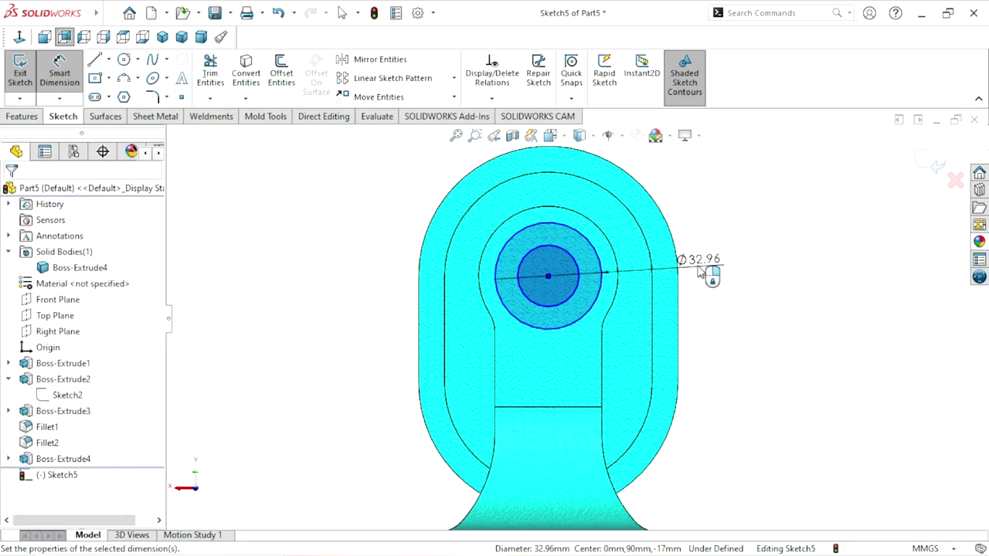
text(28)
click(636, 246)
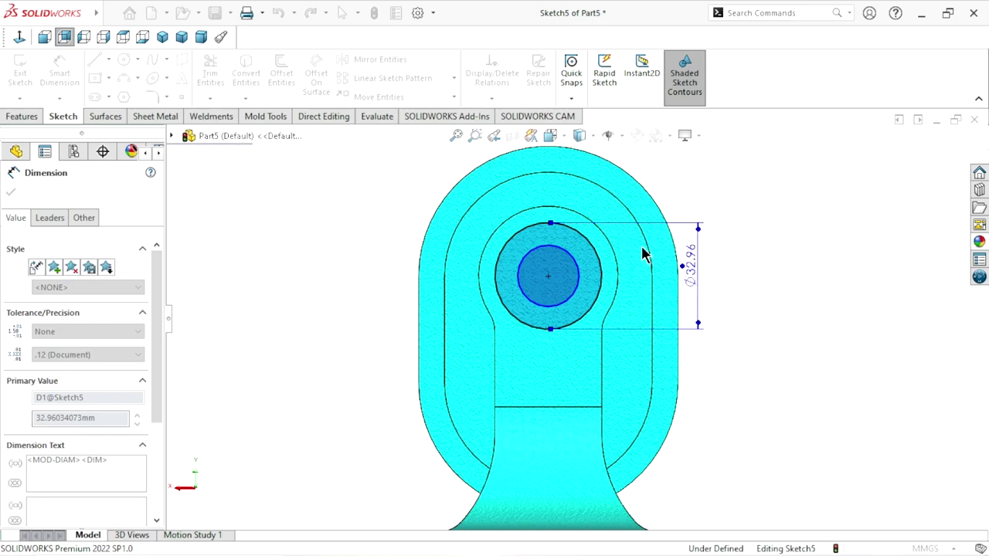
click(581, 278)
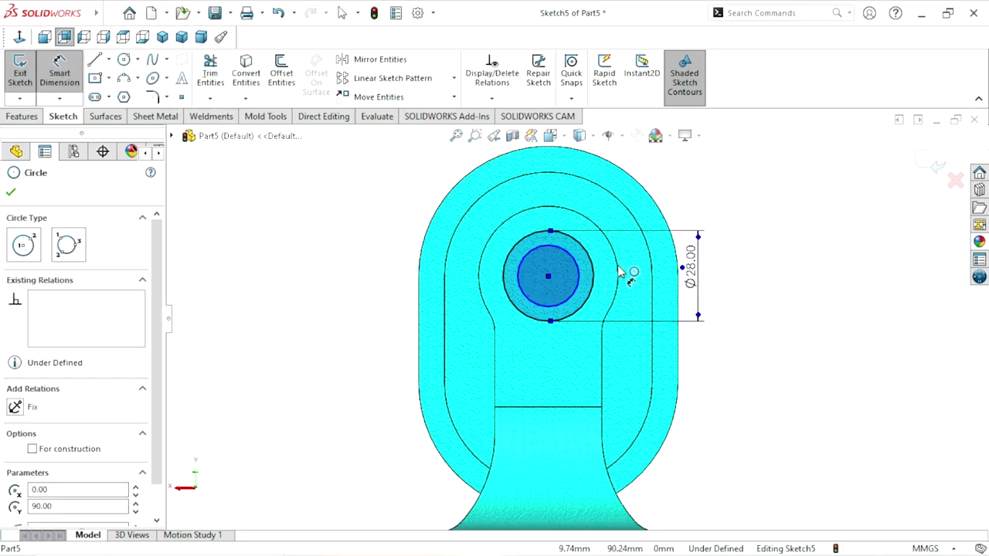
click(635, 277)
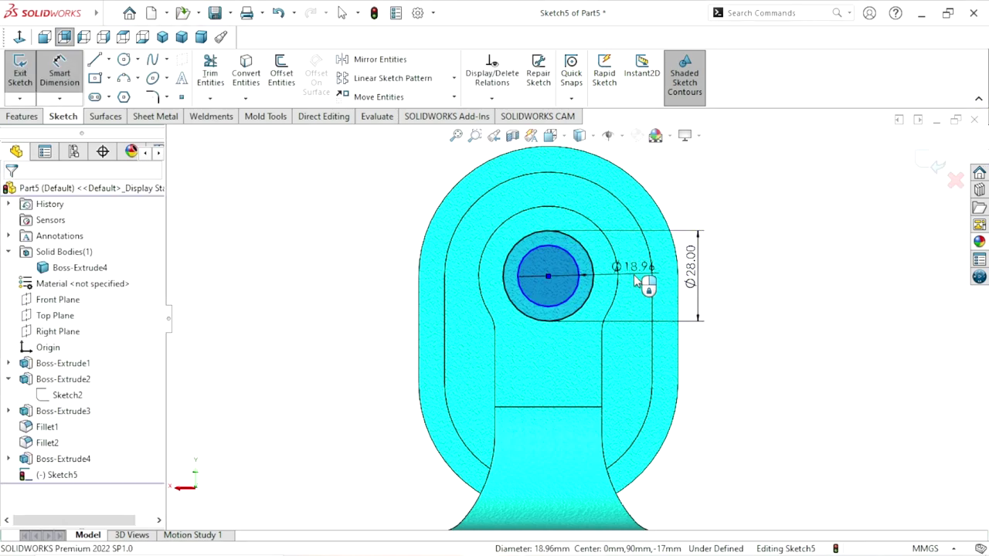
text(17)
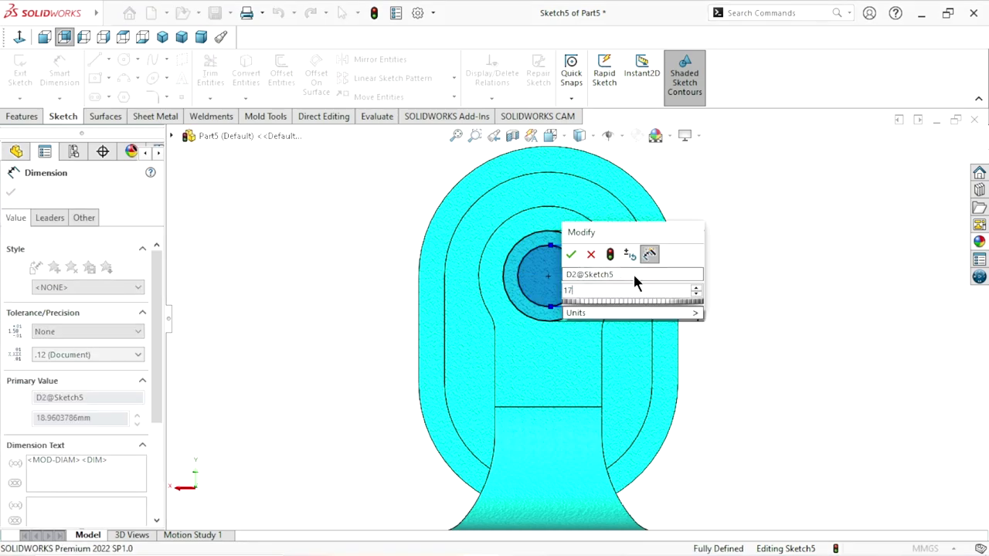
click(571, 254)
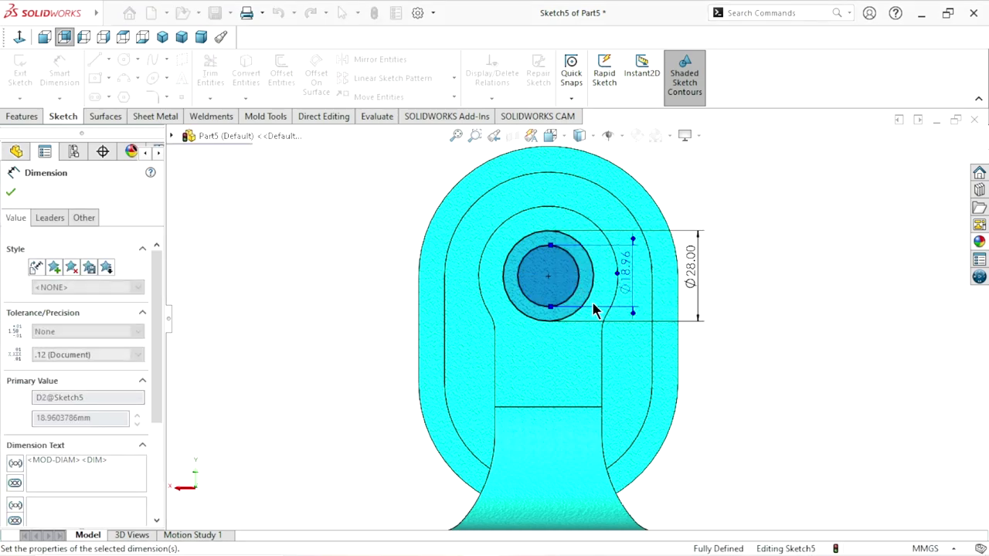
scroll(596, 328, up, 3)
scroll(594, 319, down, 3)
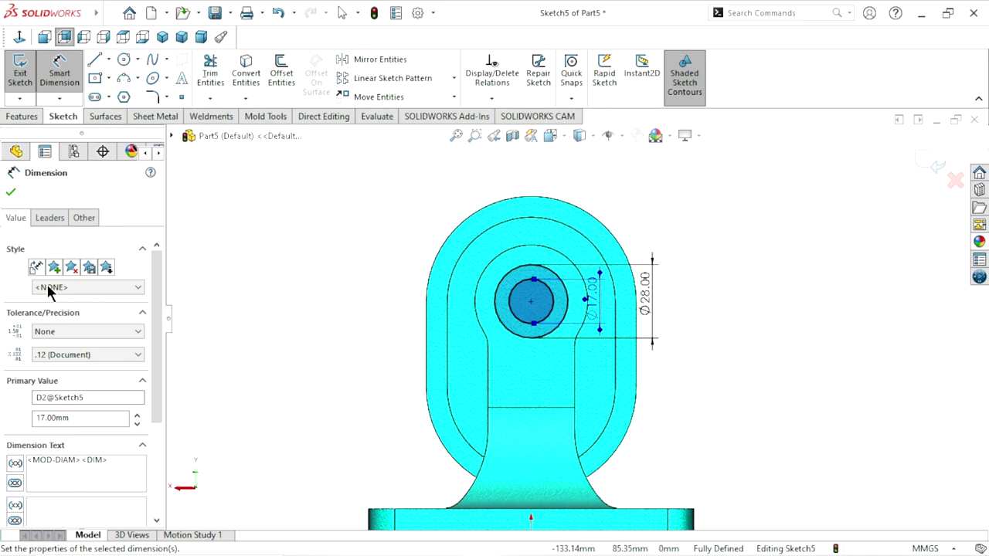
click(11, 192)
Step: Orbit the part to view the finished Sketch5 in 3D
scroll(586, 349, up, 2)
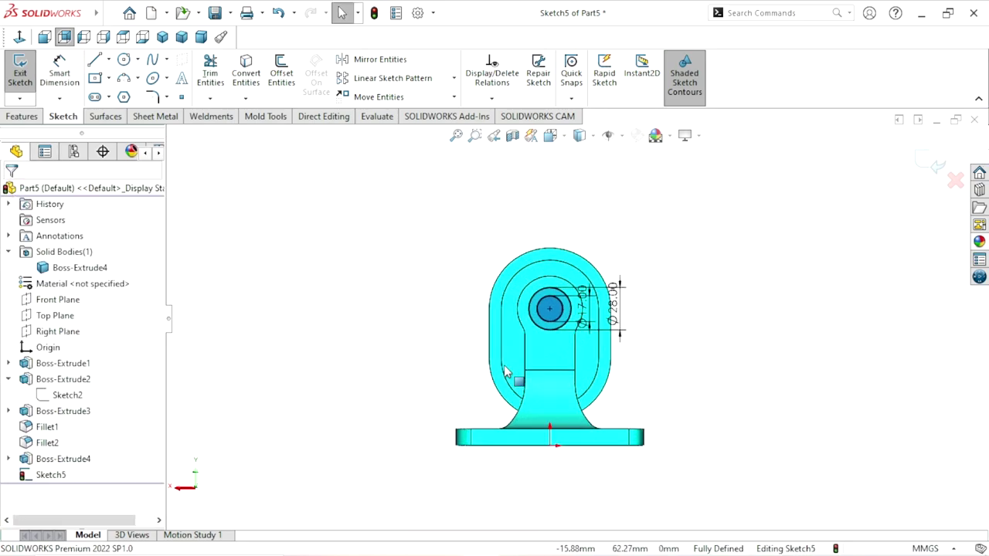
middle_drag(585, 349, 613, 352)
scroll(599, 308, down, 3)
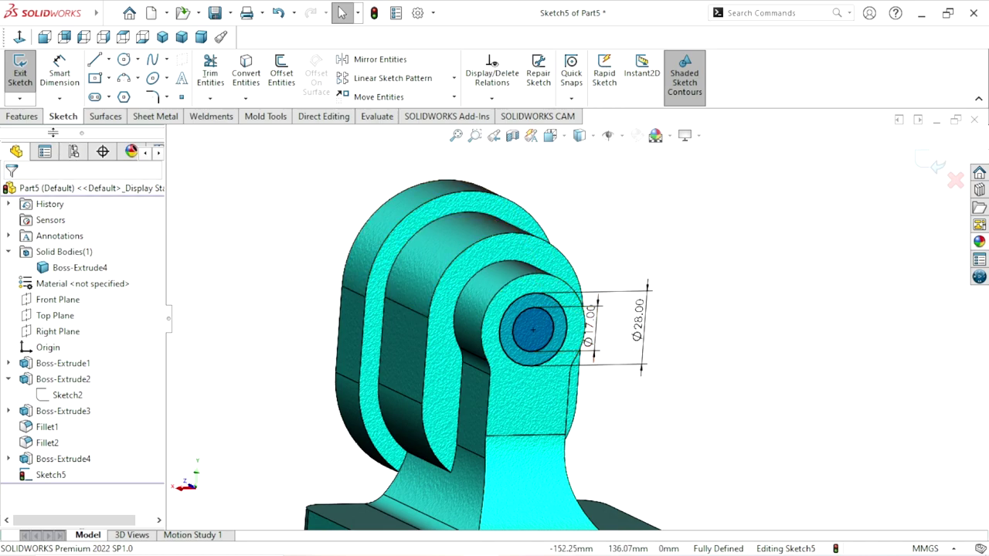
click(21, 116)
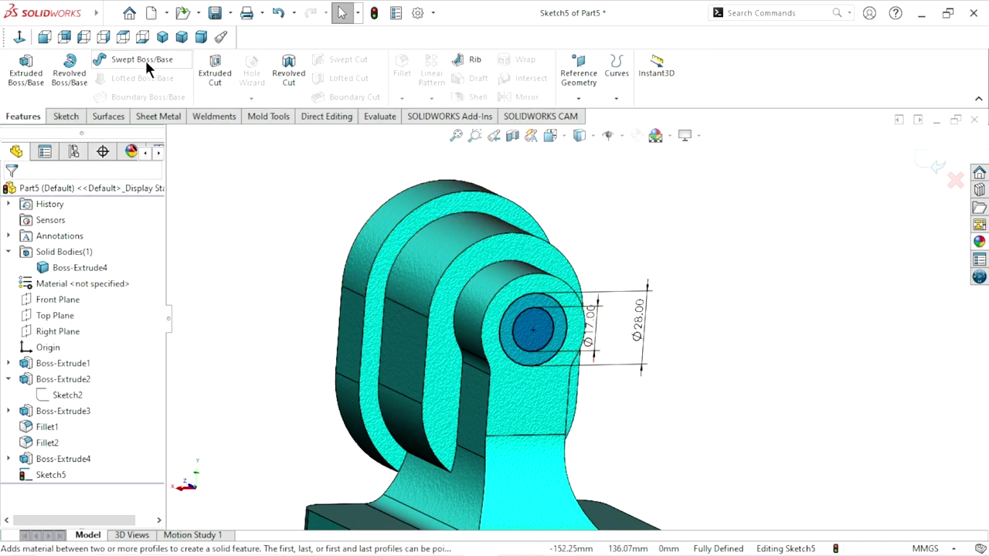
Step: Extrude-cut the inner Ø17 circle Through All to bore a hole through the lug
click(215, 73)
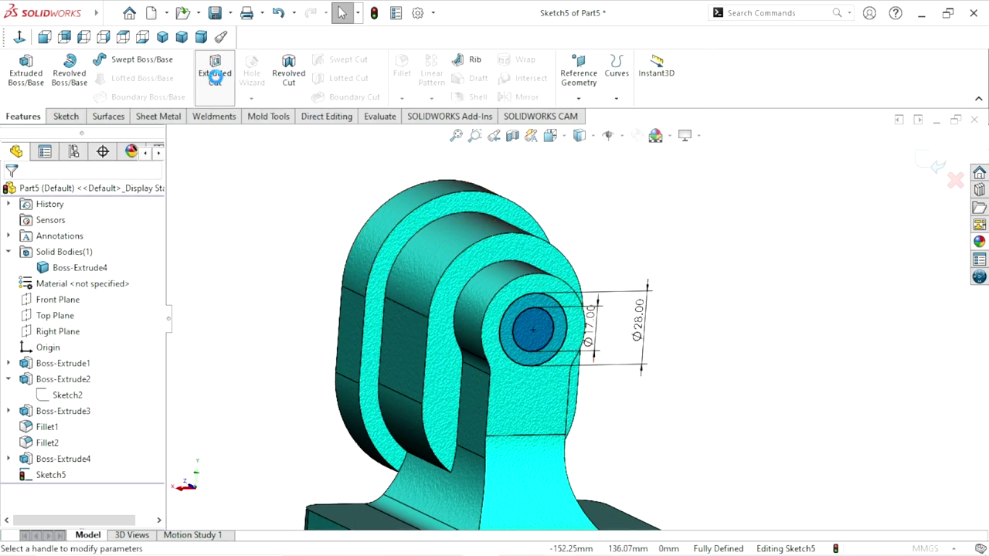
click(217, 74)
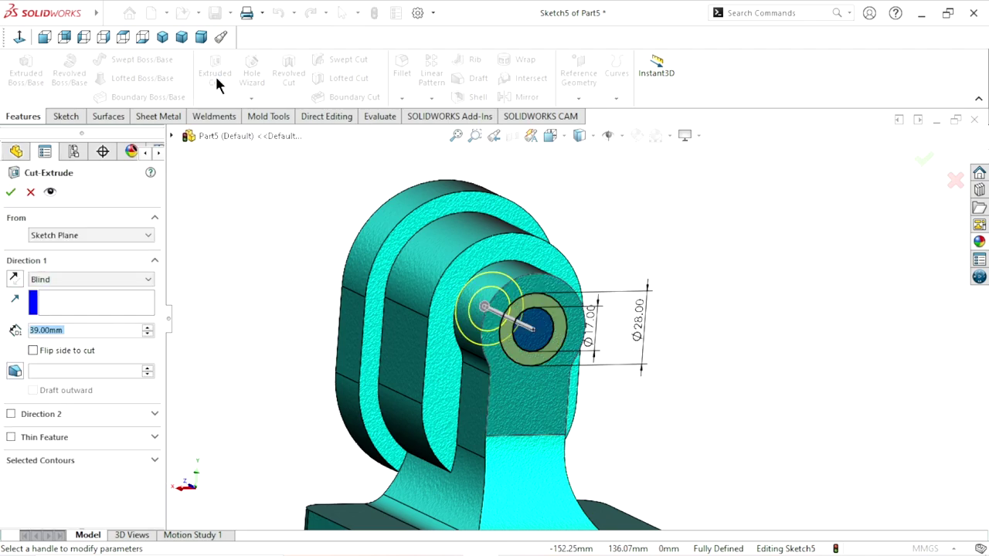
click(82, 460)
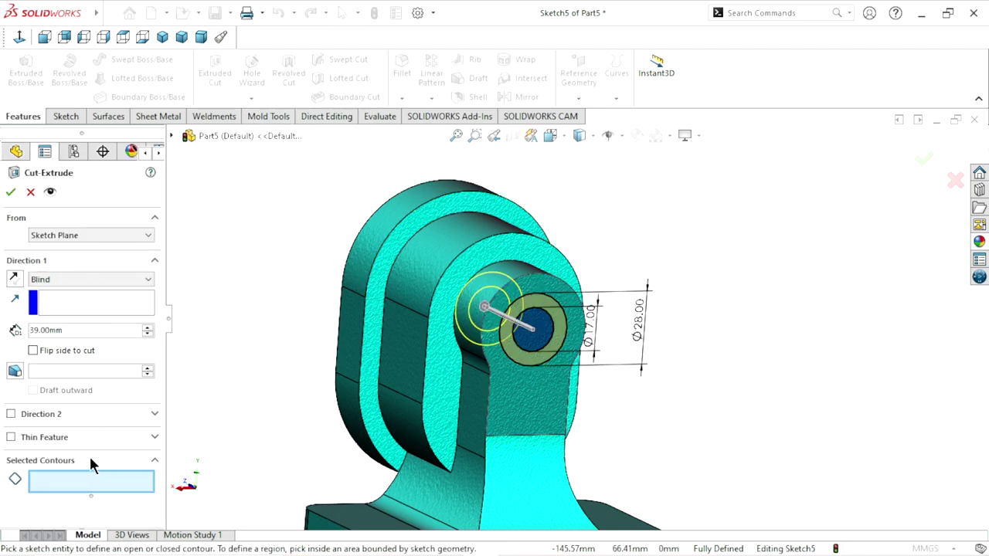
click(516, 349)
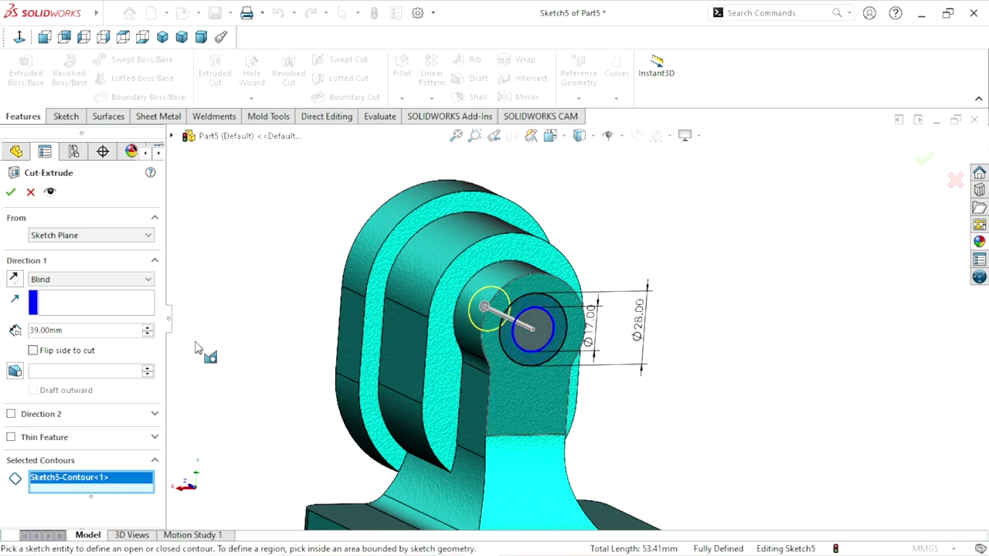
click(84, 279)
click(78, 301)
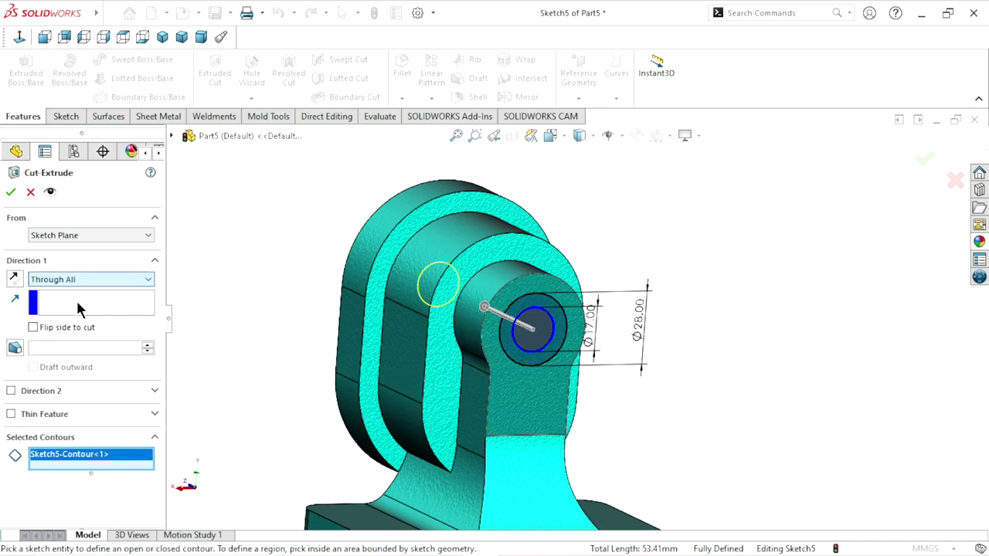
click(10, 192)
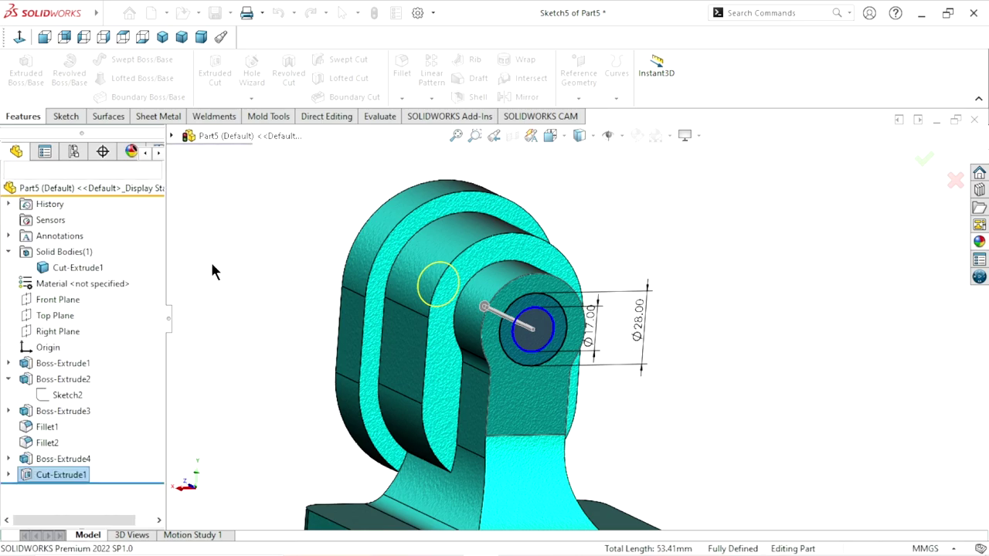
mouse_move(315, 312)
middle_down()
mouse_move(401, 313)
mouse_move(349, 329)
mouse_move(476, 311)
middle_up()
mouse_move(602, 272)
middle_down()
mouse_move(592, 309)
mouse_move(513, 346)
middle_up()
key(Escape)
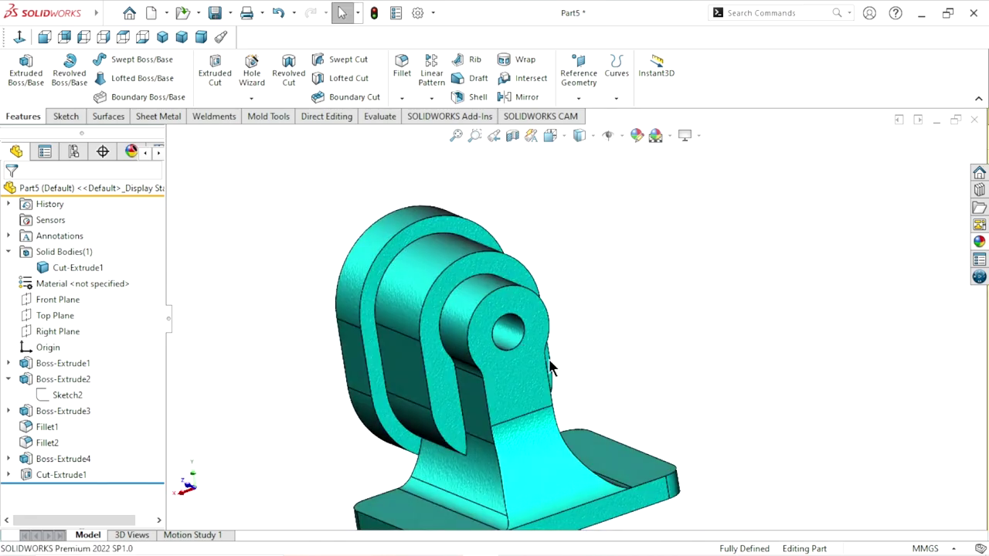
Step: Start a second extruded cut from Sketch5 using only the ring-shaped contour
click(9, 475)
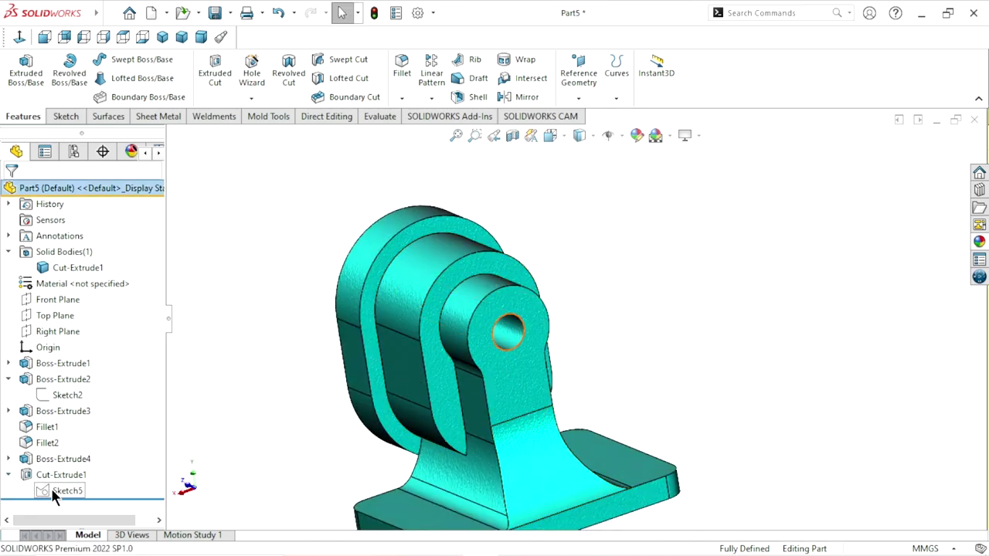
click(51, 488)
click(215, 78)
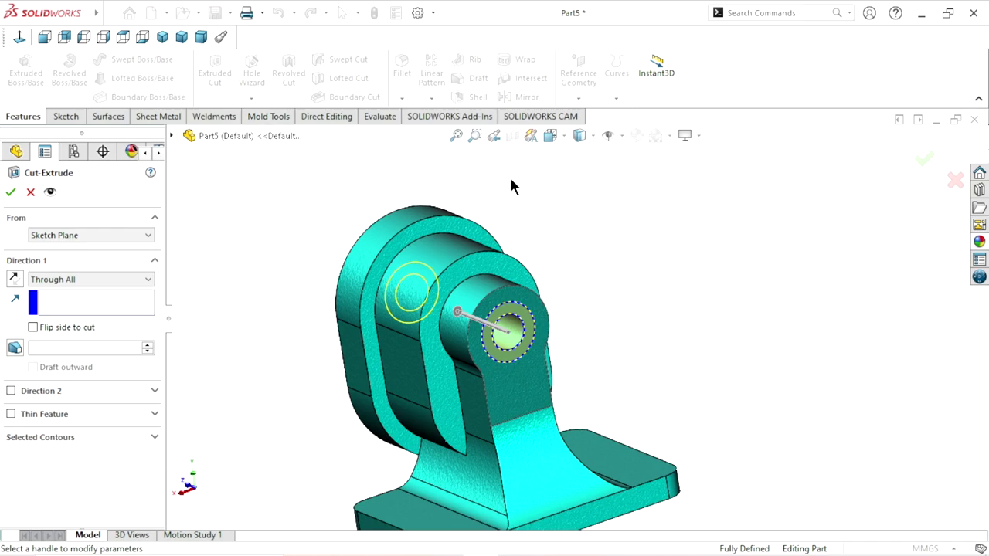
scroll(533, 357, down, 1)
scroll(525, 356, down, 1)
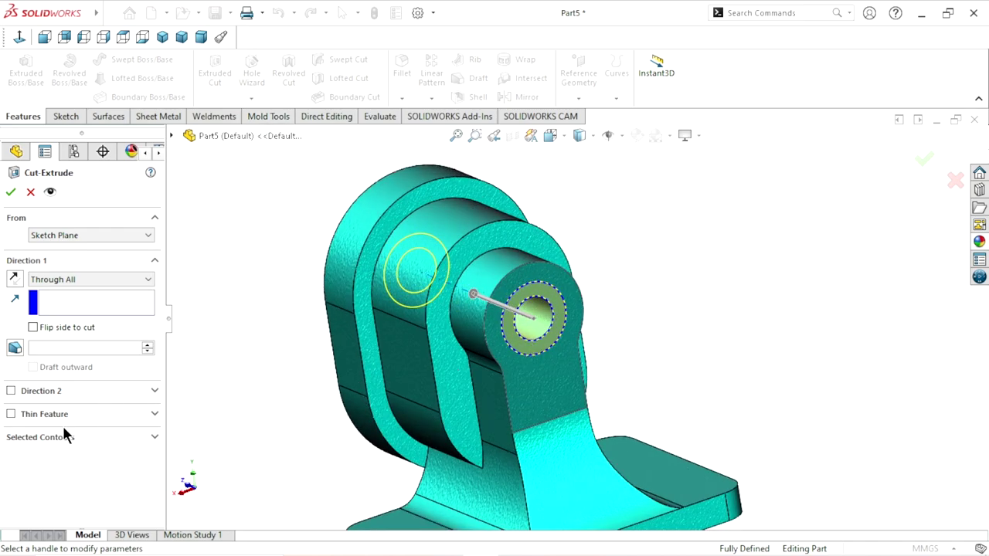
click(85, 436)
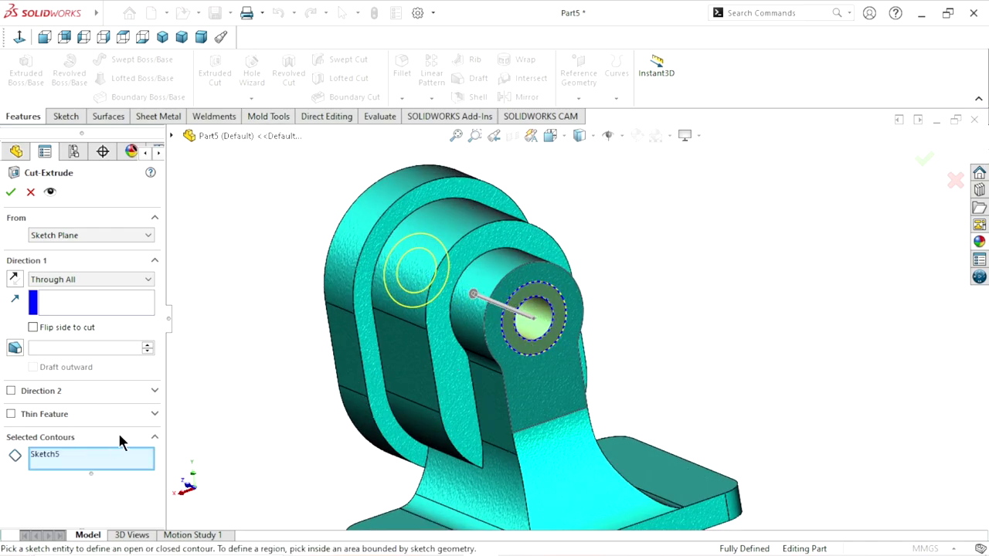
click(533, 360)
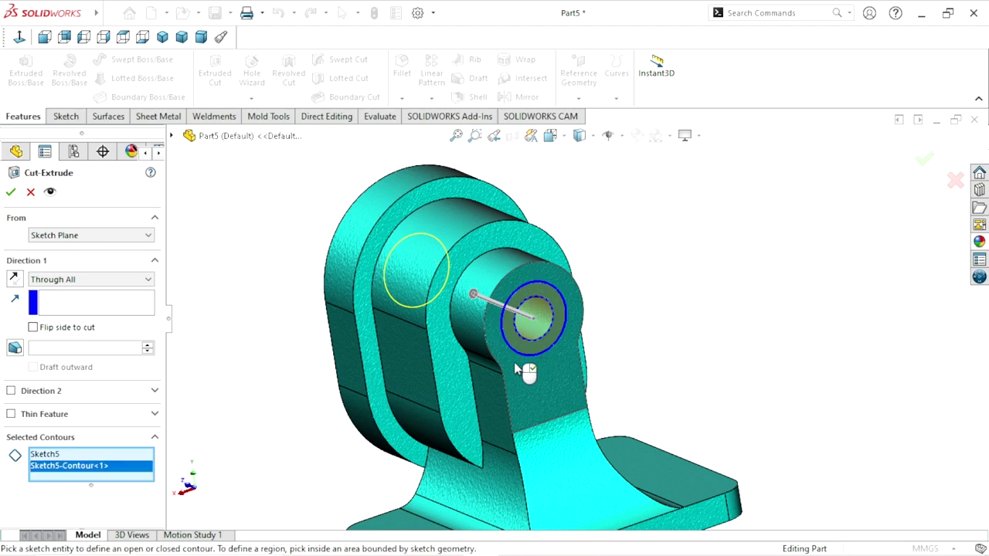
right_click(69, 462)
click(81, 483)
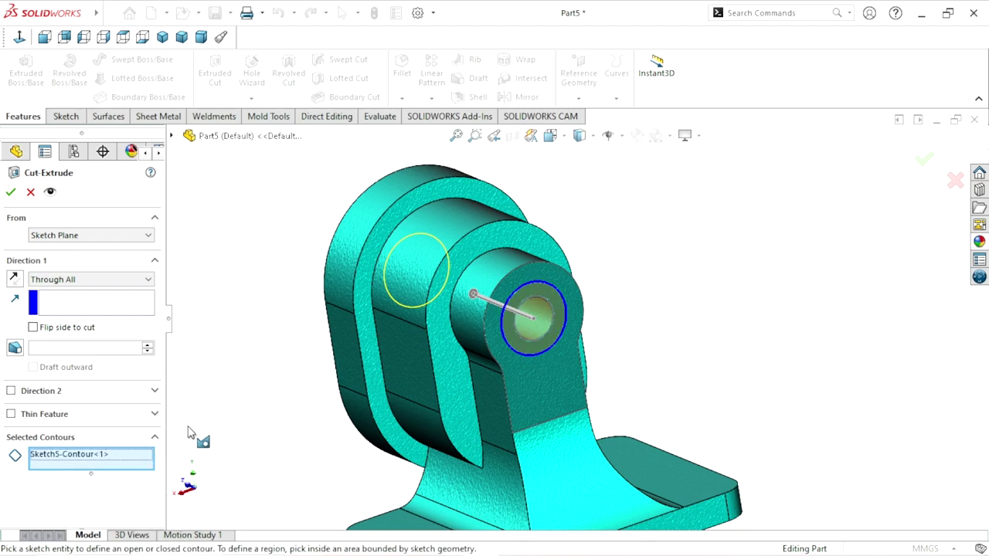
Step: Set the cut Blind to 14 mm deep and accept the pocket
click(72, 282)
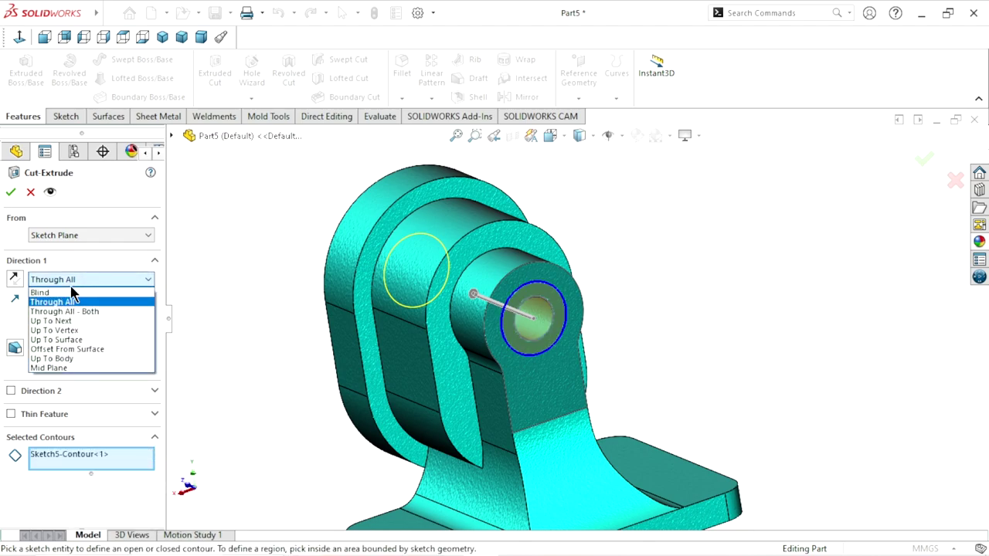
click(67, 293)
click(88, 332)
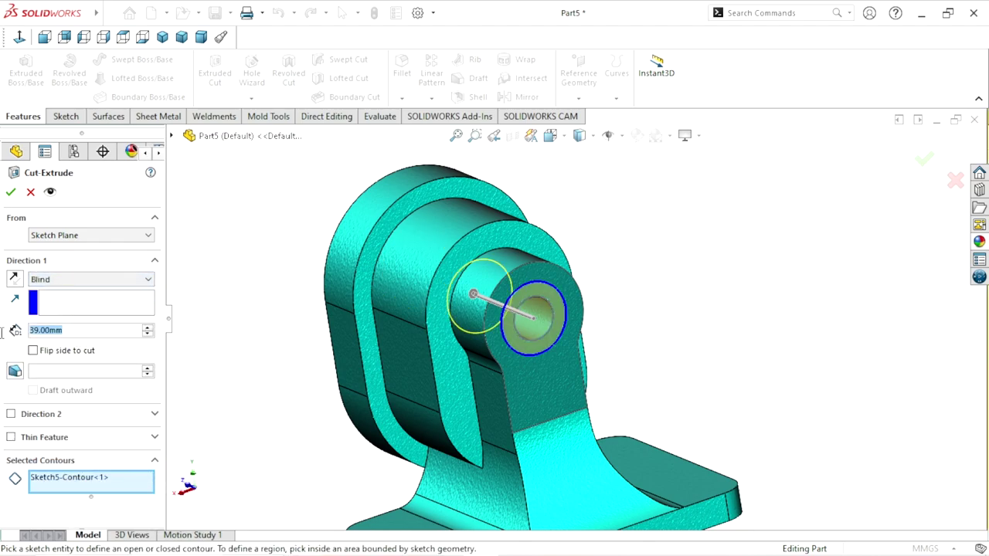
text(14)
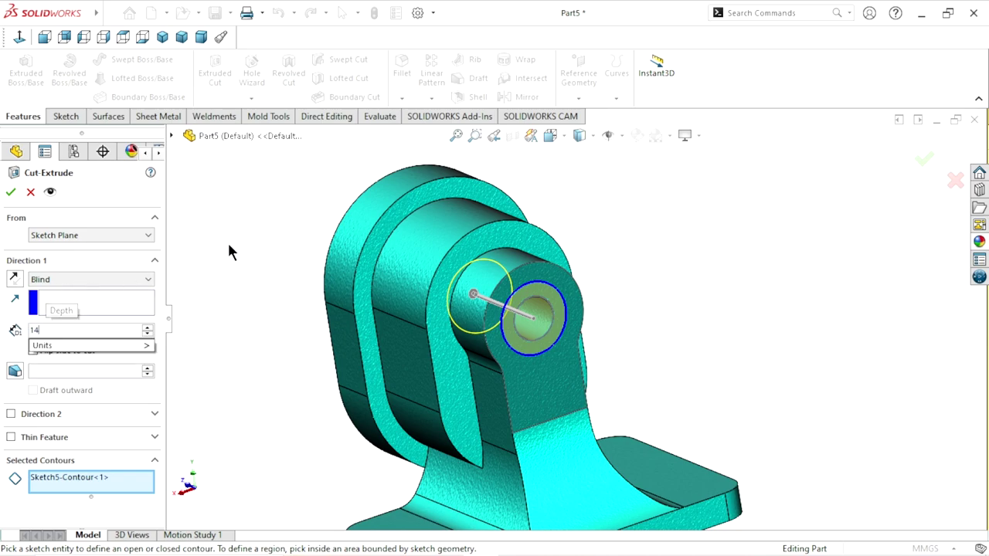
key(Return)
click(10, 193)
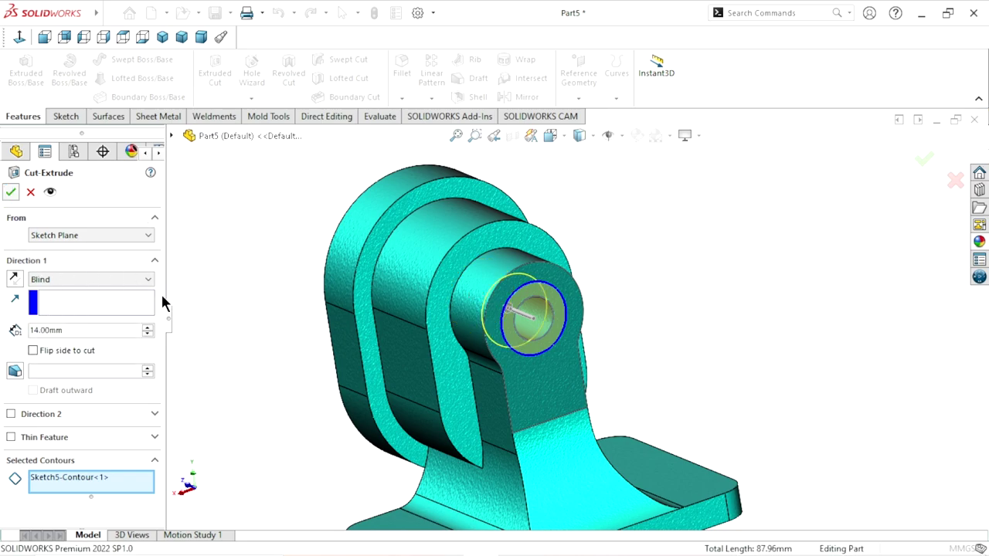
scroll(533, 313, down, 2)
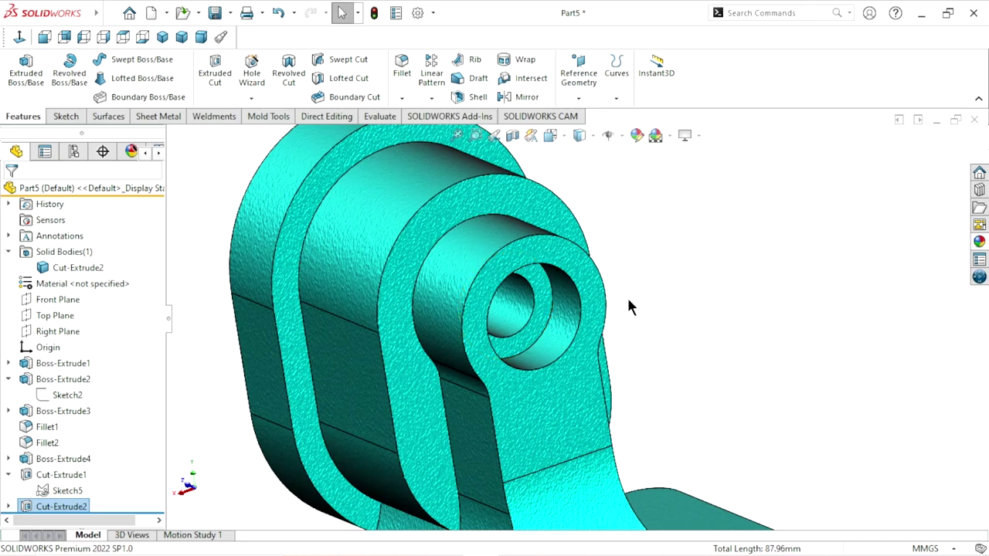
Step: Orbit and zoom around the counterbored hole, then select Cut-Extrude1 and Cut-Extrude2 together
mouse_move(622, 311)
middle_down()
mouse_move(496, 303)
mouse_move(428, 338)
mouse_move(658, 362)
mouse_move(663, 374)
mouse_move(635, 376)
mouse_move(657, 383)
middle_up()
scroll(633, 363, up, 3)
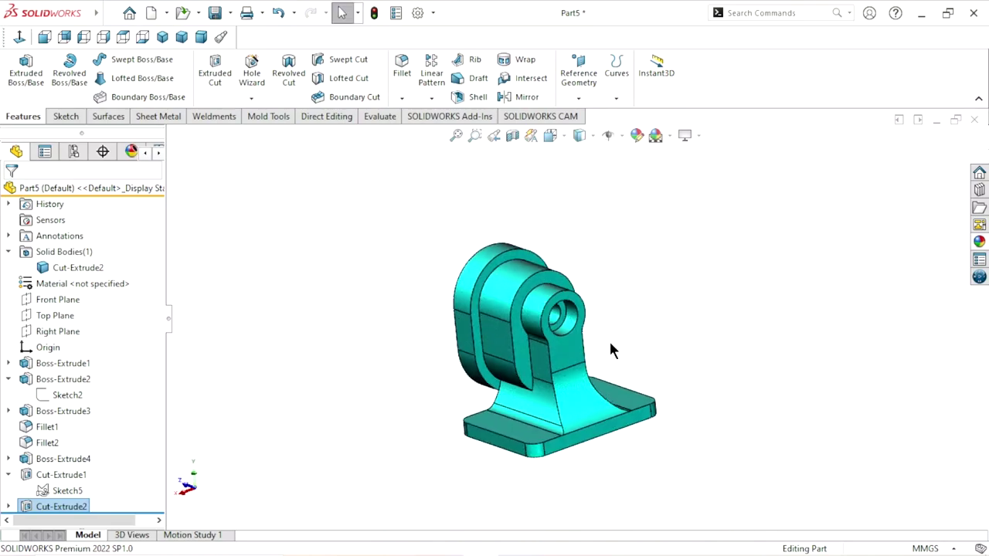
scroll(611, 332, down, 5)
scroll(618, 316, up, 3)
scroll(673, 280, down, 4)
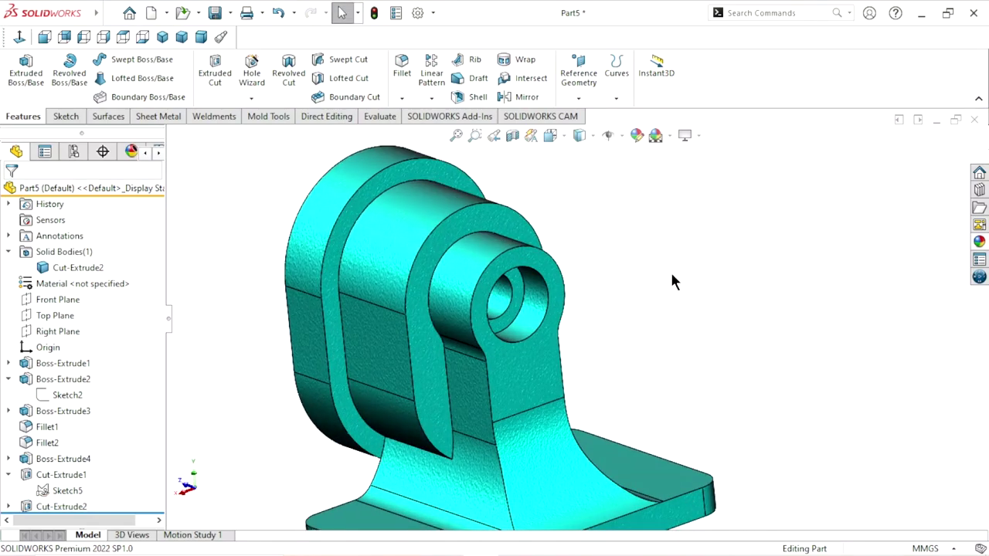
mouse_move(673, 280)
middle_down()
mouse_move(647, 259)
mouse_move(669, 296)
middle_up()
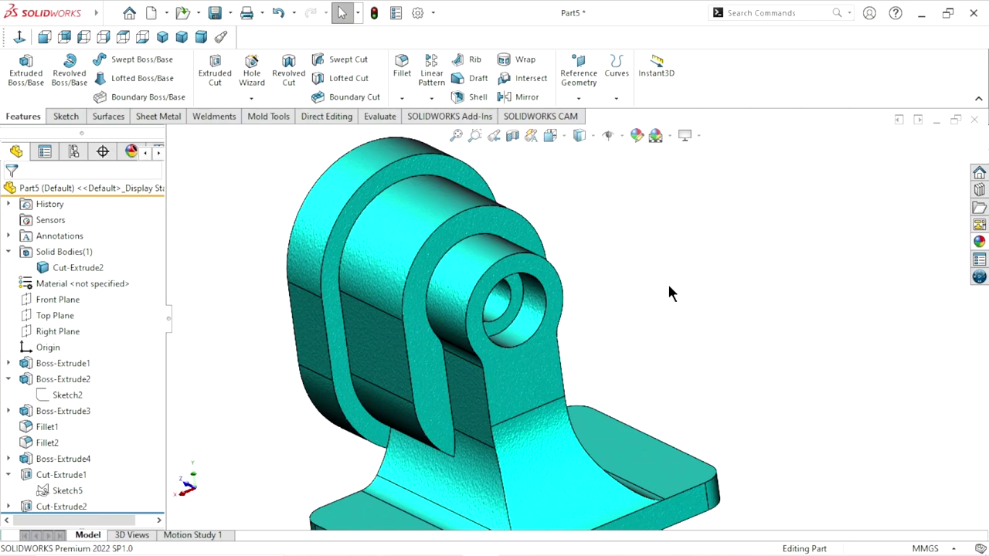
scroll(633, 305, up, 3)
scroll(611, 313, down, 2)
scroll(662, 289, down, 1)
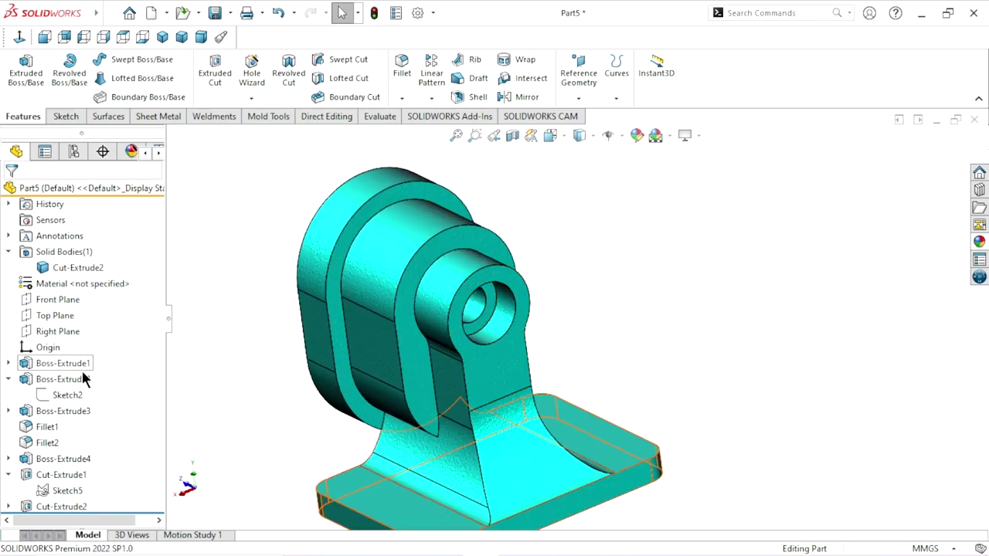
click(62, 477)
ctrl+click(89, 505)
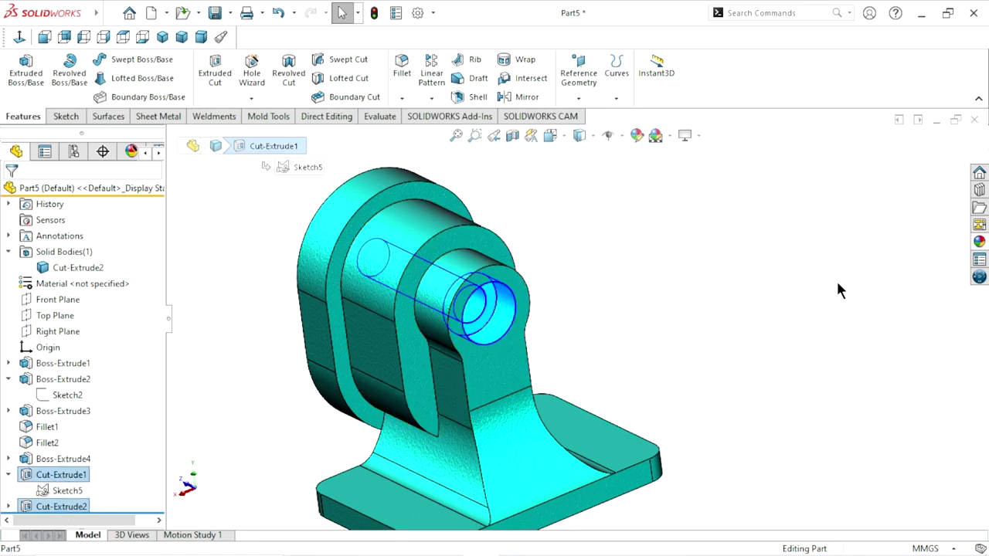
Step: Apply Metal > Steel polished steel to both cuts, then select the ring's front face
click(978, 241)
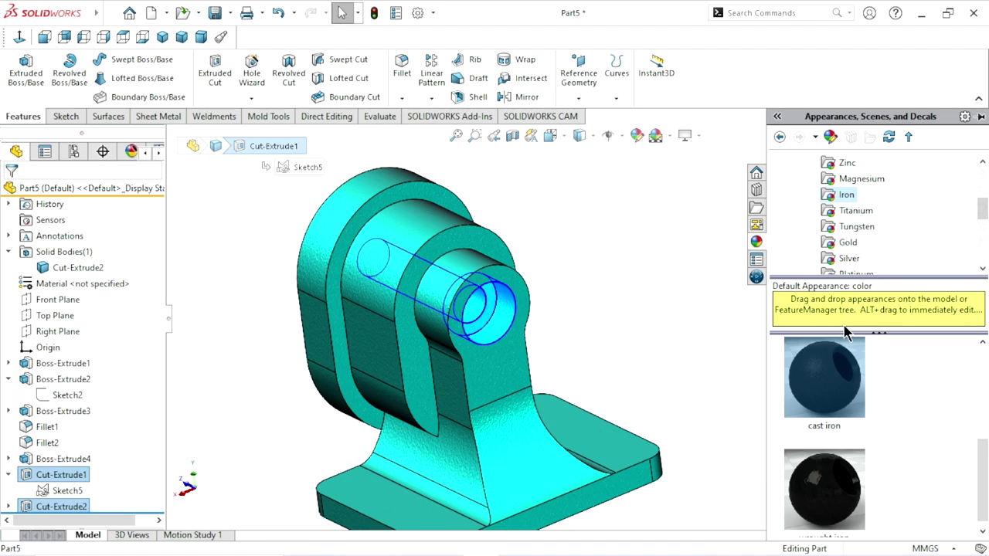
scroll(893, 202, up, 3)
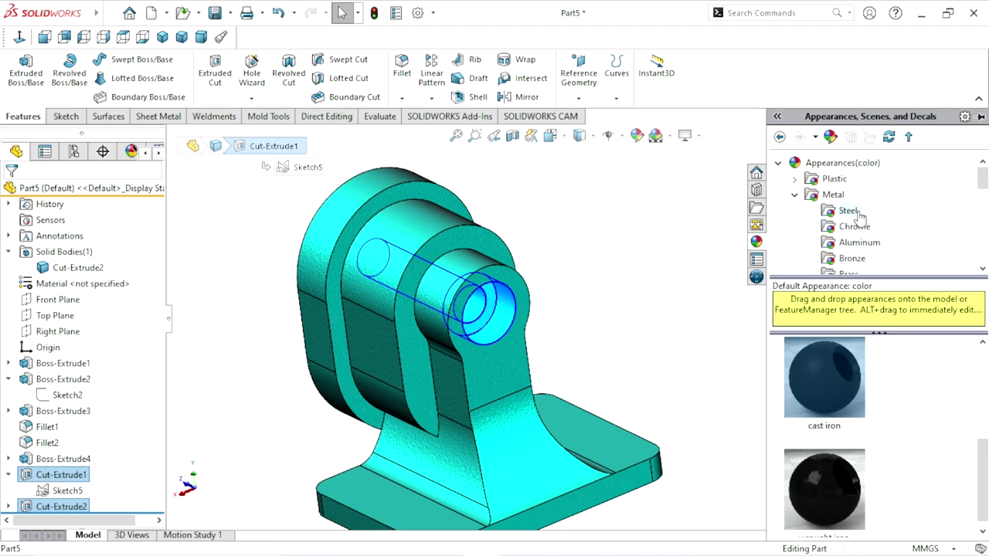
scroll(835, 401, up, 3)
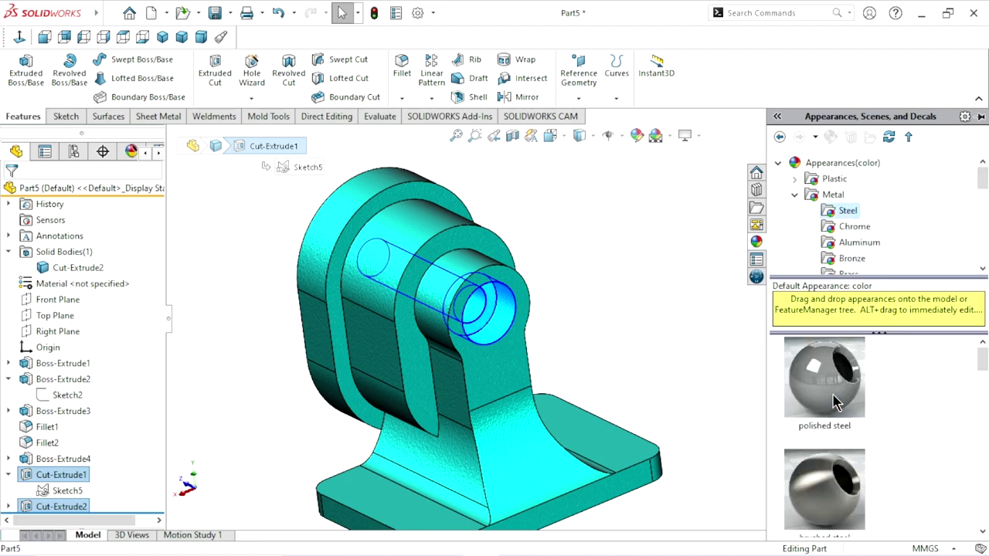
click(830, 390)
middle_drag(659, 368, 524, 384)
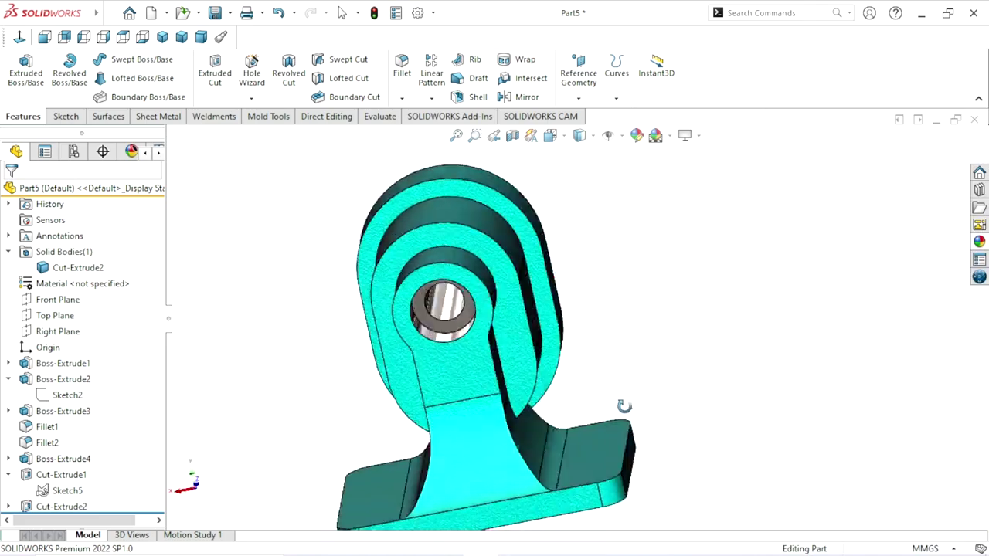
middle_drag(524, 384, 681, 390)
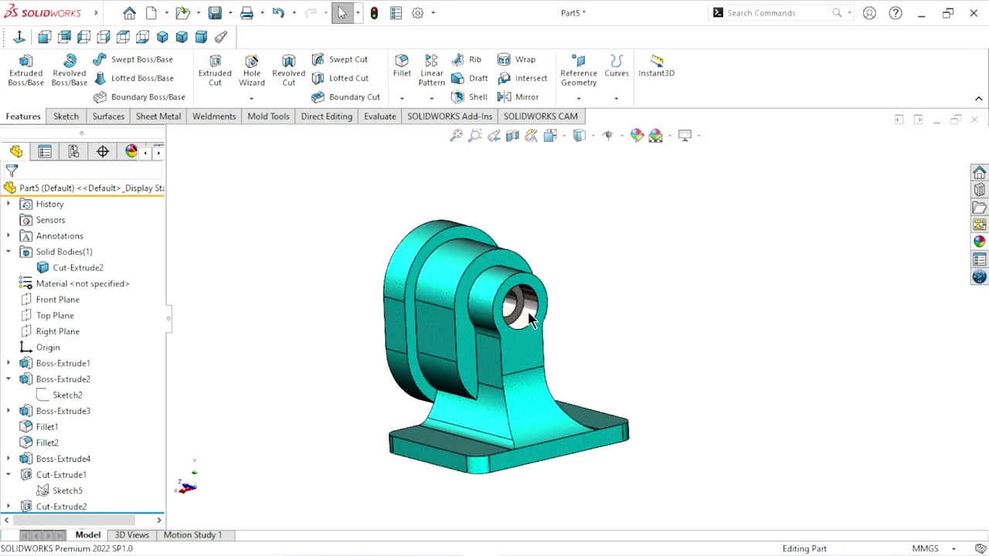
scroll(577, 351, down, 2)
click(541, 357)
Step: Start a sketch on the ring's front face, viewed normal to it, and draw a circle centred on the hole
click(598, 313)
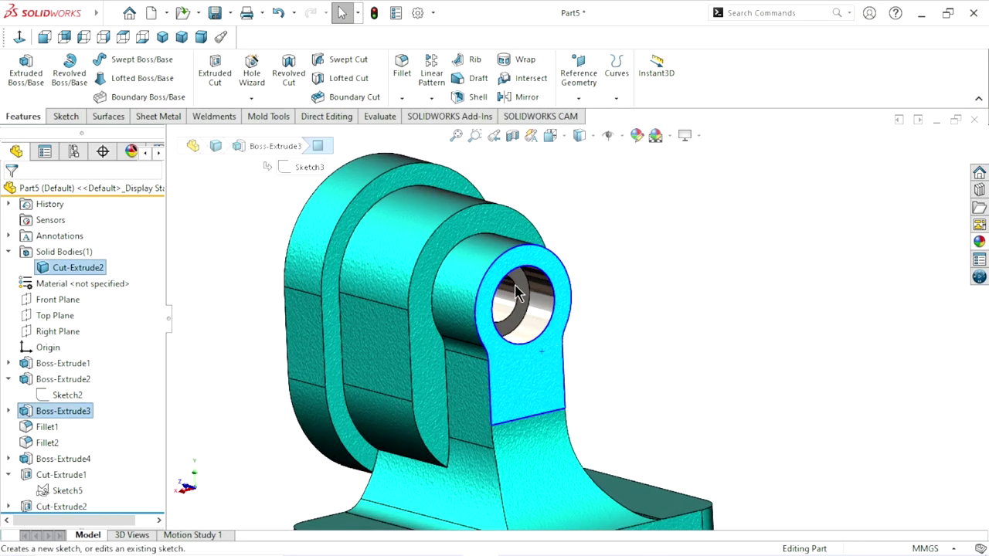
click(21, 38)
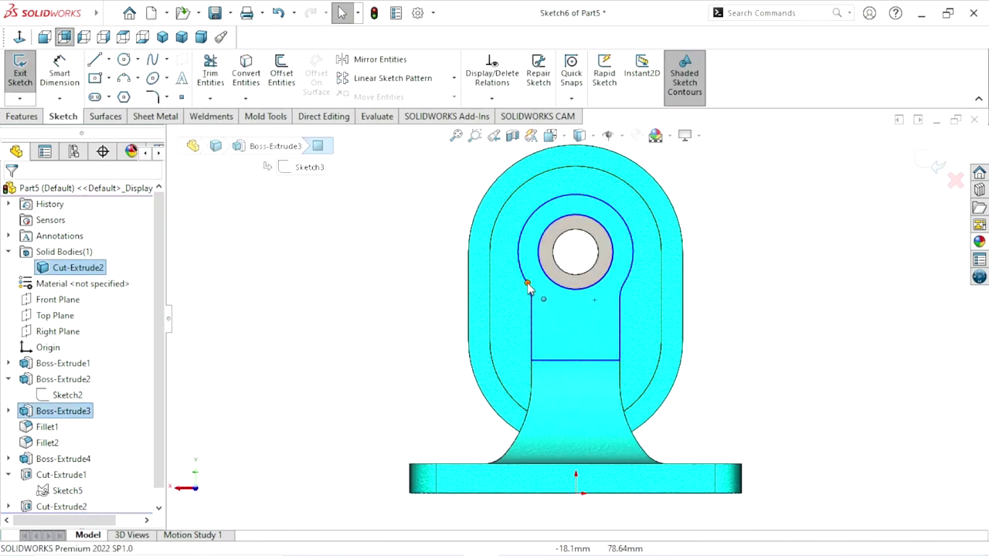
scroll(599, 340, down, 1)
scroll(587, 343, down, 1)
scroll(587, 344, down, 1)
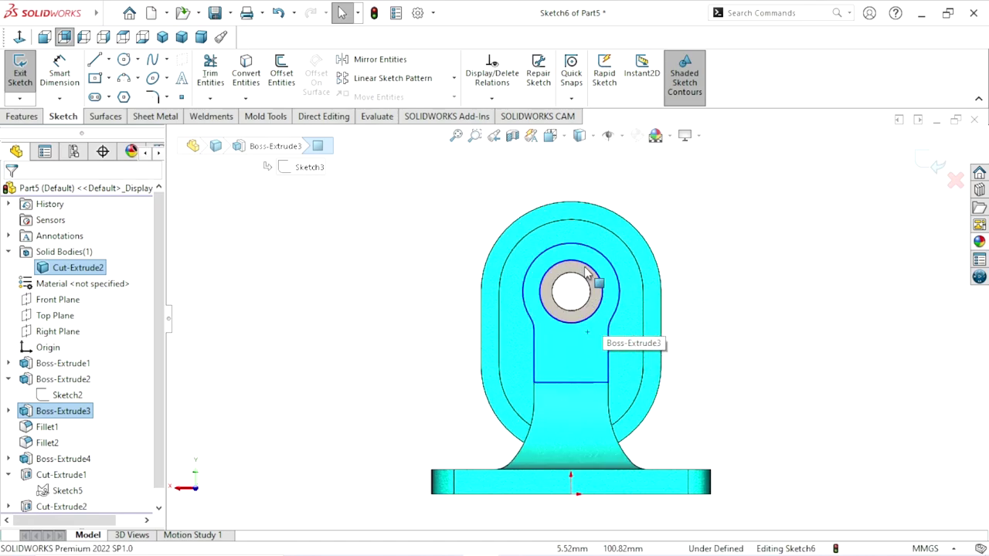
scroll(572, 340, down, 2)
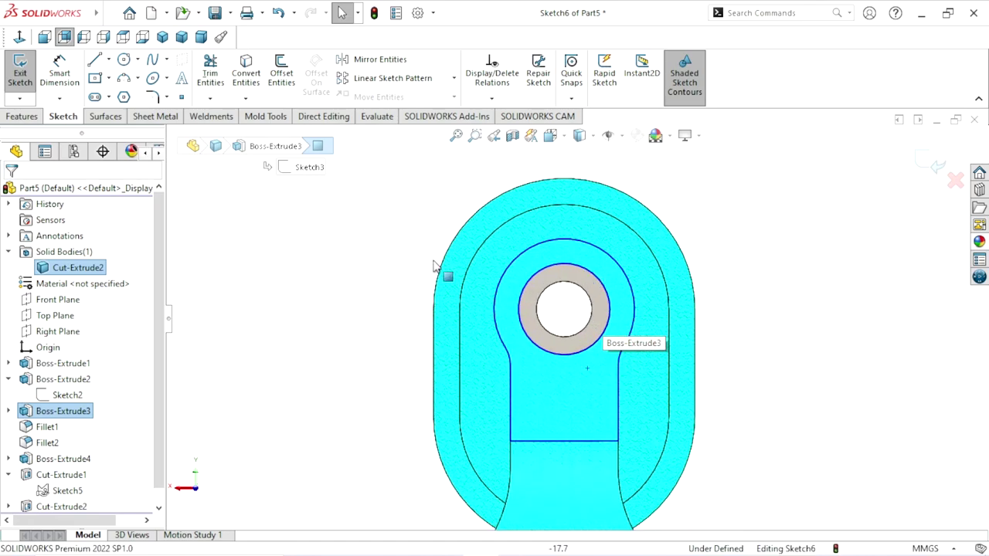
click(125, 61)
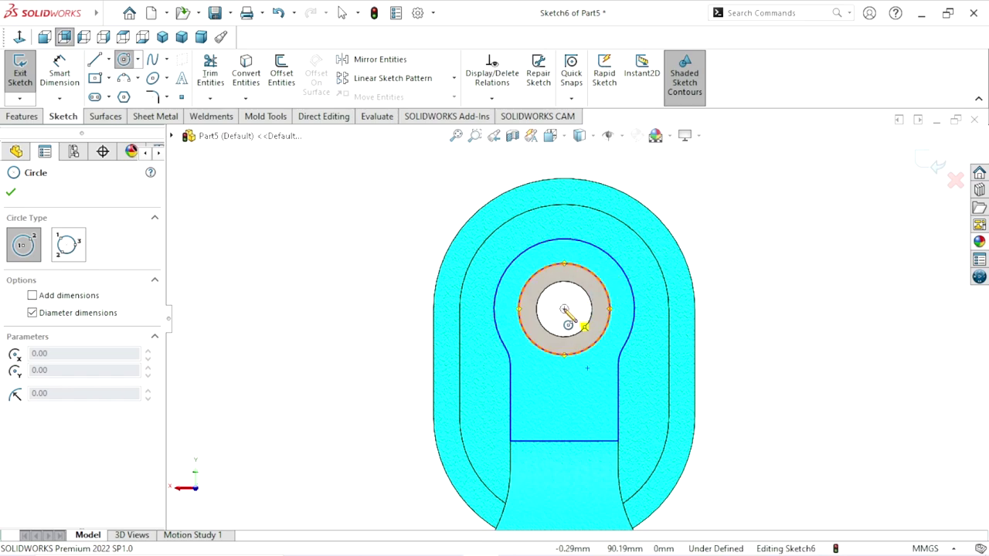
click(564, 309)
click(642, 276)
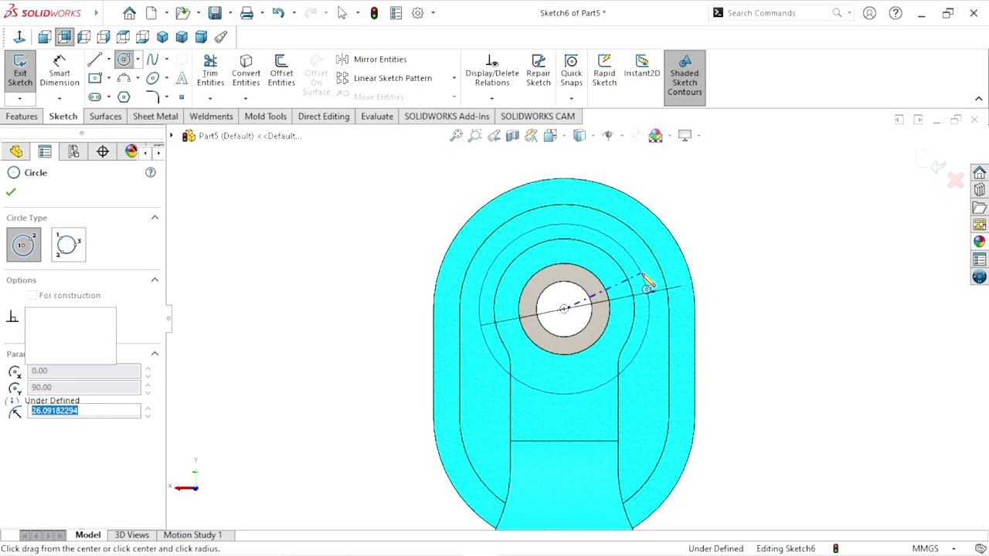
Step: Dimension the circle's diameter to 44 mm
click(59, 77)
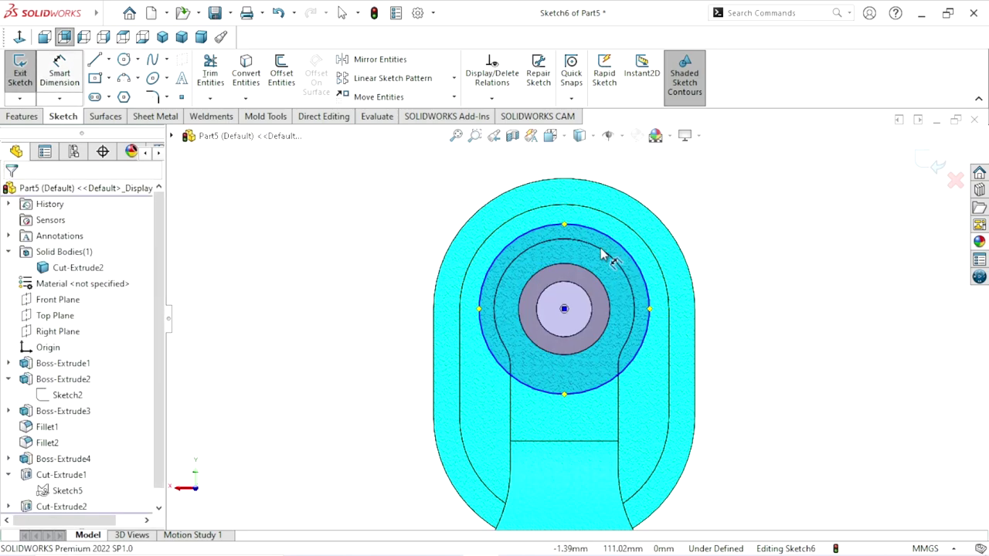
click(650, 309)
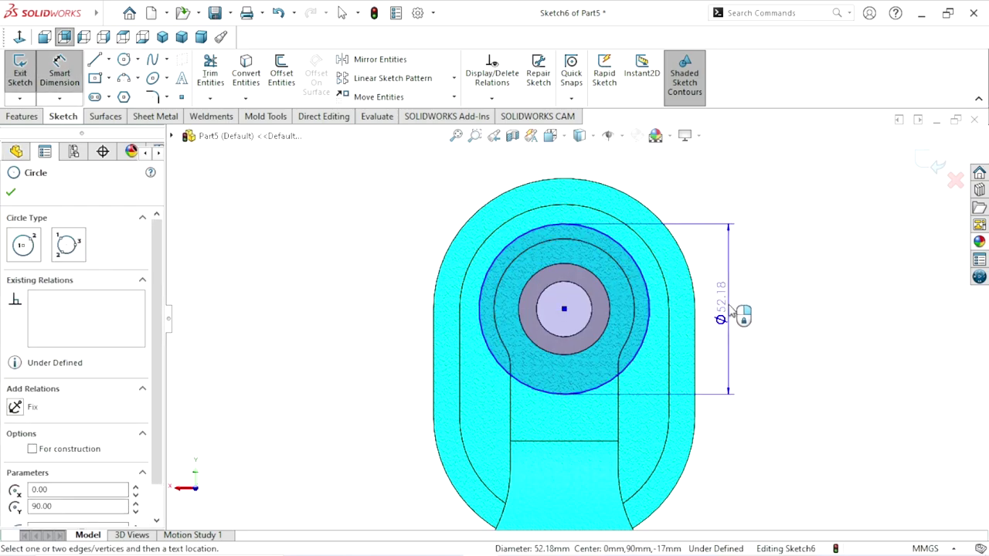
click(734, 301)
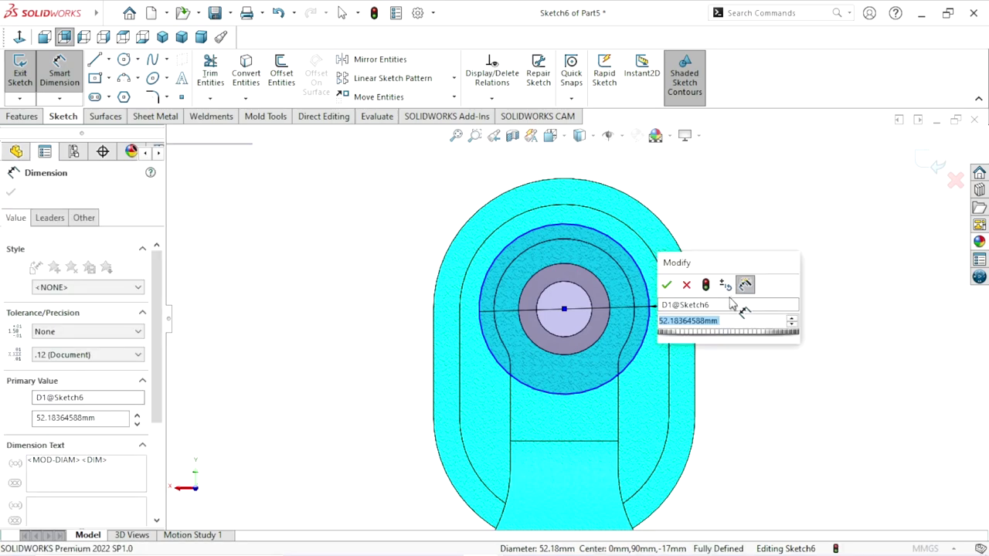
click(669, 284)
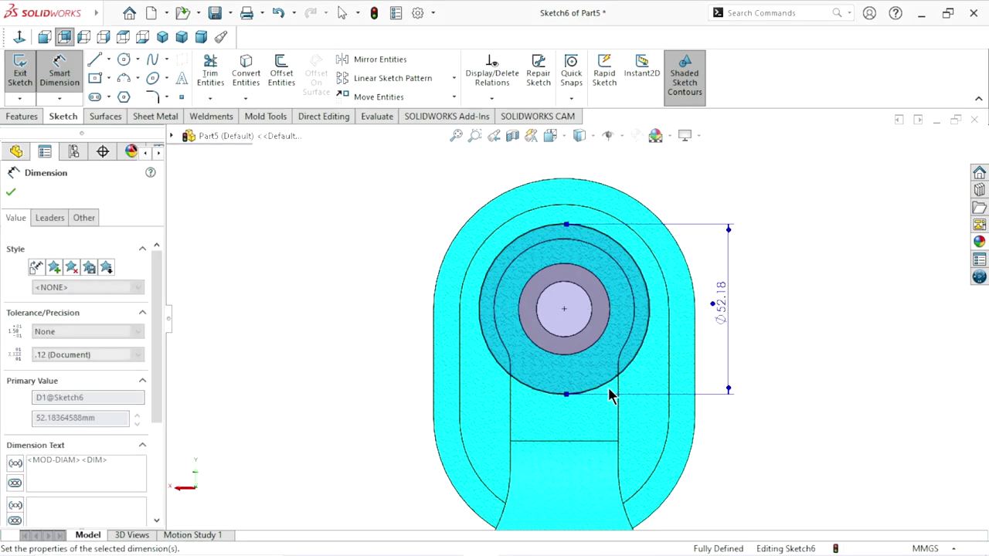
scroll(581, 321, down, 2)
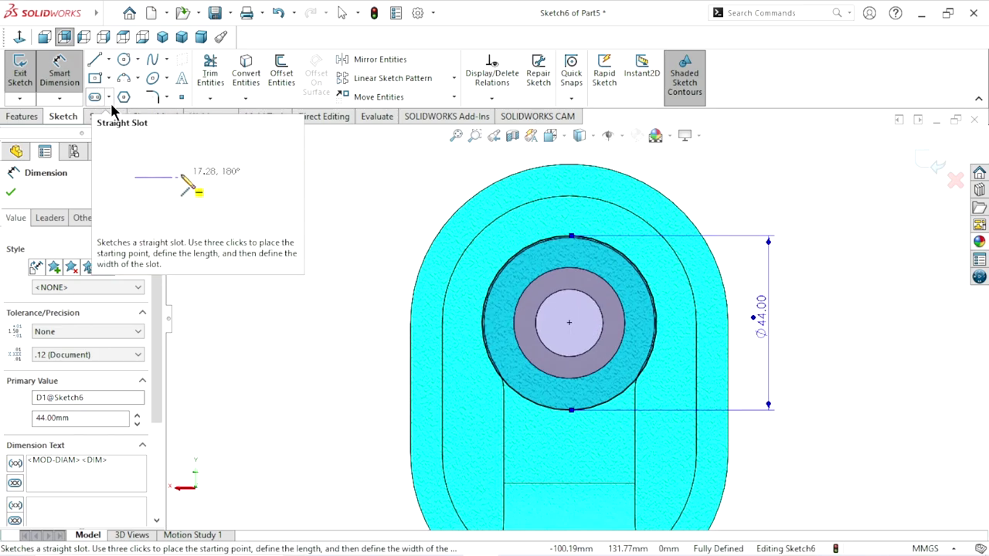
Step: Draw a vertical centerline from the ring's top point down past the ring
click(109, 60)
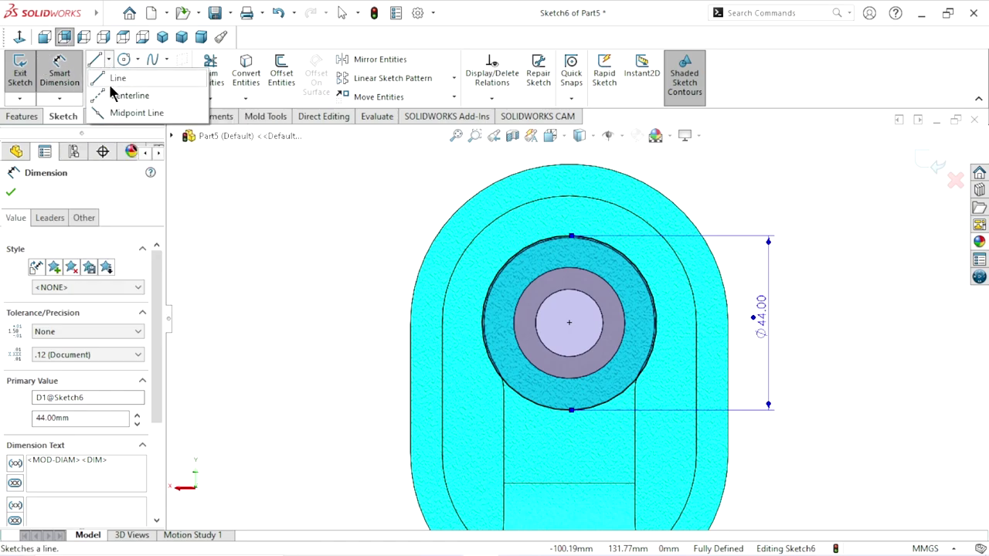
click(116, 93)
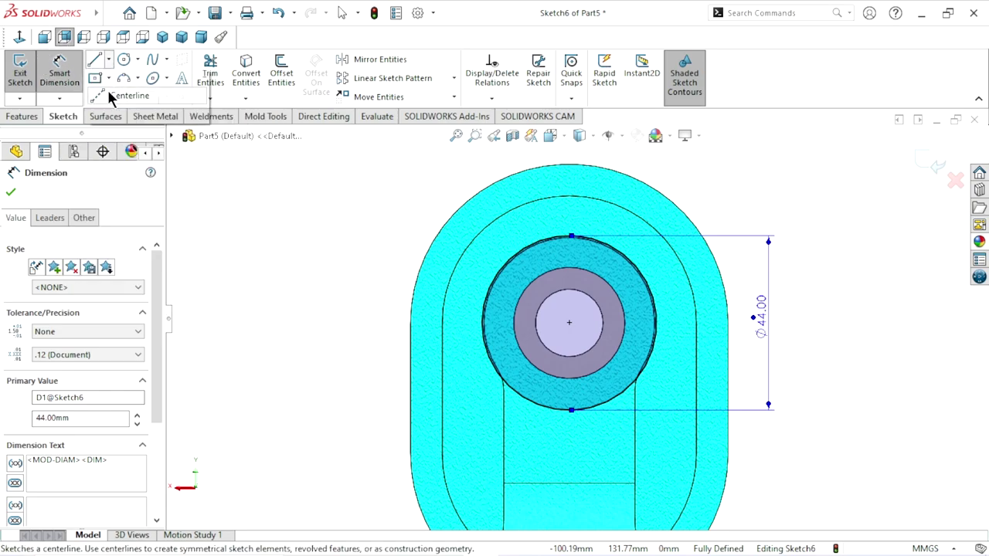
click(570, 225)
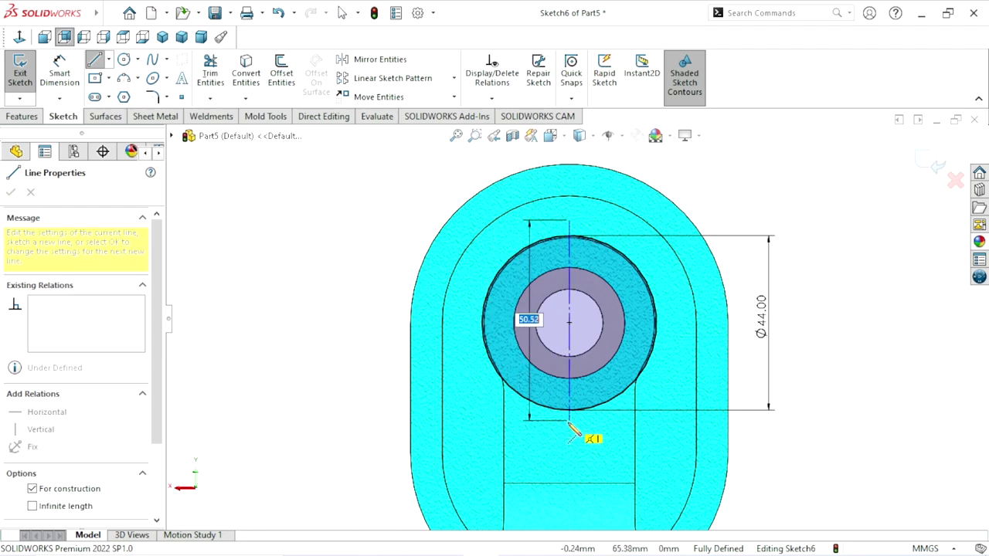
click(569, 420)
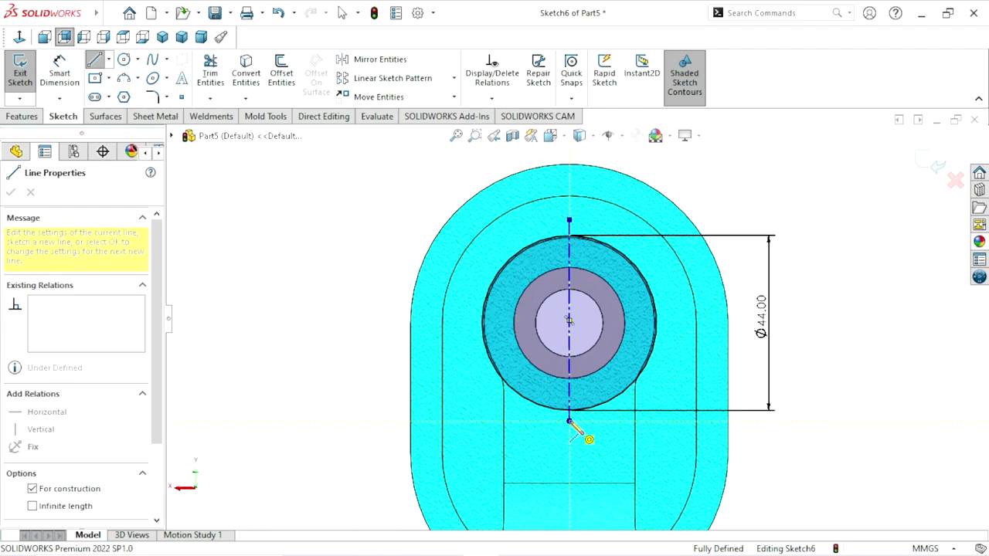
right_click(839, 360)
click(839, 360)
scroll(600, 338, down, 2)
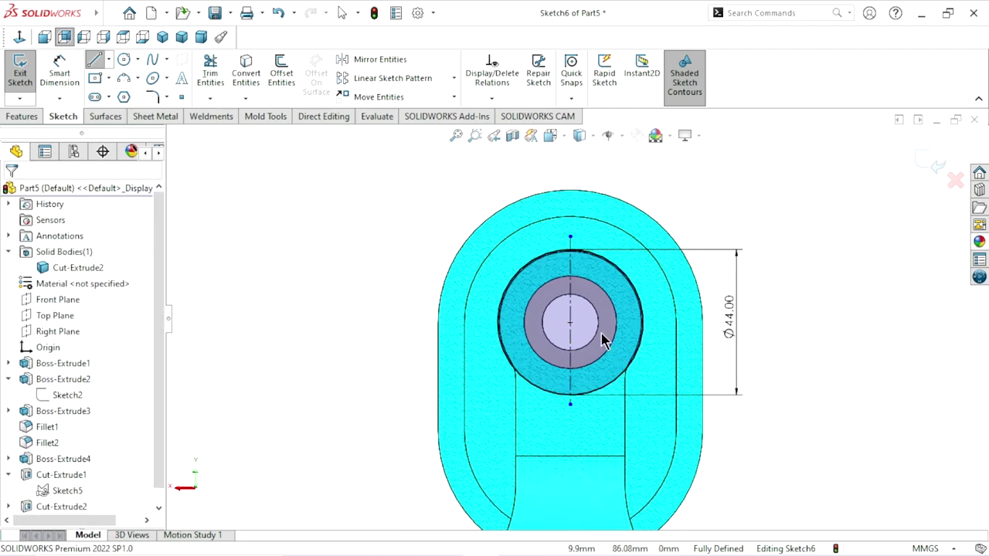
Step: Make the ring's centre the midpoint of the vertical centerline
click(560, 306)
ctrl+click(557, 320)
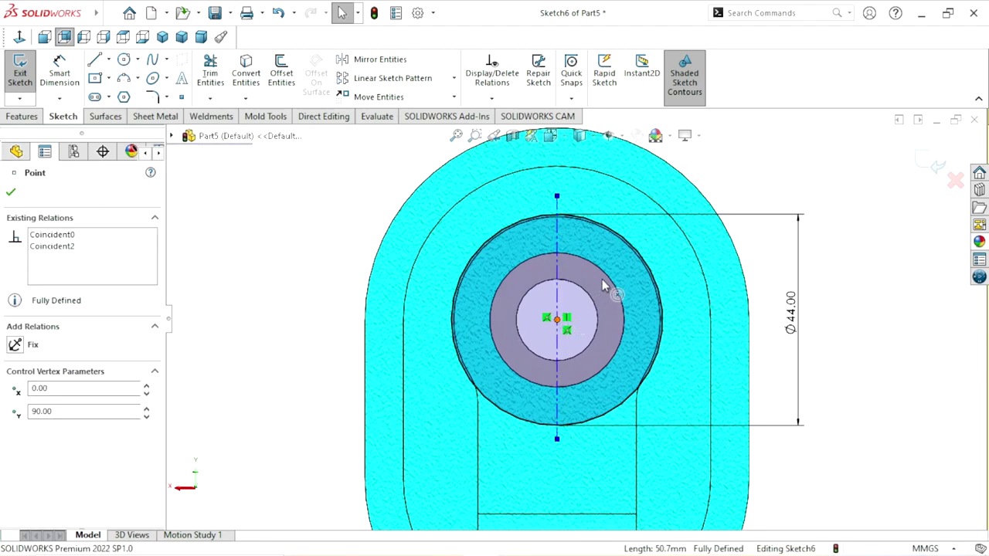
click(600, 260)
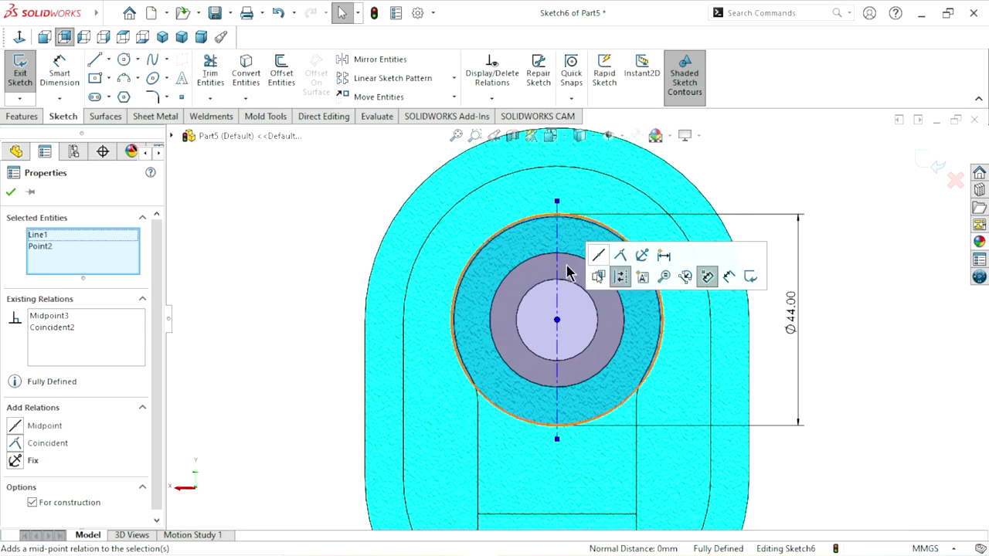
click(11, 192)
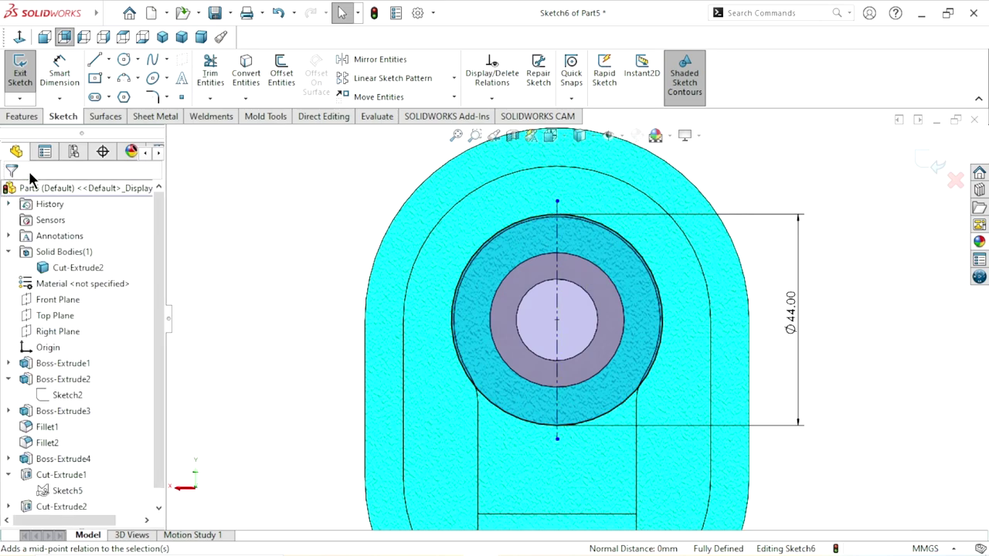
Step: Dimension the centerline's length to 46 mm
click(54, 86)
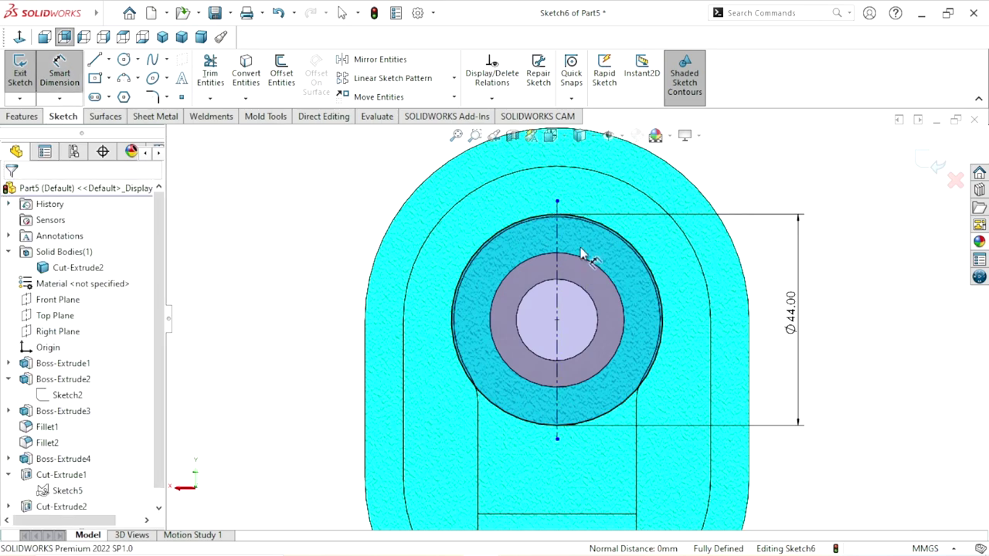
click(556, 301)
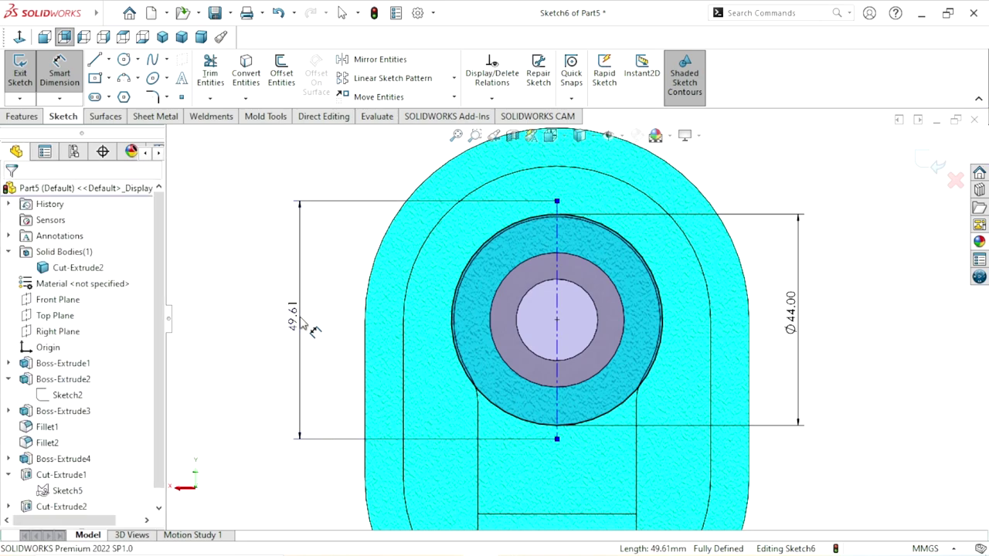
click(303, 324)
text(46)
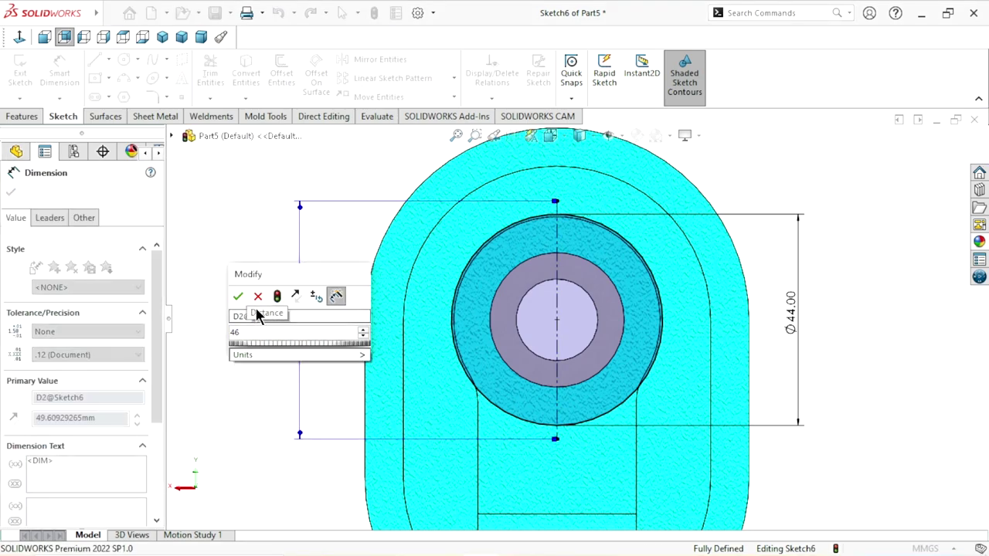
click(238, 296)
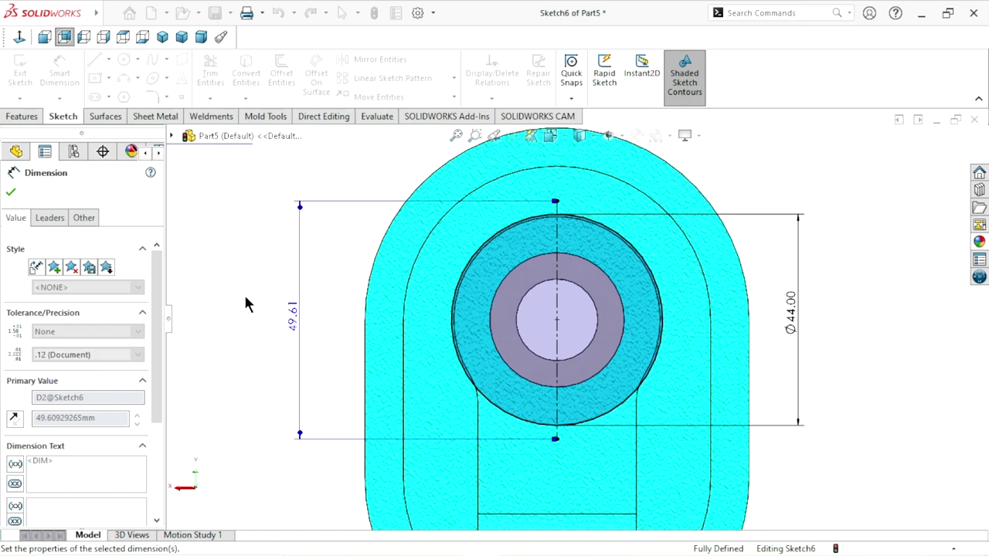
scroll(572, 332, up, 2)
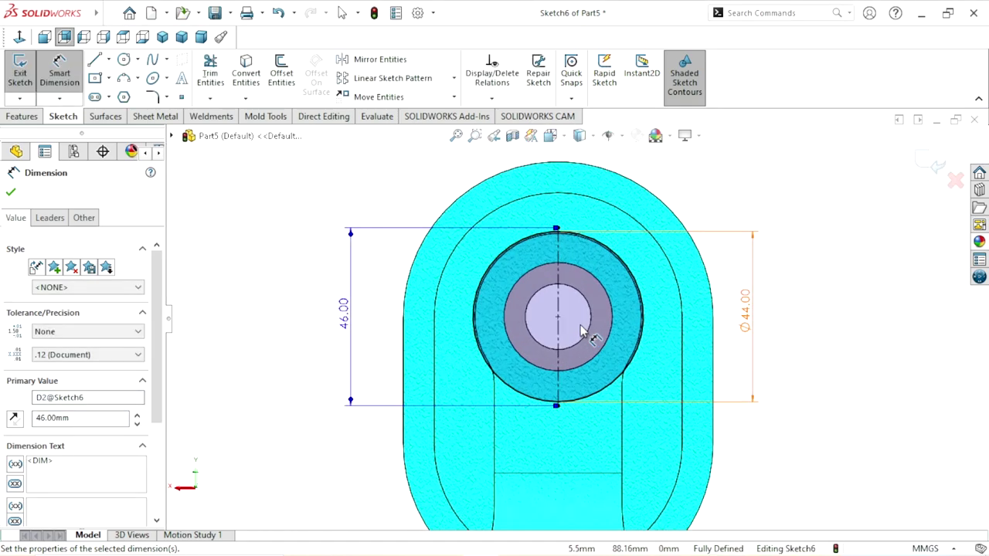
click(9, 193)
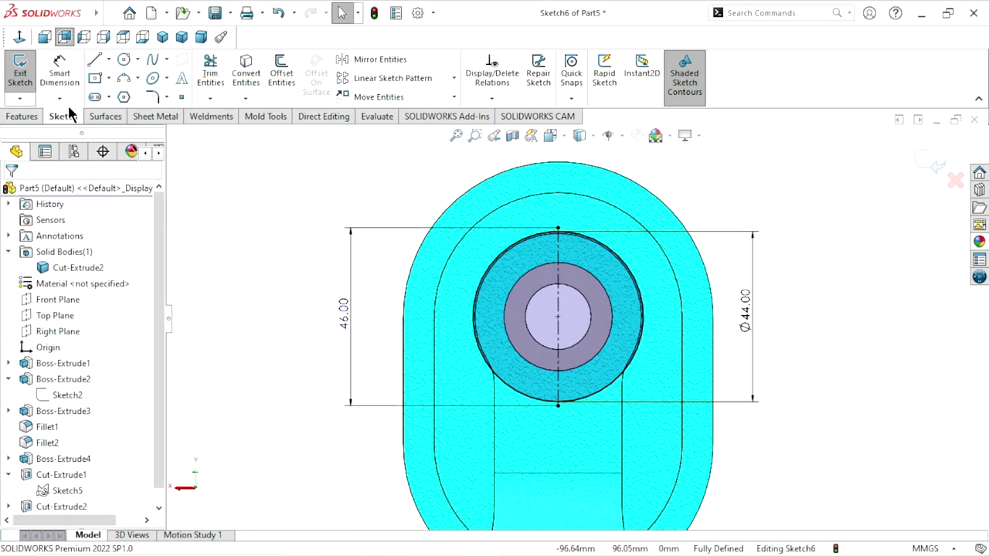
Step: Draw circles centred on the top and bottom ends of the vertical centerline
click(124, 60)
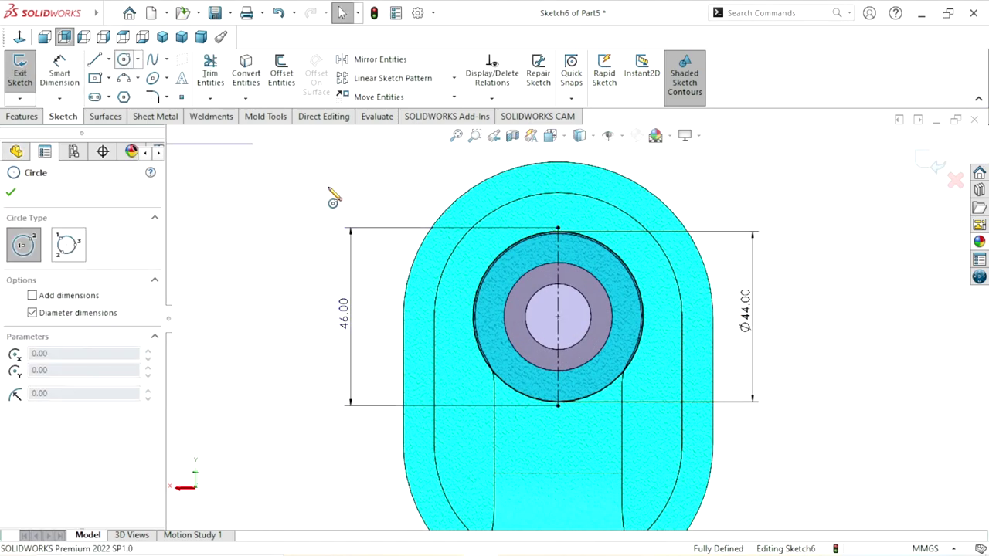
click(557, 229)
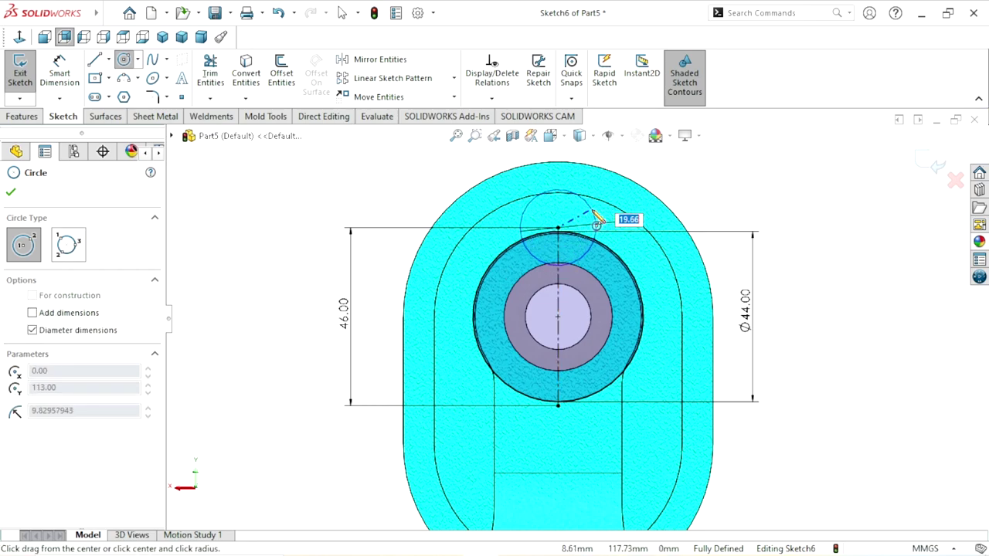
click(589, 228)
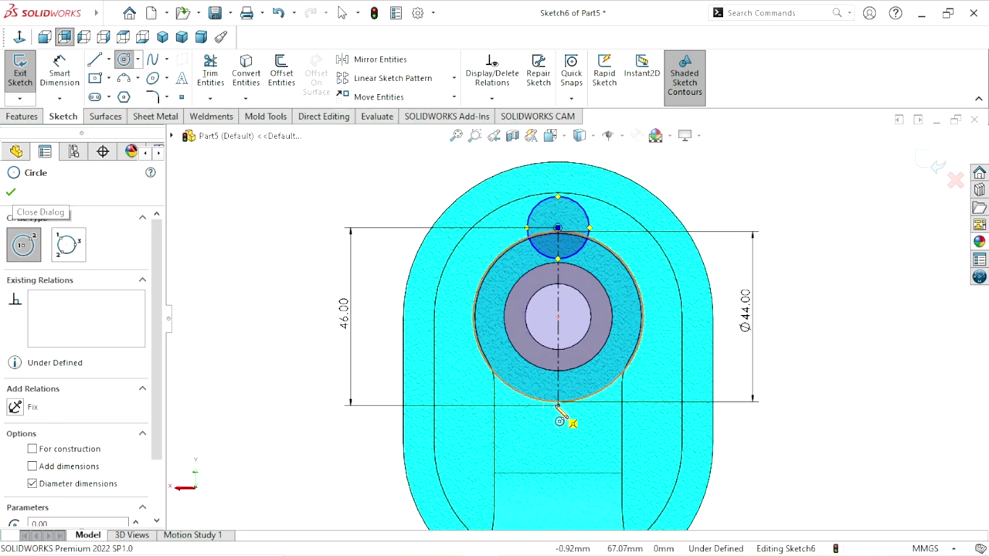
click(557, 404)
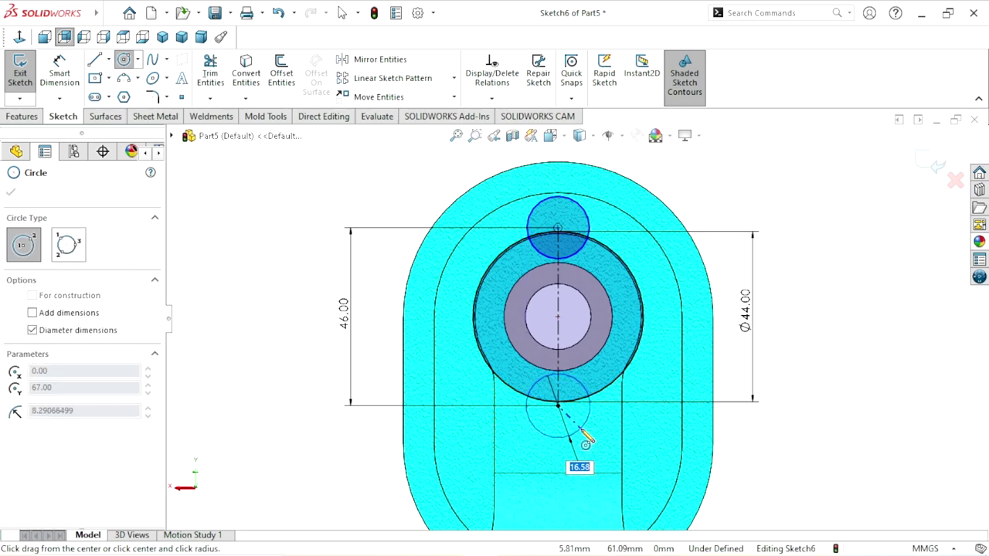
click(576, 430)
click(13, 194)
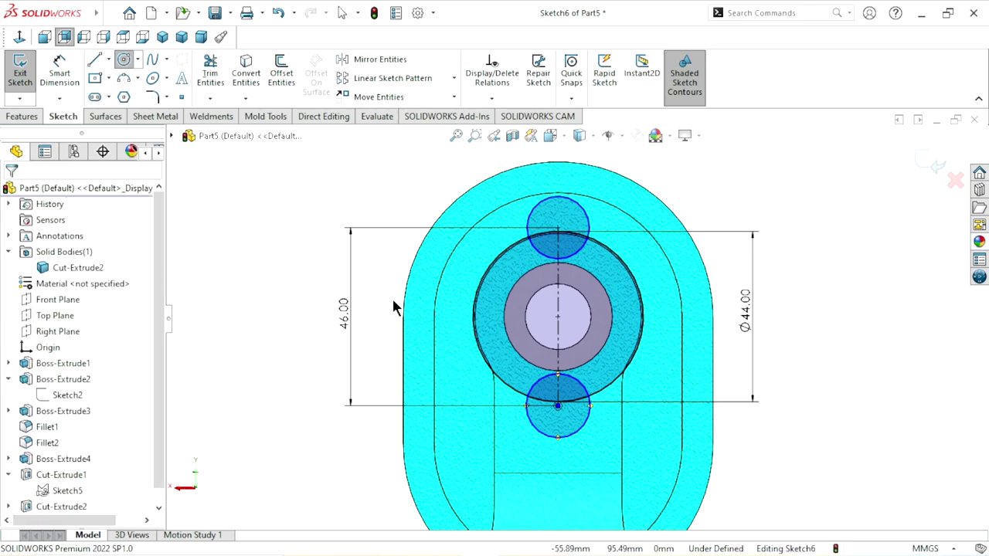
Step: Make the two end circles equal and dimension their diameter to 15 mm
click(590, 218)
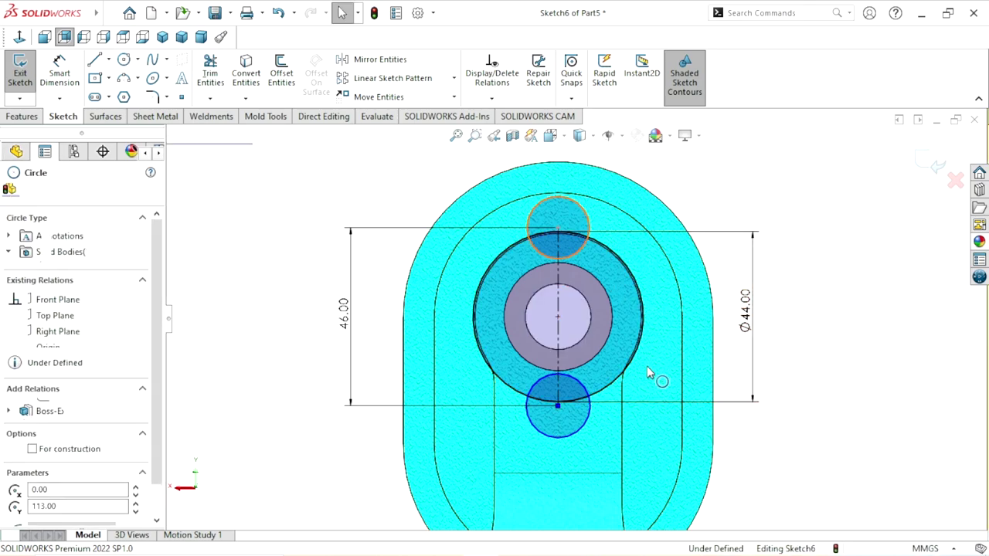
ctrl+click(591, 423)
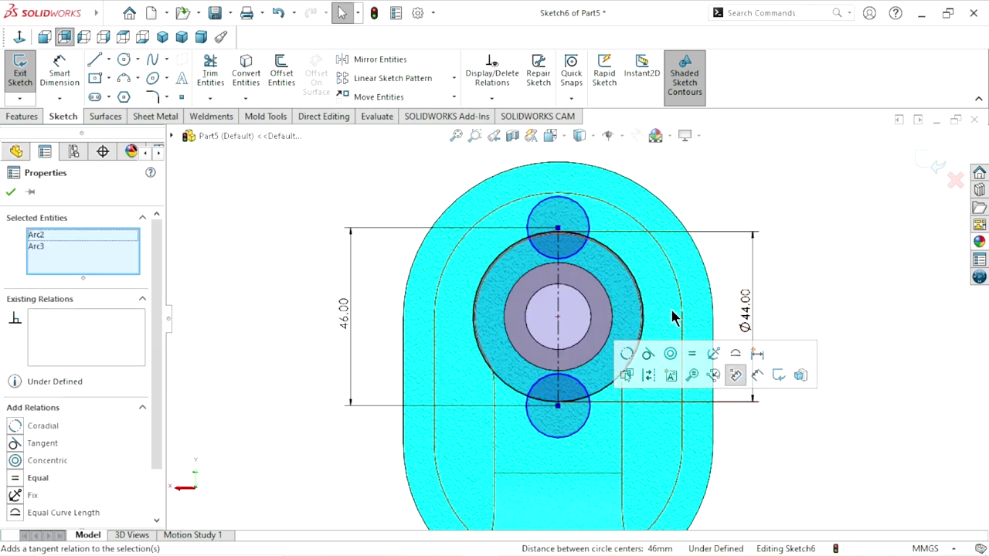
click(693, 353)
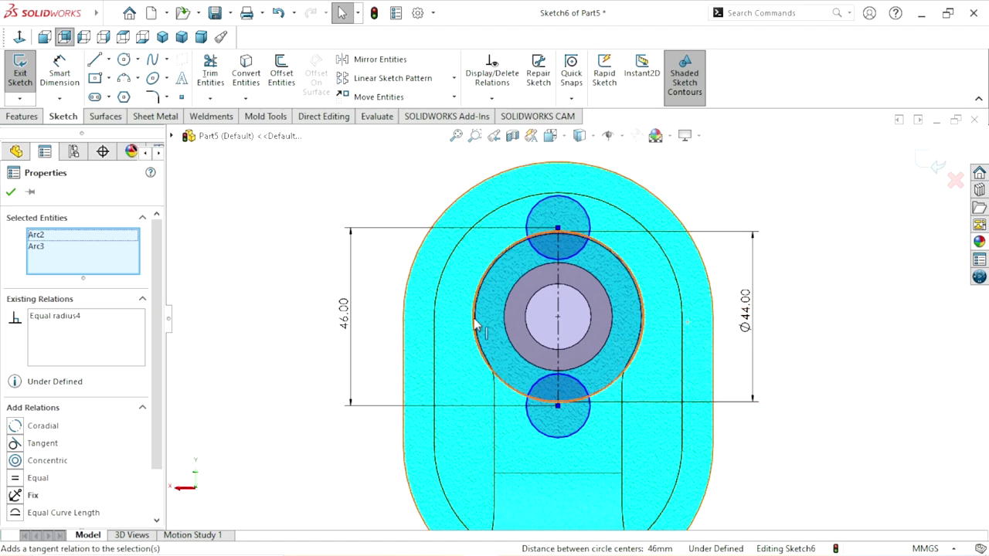
click(9, 193)
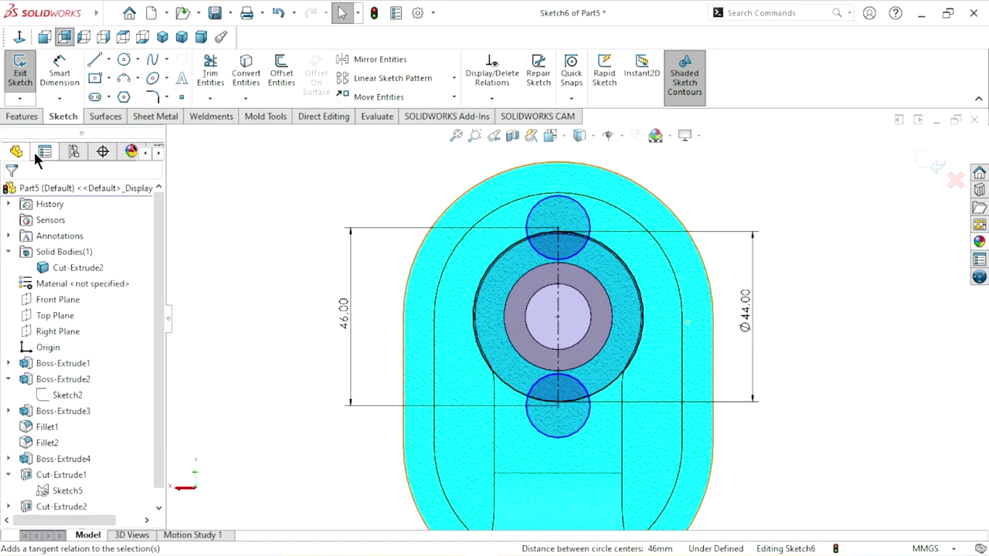
click(52, 83)
click(591, 222)
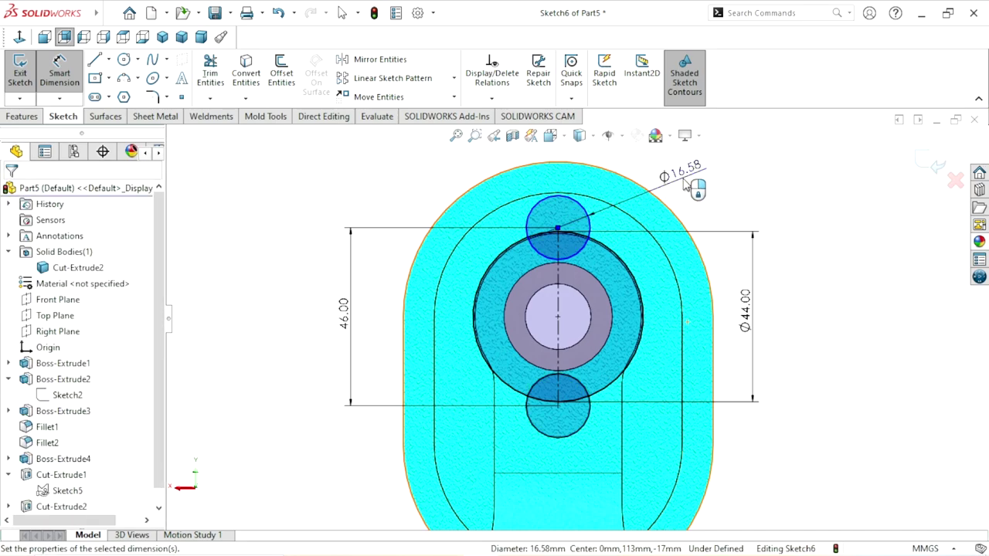
click(683, 180)
key(Return)
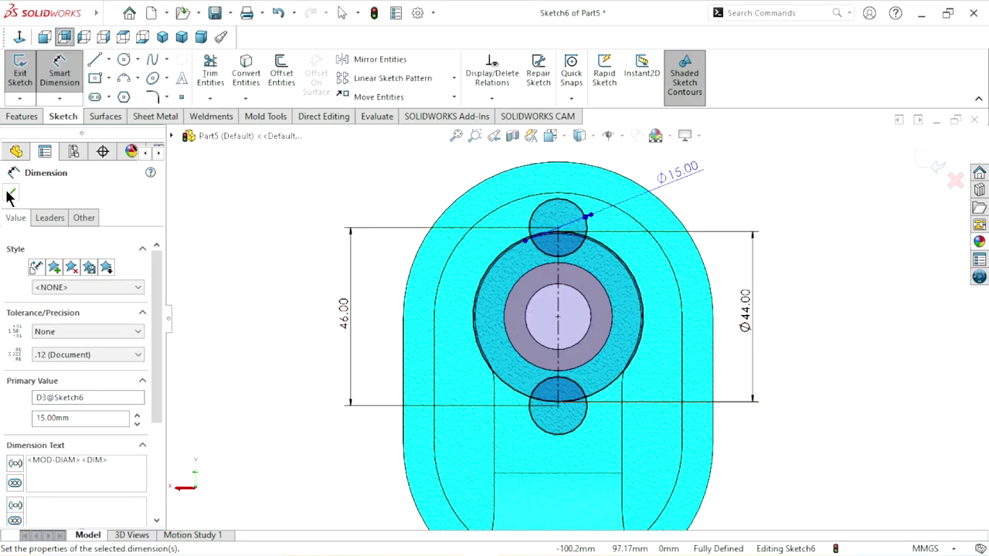
click(10, 195)
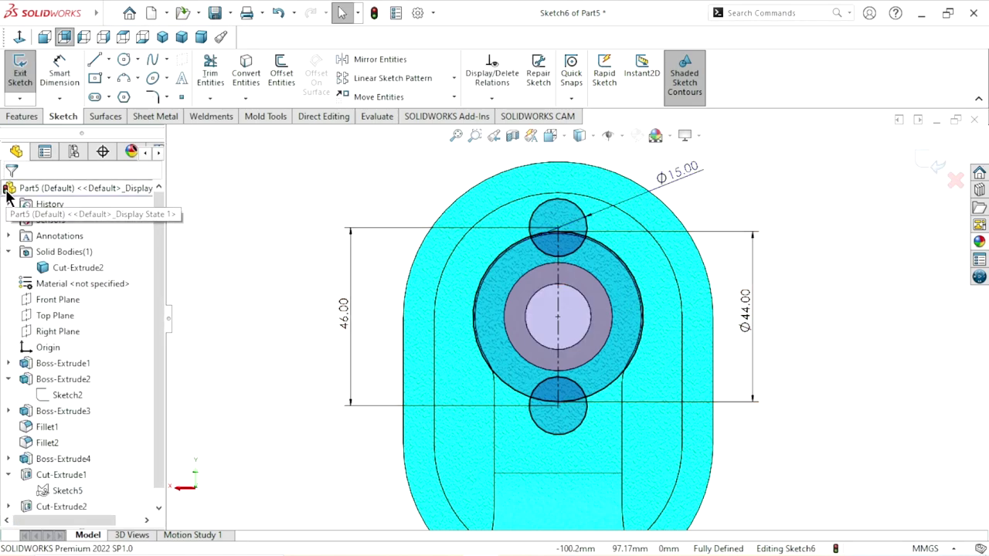
Step: Draw a single slanted line from the Ø44 circle up to the top Ø15 circle
scroll(515, 327, up, 2)
scroll(611, 342, down, 2)
scroll(611, 342, down, 2)
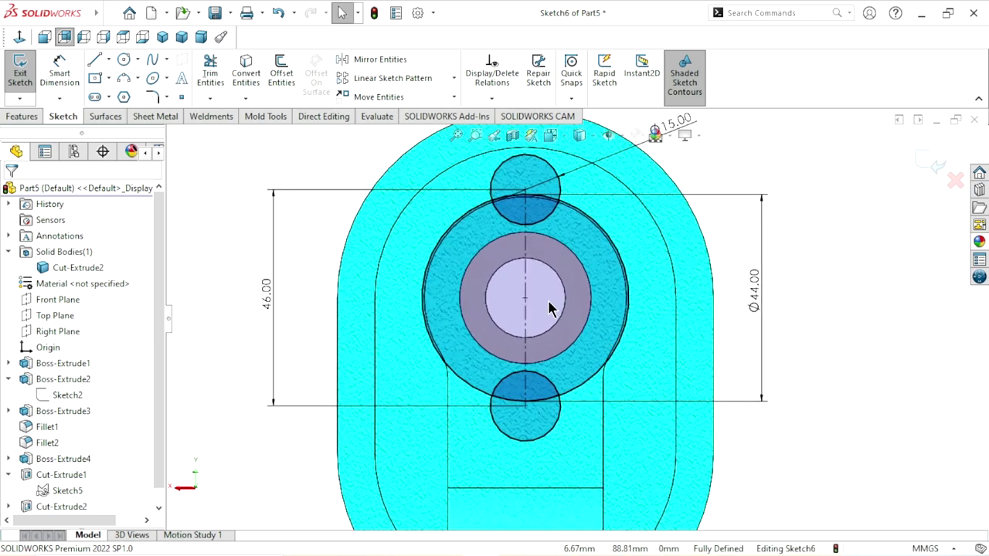
scroll(545, 303, up, 2)
scroll(536, 274, down, 2)
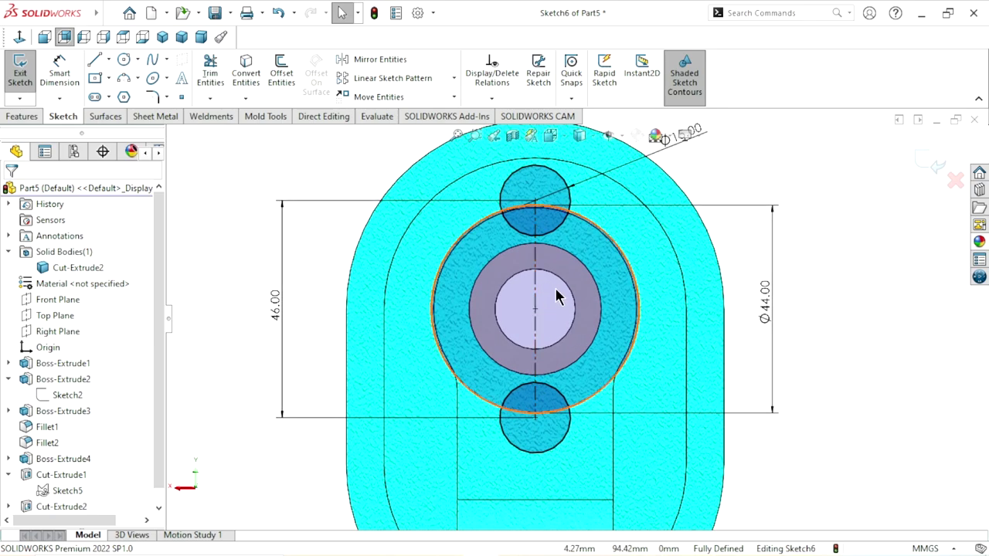
scroll(564, 296, up, 1)
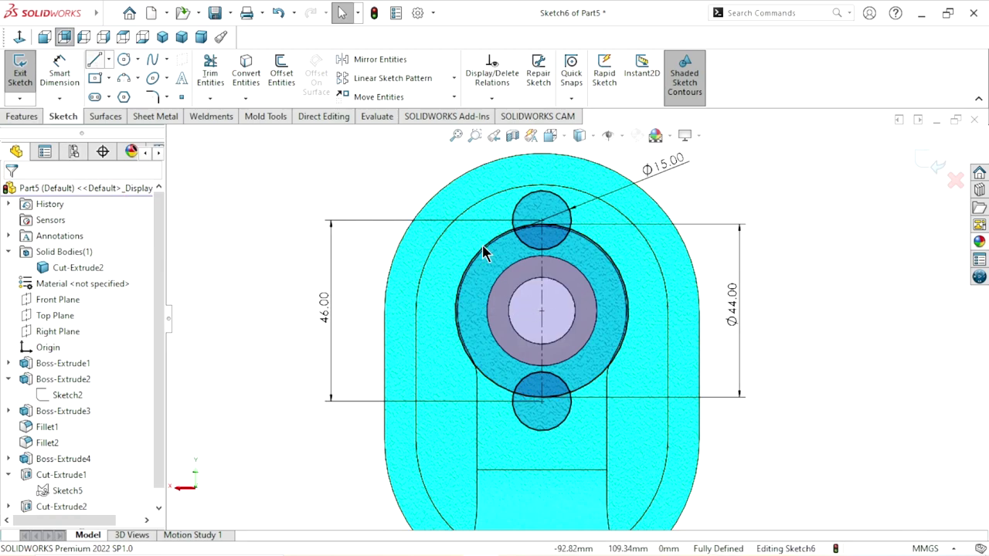
key(l)
scroll(506, 258, down, 3)
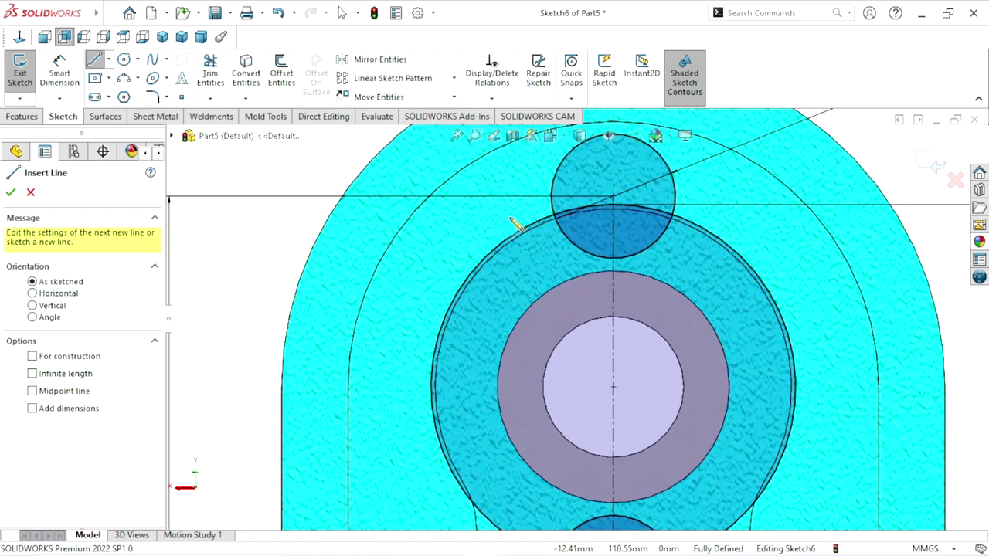
drag(492, 254, 555, 173)
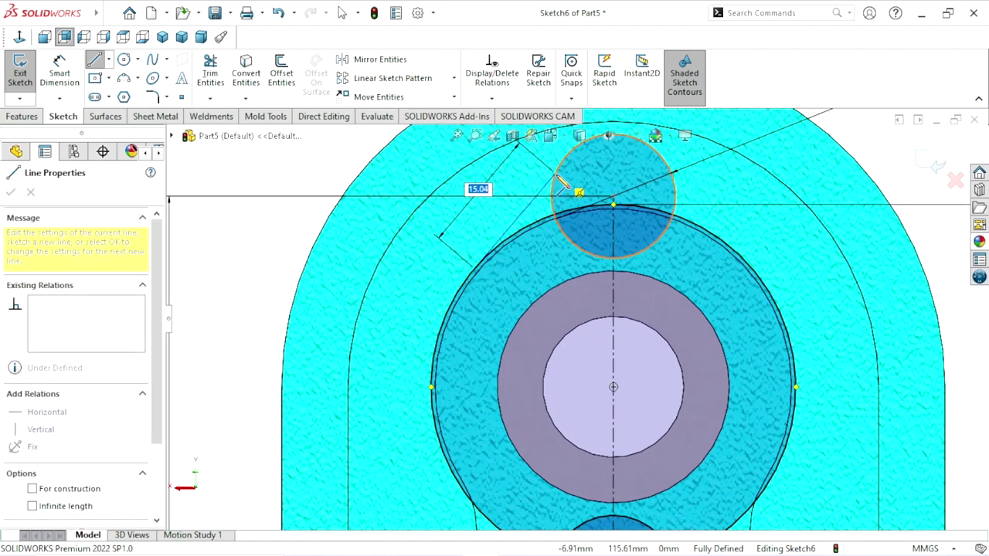
scroll(585, 287, up, 3)
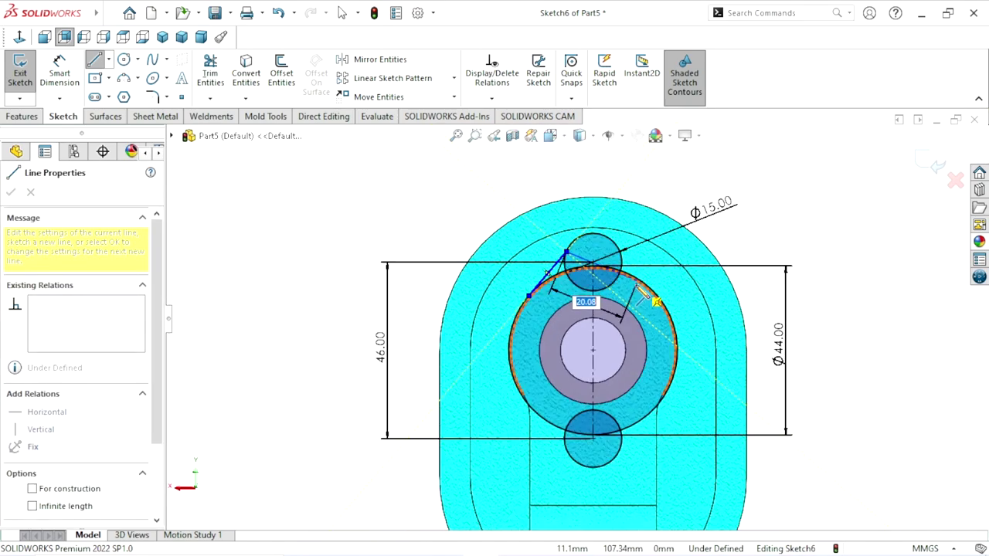
scroll(541, 287, down, 2)
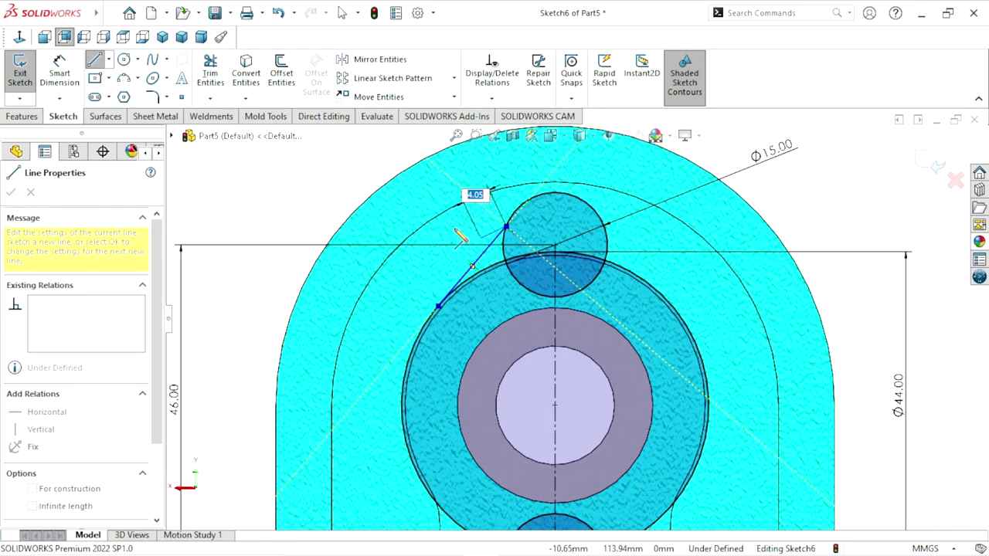
click(506, 226)
key(Escape)
scroll(574, 309, up, 3)
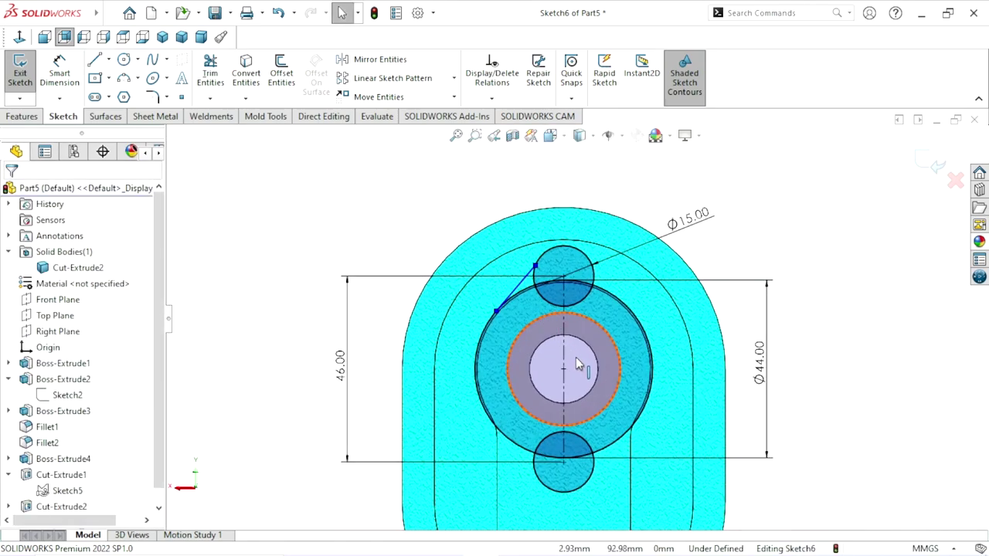
scroll(355, 301, down, 1)
Step: Draw a 40 mm horizontal centerline from the Ø44 circle's centre to the bracket's left edge
click(108, 59)
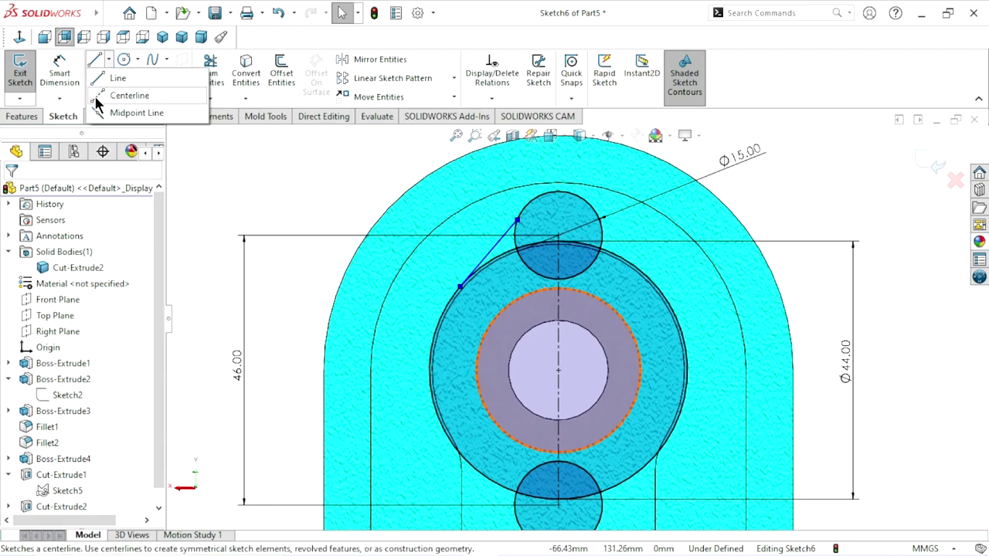
click(95, 95)
click(558, 372)
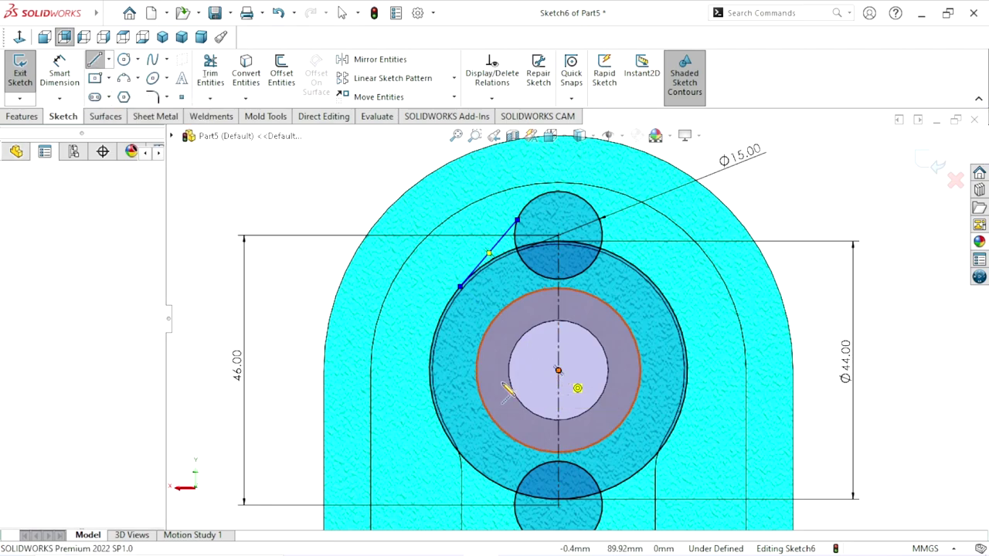
click(325, 371)
right_click(267, 300)
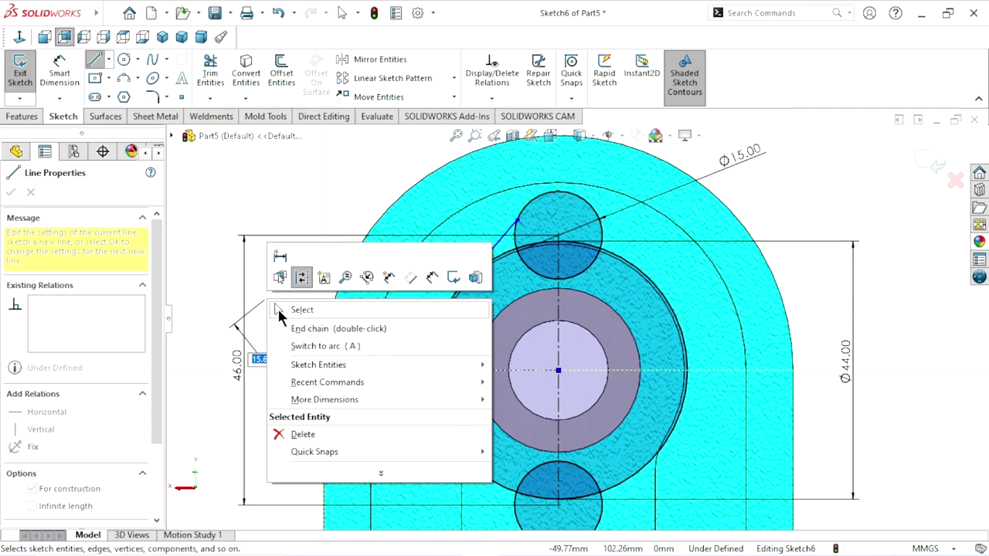
click(282, 312)
click(386, 370)
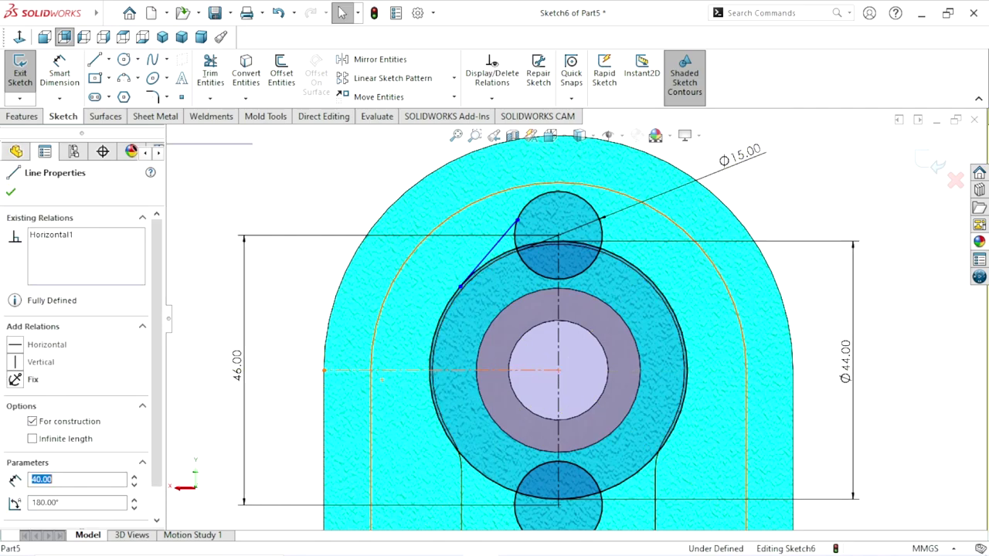
Step: Make the slanted line tangent to the top Ø15 circle
click(301, 193)
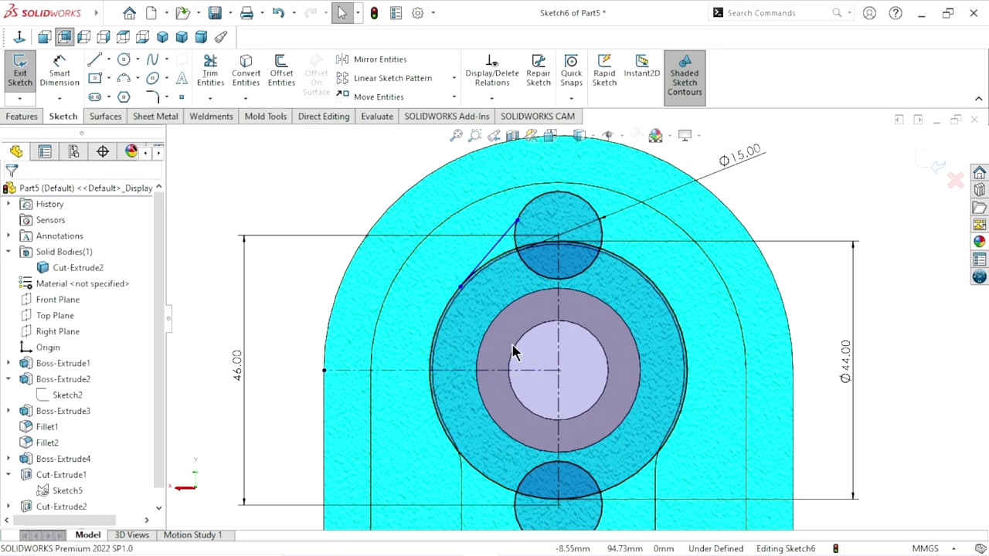
scroll(589, 323, up, 2)
scroll(523, 245, down, 2)
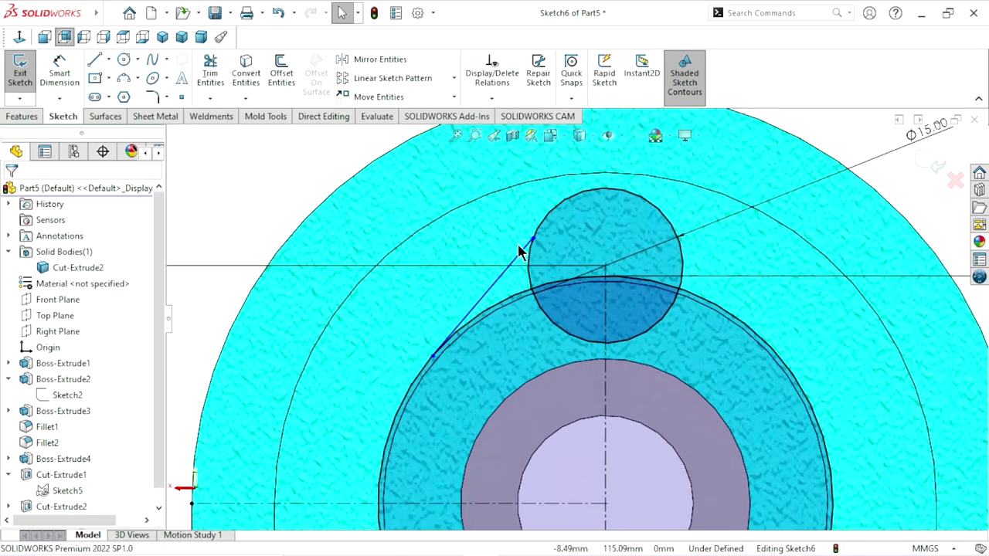
click(539, 218)
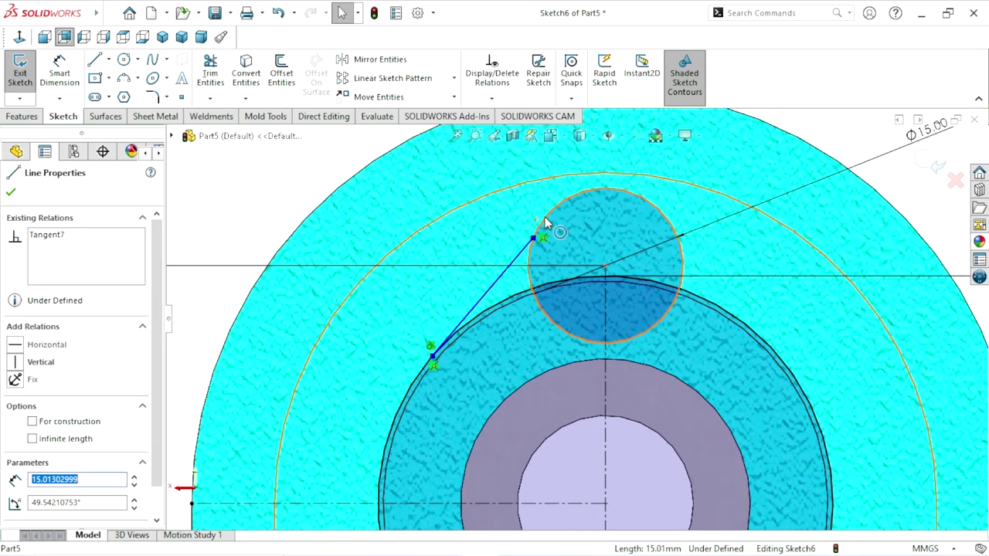
click(541, 224)
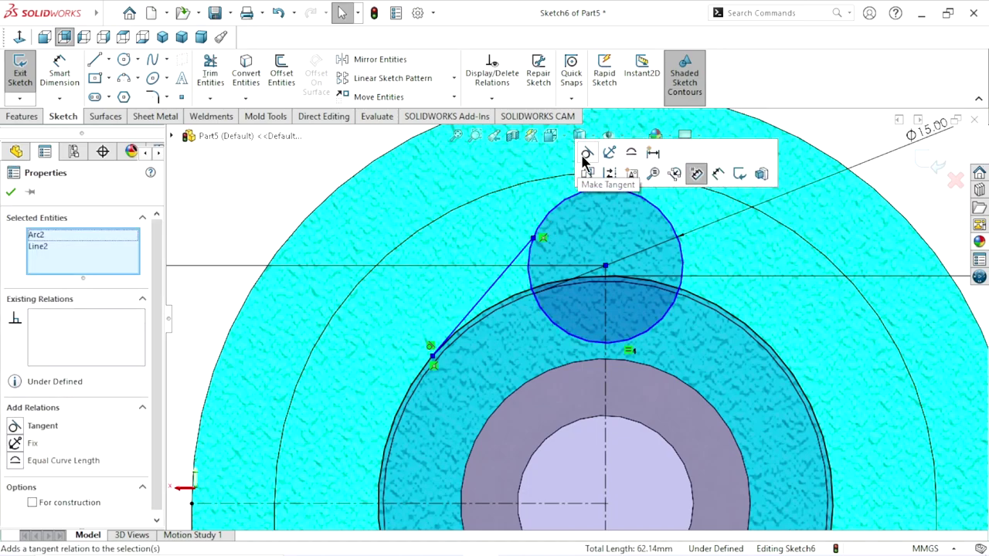
click(582, 158)
Step: Make the slanted line tangent to the large Ø44 circle
scroll(506, 332, up, 2)
scroll(539, 340, down, 2)
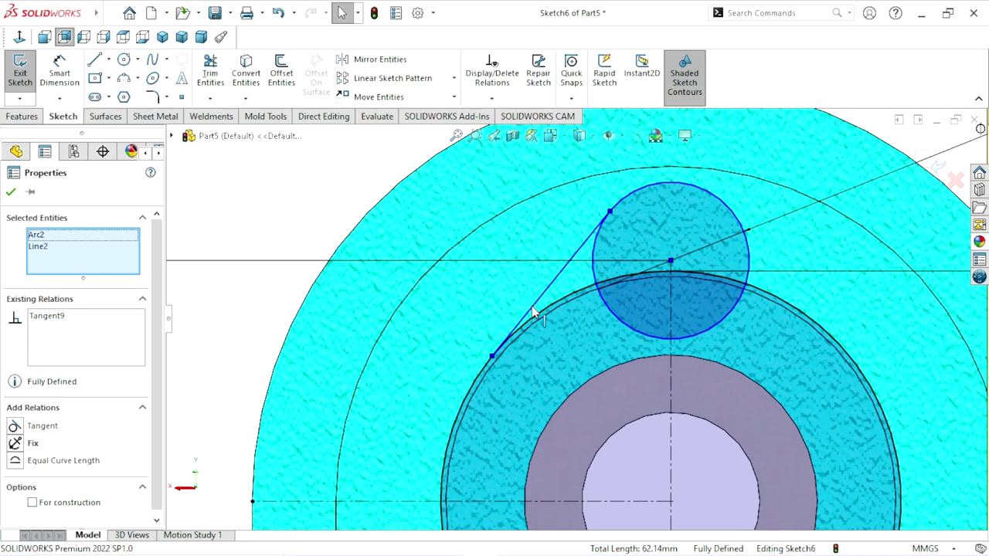
click(533, 311)
ctrl+click(532, 313)
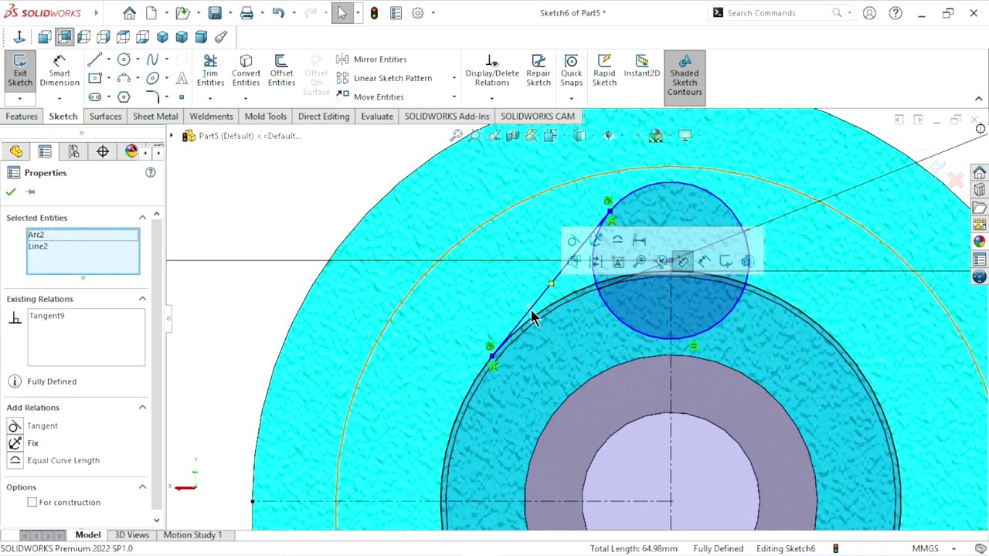
click(531, 309)
ctrl+click(465, 386)
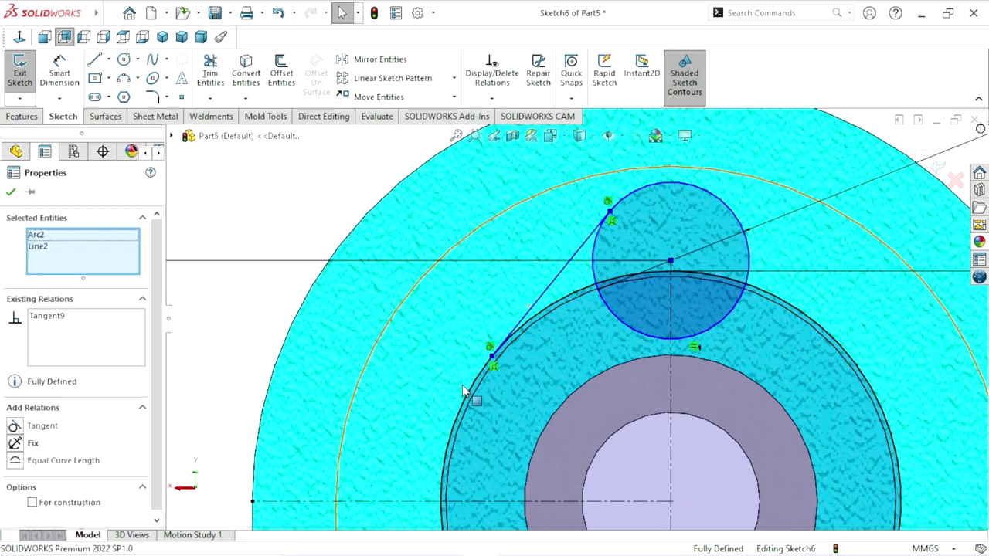
ctrl+click(470, 387)
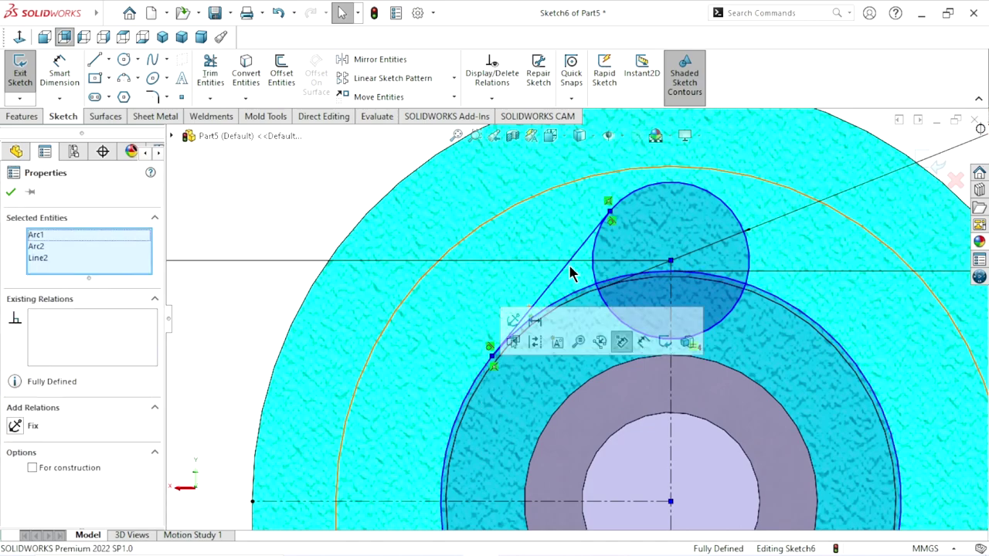
click(270, 184)
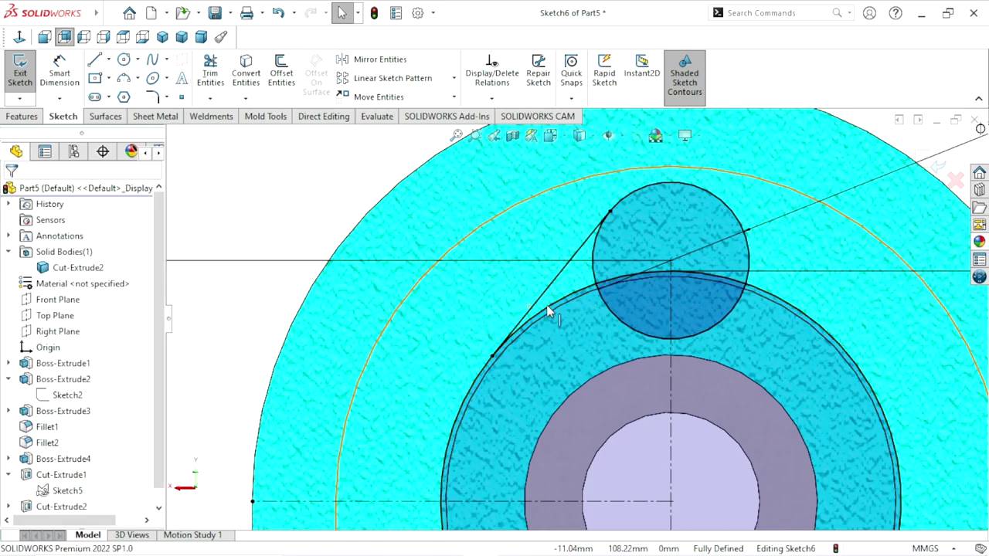
click(509, 338)
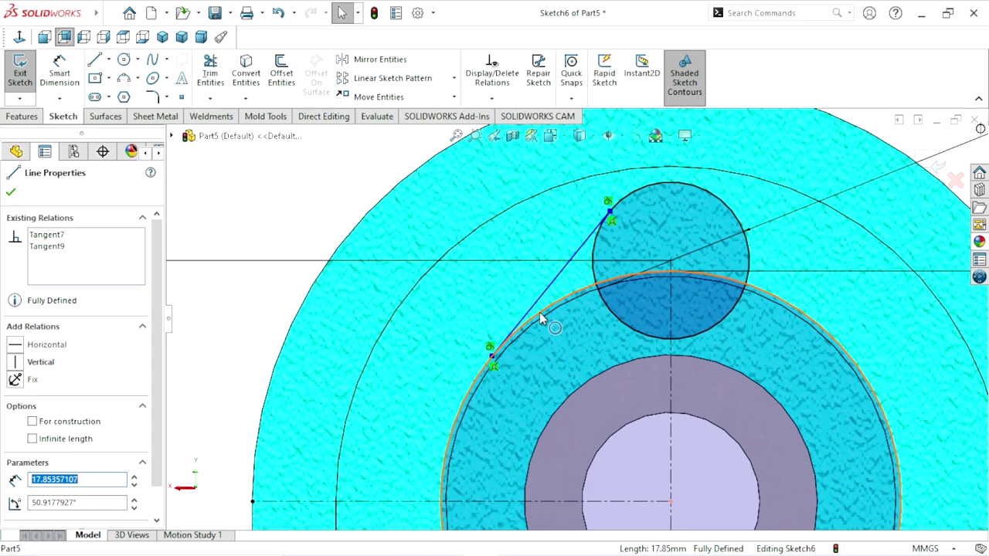
ctrl+click(564, 282)
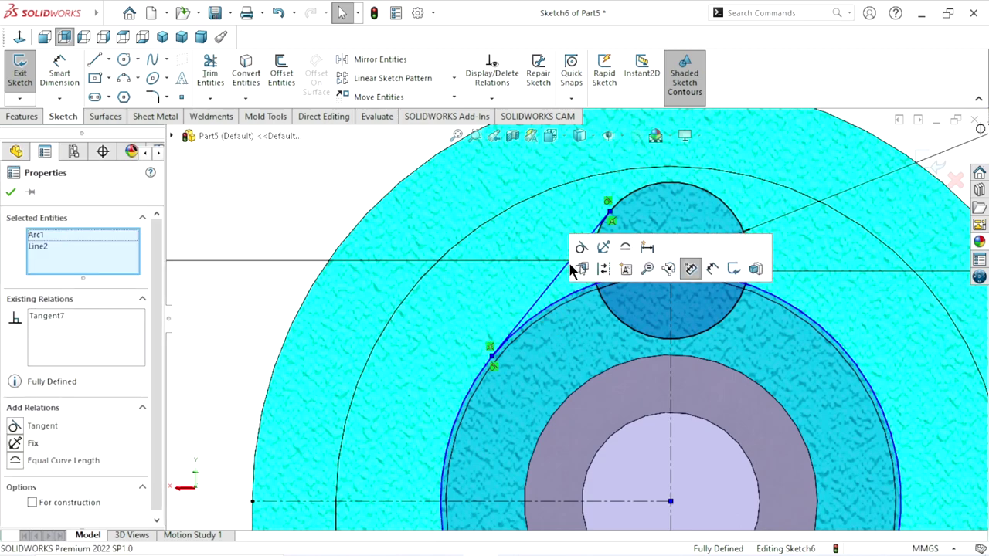
click(581, 248)
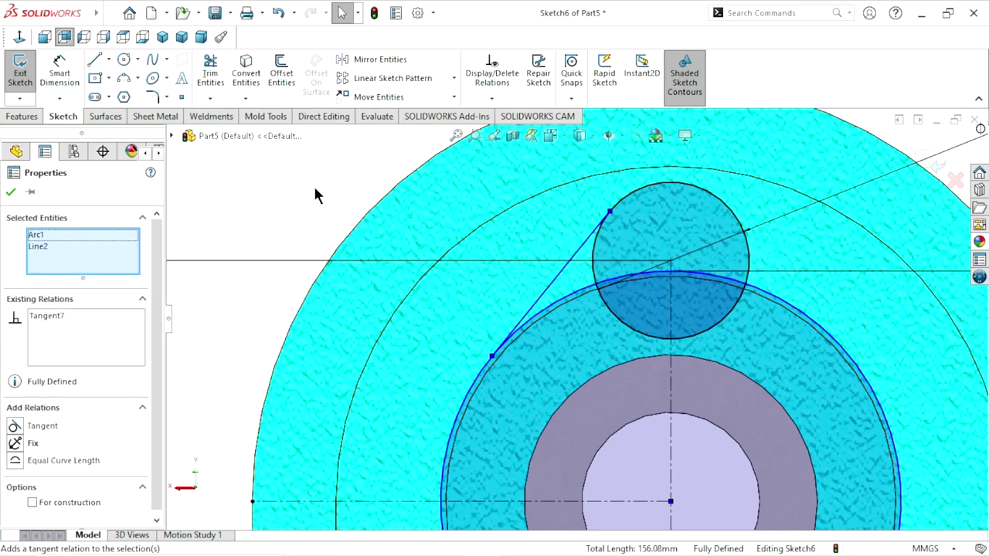
click(313, 184)
scroll(433, 241, up, 3)
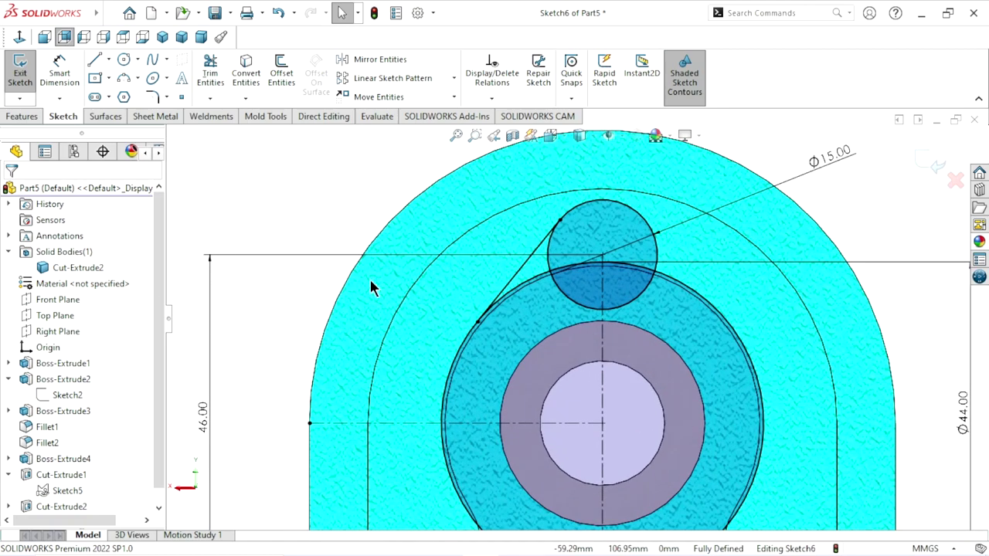
scroll(627, 342, up, 3)
scroll(639, 357, down, 2)
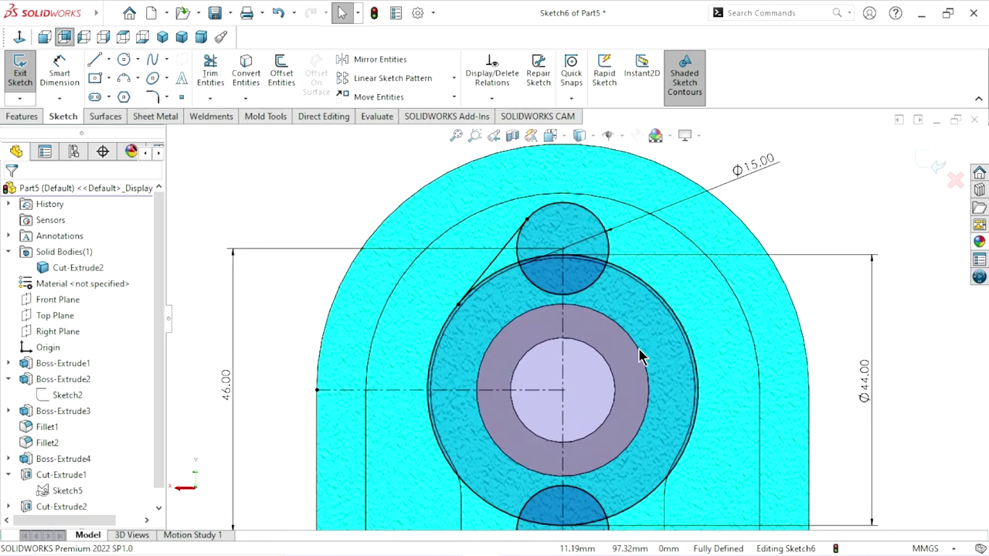
Step: Mirror the slanted tangent line about the vertical centerline onto the right side
click(363, 61)
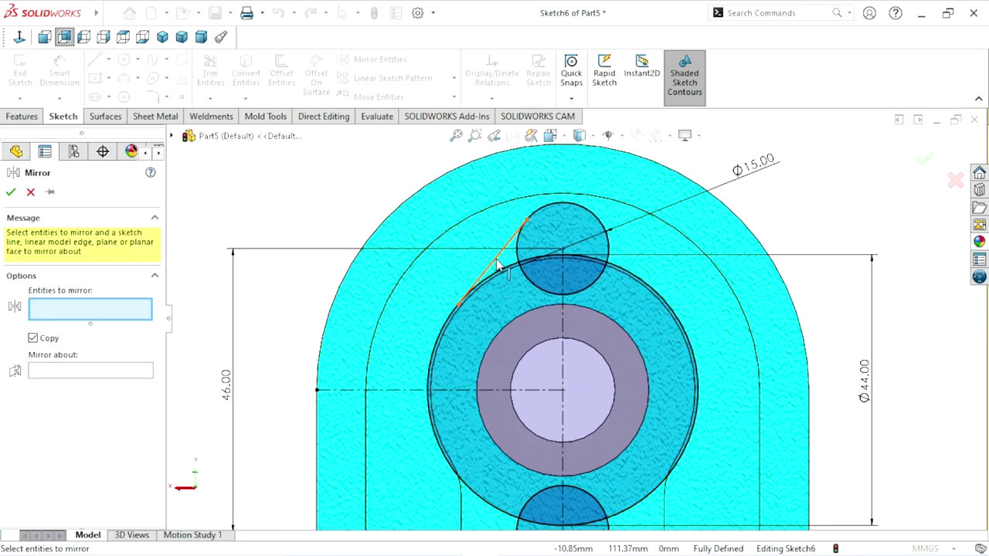
click(499, 265)
click(563, 326)
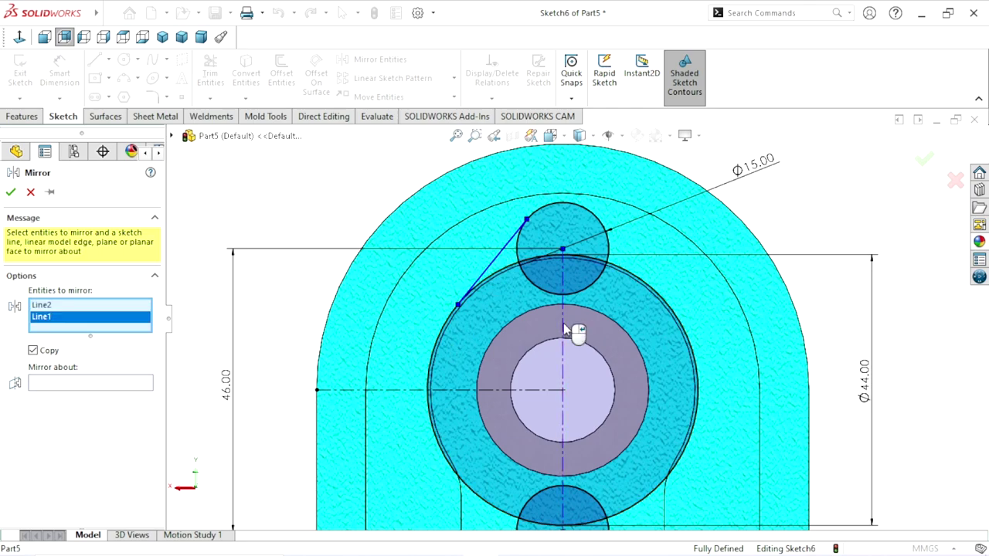
right_click(58, 319)
click(82, 336)
click(61, 373)
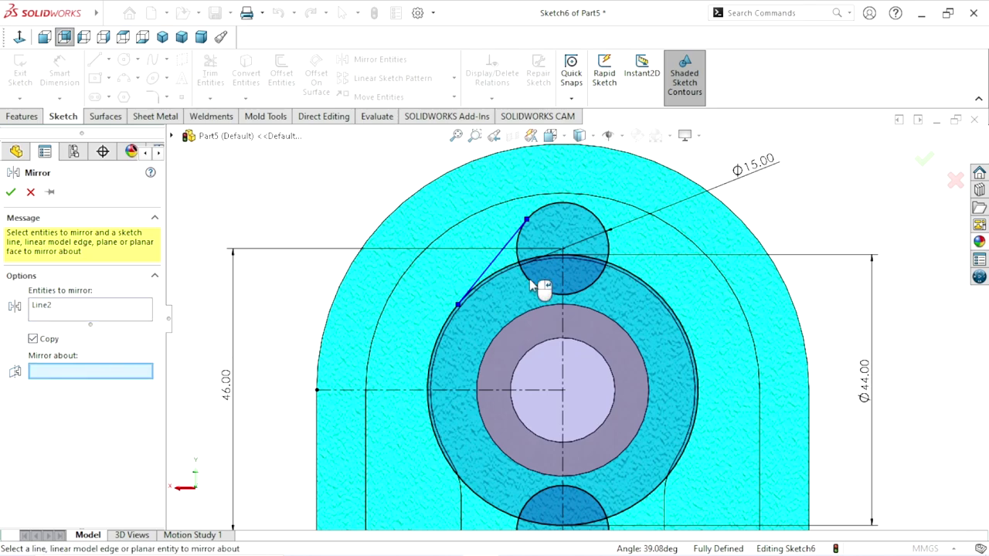
click(562, 275)
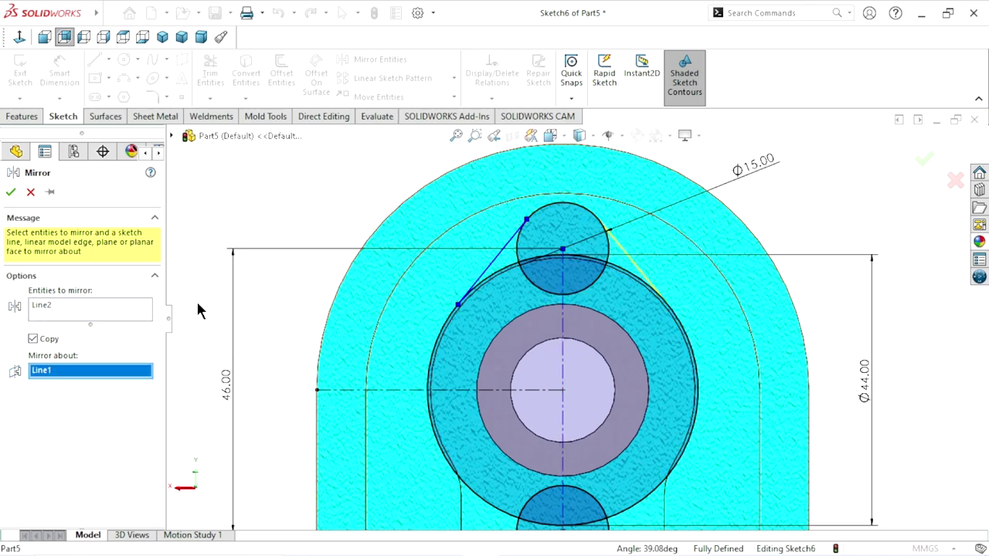
click(10, 193)
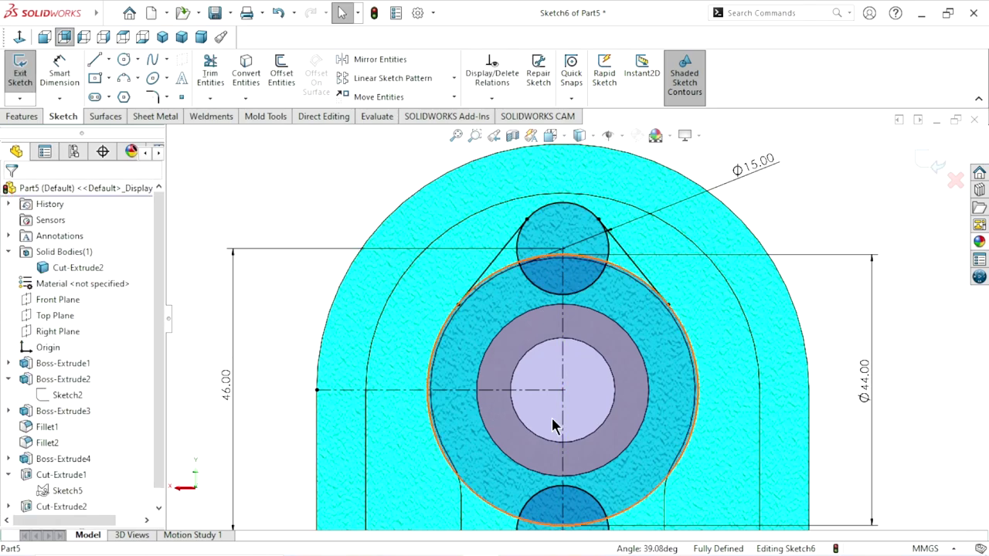
scroll(550, 416, up, 3)
scroll(599, 390, down, 3)
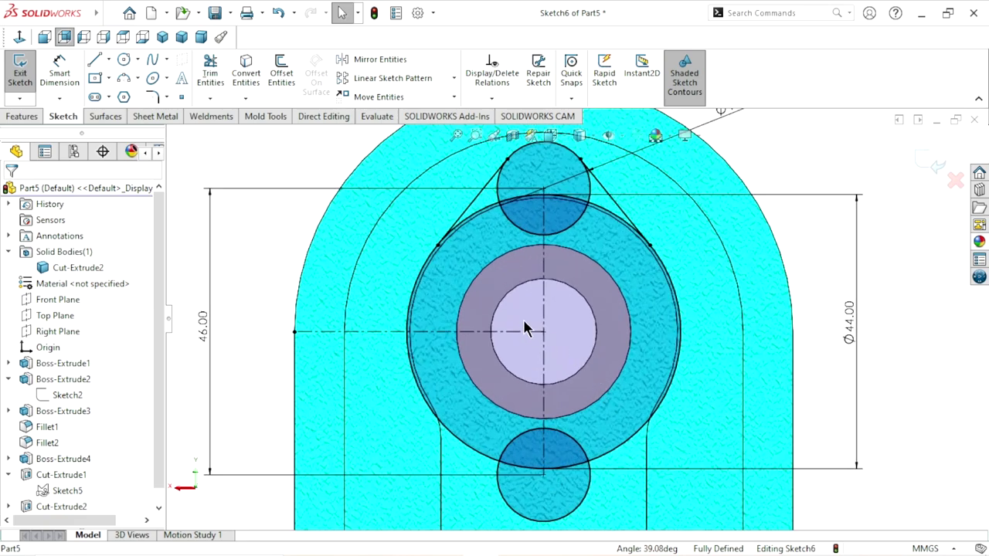
Step: Mirror both slanted lines about the horizontal centerline down to the bottom Ø15 circle
click(373, 59)
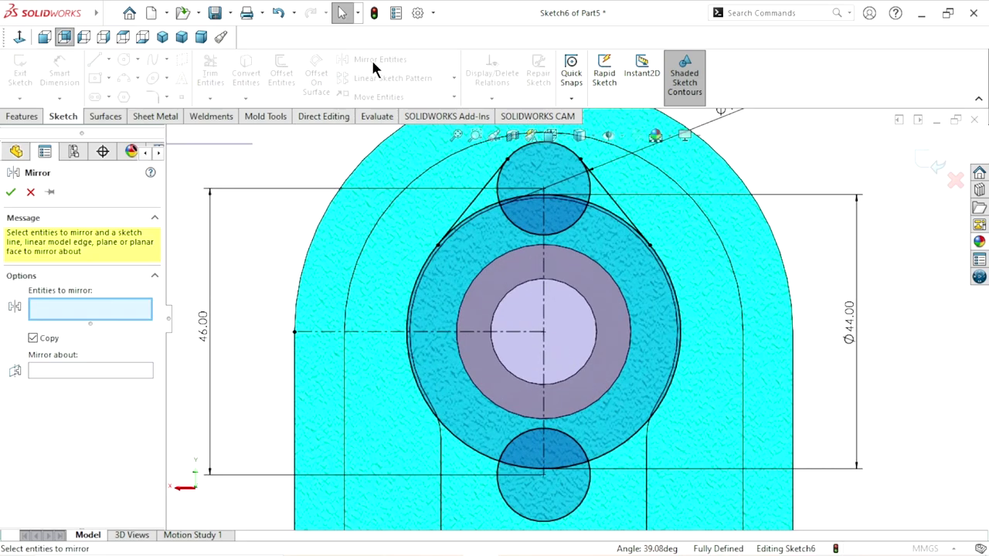
click(479, 192)
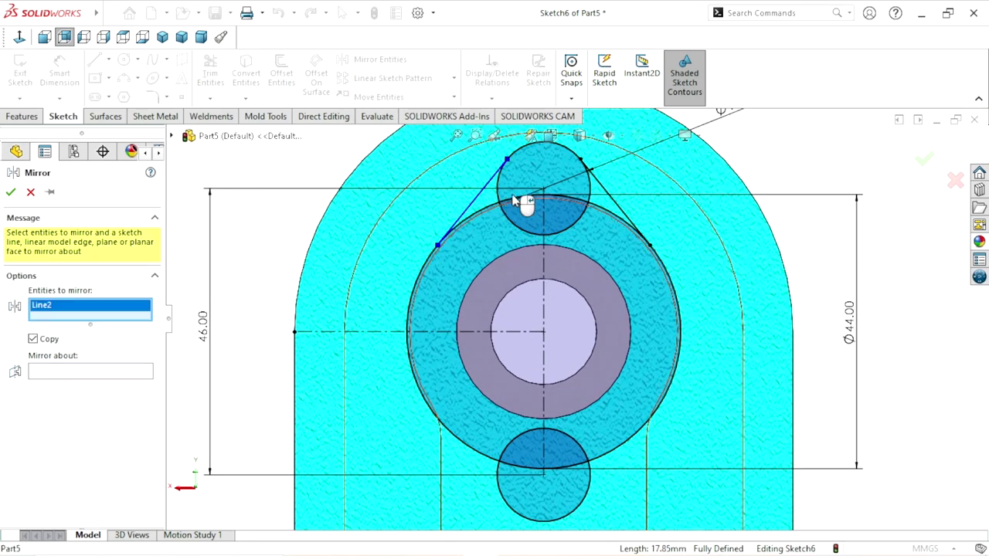
click(610, 196)
click(44, 382)
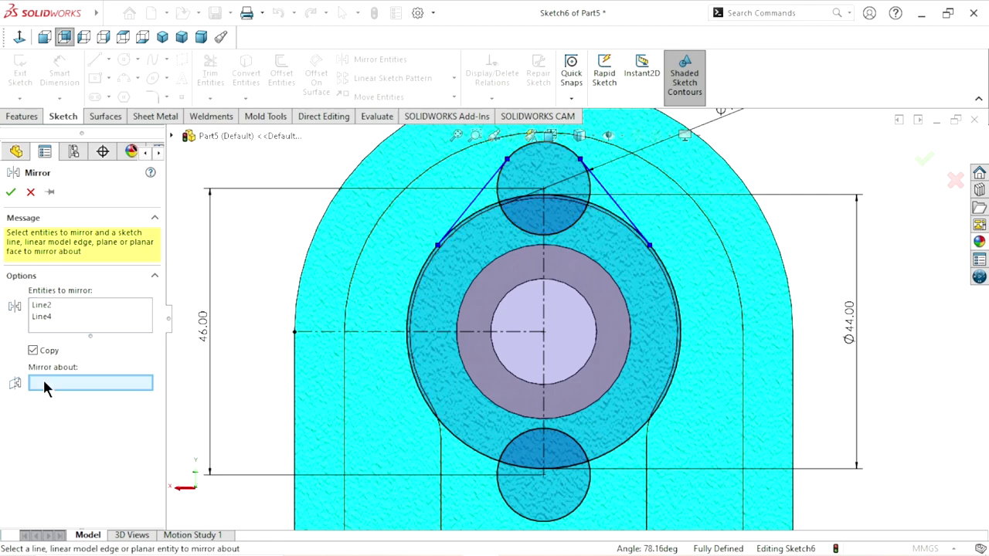
click(382, 336)
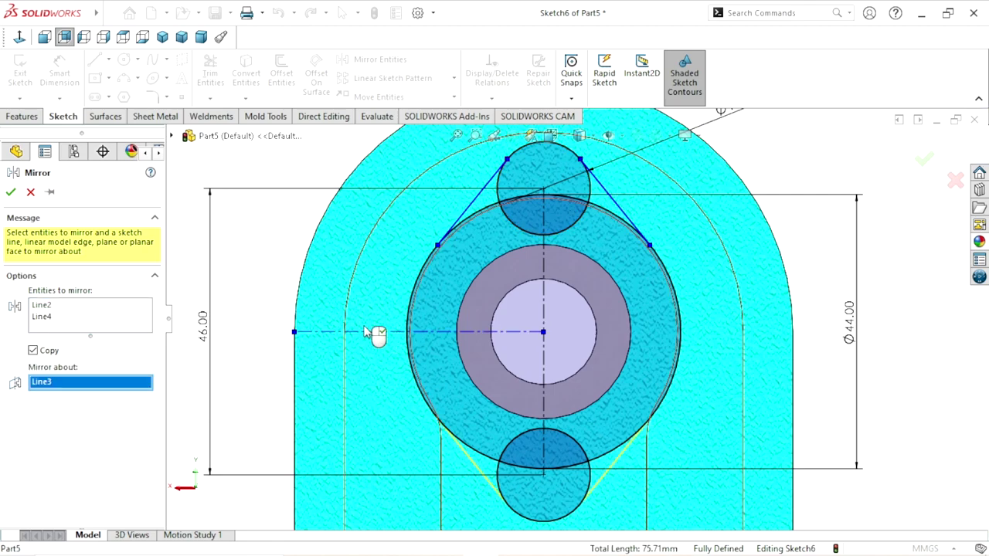
click(10, 191)
scroll(540, 333, up, 3)
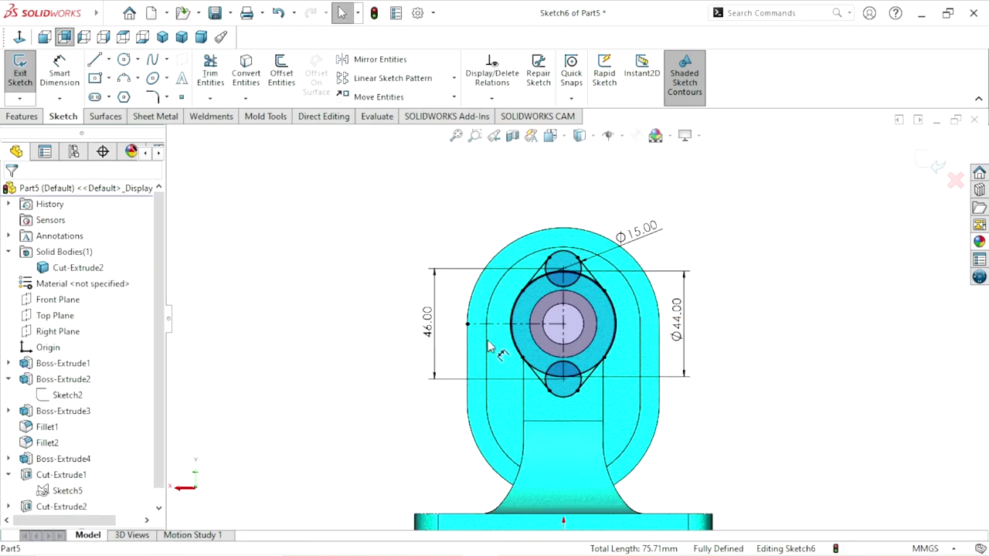
scroll(572, 344, down, 2)
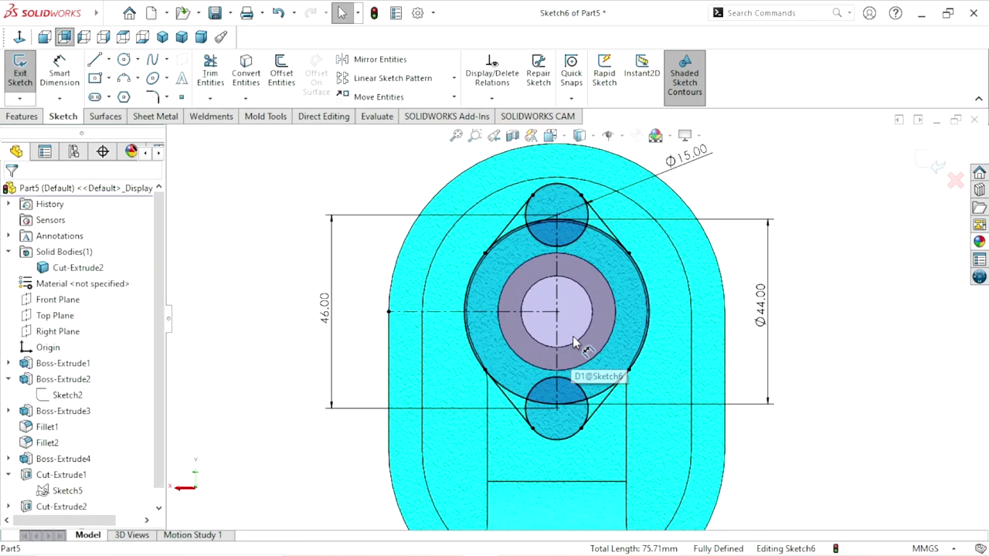
Step: Power-trim the overlapping inner arcs around the top Ø15 circle
click(207, 74)
scroll(587, 177, down, 4)
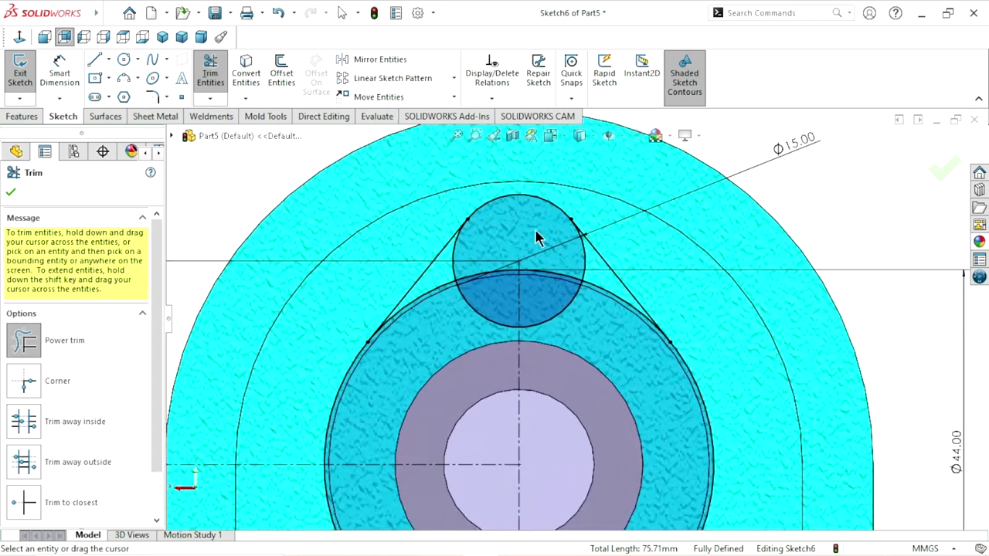
drag(414, 331, 424, 291)
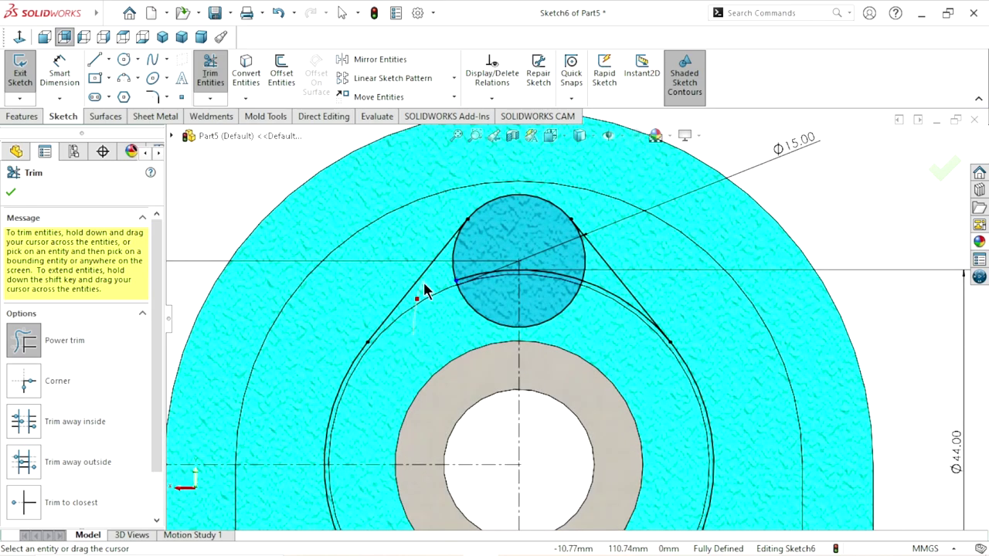
drag(481, 307, 546, 304)
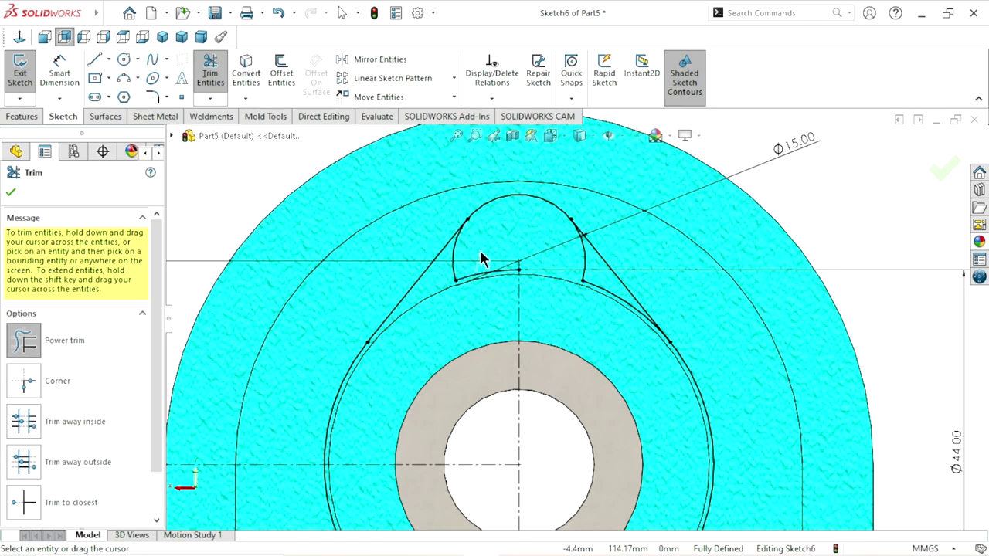
drag(438, 277, 464, 320)
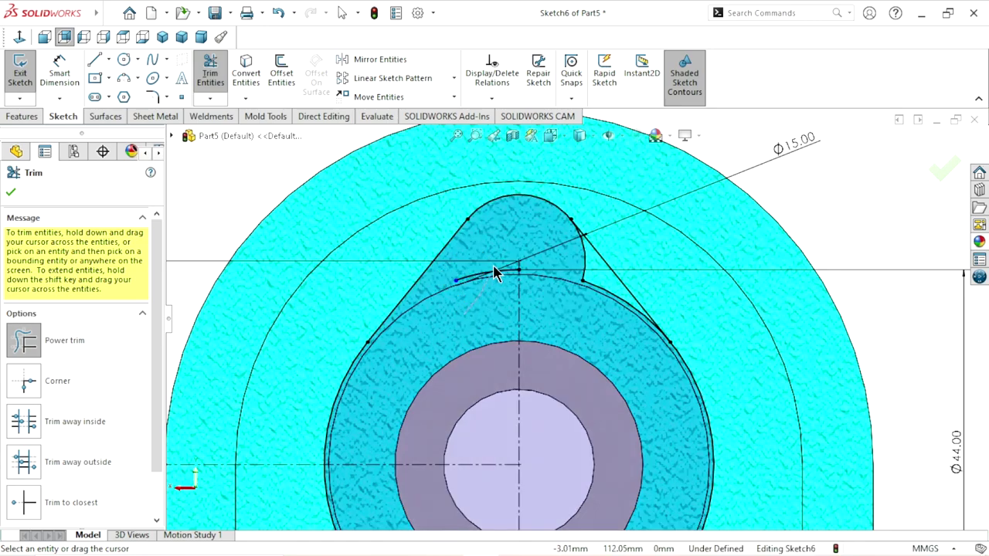
drag(495, 274, 501, 263)
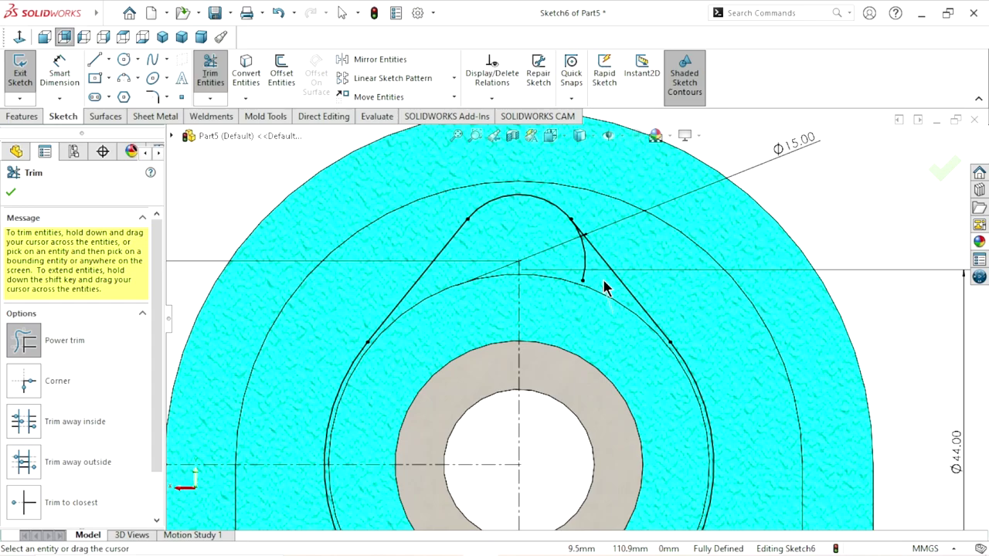
drag(576, 248, 578, 261)
Step: Trim the big circle's arc and leftover arc inside the bottom lobe
scroll(569, 317, up, 4)
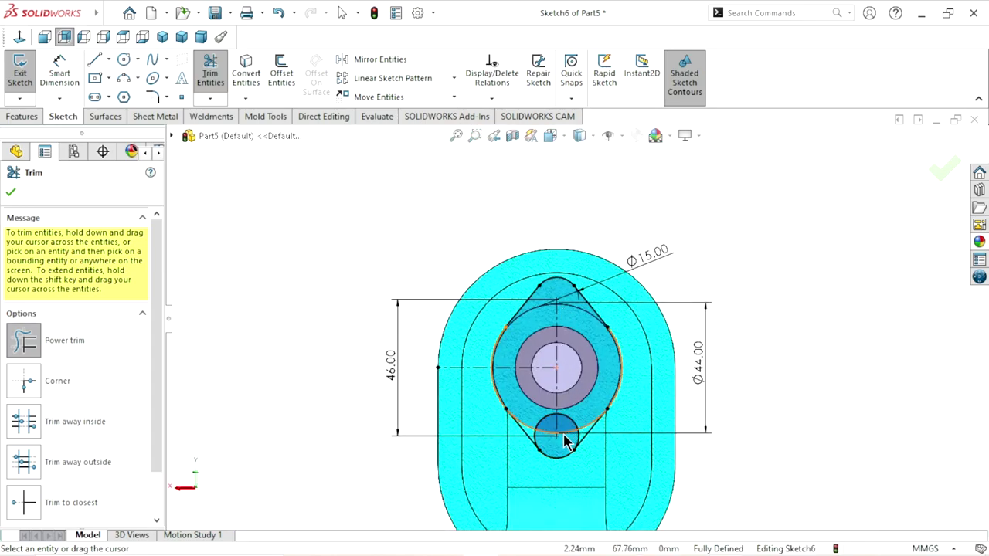
scroll(563, 434, down, 3)
drag(464, 340, 493, 397)
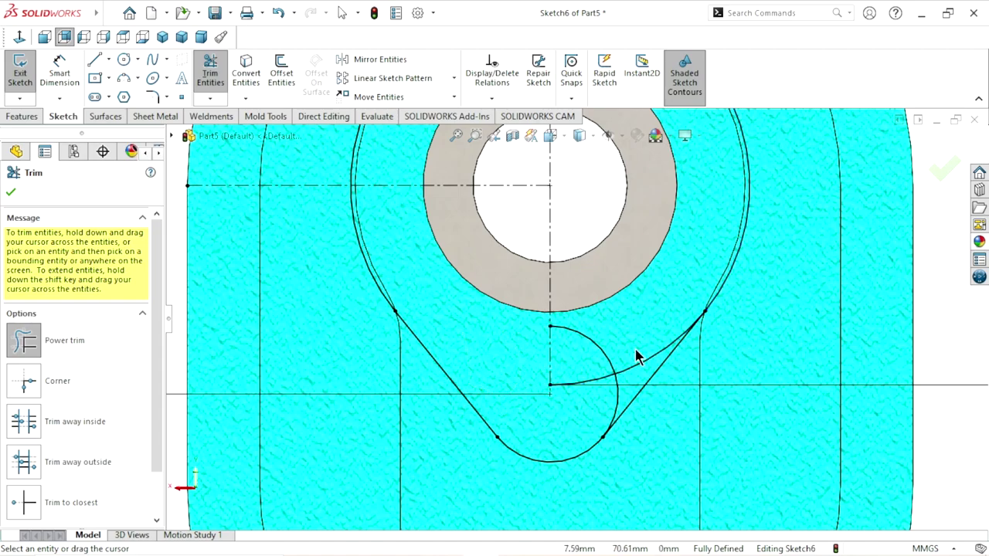
mouse_move(636, 357)
mouse_down()
mouse_move(595, 359)
mouse_move(632, 380)
mouse_up()
Step: Close Trim Entities, leaving the rounded-diamond outline around the Ø44 circle
scroll(593, 414, up, 2)
scroll(594, 413, up, 3)
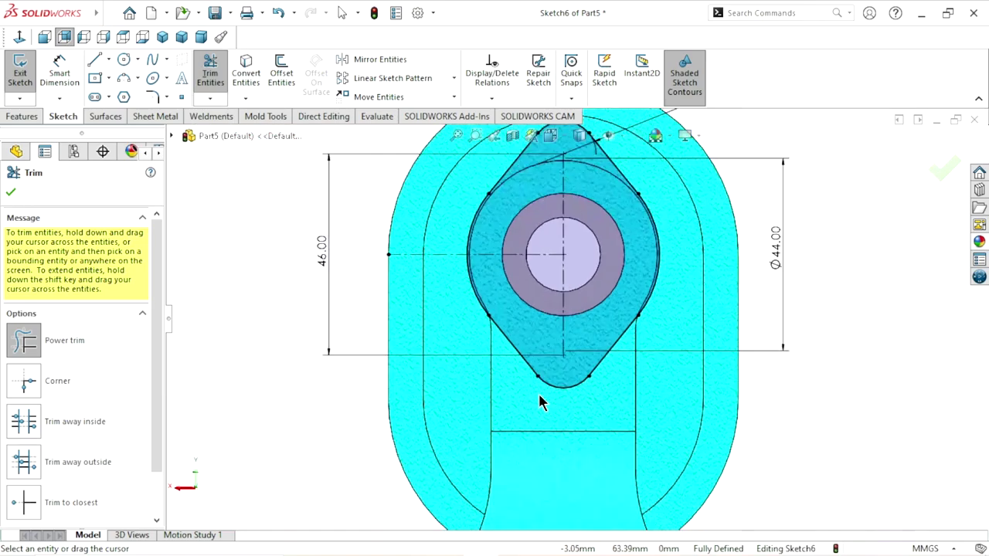
scroll(587, 325, up, 2)
scroll(602, 251, down, 1)
scroll(602, 251, down, 1)
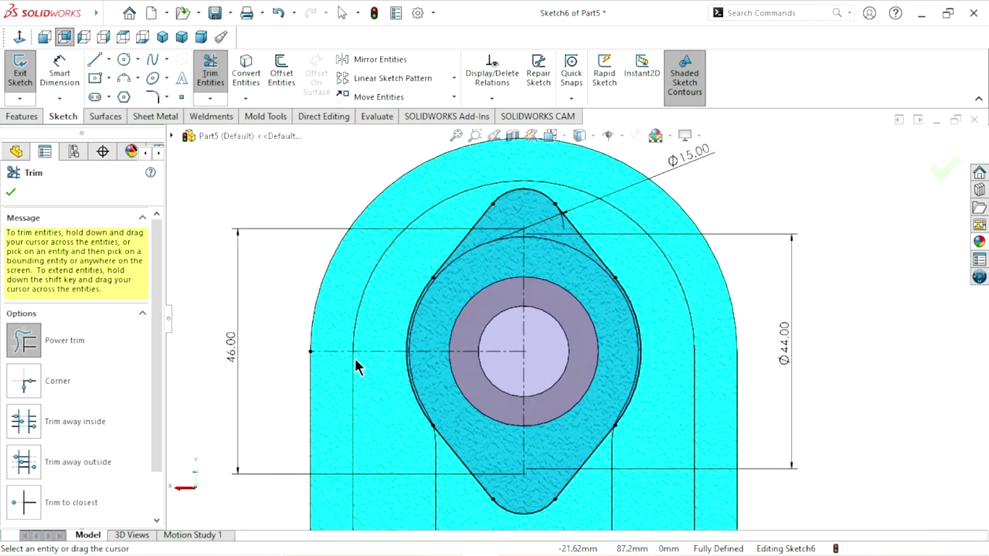
click(10, 193)
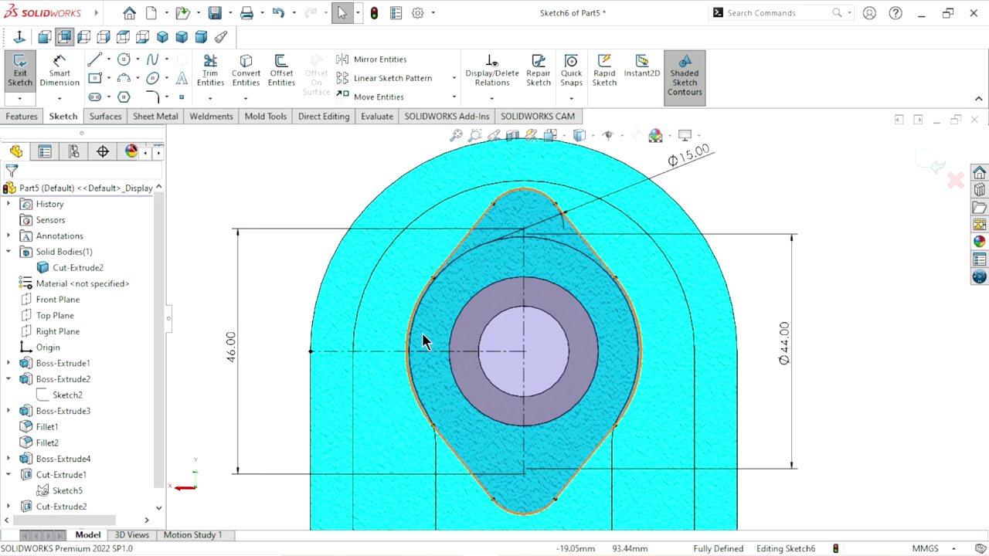
scroll(573, 329, up, 2)
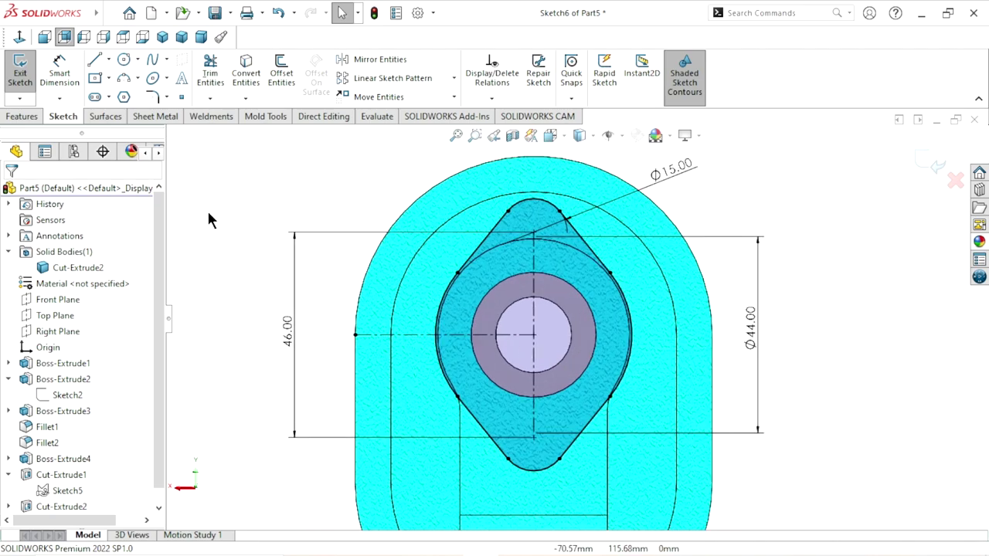
Step: Add a driven 61.00 height dimension between Sketch6's top and bottom arcs
click(71, 80)
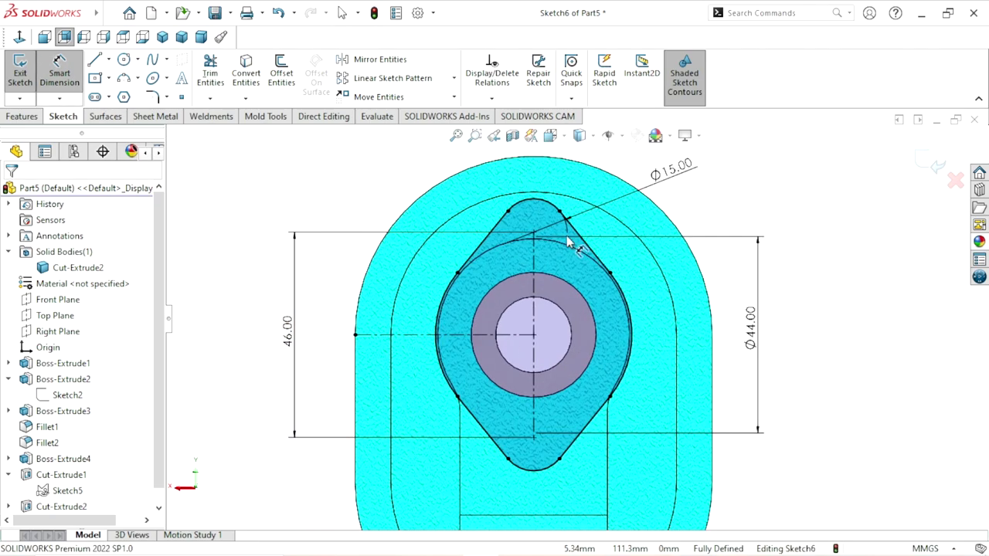
click(533, 205)
click(525, 467)
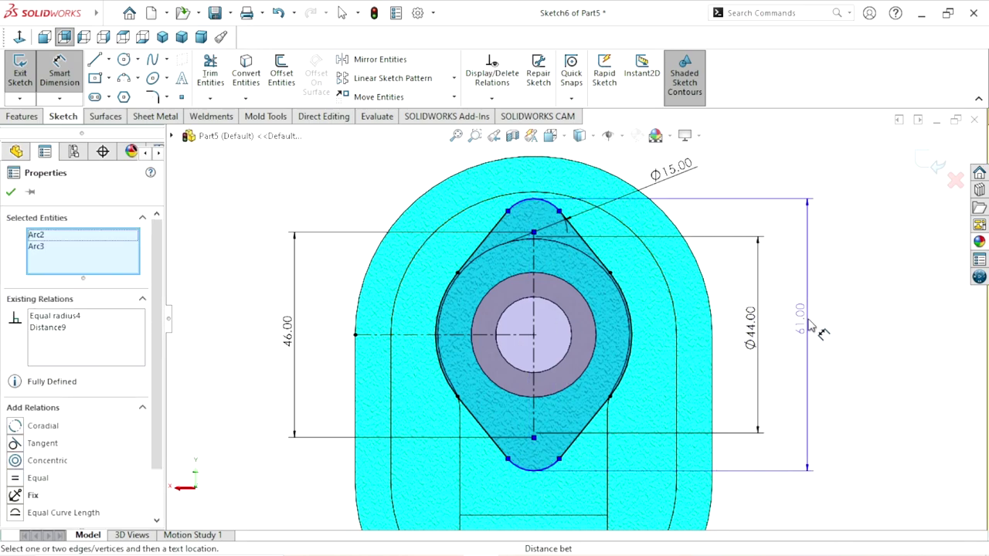
click(808, 326)
click(307, 109)
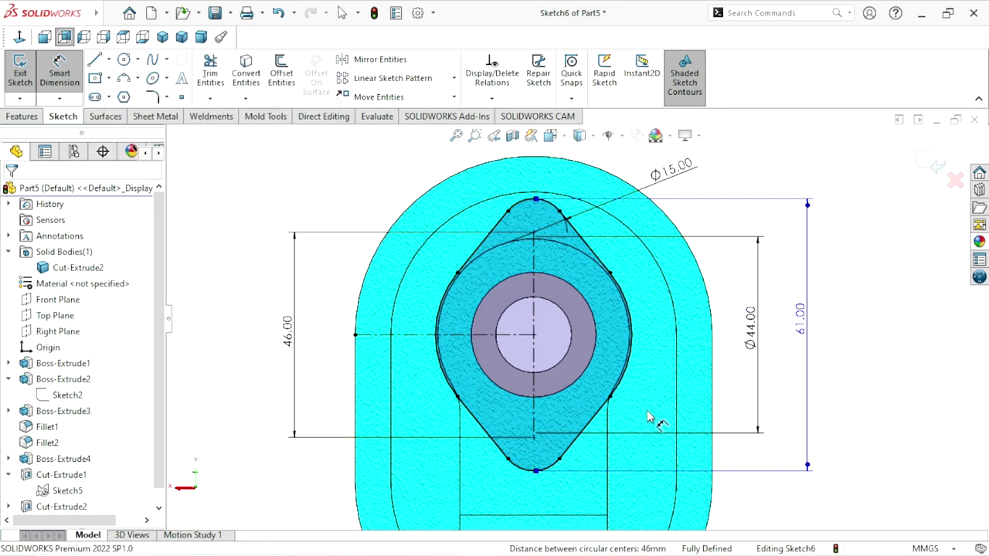
scroll(587, 390, up, 2)
scroll(599, 380, down, 3)
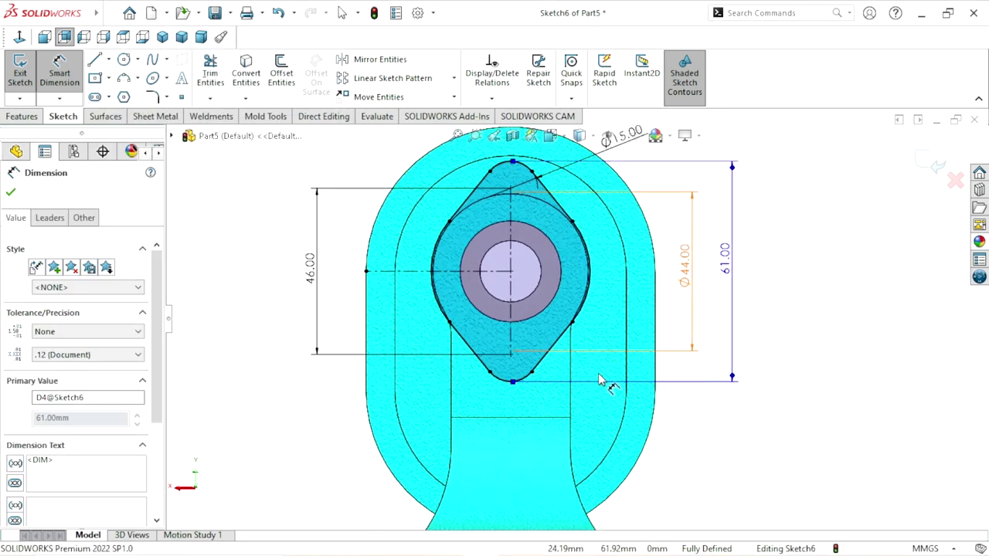
scroll(531, 323, down, 2)
scroll(531, 323, up, 1)
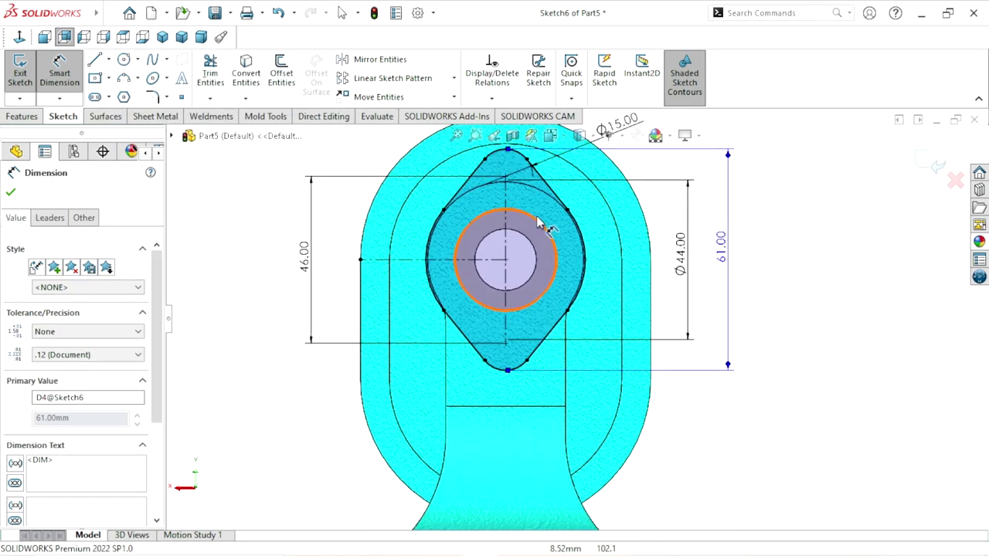
click(11, 193)
click(26, 118)
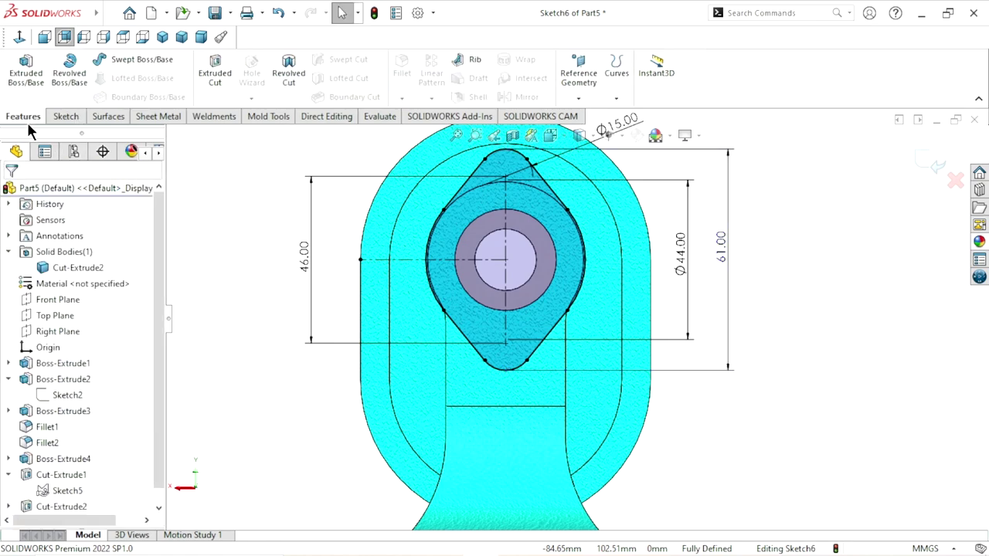
Step: Extrude Sketch6 12 mm Blind as the boss Boss-Extrude5
click(24, 68)
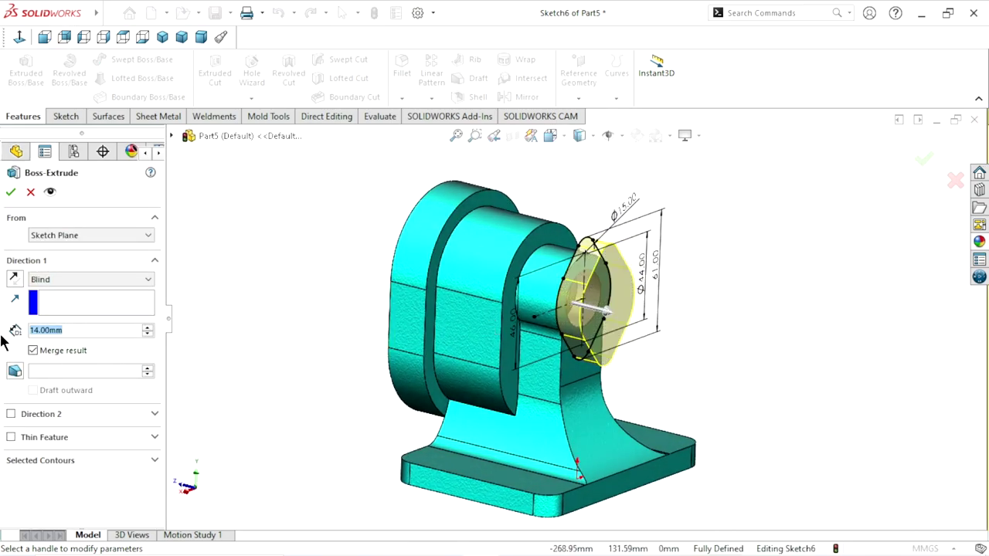
text(12)
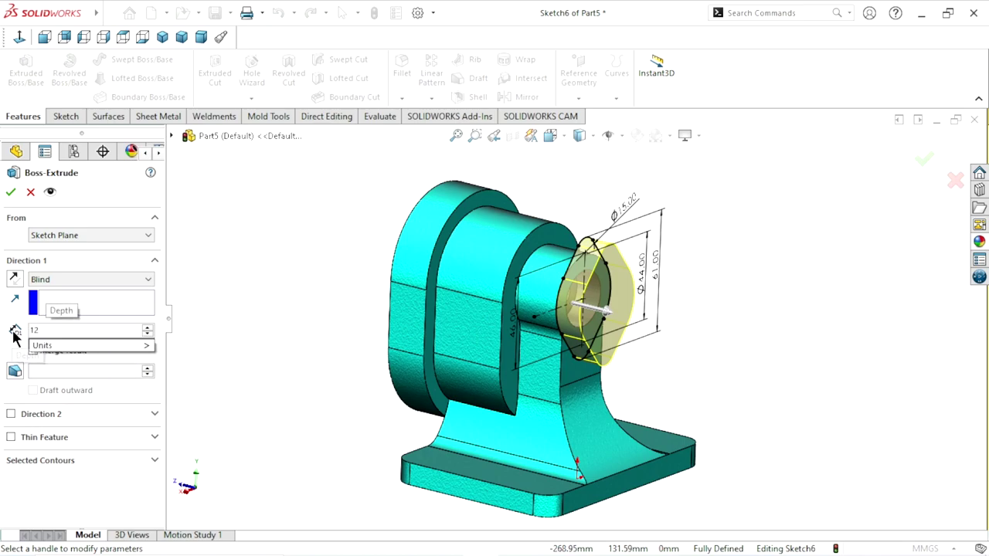
key(Return)
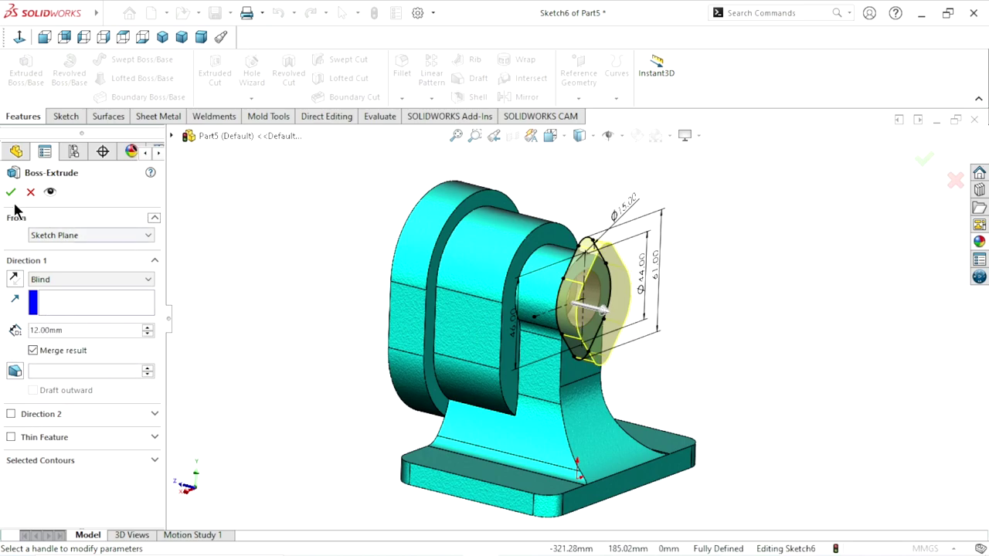
click(11, 193)
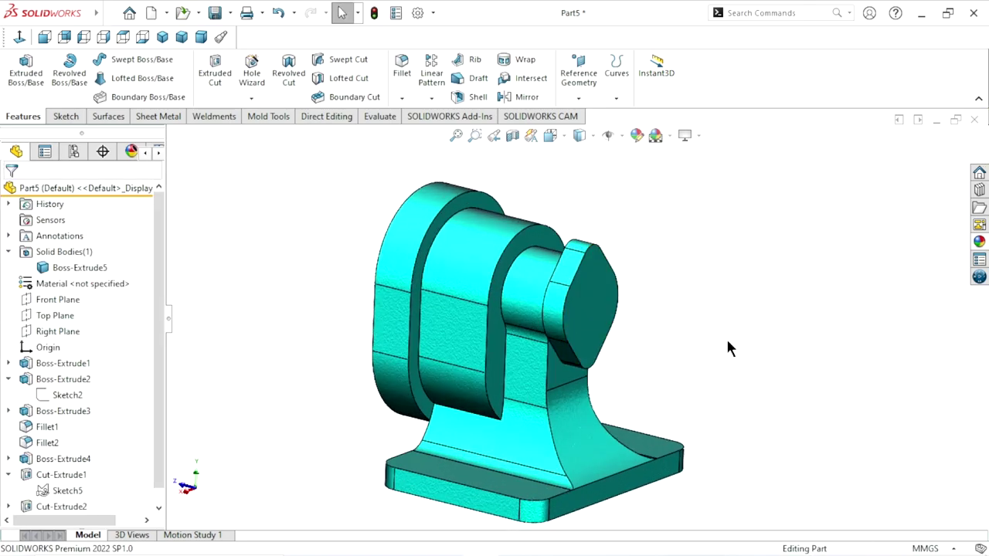
mouse_move(729, 347)
middle_down()
mouse_move(550, 385)
mouse_move(609, 306)
mouse_move(609, 323)
mouse_move(644, 335)
mouse_move(675, 329)
mouse_move(728, 367)
mouse_move(723, 389)
middle_up()
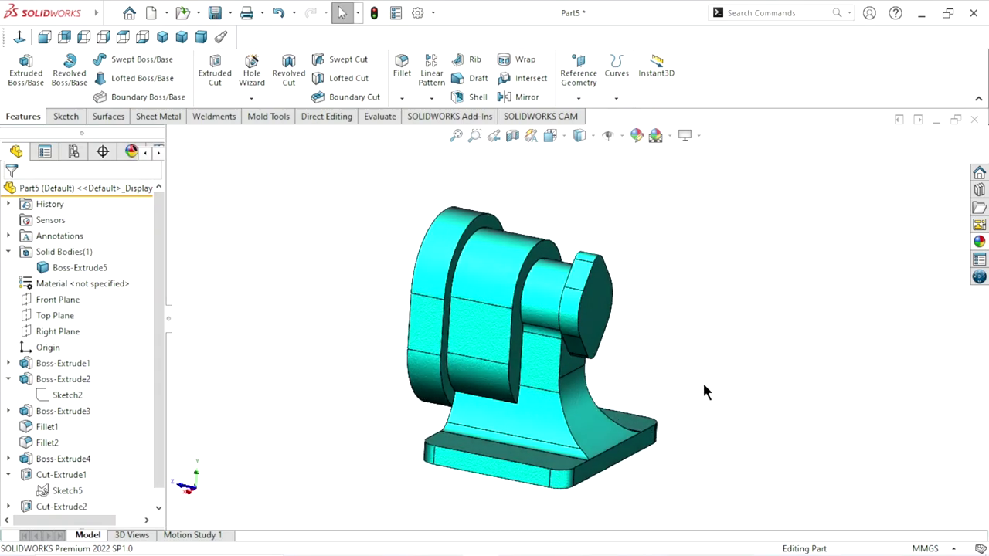
scroll(605, 320, up, 3)
scroll(605, 319, down, 5)
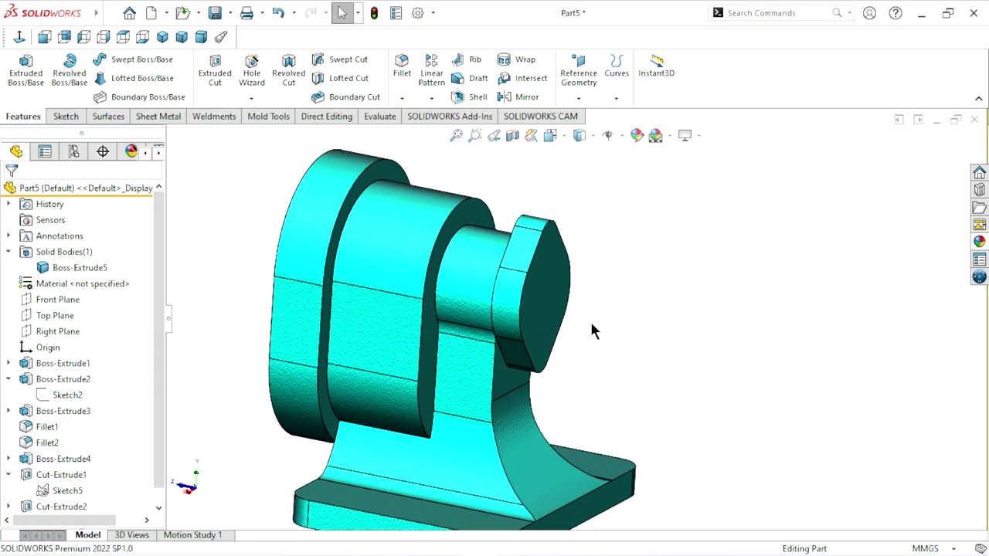
scroll(592, 331, up, 2)
scroll(495, 322, down, 4)
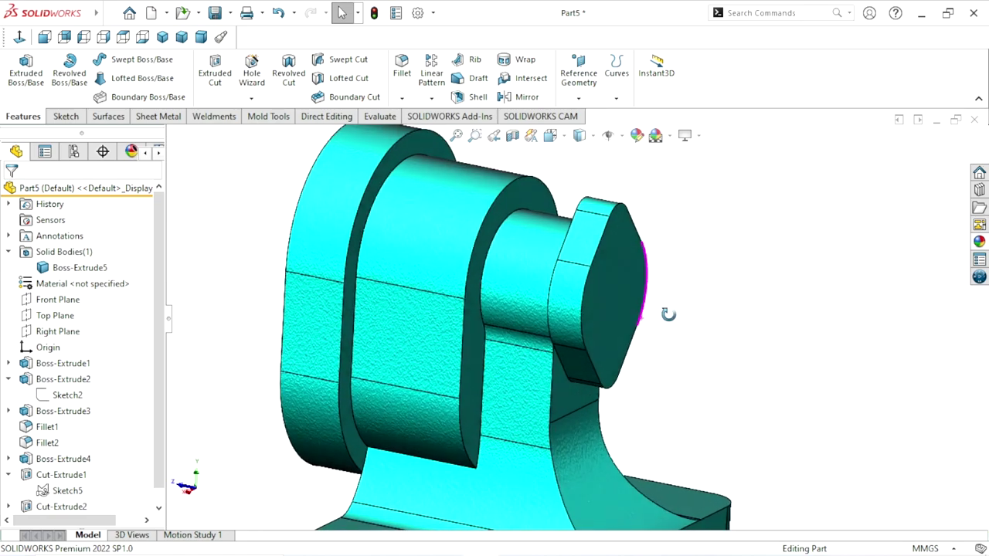
middle_drag(620, 309, 626, 324)
scroll(624, 348, up, 3)
scroll(624, 349, down, 2)
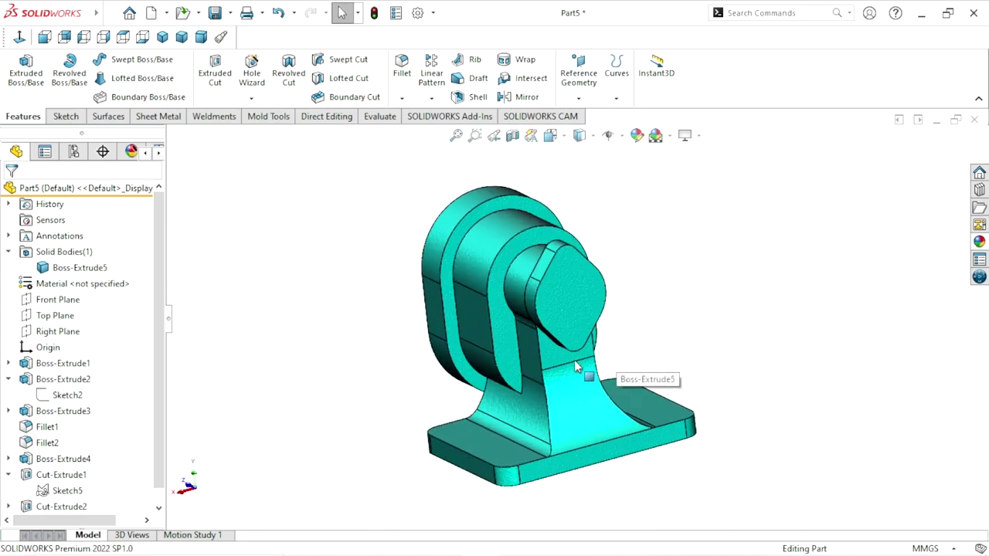
scroll(160, 386, down, 1)
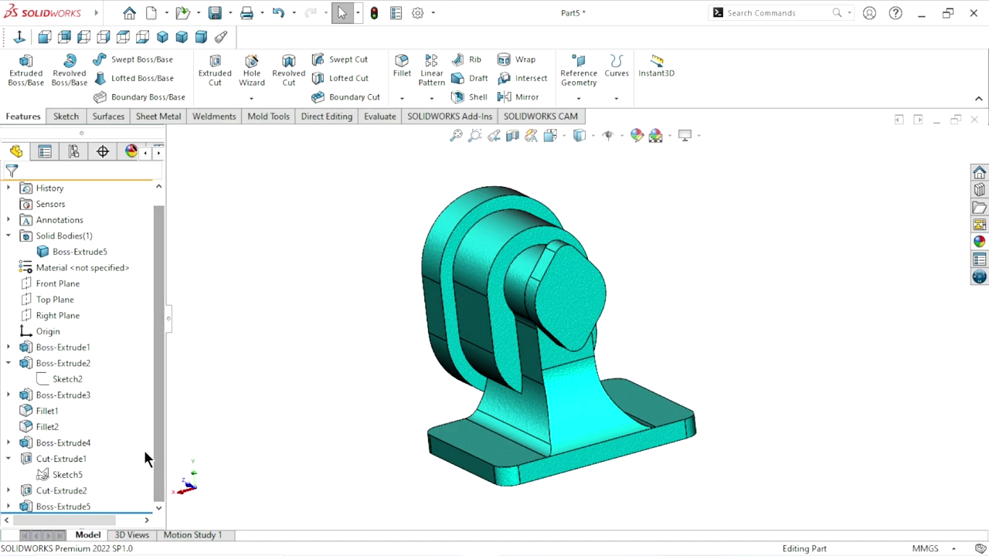
Step: Open Boss-Extrude5's underlying Sketch6 for editing from the feature tree
click(16, 507)
key(Escape)
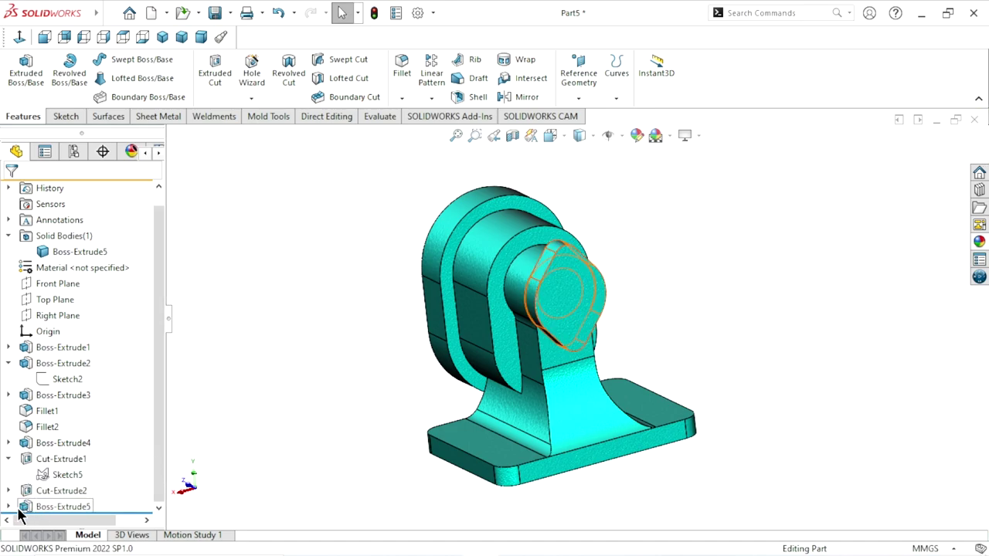
click(9, 507)
click(47, 507)
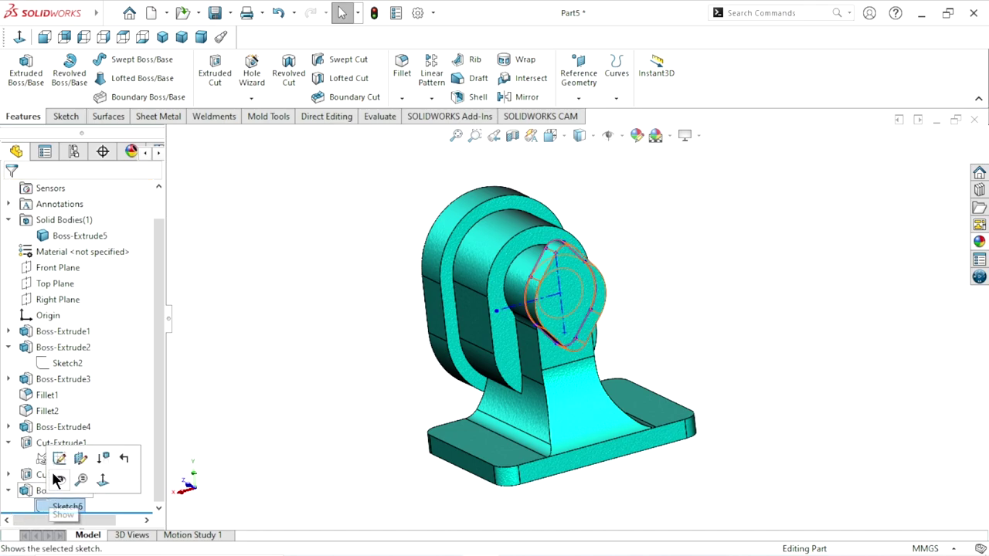
click(41, 458)
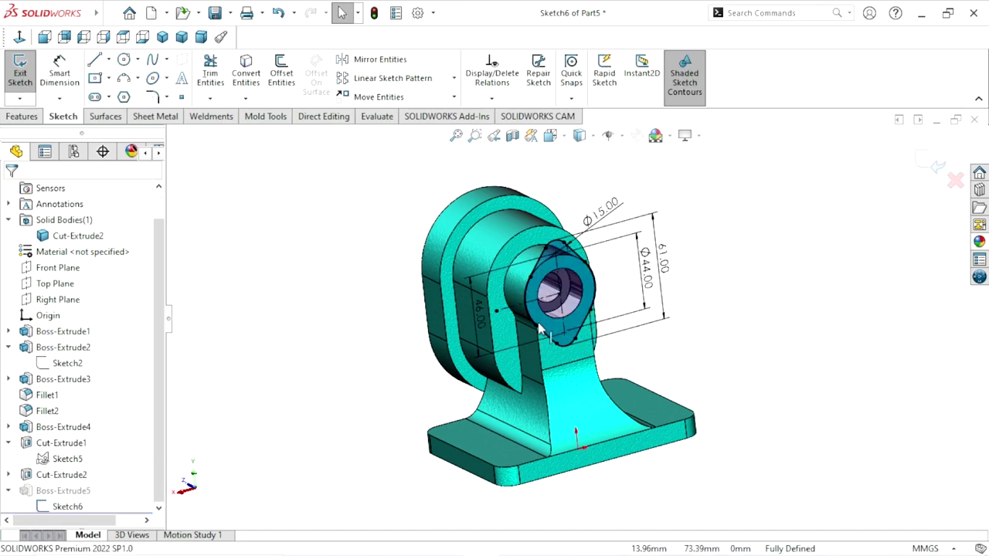
Step: Add the Ø28 hole edge to the sketch and exit to rebuild the boss
scroll(548, 317, down, 3)
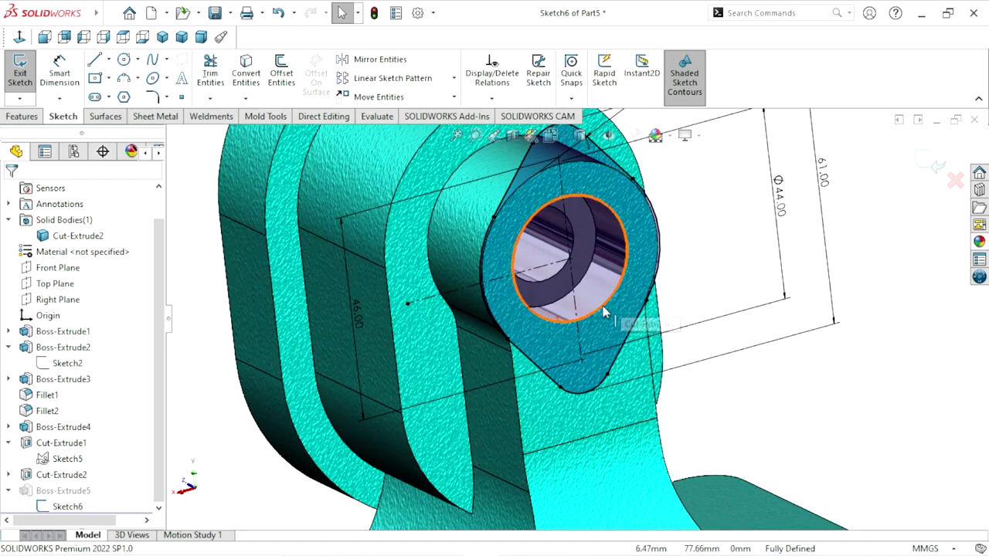
click(601, 306)
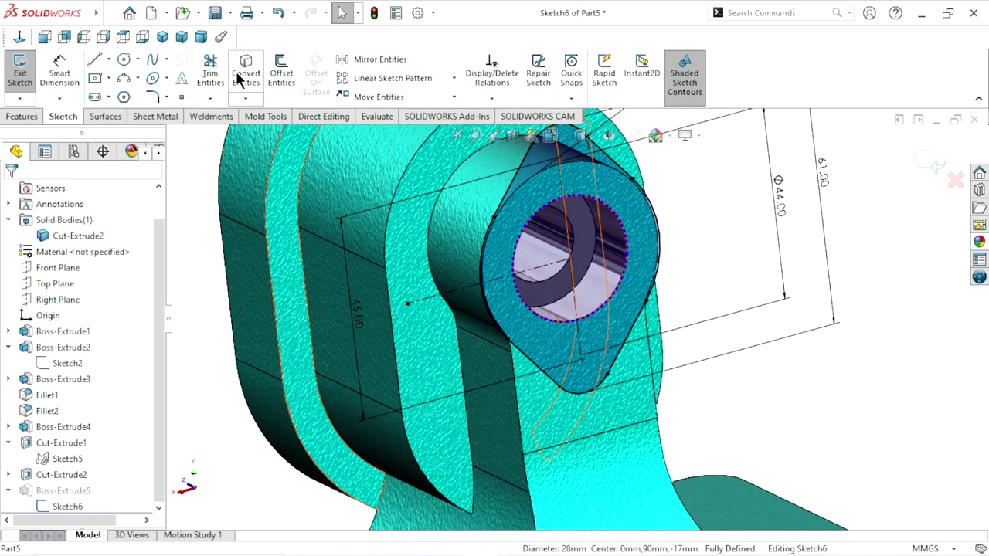
scroll(572, 317, up, 3)
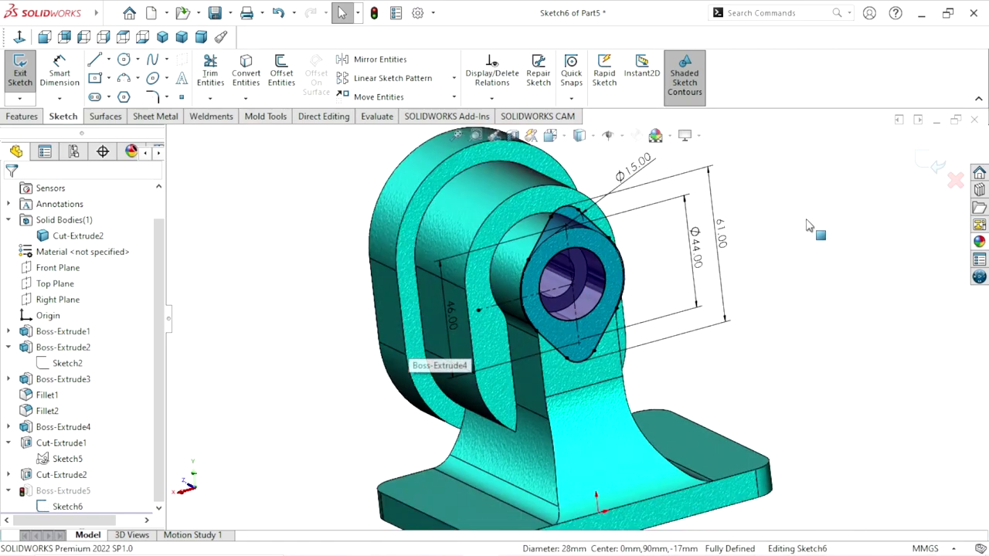
click(919, 165)
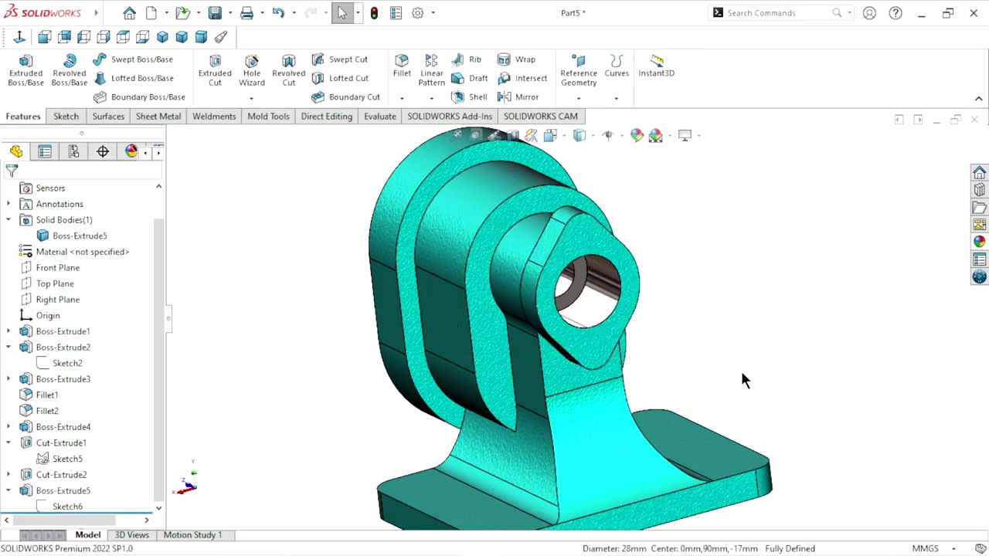
Step: Orbit the bracket until the rounded plate face with the small hole faces you, and select it
scroll(670, 359, up, 2)
scroll(649, 299, down, 3)
mouse_move(746, 305)
middle_down()
mouse_move(688, 301)
mouse_move(705, 289)
mouse_move(708, 269)
mouse_move(698, 265)
mouse_move(715, 279)
mouse_move(777, 277)
mouse_move(757, 336)
middle_up()
scroll(713, 342, up, 3)
scroll(736, 319, down, 2)
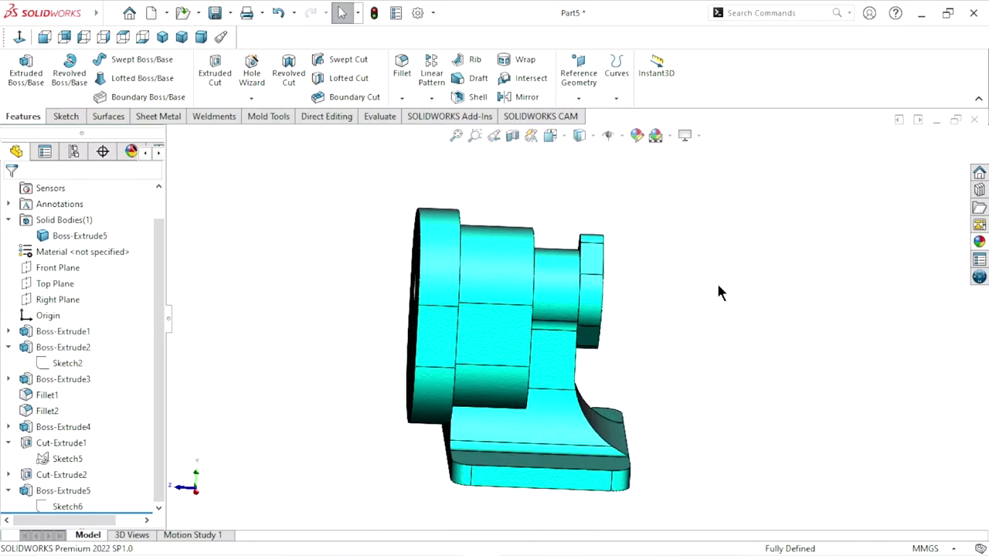
mouse_move(718, 292)
middle_down()
mouse_move(685, 298)
mouse_move(770, 247)
mouse_move(494, 402)
middle_up()
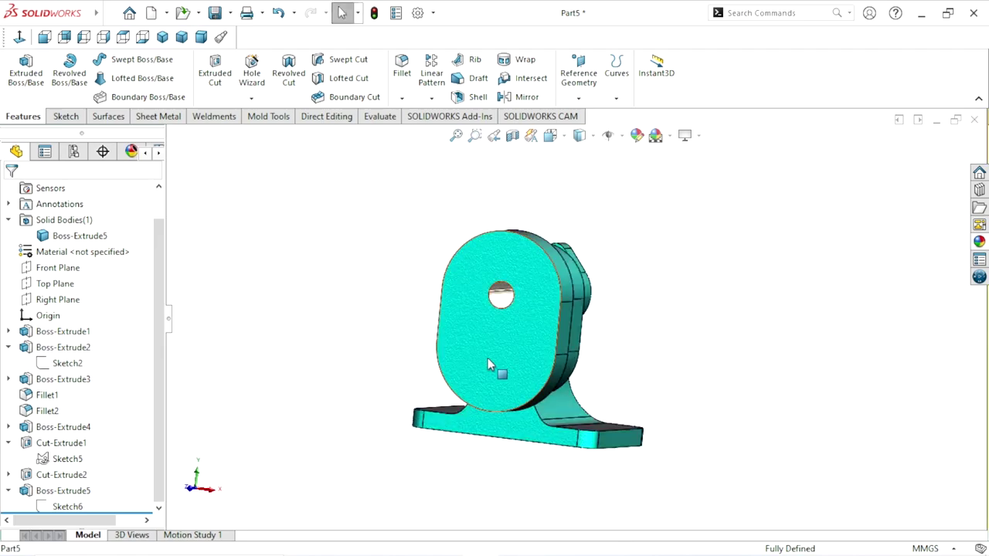
click(487, 365)
Step: Start a new sketch, Sketch7, on the rounded plate face
click(531, 314)
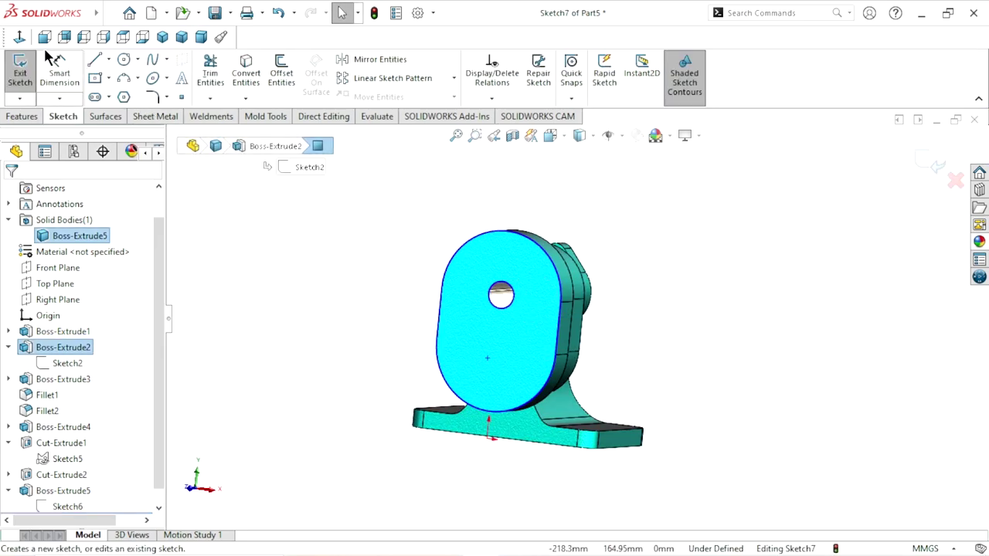
scroll(574, 317, up, 2)
scroll(611, 282, down, 2)
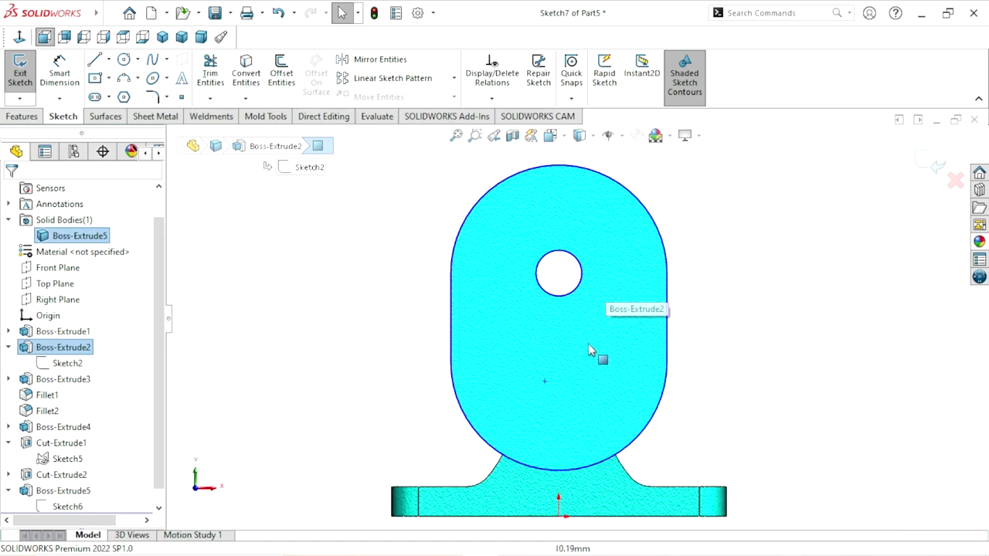
scroll(610, 347, up, 1)
scroll(649, 328, down, 1)
scroll(664, 294, up, 1)
scroll(633, 255, down, 1)
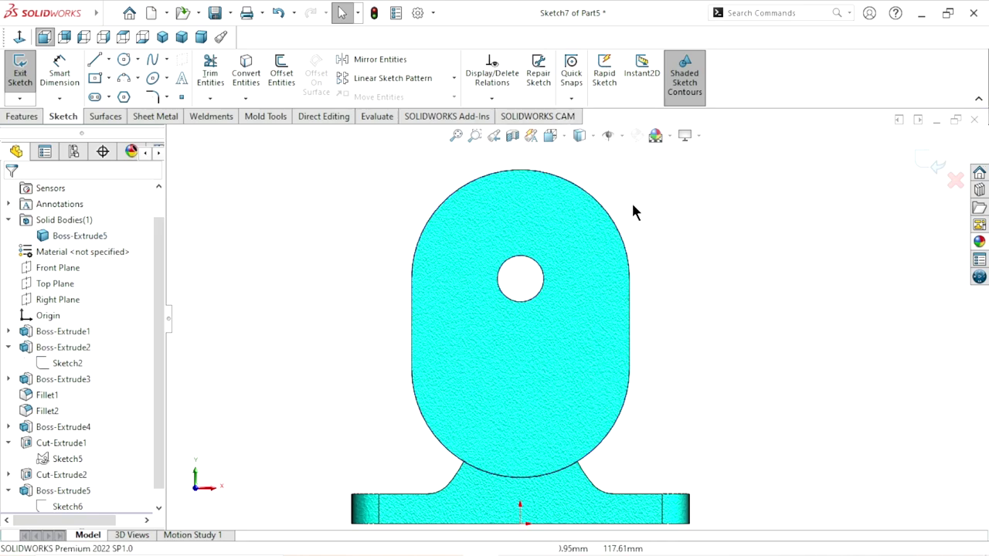
Step: Convert the plate face's outline and hole edges into Sketch7
click(249, 78)
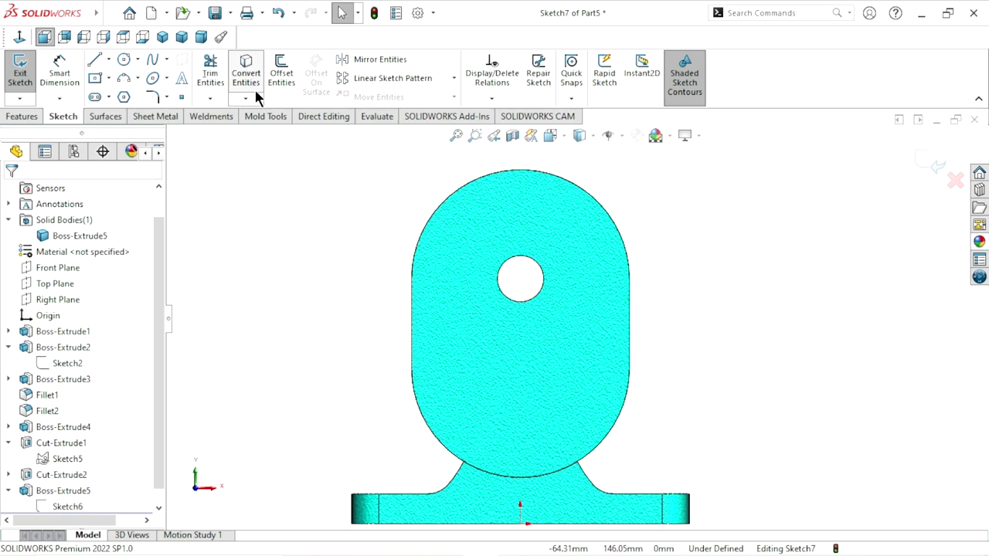
click(468, 187)
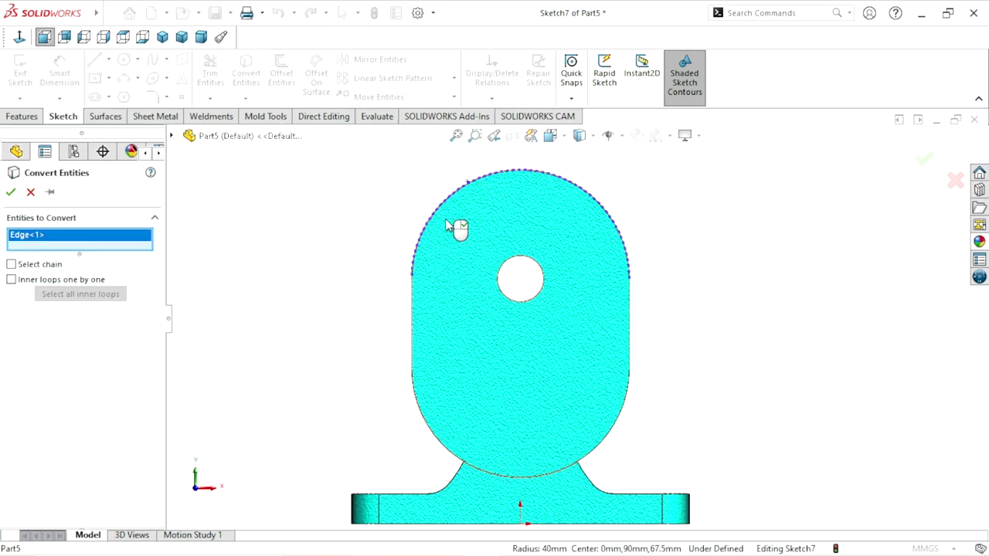
click(412, 323)
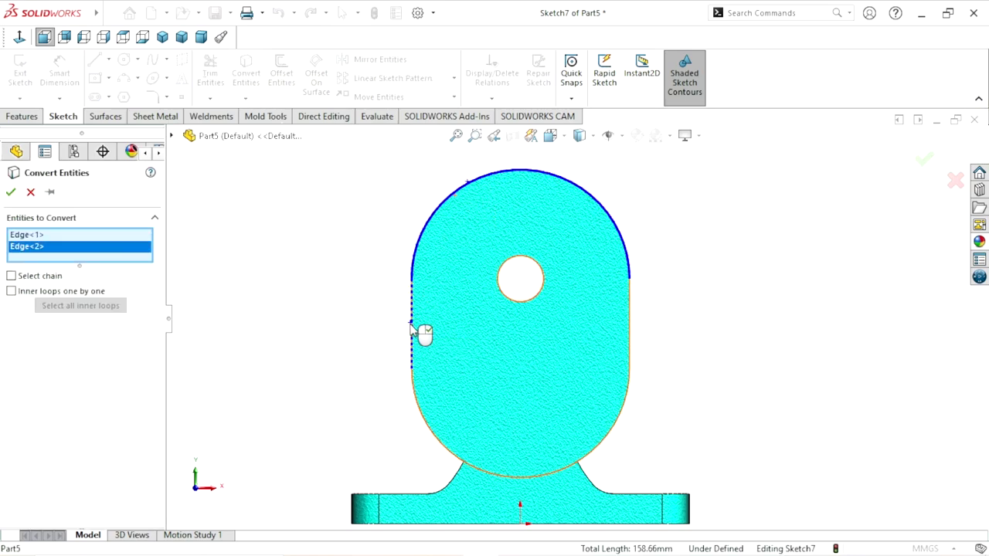
click(629, 337)
click(592, 454)
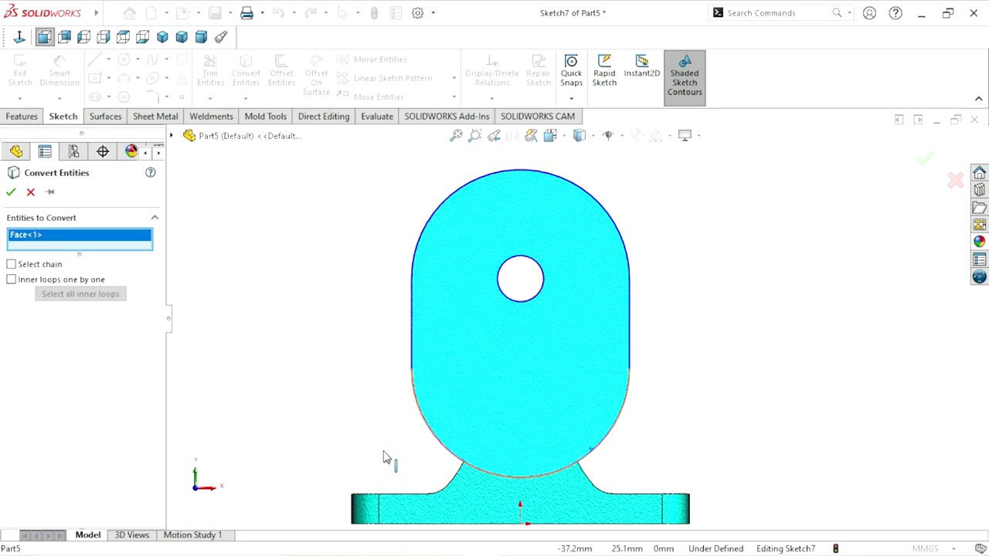
click(8, 196)
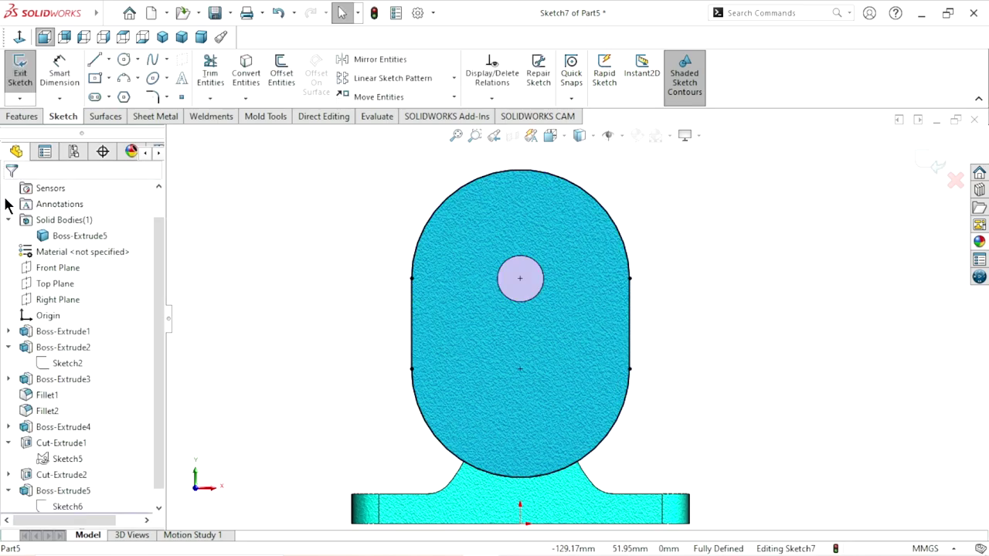
scroll(340, 441, up, 2)
scroll(592, 325, up, 1)
scroll(614, 326, down, 2)
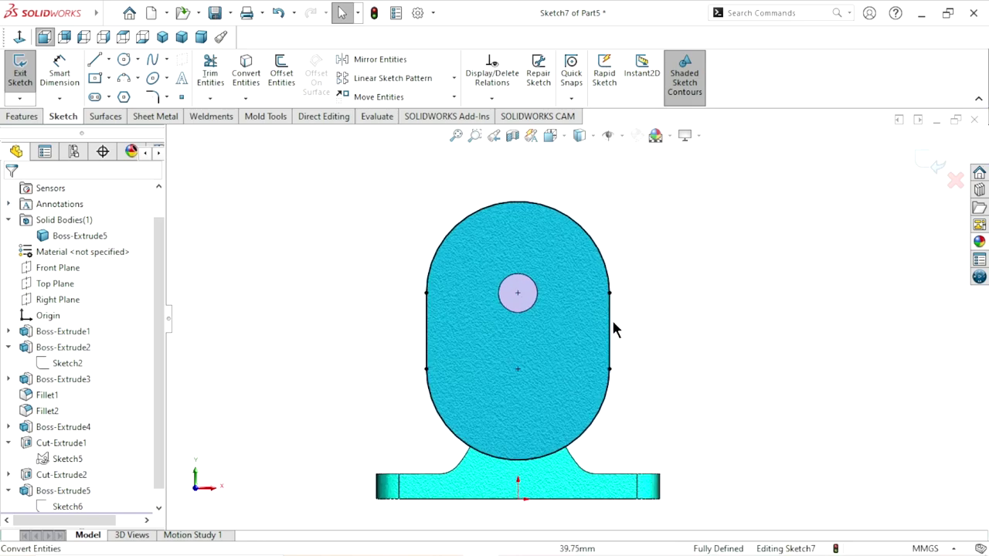
scroll(593, 307, down, 1)
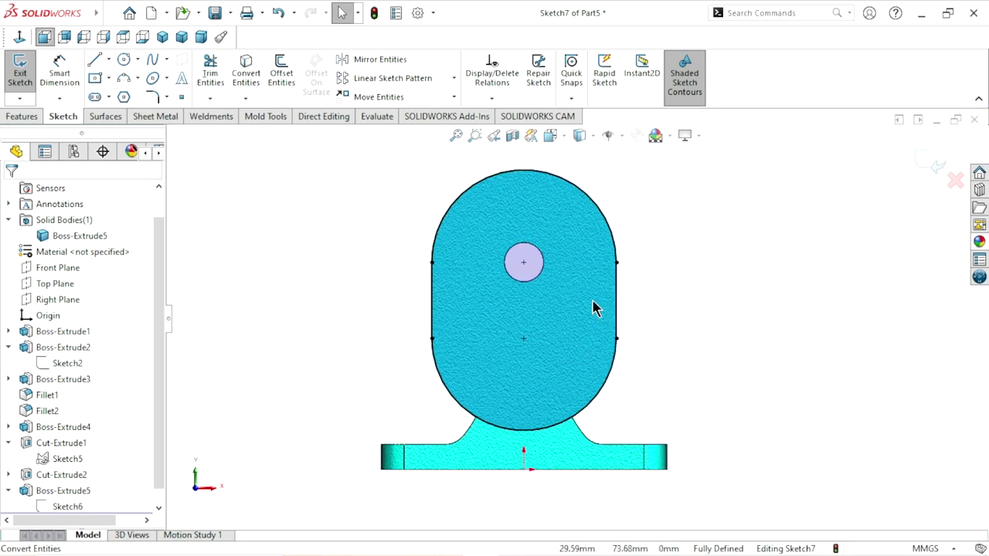
scroll(593, 308, down, 1)
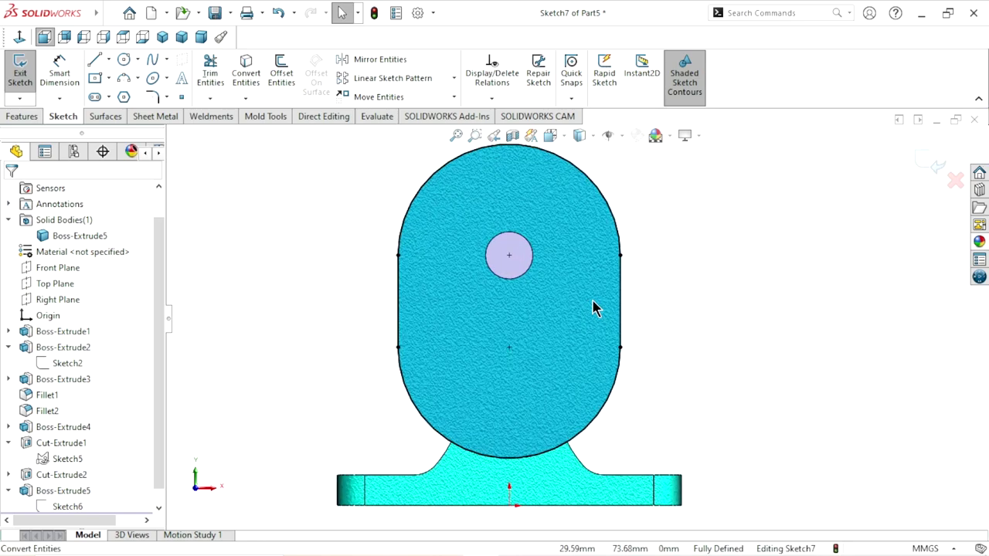
Step: Offset the plate outline 19 mm inward to form the inner slot loop
click(279, 68)
text(19)
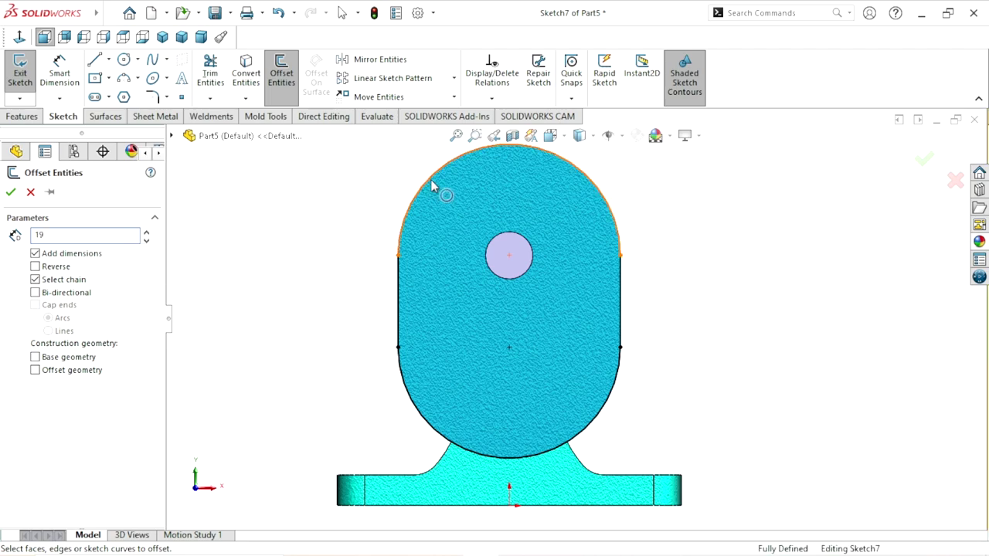
click(433, 184)
click(36, 266)
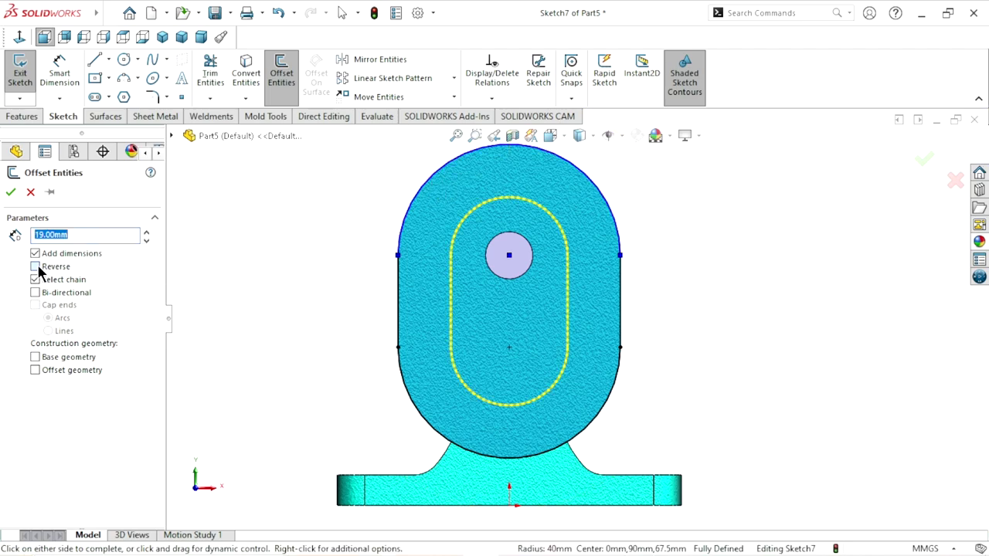
click(11, 193)
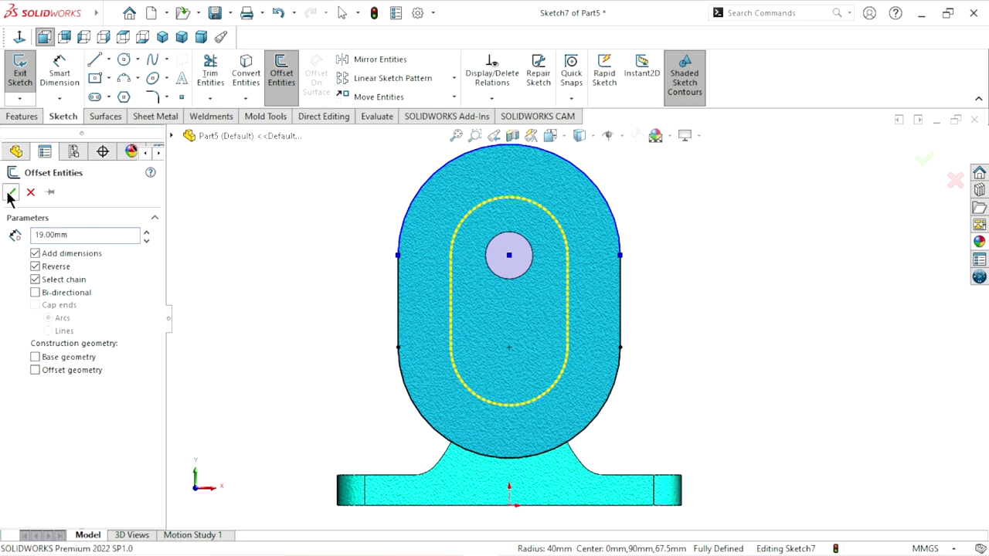
scroll(618, 278, up, 2)
scroll(584, 269, down, 3)
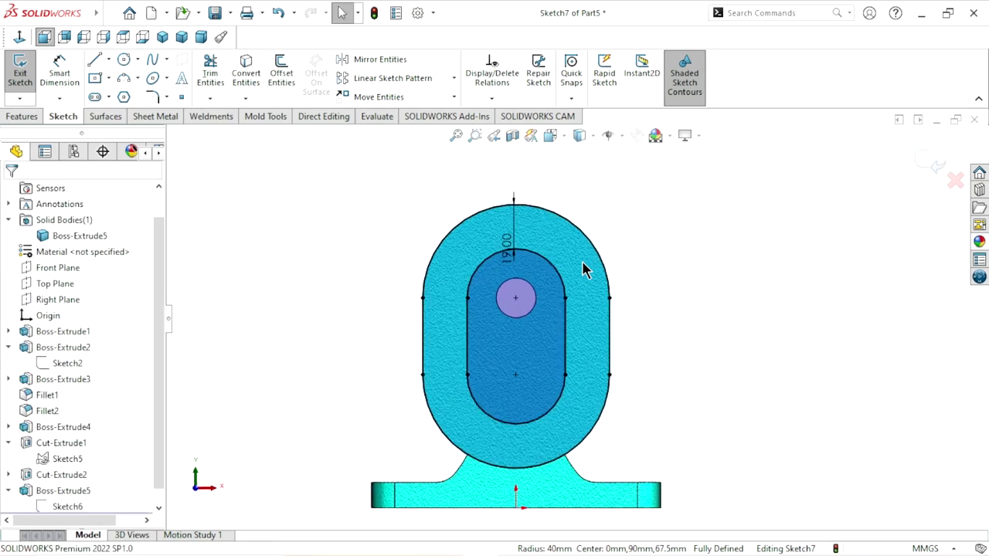
Step: Add a driven R21.00 radius dimension to the slot's upper arc
click(511, 238)
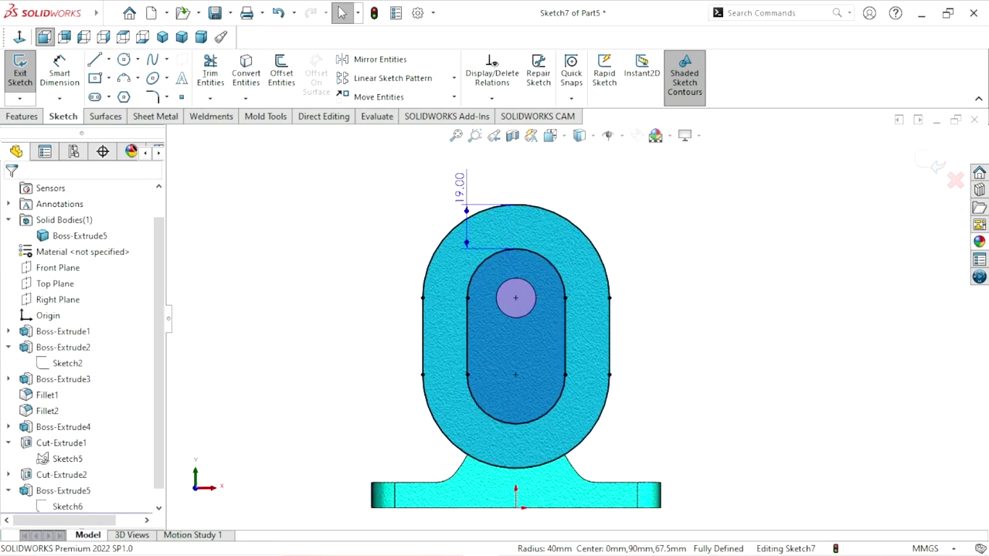
click(246, 238)
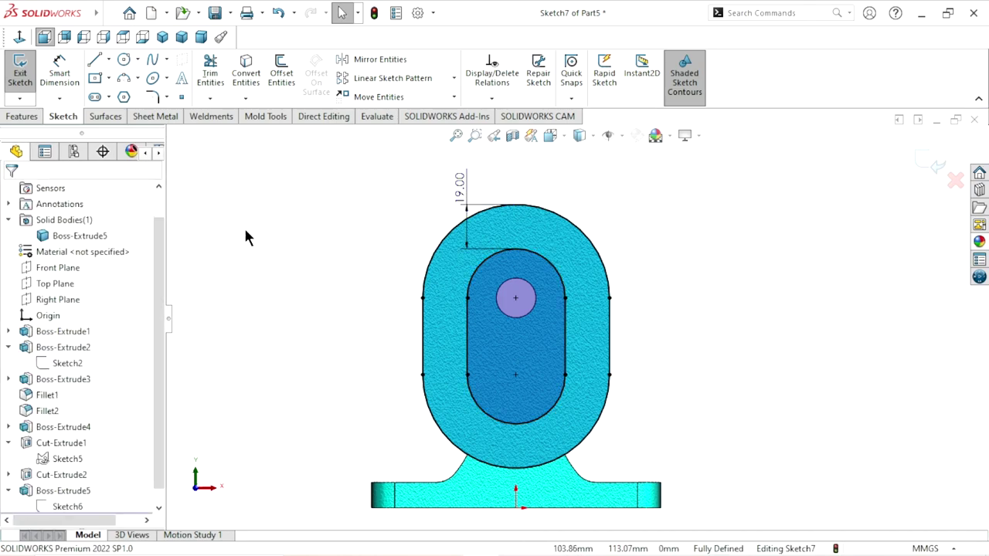
click(61, 76)
click(552, 265)
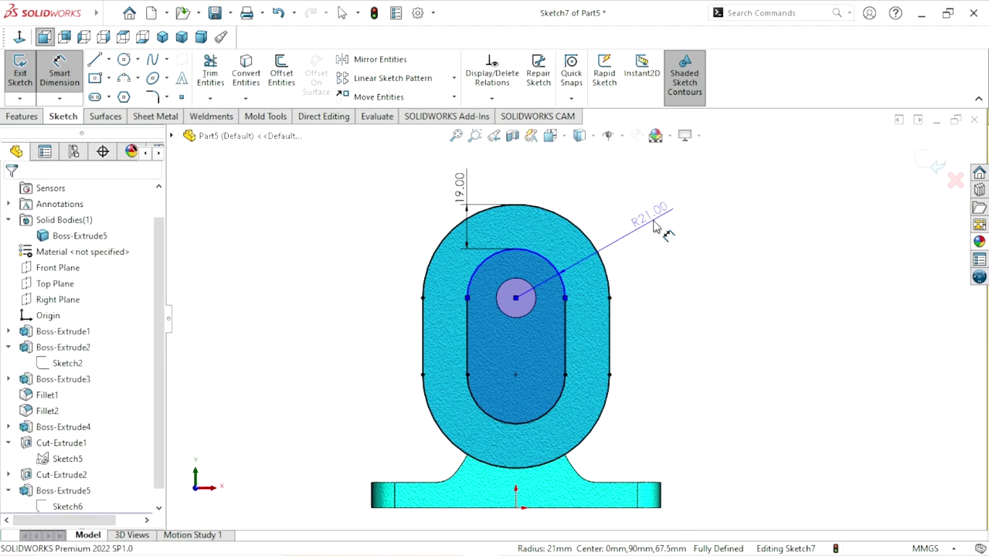
click(652, 223)
click(321, 104)
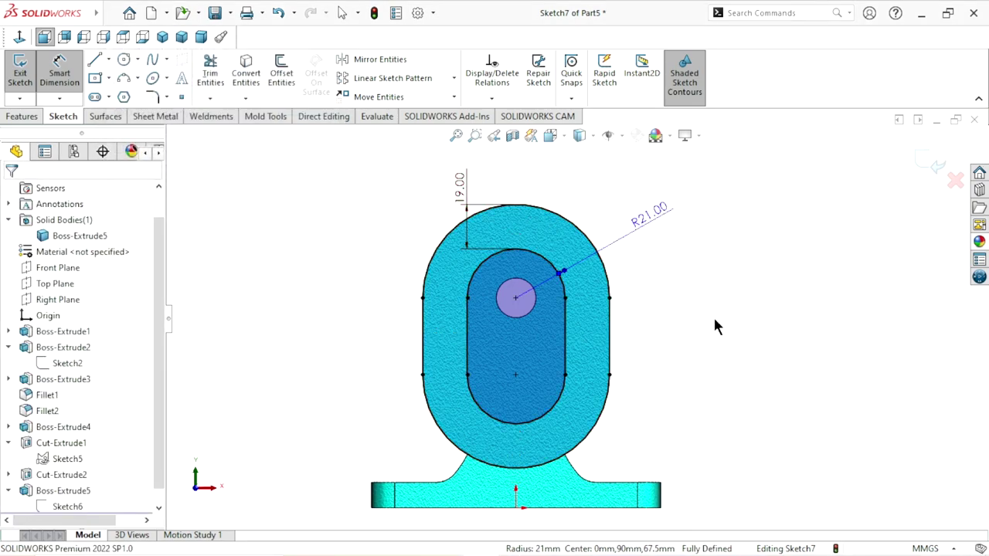
scroll(564, 377, down, 2)
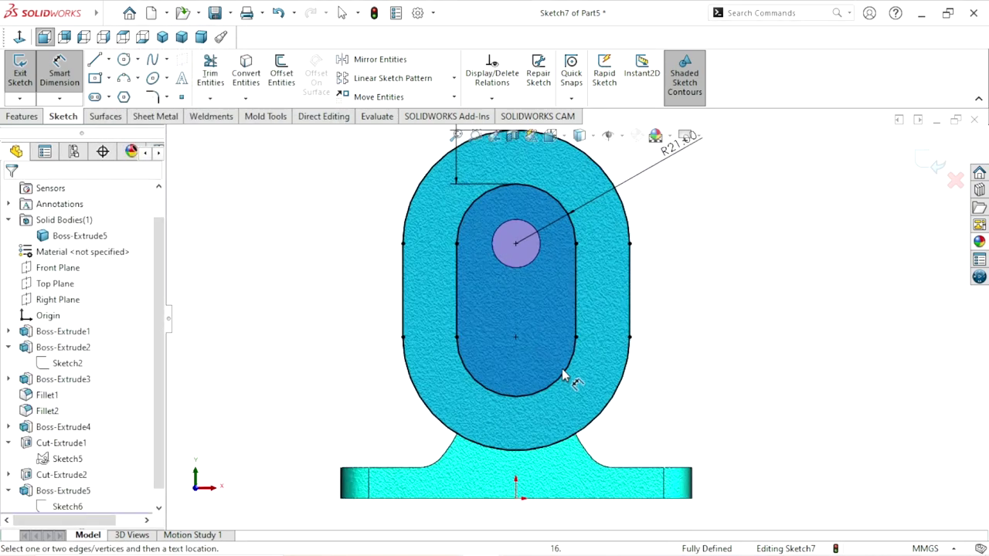
Step: Add a driven 33.00 vertical dimension from the hole centre to the slot's lower centre
ctrl+middle_drag(506, 278, 514, 302)
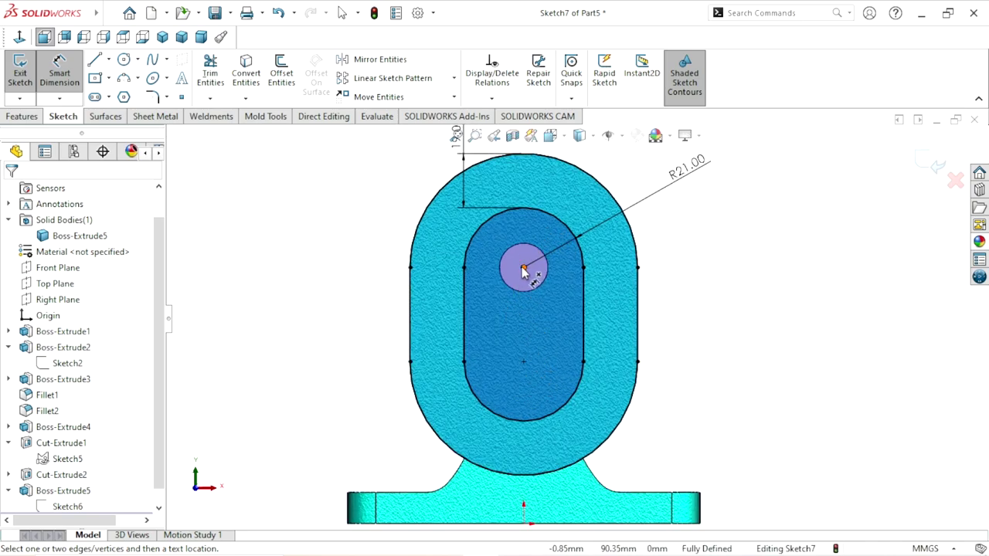
click(523, 268)
click(523, 362)
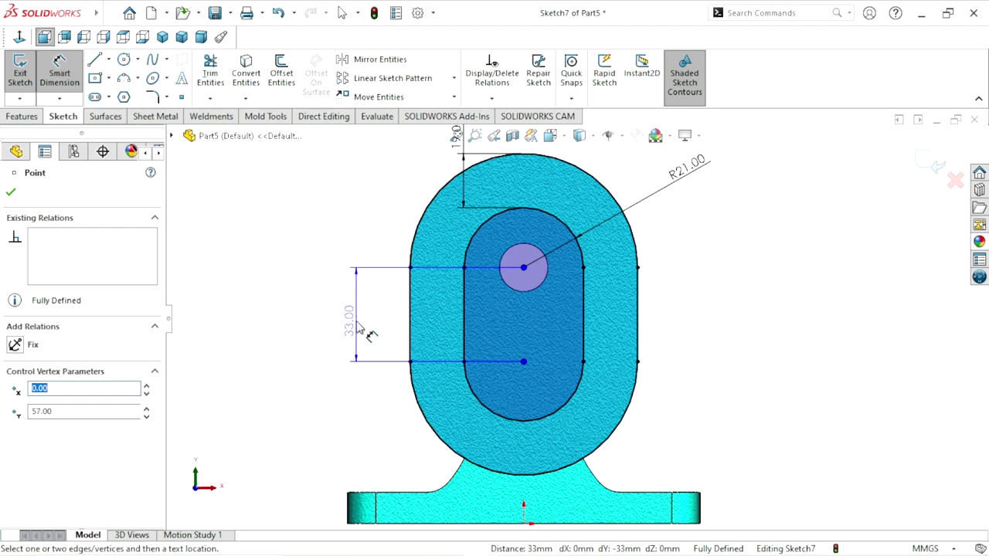
click(354, 316)
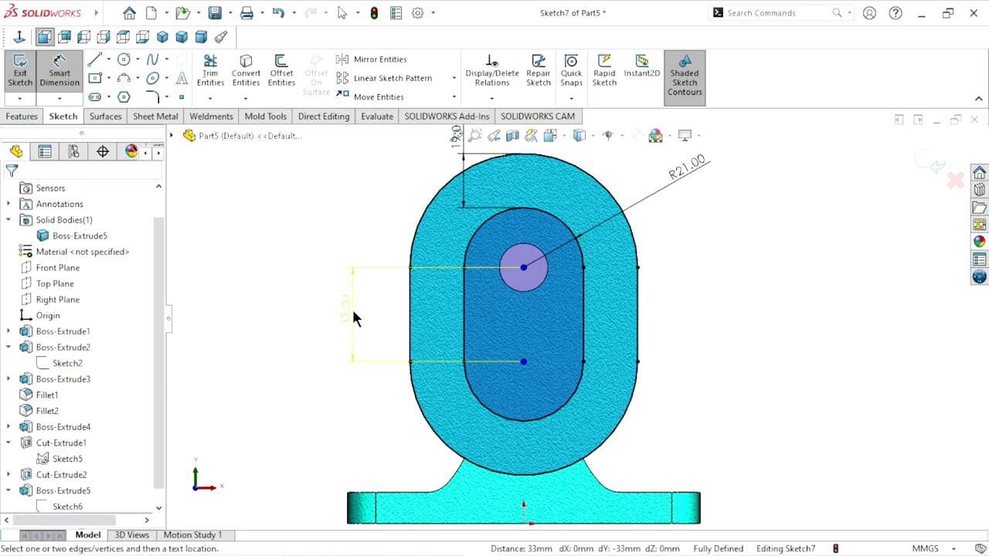
click(309, 110)
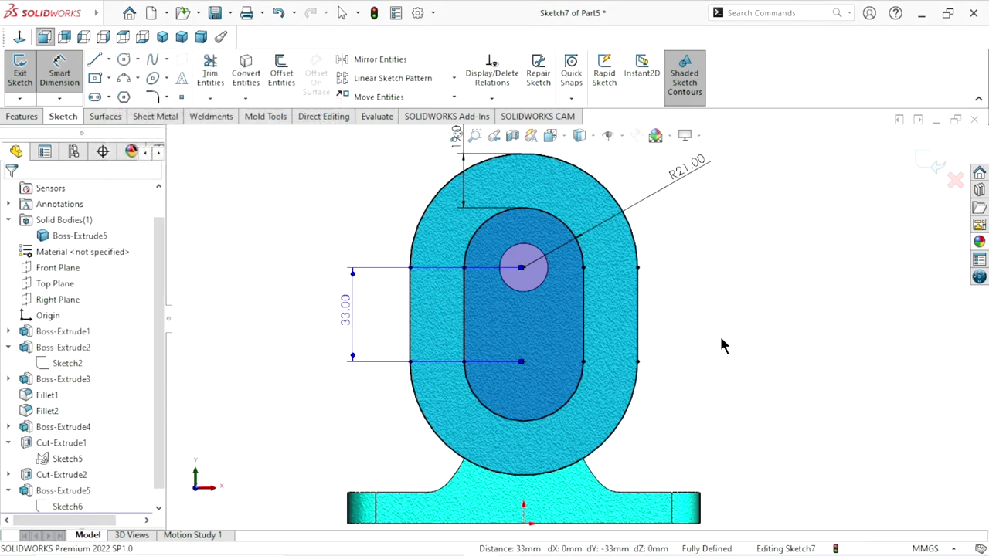
scroll(578, 397, up, 3)
scroll(583, 310, down, 2)
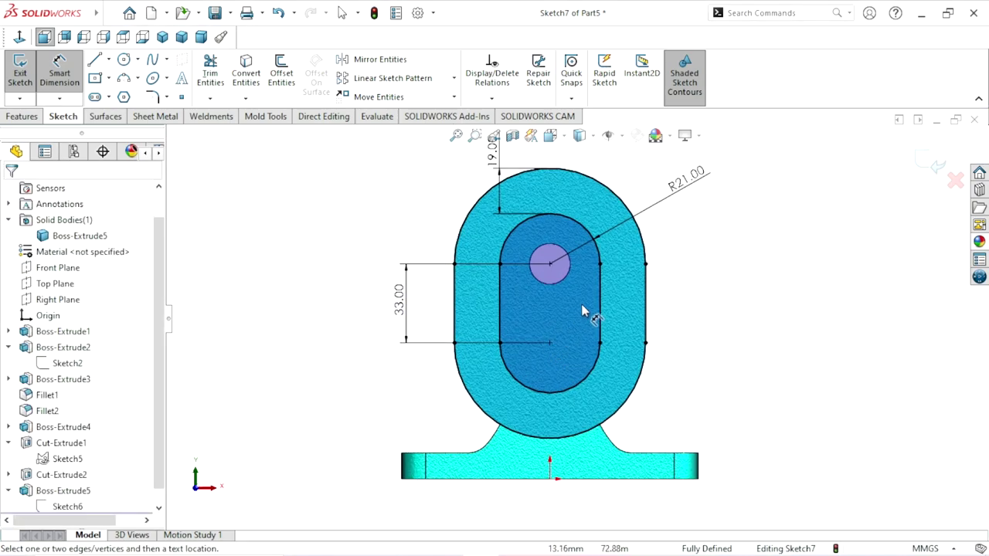
scroll(583, 311, up, 1)
scroll(618, 298, down, 1)
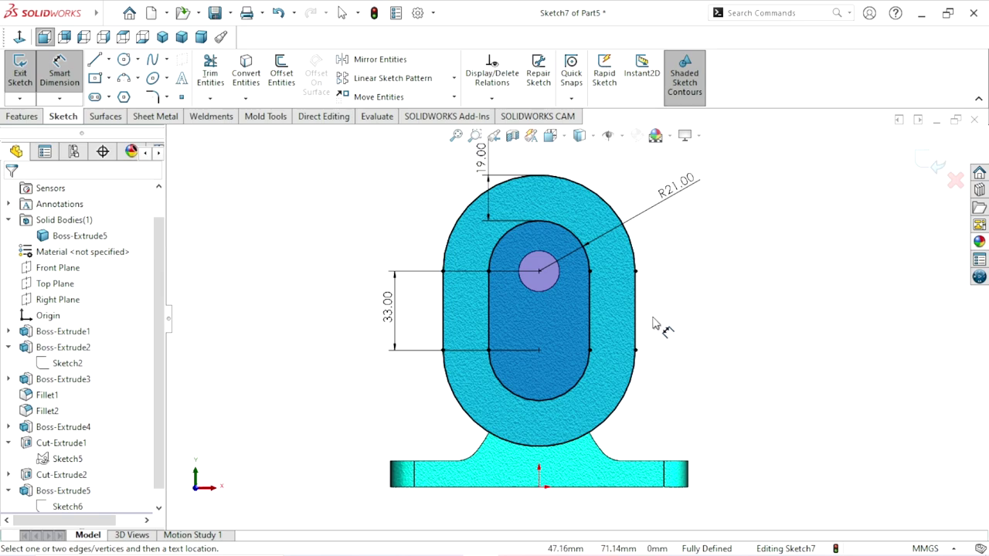
scroll(563, 333, up, 1)
scroll(593, 326, down, 1)
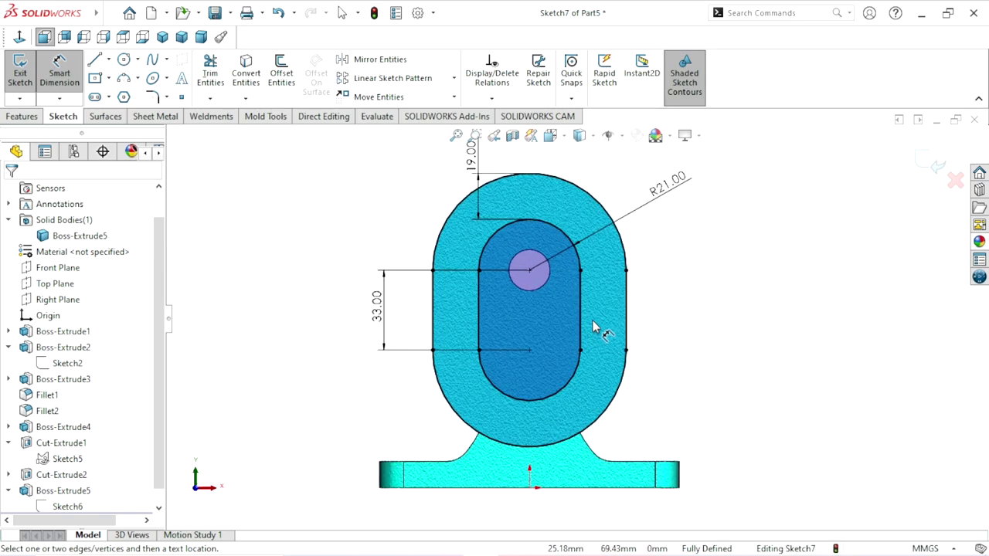
scroll(597, 321, down, 1)
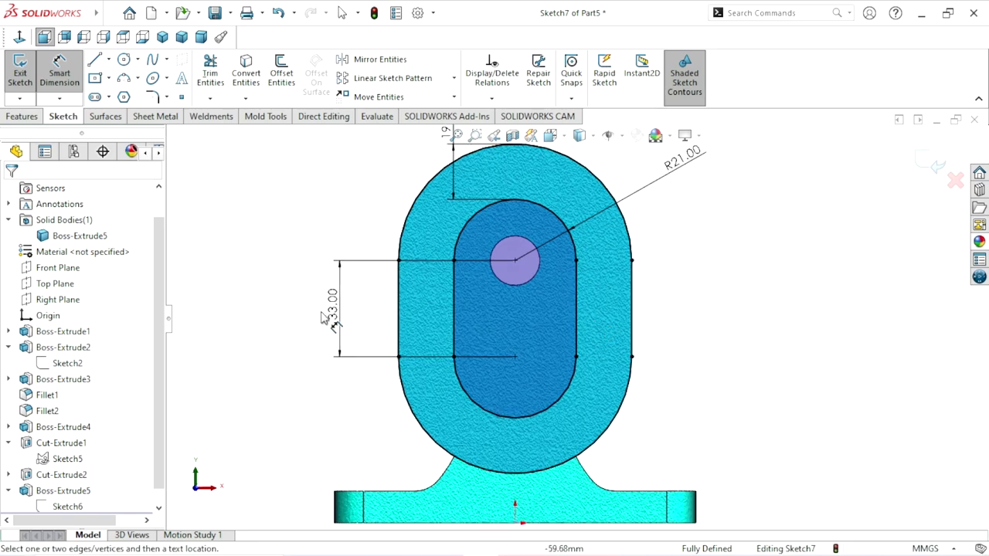
scroll(509, 328, up, 1)
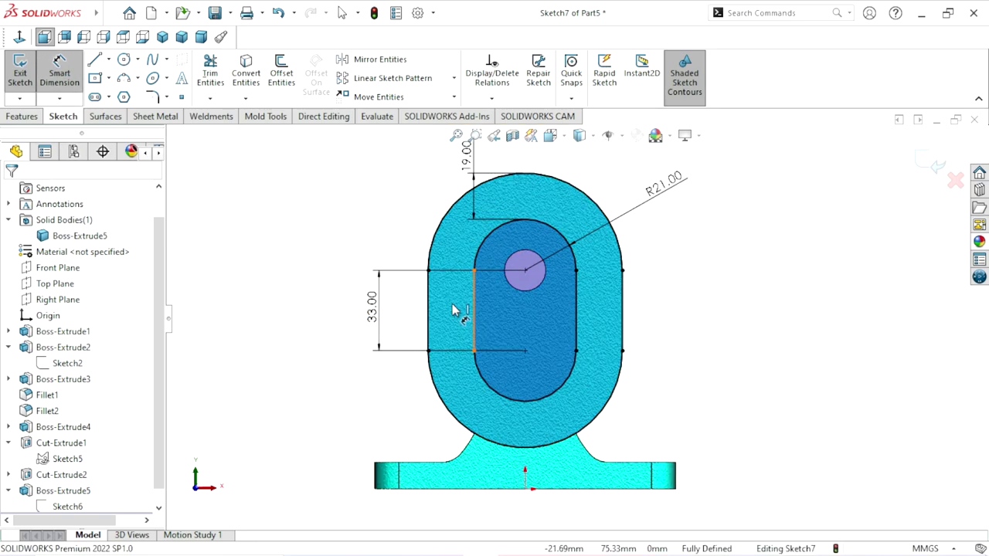
scroll(470, 309, down, 1)
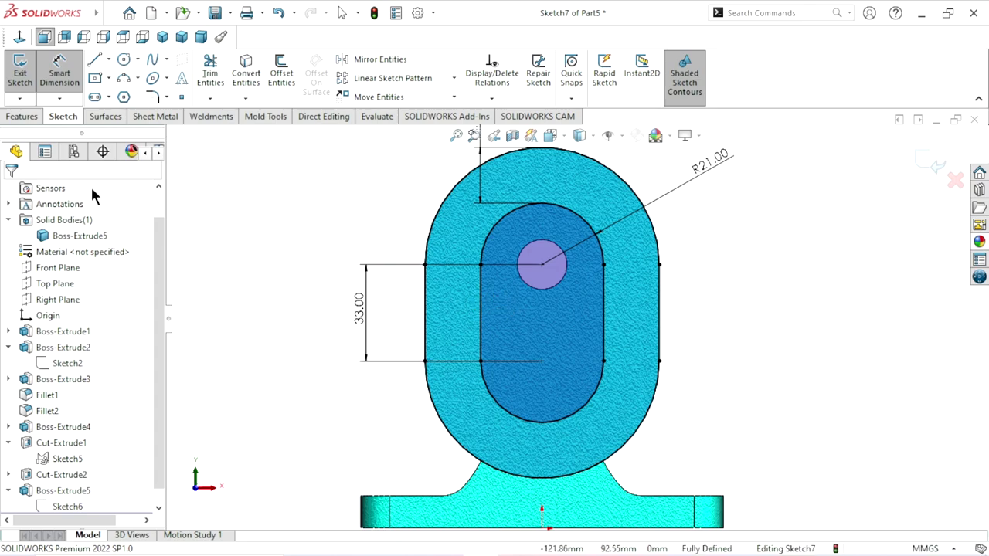
Step: Cut Sketch7's inner slot contour Blind 51 mm deep as Cut-Extrude3
click(33, 117)
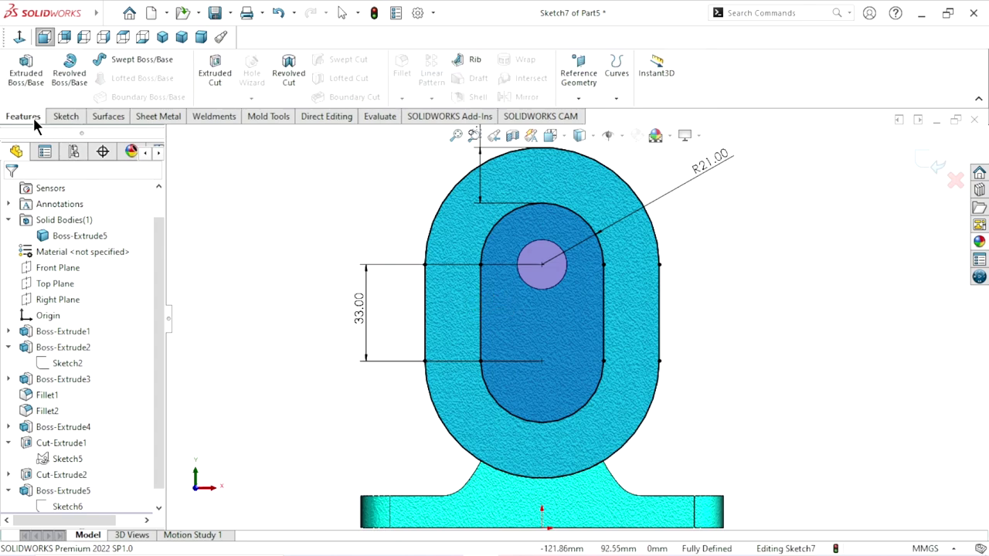
click(217, 72)
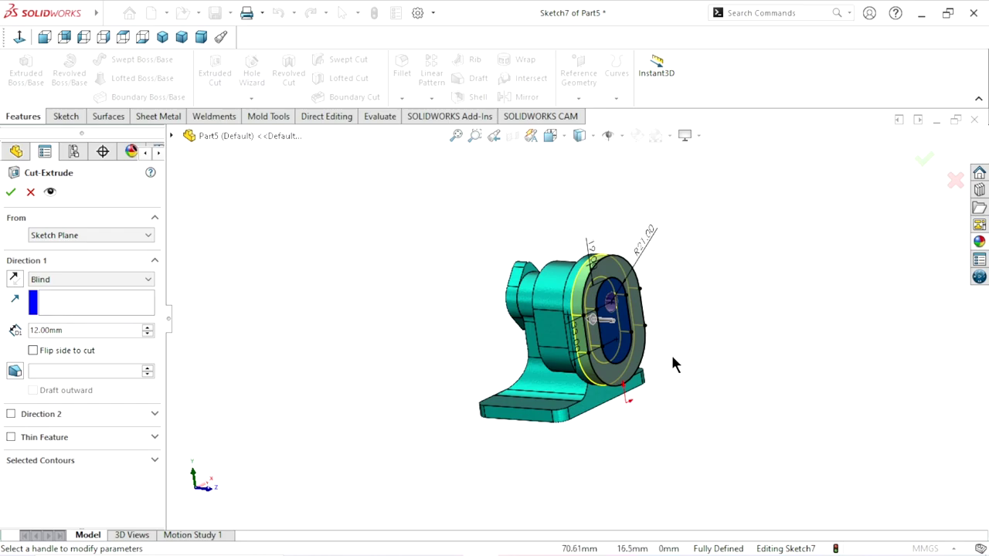
scroll(662, 349, down, 2)
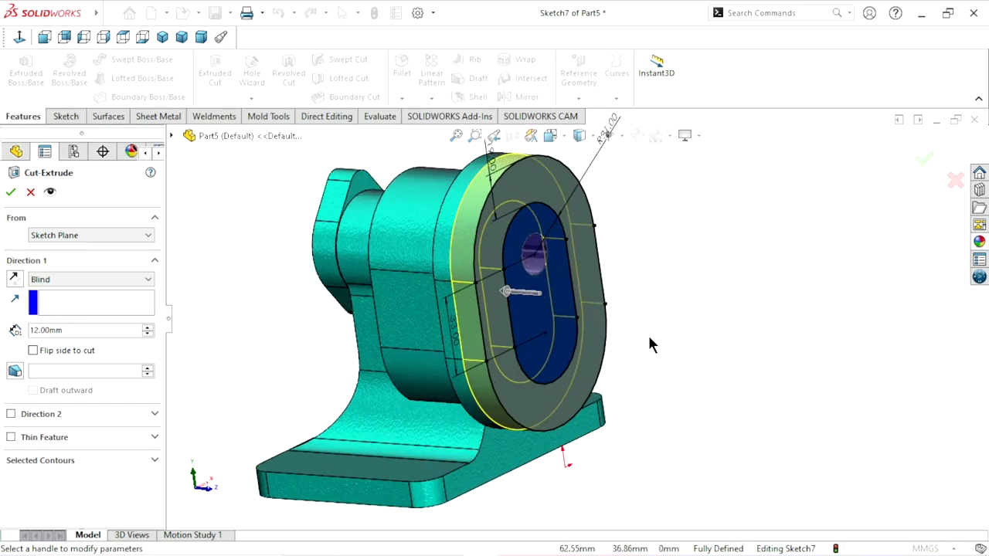
click(74, 462)
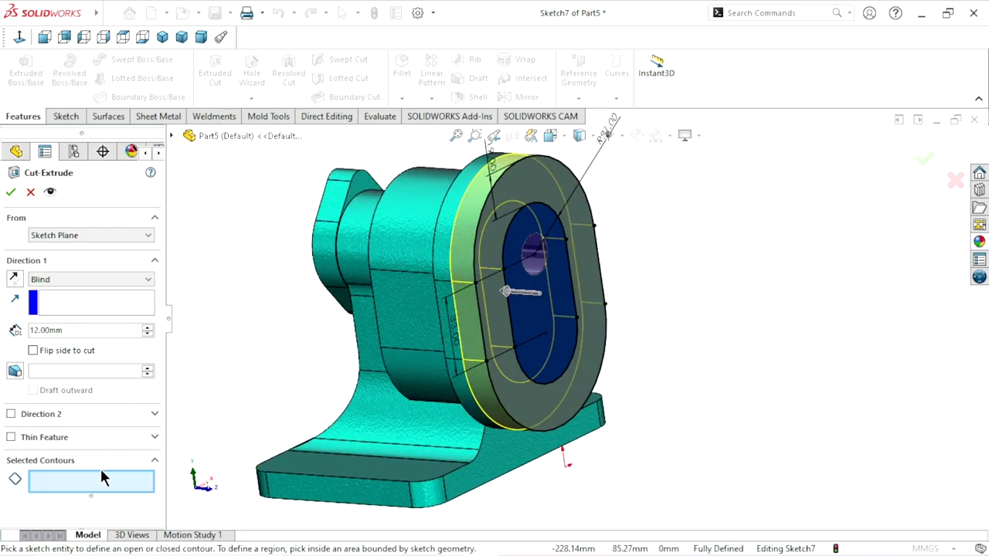
click(509, 236)
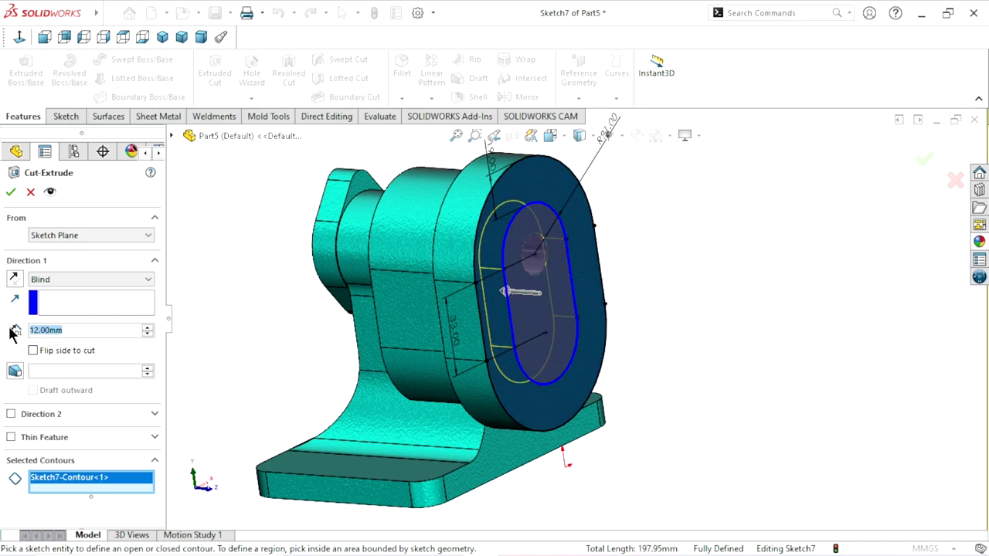
text(51)
key(Return)
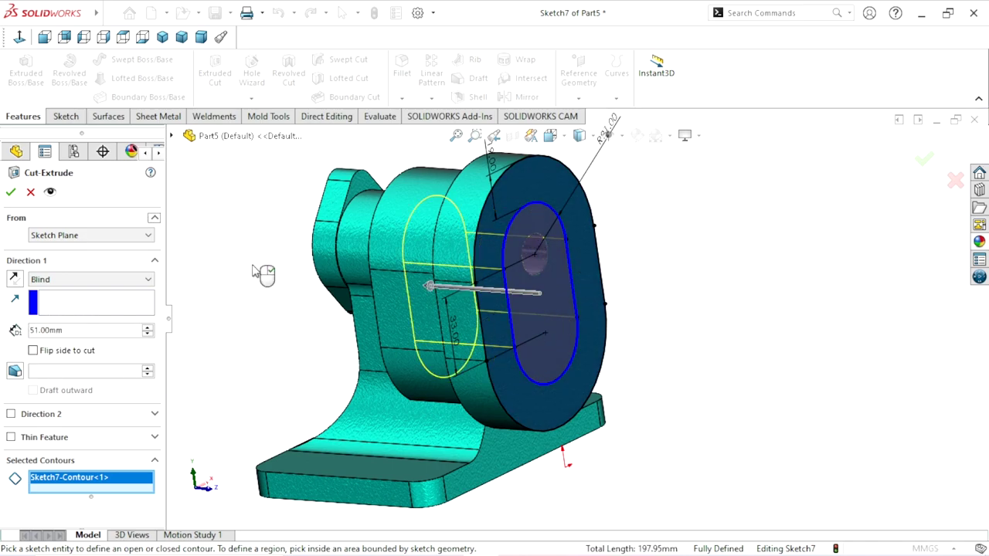
middle_drag(328, 299, 291, 295)
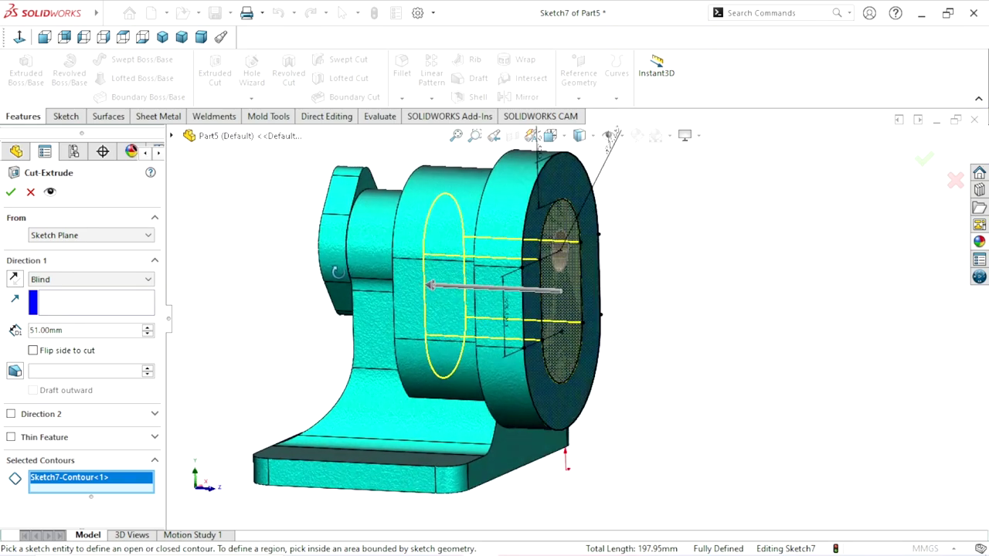
click(11, 192)
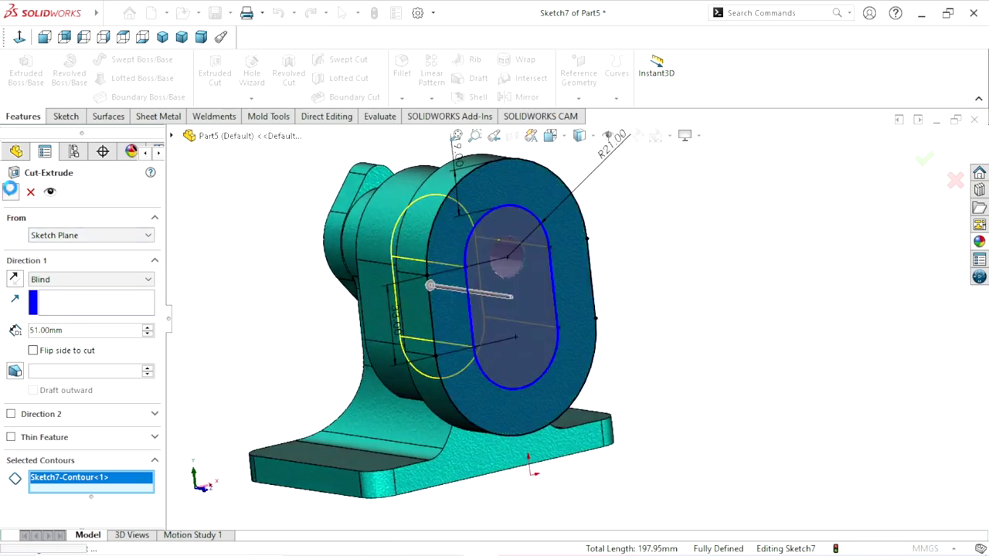
middle_drag(703, 303, 570, 295)
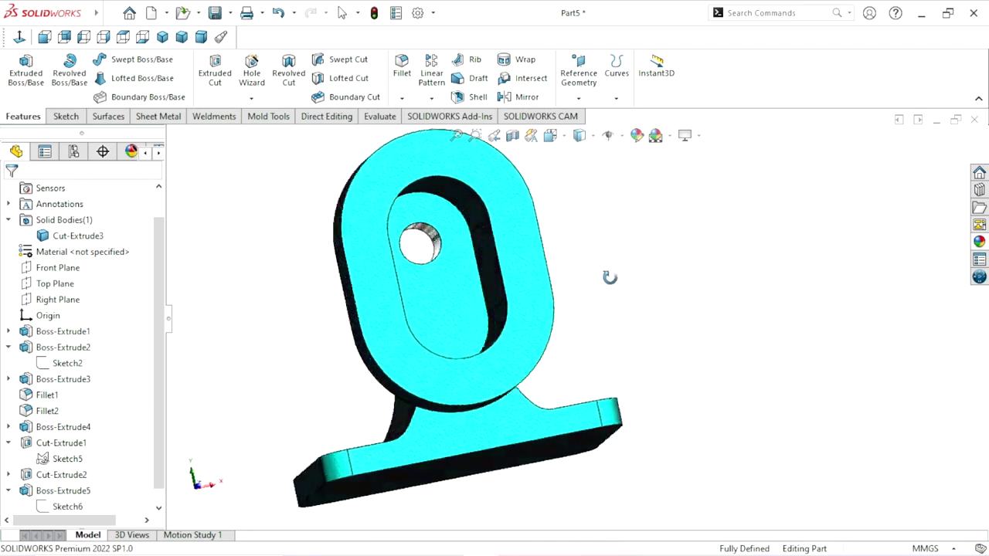
Step: Orbit to the slotted front face and open a new Sketch8 on it
middle_drag(570, 294, 550, 307)
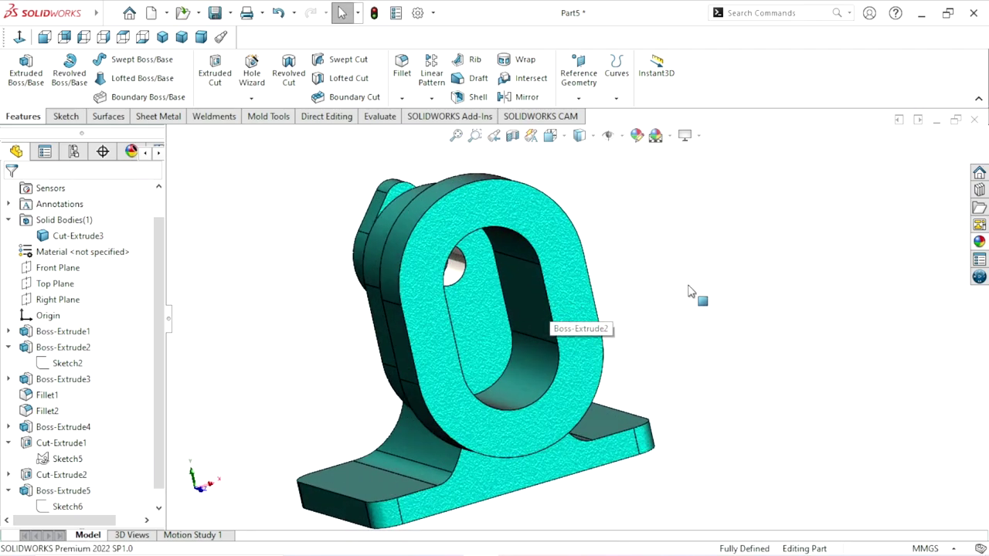
middle_drag(749, 332, 610, 367)
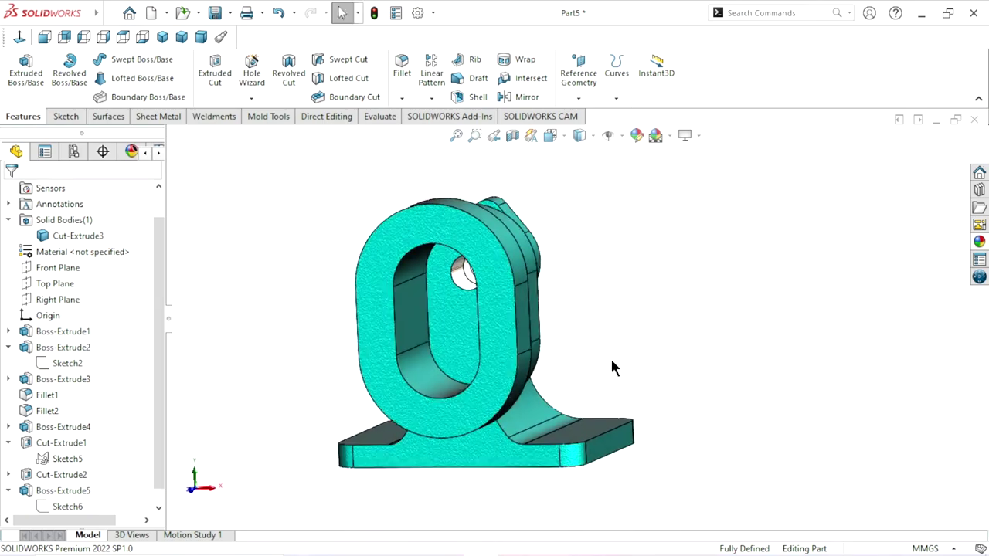
click(455, 367)
click(519, 317)
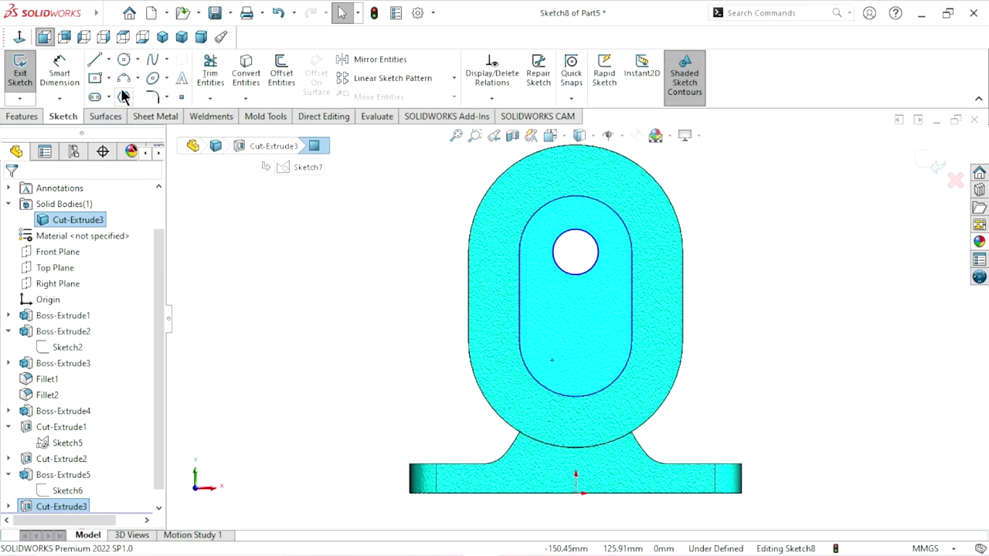
Step: Draw a circle below the existing hole and dimension its diameter to 17 mm
click(124, 59)
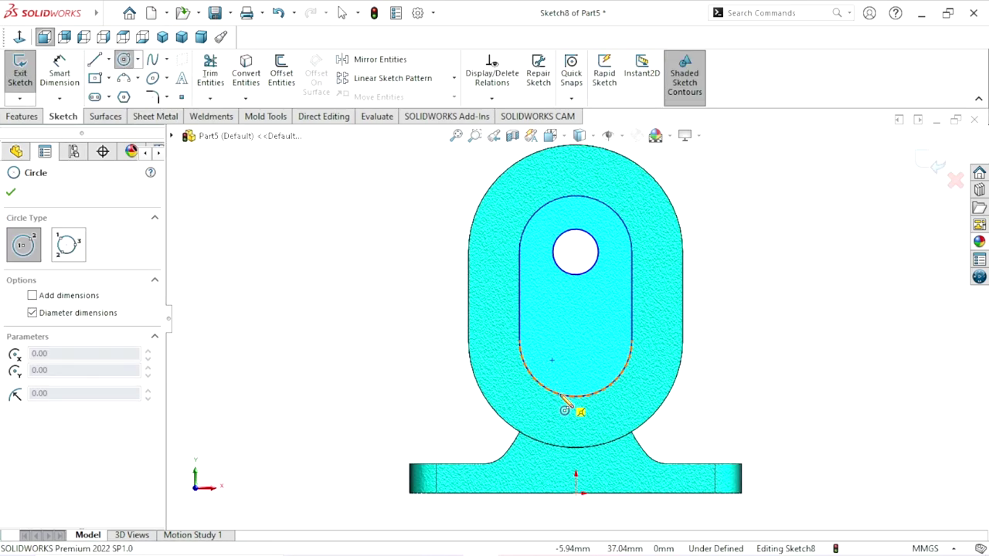
click(576, 341)
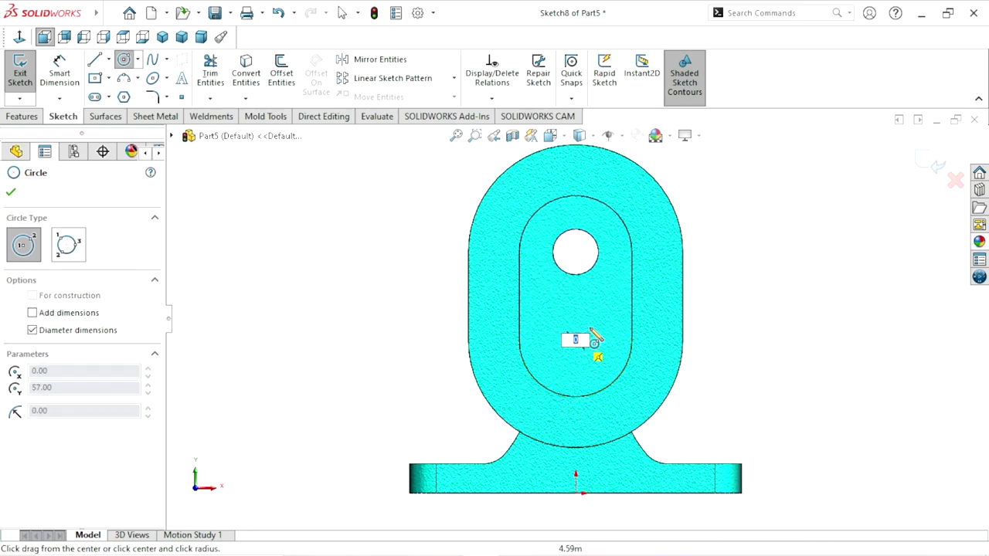
click(601, 323)
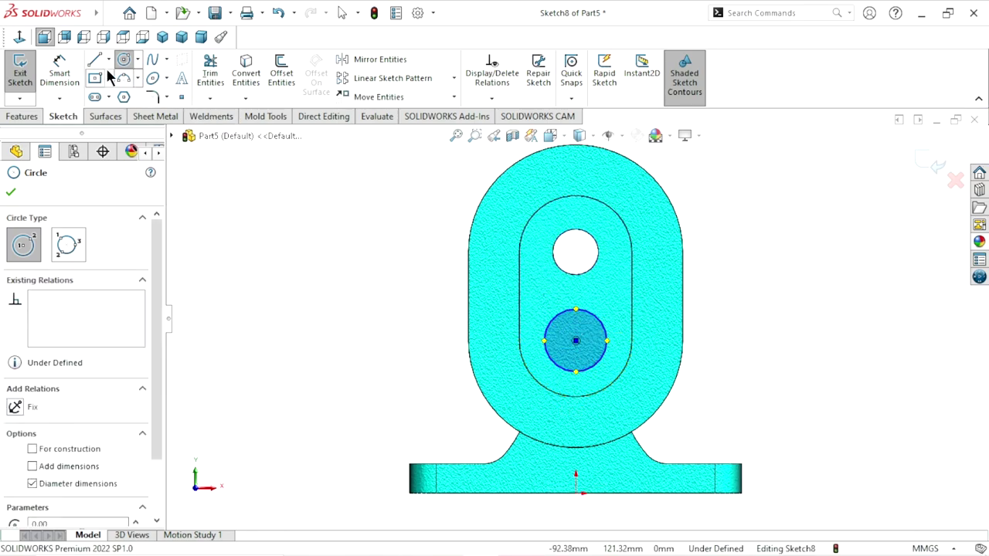
click(65, 82)
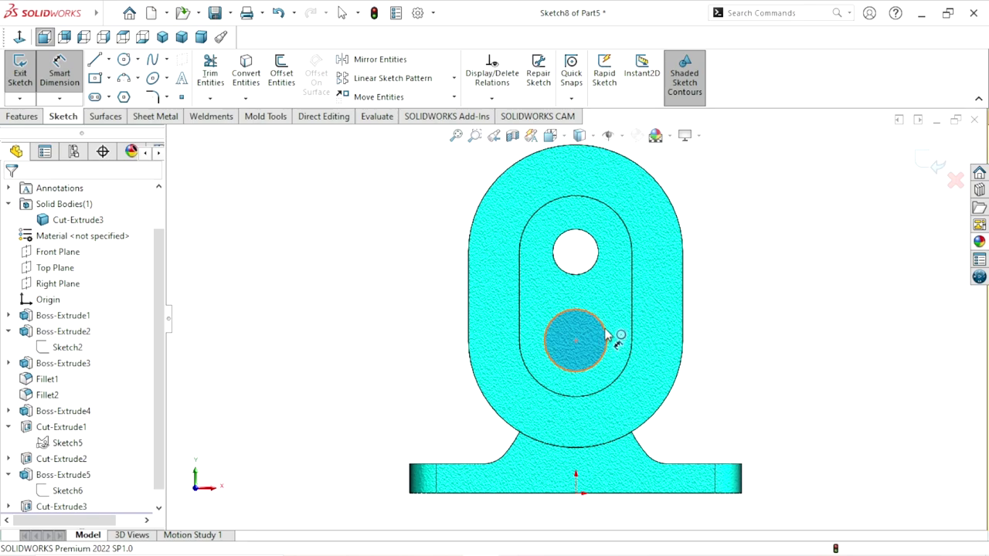
click(606, 338)
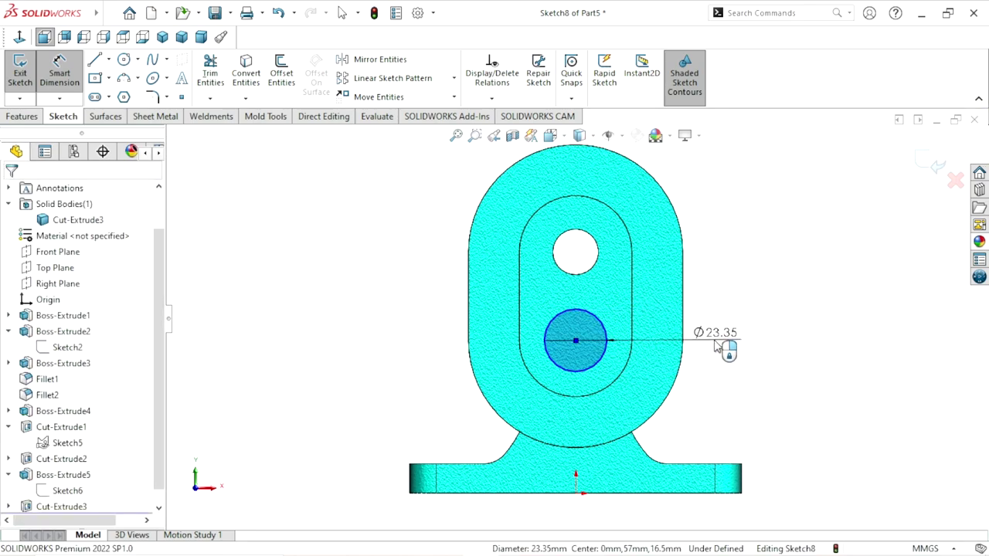
click(716, 347)
text(17)
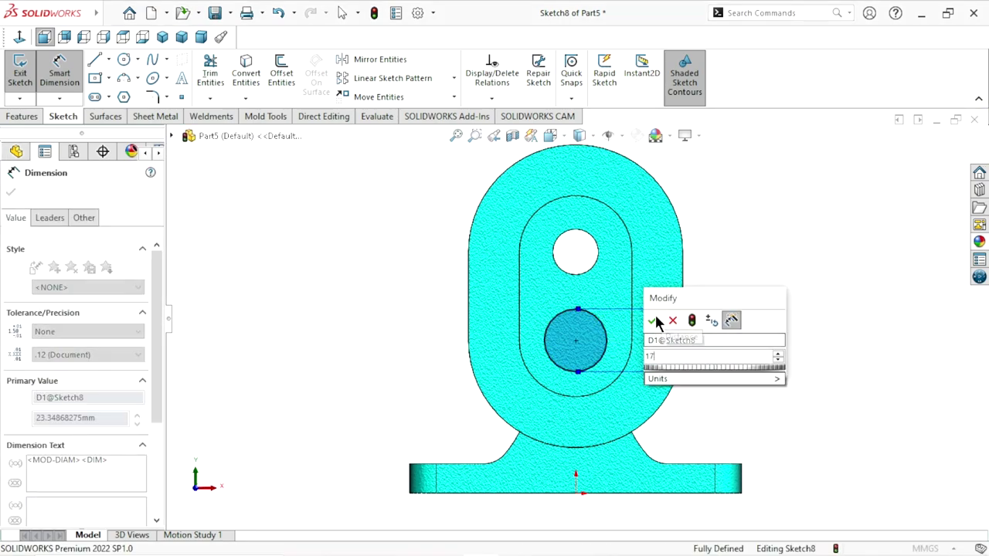
click(652, 319)
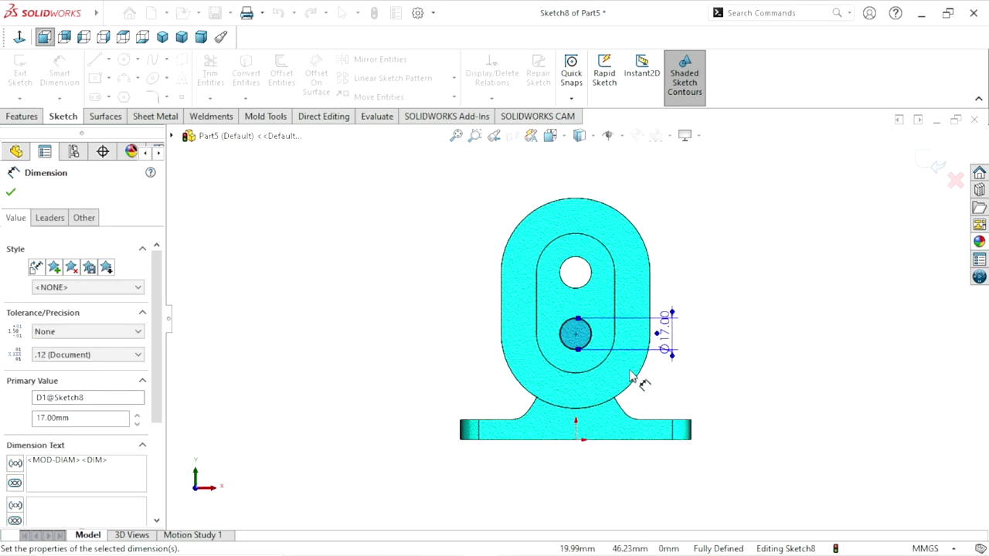
scroll(635, 350, down, 2)
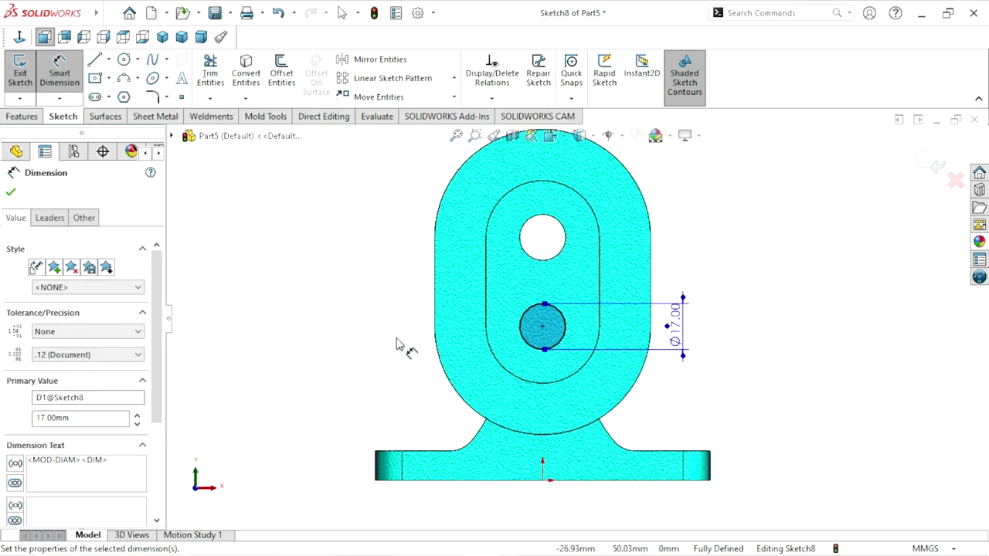
click(11, 192)
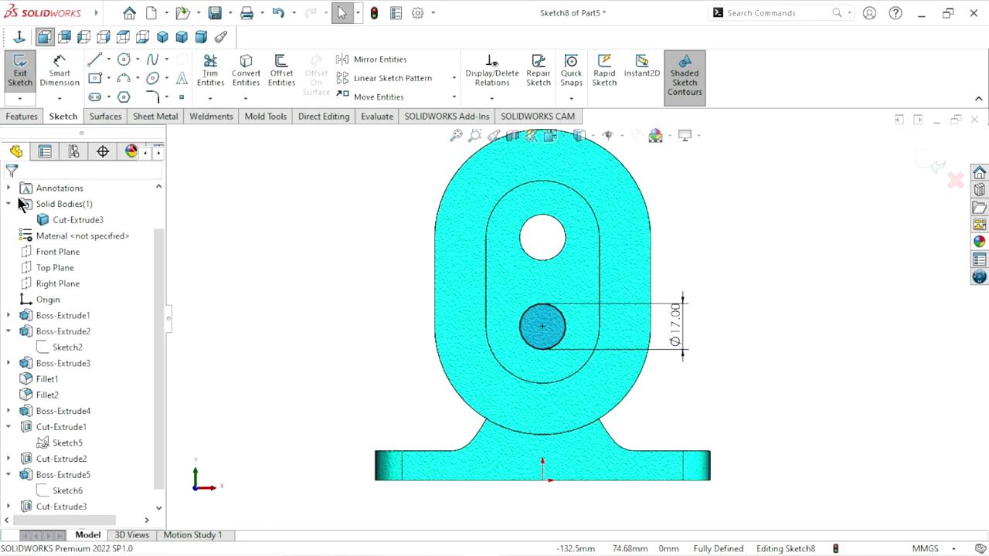
Step: Add a driven 33.00 centre distance from the Ø17 circle to the upper hole
click(60, 78)
click(540, 306)
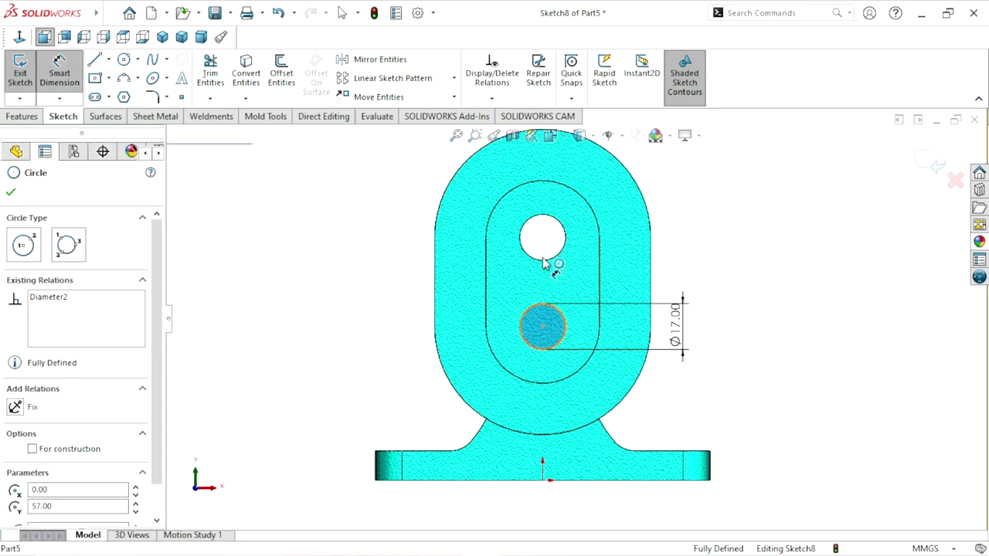
click(543, 262)
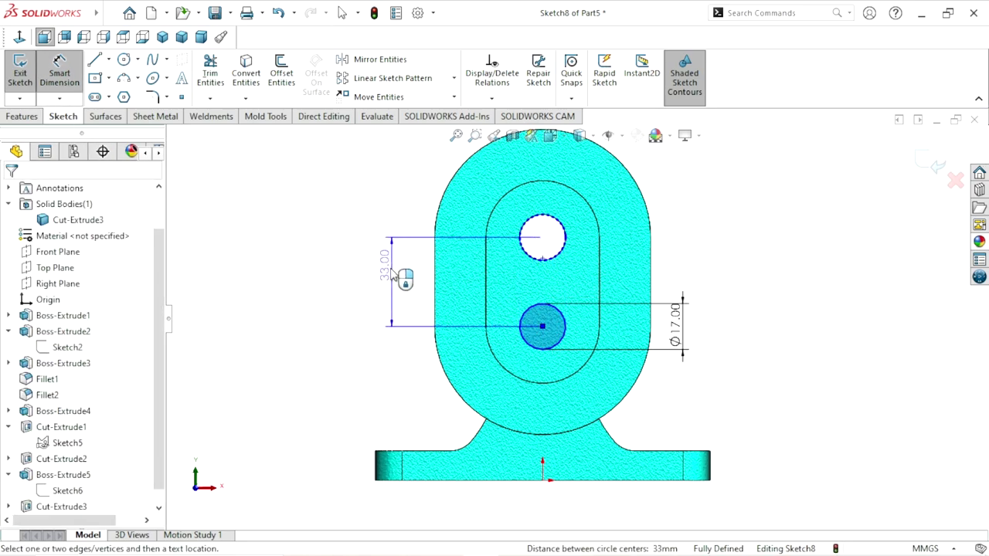
click(382, 270)
click(294, 109)
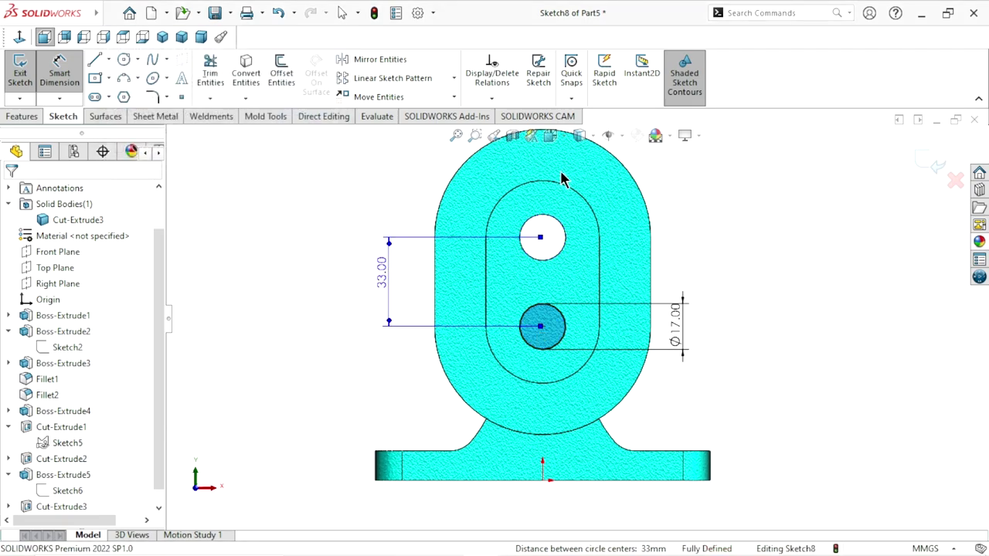
click(21, 117)
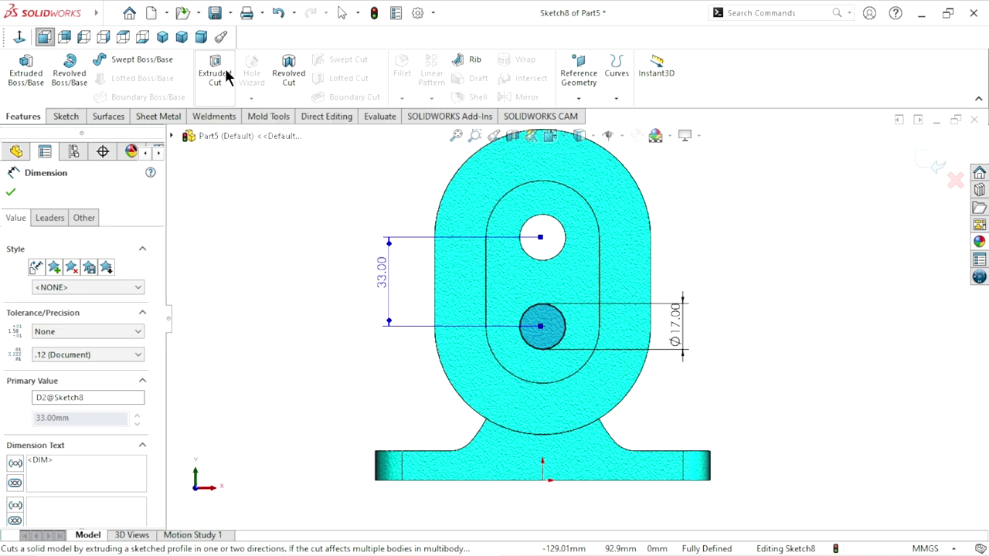
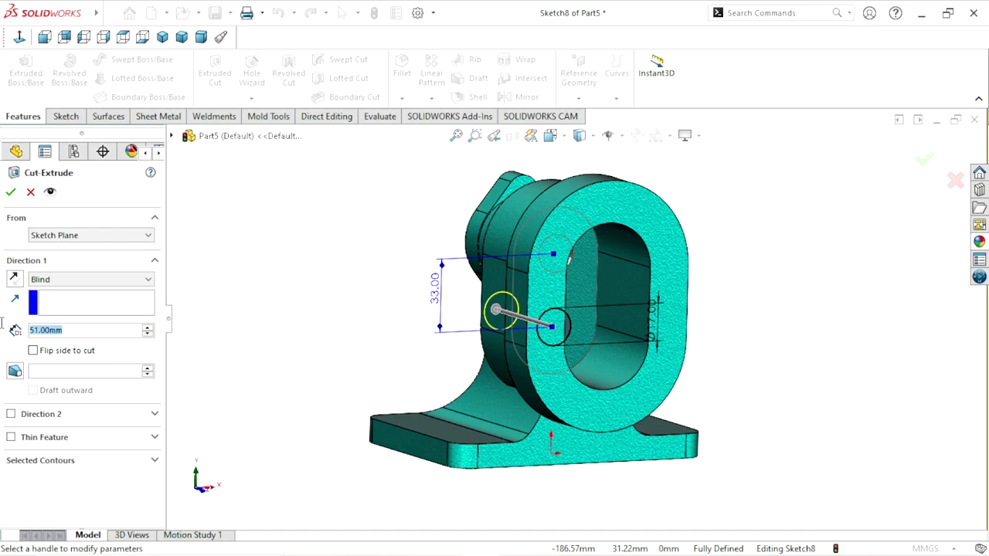
Step: Finish the hole cut at 27 mm blind depth, then select Cut-Extrude4 in the tree
text(27)
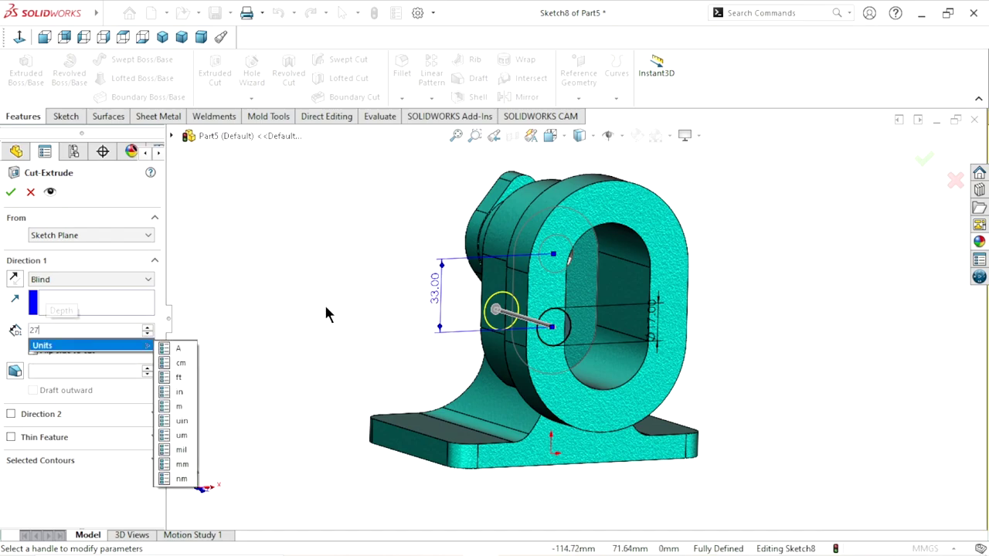
key(Return)
click(10, 193)
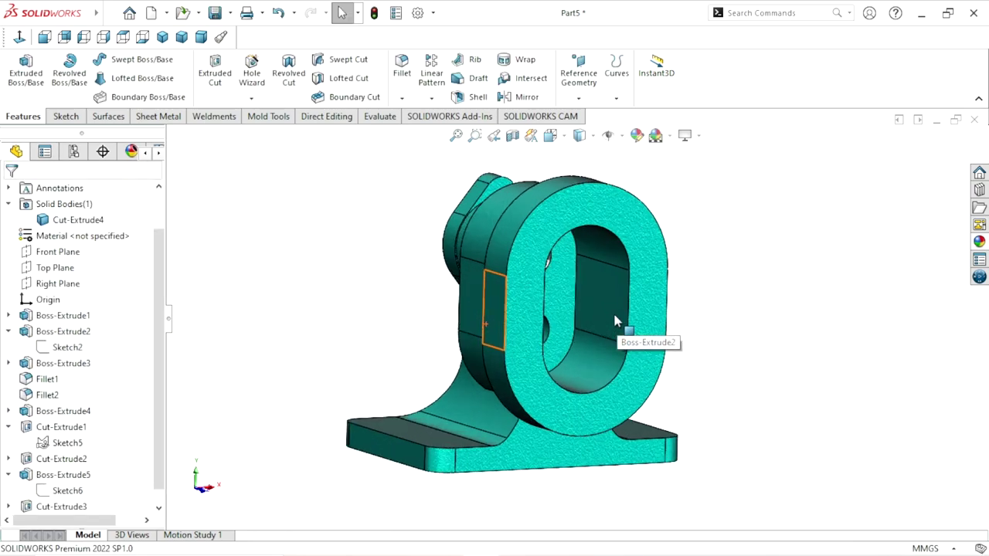
mouse_move(612, 310)
middle_down()
mouse_move(631, 325)
mouse_move(669, 284)
middle_up()
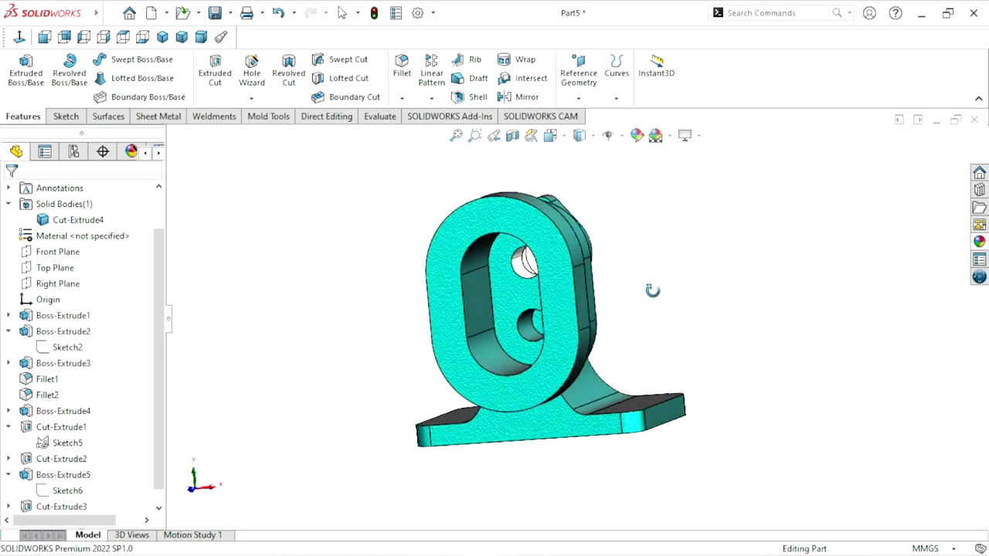
middle_drag(669, 283, 653, 307)
scroll(564, 340, up, 2)
scroll(565, 340, down, 5)
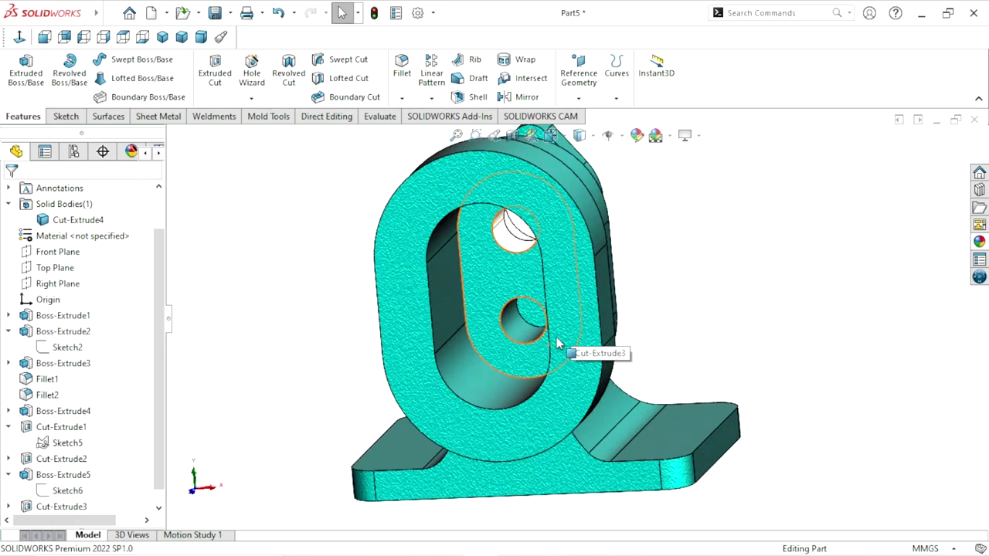
scroll(153, 417, down, 1)
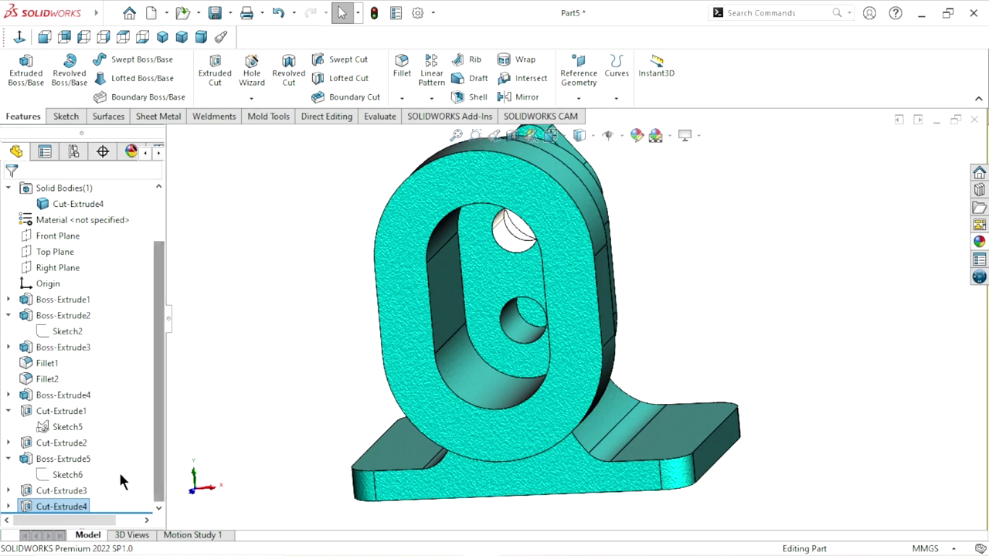
click(83, 512)
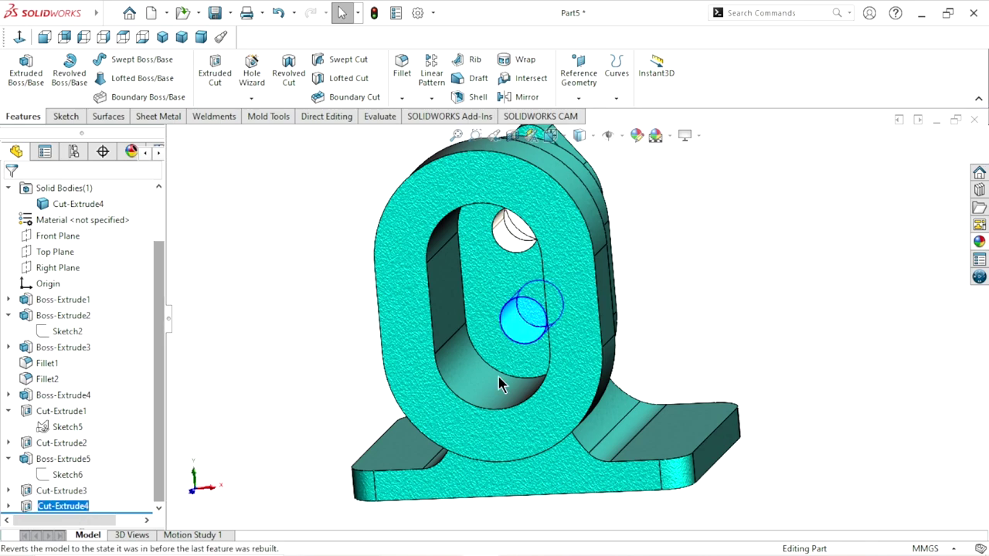
Step: Apply the brushed steel appearance to the Cut-Extrude3 slot cut
click(980, 242)
click(717, 352)
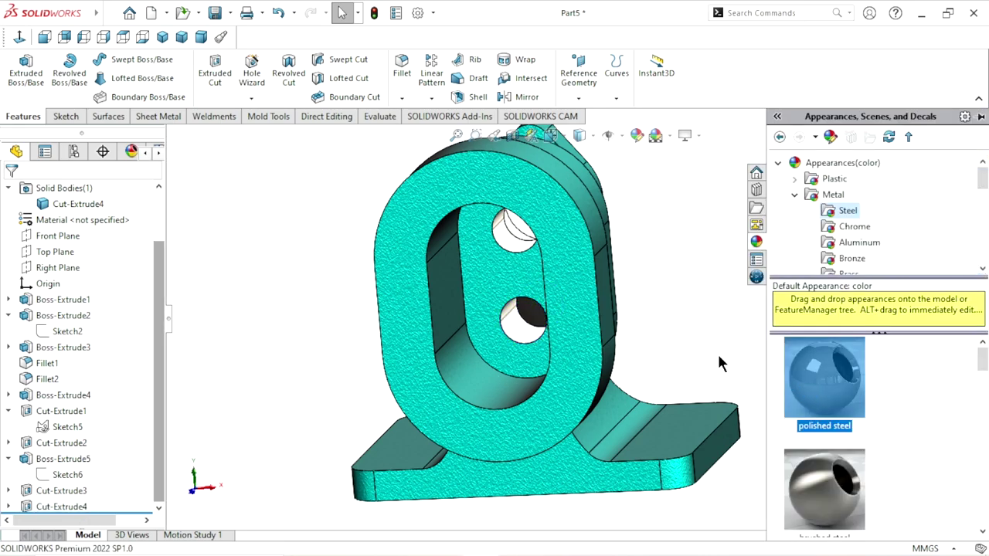
mouse_move(643, 356)
middle_down()
mouse_move(538, 328)
mouse_move(642, 296)
mouse_move(682, 324)
mouse_move(647, 335)
middle_up()
scroll(648, 334, up, 3)
scroll(587, 340, down, 4)
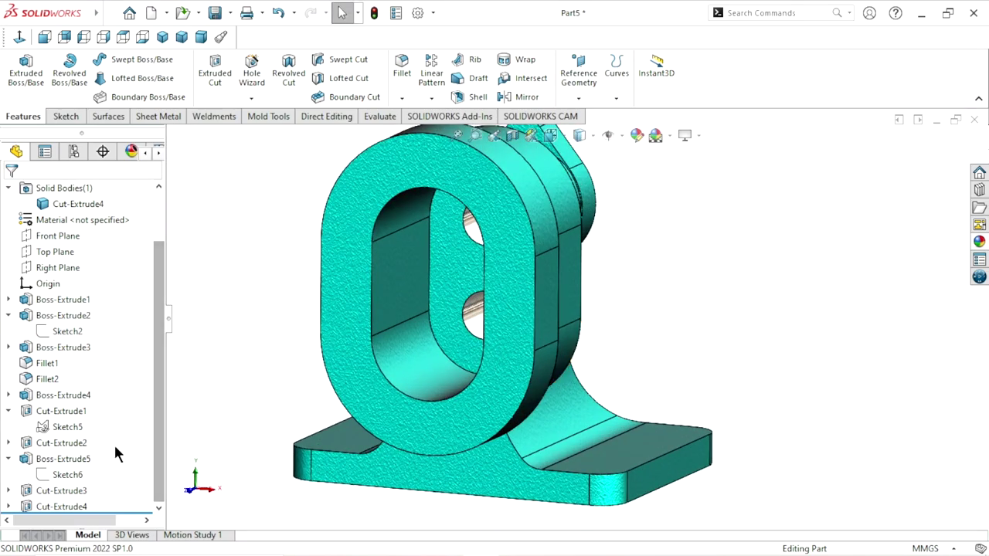
click(60, 489)
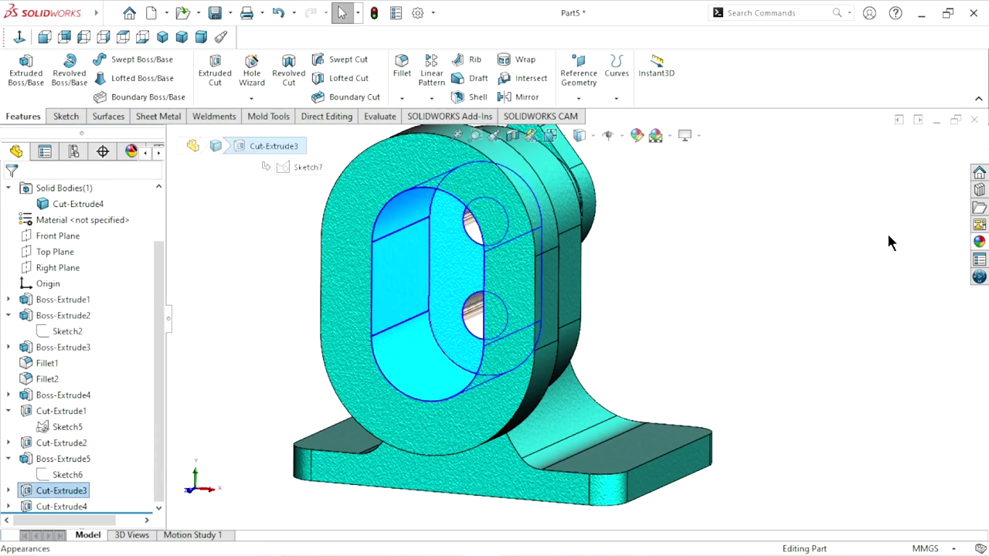
click(978, 243)
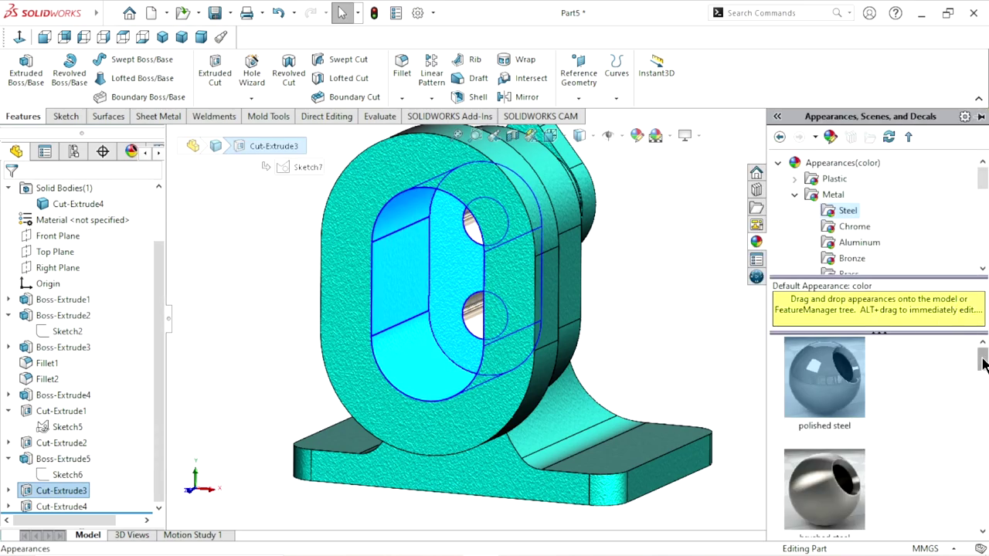
drag(985, 363, 985, 371)
click(830, 384)
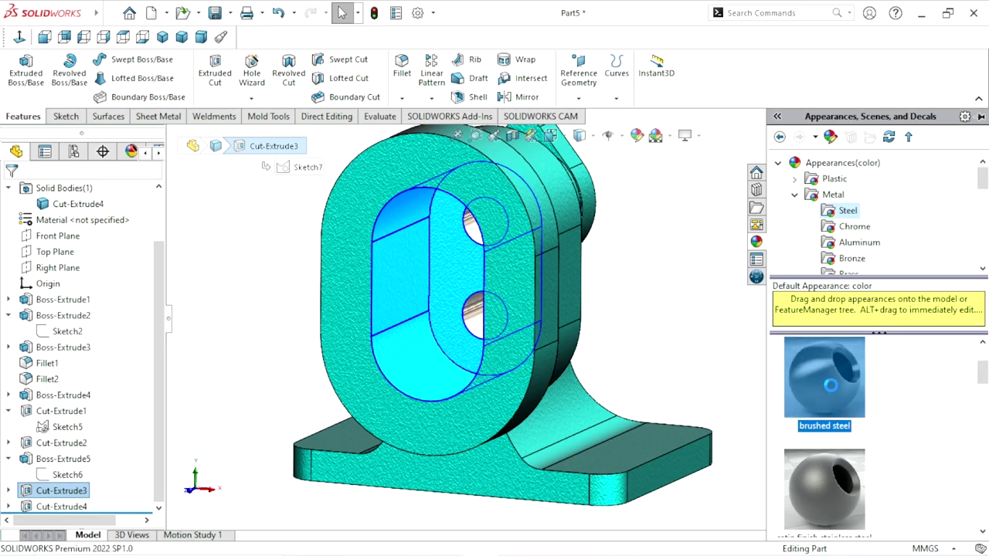
Step: Apply brushed steel to the front face of the ring
mouse_move(594, 335)
middle_down()
mouse_move(499, 301)
mouse_move(594, 289)
middle_up()
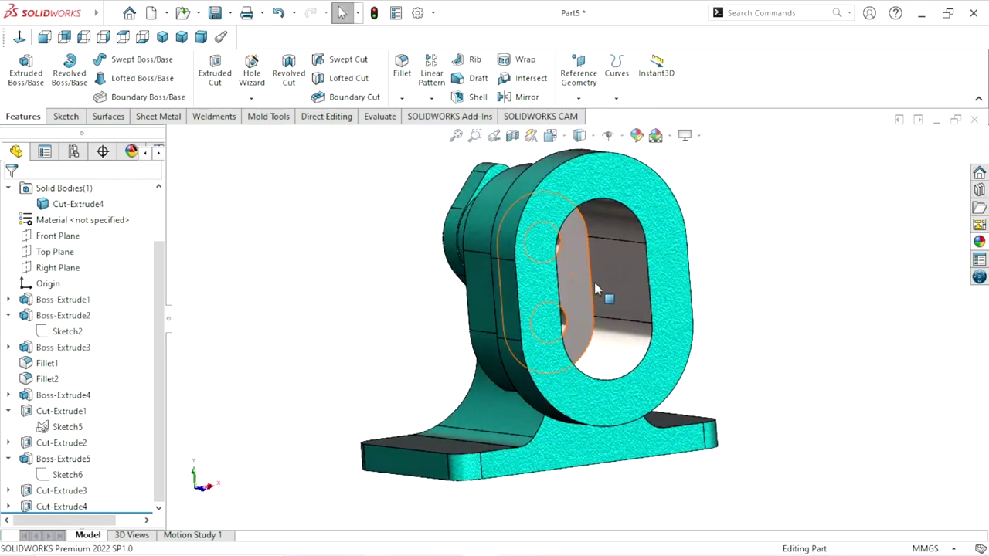
click(663, 232)
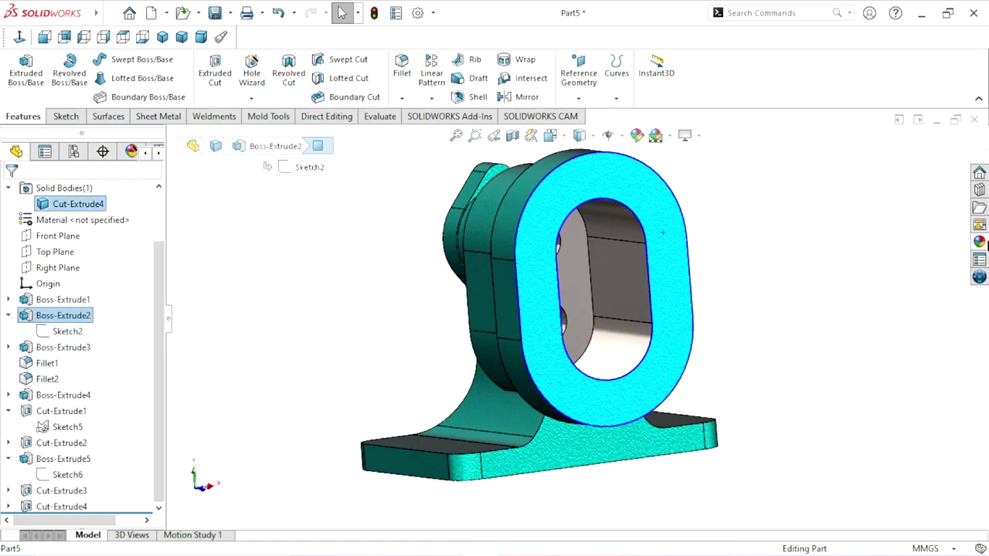
click(980, 242)
click(825, 355)
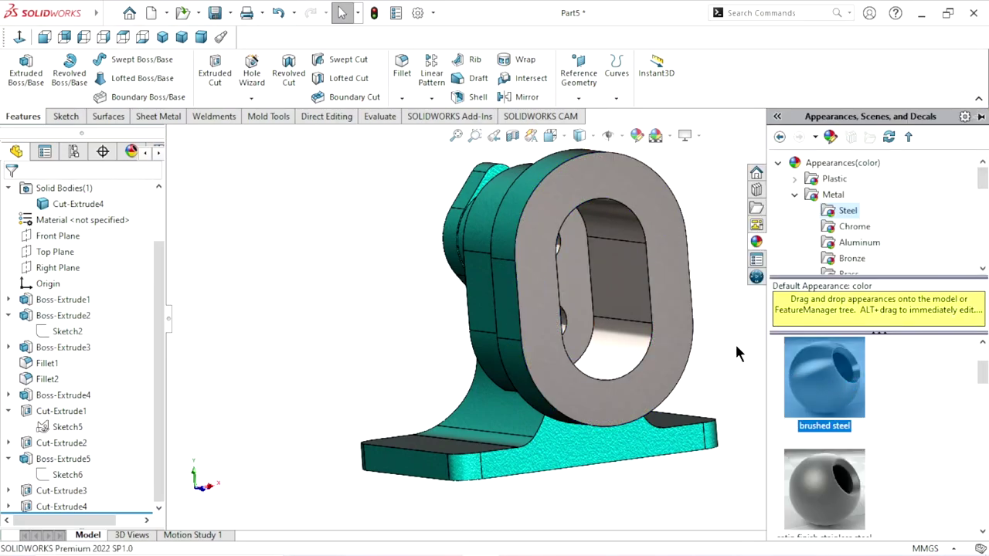
Step: Apply brushed steel to the end face of the rear boss
mouse_move(733, 307)
middle_down()
mouse_move(616, 394)
mouse_move(585, 279)
middle_up()
scroll(586, 280, down, 3)
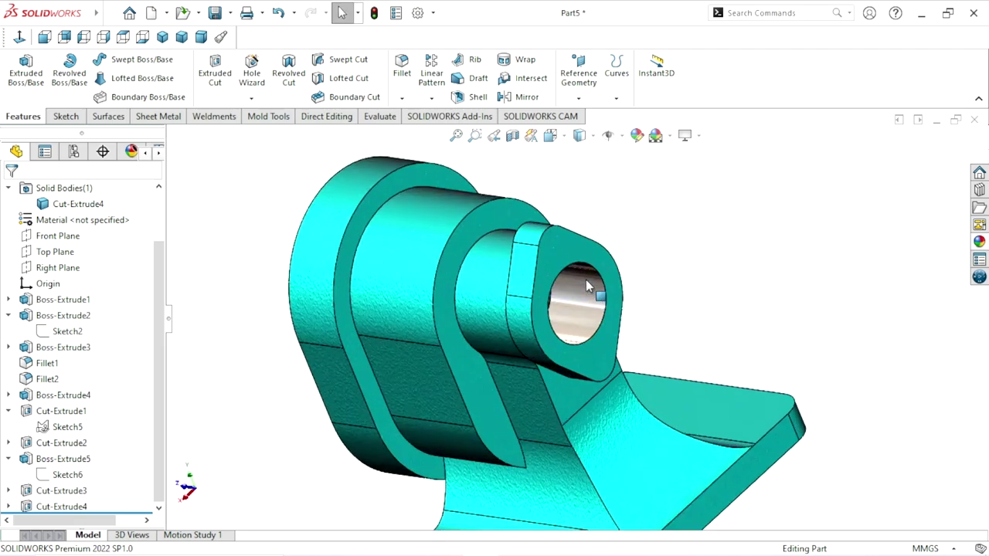
scroll(585, 280, down, 3)
click(567, 247)
click(979, 241)
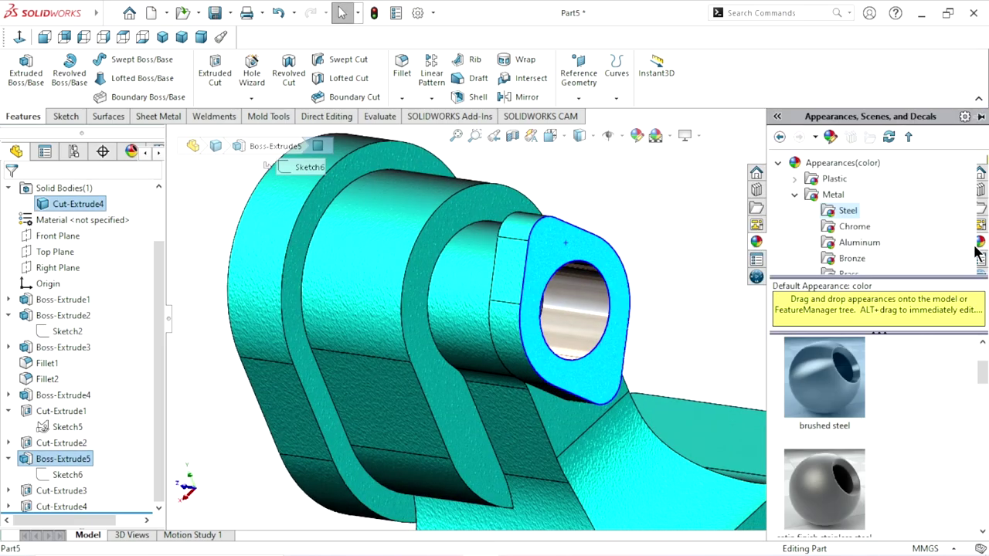
click(842, 403)
Step: Orbit back to a front view and bring up the fillet/chamfer choices
scroll(695, 356, up, 5)
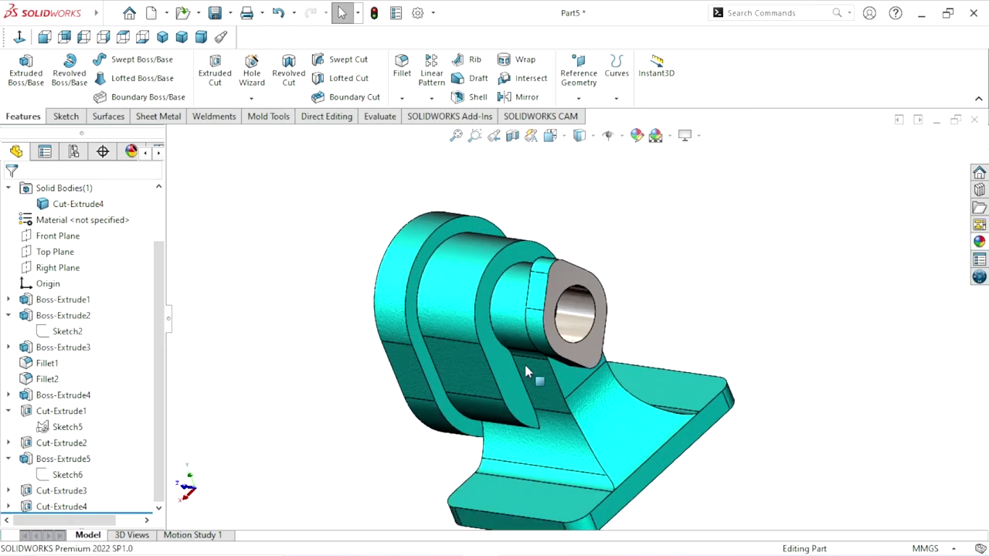
mouse_move(695, 356)
middle_down()
mouse_move(512, 335)
mouse_move(634, 330)
mouse_move(611, 322)
mouse_move(623, 316)
mouse_move(595, 374)
middle_up()
scroll(587, 369, down, 1)
scroll(583, 363, up, 1)
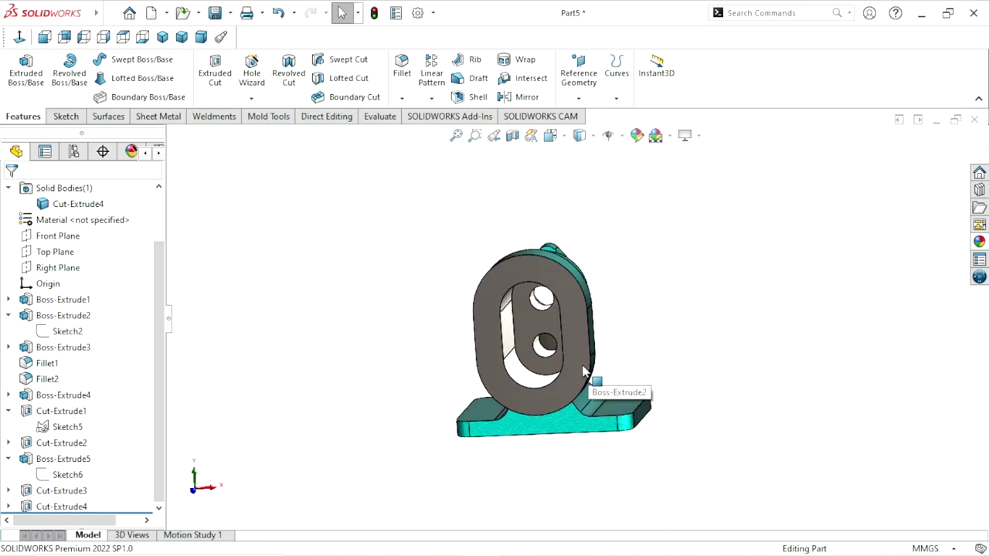
scroll(592, 352, down, 1)
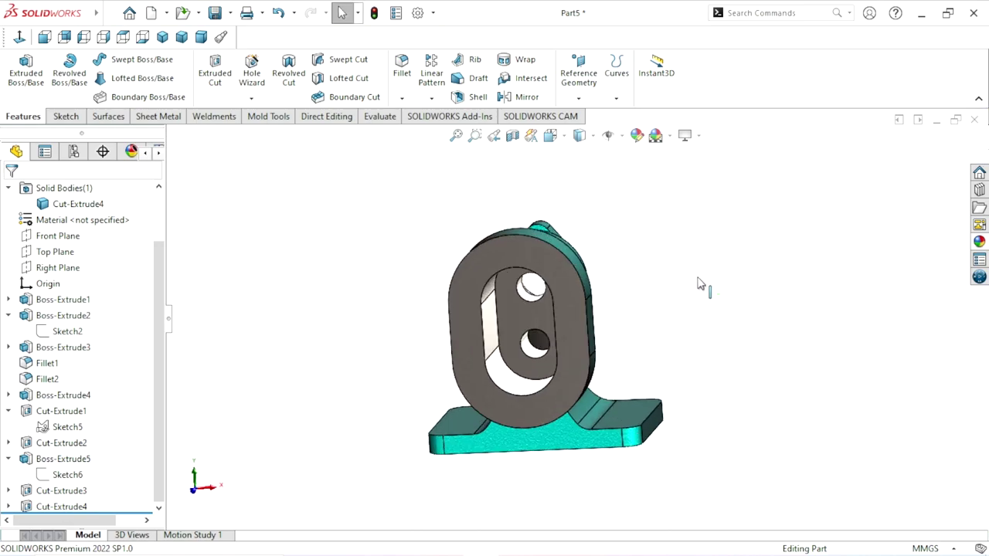
click(407, 96)
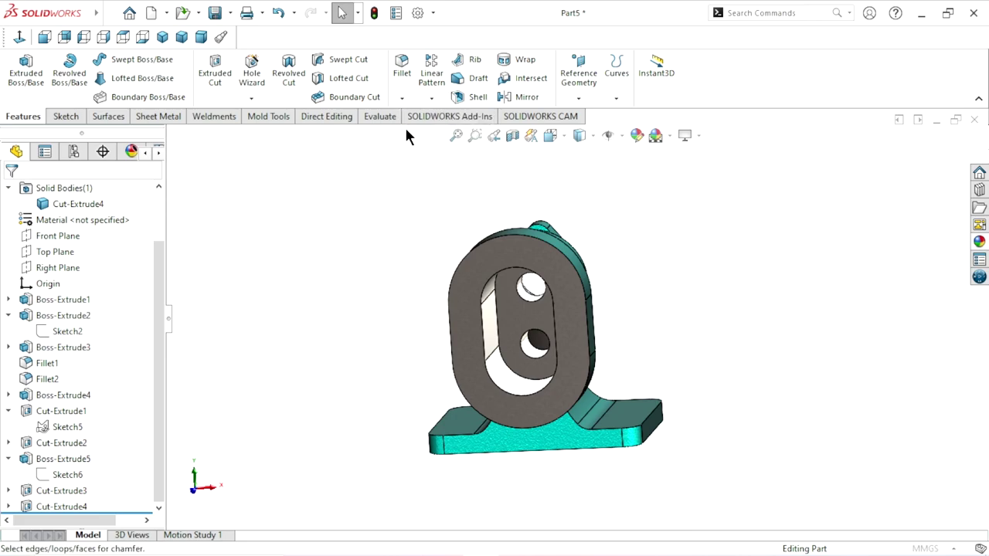
Step: Chamfer the upper and lower ring hole edges by 0.5 mm
text(0.5)
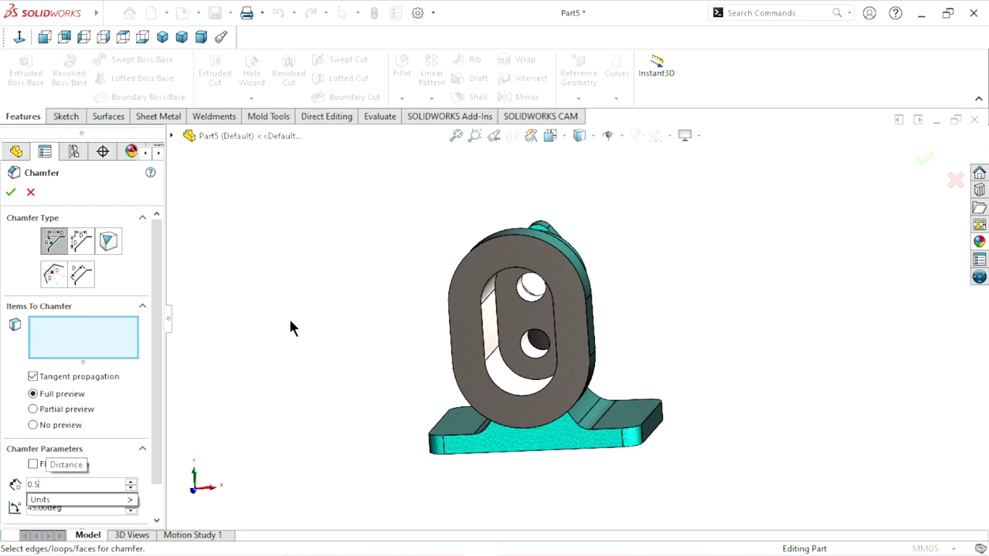
key(Return)
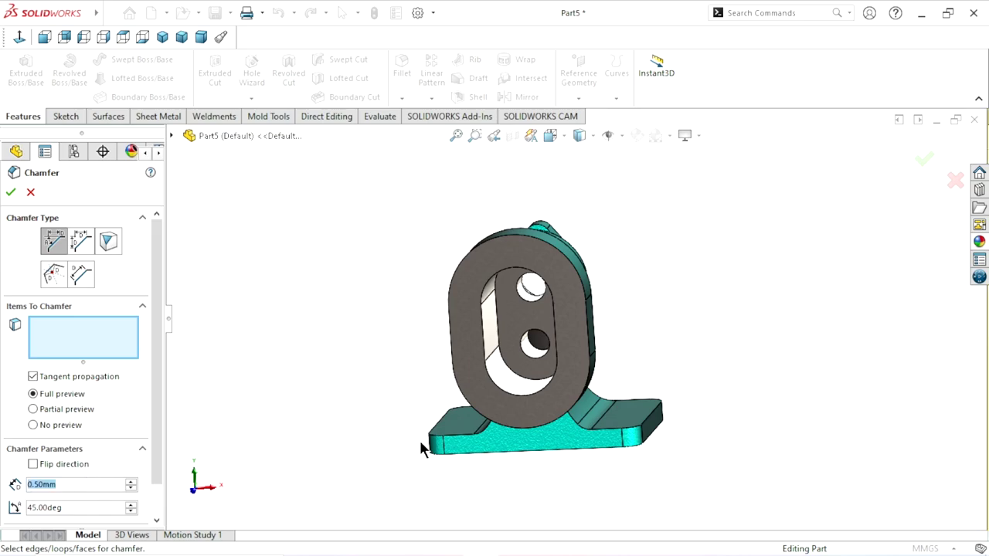
scroll(553, 306, down, 2)
scroll(556, 278, down, 2)
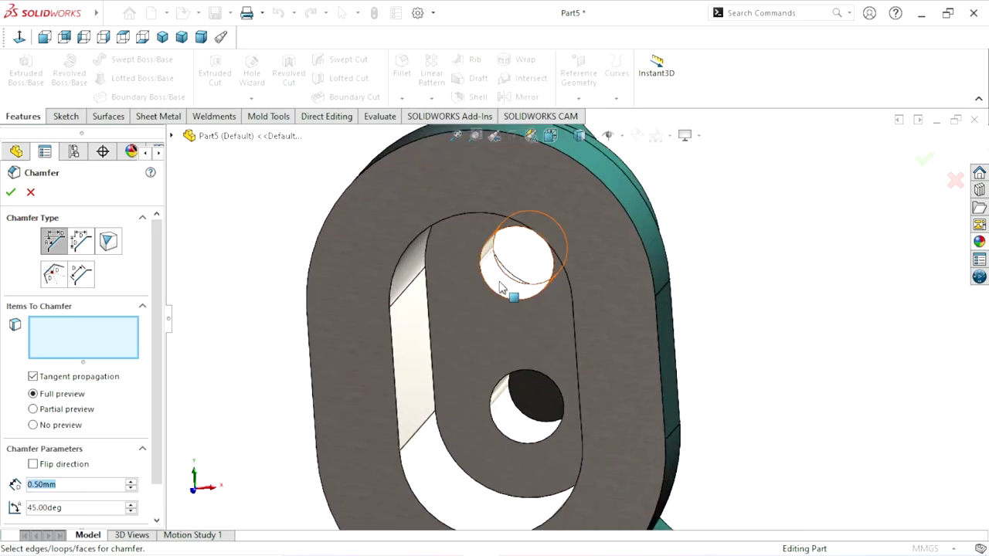
click(506, 284)
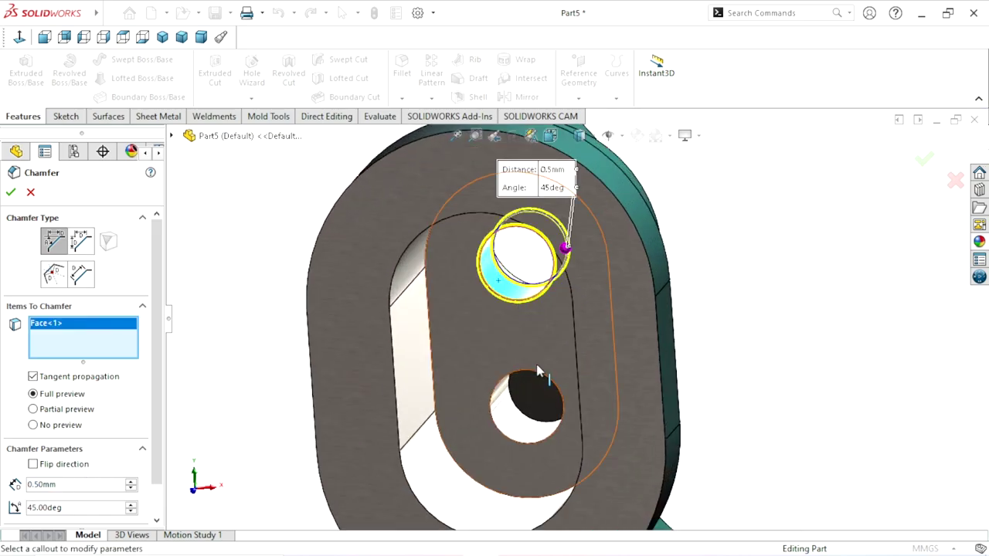
click(510, 431)
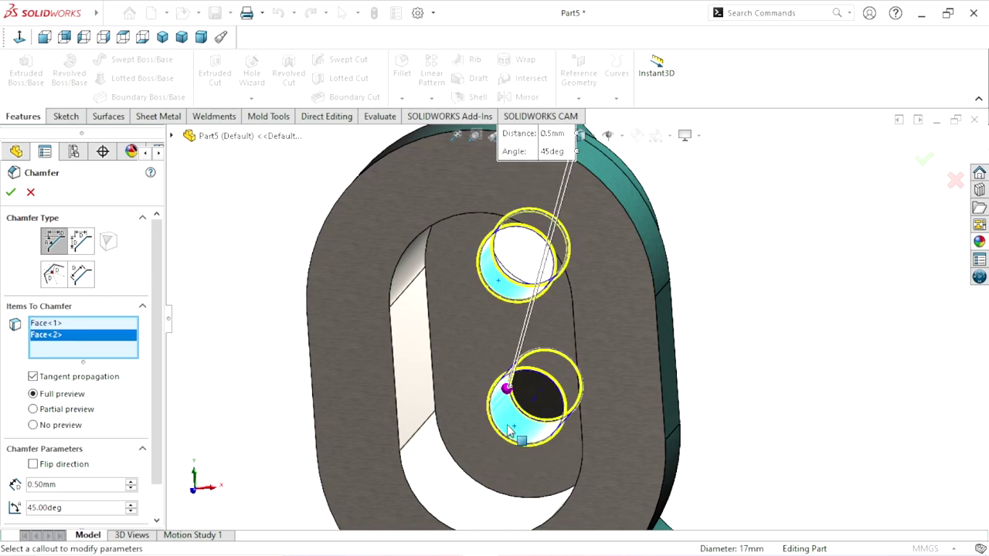
click(10, 193)
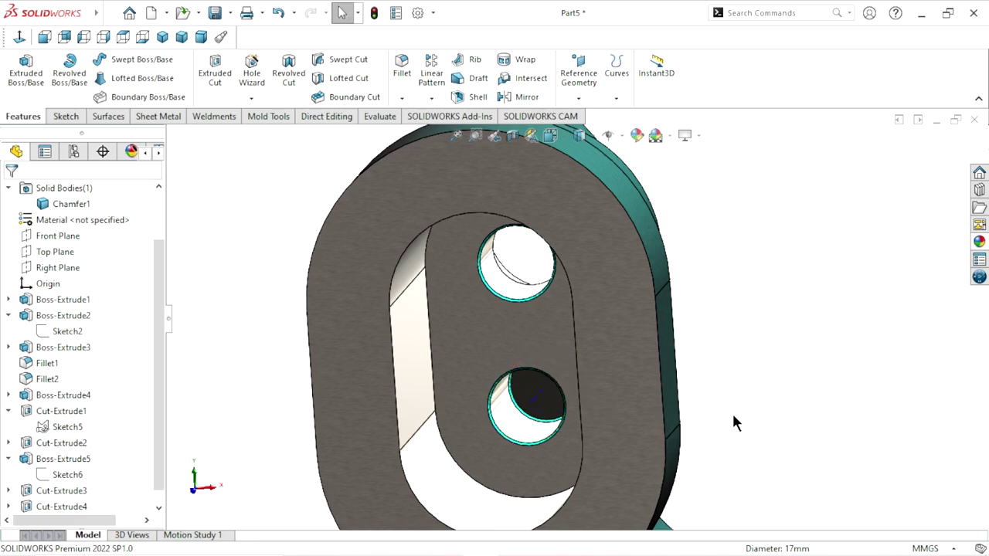
Step: Give Chamfer1 the polished steel appearance and rotate to view the back and flange
scroll(733, 414, up, 2)
scroll(732, 414, up, 2)
scroll(695, 334, down, 4)
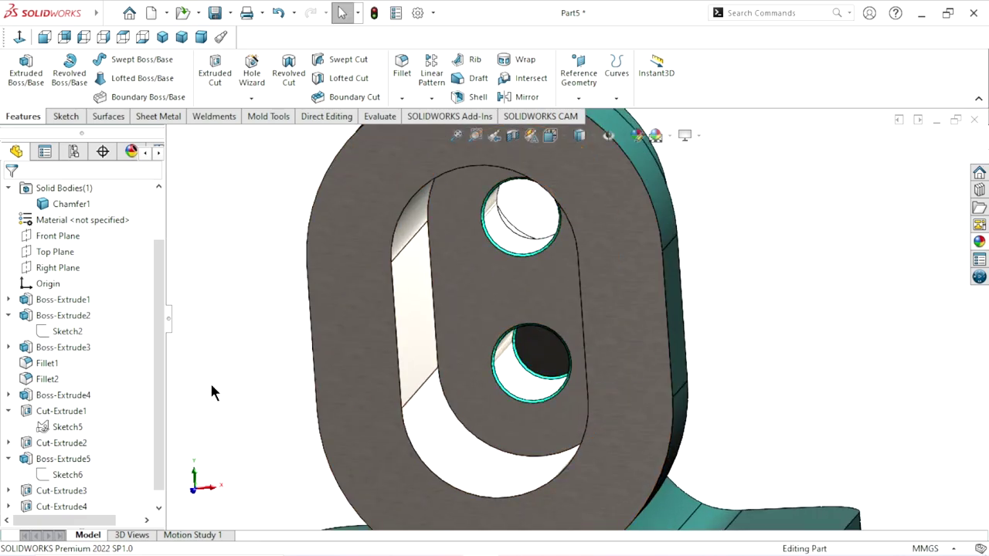
scroll(159, 433, down, 2)
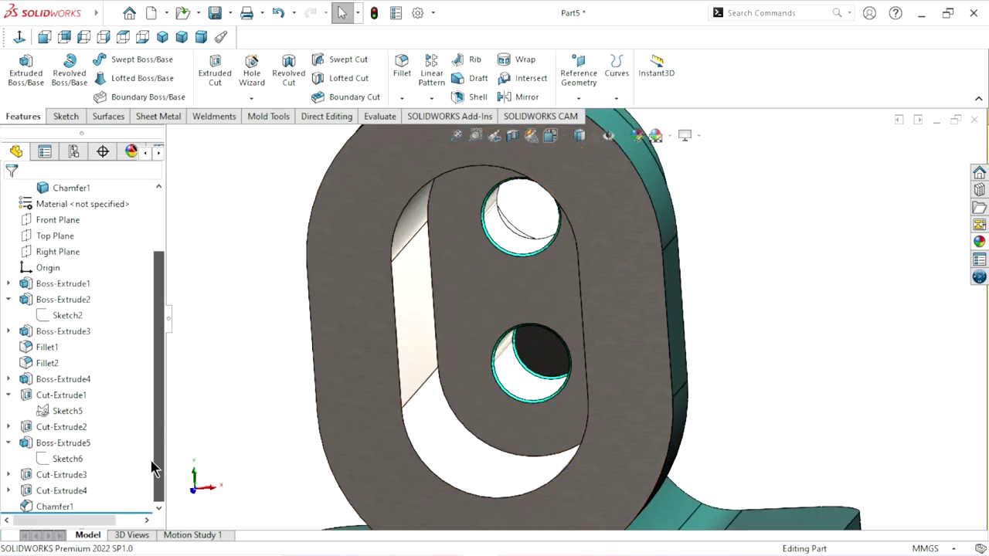
click(56, 506)
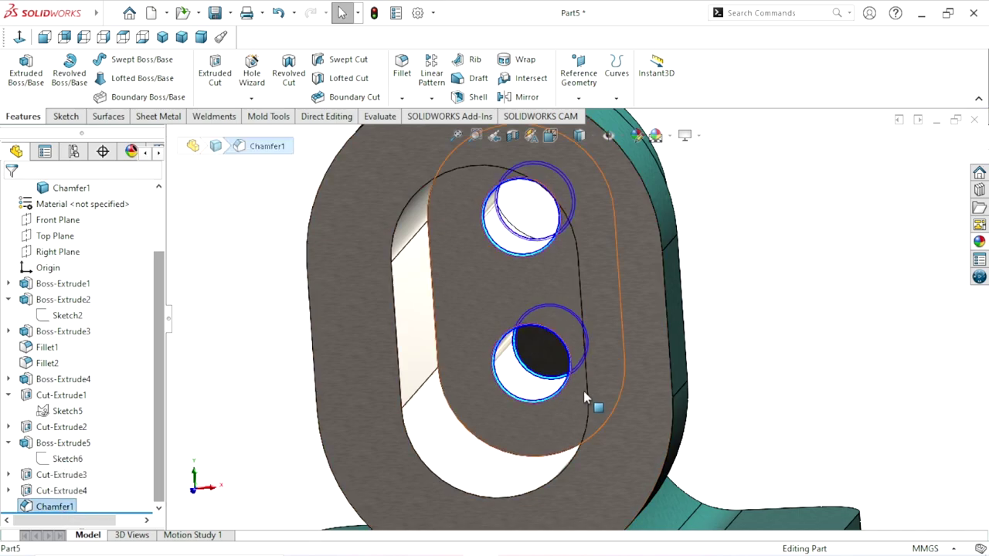
click(977, 242)
scroll(900, 389, up, 2)
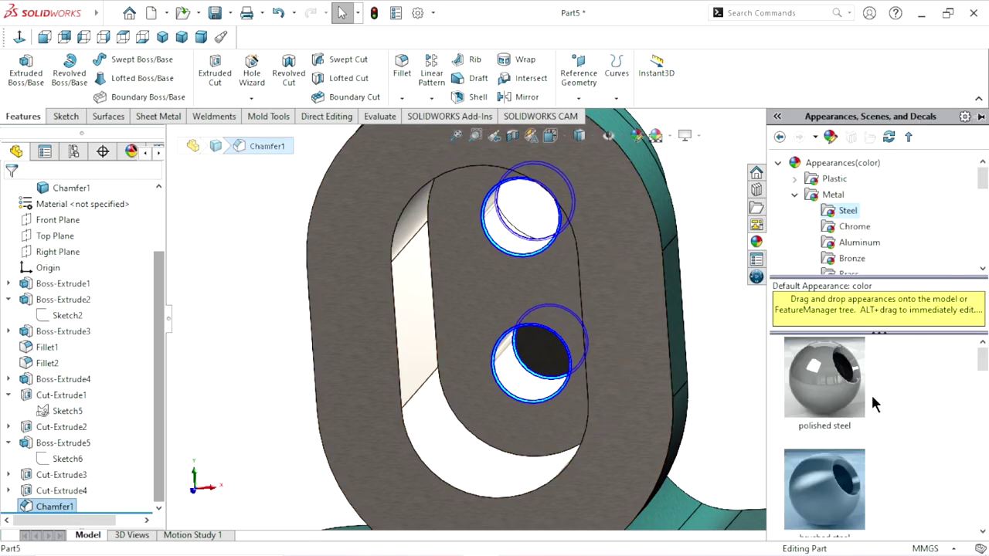
click(838, 390)
scroll(710, 369, up, 2)
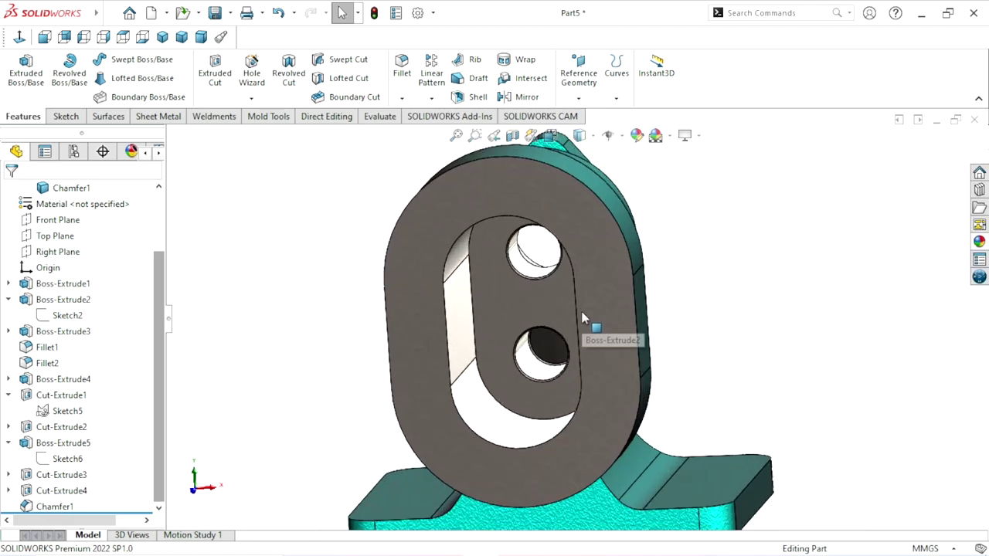
mouse_move(757, 313)
middle_down()
mouse_move(601, 303)
mouse_move(625, 363)
middle_up()
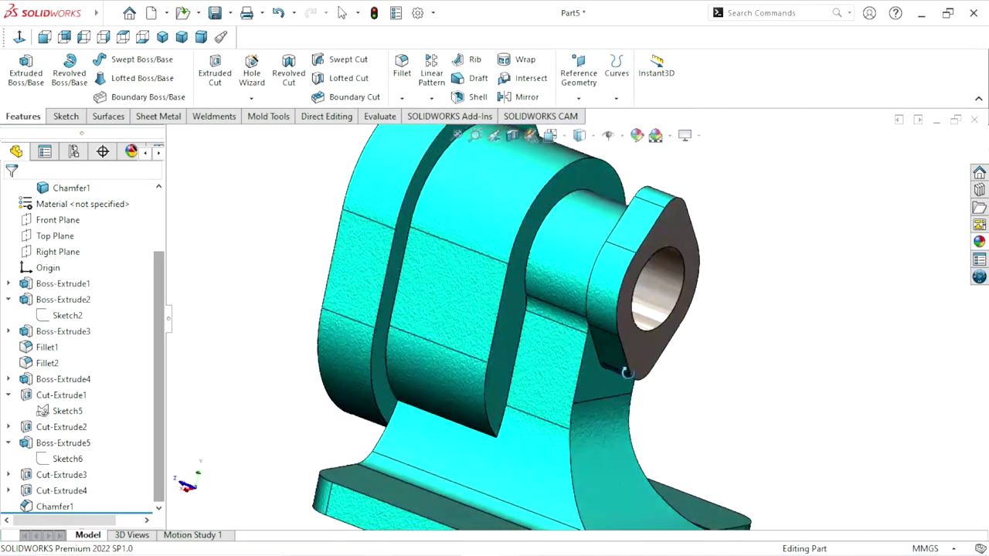
scroll(636, 379, up, 3)
scroll(607, 340, down, 2)
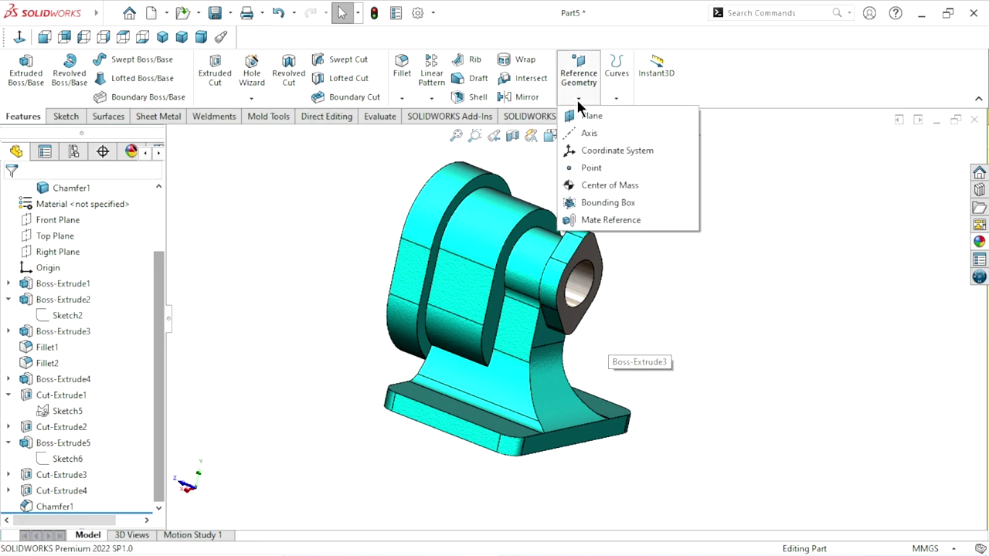
Step: Create Plane1 parallel to Top Plane and tangent to the cylindrical boss face, then select it
click(589, 115)
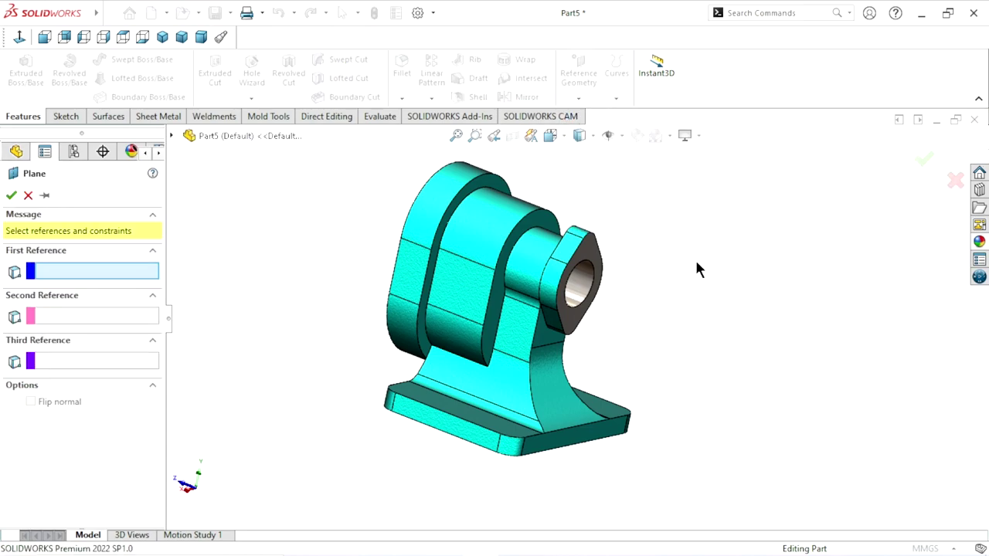
middle_drag(678, 331, 358, 304)
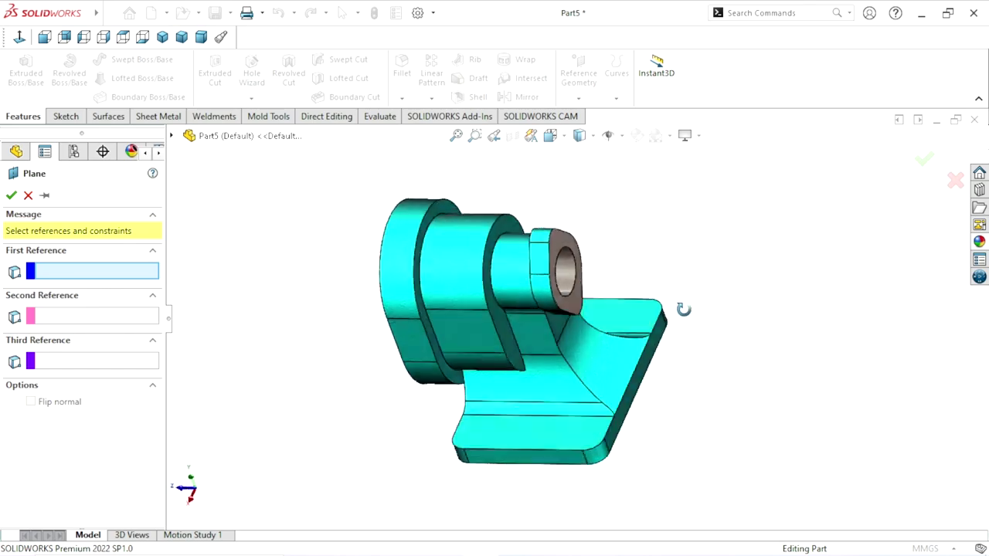
click(172, 134)
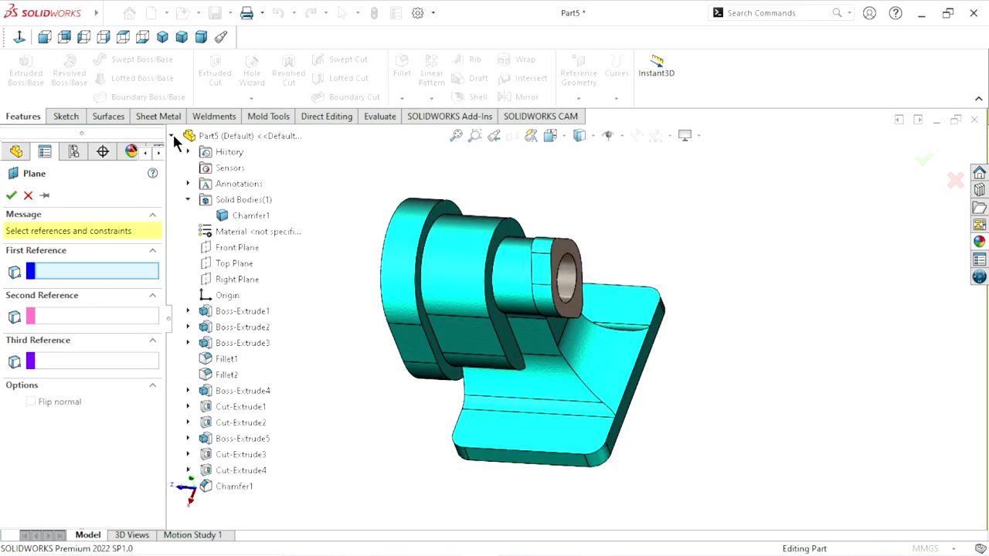
click(235, 263)
mouse_move(386, 342)
middle_down()
mouse_move(567, 297)
mouse_move(587, 280)
middle_up()
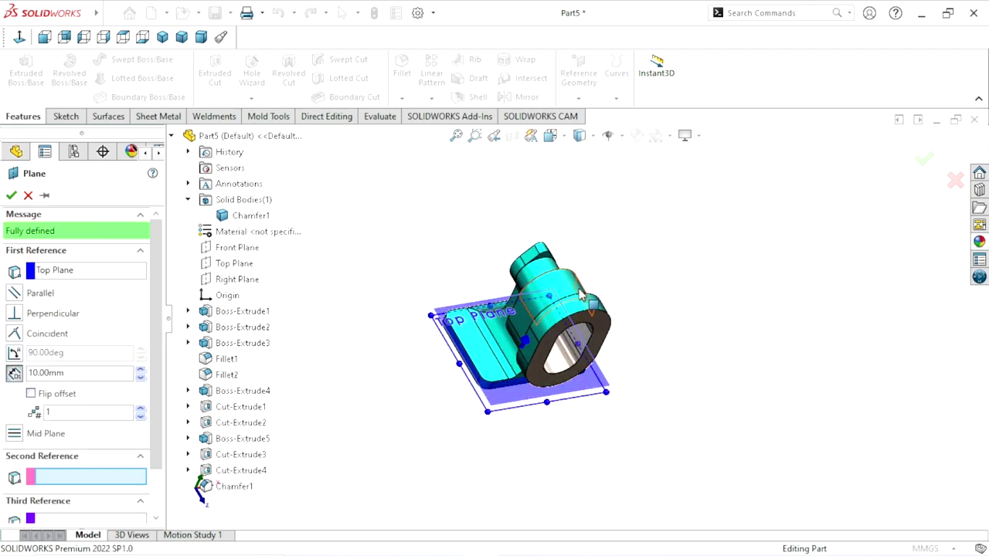
scroll(587, 279, down, 3)
click(552, 299)
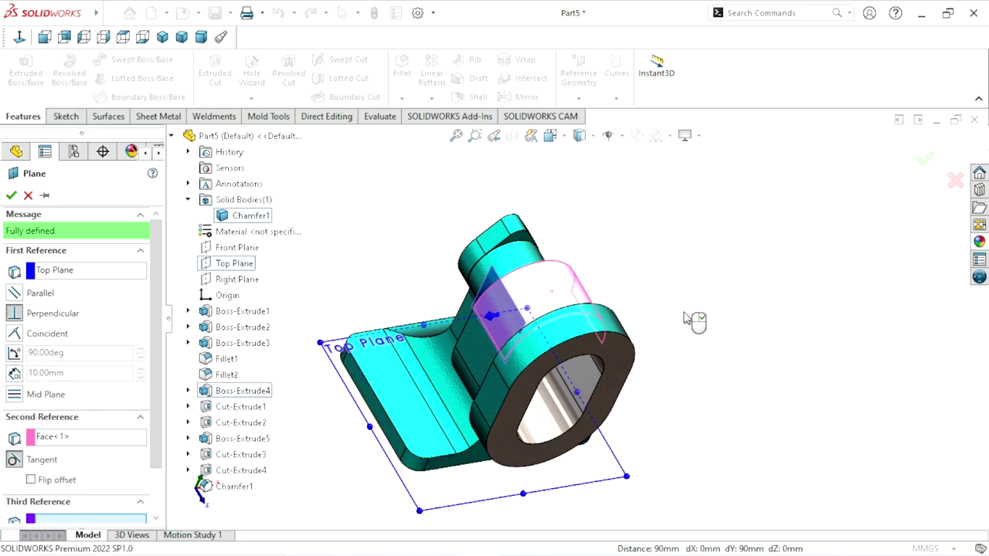
middle_drag(696, 320, 597, 355)
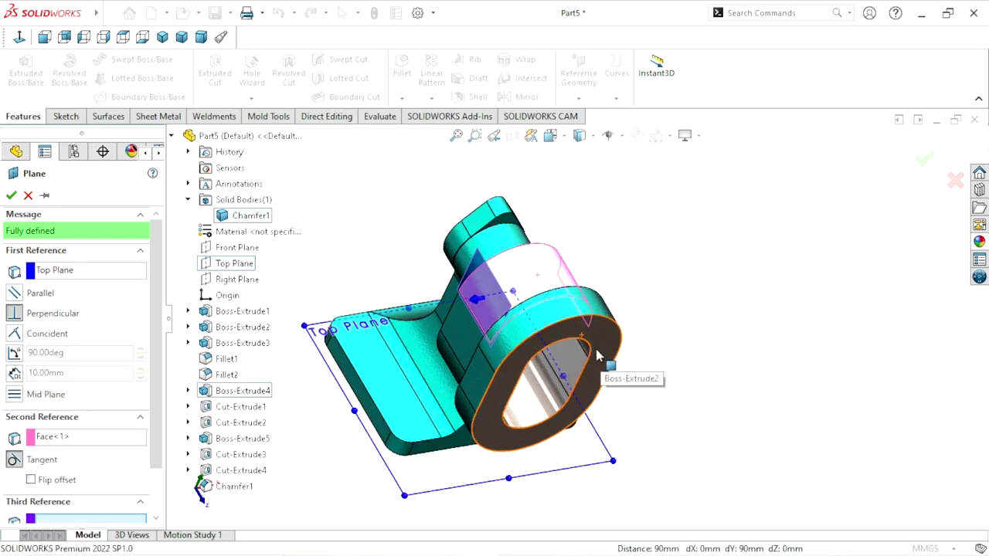
click(14, 297)
click(11, 195)
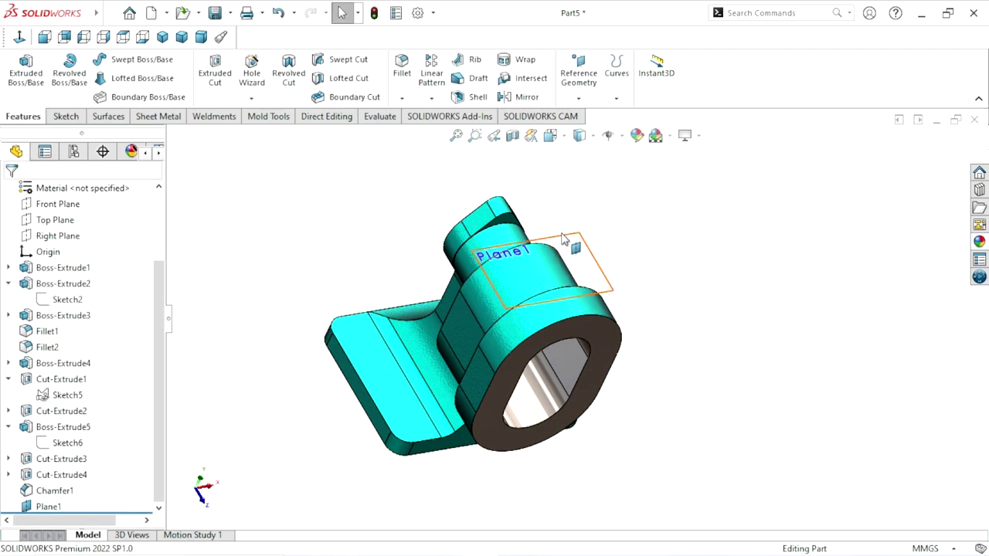
click(558, 240)
Step: Start a sketch on Plane1 and drag its corners outward to enlarge the plane
click(601, 192)
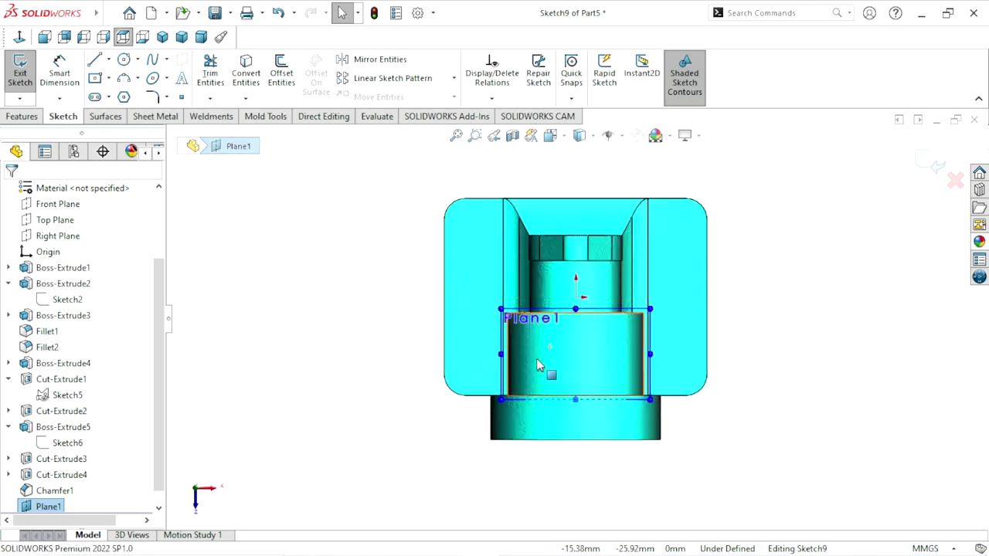
scroll(586, 372, down, 3)
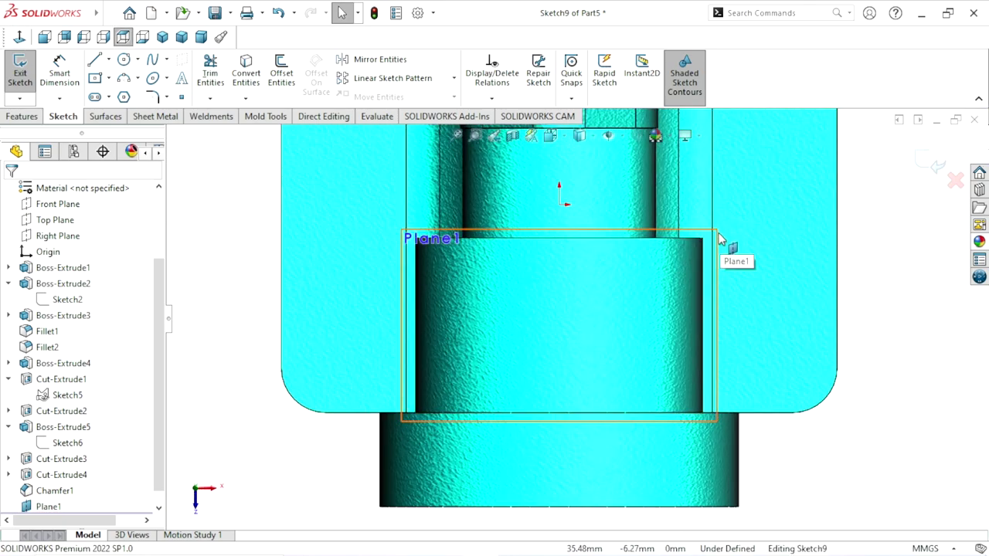
mouse_move(718, 237)
mouse_down()
mouse_move(733, 218)
mouse_move(728, 227)
mouse_up()
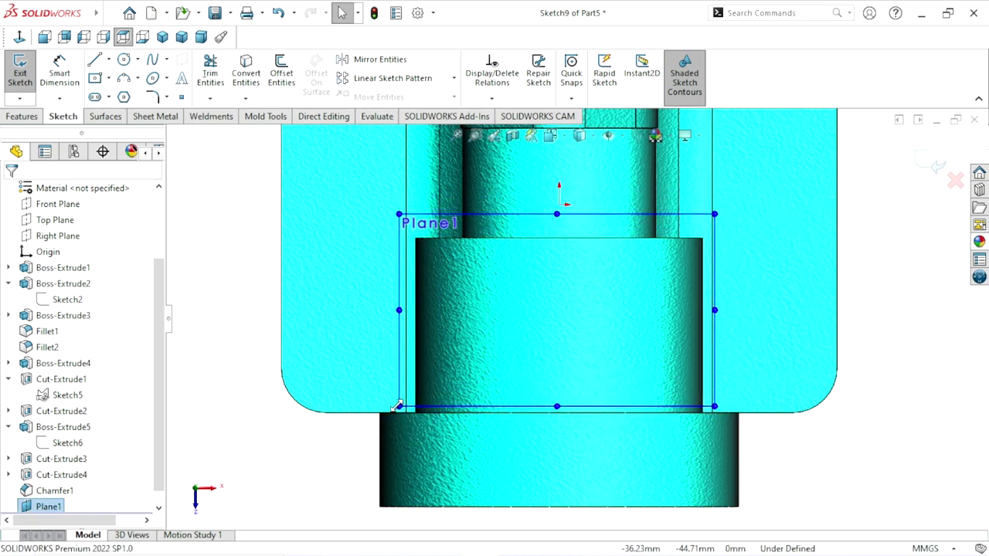
drag(397, 407, 264, 461)
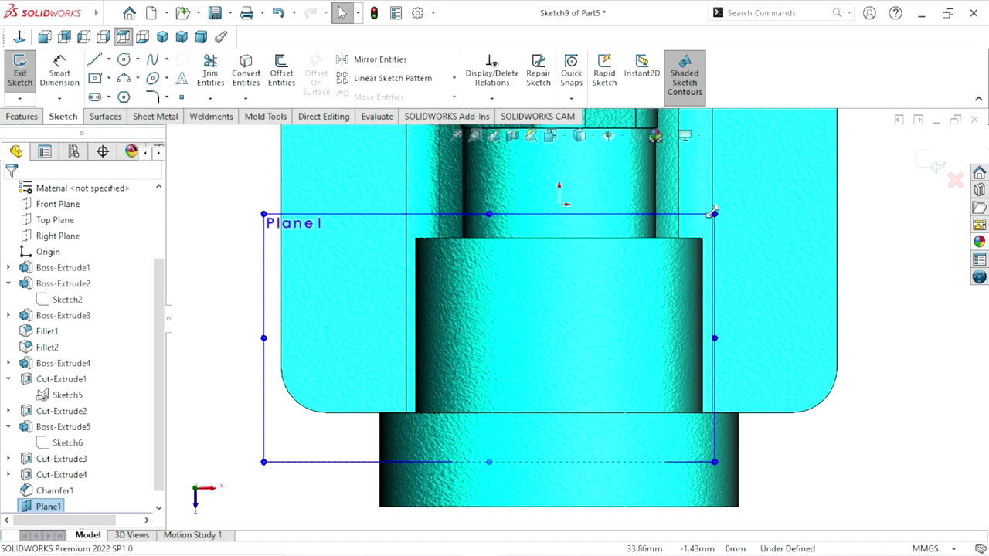
drag(714, 211, 873, 144)
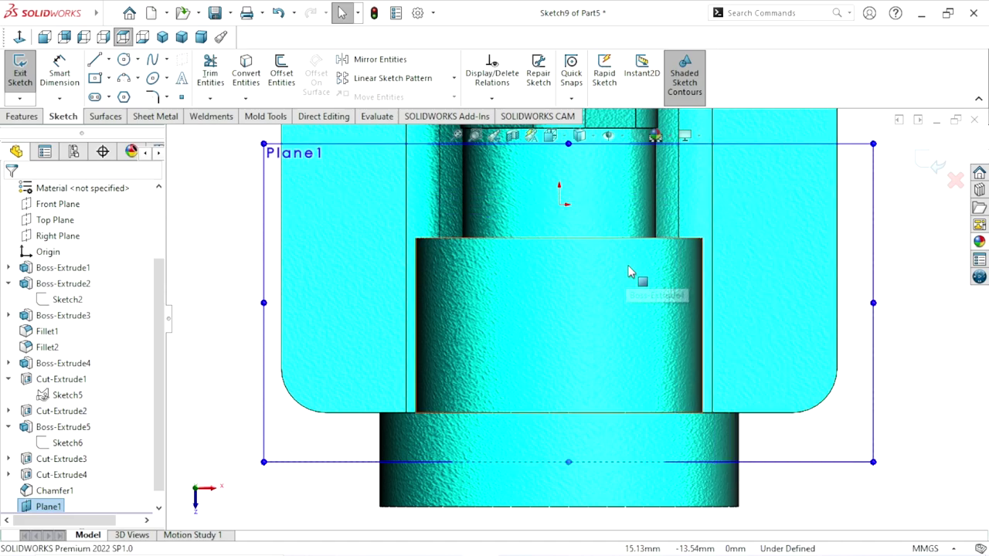
scroll(601, 348, up, 2)
scroll(587, 329, down, 1)
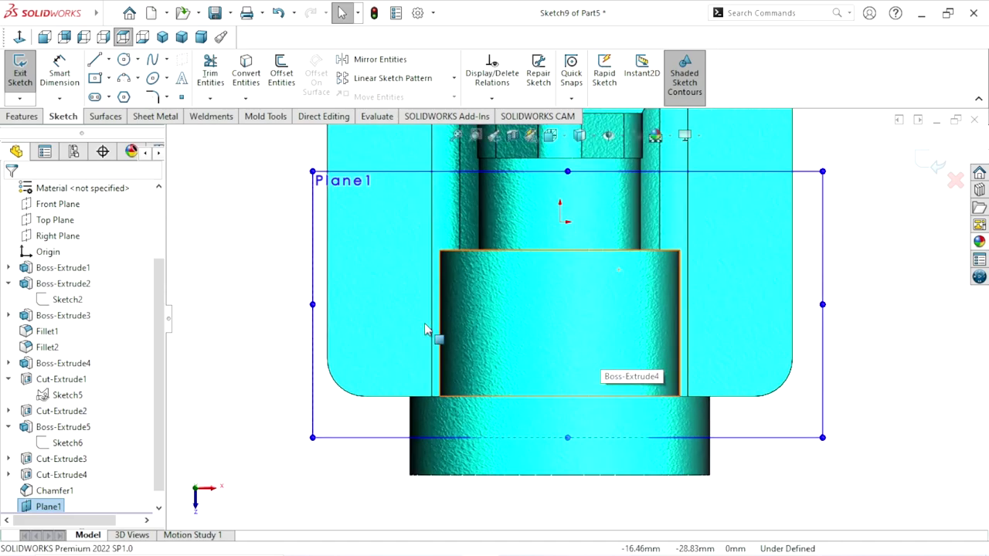
Step: Draw a vertical centerline from the boss's top edge to its bottom edge
click(110, 61)
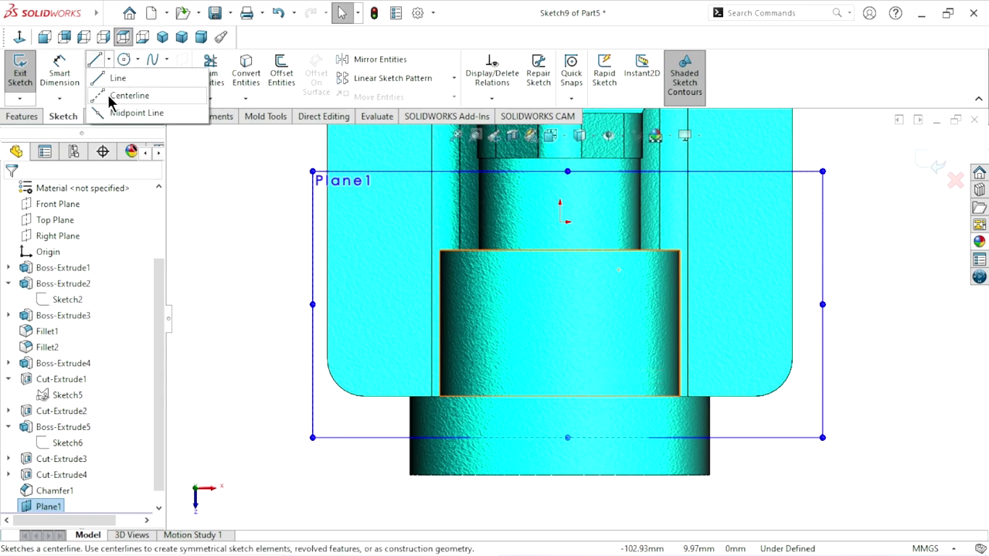
click(112, 98)
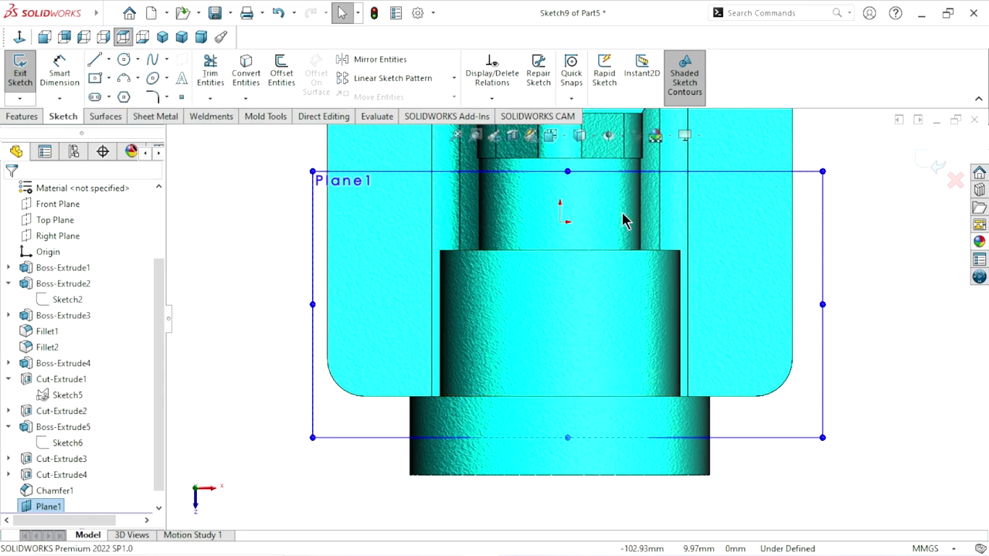
click(560, 252)
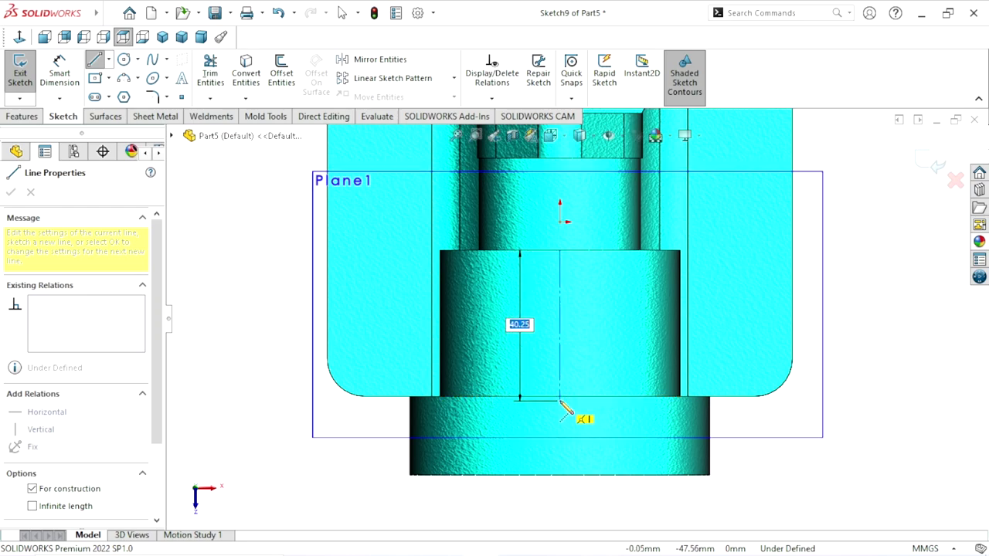
click(560, 396)
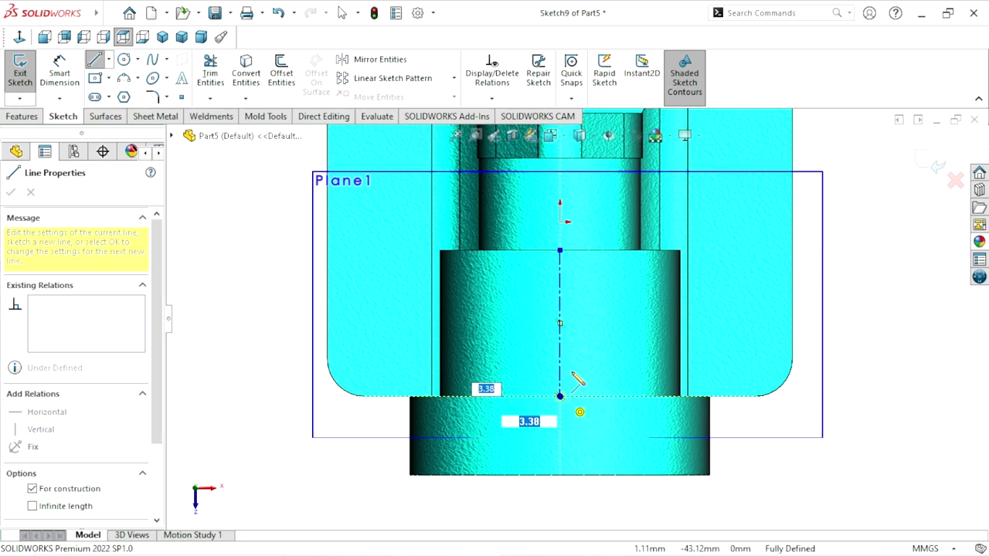
right_click(602, 347)
click(614, 347)
scroll(585, 340, up, 3)
scroll(586, 316, down, 3)
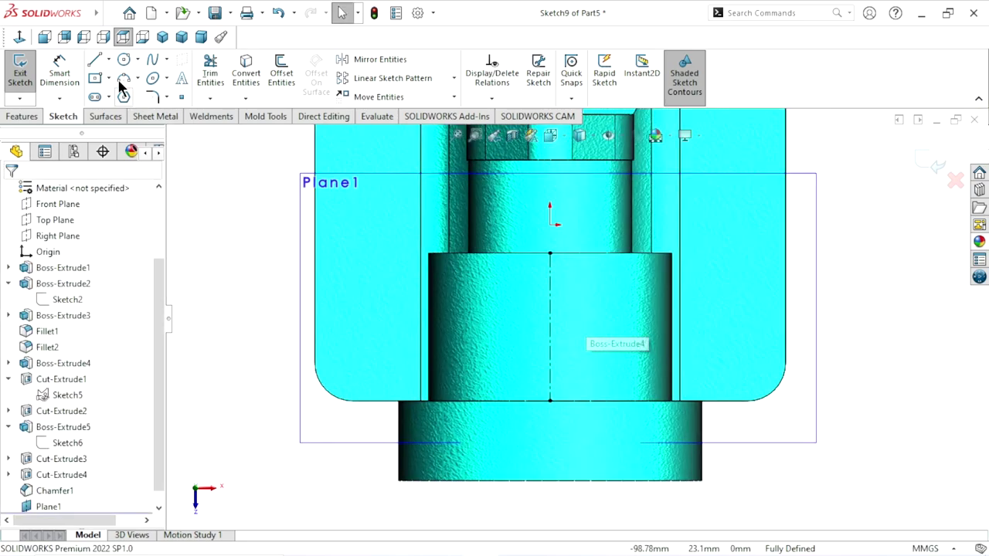
Step: Draw a Ø28 mm circle centred on the centerline
click(123, 60)
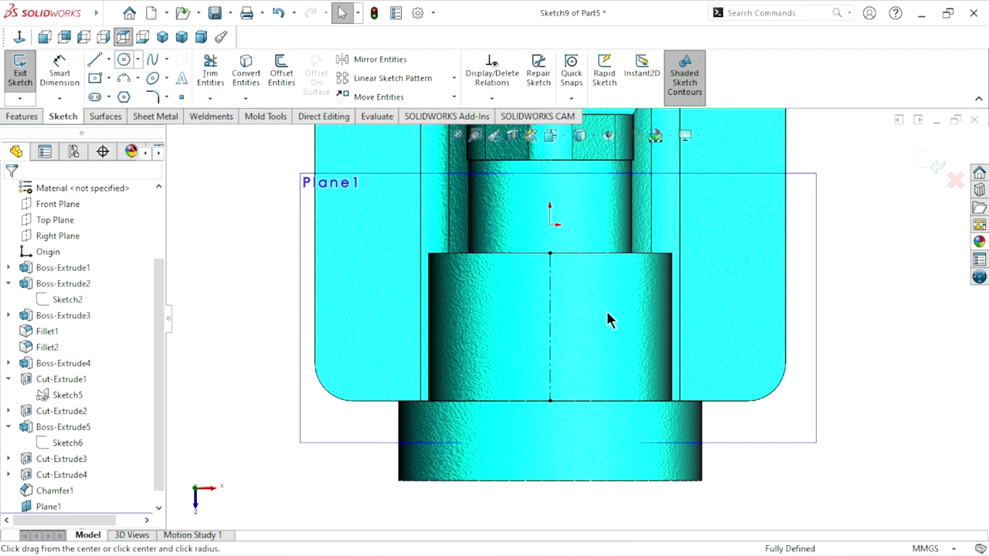
click(550, 328)
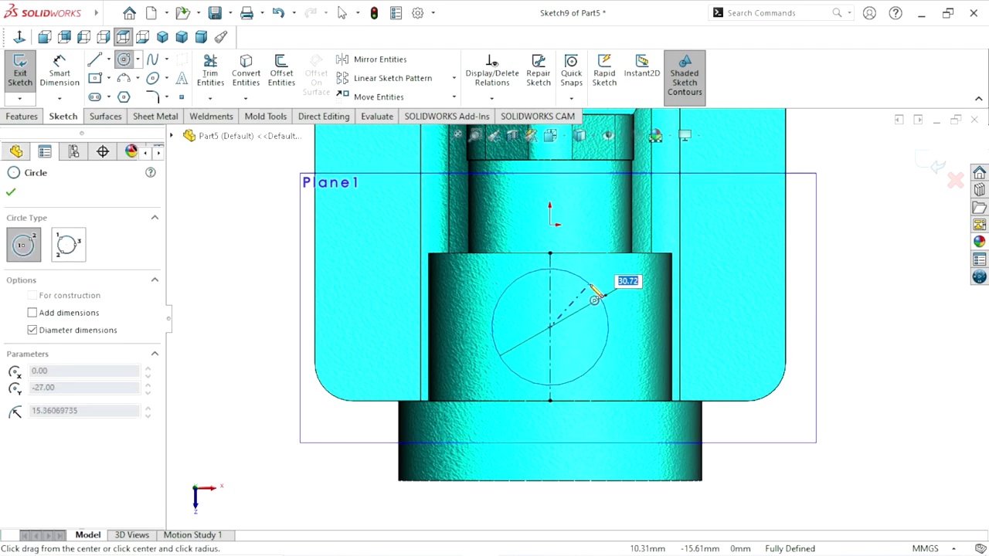
click(592, 289)
click(62, 84)
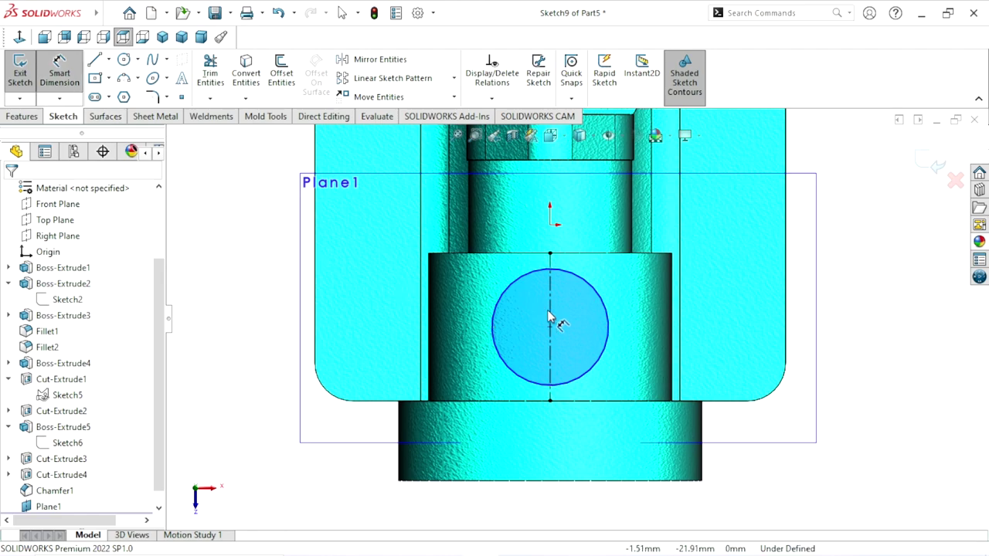
click(609, 328)
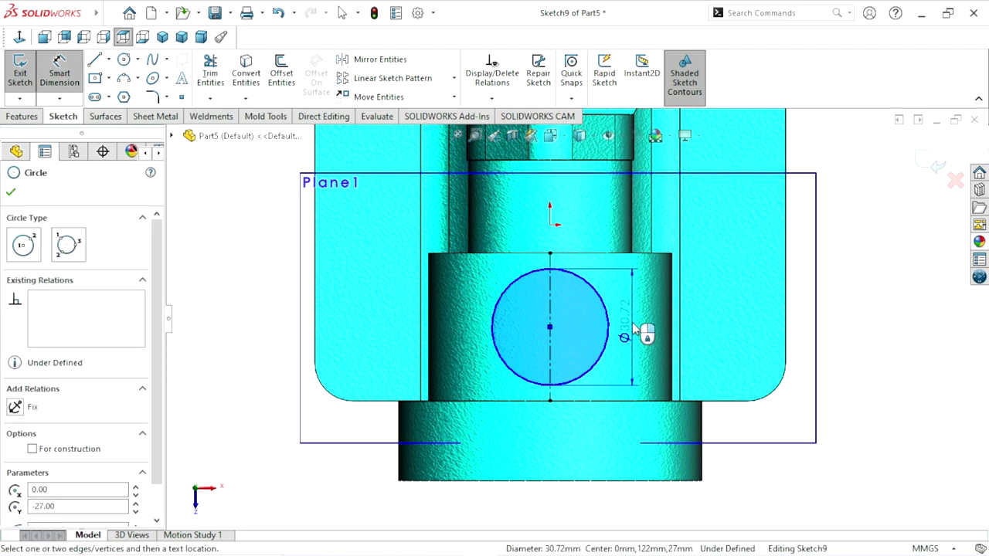
click(629, 324)
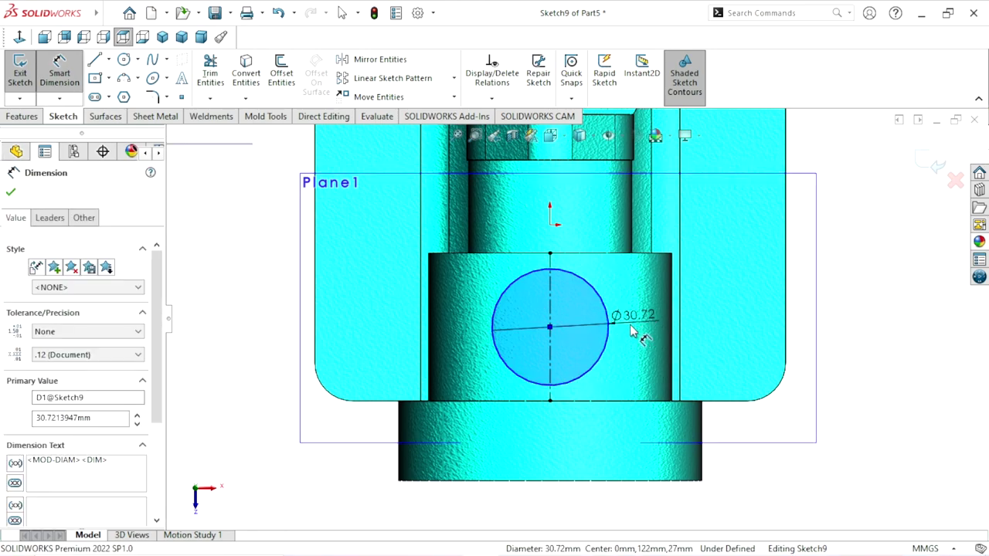
text(28)
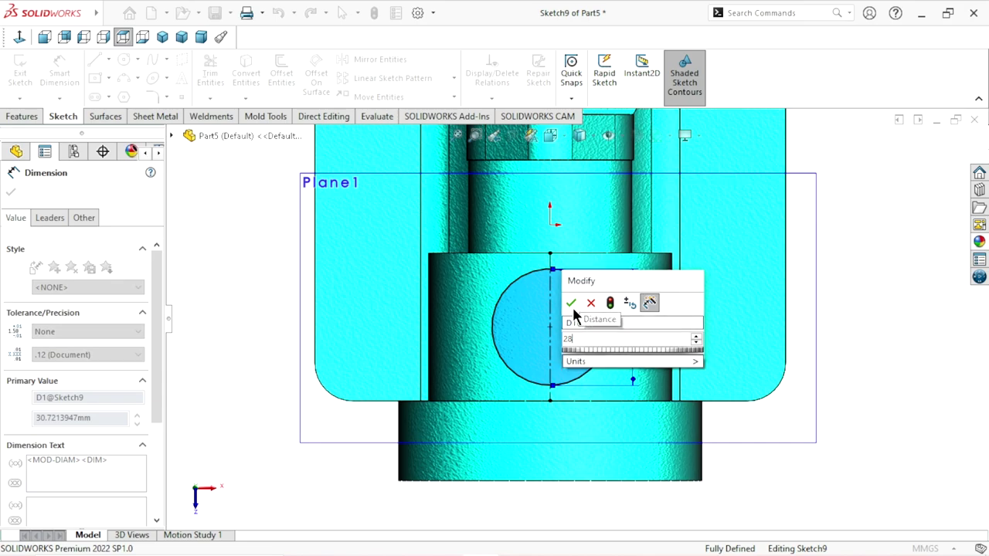
click(571, 303)
scroll(592, 342, up, 2)
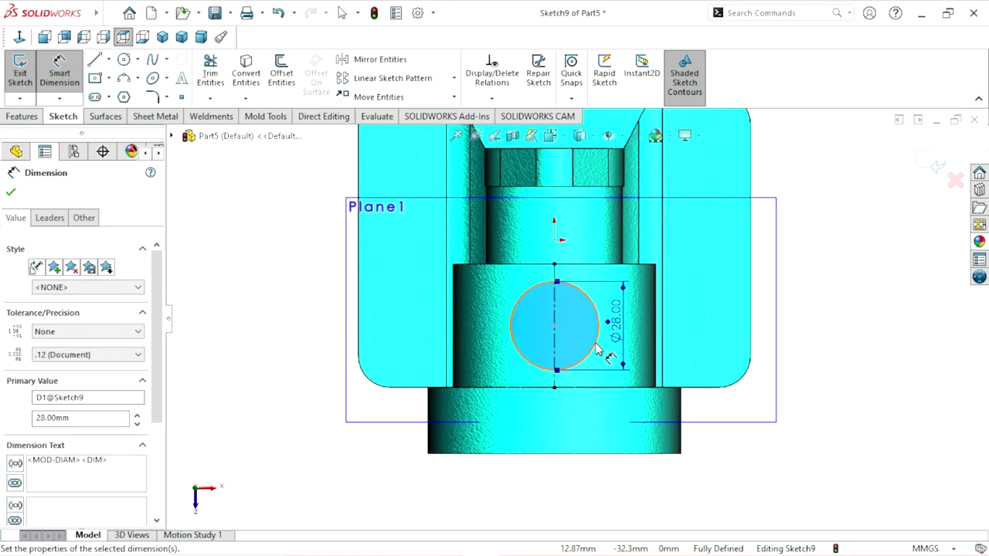
scroll(593, 345, down, 1)
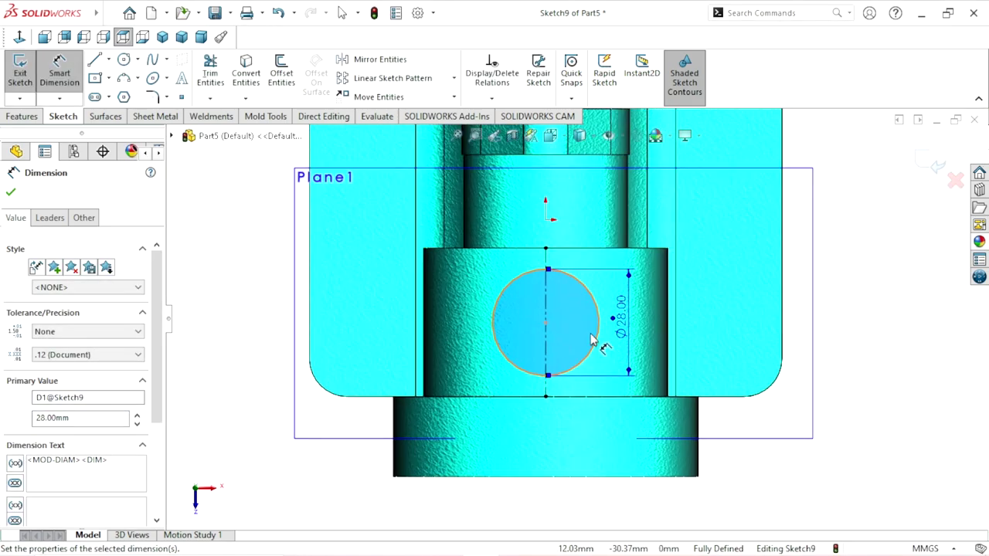
click(12, 193)
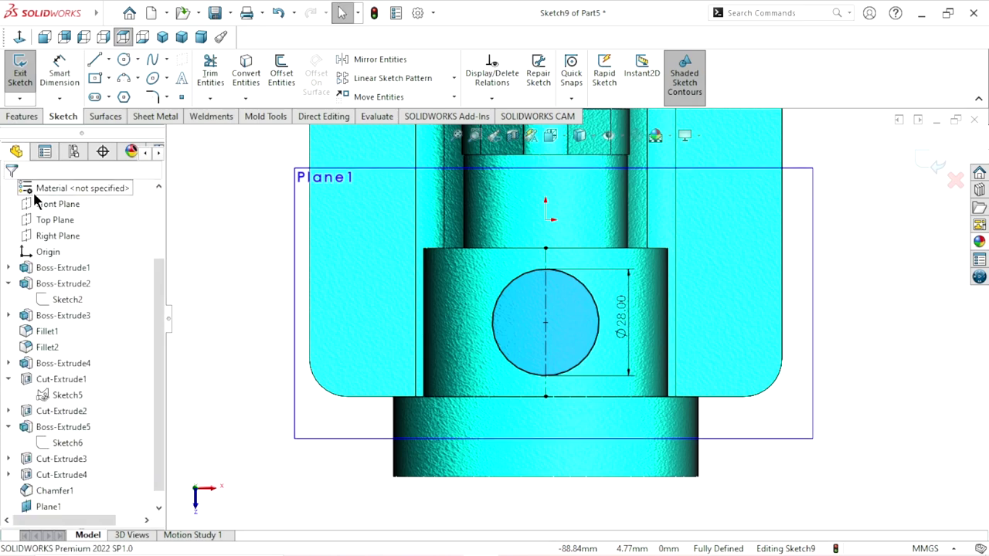
Step: Draw a horizontal midpoint line starting from the circle's centre
click(108, 59)
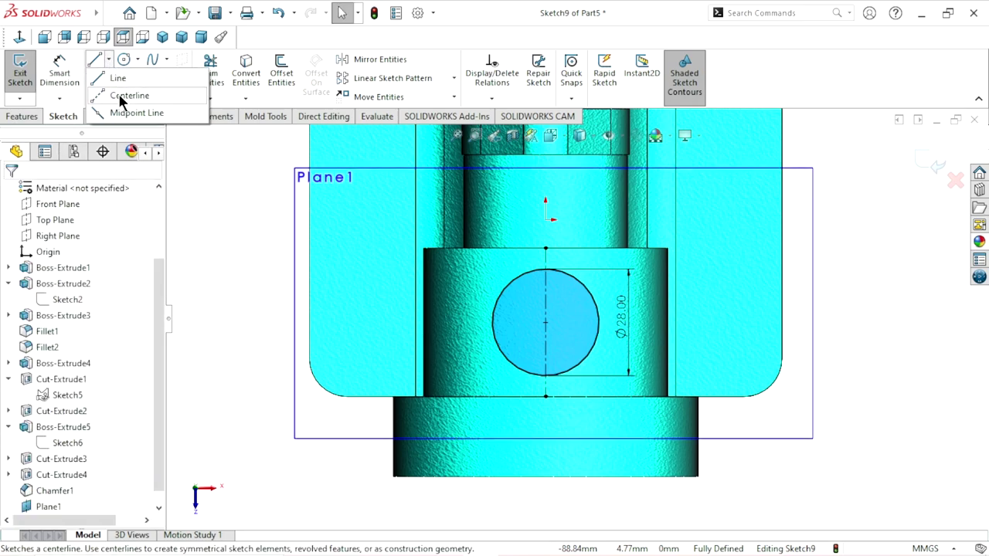
click(120, 93)
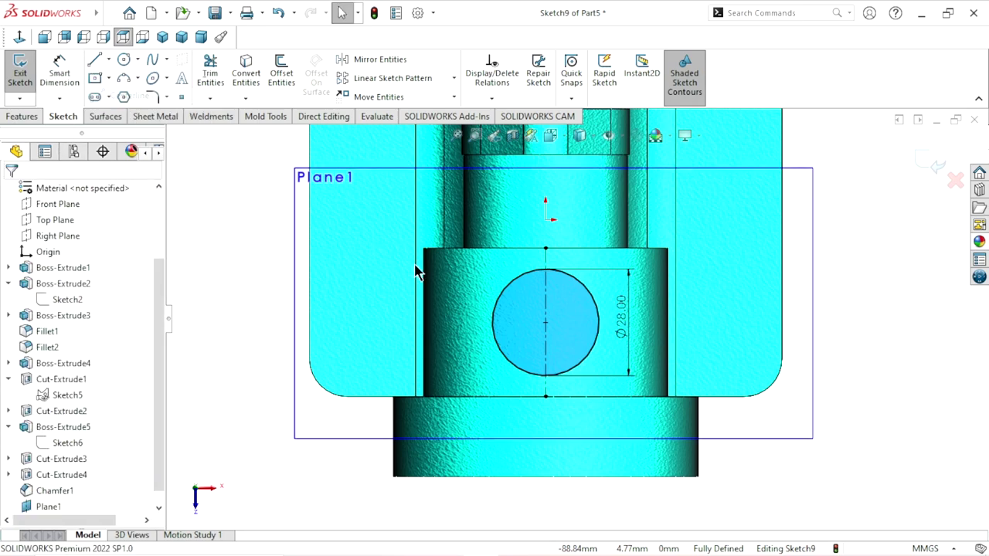
click(109, 60)
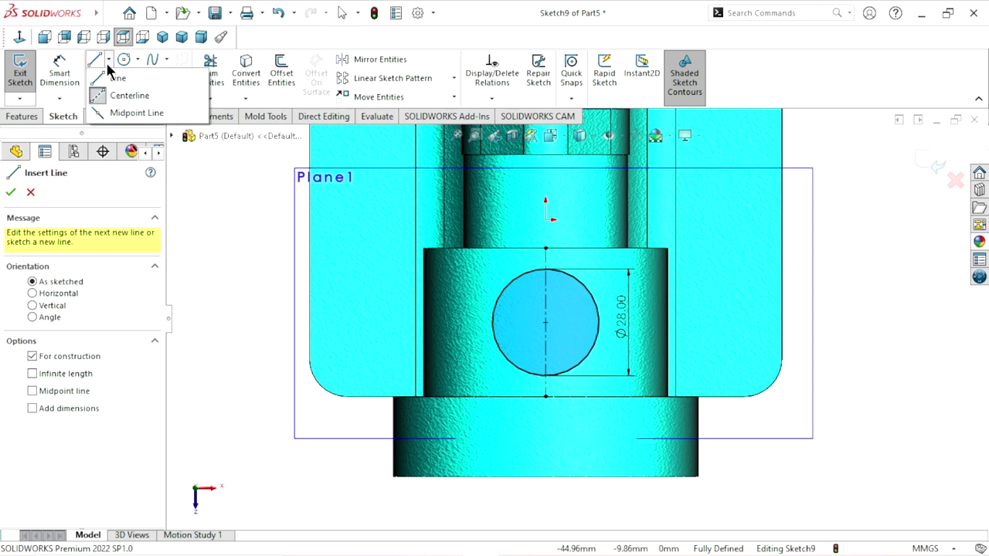
click(116, 114)
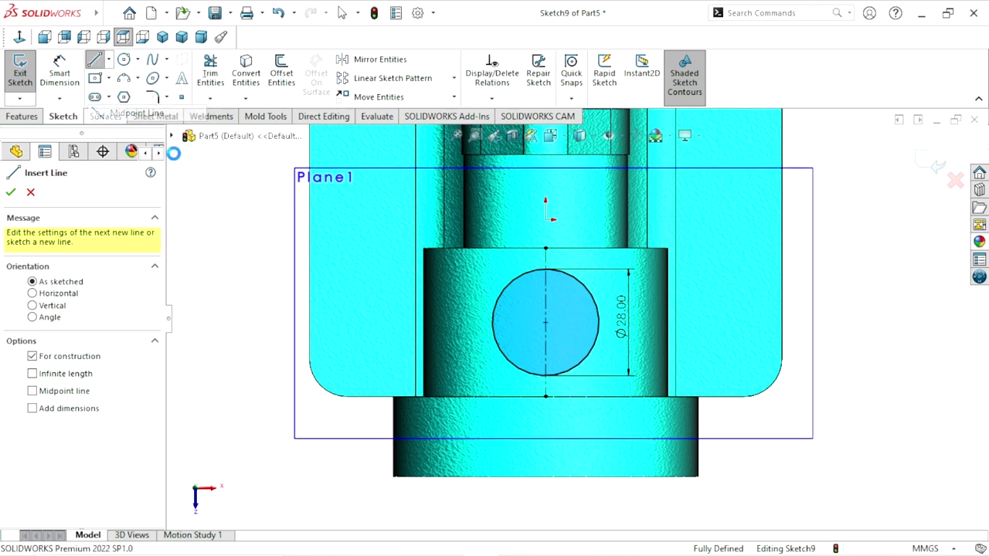
click(545, 323)
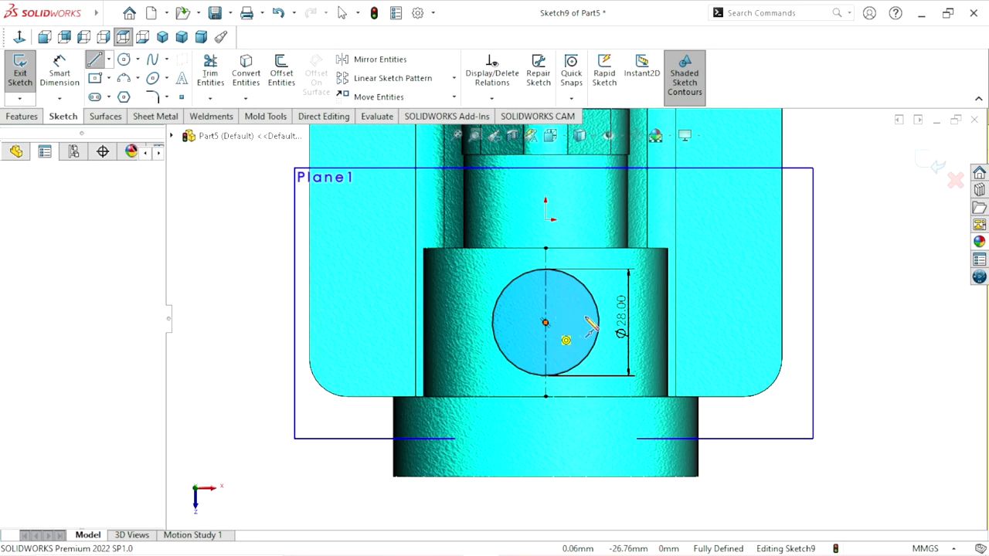
click(629, 318)
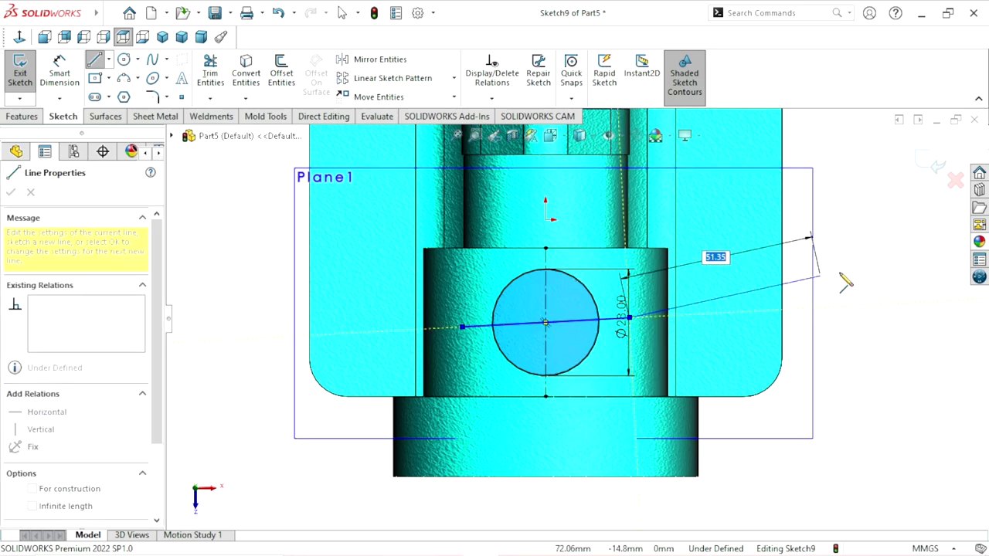
right_click(865, 286)
click(819, 298)
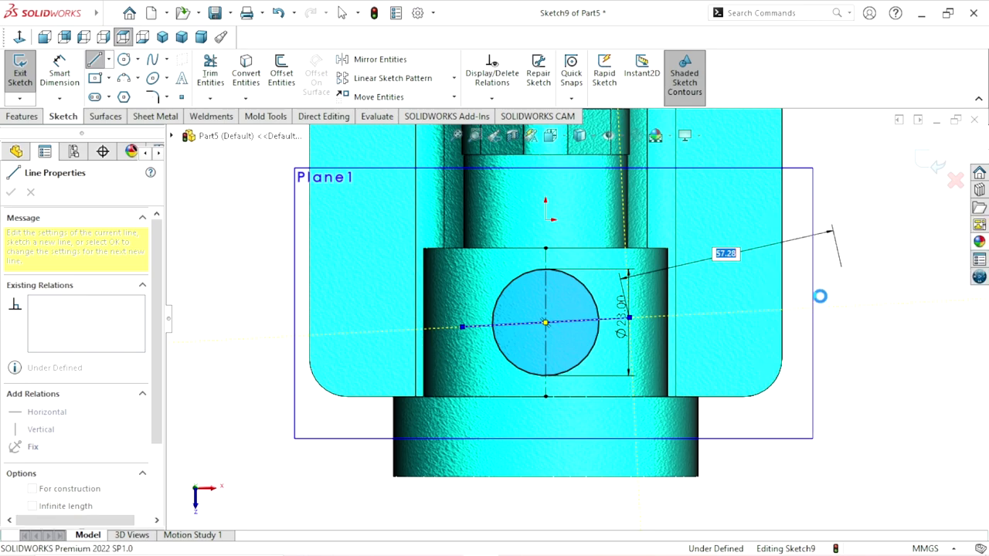
click(578, 322)
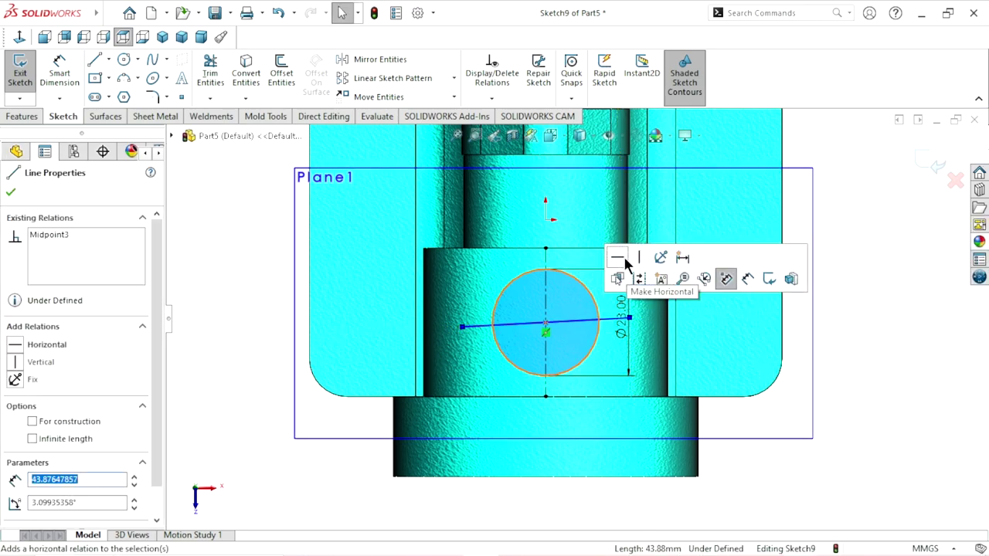
click(617, 258)
click(18, 195)
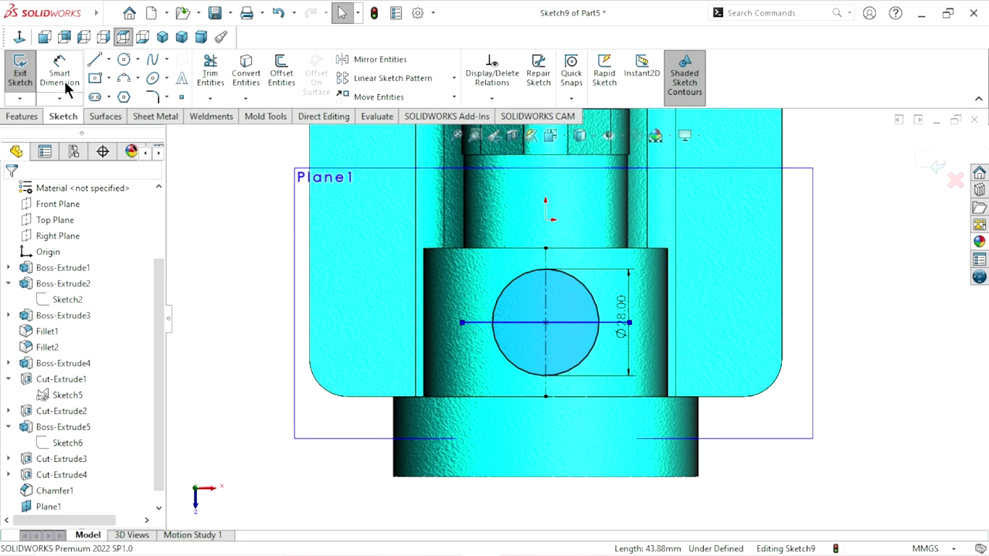
Step: Dimension the horizontal line's length to 40 mm
click(66, 85)
click(500, 328)
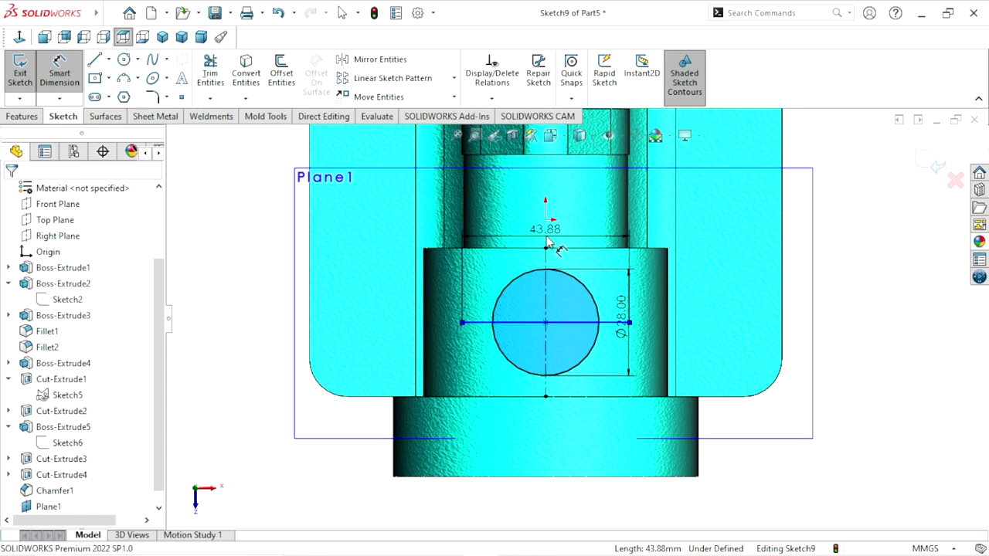
click(547, 244)
text(40)
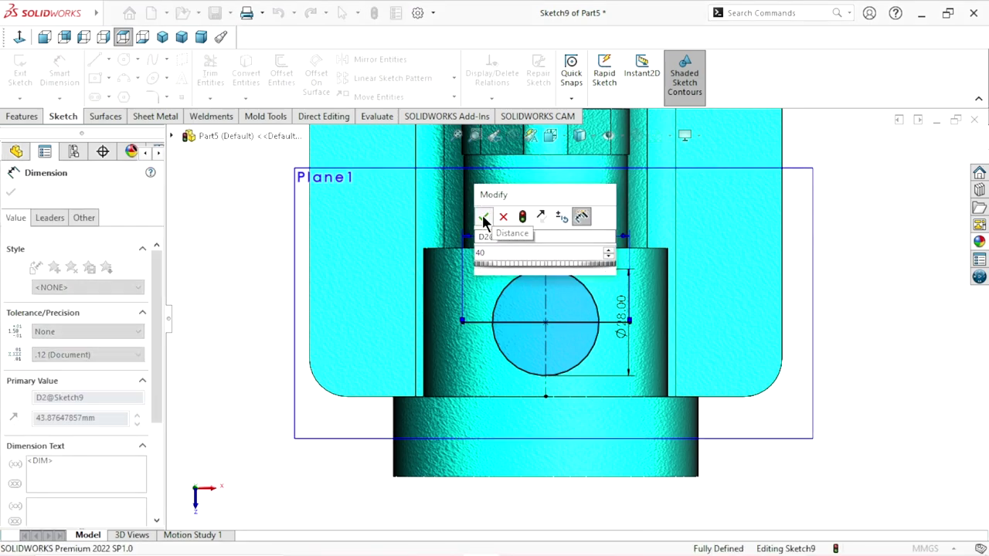
click(482, 218)
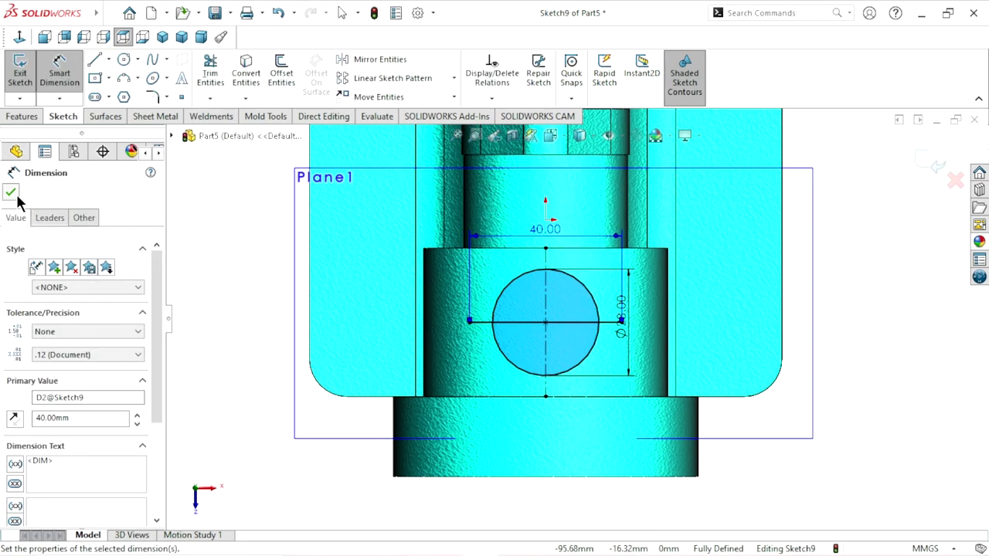
click(11, 193)
key(Escape)
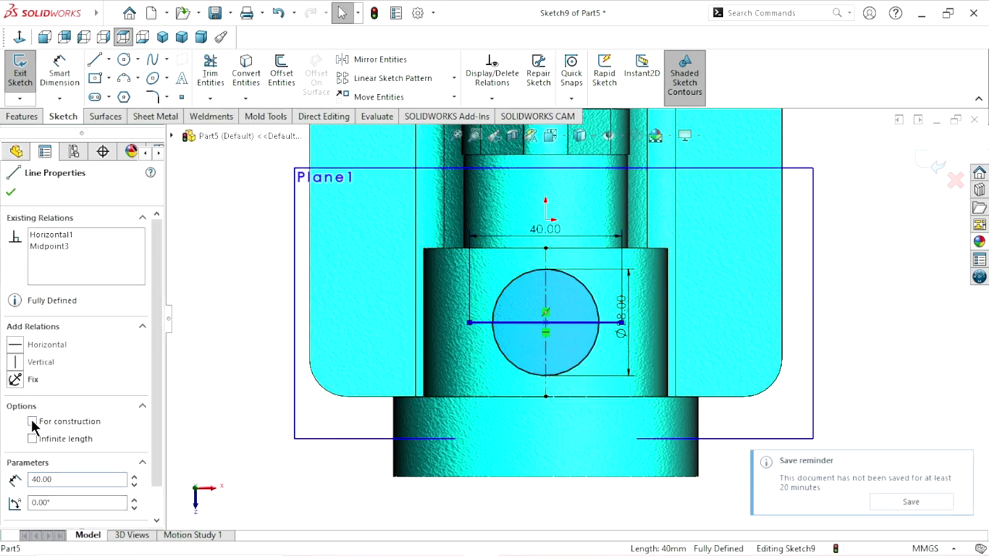
Step: Convert the 40 mm line to construction geometry and dismiss the save reminder
click(31, 422)
click(10, 193)
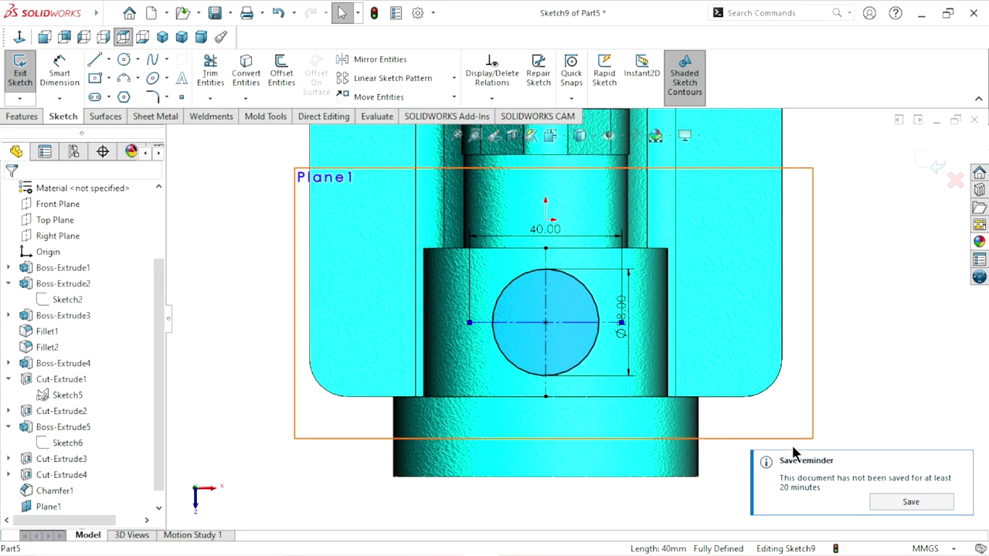
click(958, 463)
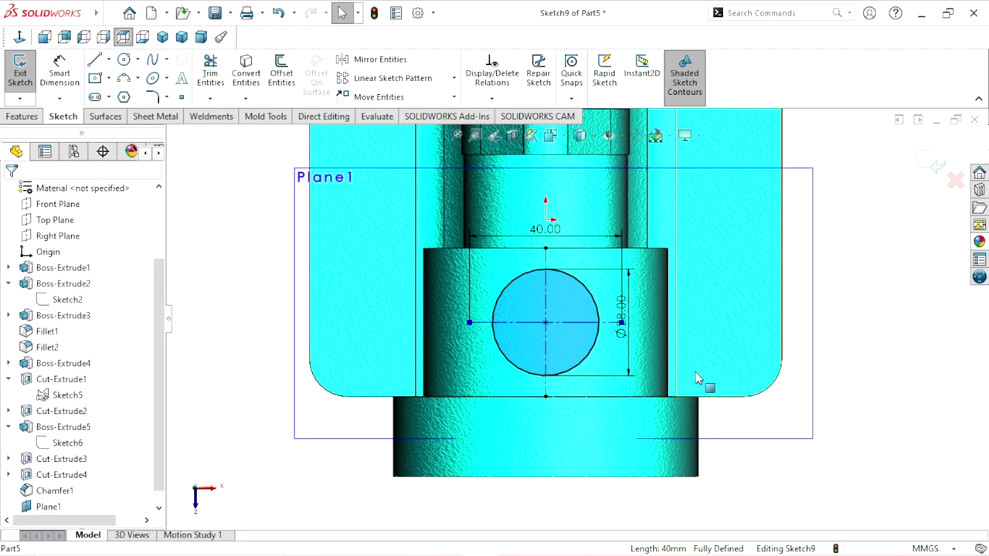
scroll(692, 372, up, 1)
scroll(637, 322, down, 1)
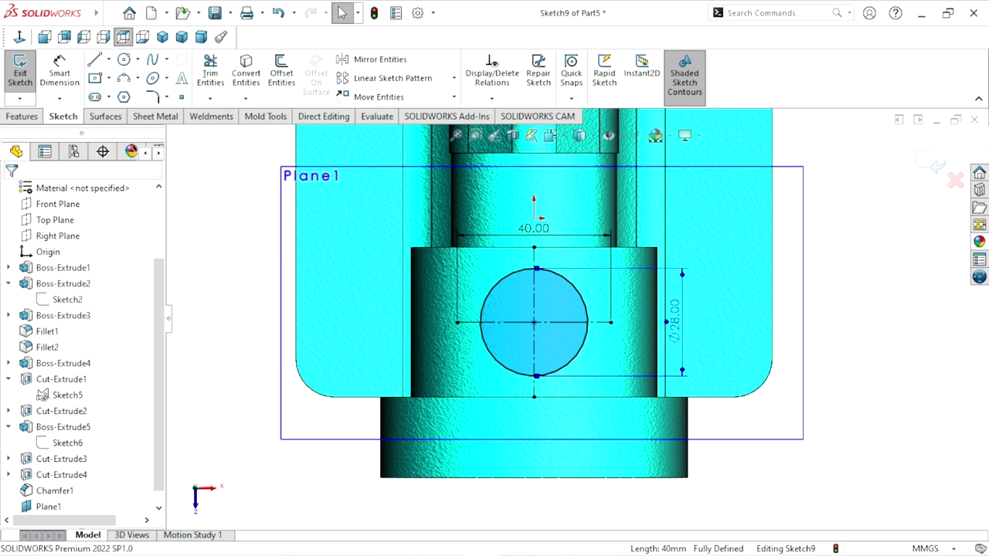
click(847, 369)
scroll(541, 323, up, 1)
scroll(550, 319, down, 1)
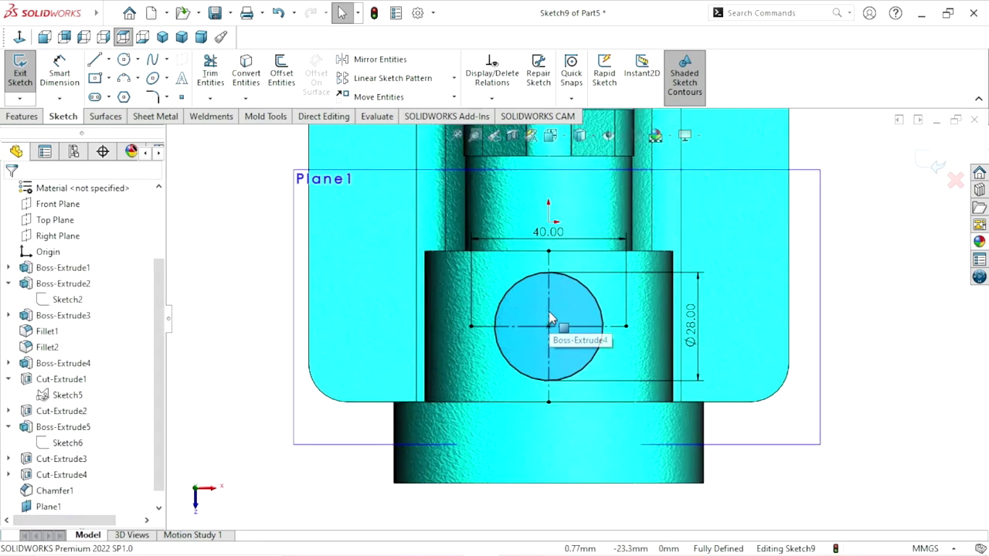
Step: Draw circles centred on the left and right ends of the line
click(128, 62)
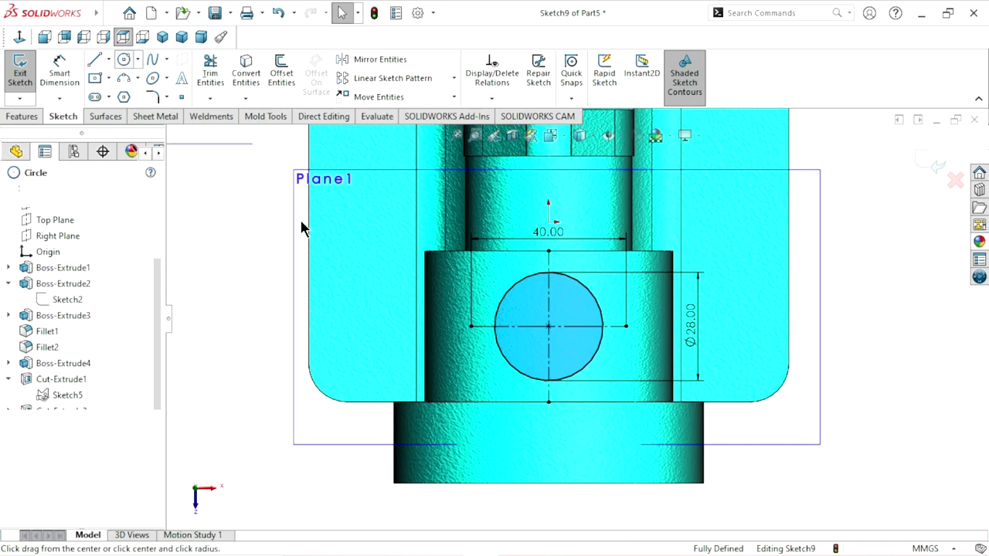
click(471, 326)
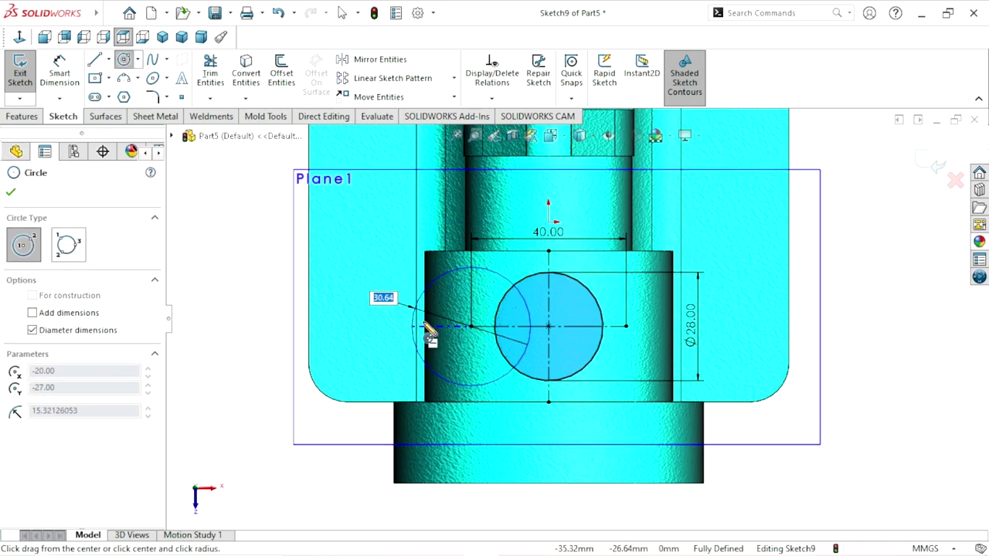
click(438, 326)
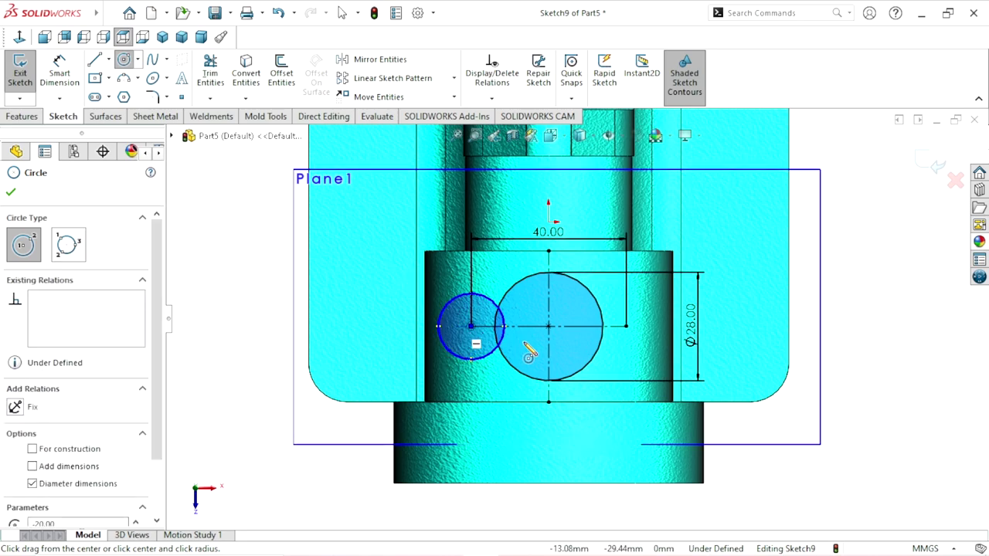
click(625, 326)
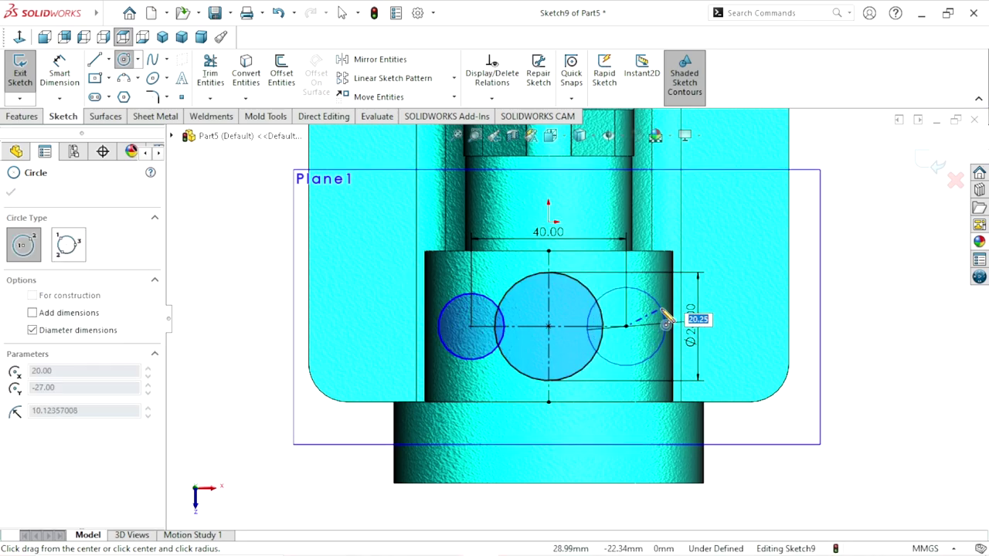
click(660, 325)
key(Escape)
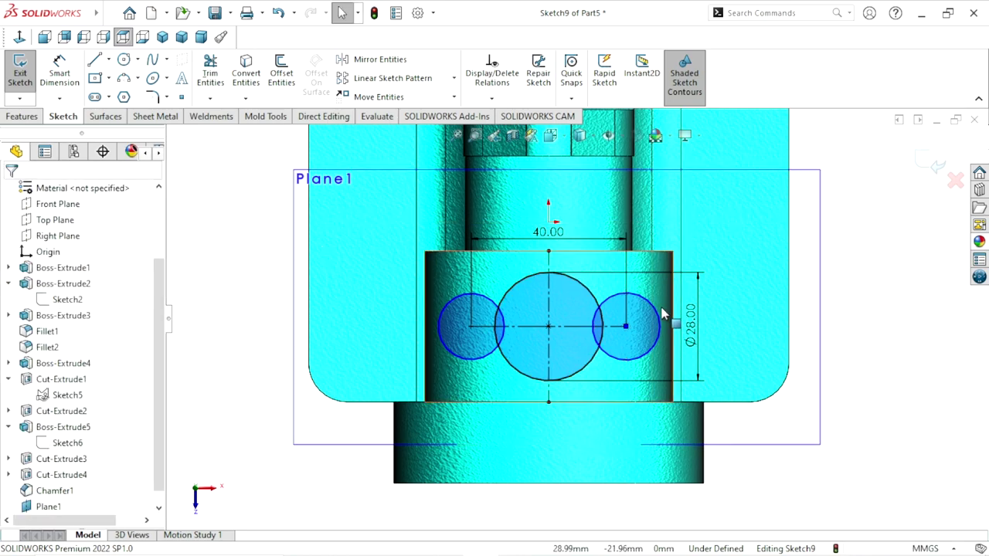
Step: Dimension the right circle's diameter to 20 mm
click(76, 76)
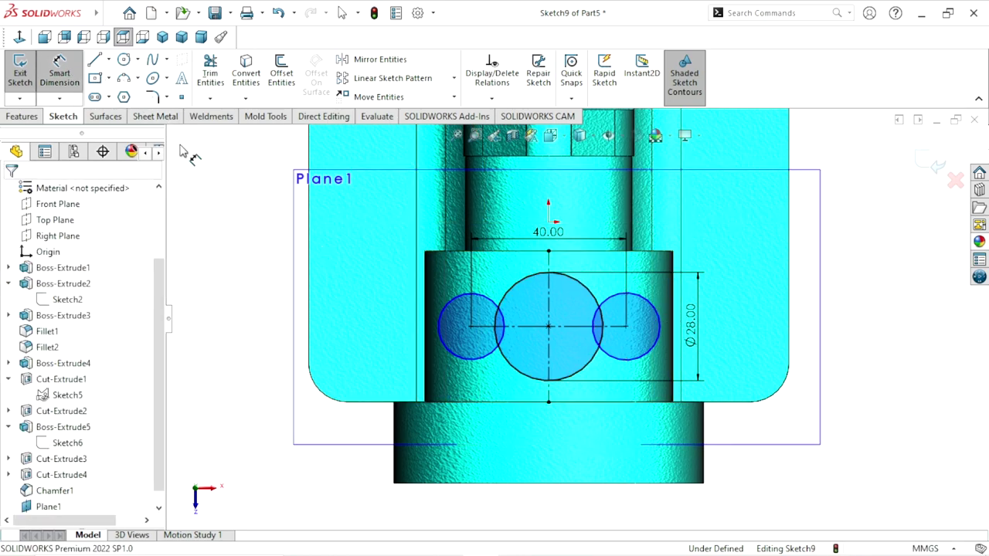
click(682, 295)
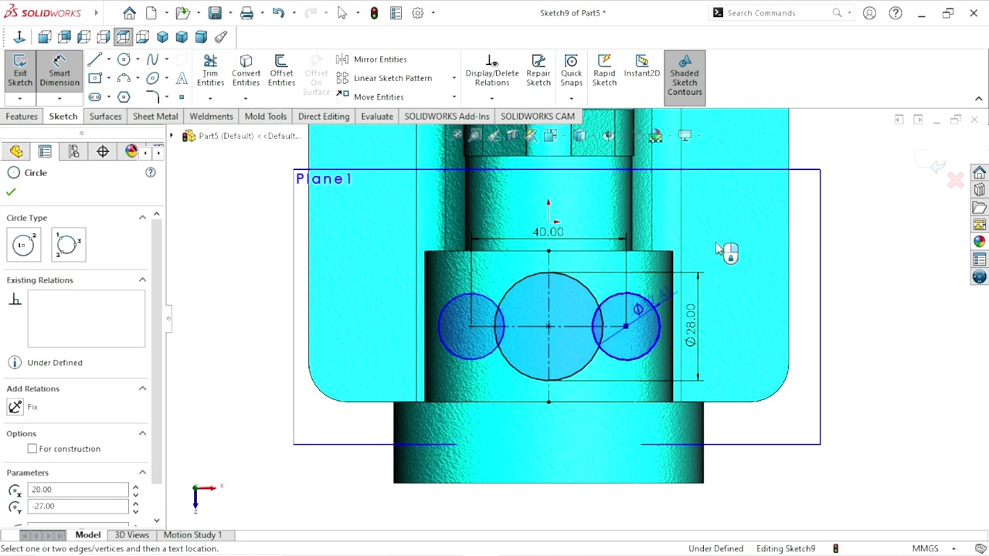
click(713, 243)
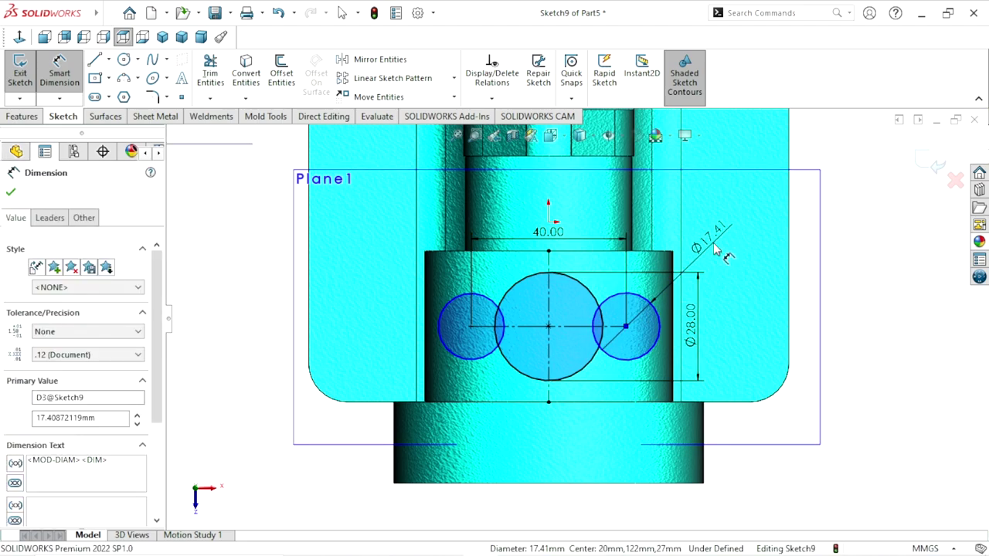
text(20)
click(653, 223)
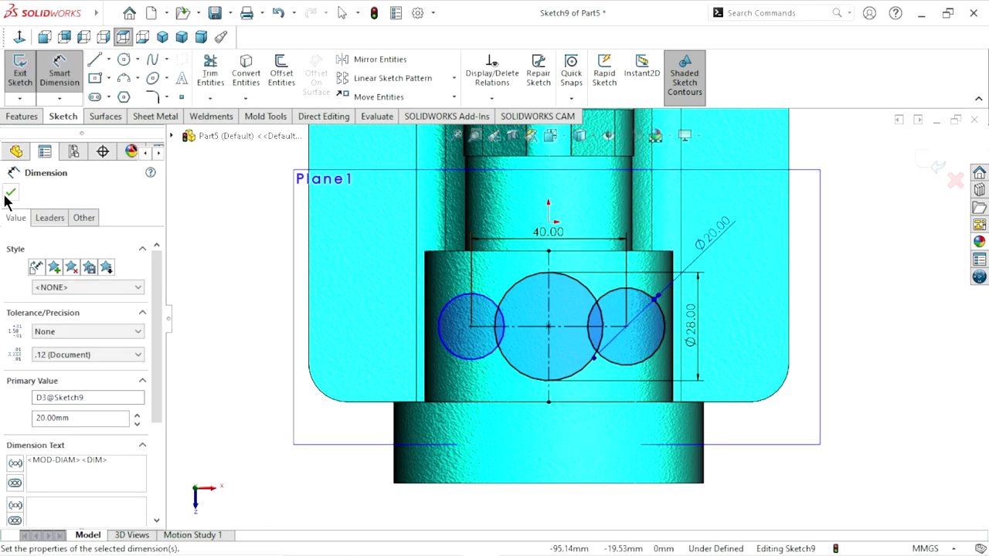
click(10, 193)
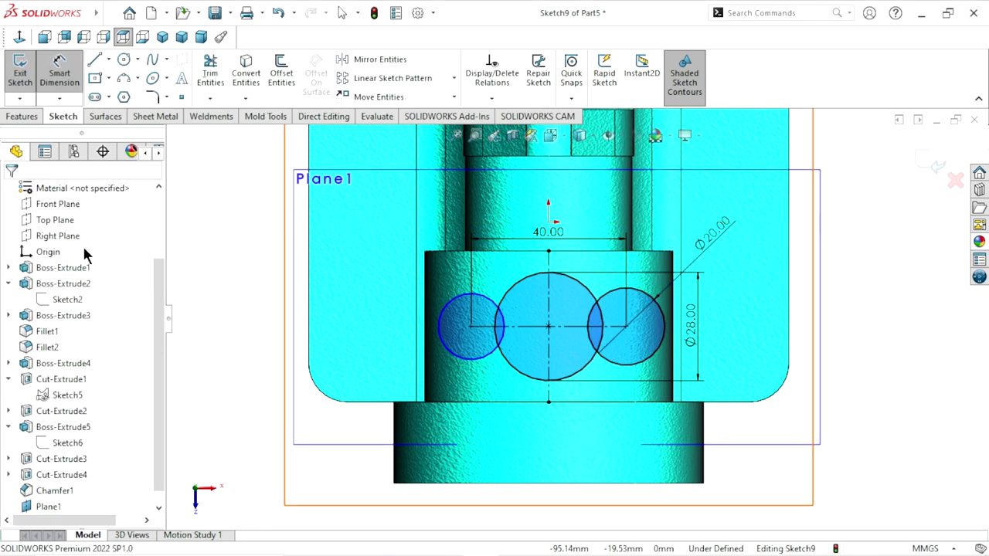
Step: Add an Equal relation between the left and right circles
click(464, 304)
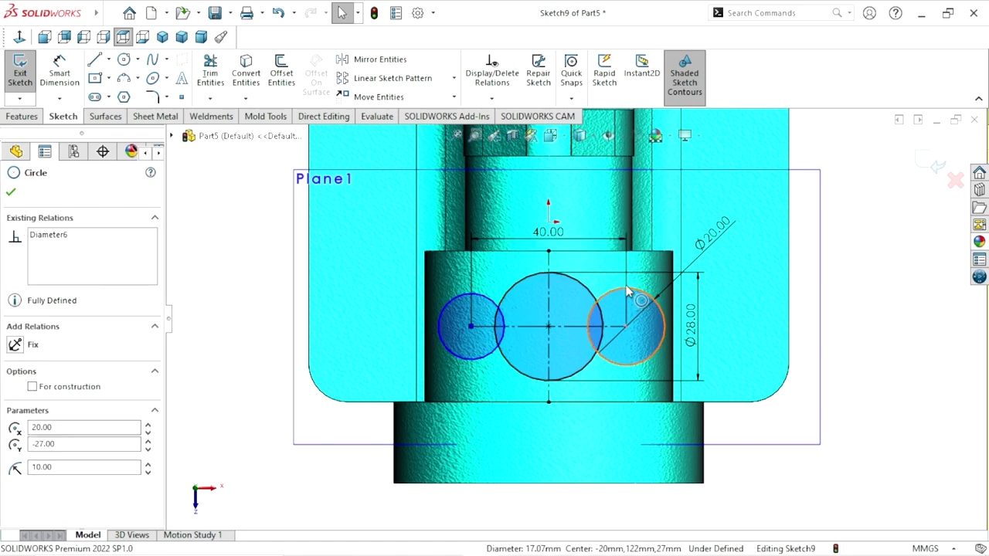
ctrl+click(625, 295)
click(736, 227)
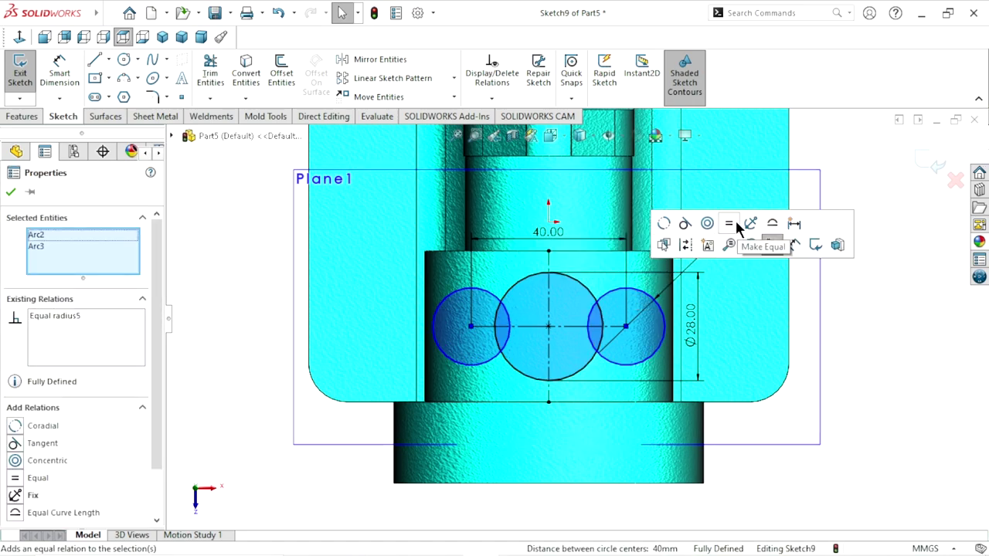
click(10, 192)
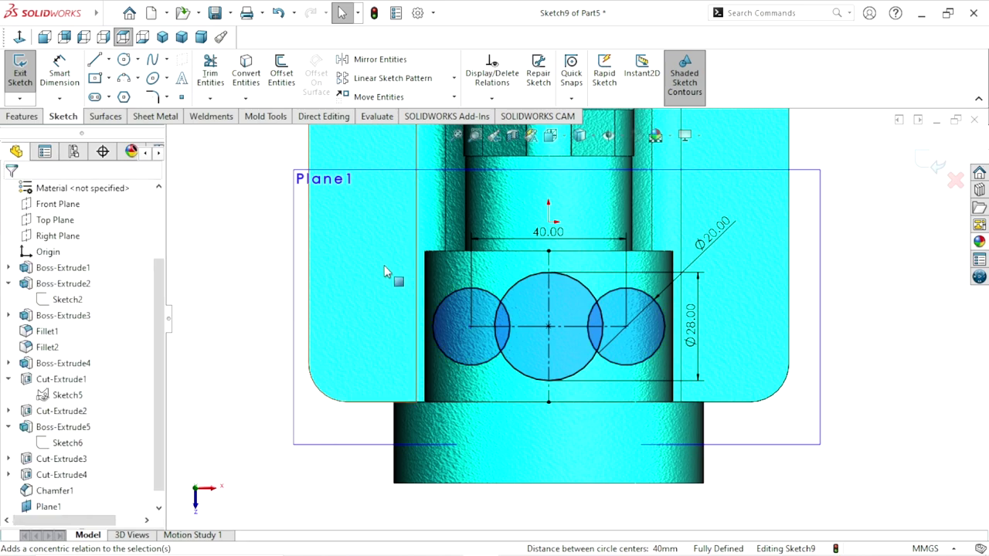
scroll(384, 265, up, 1)
scroll(623, 329, down, 2)
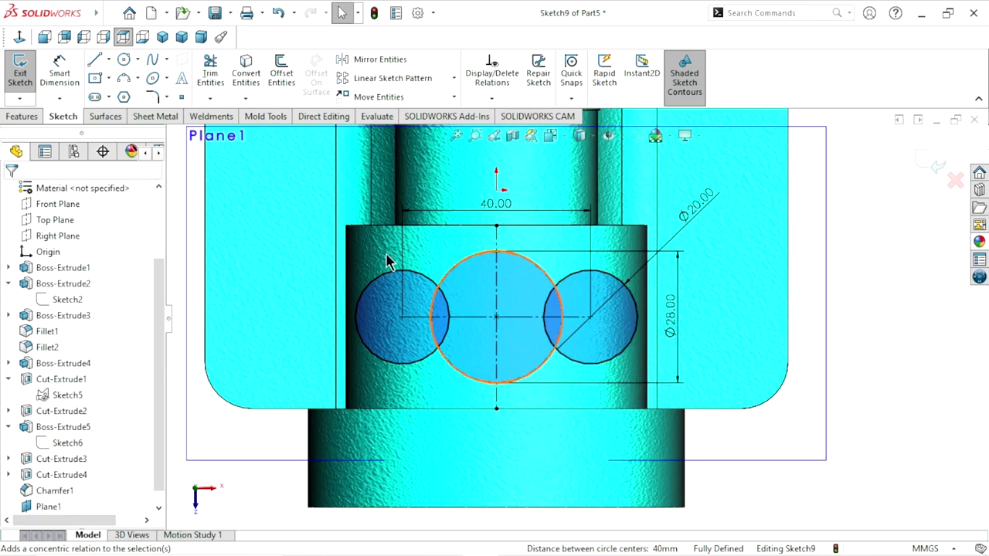
Step: Draw a top and a bottom line linking the left Ø20 circle to the central Ø28 circle
key(l)
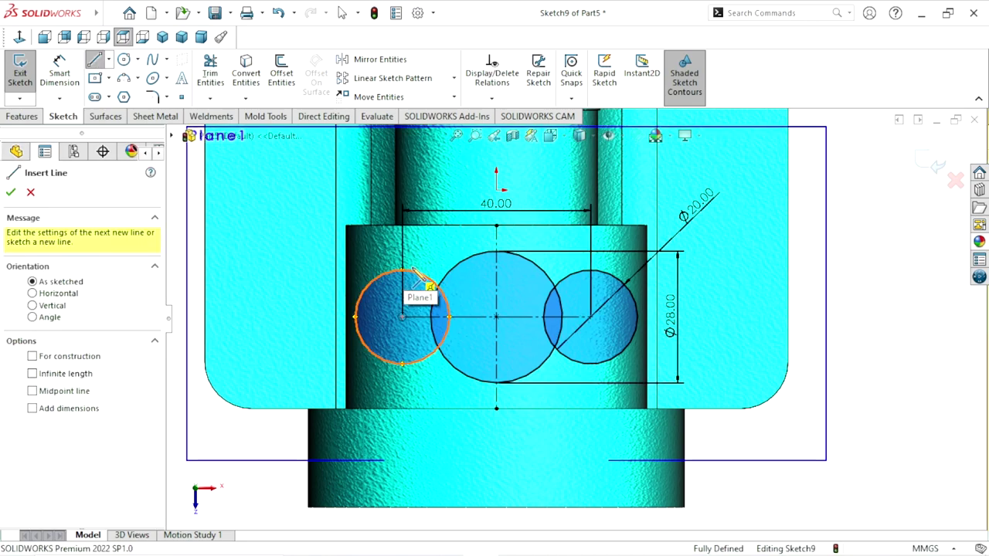
click(409, 273)
click(475, 260)
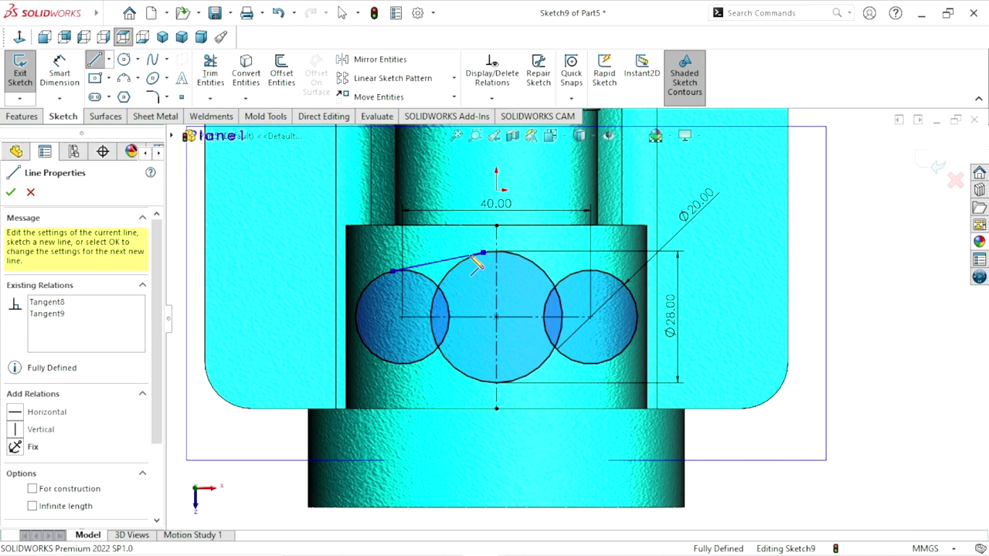
click(412, 364)
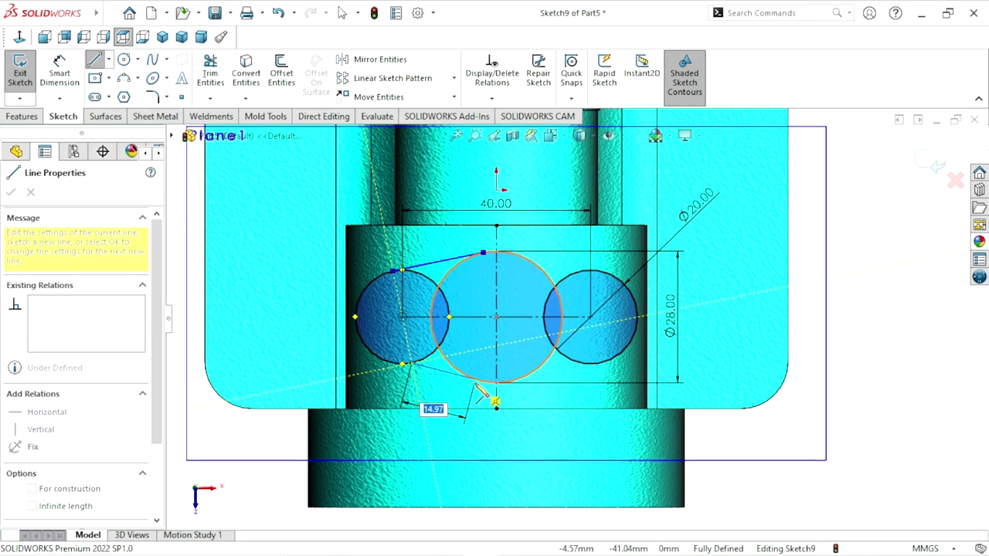
click(479, 382)
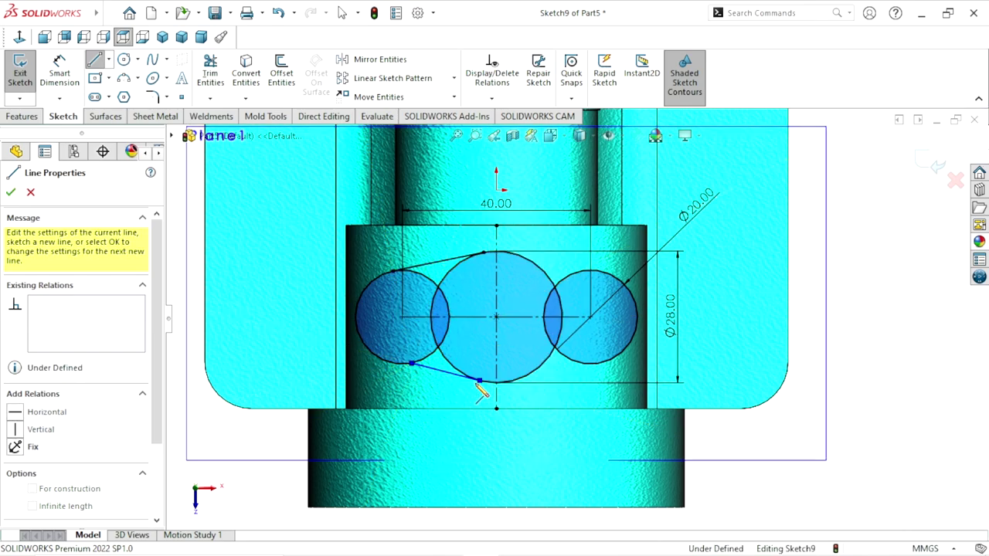
right_click(876, 294)
click(868, 292)
scroll(525, 326, down, 2)
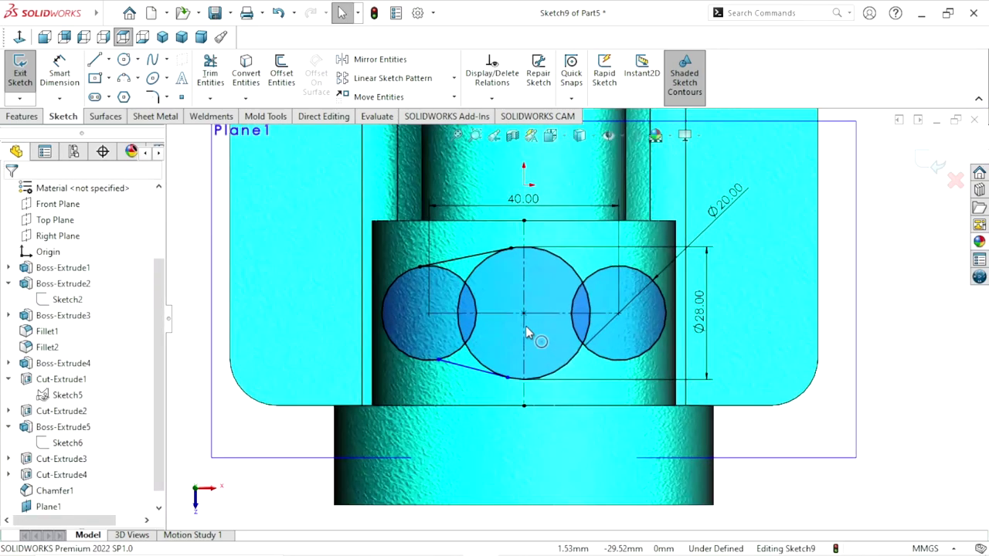
scroll(525, 326, down, 1)
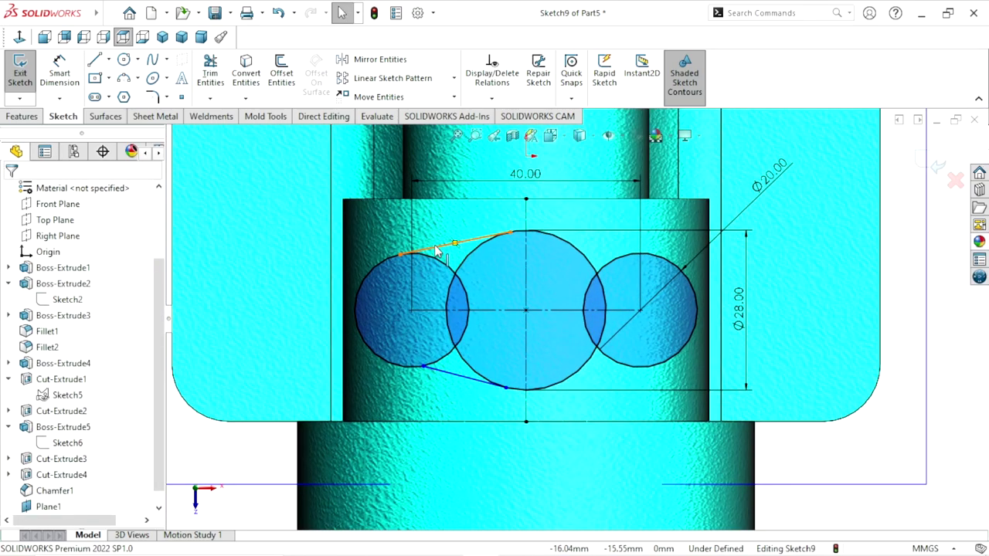
Step: Make the top line tangent to both the left and the middle circles
click(416, 259)
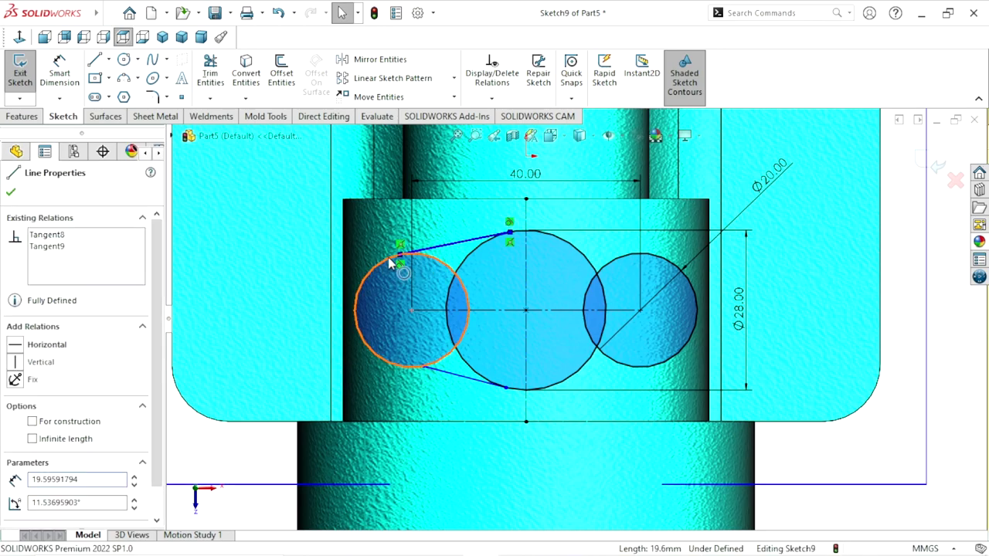
click(393, 263)
ctrl+click(441, 245)
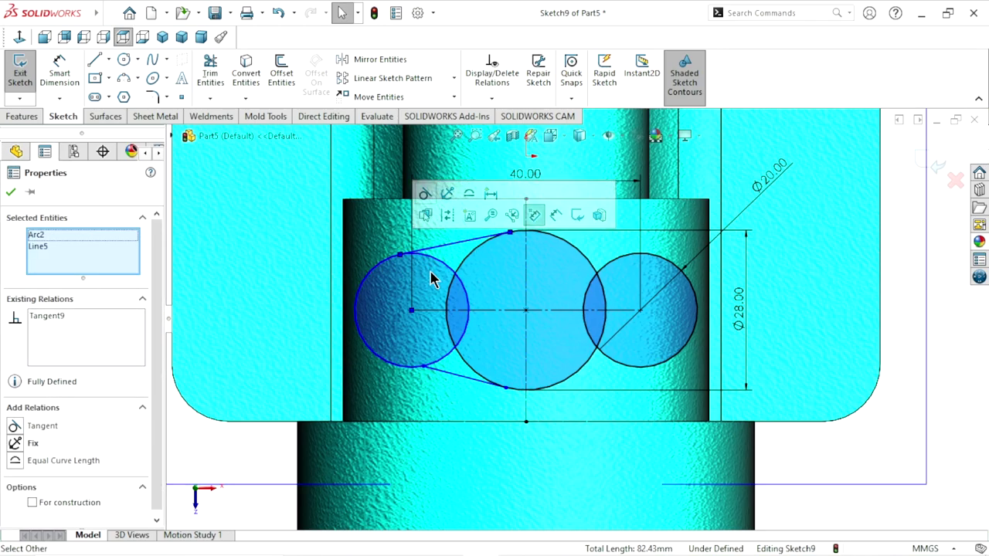
click(920, 329)
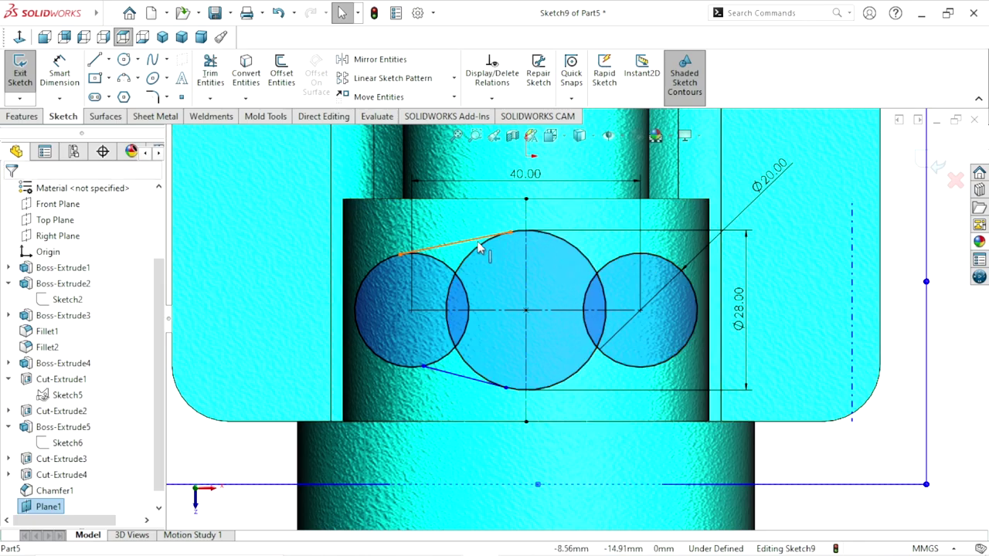
click(480, 245)
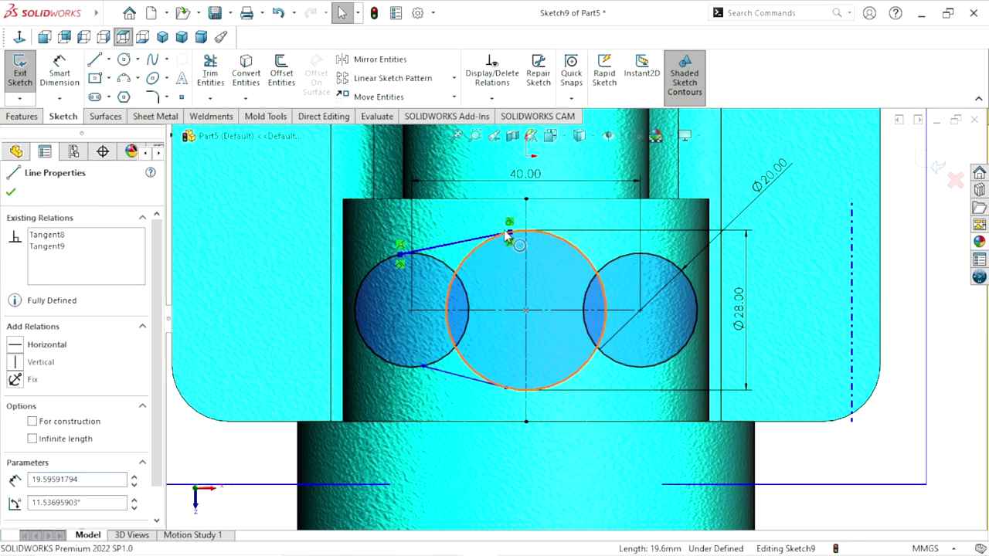
click(533, 231)
ctrl+click(498, 234)
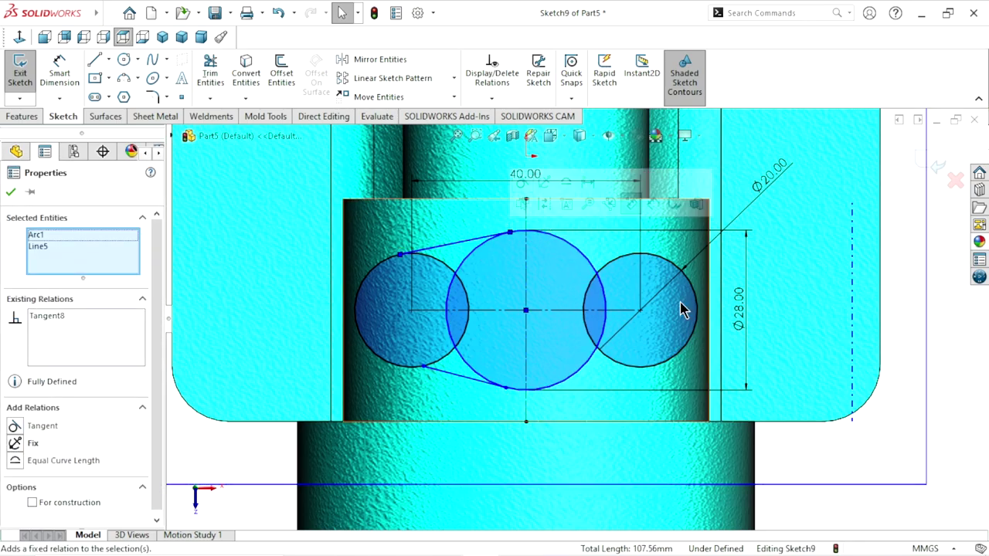
click(887, 440)
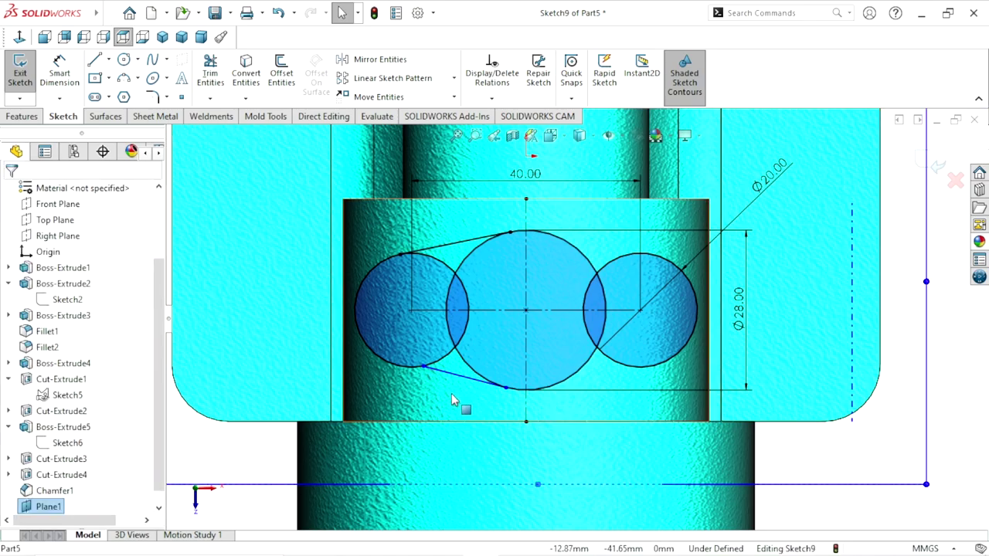
Step: Make the bottom line tangent to both the left and the middle circles
click(407, 379)
ctrl+click(423, 361)
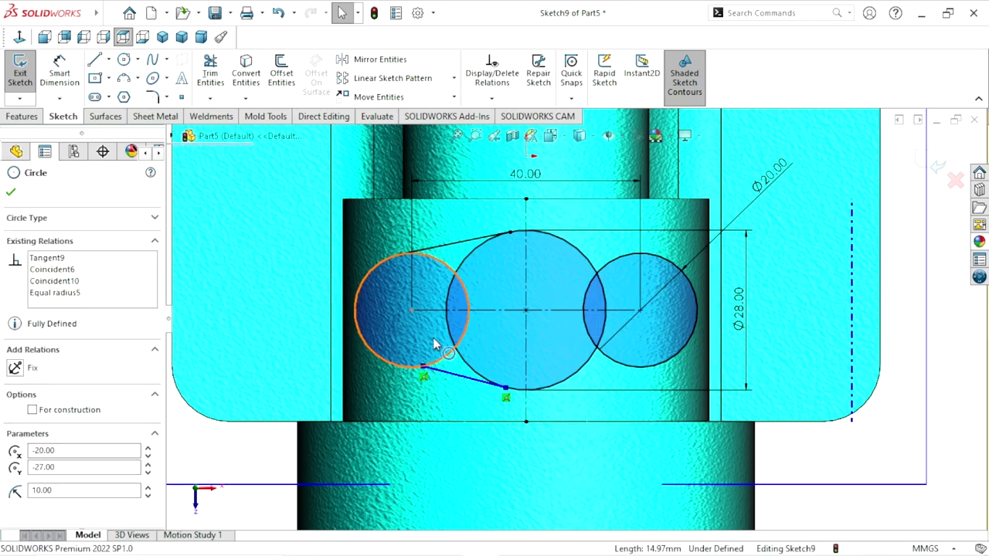
click(447, 300)
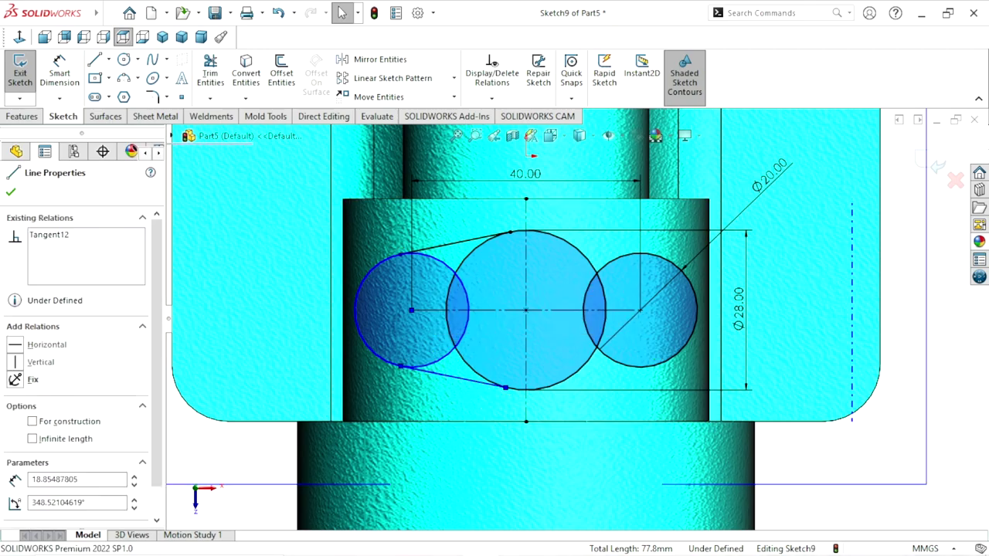
click(834, 484)
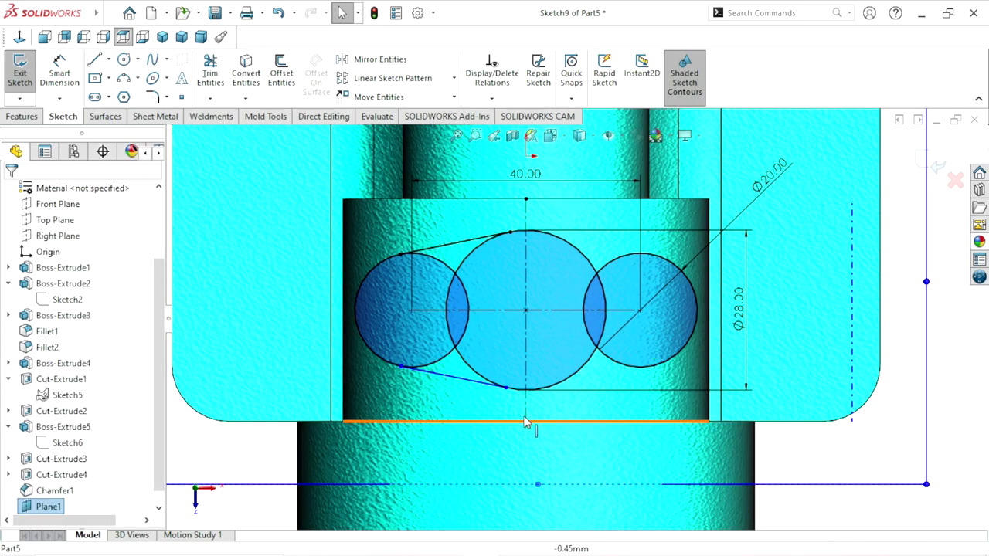
click(486, 386)
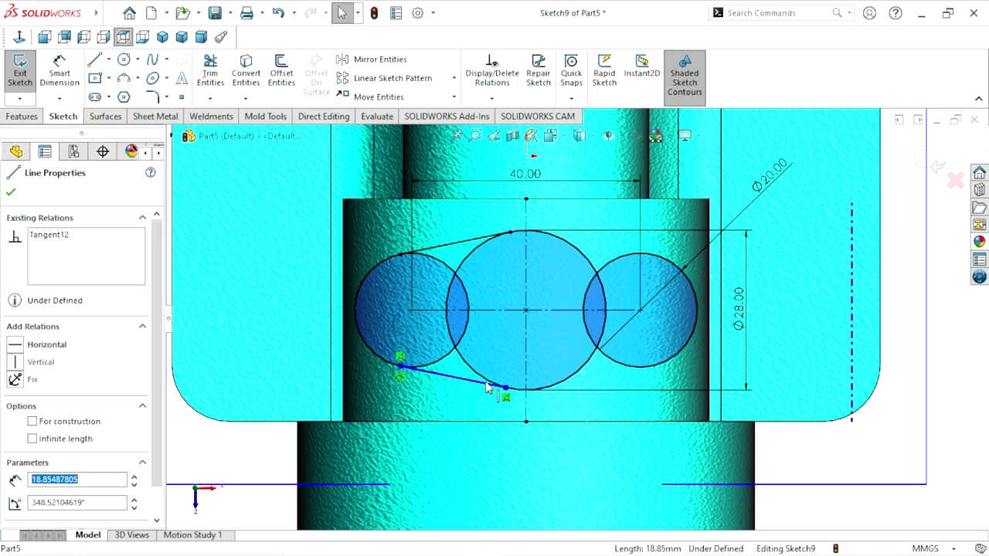
ctrl+click(494, 387)
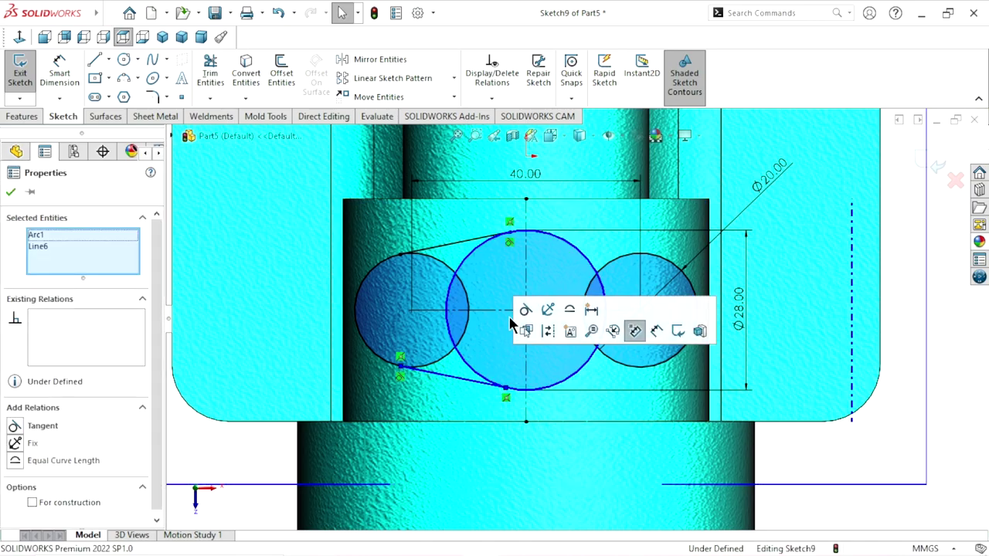
click(524, 310)
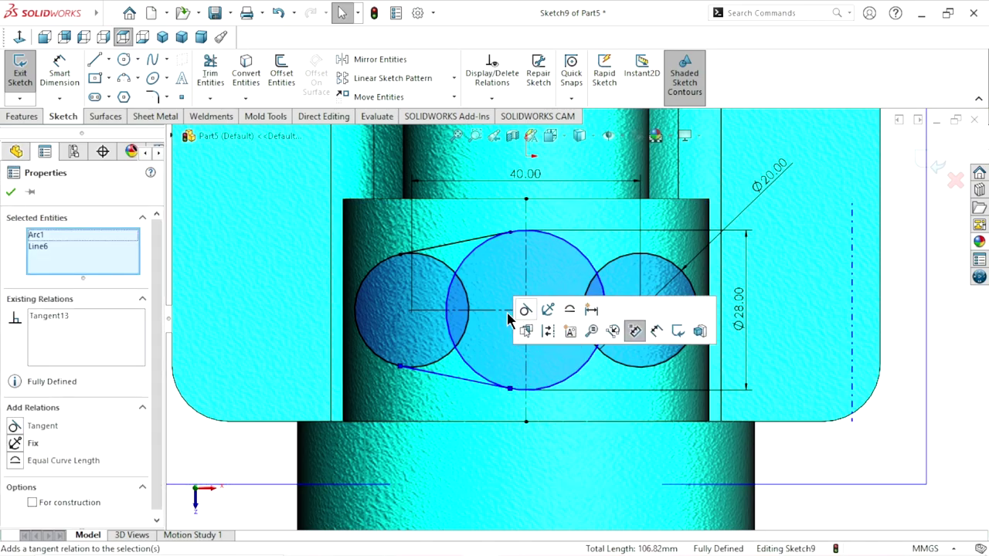
click(10, 191)
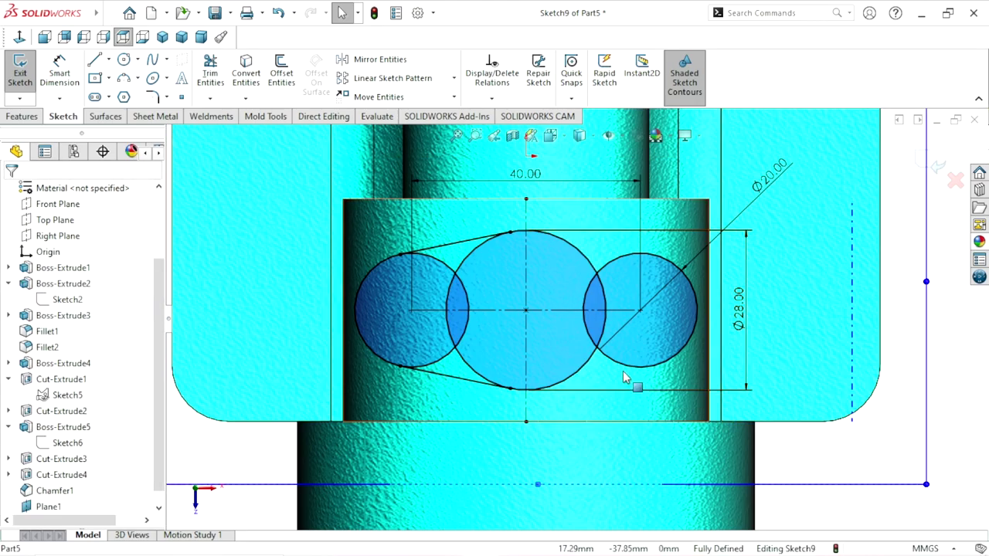
scroll(625, 377, up, 1)
scroll(481, 257, up, 1)
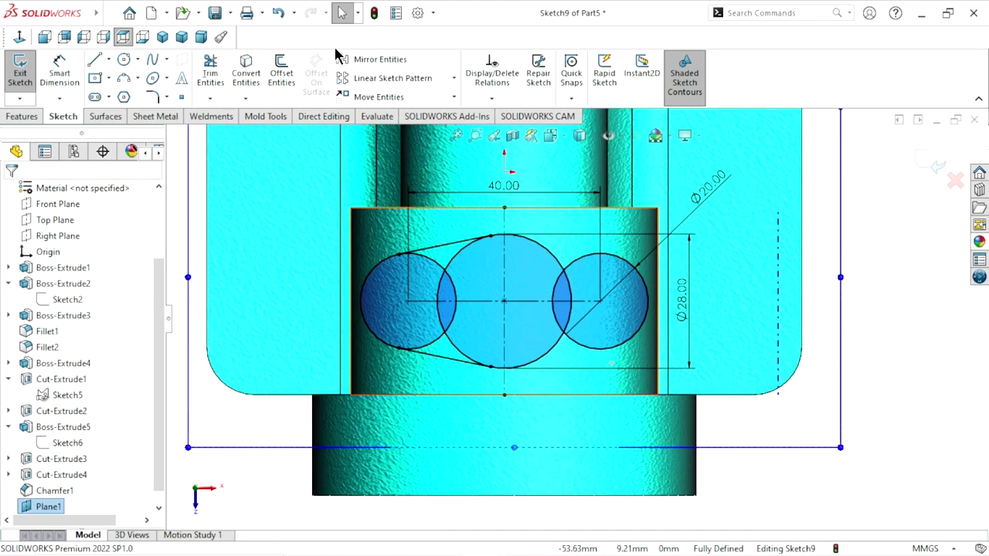
Step: Mirror the top and bottom tangent lines (Line5, Line6) about the vertical centerline
click(375, 60)
click(435, 247)
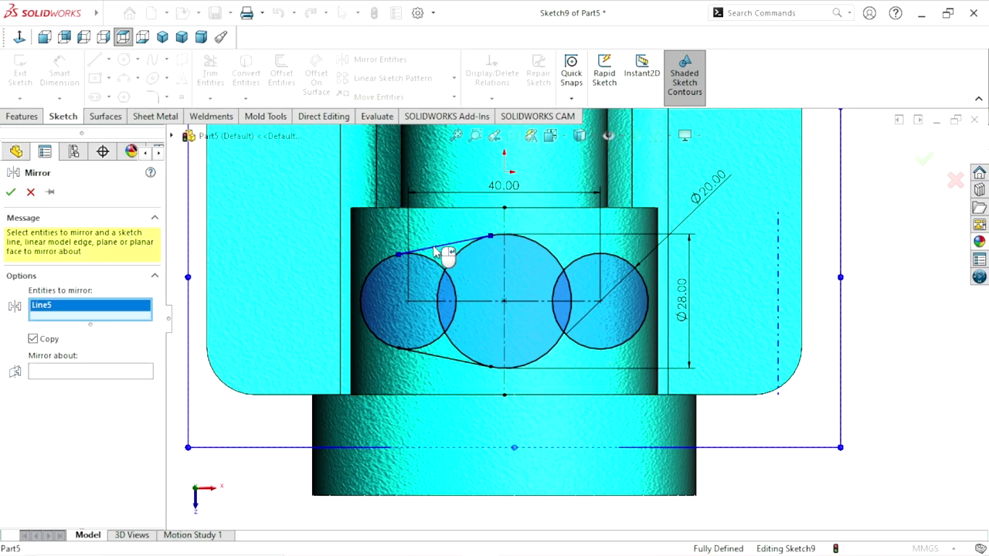
click(435, 357)
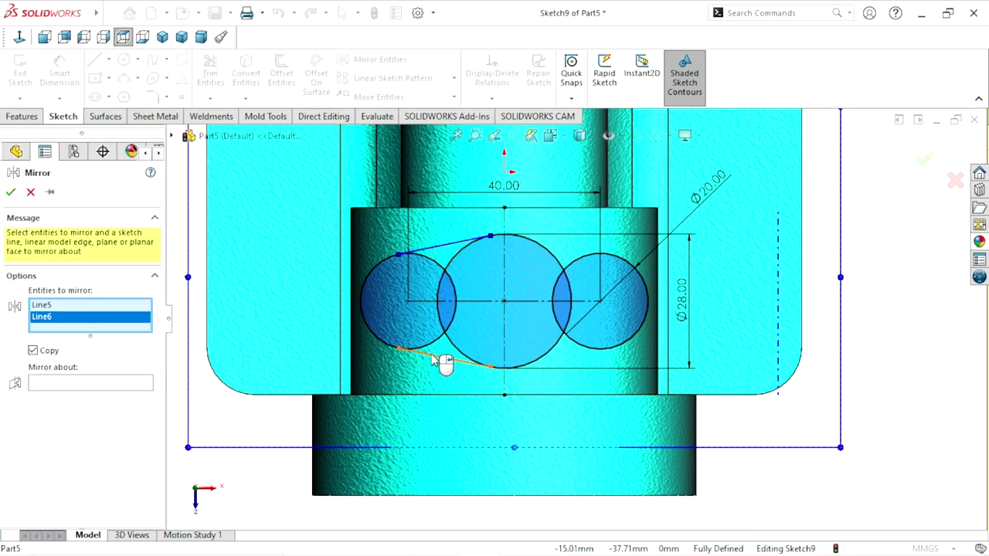
click(58, 383)
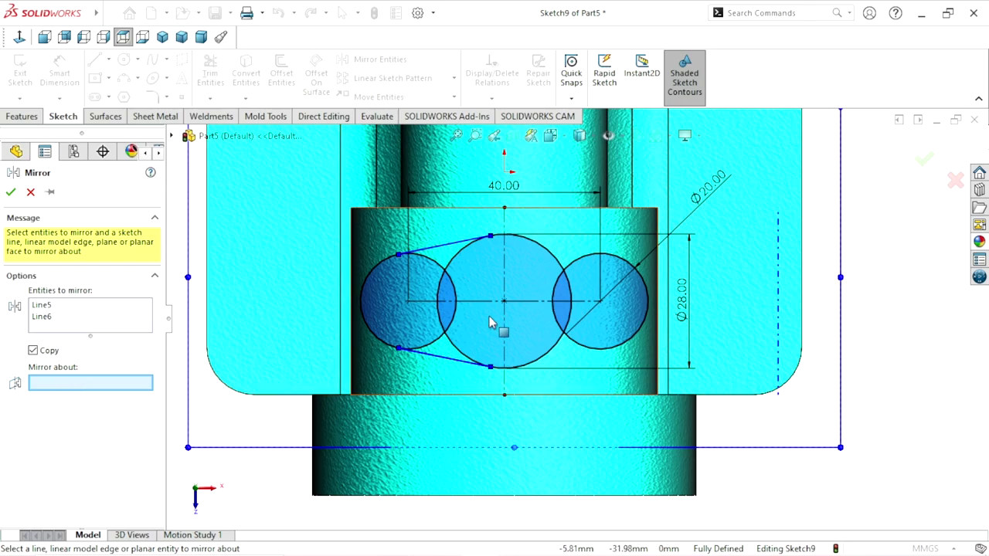
click(507, 275)
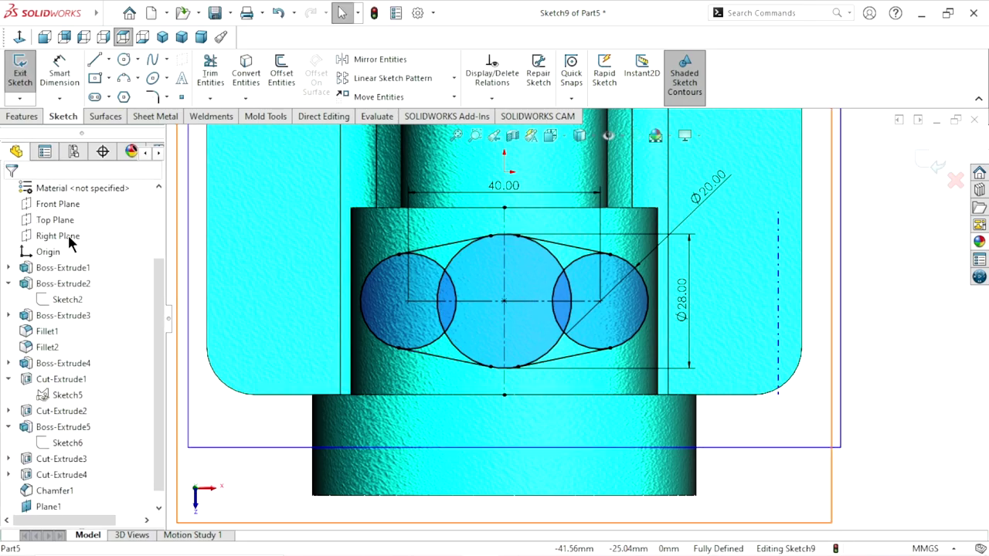
Step: Power-trim the four inner arcs so the circles and lines form one closed slot outline
click(210, 74)
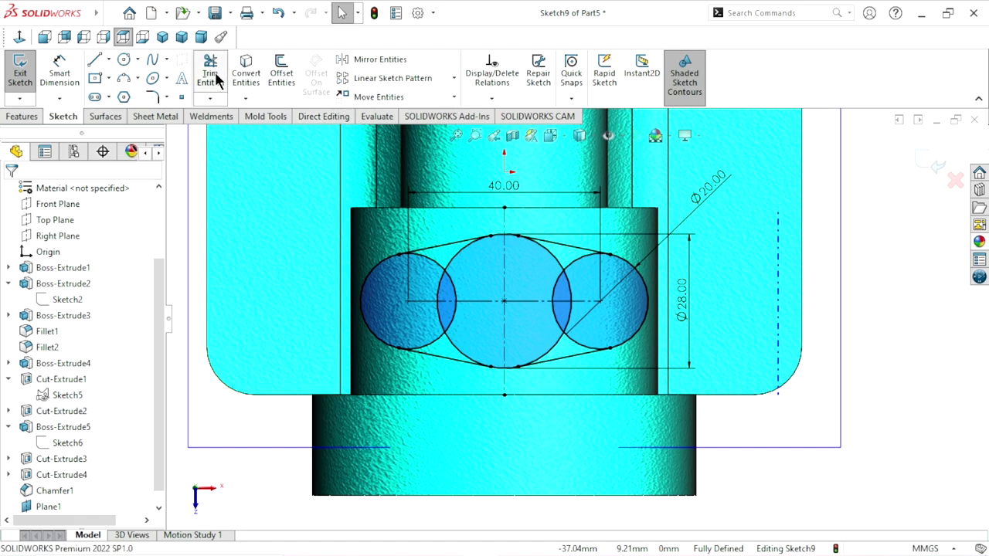
drag(479, 264, 431, 271)
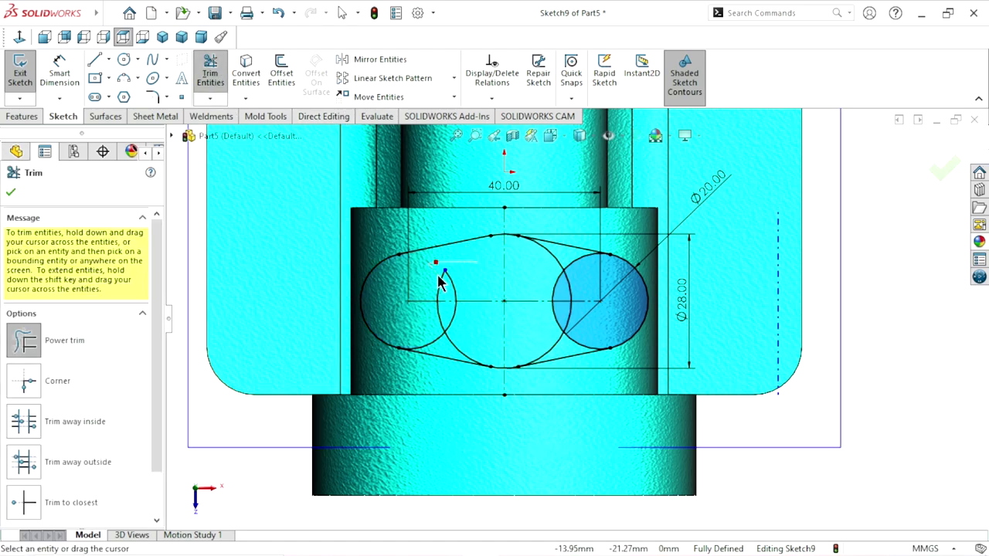
mouse_move(482, 342)
mouse_down()
mouse_move(434, 330)
mouse_move(464, 346)
mouse_up()
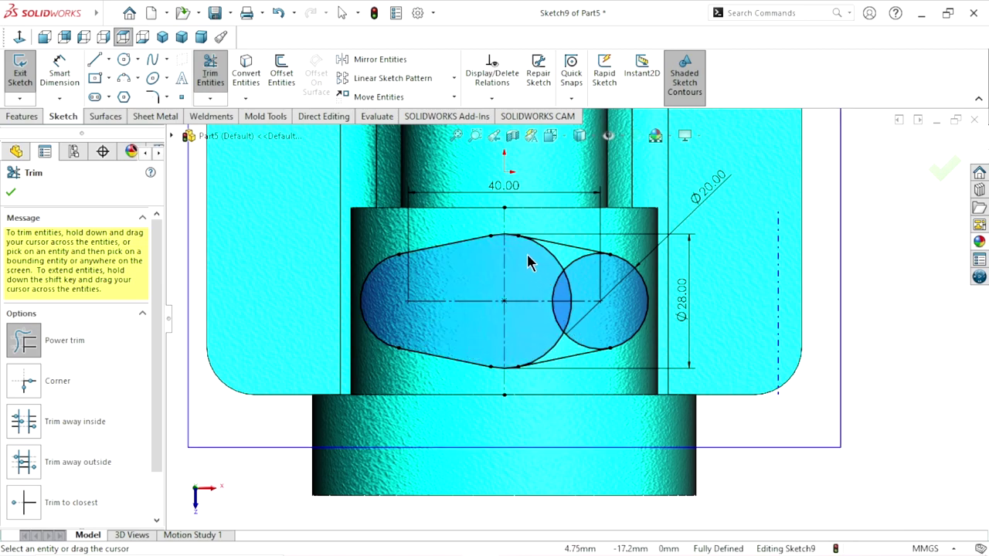
drag(526, 251, 581, 288)
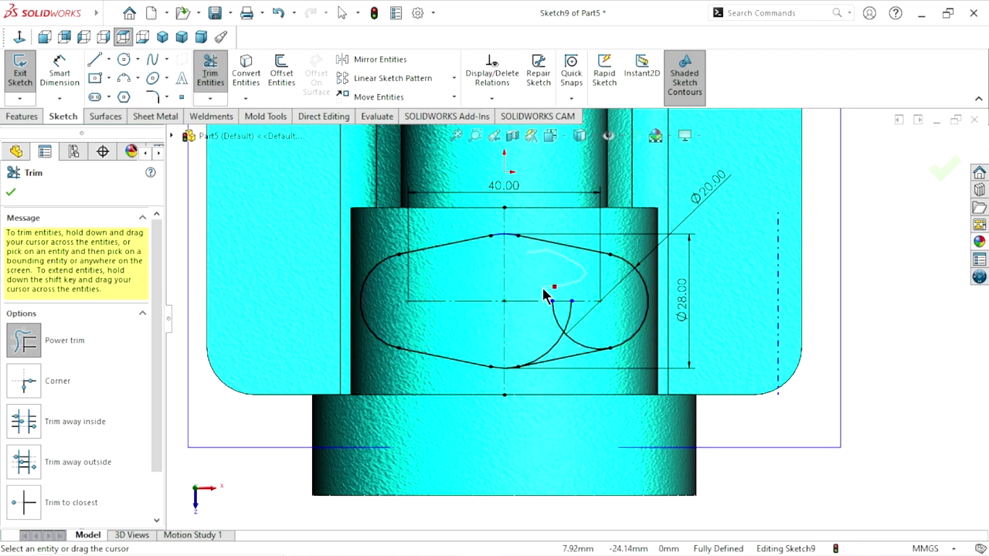
mouse_move(533, 320)
mouse_down()
mouse_move(562, 324)
mouse_move(571, 353)
mouse_move(575, 344)
mouse_up()
scroll(490, 300, up, 2)
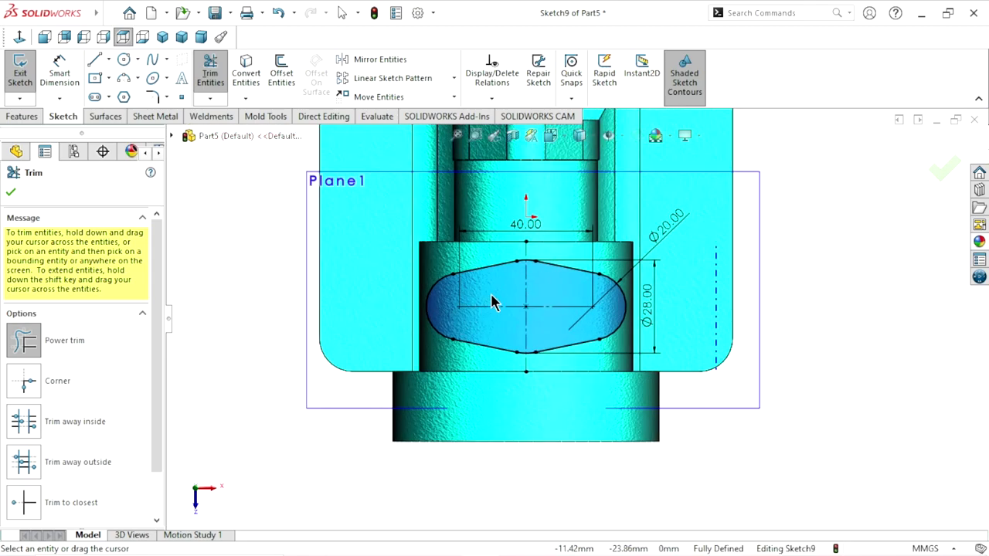
click(10, 193)
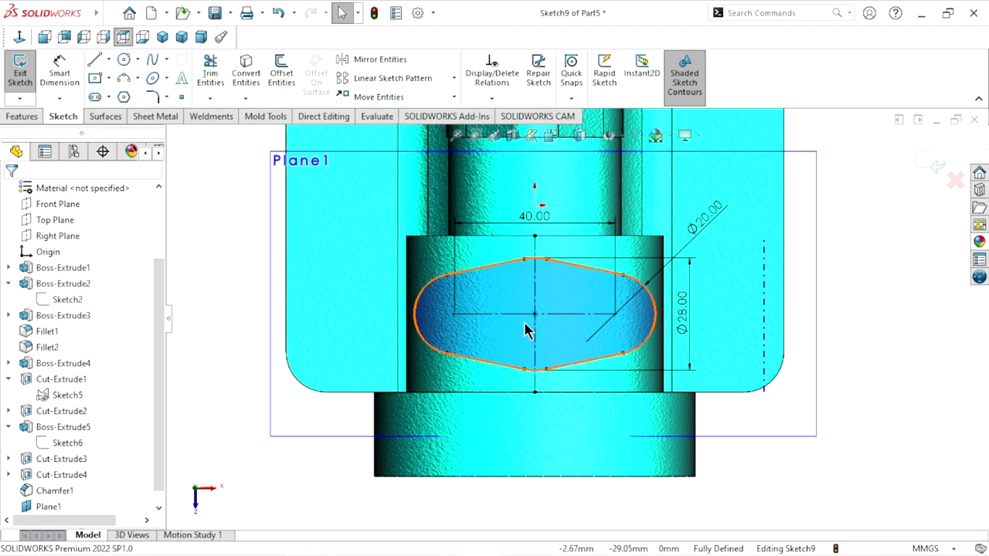
Step: Exit Sketch9 and return to the part
scroll(579, 326, up, 2)
scroll(622, 340, down, 1)
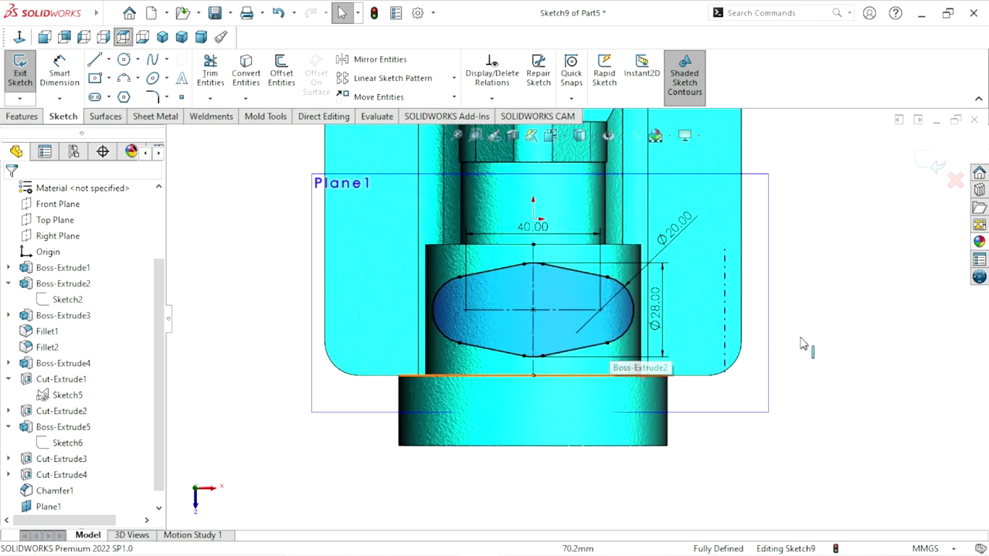
click(935, 174)
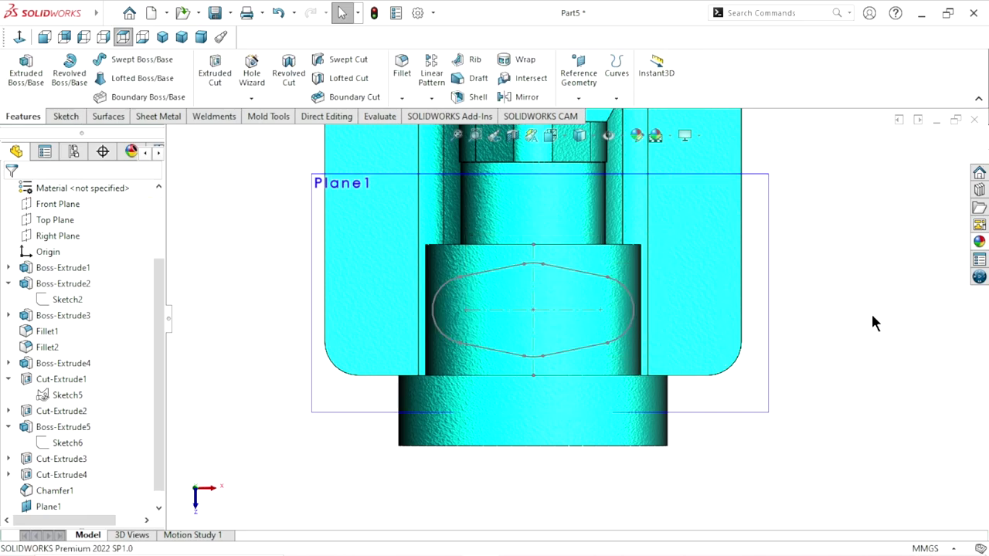
Step: Hide Plane1 and start a Projection-type Split Line on the part
mouse_move(825, 334)
middle_down()
mouse_move(737, 379)
mouse_move(728, 276)
mouse_move(690, 223)
mouse_move(706, 320)
mouse_move(651, 315)
middle_up()
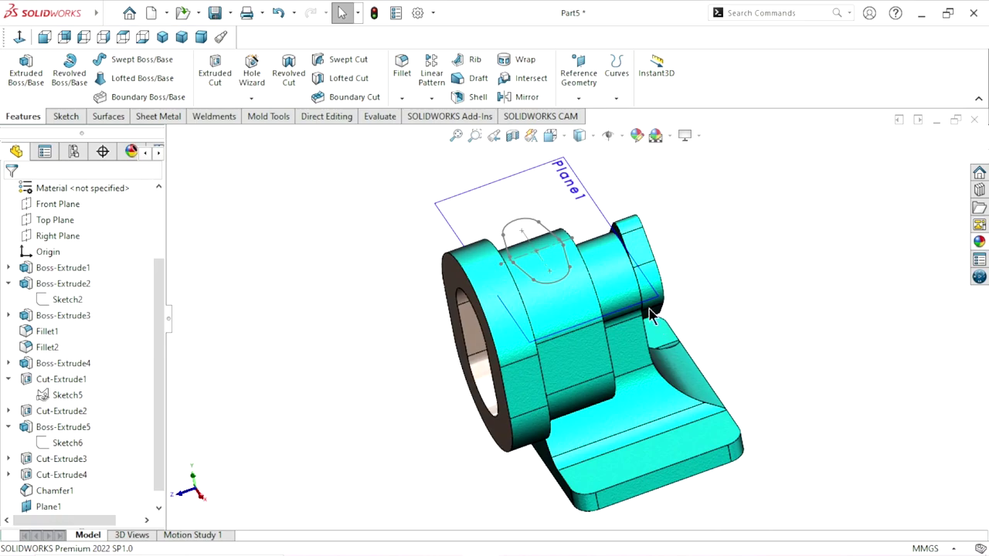
click(575, 180)
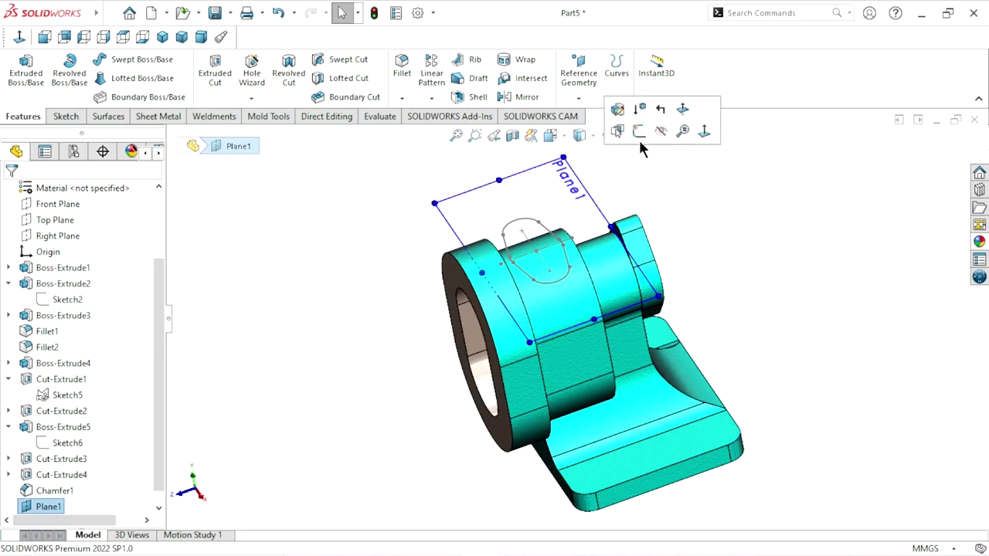
key(Escape)
middle_drag(685, 335, 627, 283)
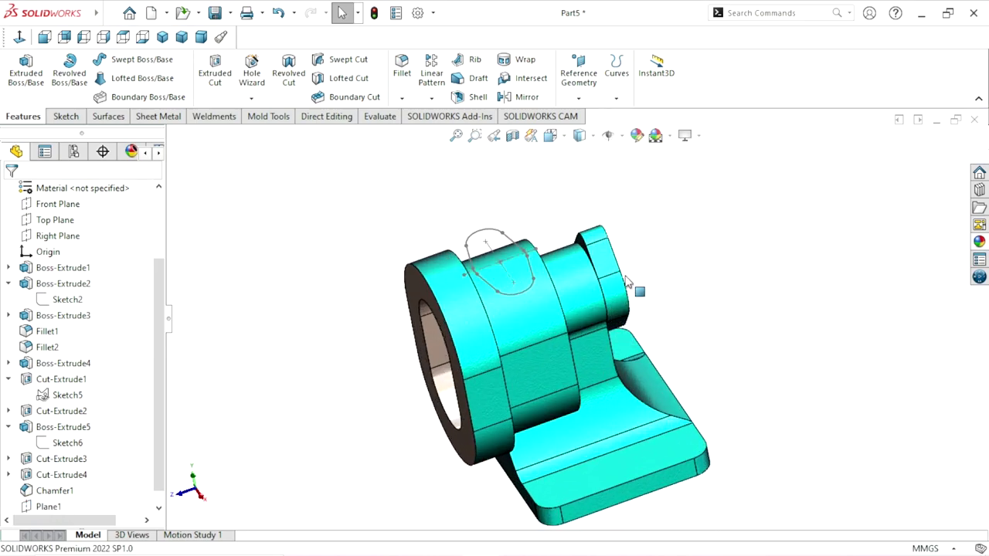
click(769, 113)
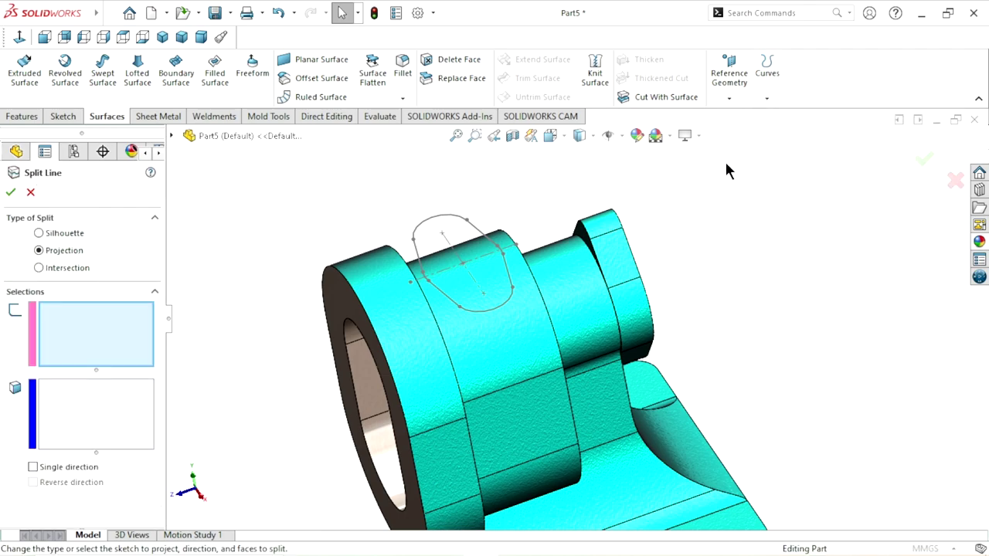
Step: Project Sketch9 onto the cylindrical boss face as a split line dividing that face
click(461, 222)
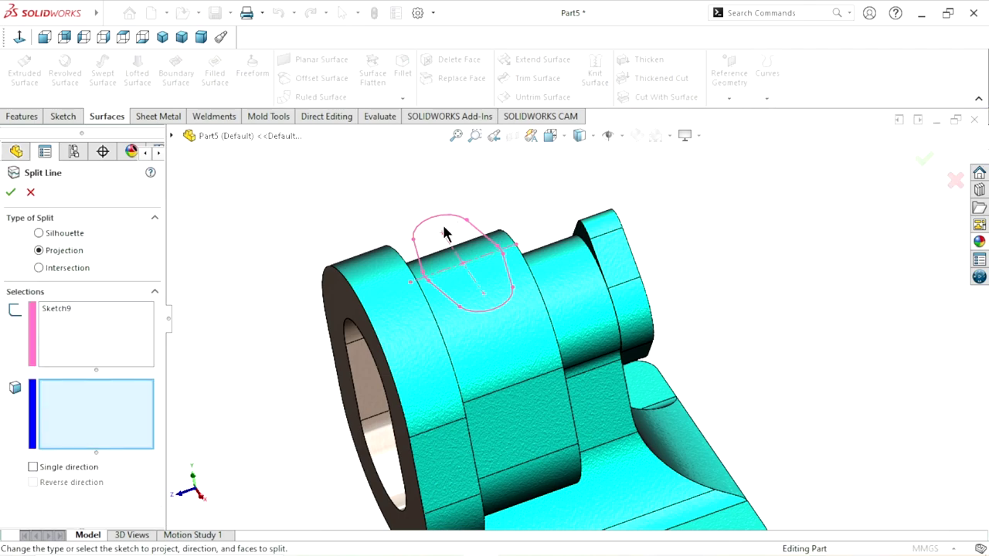
click(492, 332)
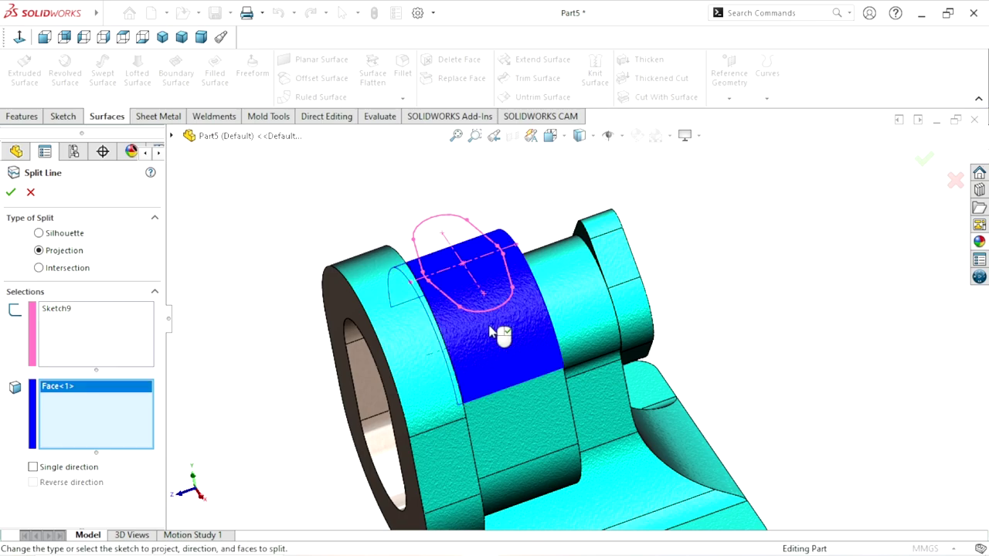
click(10, 192)
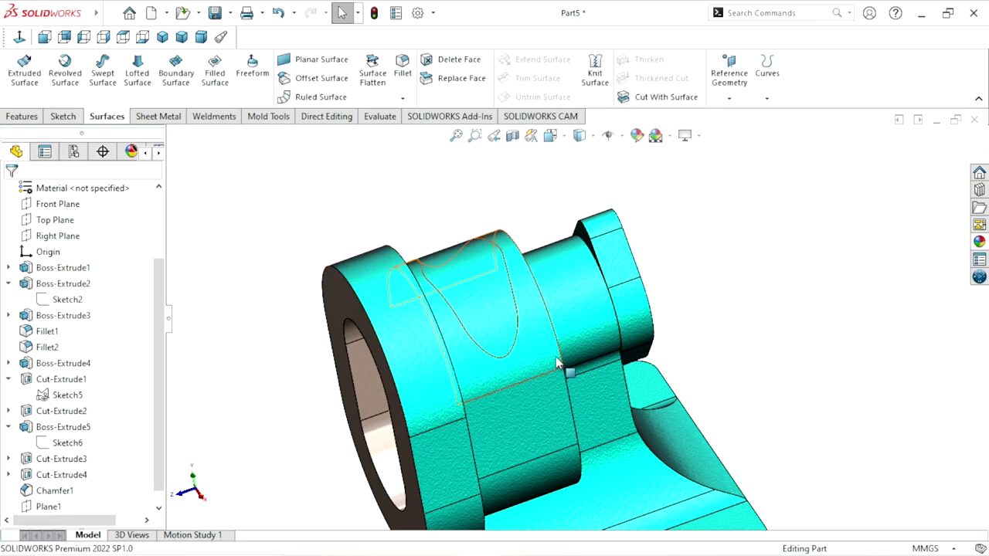
scroll(558, 365, up, 3)
middle_drag(556, 348, 550, 327)
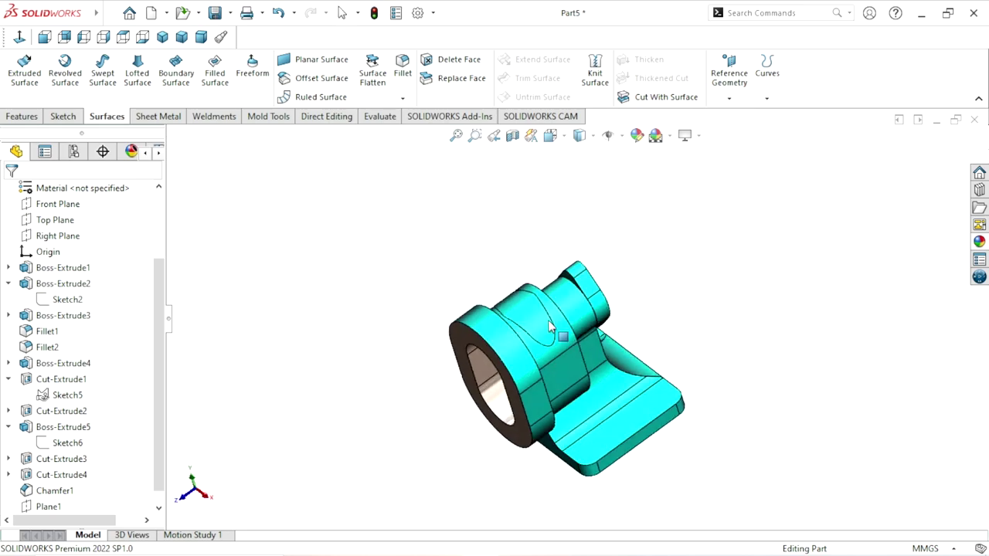
scroll(622, 342, down, 3)
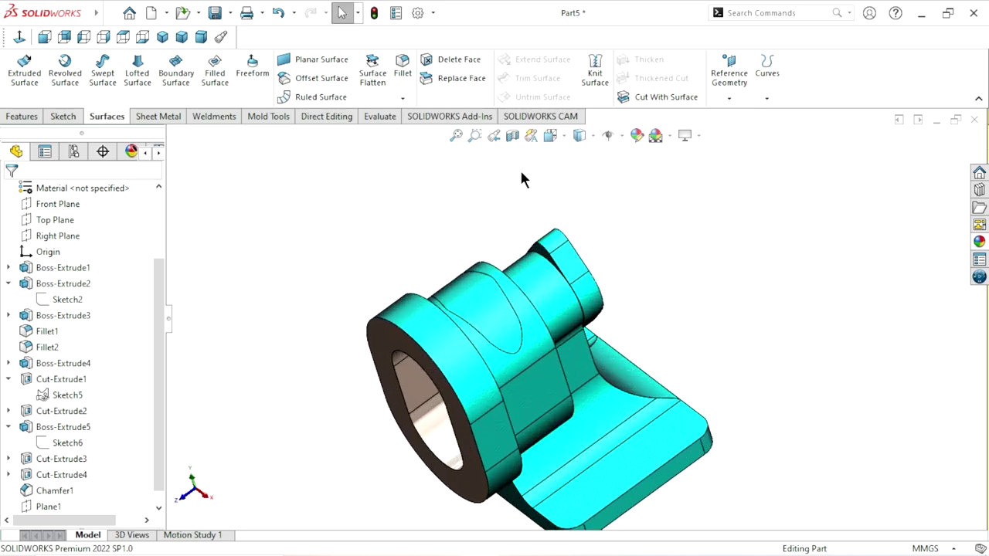
Step: Create a 0 mm Offset Surface, a surface copy, of the slot-shaped split face
click(321, 78)
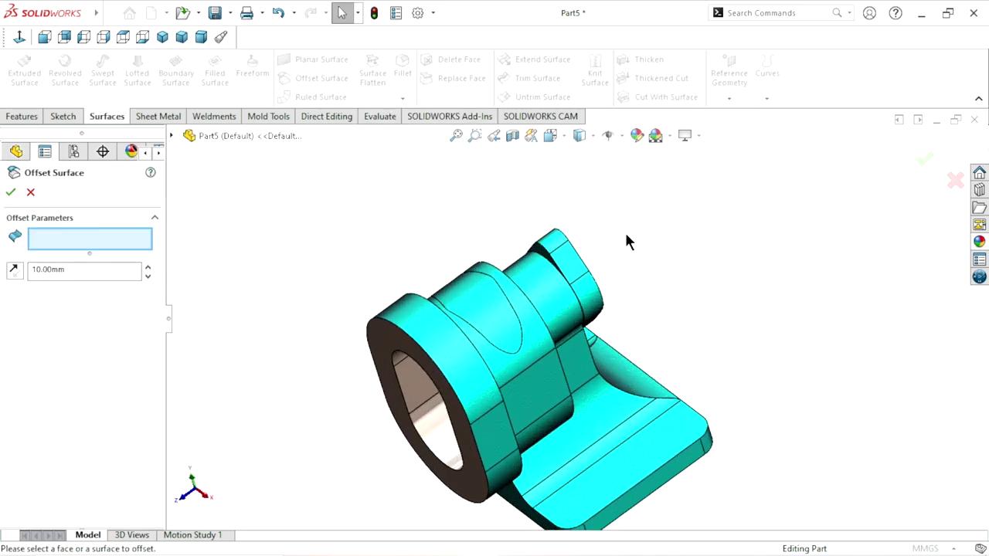
click(498, 312)
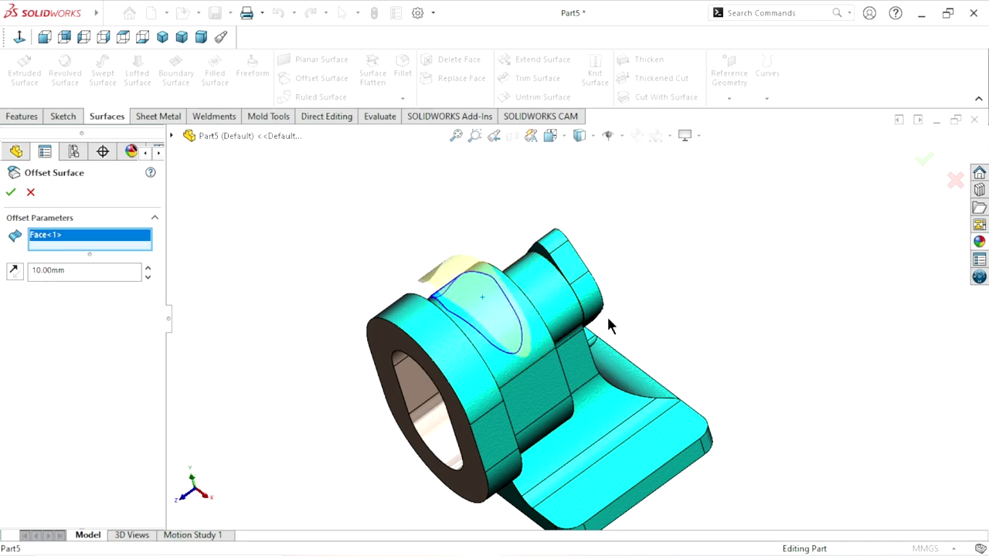
scroll(607, 317, up, 2)
drag(75, 271, 4, 280)
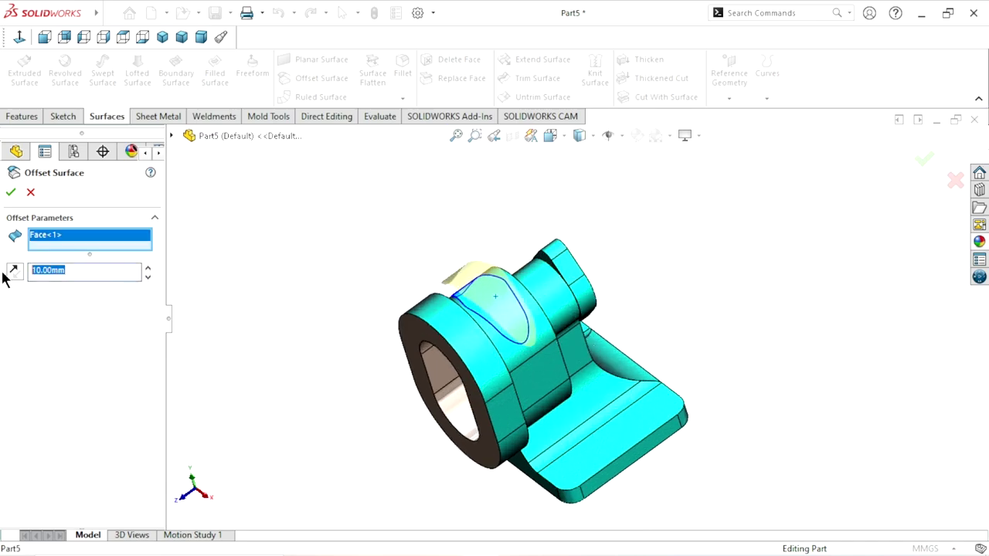
text(0)
key(Return)
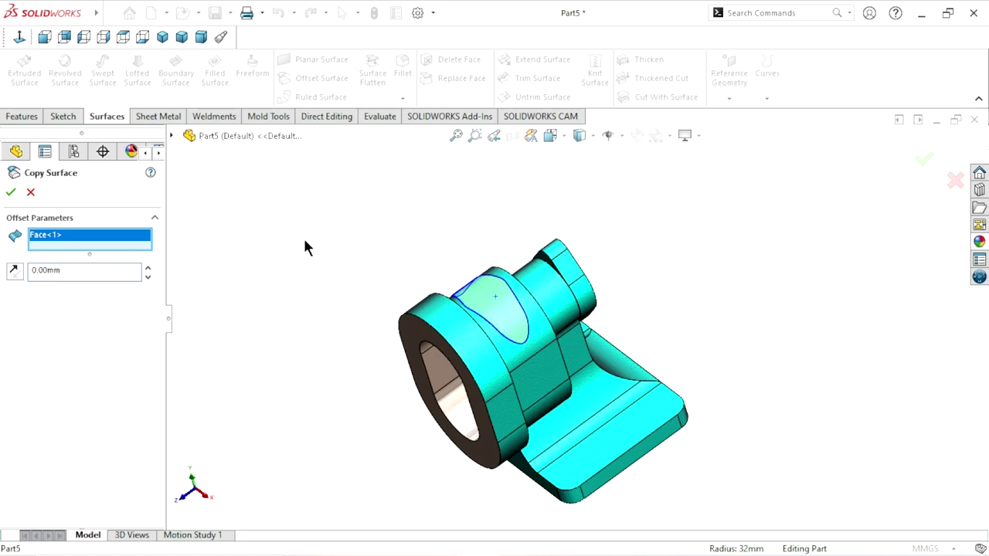
click(11, 193)
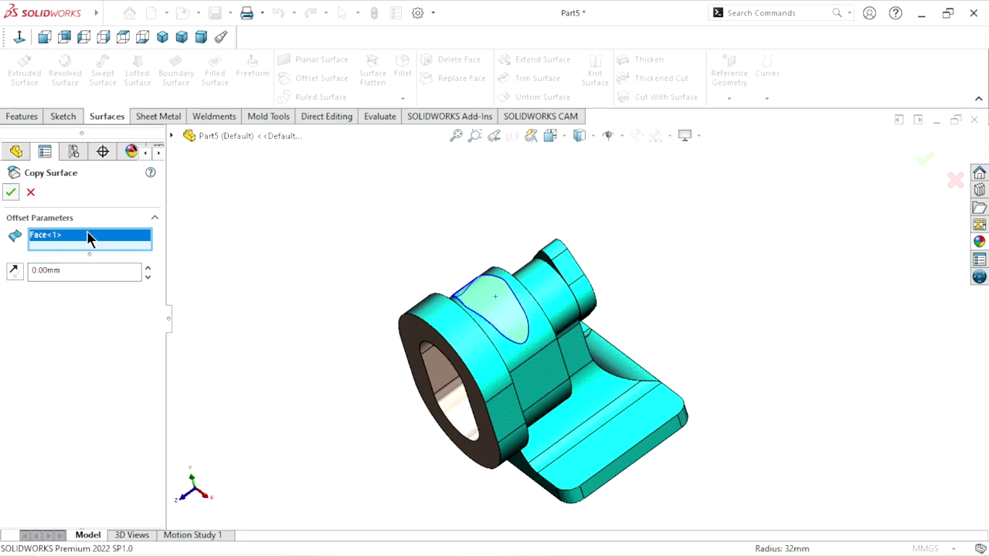
scroll(484, 351, up, 2)
scroll(582, 326, down, 2)
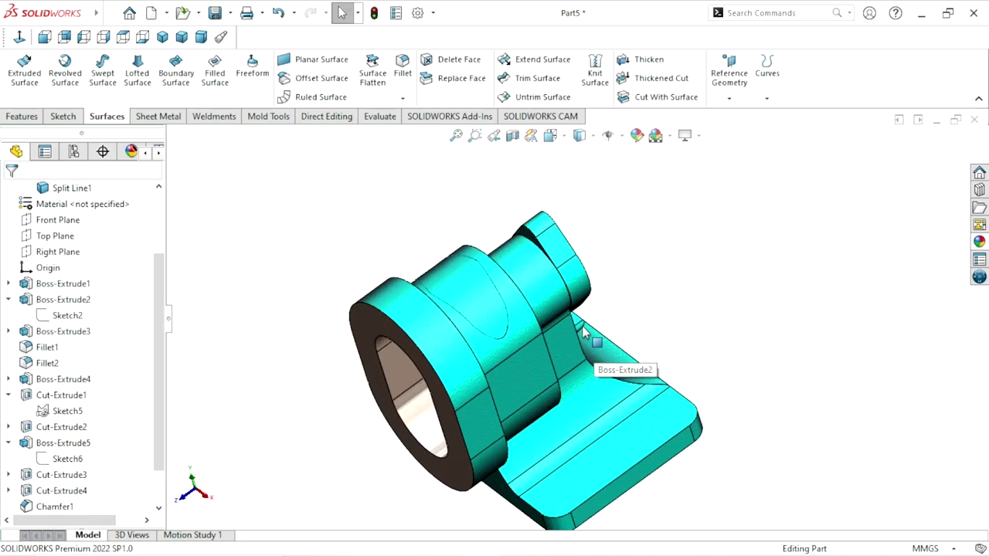
scroll(581, 326, down, 2)
mouse_move(379, 252)
middle_down()
mouse_move(331, 232)
mouse_move(369, 250)
middle_up()
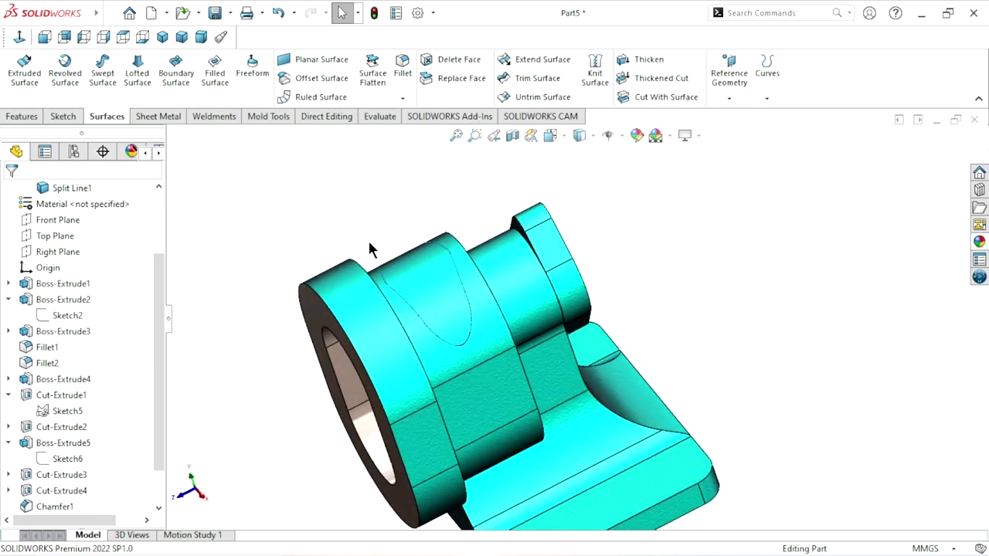
Step: Thicken Surface-Offset1 by 1.00 mm toward Side 1 only
click(661, 60)
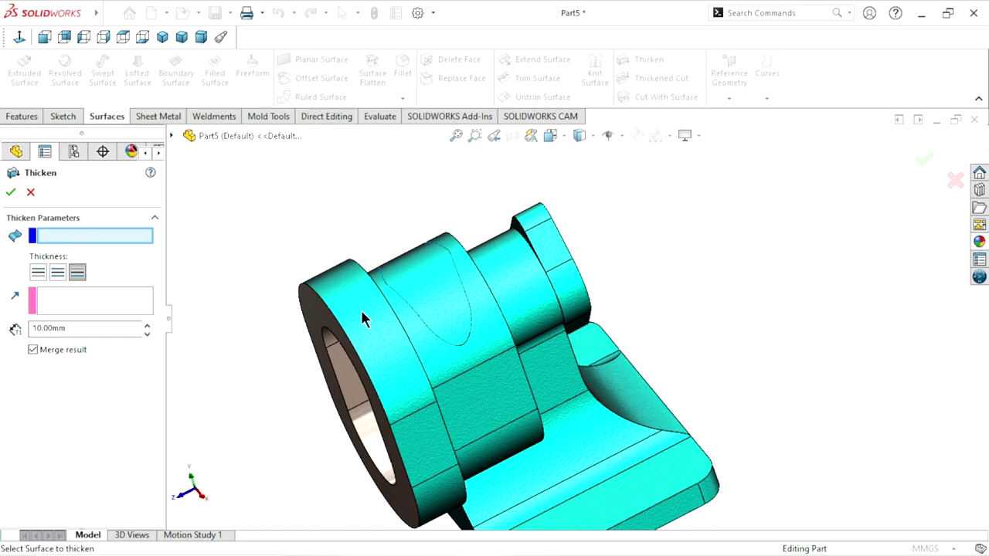
click(456, 313)
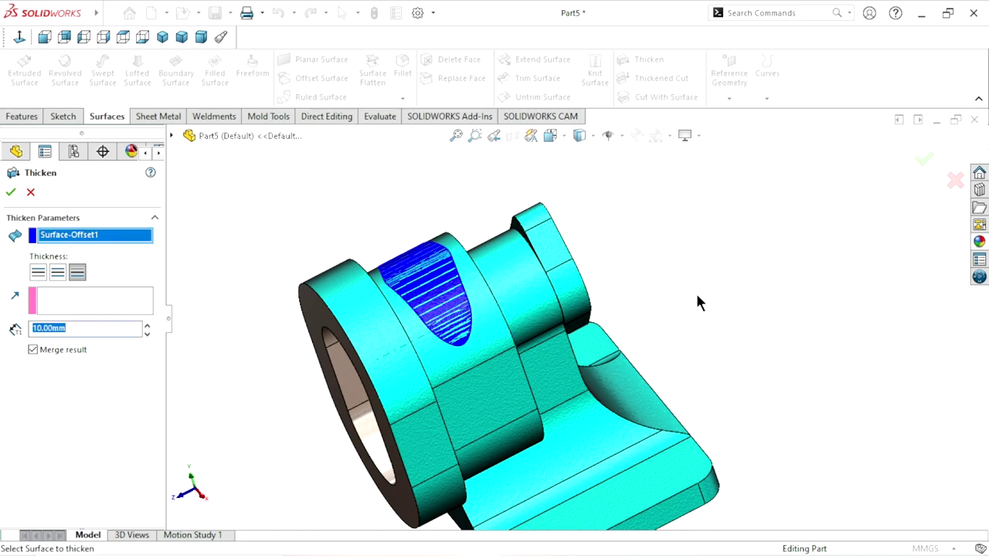
middle_drag(696, 301, 687, 255)
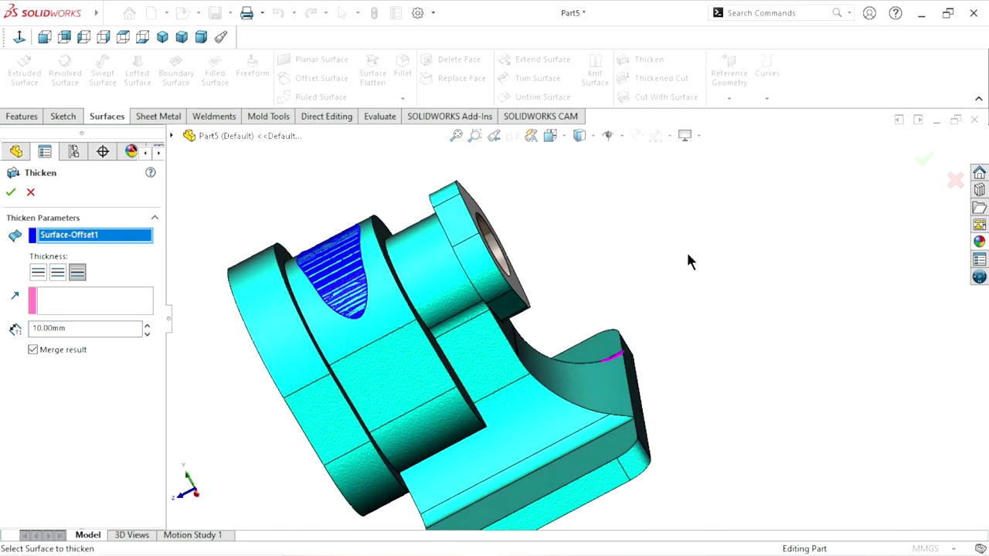
click(37, 274)
mouse_move(552, 250)
middle_down()
mouse_move(521, 245)
mouse_move(523, 263)
middle_up()
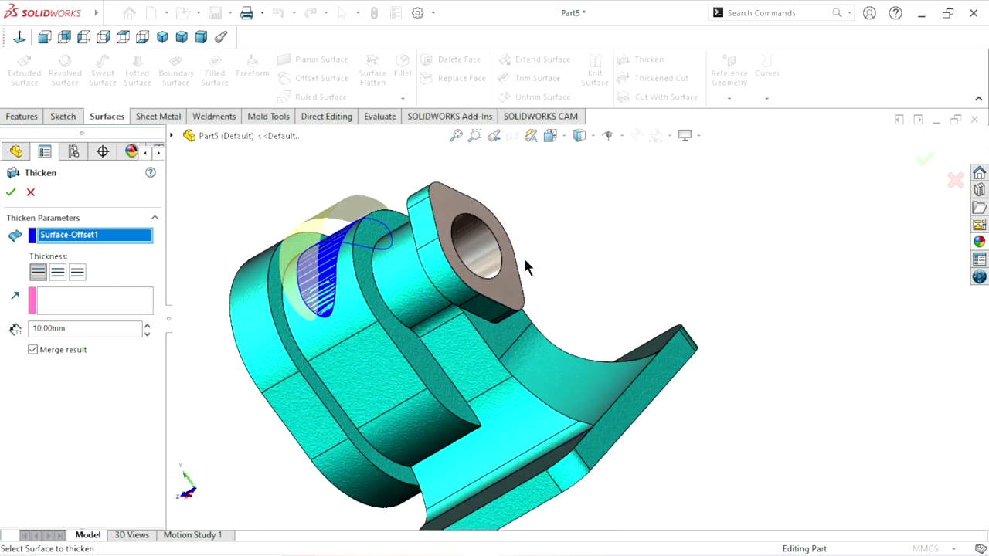
double_click(69, 330)
text(1)
key(Return)
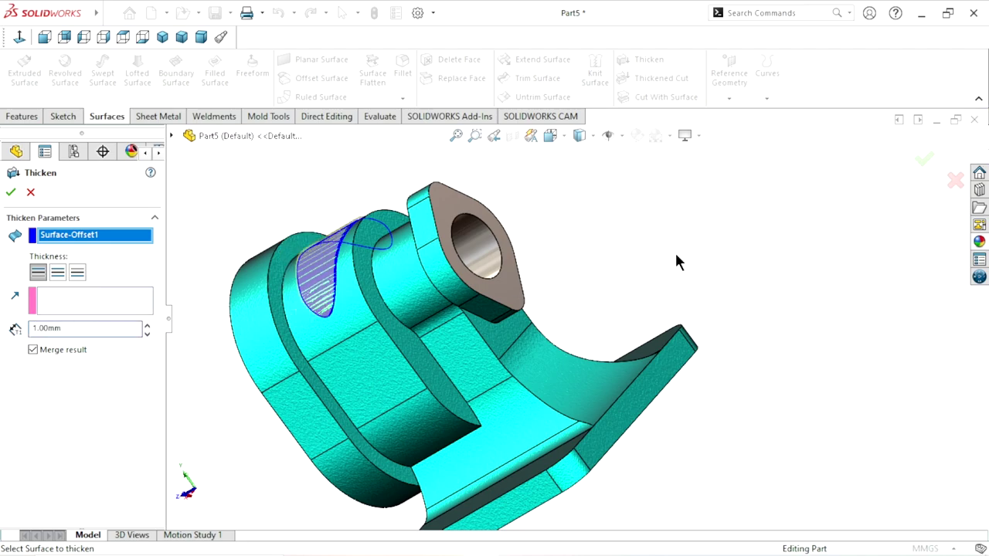
click(11, 193)
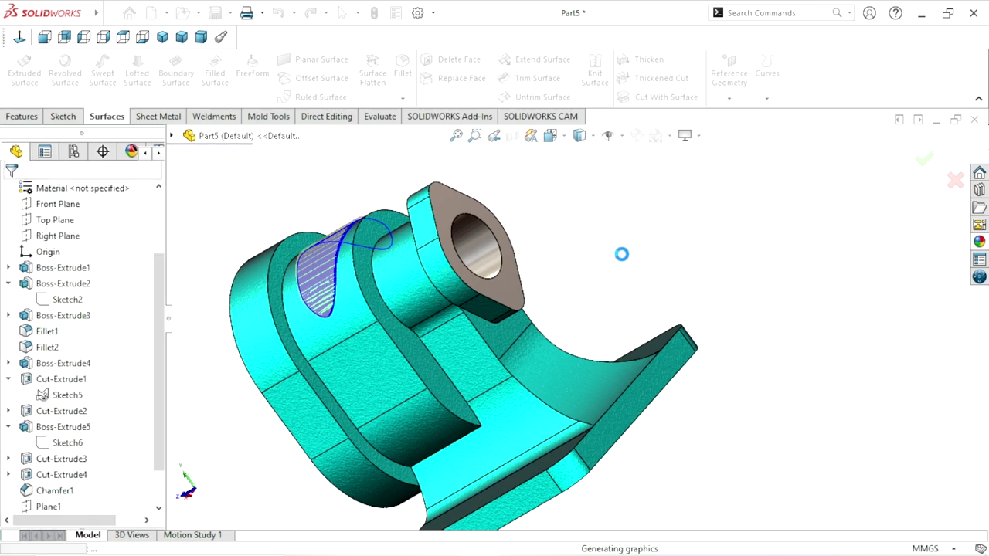
Step: Orbit and zoom around the part to inspect the new raised pad
scroll(621, 252, up, 3)
middle_drag(406, 305, 471, 284)
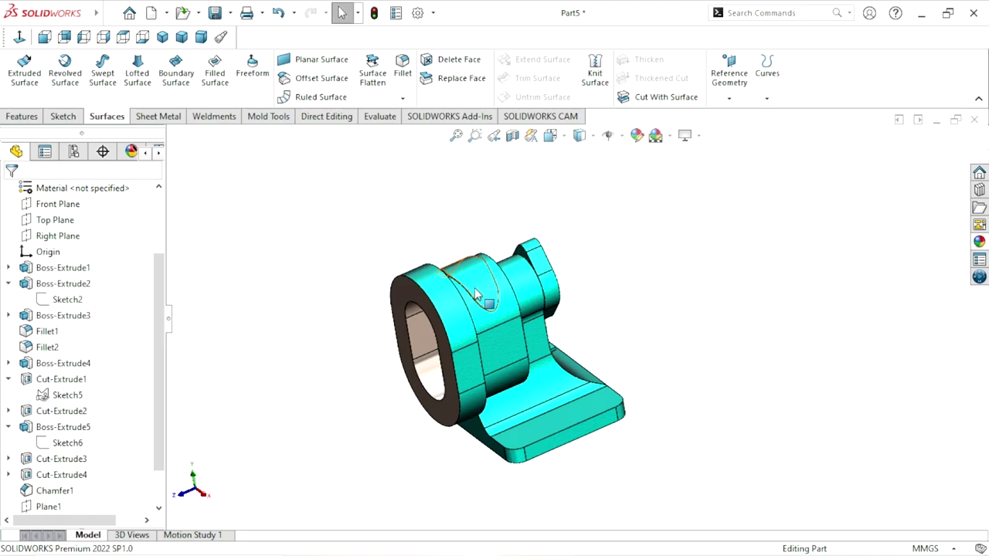
scroll(533, 294, down, 5)
scroll(541, 305, down, 3)
scroll(548, 313, up, 2)
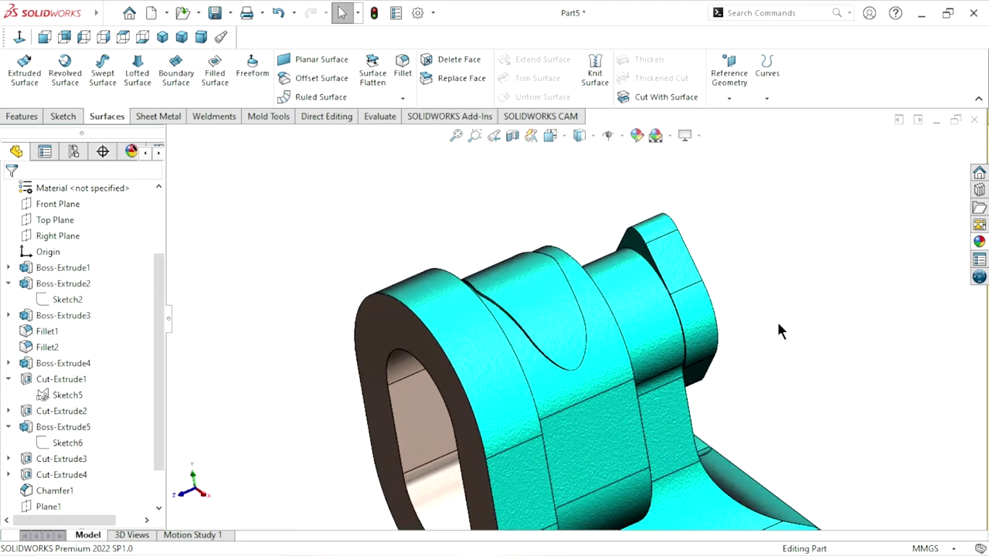
scroll(695, 421, up, 2)
scroll(622, 394, down, 3)
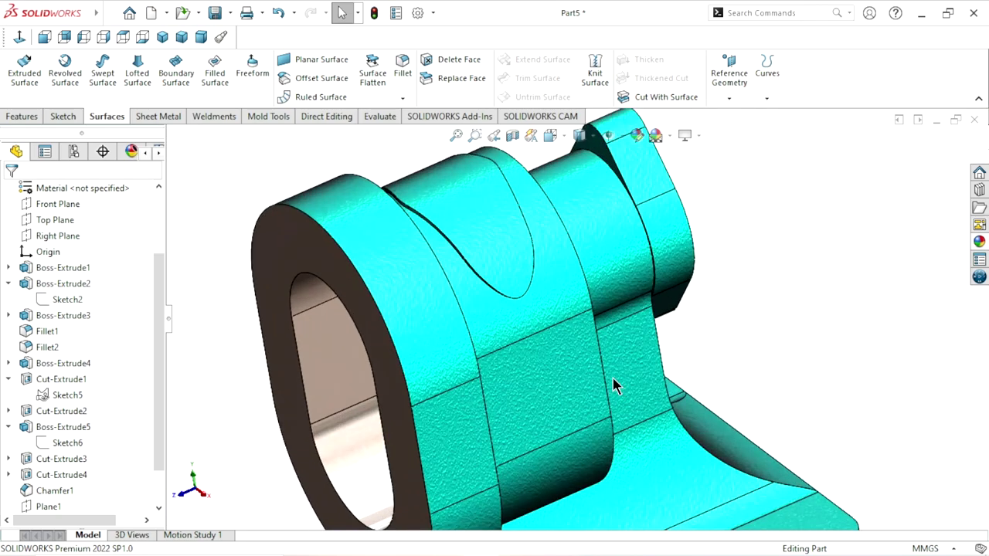
scroll(556, 324, up, 2)
scroll(507, 278, down, 3)
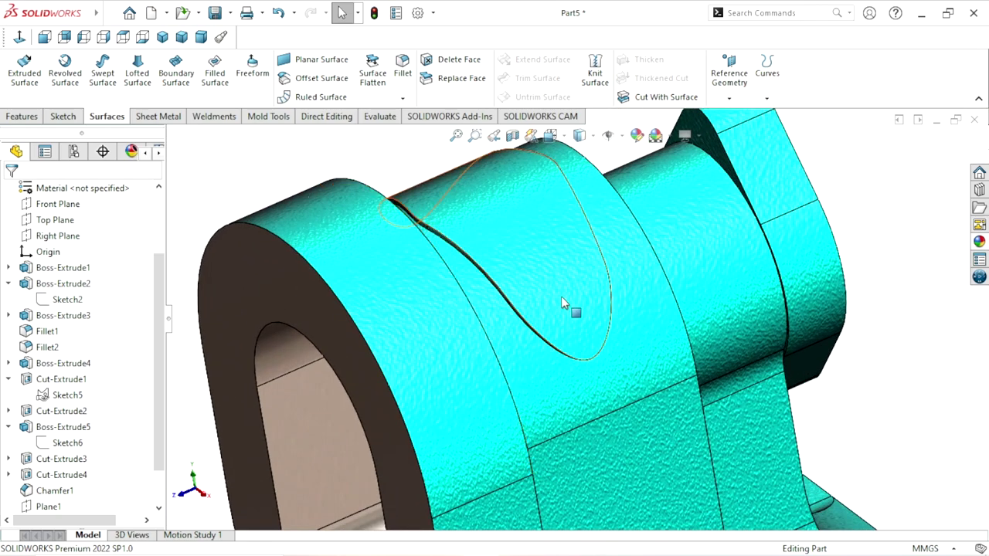
scroll(569, 303, up, 1)
scroll(540, 247, down, 1)
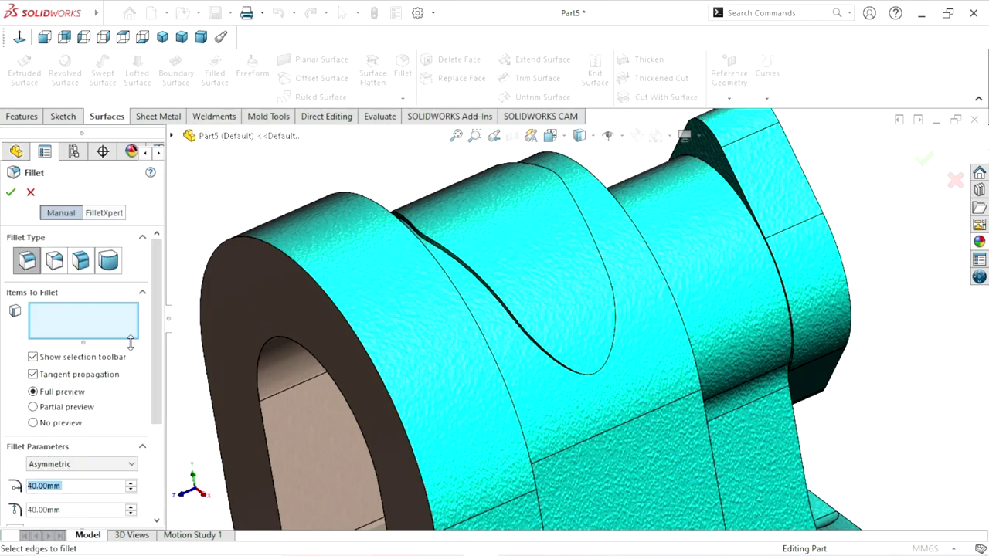
Step: Round the raised pad's outline edge with a symmetric 2 mm fillet
scroll(162, 336, down, 1)
scroll(162, 317, down, 2)
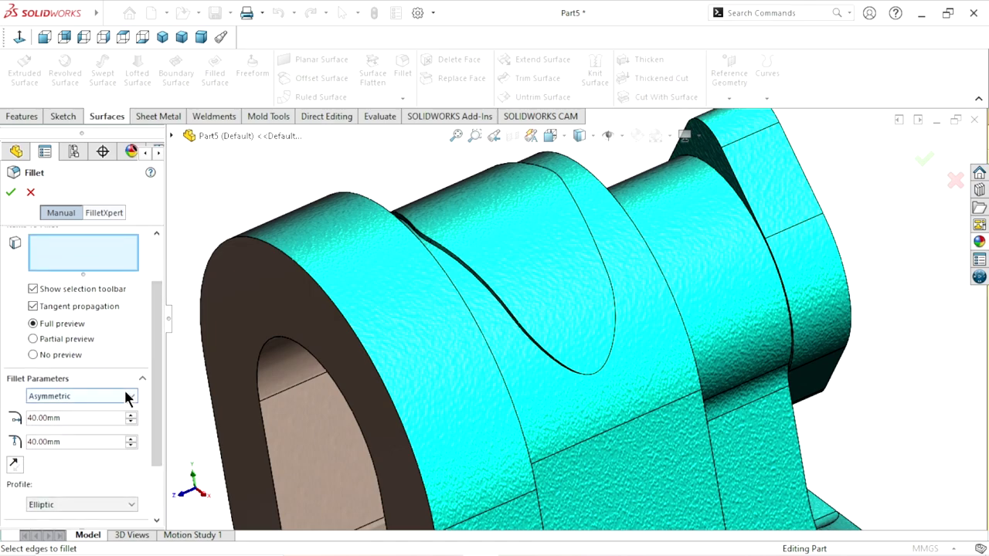
click(128, 396)
click(79, 410)
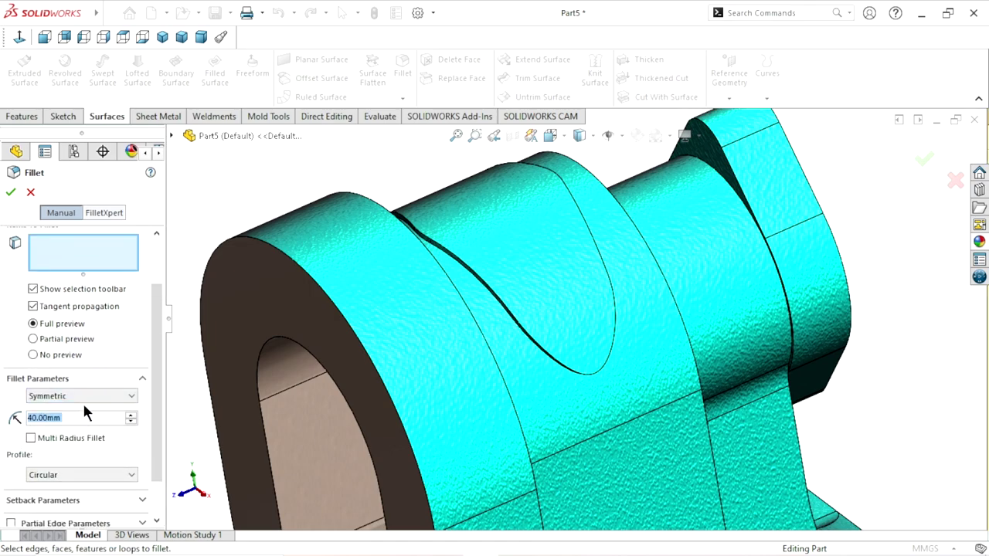
click(83, 418)
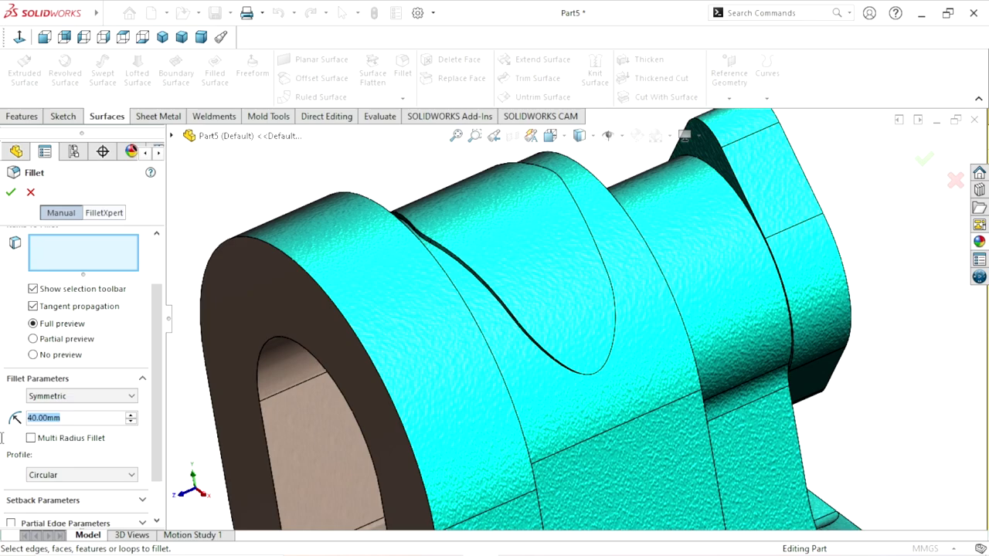
text(2)
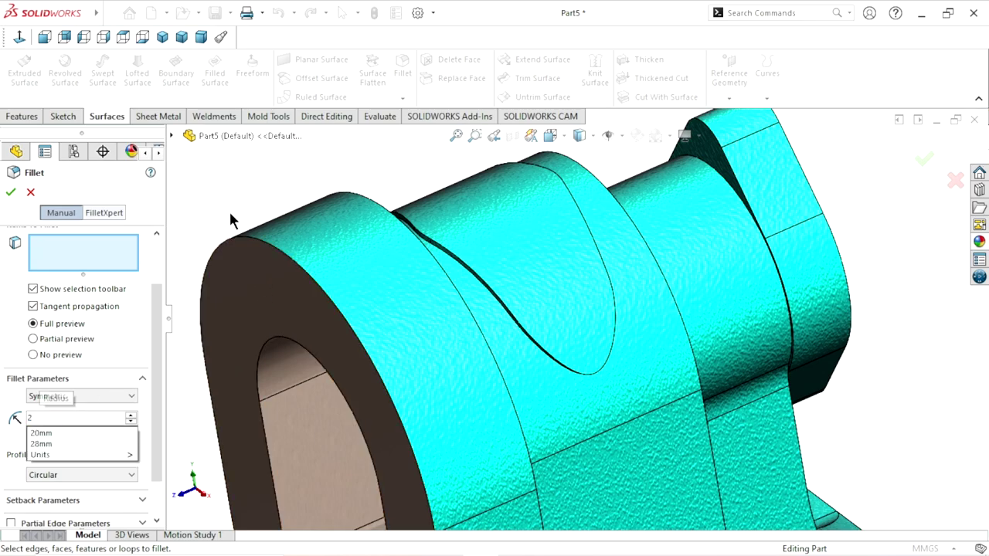
key(Return)
scroll(499, 283, down, 5)
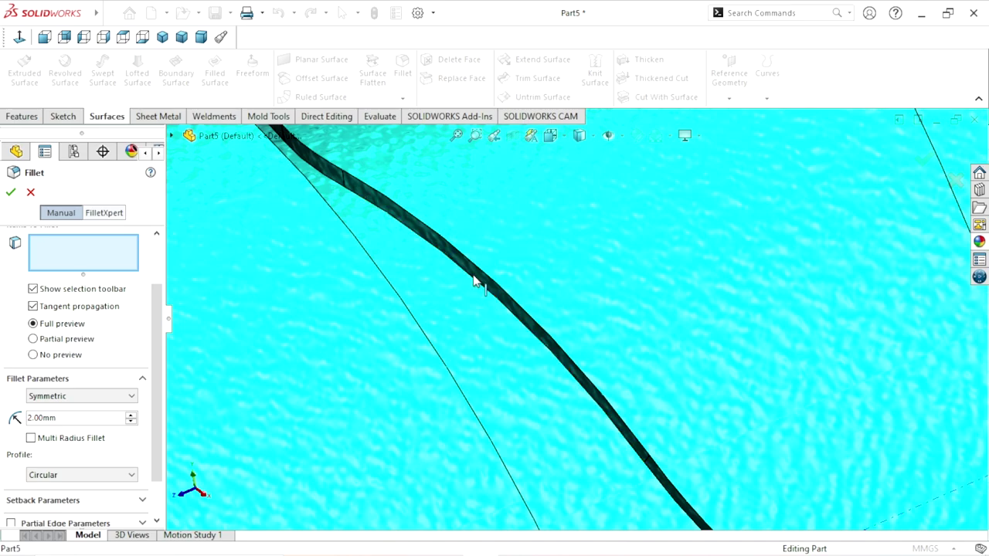
click(523, 332)
scroll(525, 335, up, 4)
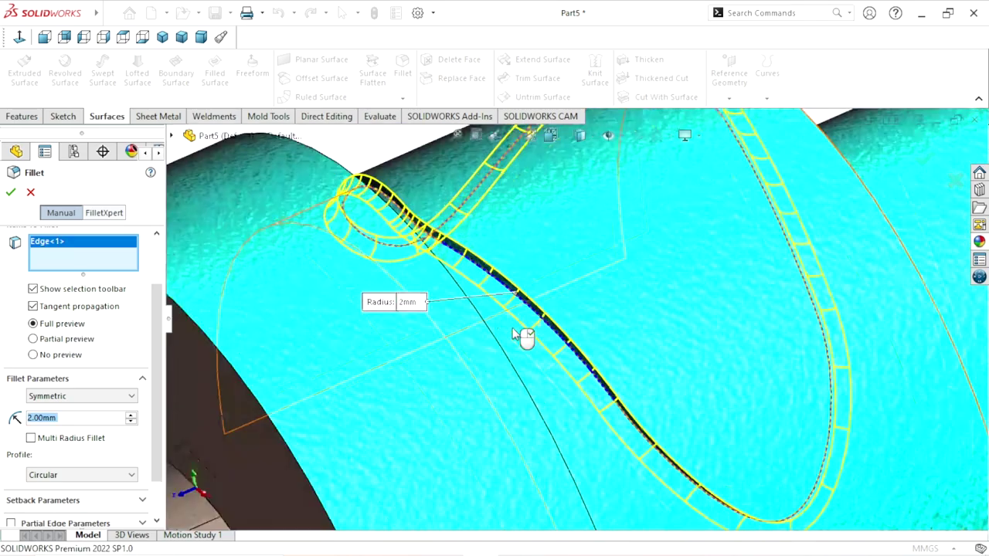
scroll(540, 337, up, 2)
scroll(696, 355, down, 2)
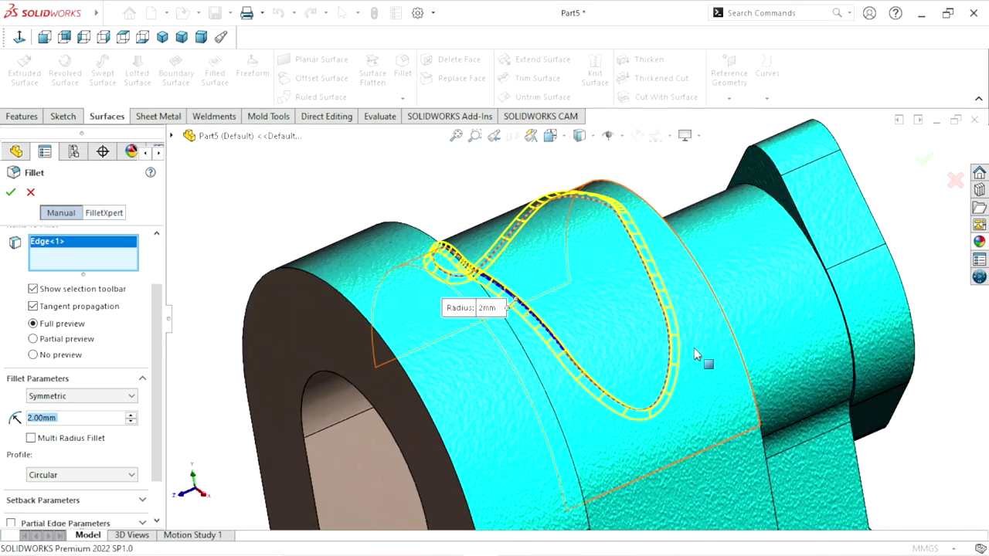
click(10, 191)
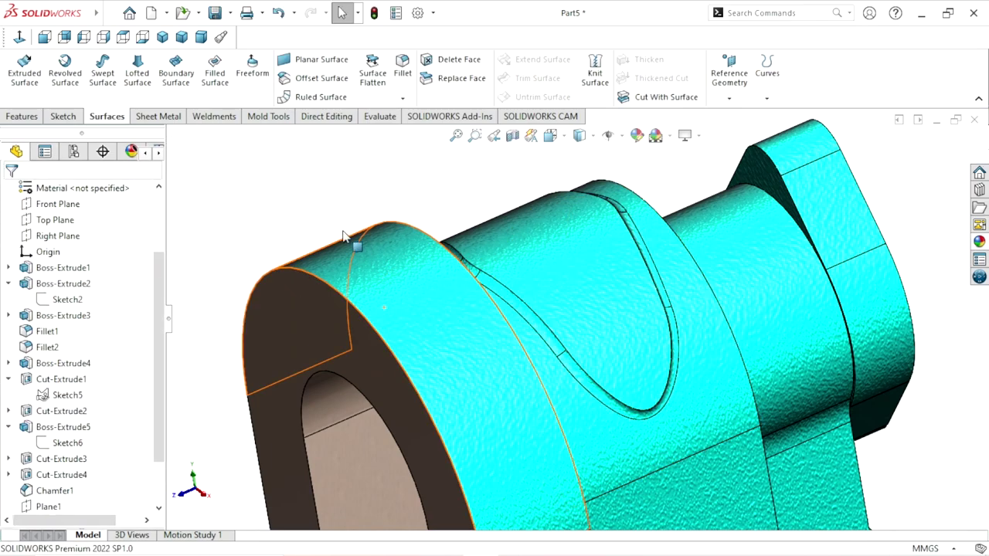
Step: Apply the polished aluminum appearance to Thicken1 and Fillet3
scroll(586, 381, up, 3)
scroll(653, 391, down, 2)
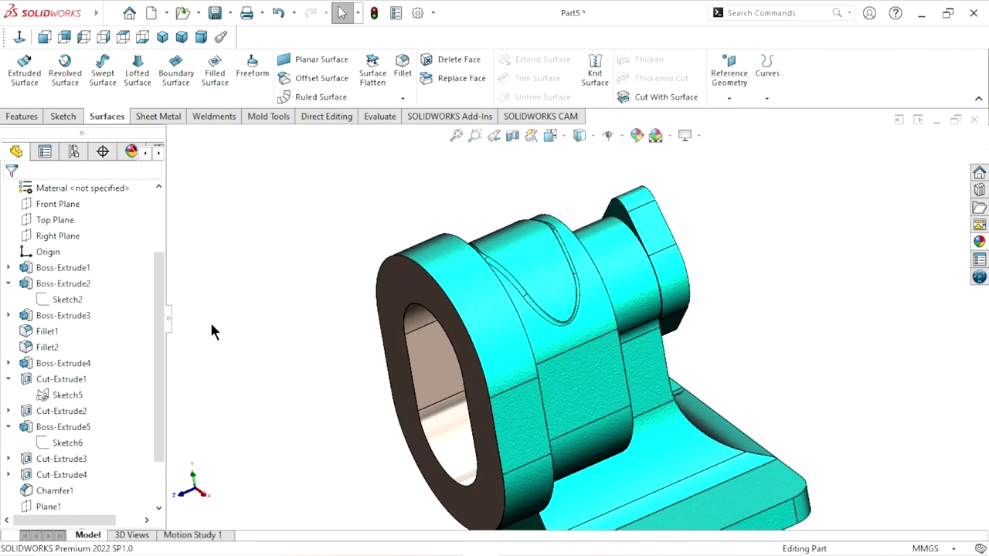
scroll(152, 404, down, 2)
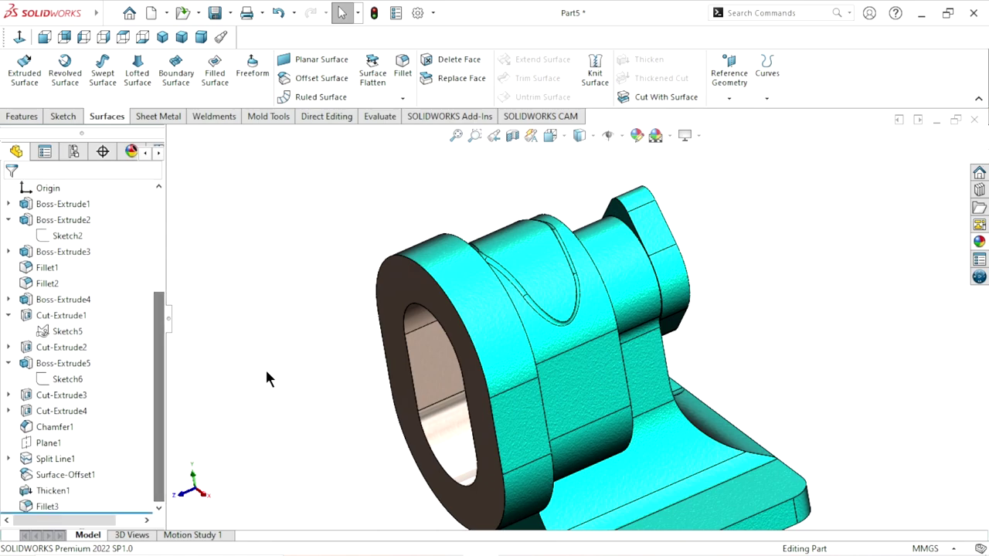
click(45, 489)
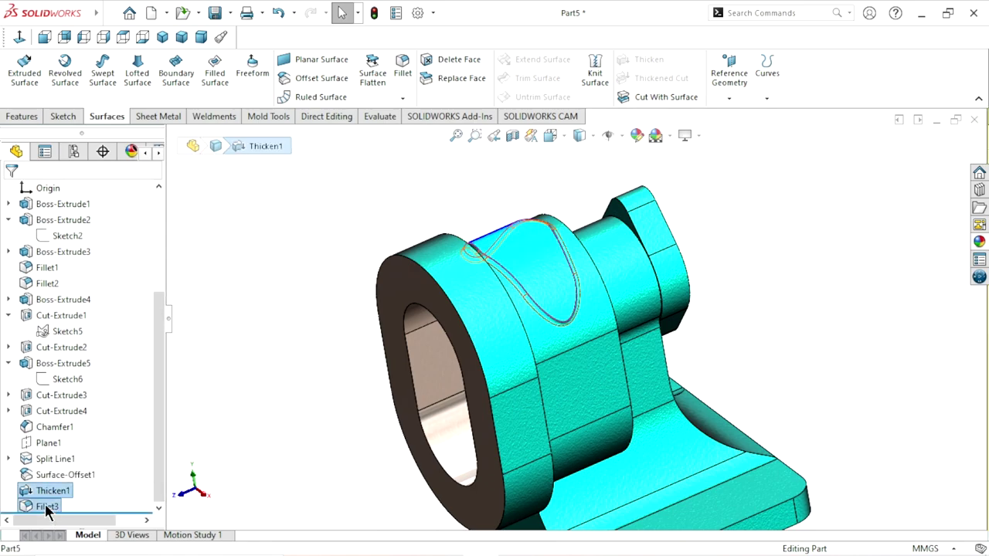
ctrl+click(44, 506)
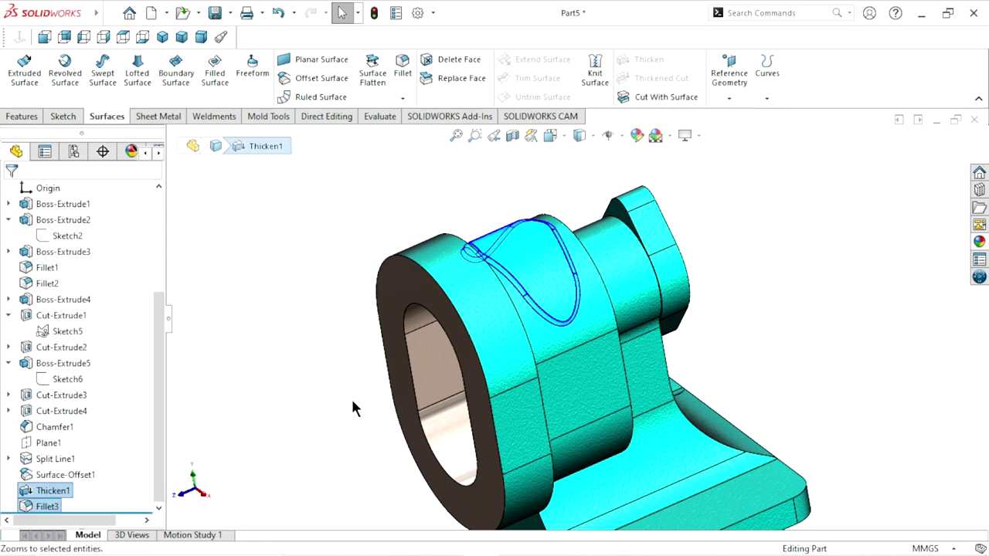
click(978, 243)
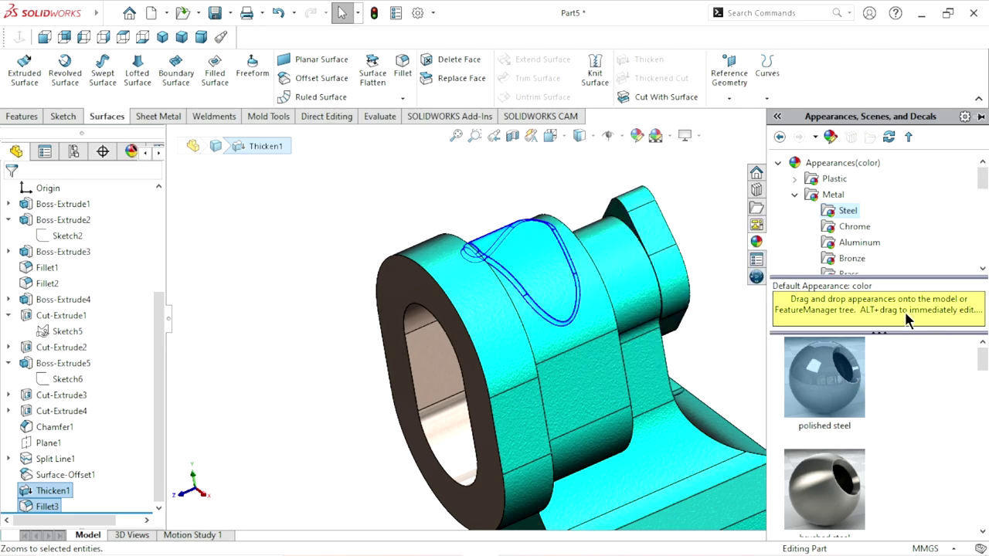
click(878, 245)
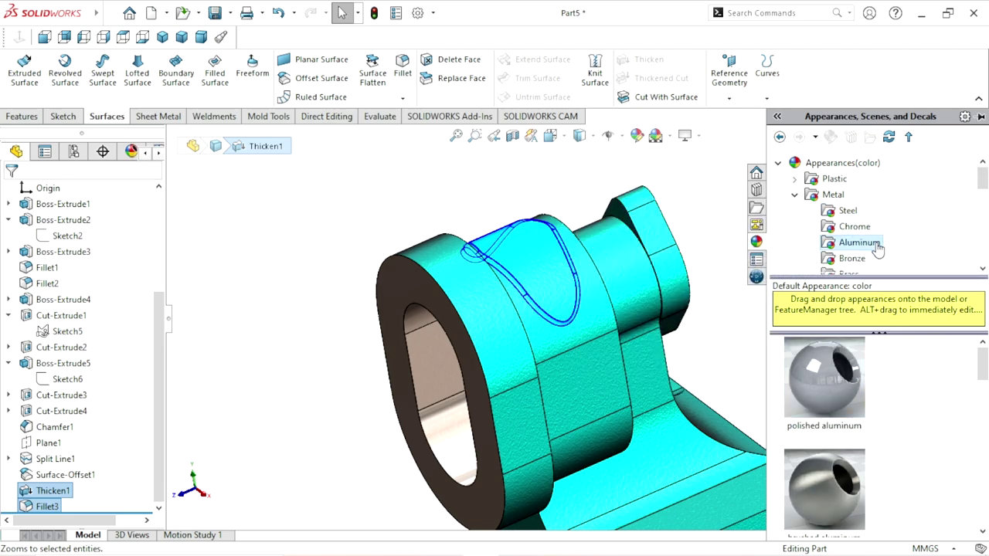
click(846, 386)
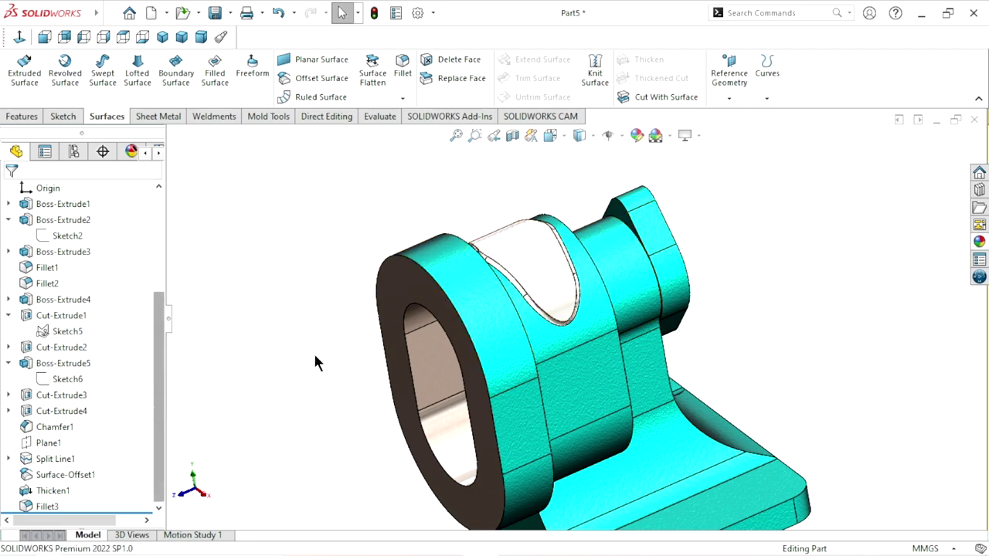
Step: Change the Thicken1 pad's colour to red
click(56, 491)
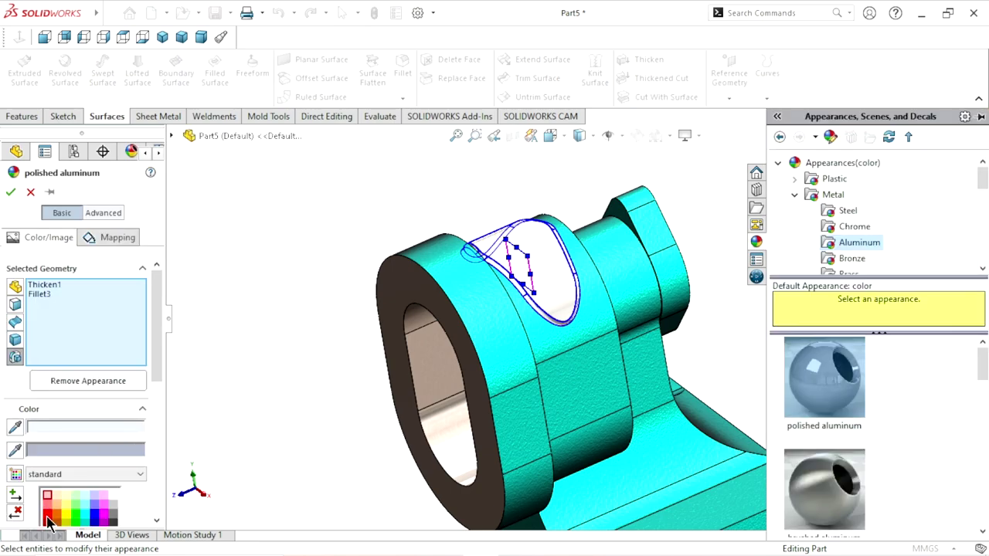
click(47, 516)
click(10, 192)
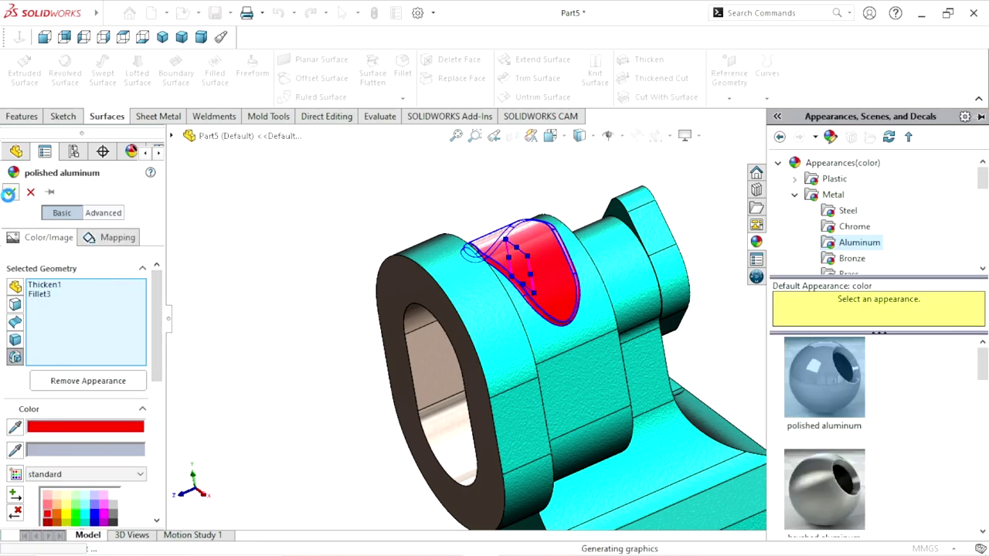
click(269, 315)
scroll(471, 348, up, 3)
scroll(610, 309, down, 3)
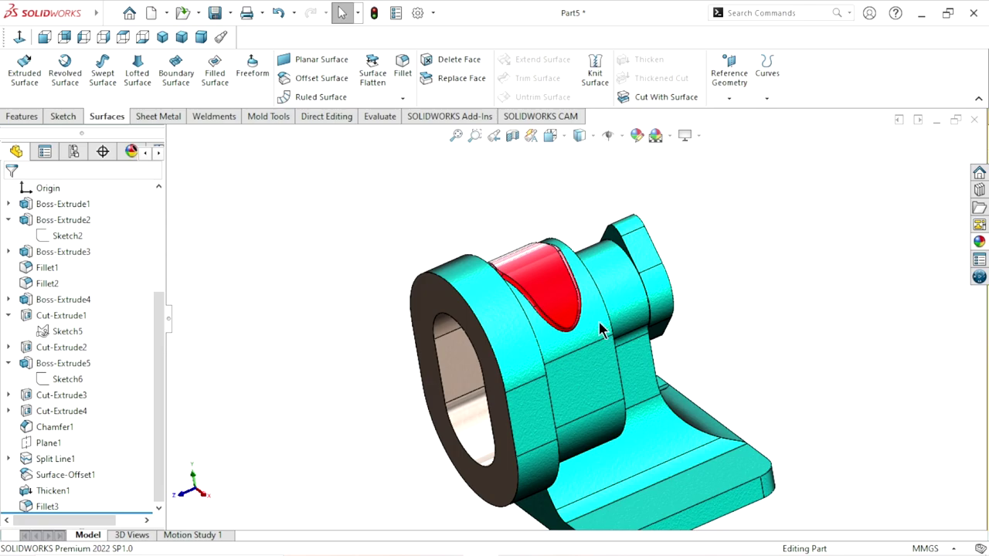
Step: Start a new sketch on Plane1 and view it normal to the plane
click(48, 442)
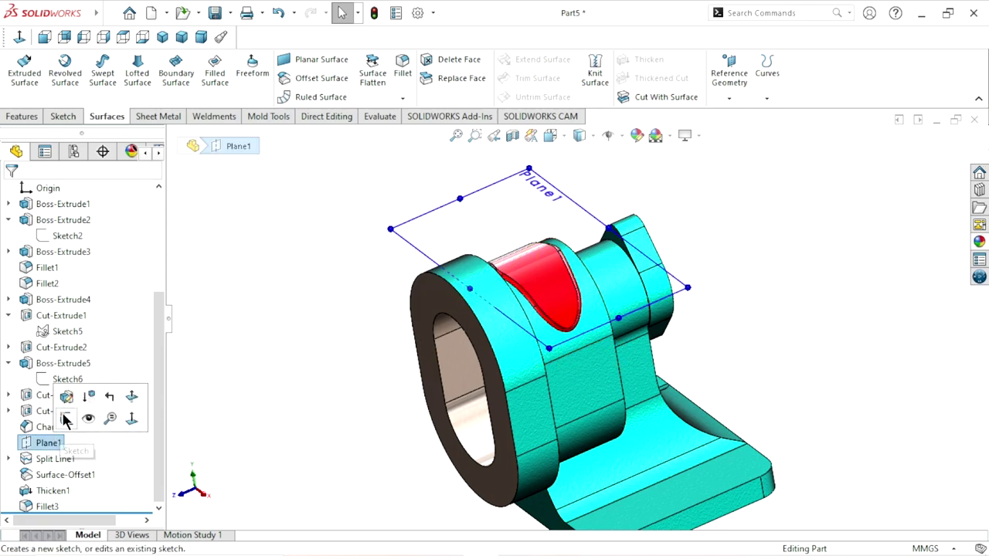
click(66, 419)
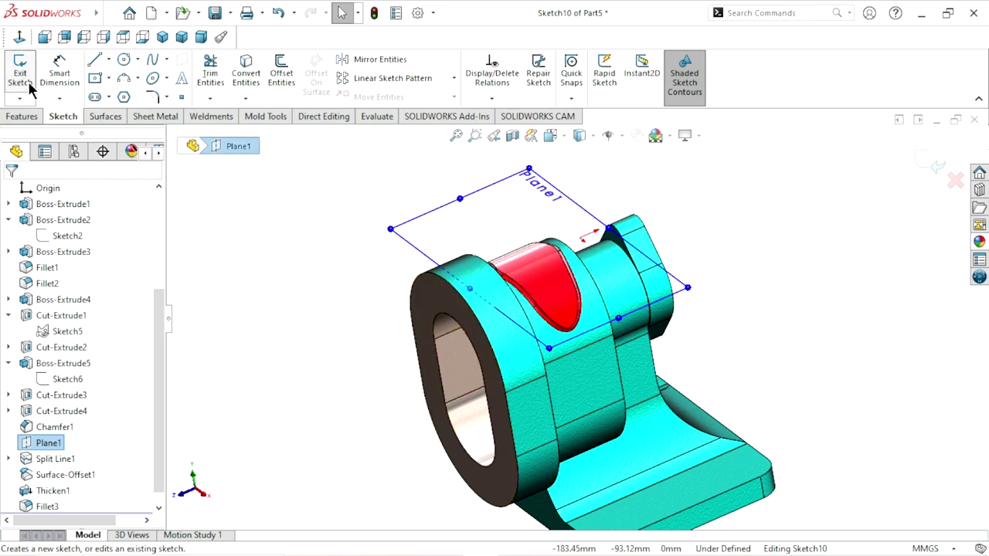
click(19, 36)
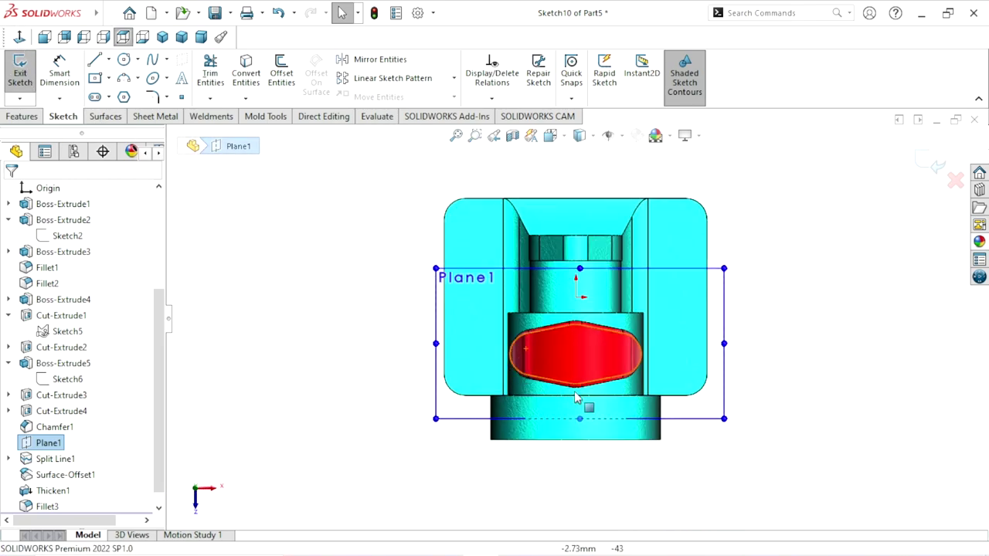
scroll(611, 340, down, 2)
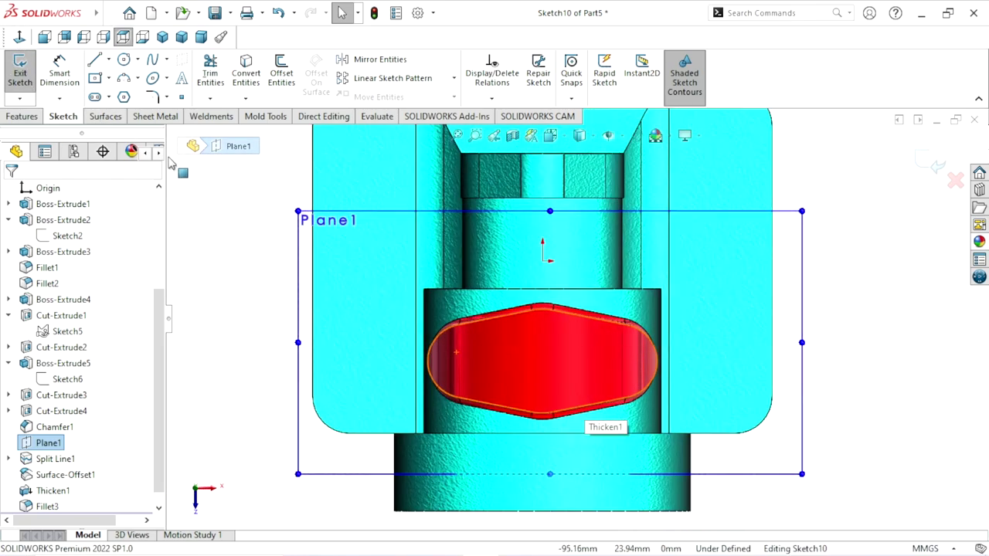
Step: Draw a horizontal centerline across the red pad
click(109, 59)
click(128, 94)
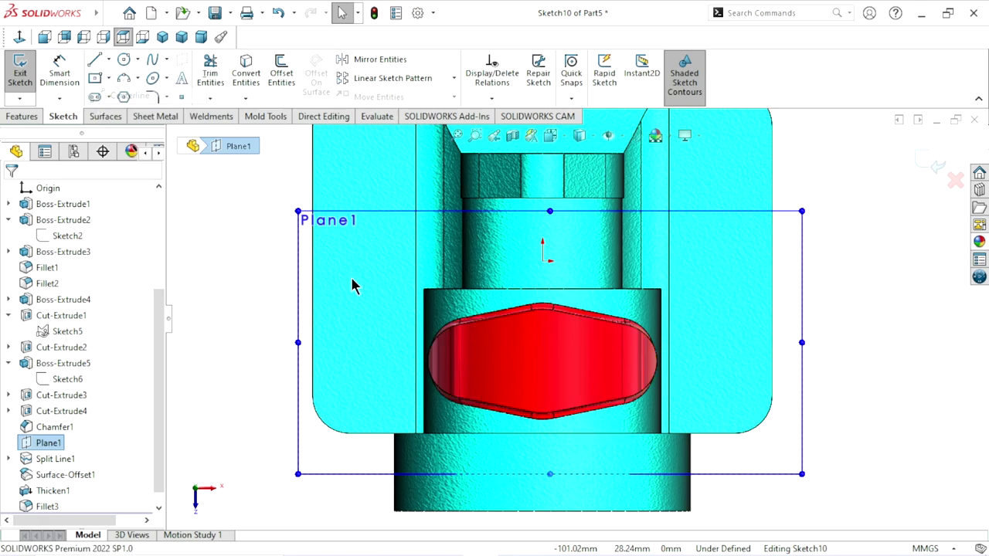
click(430, 371)
click(652, 381)
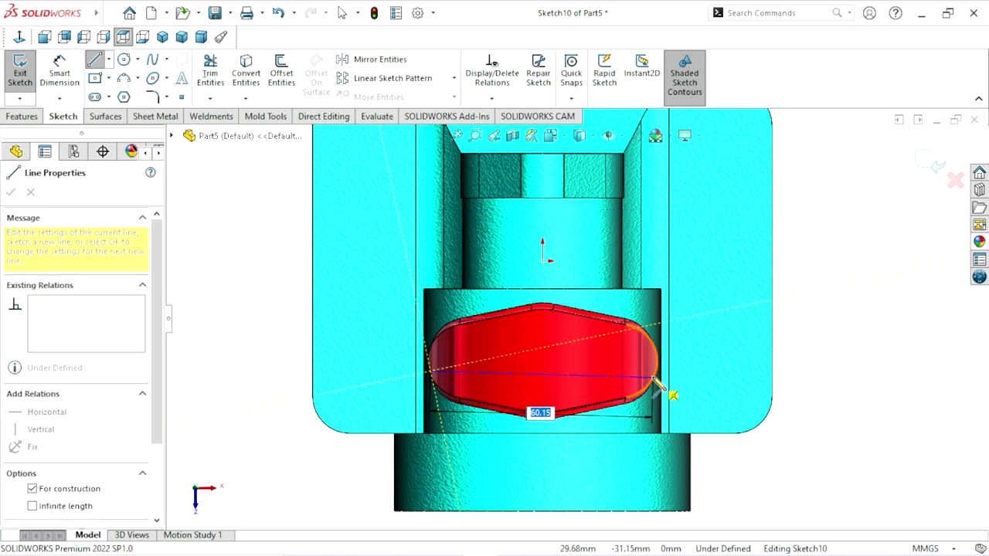
click(654, 373)
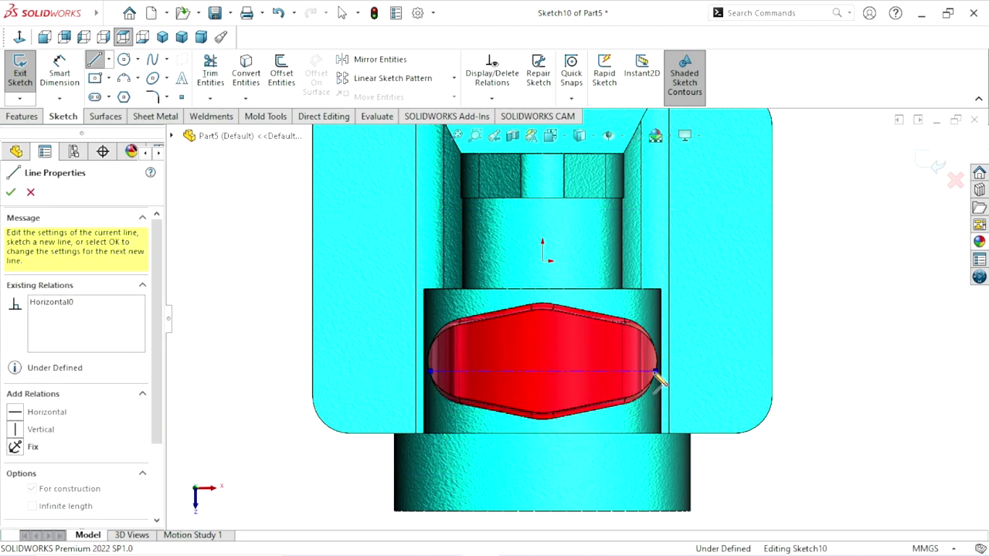
right_click(835, 360)
click(835, 359)
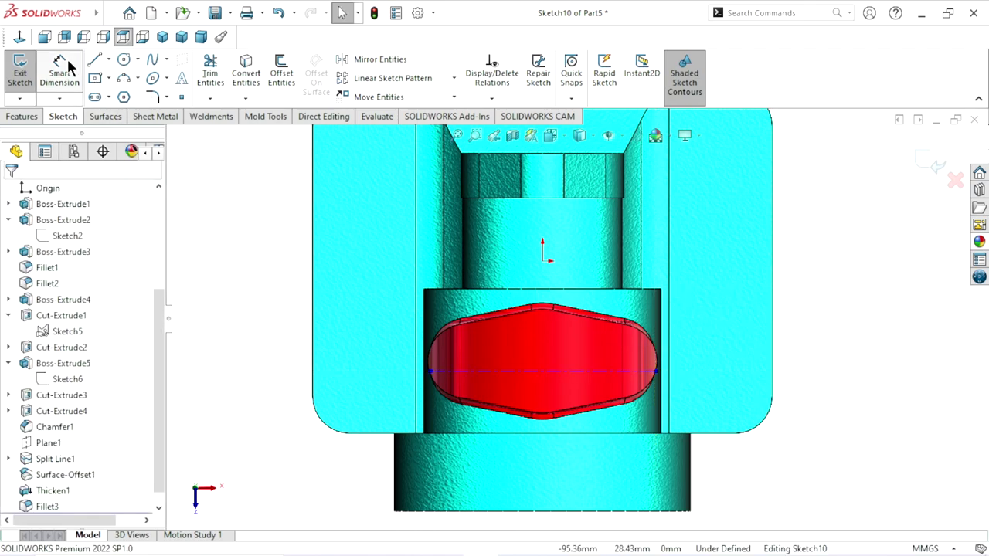
Step: Dimension the centerline 32 mm below the origin
click(60, 69)
click(543, 261)
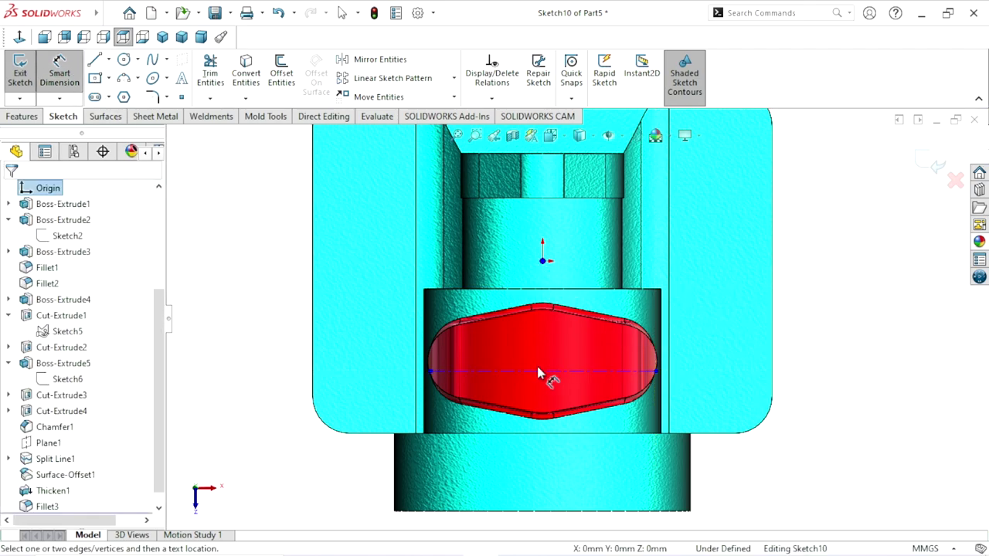
click(539, 372)
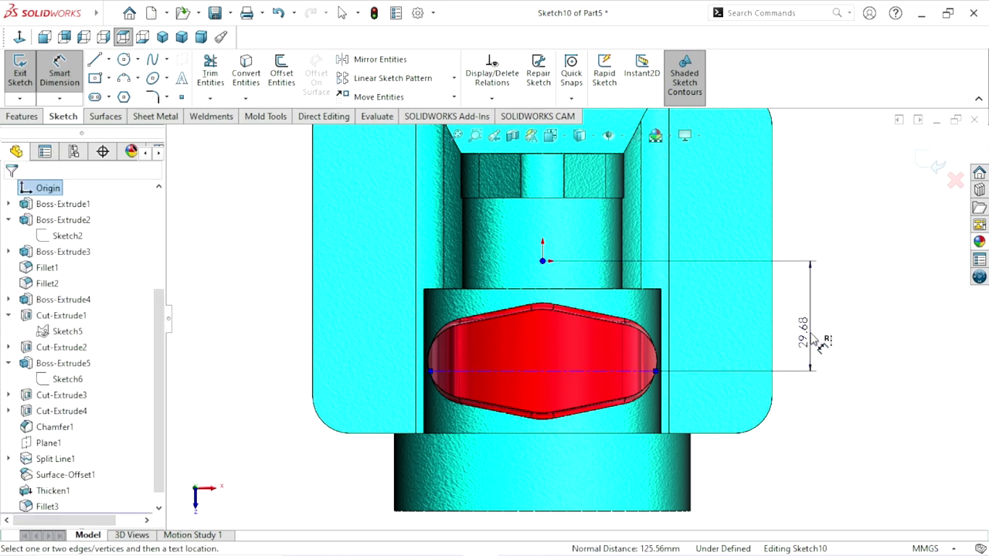
click(822, 344)
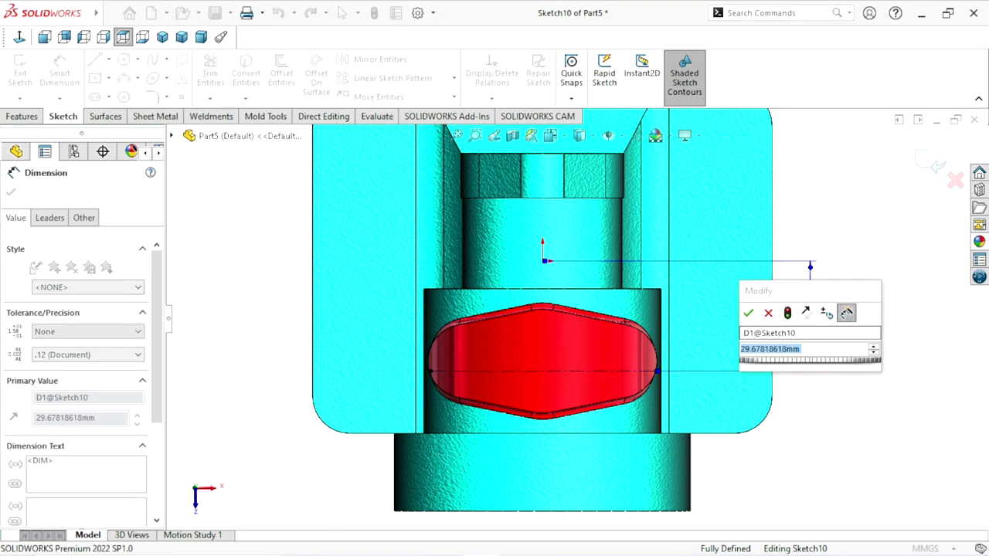
text(32)
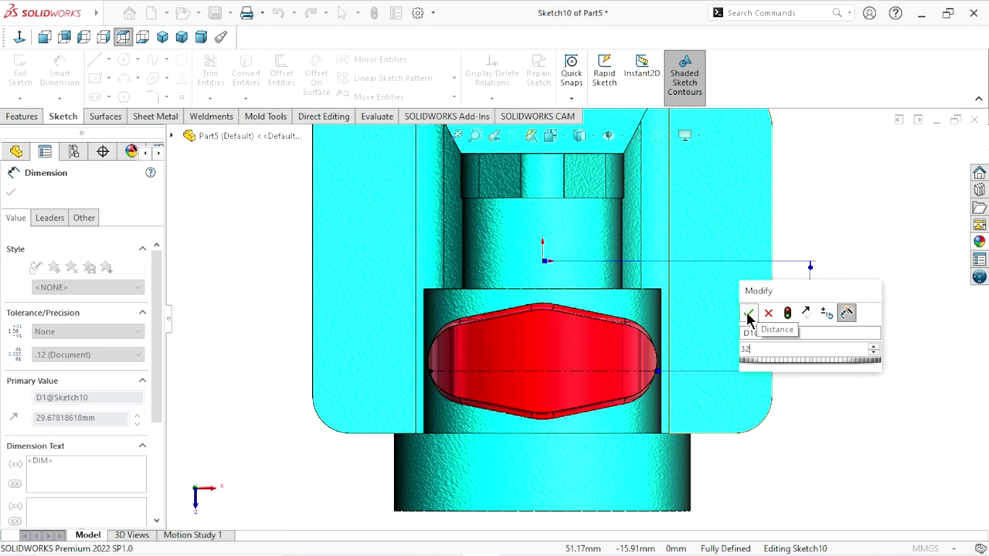
click(746, 313)
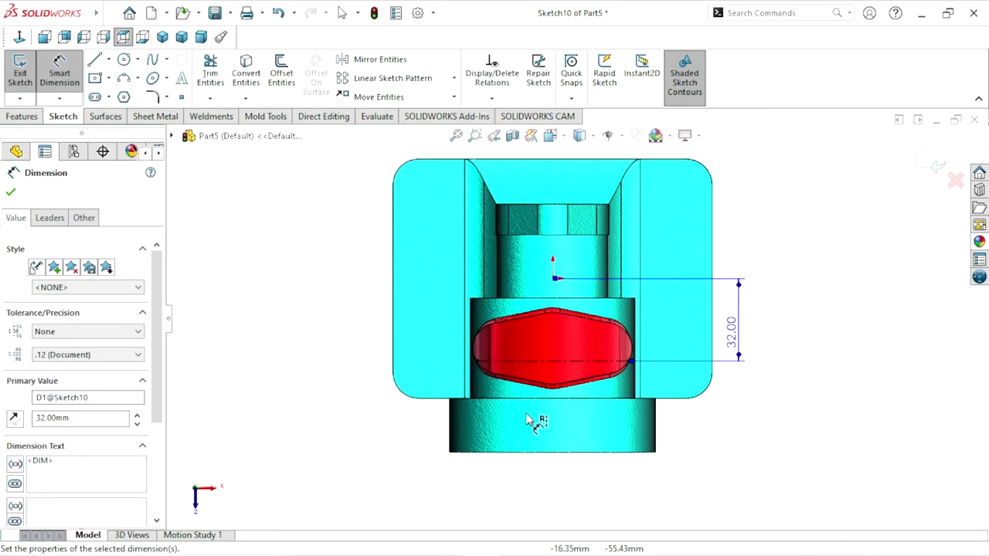
click(10, 194)
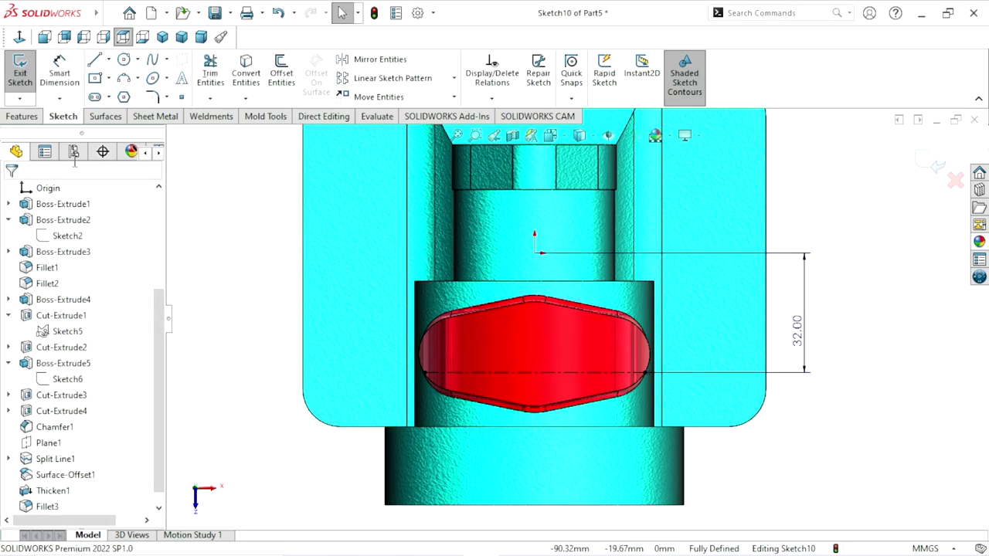
click(179, 82)
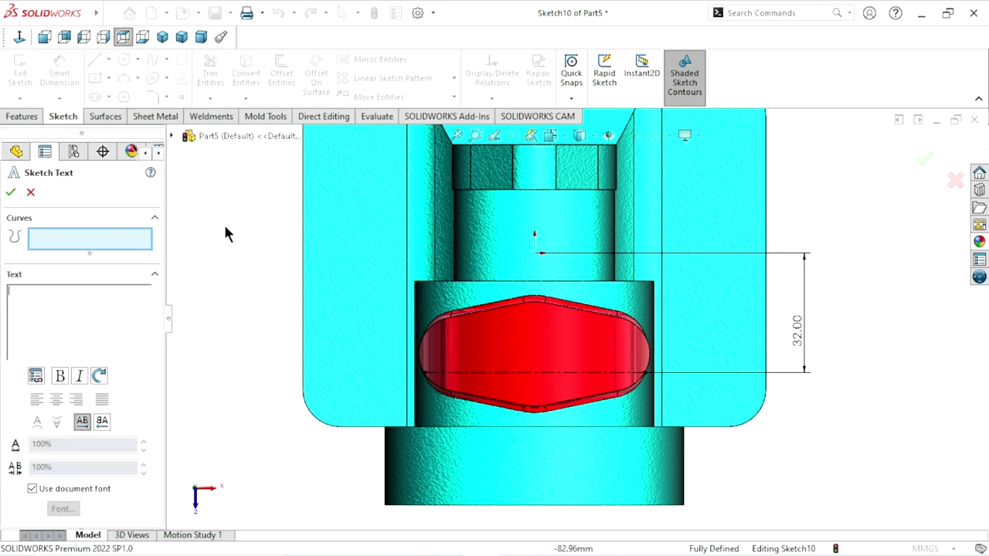
Step: Run the MCS text along the centerline, centre-aligned, with the document font turned off
click(456, 374)
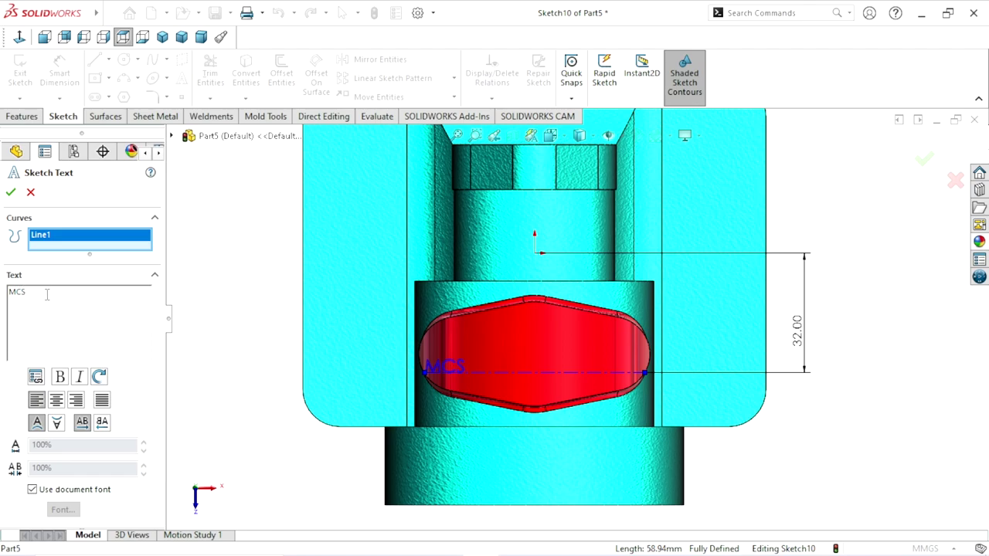
click(56, 401)
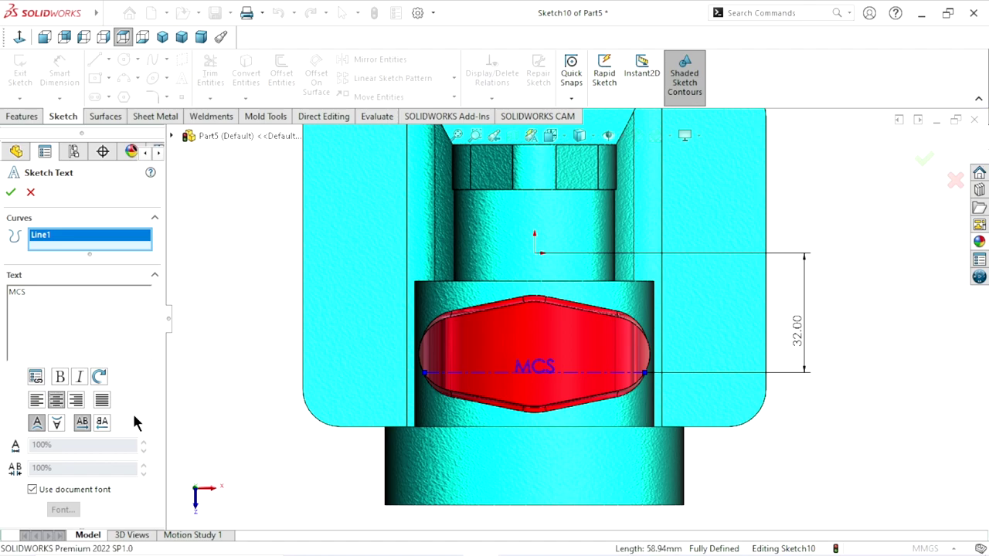
click(36, 490)
Step: Try text heights of 26 and 28 points in the font dialog
click(74, 513)
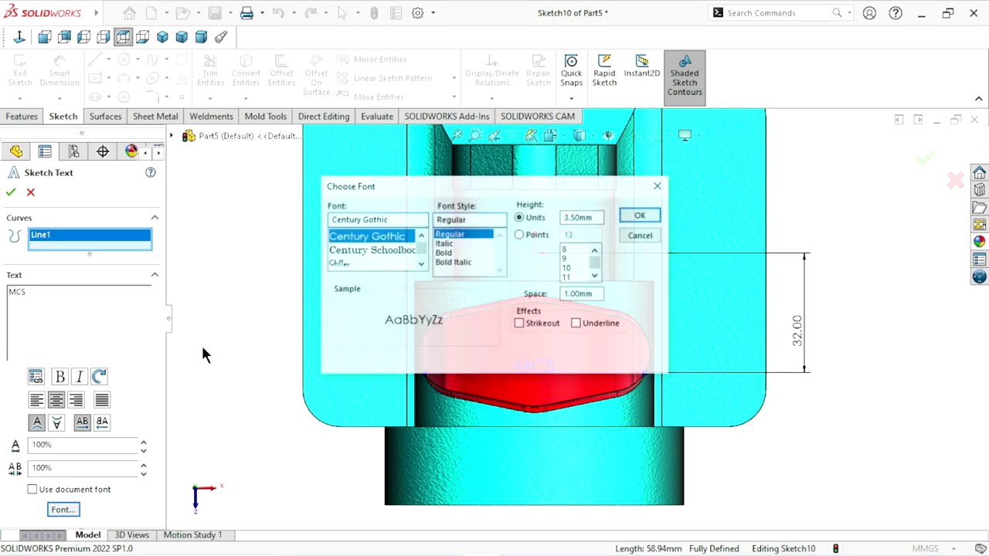
click(518, 234)
click(597, 276)
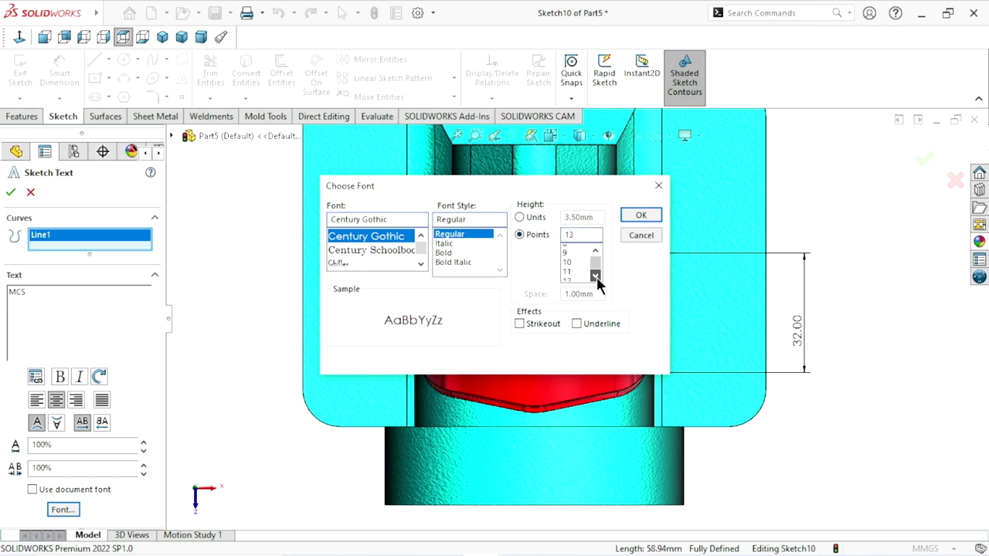
click(597, 276)
click(597, 276)
click(596, 276)
click(597, 276)
click(570, 249)
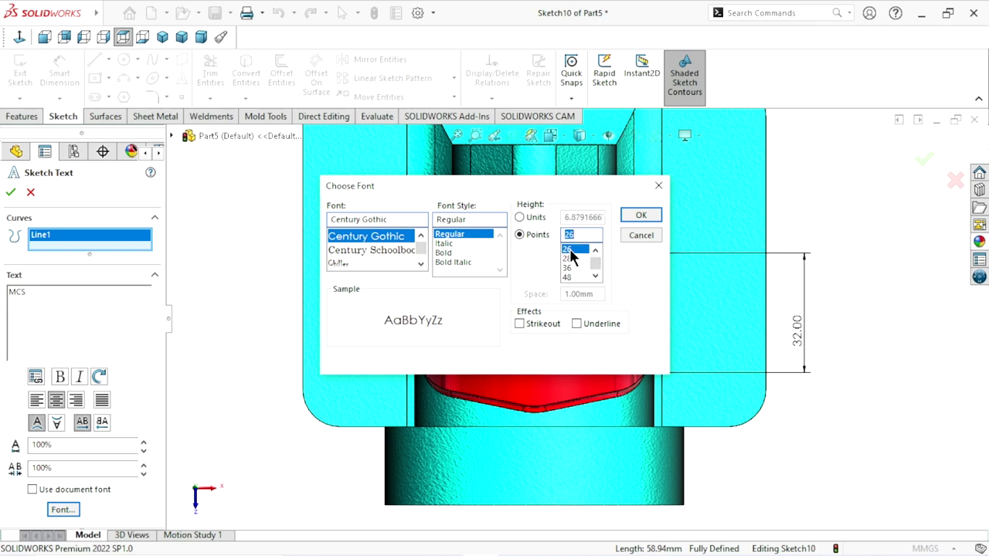
click(572, 259)
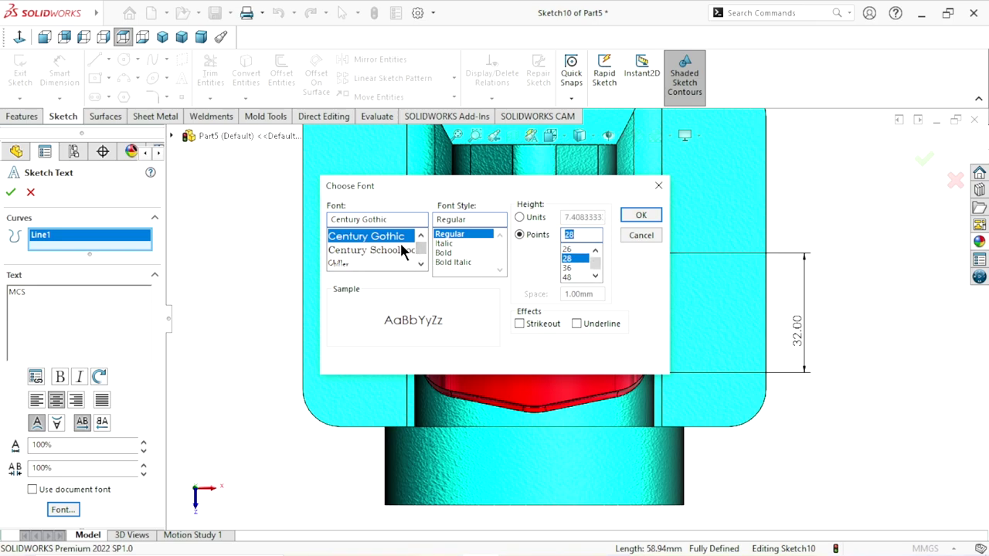
click(421, 265)
click(421, 264)
click(421, 265)
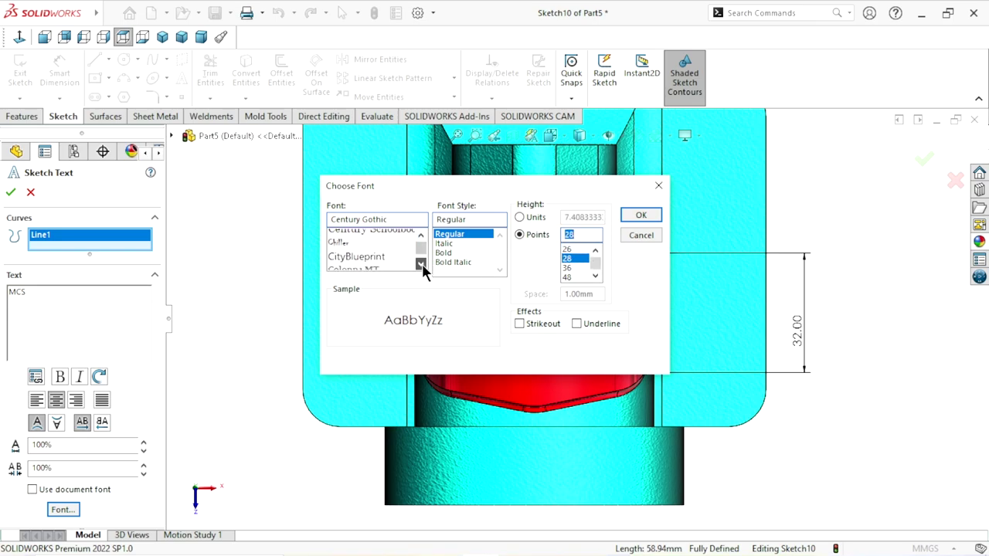
click(421, 264)
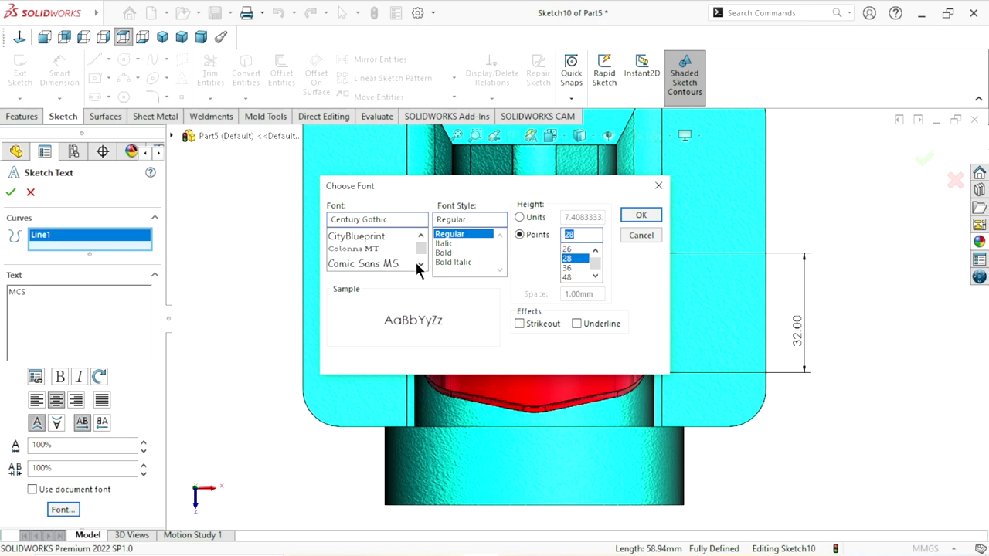
click(419, 264)
Step: Change the MCS text font to Army and apply it
click(395, 219)
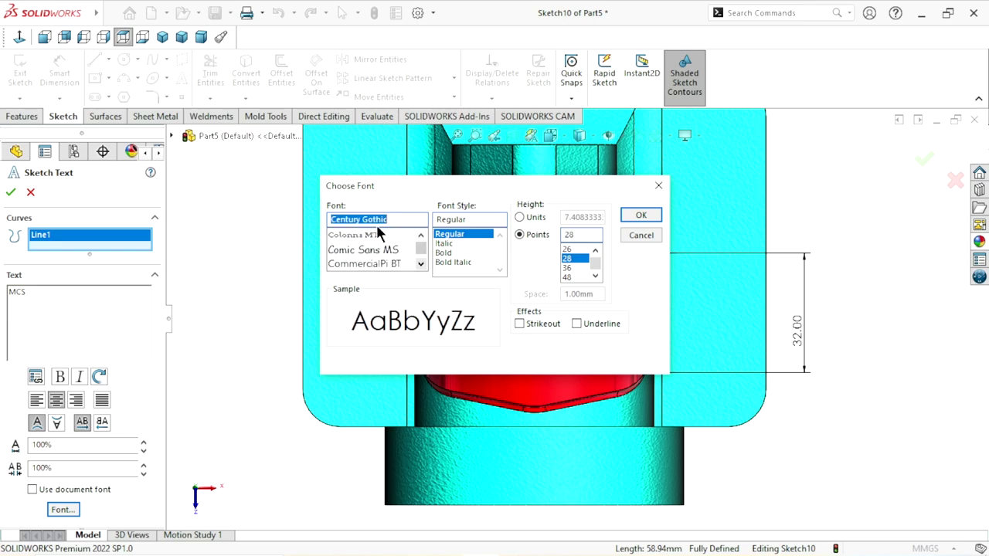
text(ar)
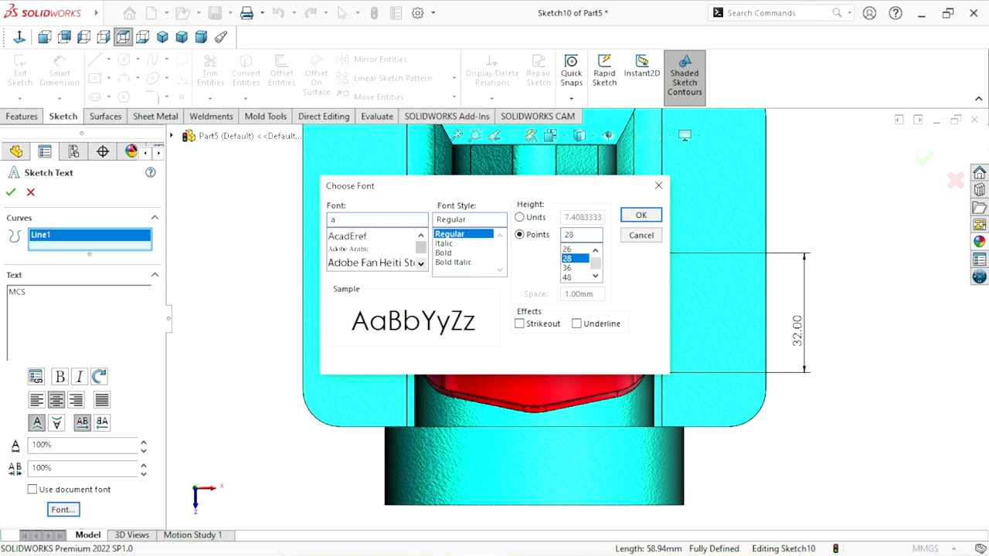
click(380, 264)
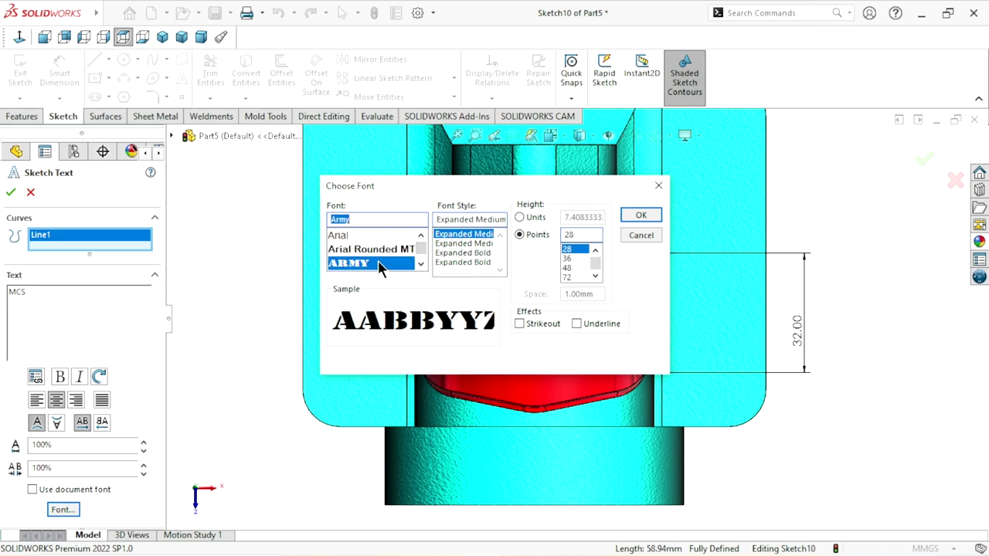
click(630, 220)
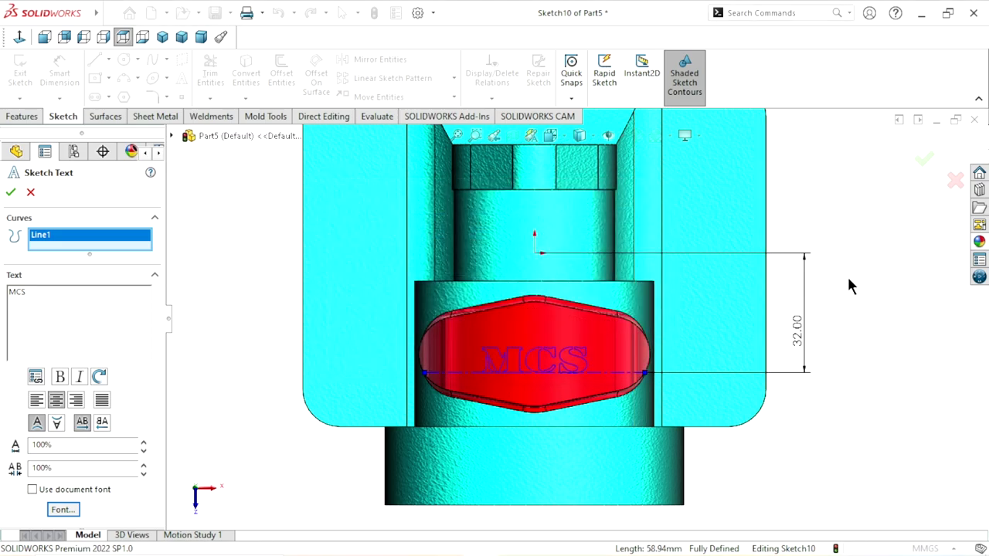
Step: Enlarge the text to 48 points, reduce it again, and commit the MCS text
click(64, 509)
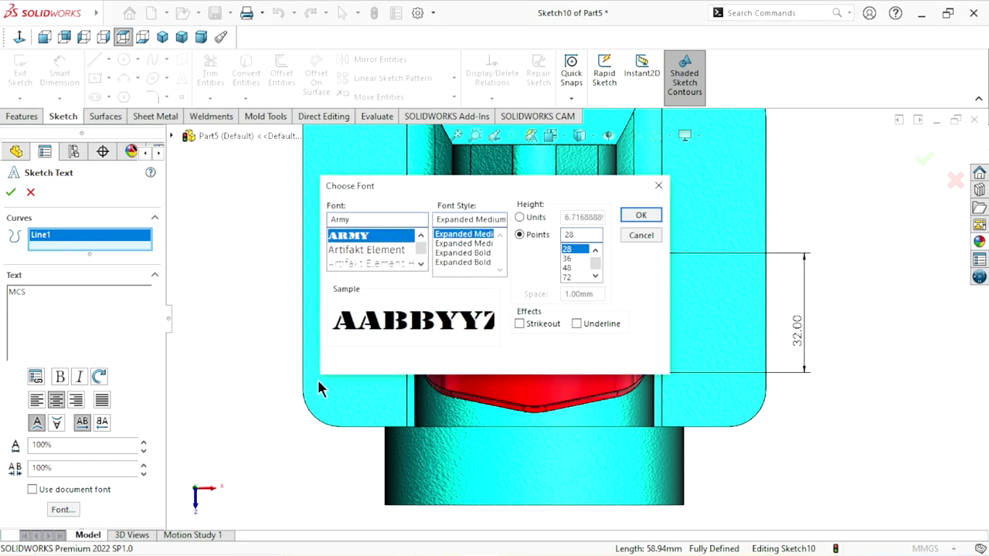
click(573, 268)
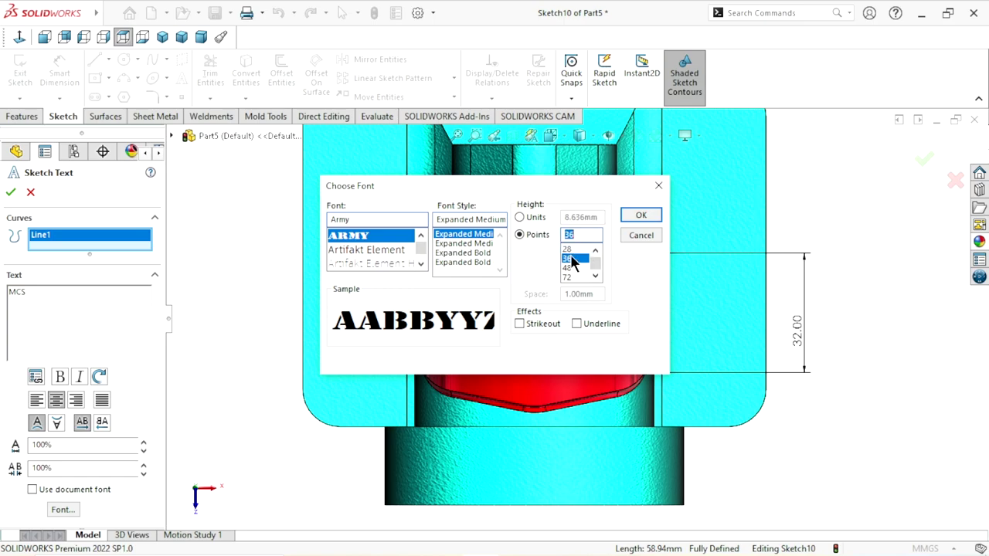
click(647, 217)
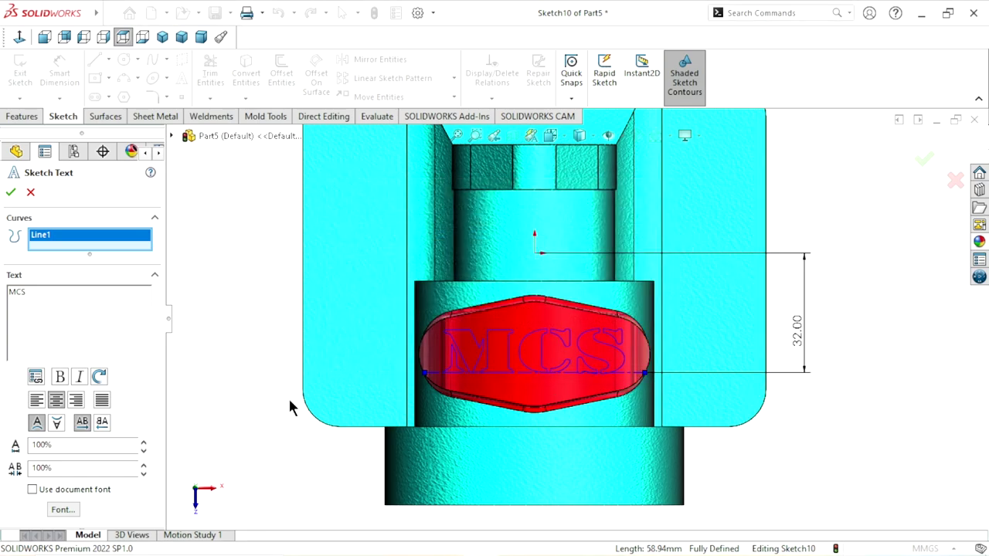
click(70, 509)
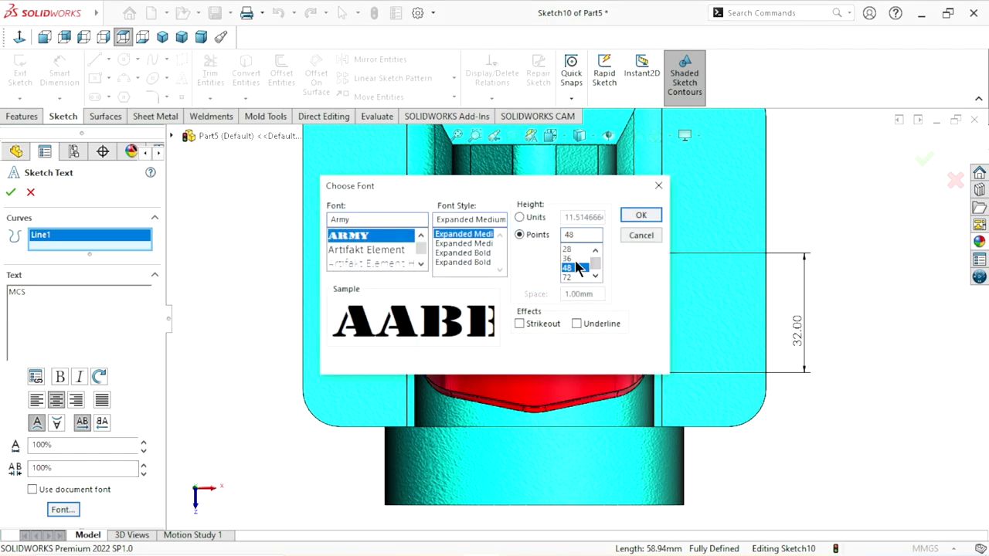
click(569, 259)
click(646, 214)
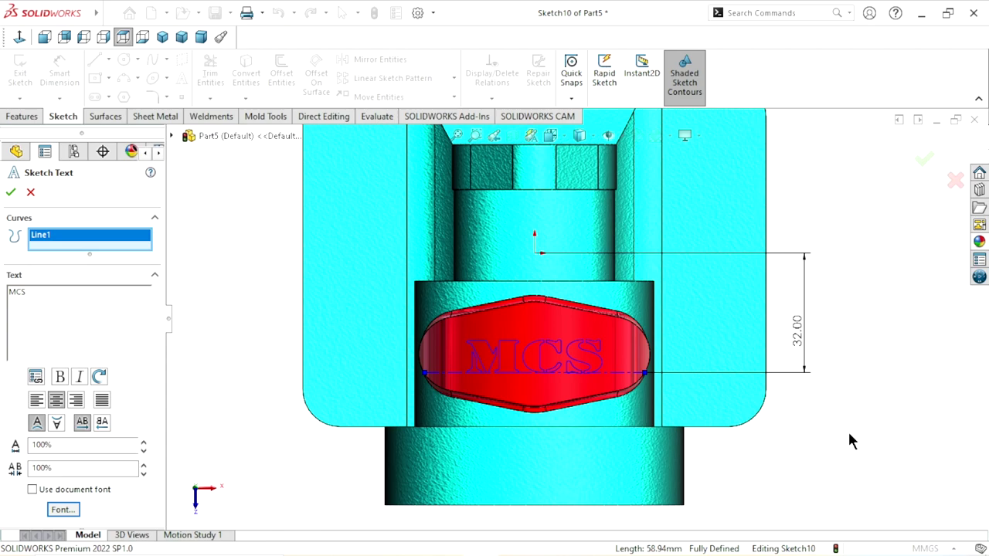
click(11, 195)
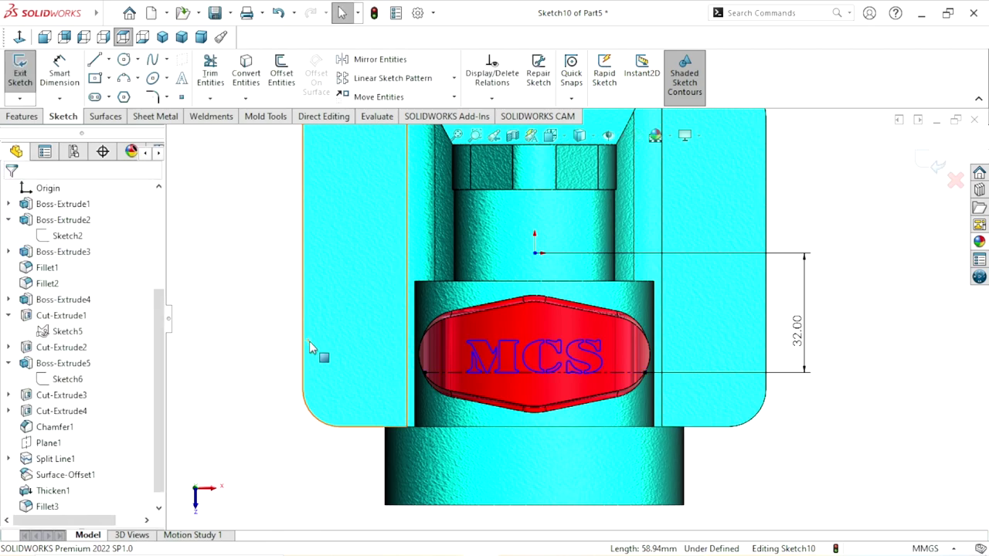
Step: Exit the text sketch and start a Wrap feature from it
click(935, 164)
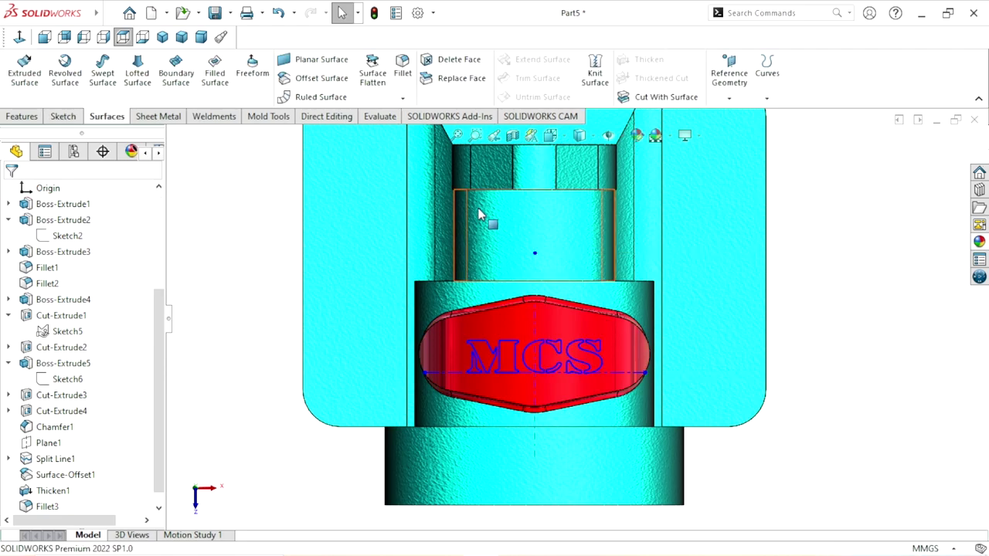
click(22, 116)
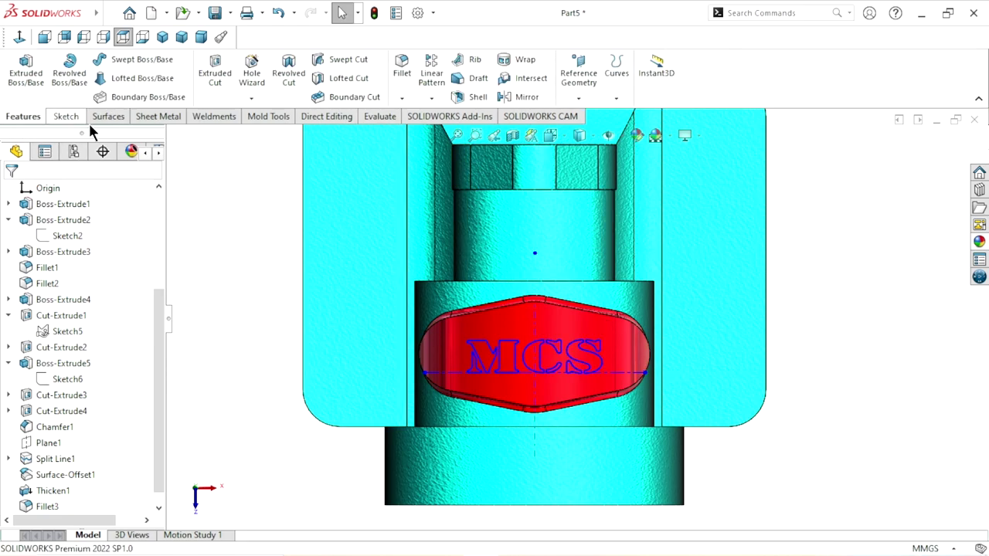
click(521, 61)
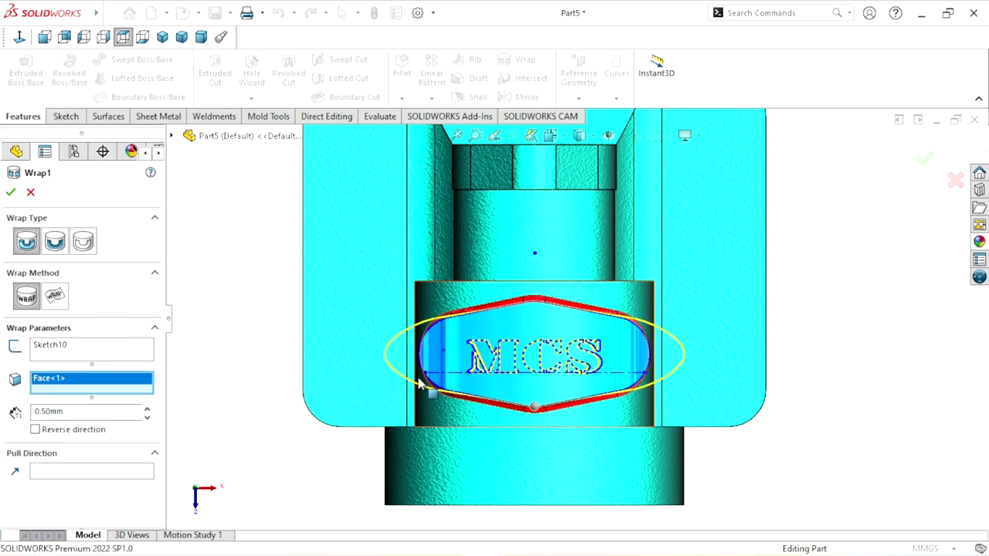
Step: Orbit so the wrapped MCS pad faces the viewer, then select Wrap1
mouse_move(420, 379)
middle_down()
mouse_move(415, 393)
mouse_move(433, 404)
middle_up()
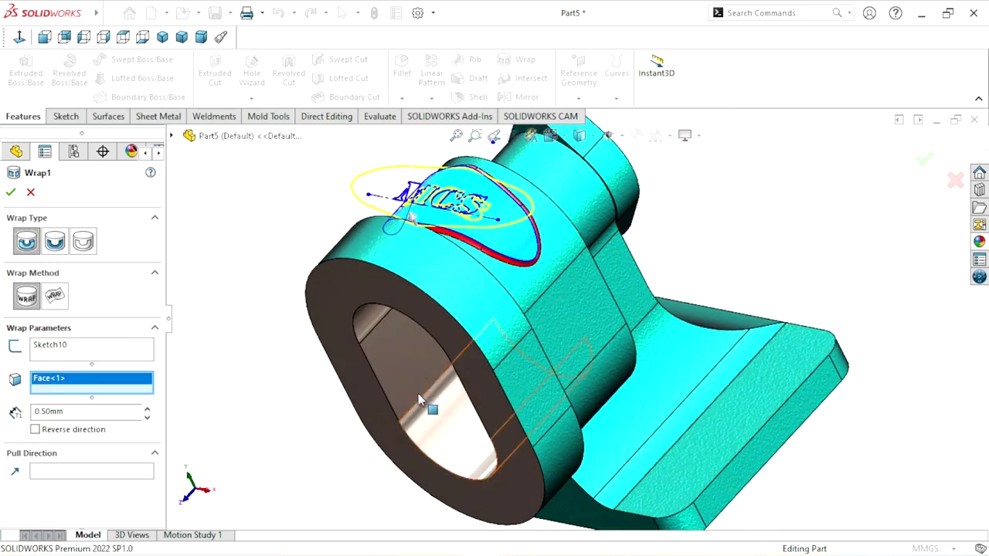
scroll(456, 232, up, 2)
scroll(494, 255, down, 3)
scroll(511, 262, down, 3)
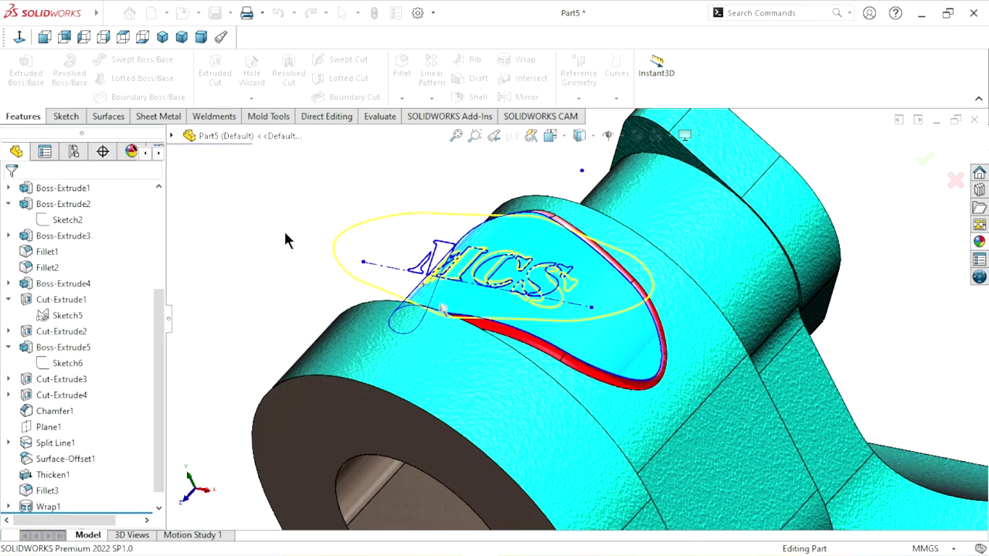
mouse_move(512, 316)
middle_down()
mouse_move(296, 268)
mouse_move(456, 311)
middle_up()
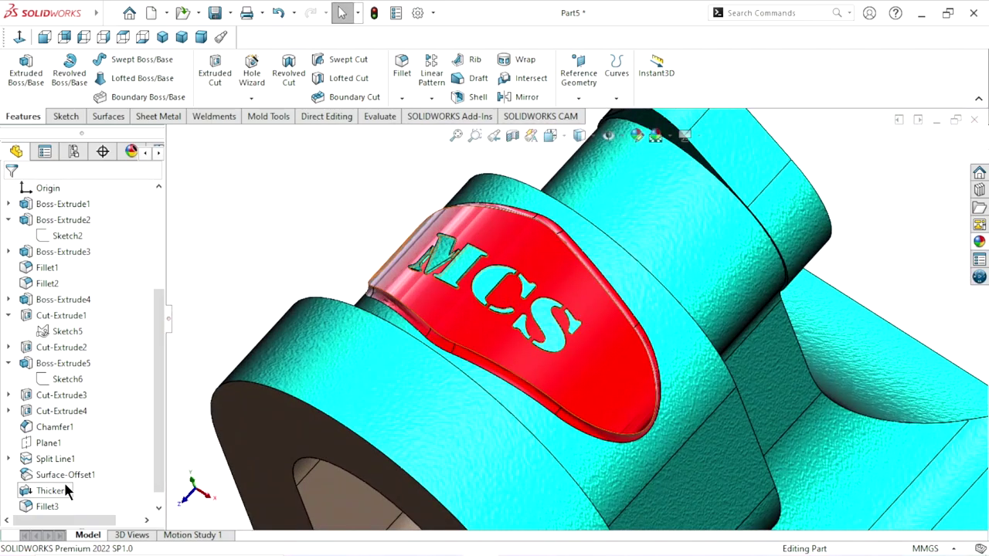
drag(159, 397, 141, 463)
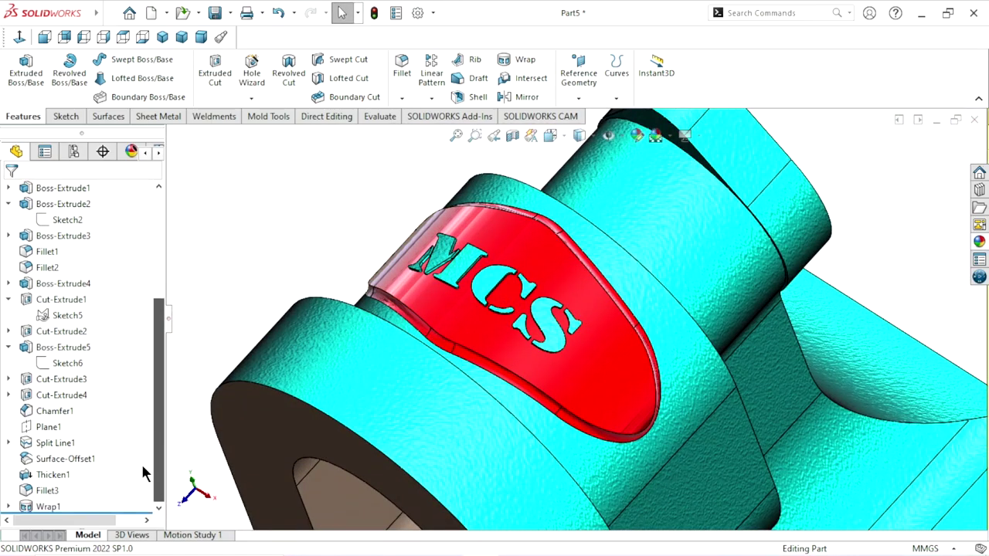
click(44, 508)
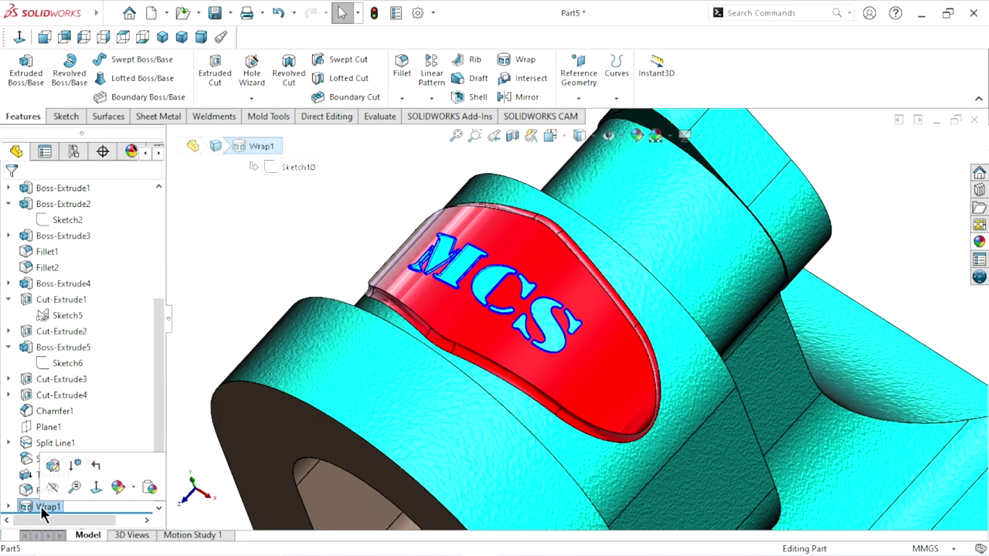
Step: Change the wrapped MCS lettering's colour to white and confirm
click(638, 139)
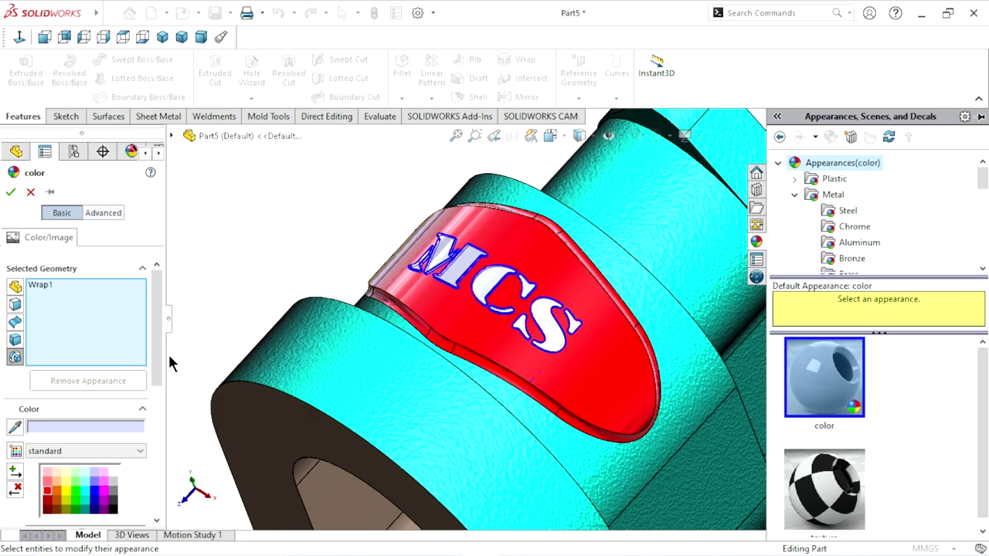
click(113, 472)
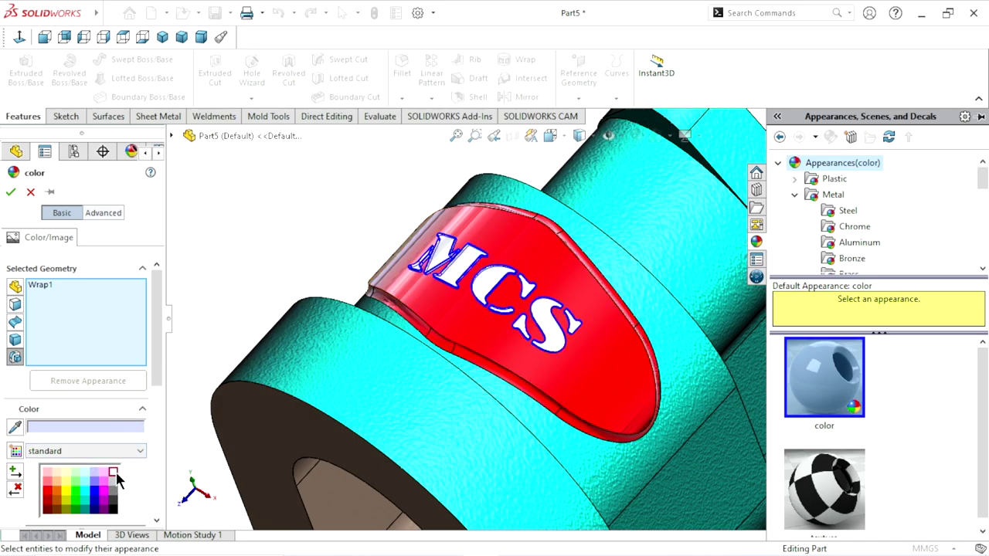
click(11, 193)
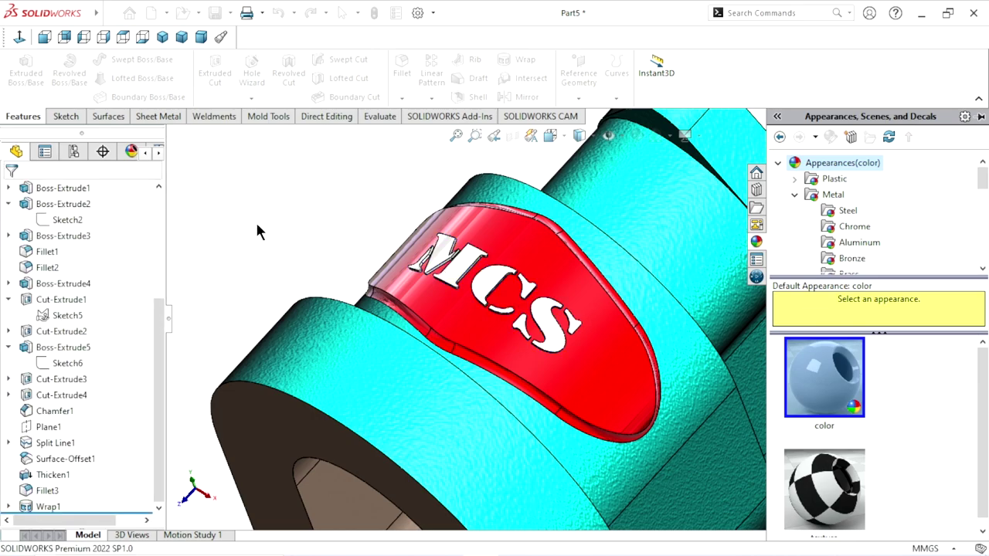
Step: Zoom and orbit the bracket until the hole end faces forward
scroll(523, 349, up, 3)
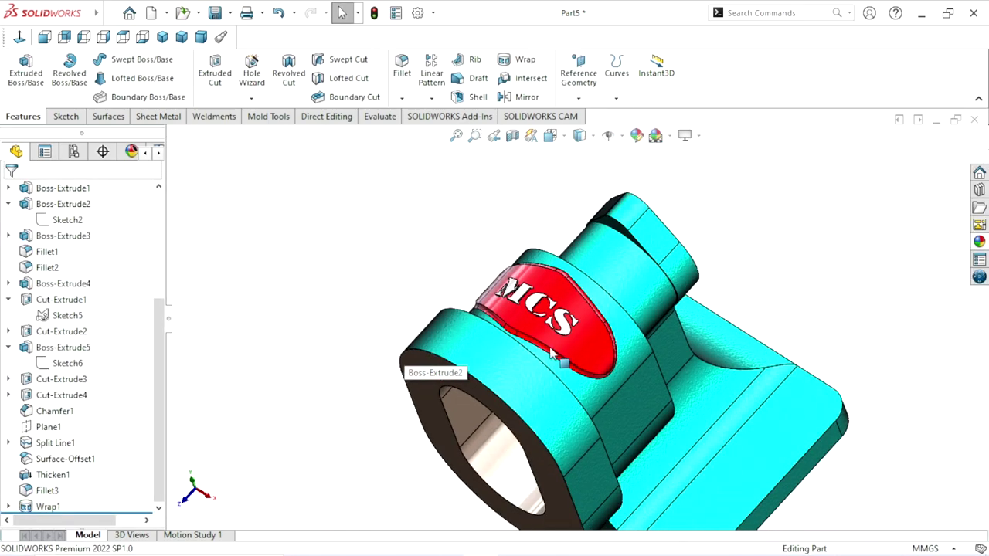
scroll(563, 349, down, 2)
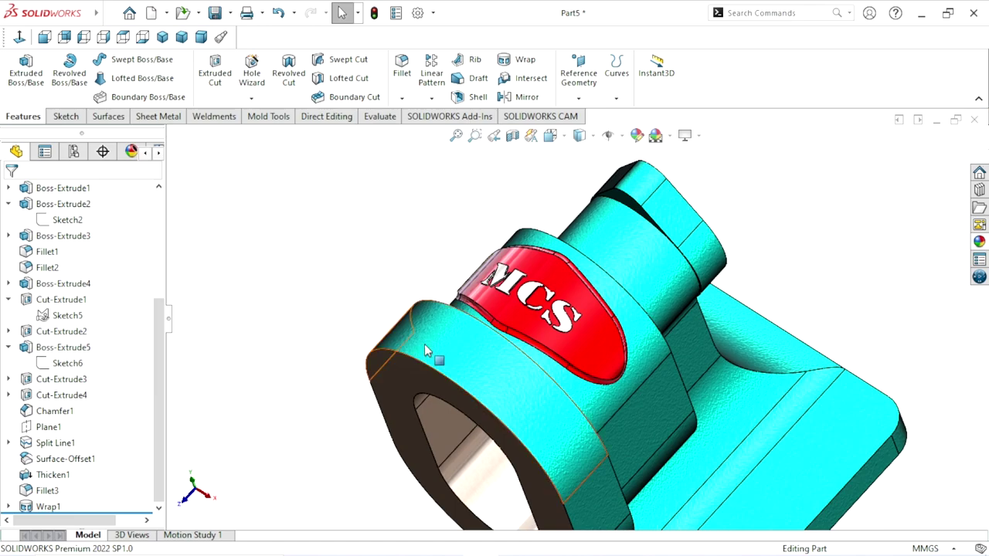
scroll(425, 351, up, 1)
scroll(594, 402, up, 1)
scroll(635, 397, up, 1)
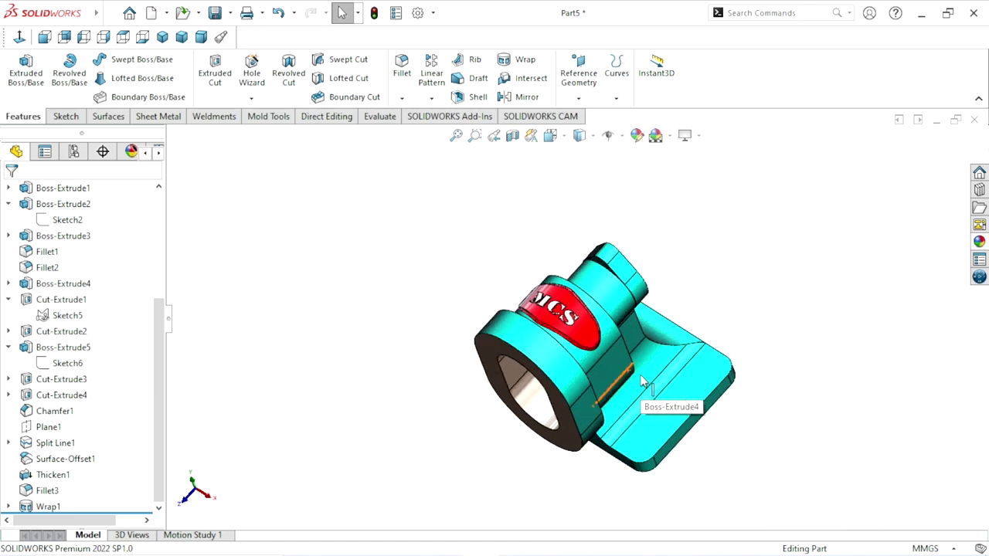
key(ctrl+Left)
key(ctrl+Up)
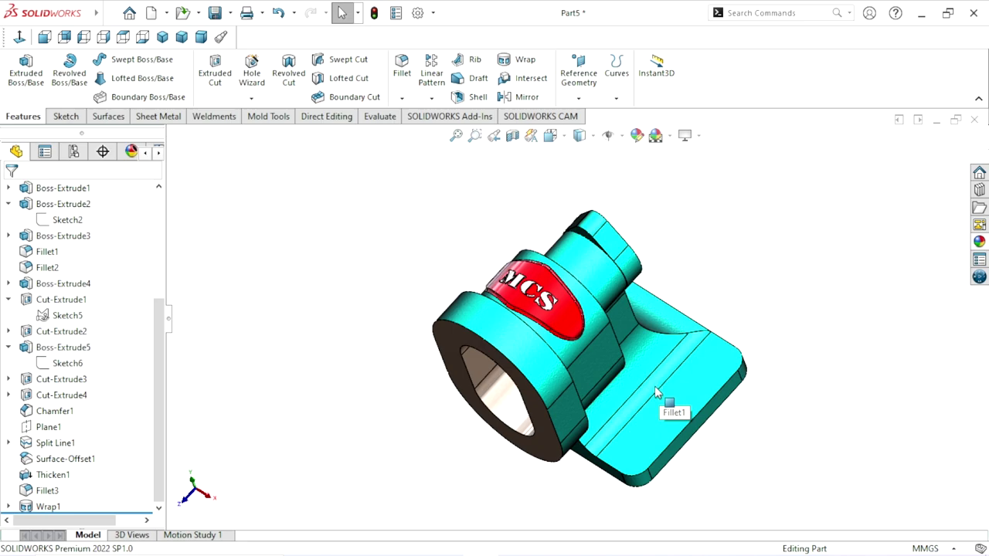
scroll(595, 324, down, 2)
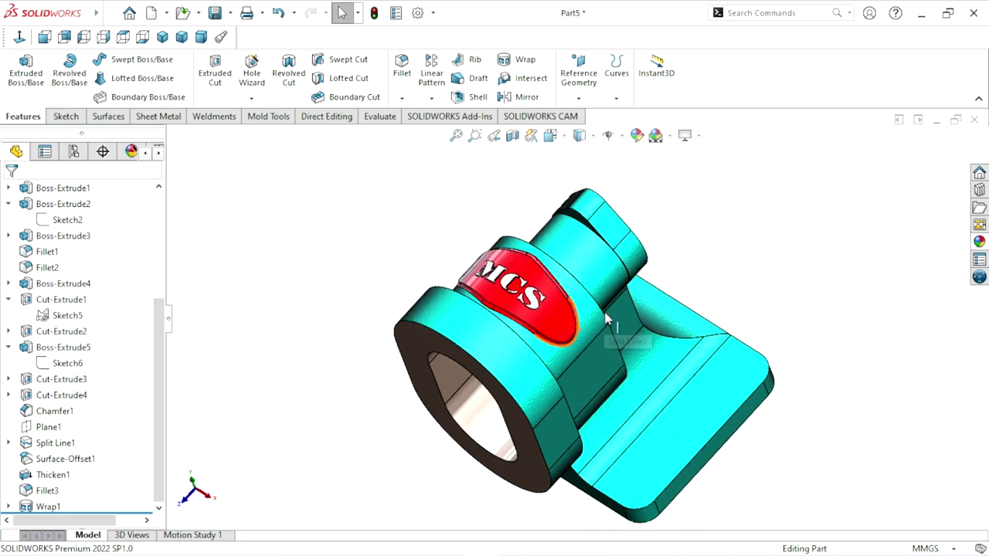
mouse_move(580, 332)
middle_down()
mouse_move(585, 395)
mouse_move(595, 351)
middle_up()
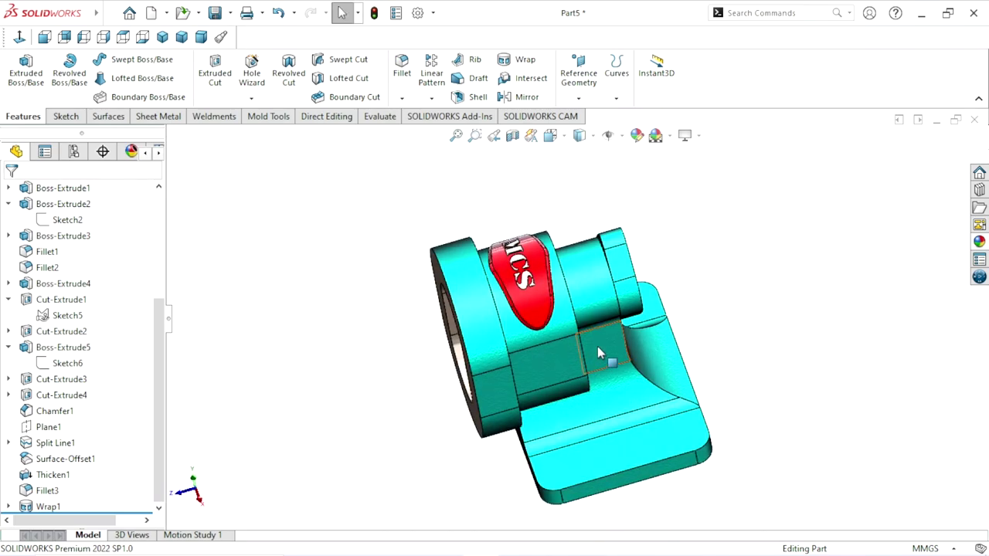
scroll(593, 355, up, 2)
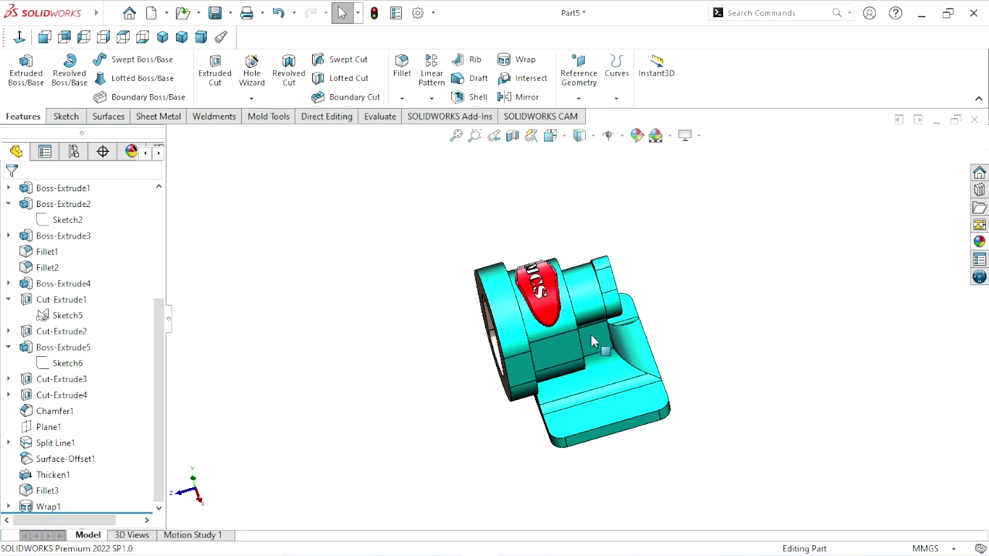
scroll(595, 317, down, 3)
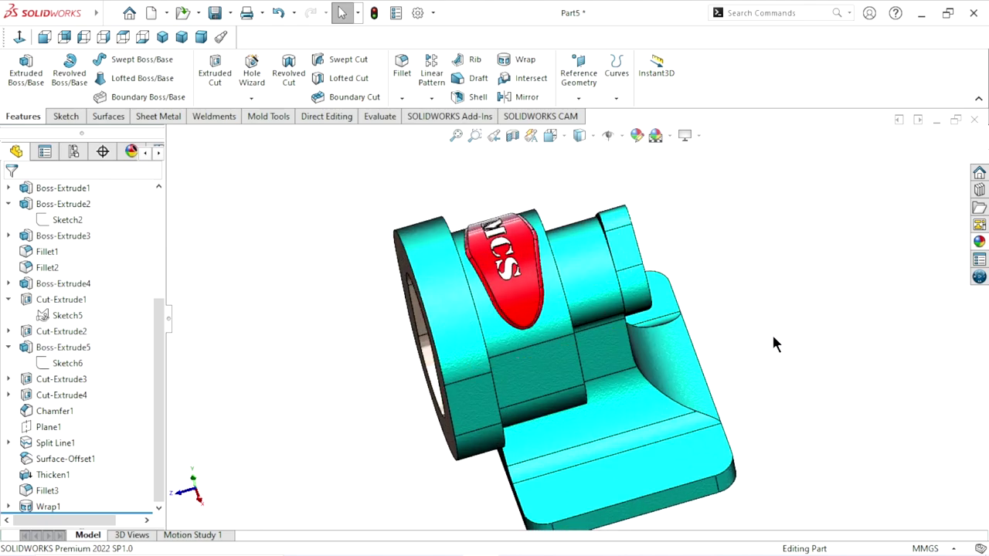
middle_drag(681, 378, 648, 387)
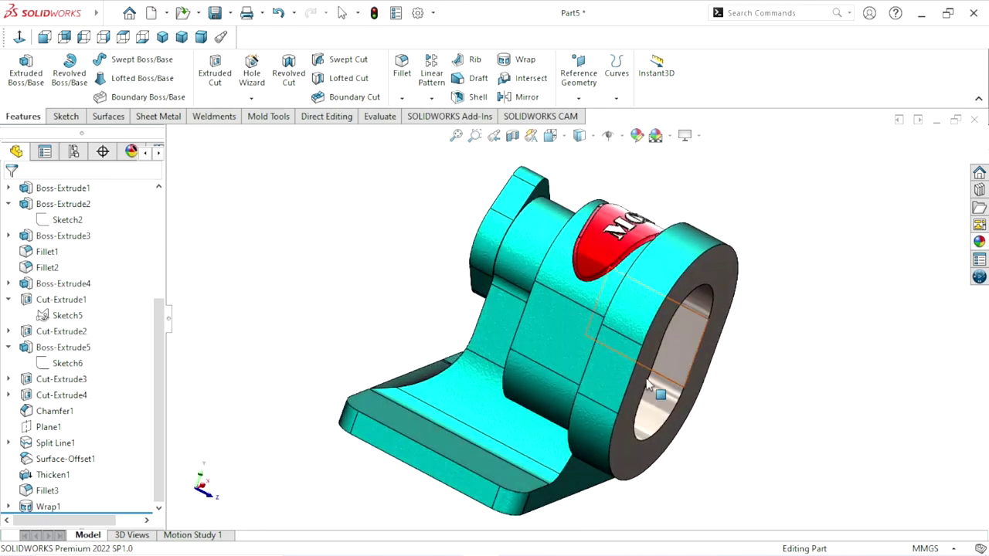
scroll(649, 386, up, 1)
scroll(541, 356, down, 3)
Step: Sketch on the boss's side face, viewed normal, with a horizontal centerline across it
click(535, 311)
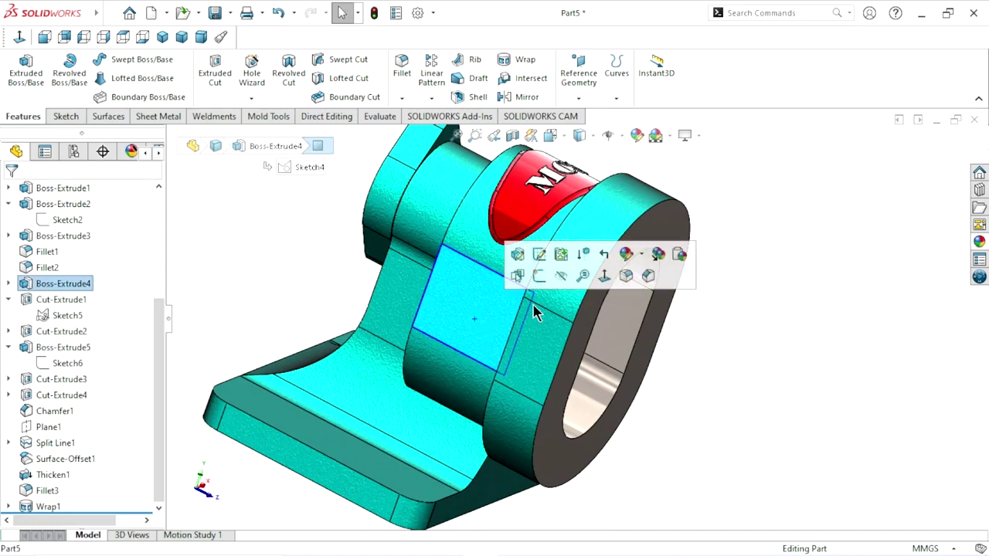
click(540, 275)
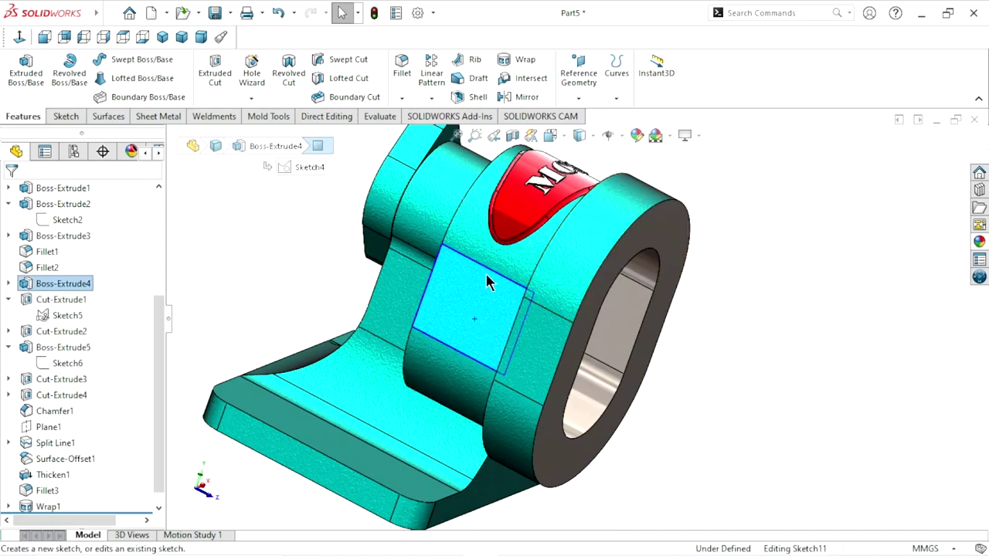
click(21, 39)
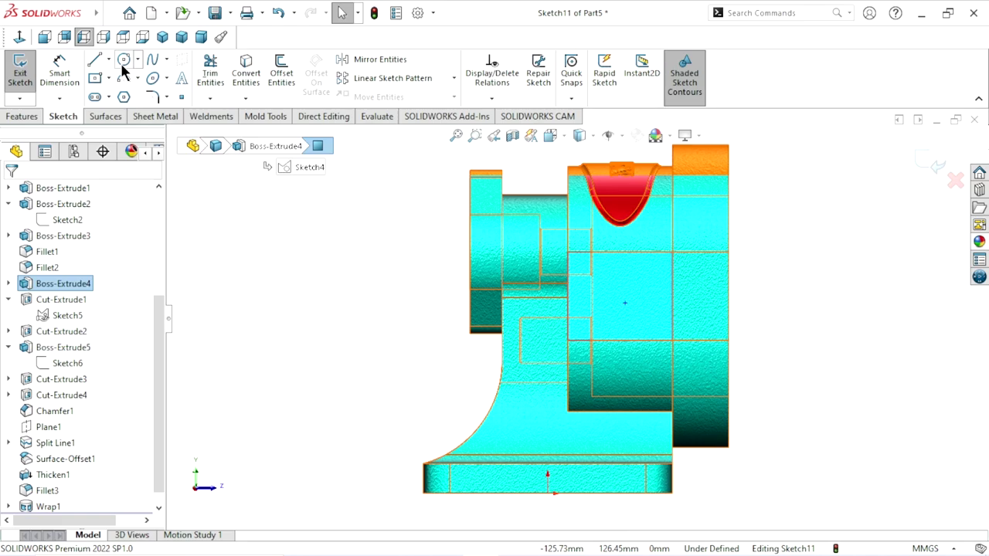
click(122, 61)
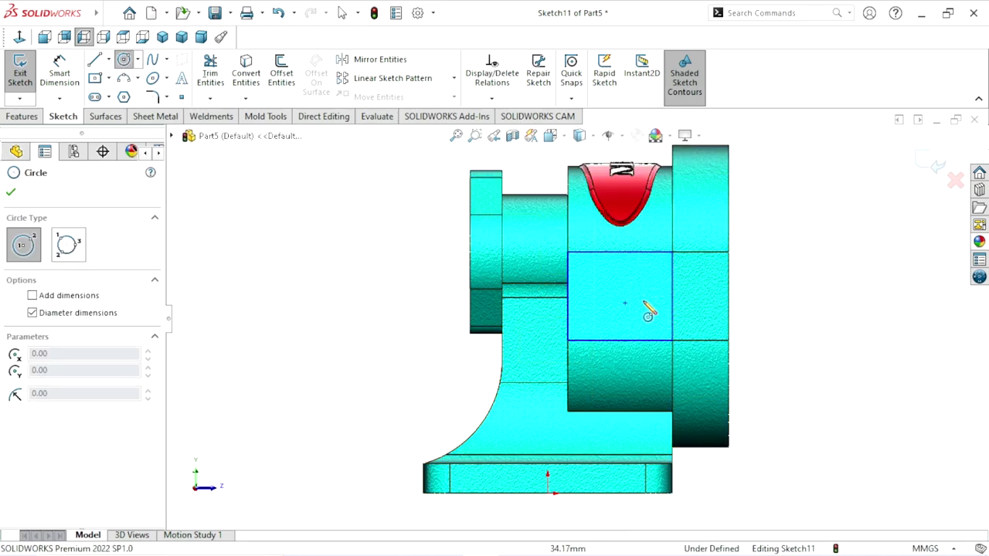
click(108, 58)
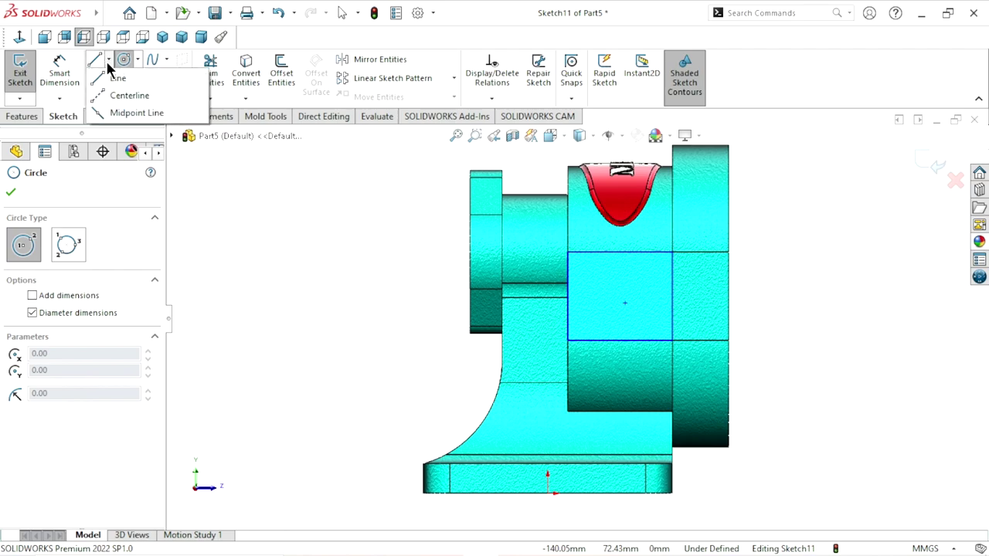
click(108, 94)
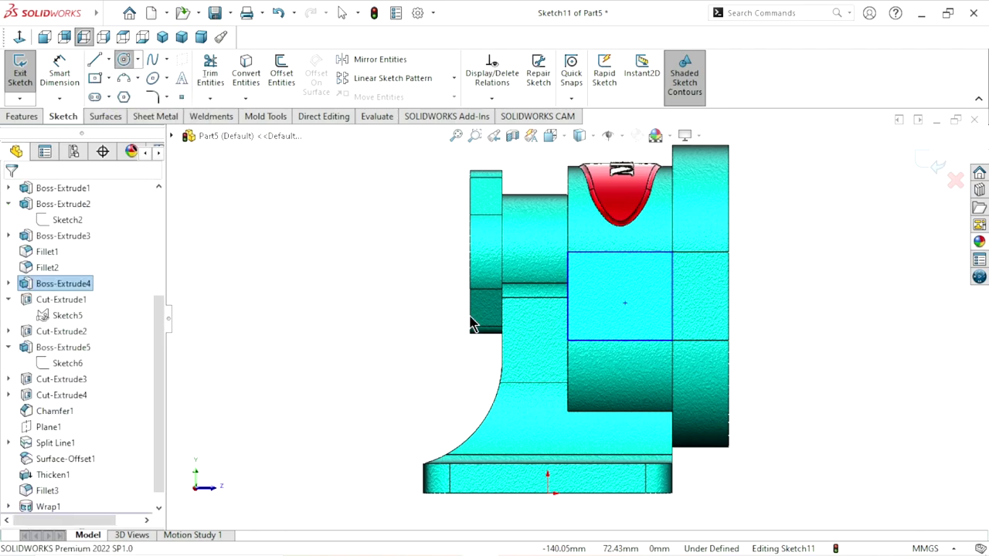
click(568, 297)
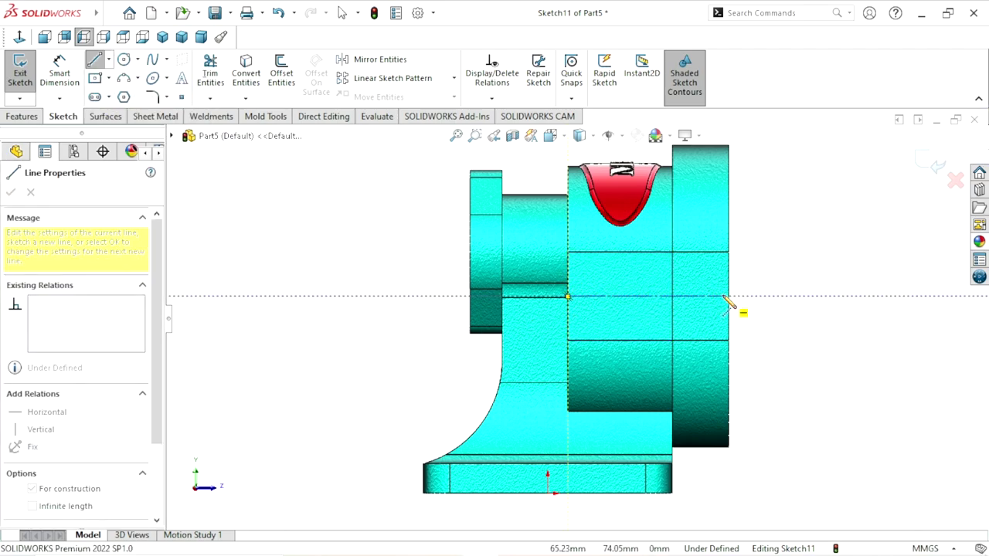
click(729, 296)
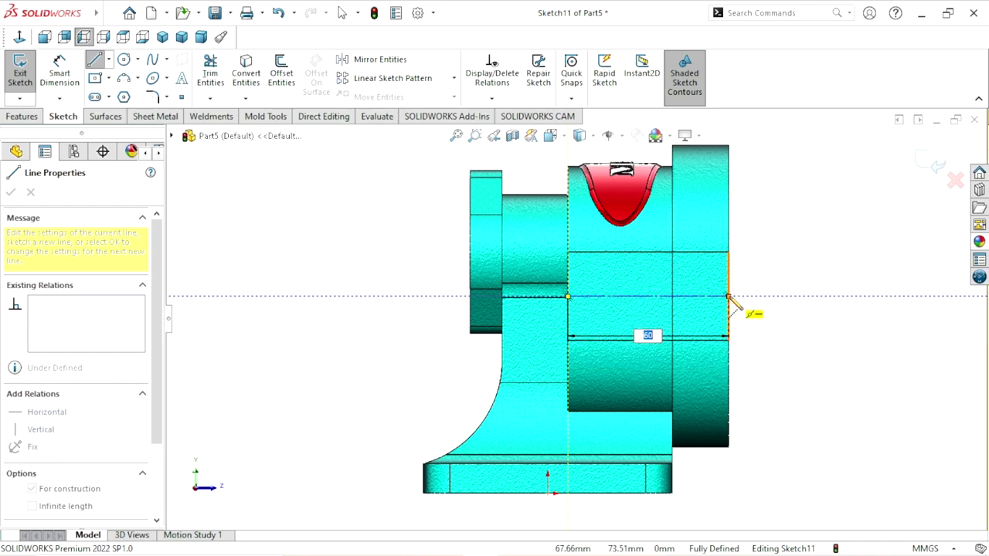
right_click(776, 263)
click(778, 264)
key(f)
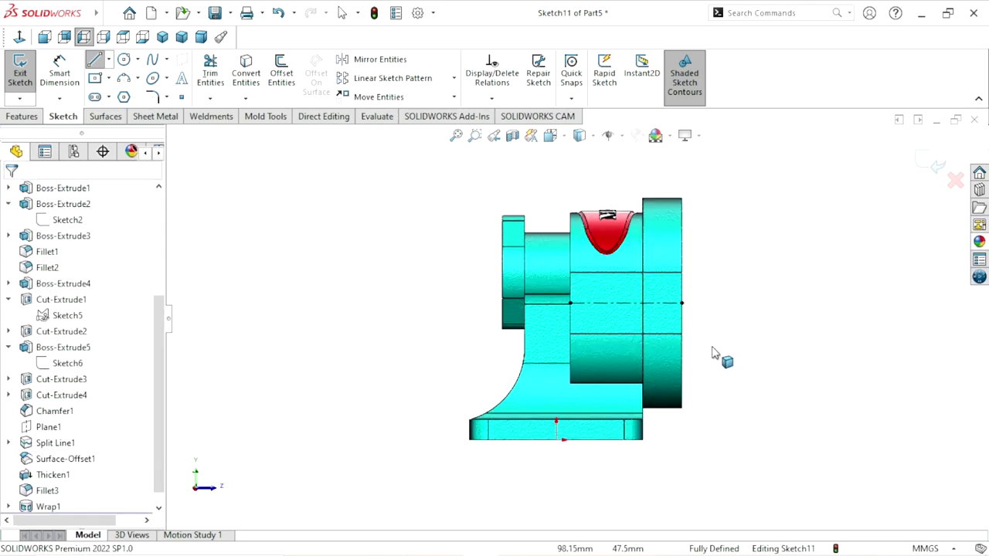
scroll(680, 310, down, 2)
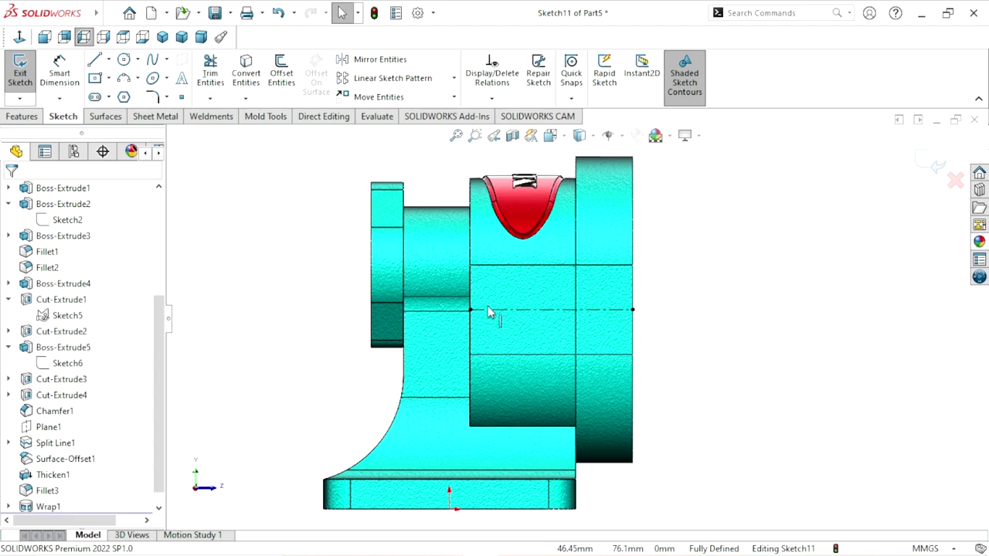
Step: Draw a circle centred on the centerline and dimension its diameter
click(121, 61)
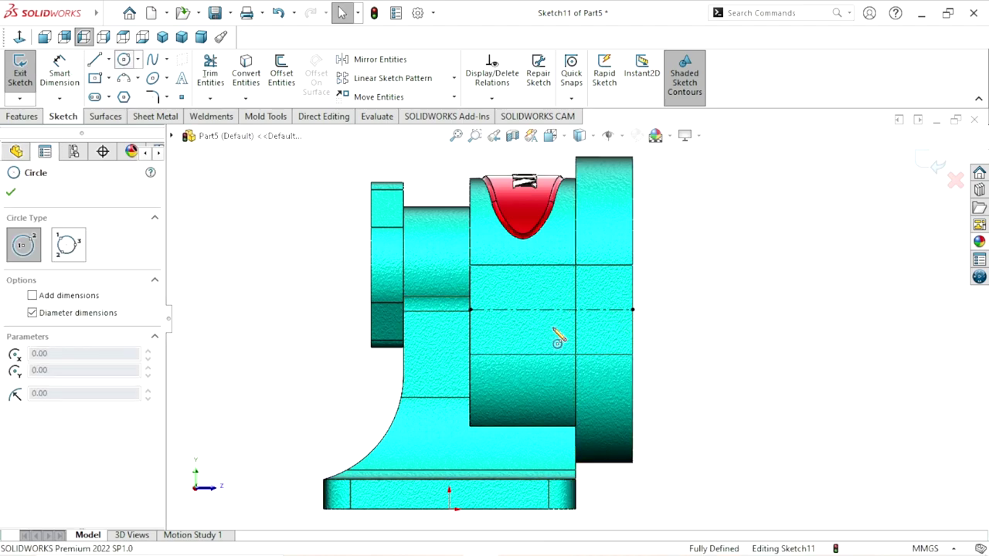
click(539, 309)
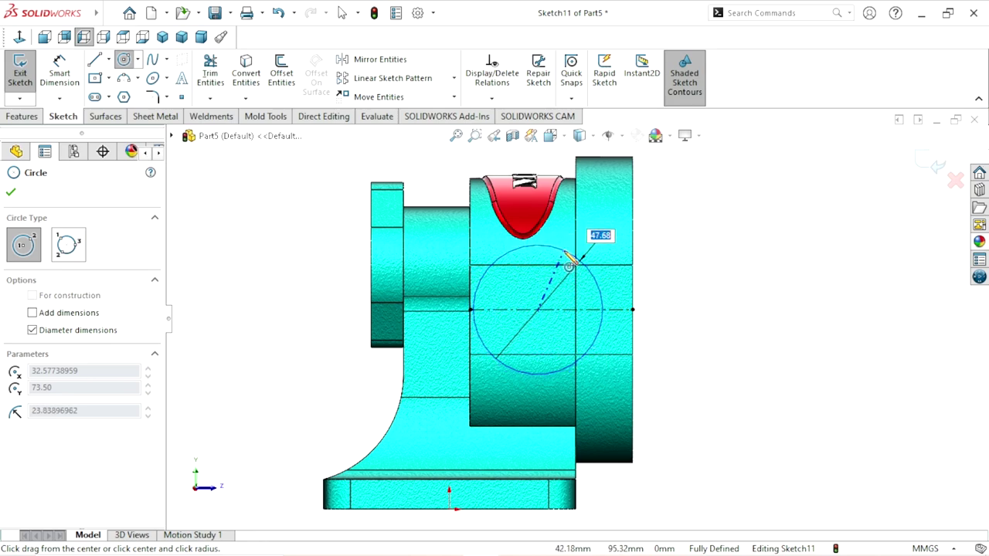
click(569, 263)
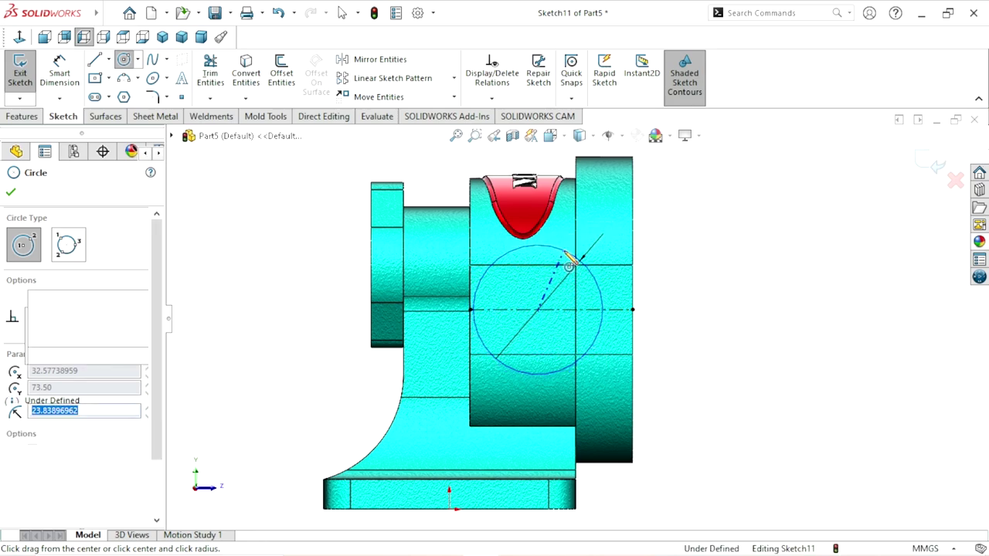
click(11, 193)
click(59, 71)
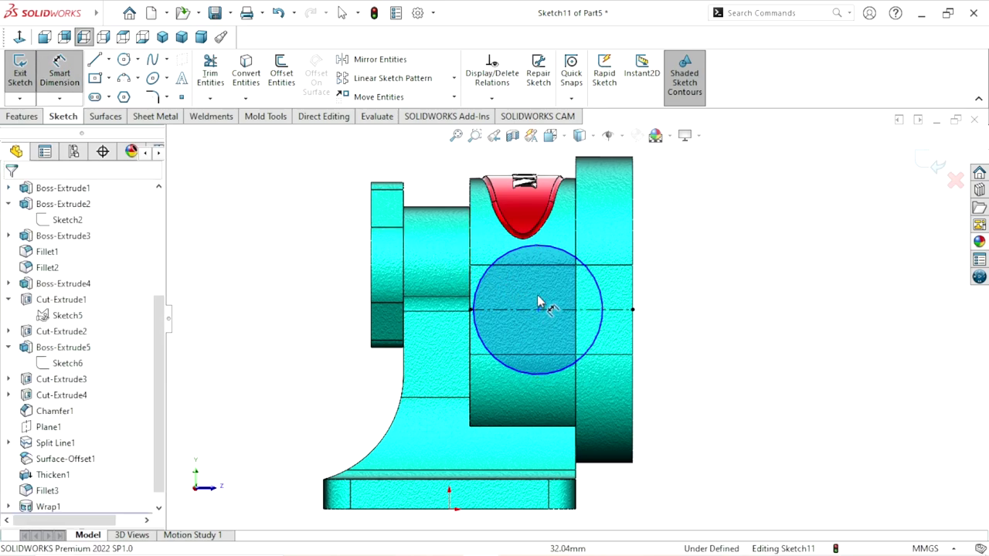
click(603, 300)
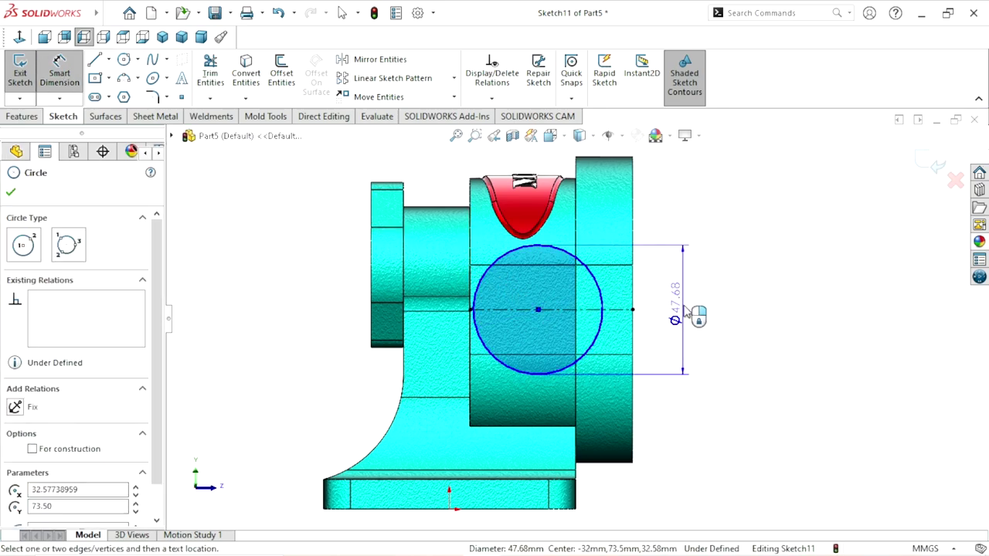
click(688, 313)
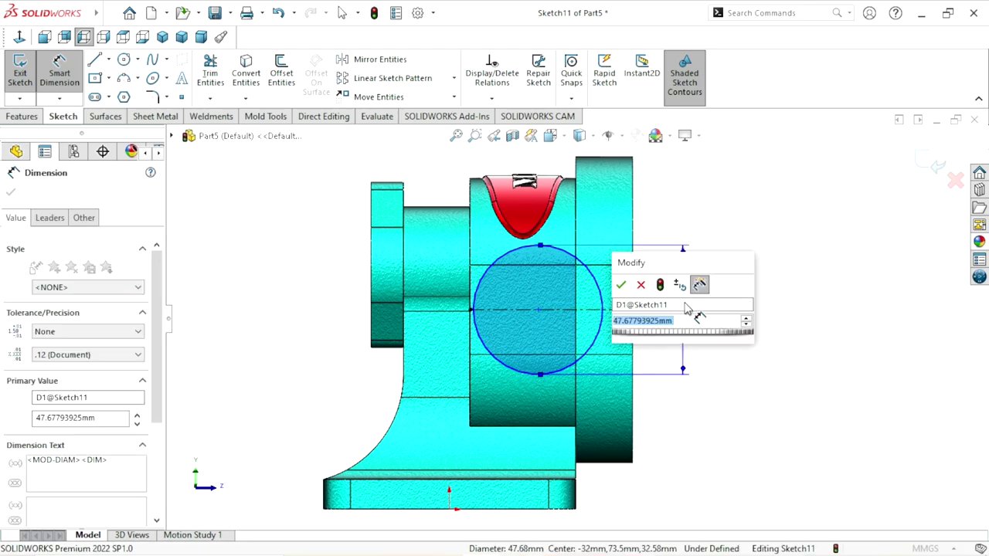
click(621, 285)
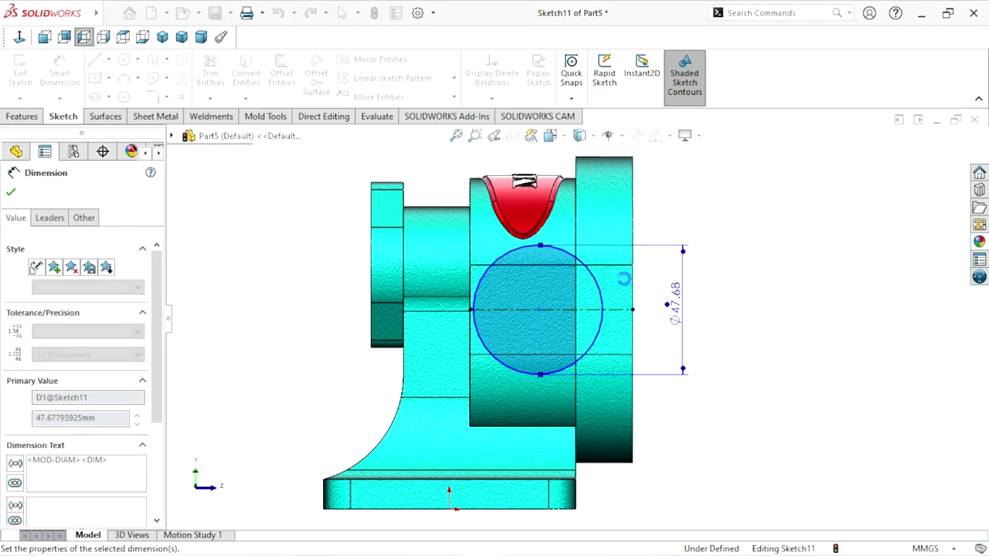
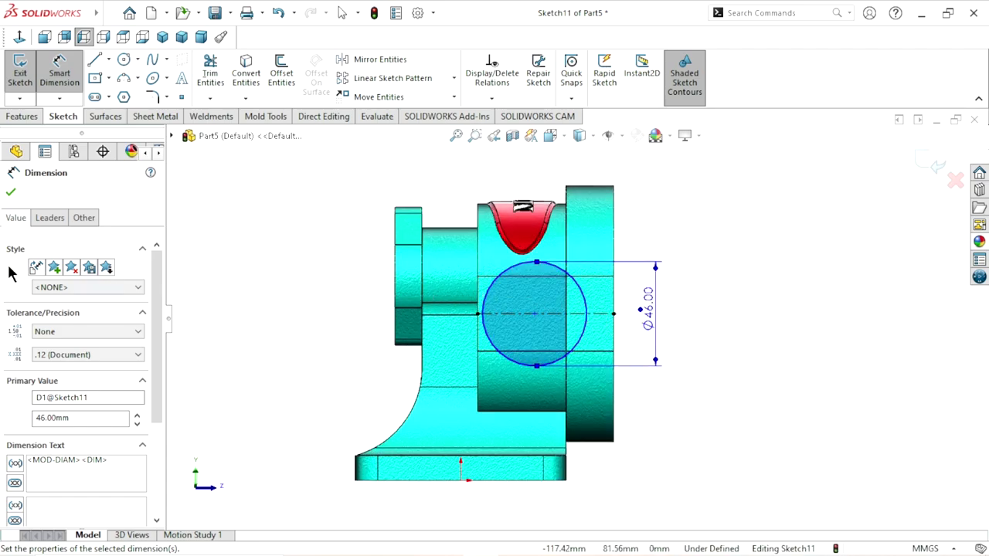
Step: Dimension the Ø46 circle's centre 25.5 mm from the right vertical edge
click(534, 314)
click(615, 246)
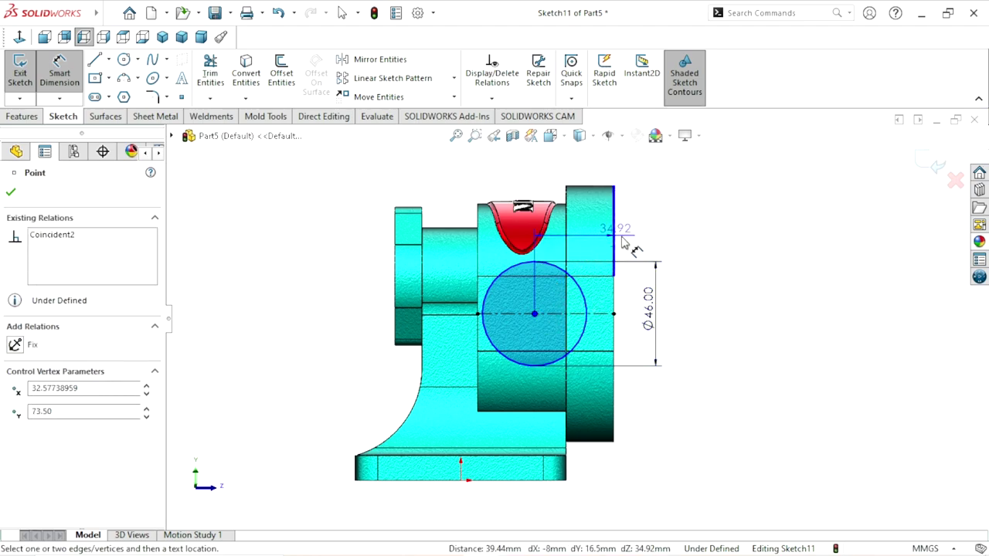
click(668, 245)
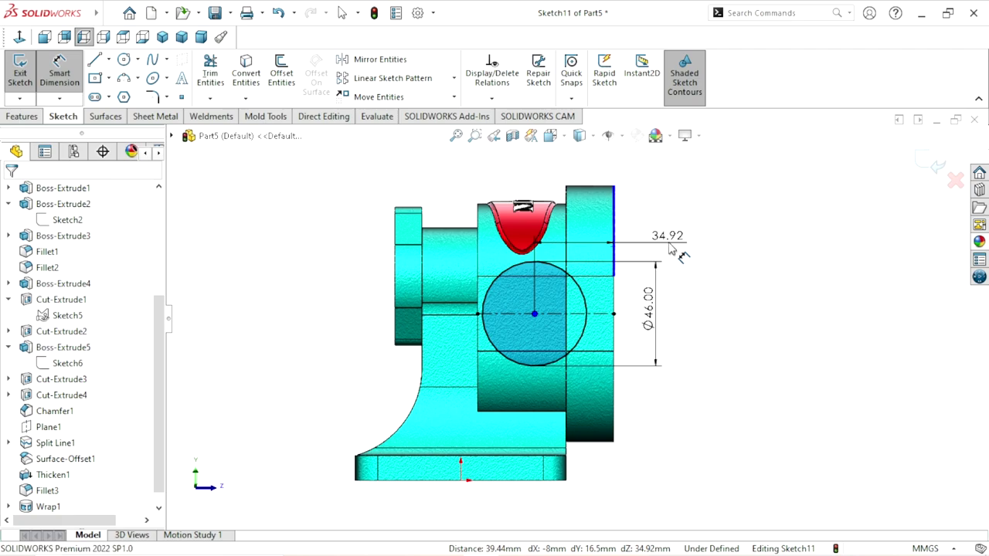
text(25.)
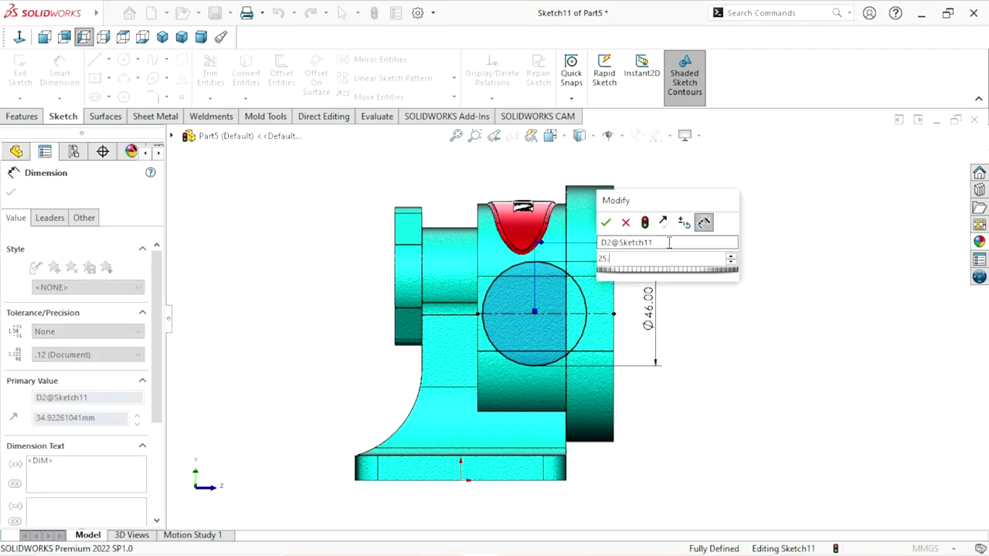
text(5)
click(606, 222)
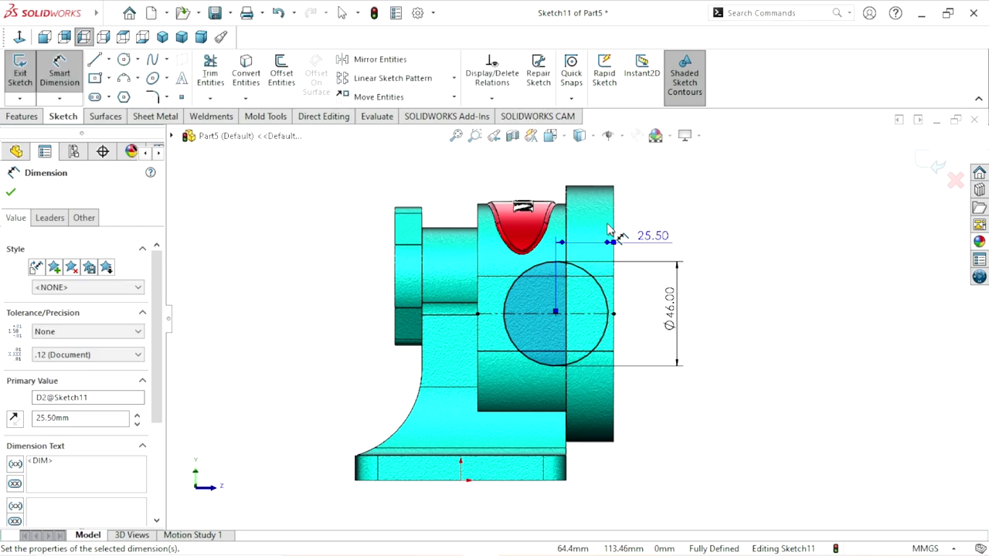
click(11, 193)
key(Escape)
scroll(442, 363, up, 2)
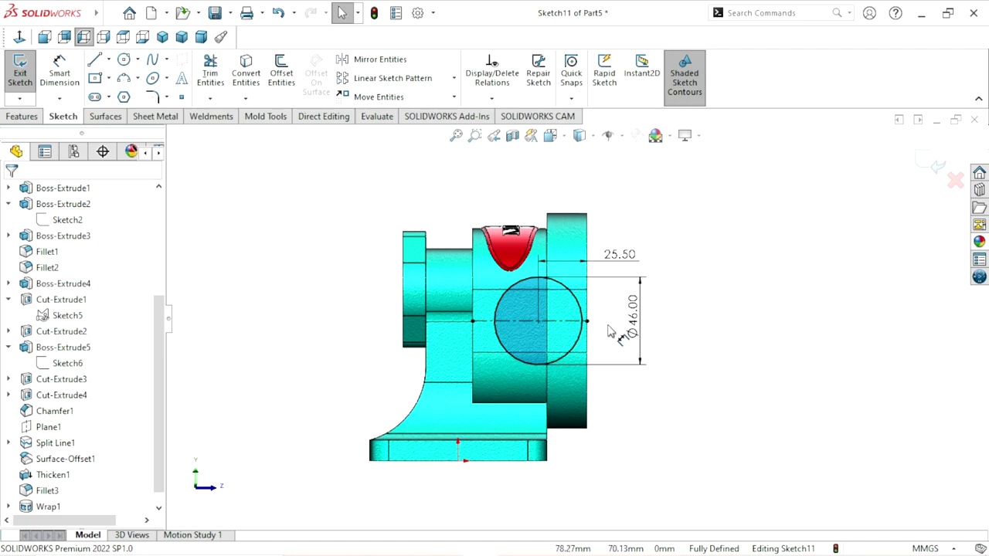
click(17, 120)
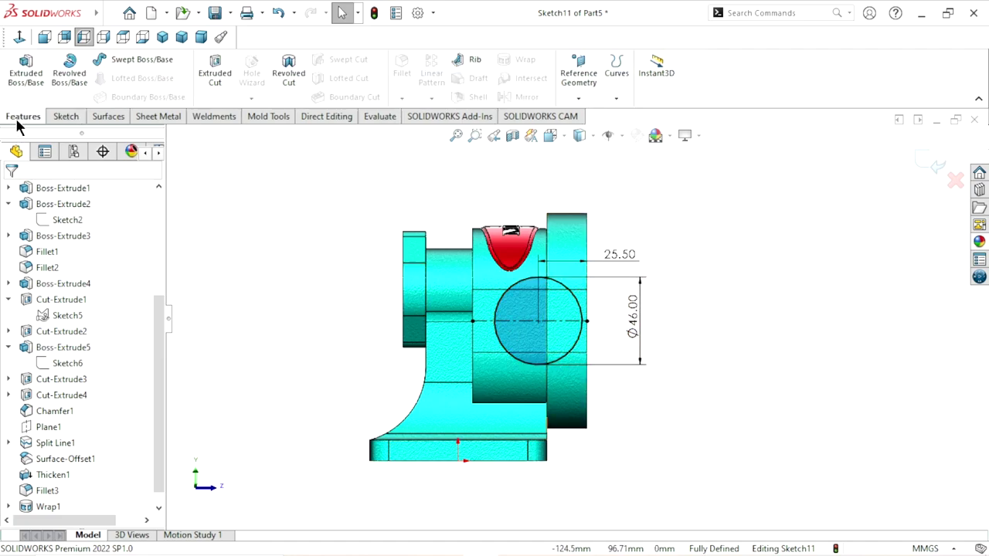
Step: Extrude the Ø46 circle as an 18 mm blind boss and orbit to view it
click(23, 78)
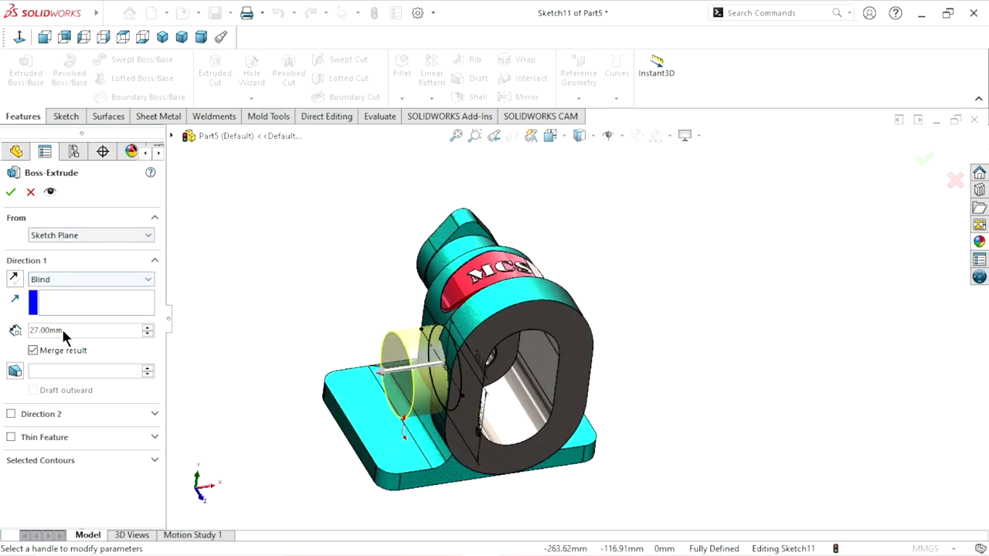
drag(64, 331, 3, 330)
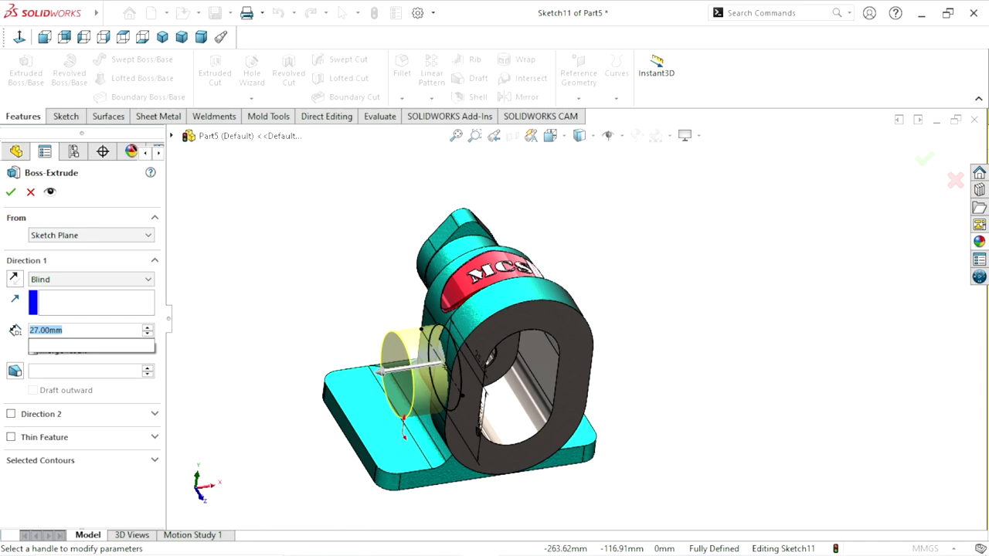
text(18)
key(Return)
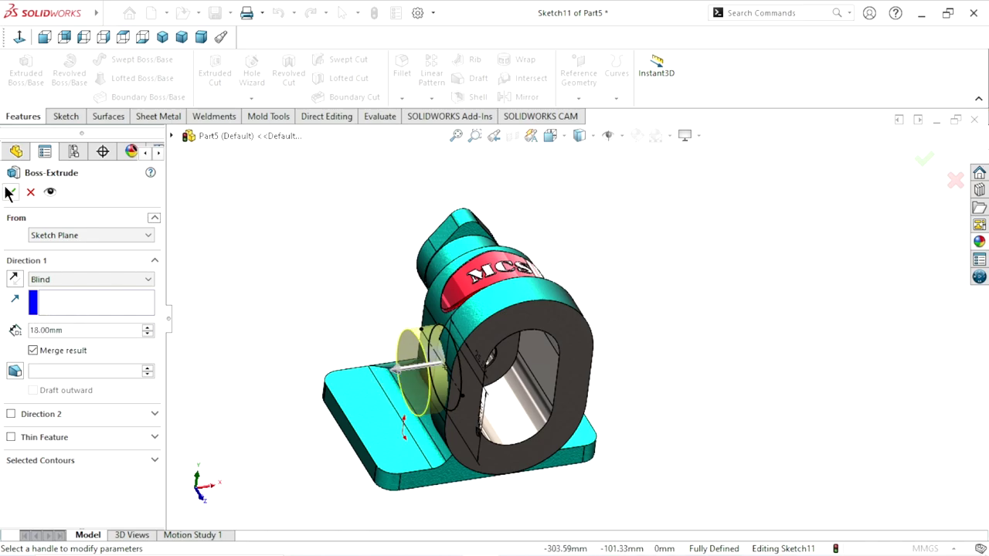
click(10, 192)
key(Return)
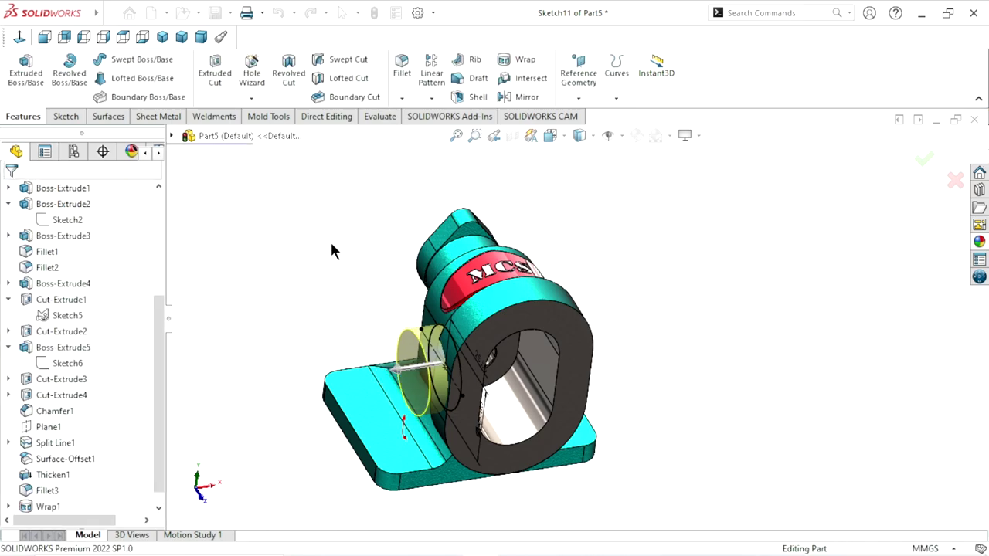
mouse_move(330, 242)
middle_down()
mouse_move(504, 357)
mouse_move(498, 295)
mouse_move(773, 317)
middle_up()
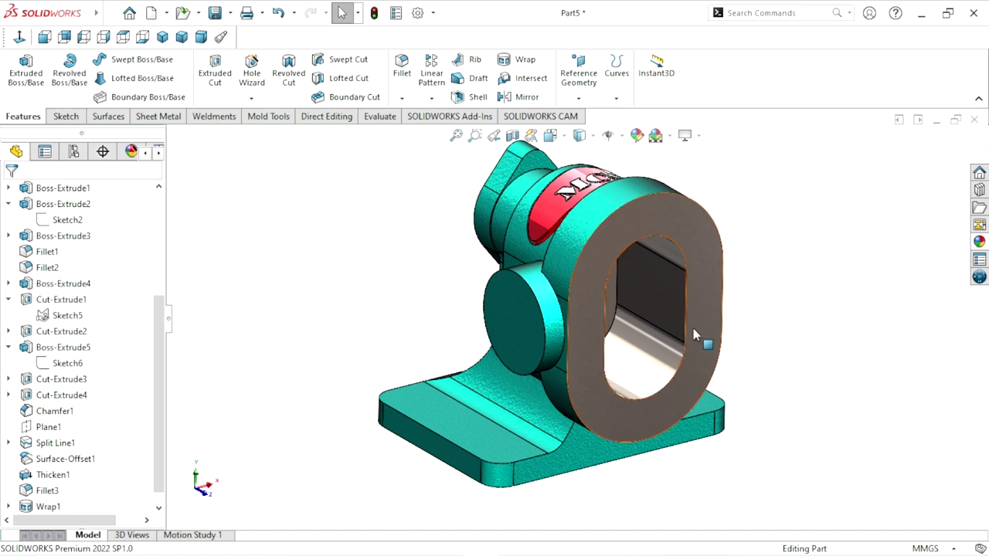
Step: Start a sketch on the boss end face and draw a circle at its centre
click(556, 331)
click(594, 306)
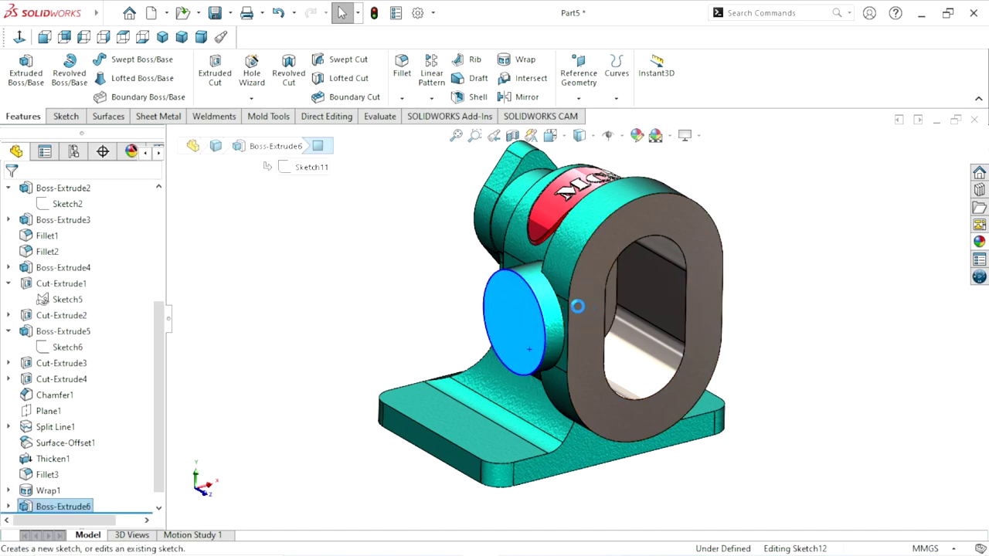
click(19, 37)
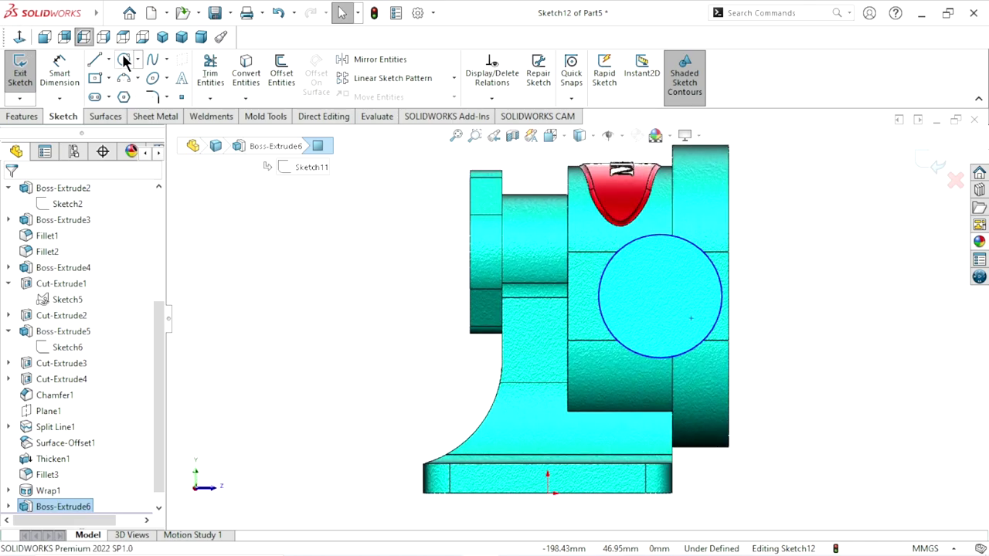
click(122, 55)
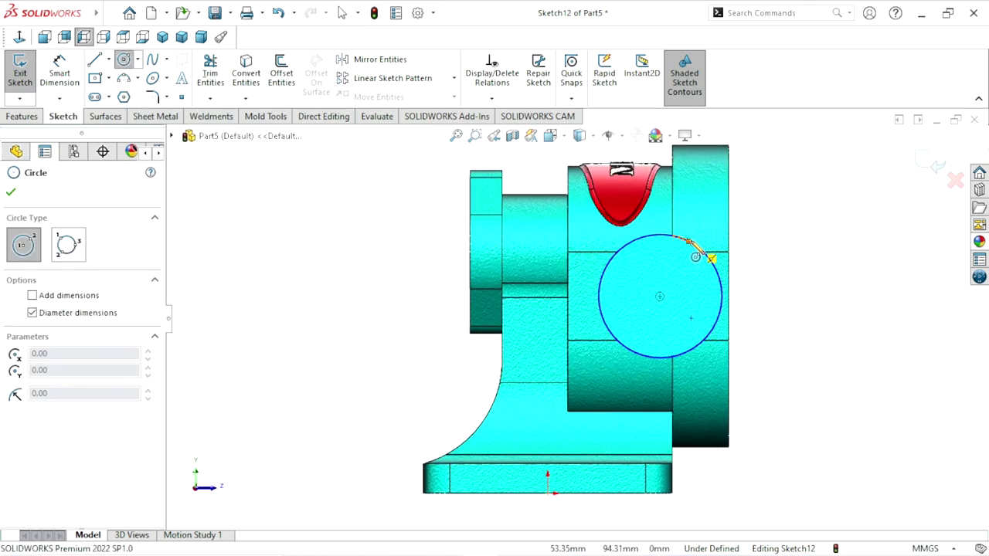
click(660, 297)
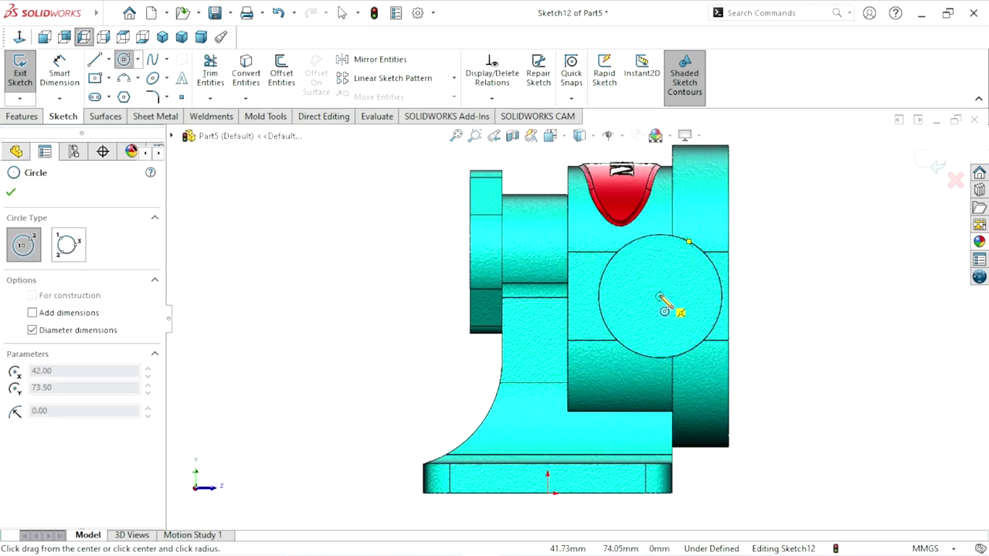
click(692, 274)
Step: Dimension the new circle's diameter to 30 mm
click(60, 75)
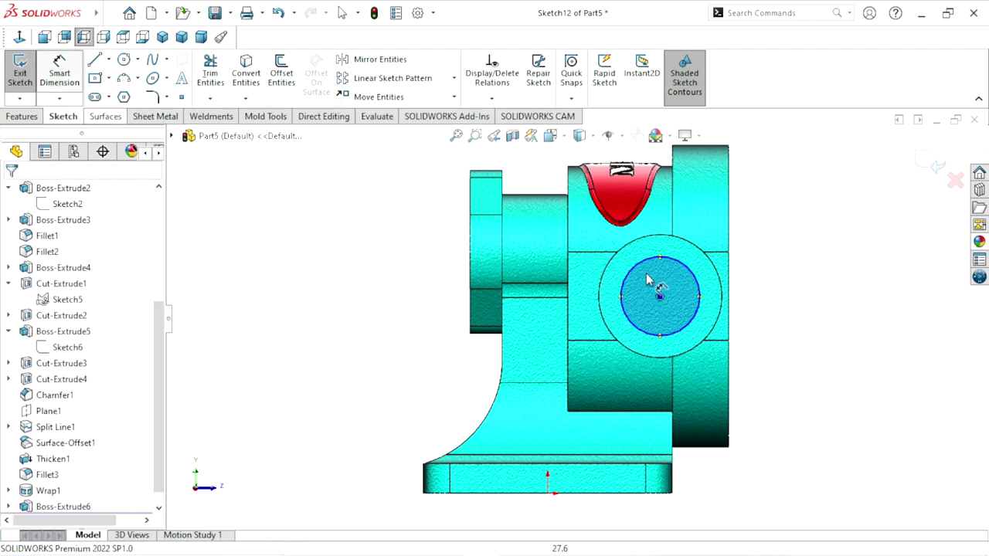
click(701, 293)
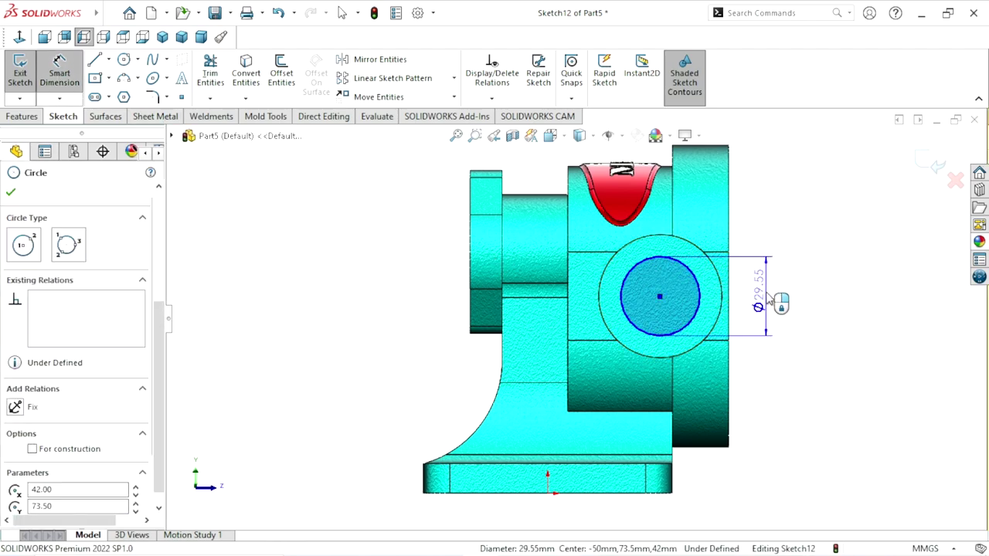
click(769, 297)
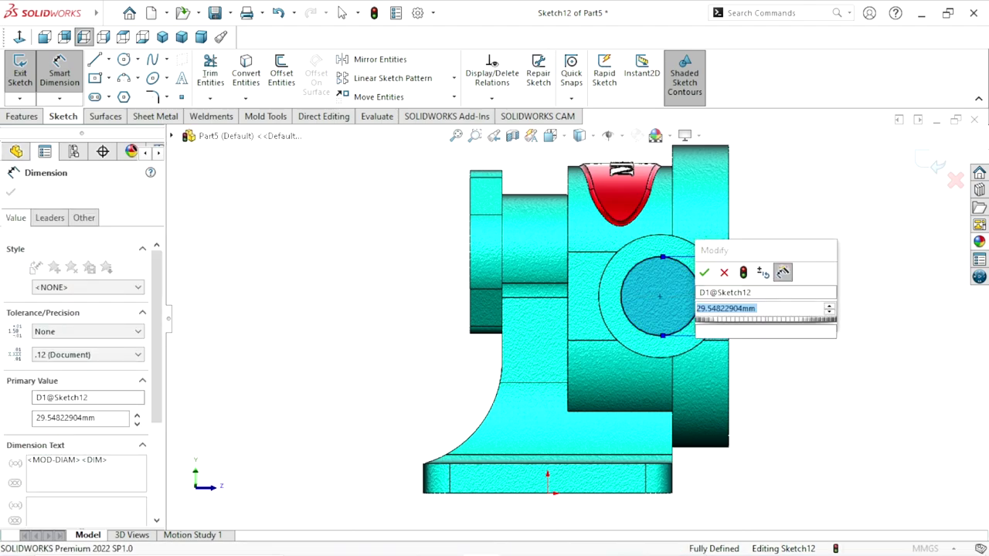
text(30)
click(704, 273)
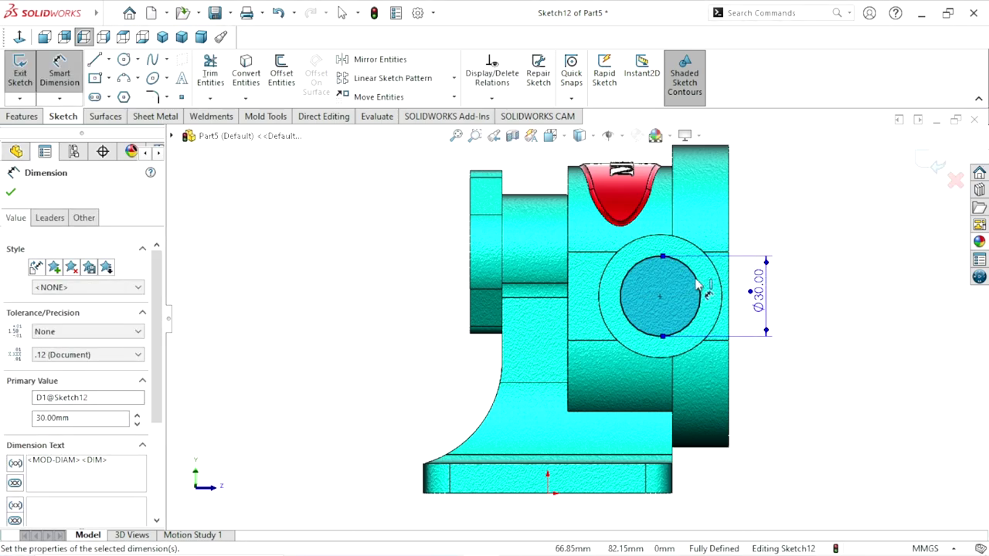
click(10, 192)
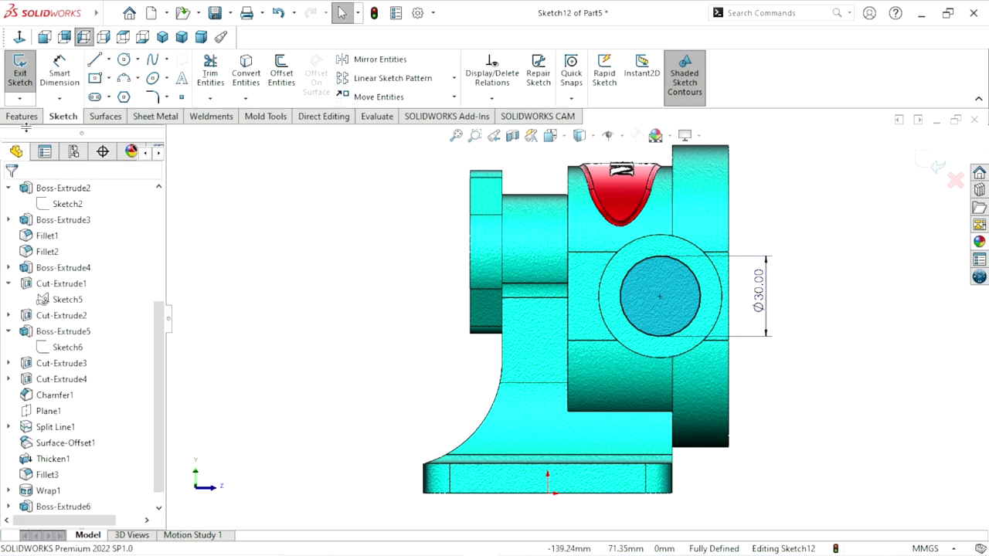
click(23, 117)
Step: Cut the Ø30 circle Up To Next to bore out the boss, then inspect the hole
click(219, 79)
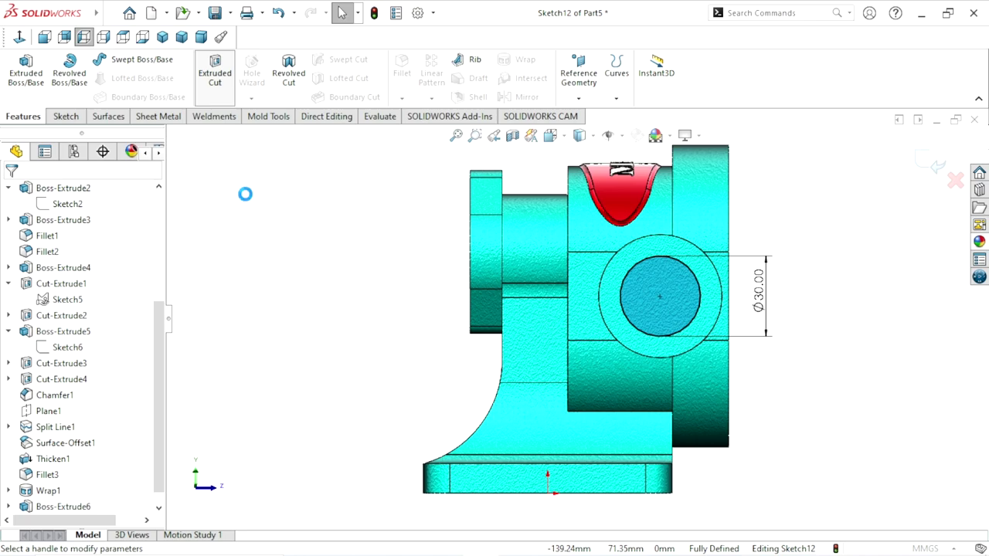
click(137, 280)
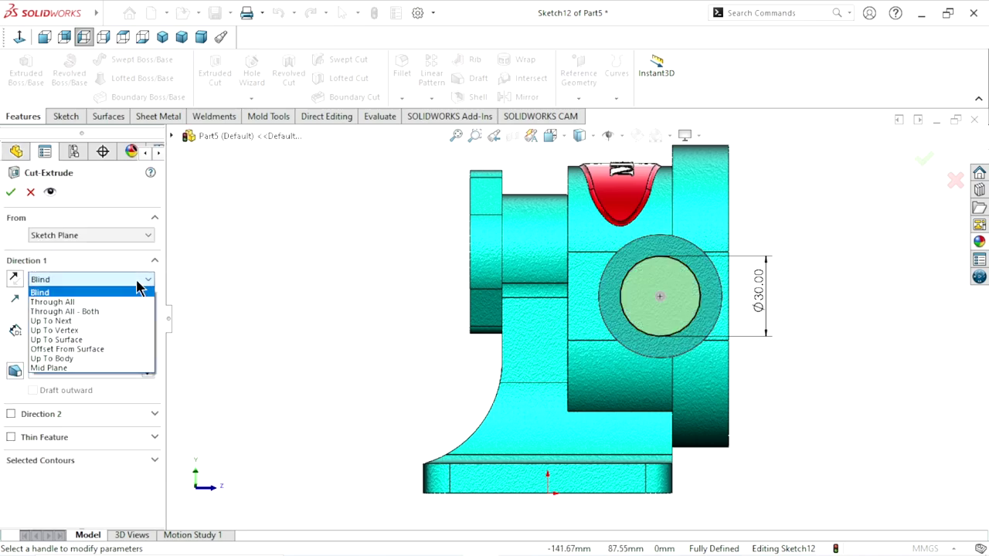
click(85, 321)
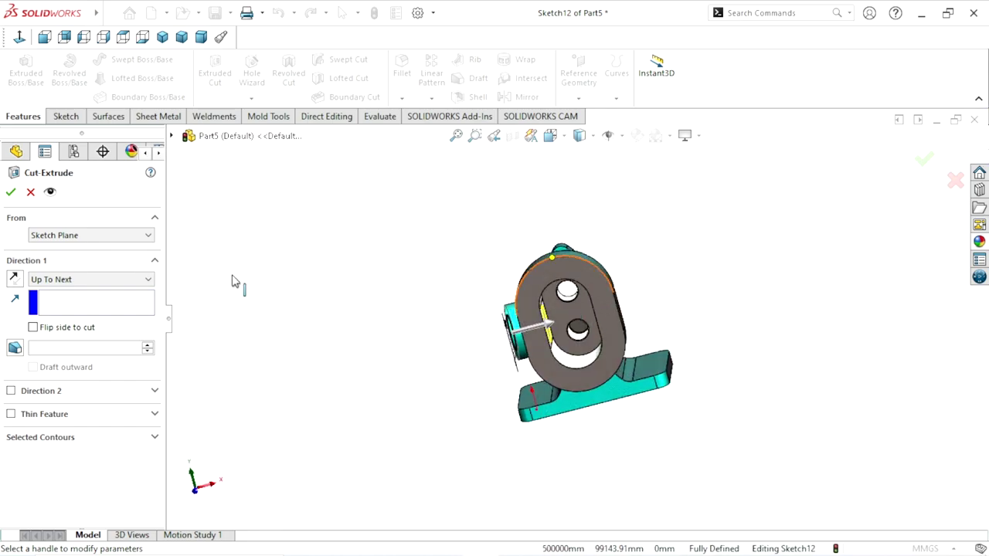
click(11, 192)
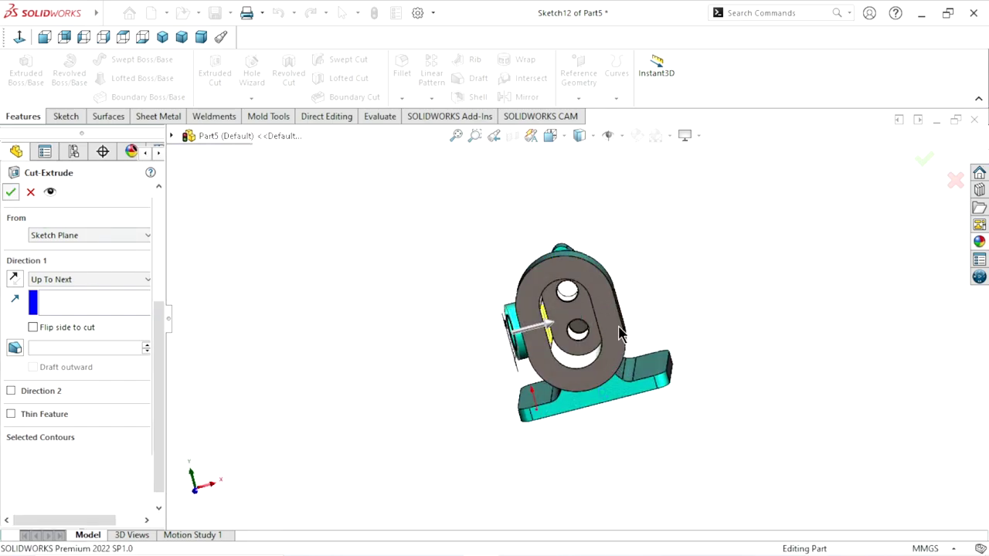
scroll(605, 324, down, 5)
mouse_move(605, 324)
middle_down()
mouse_move(566, 341)
mouse_move(654, 285)
middle_up()
scroll(523, 379, up, 3)
scroll(525, 338, down, 3)
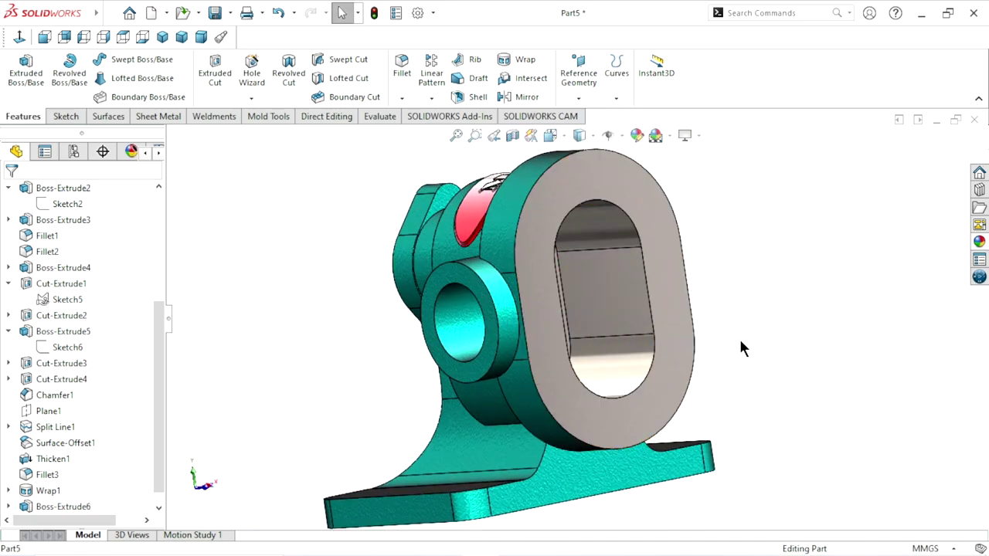
click(751, 315)
middle_drag(615, 395, 548, 345)
scroll(548, 345, down, 2)
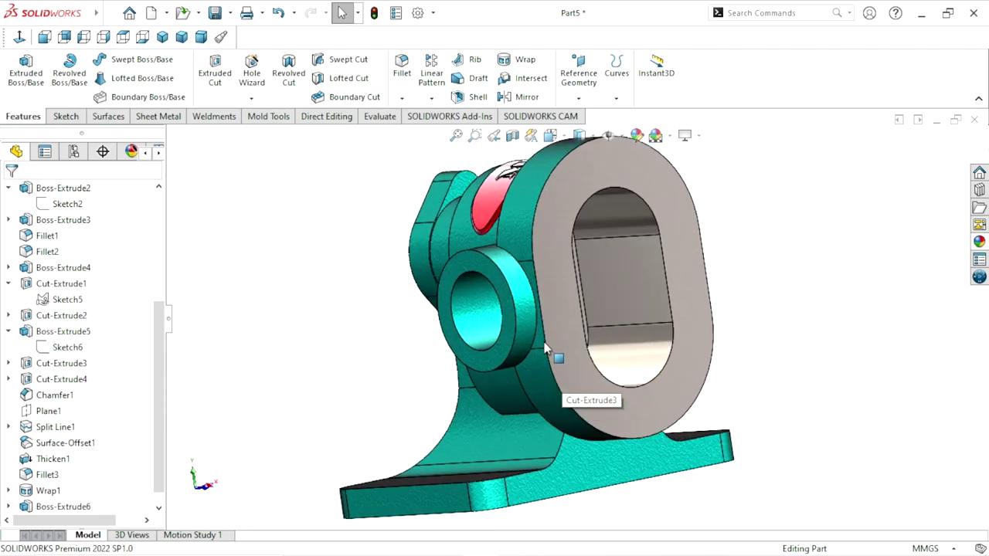
scroll(161, 391, down, 1)
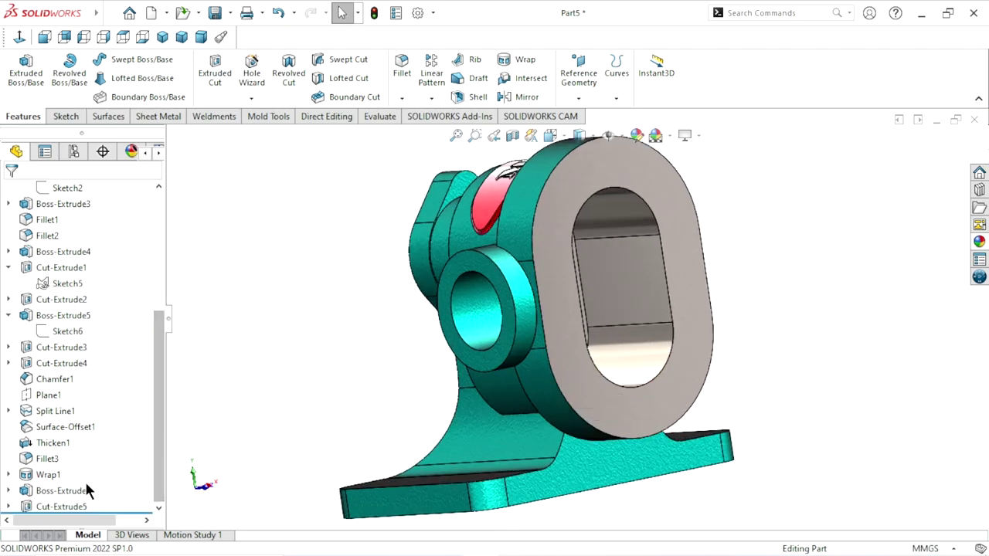
Step: Apply the polished steel appearance to the new hole cut
click(63, 506)
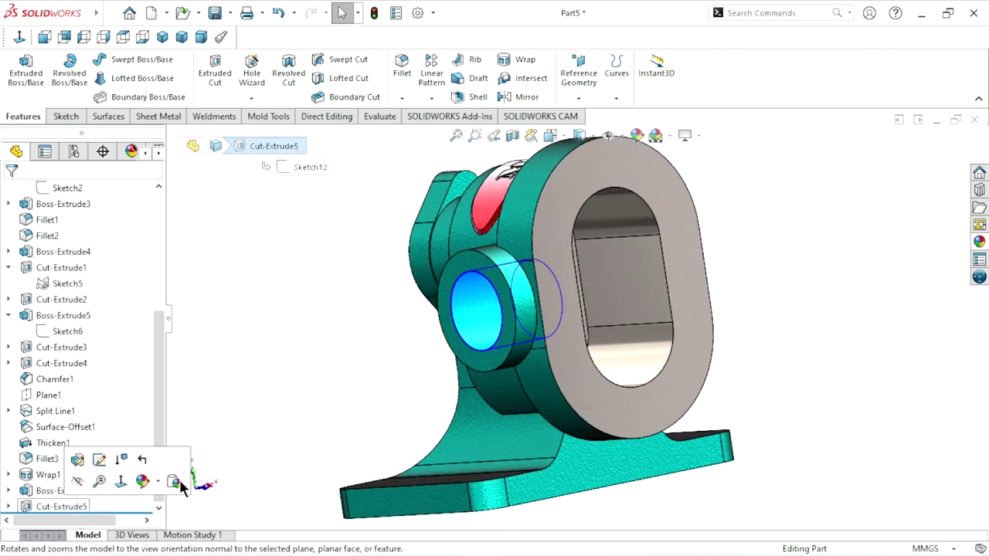
click(978, 243)
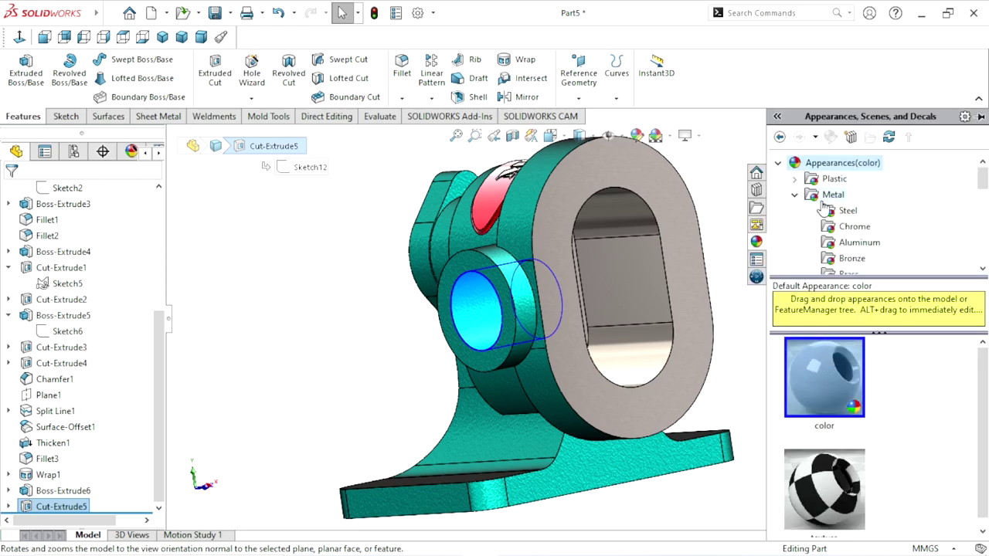
click(843, 211)
click(828, 381)
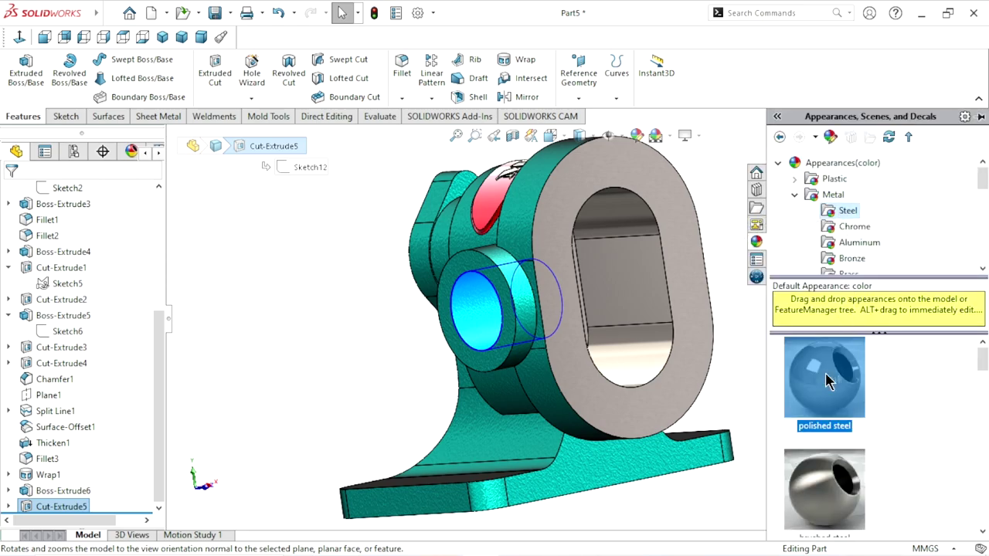
click(380, 356)
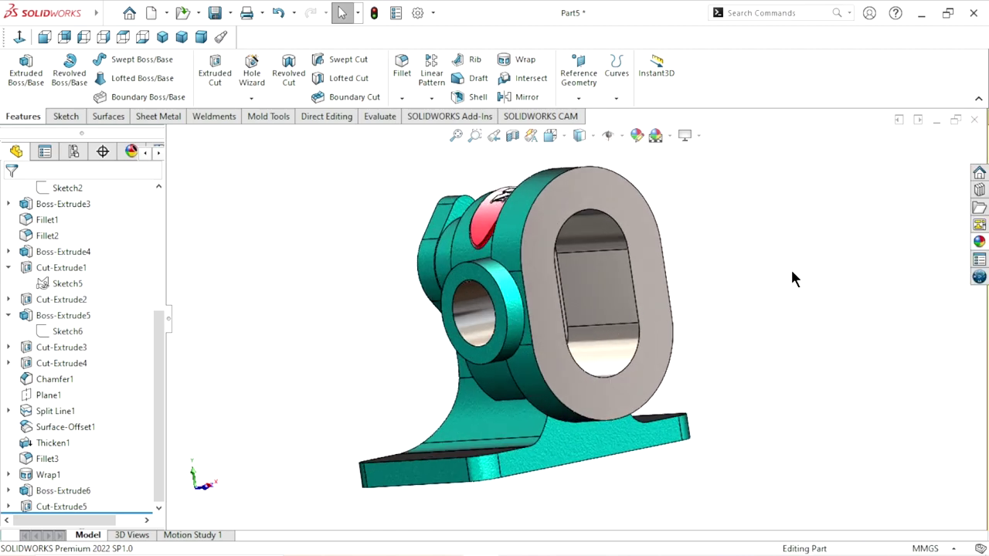
Step: Orbit and zoom around the model to inspect the slotted end and the boss
ctrl+middle_drag(682, 306, 669, 318)
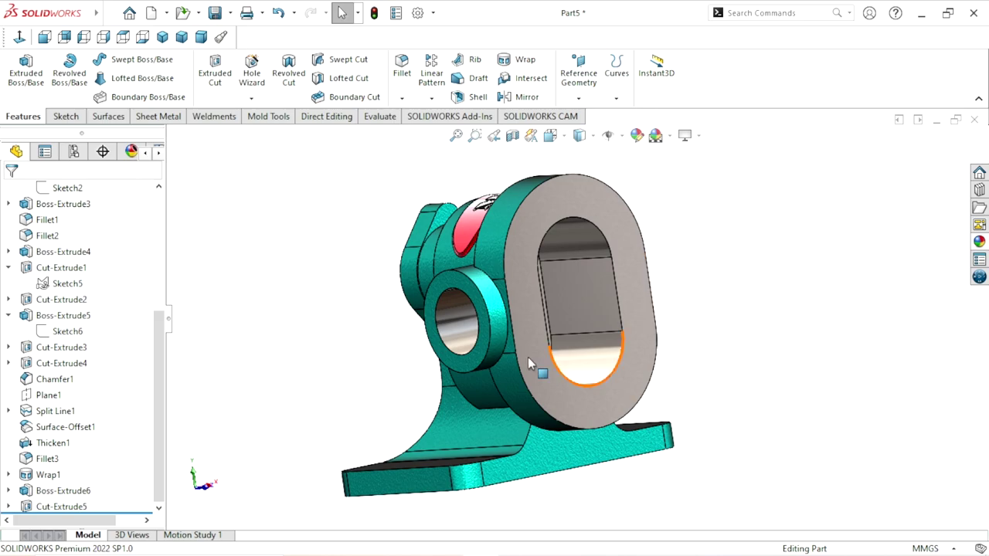
middle_drag(528, 359, 565, 337)
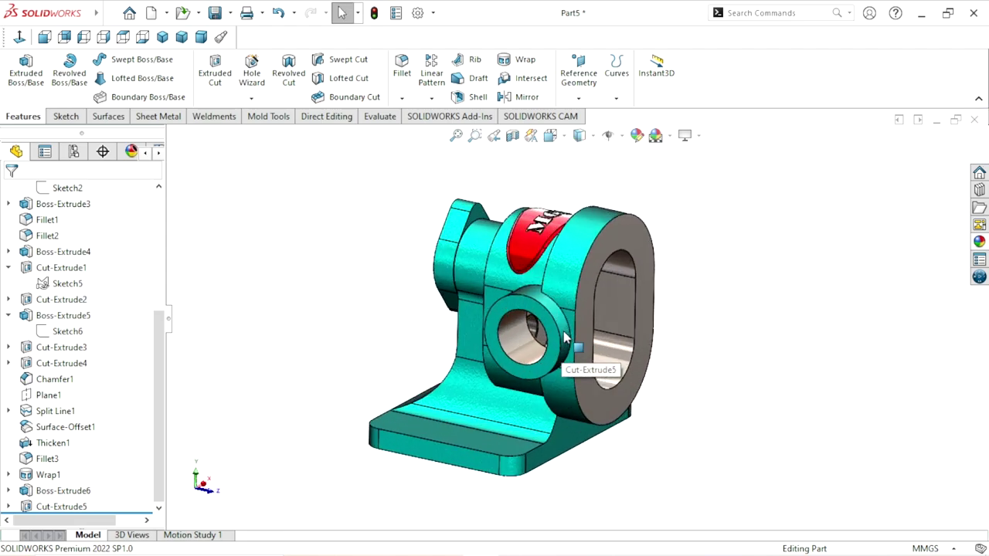
scroll(565, 338, down, 2)
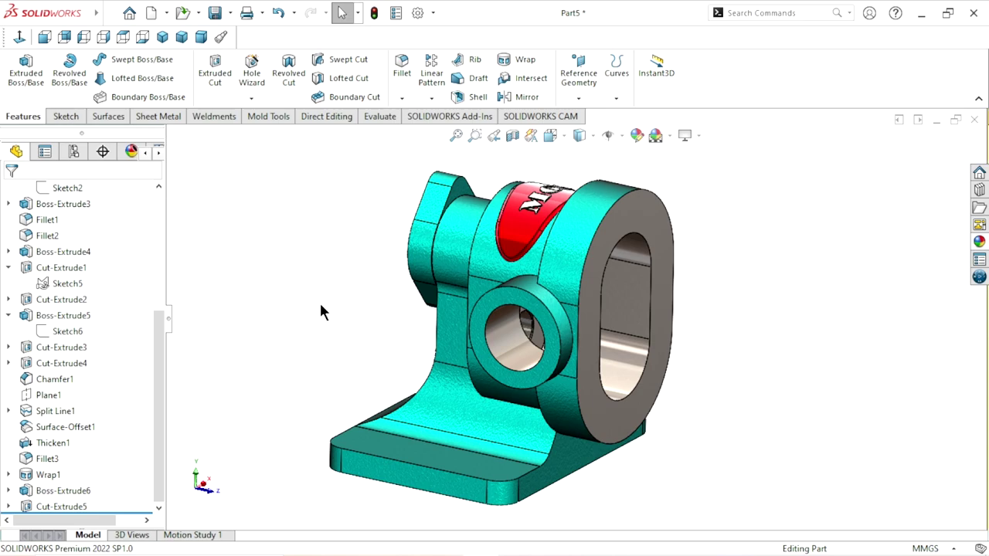
scroll(448, 347, up, 3)
scroll(533, 340, down, 3)
scroll(528, 337, down, 2)
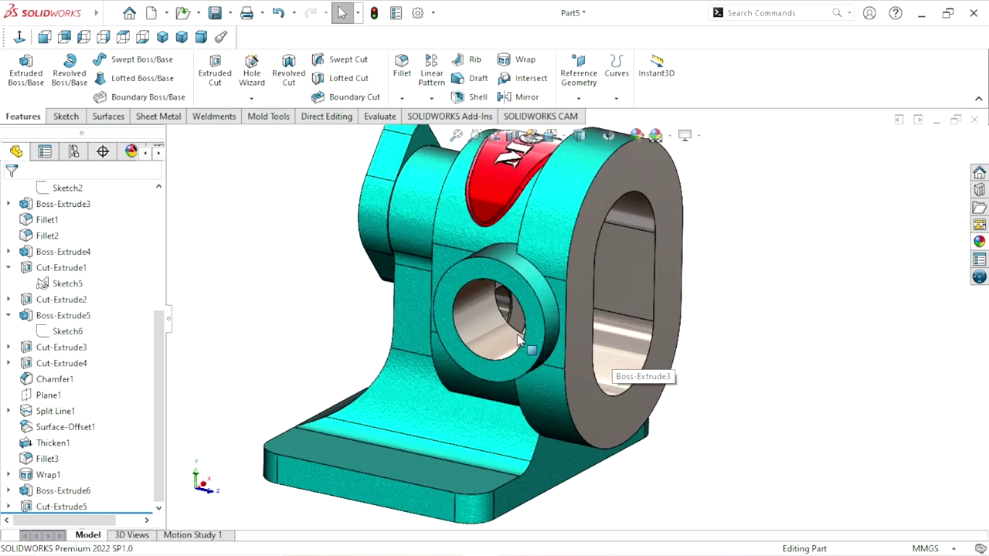
scroll(452, 314, up, 1)
scroll(510, 305, down, 2)
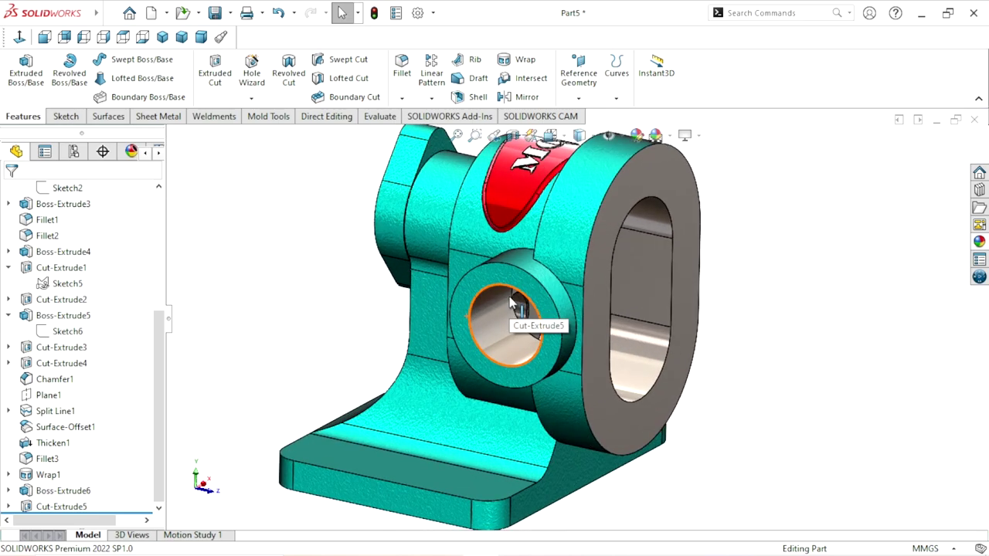
middle_drag(768, 342, 583, 355)
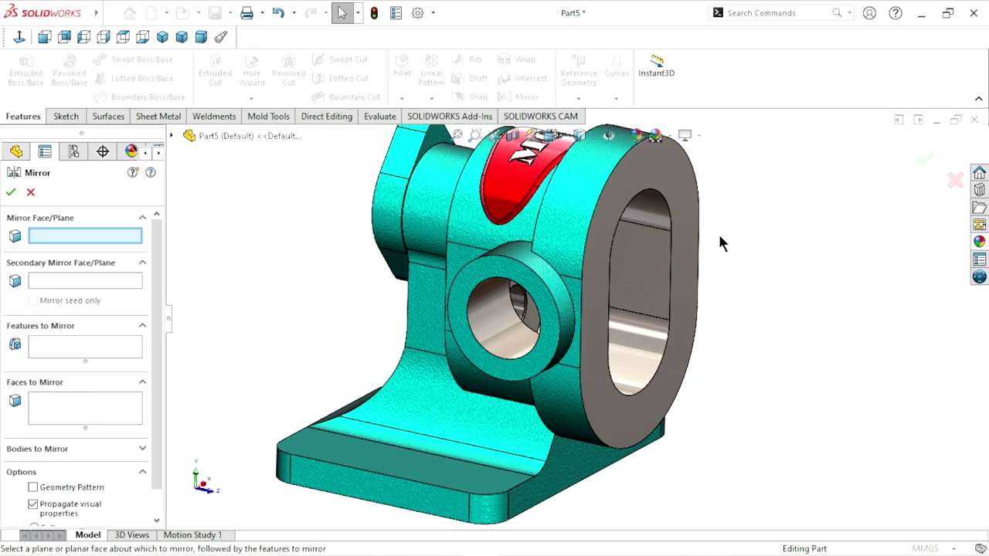
Step: Mirror Boss-Extrude6 and Cut-Extrude5 across the Right Plane
click(171, 137)
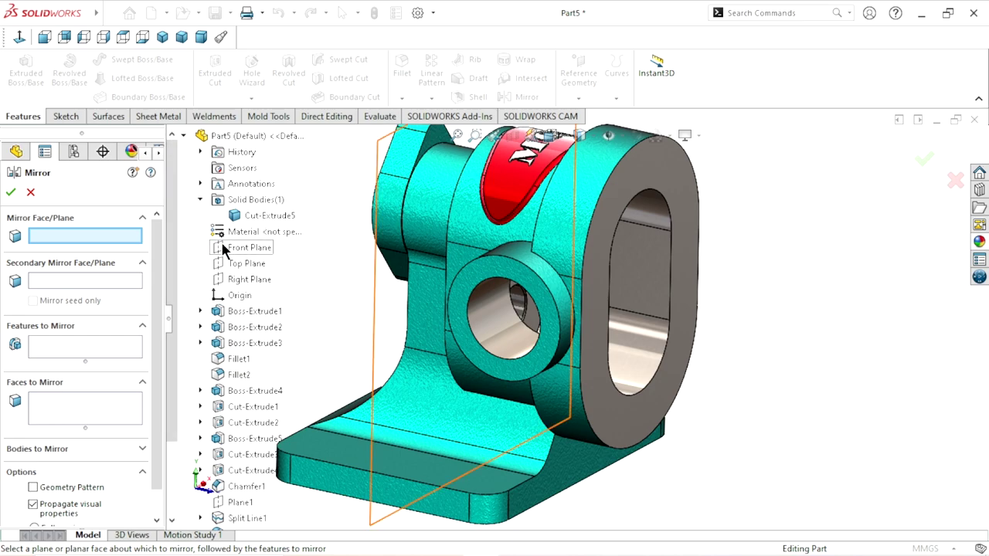
click(231, 287)
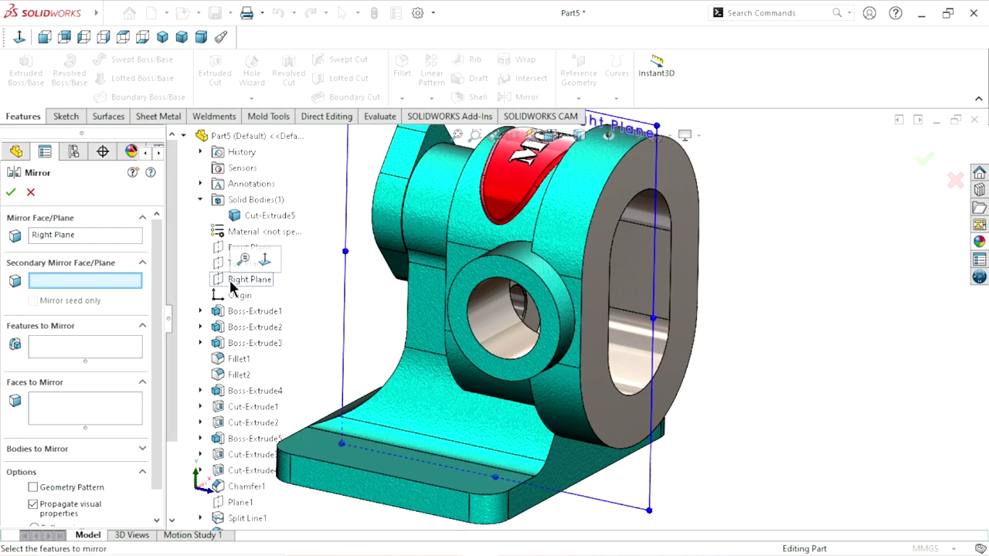
click(65, 359)
scroll(239, 485, down, 2)
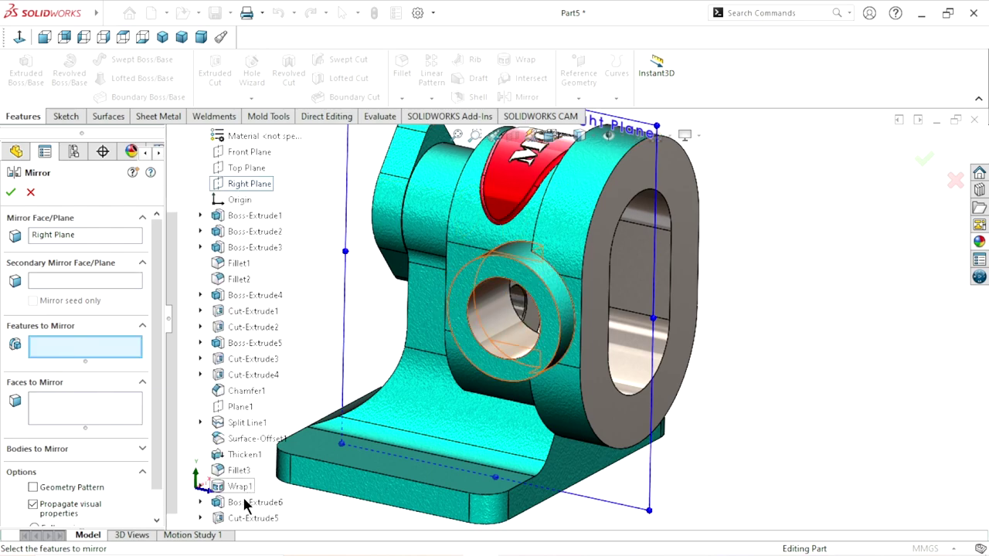
click(245, 502)
click(247, 518)
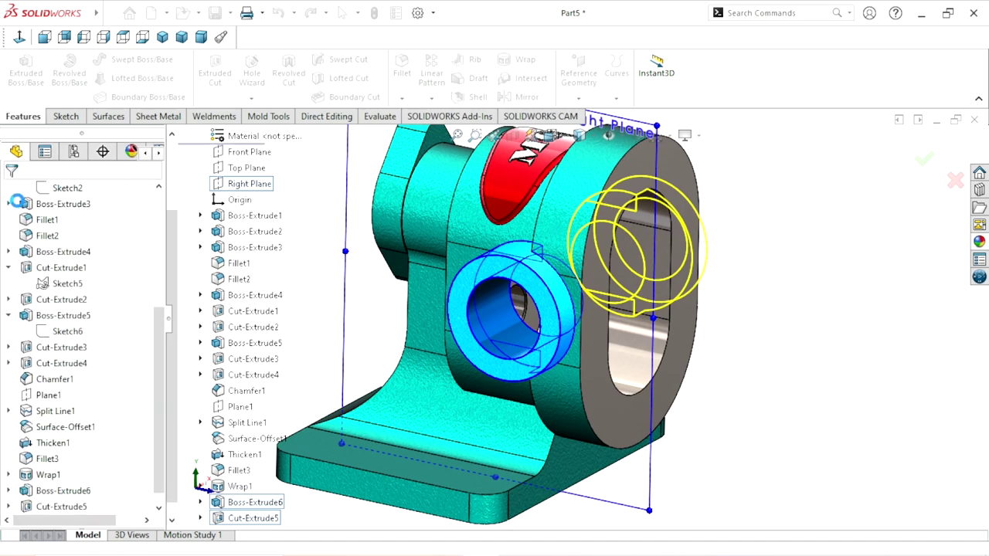
Step: Check the mirrored boss from another angle and start a chamfer
scroll(739, 302, up, 3)
mouse_move(739, 302)
middle_down()
mouse_move(593, 334)
mouse_move(713, 347)
middle_up()
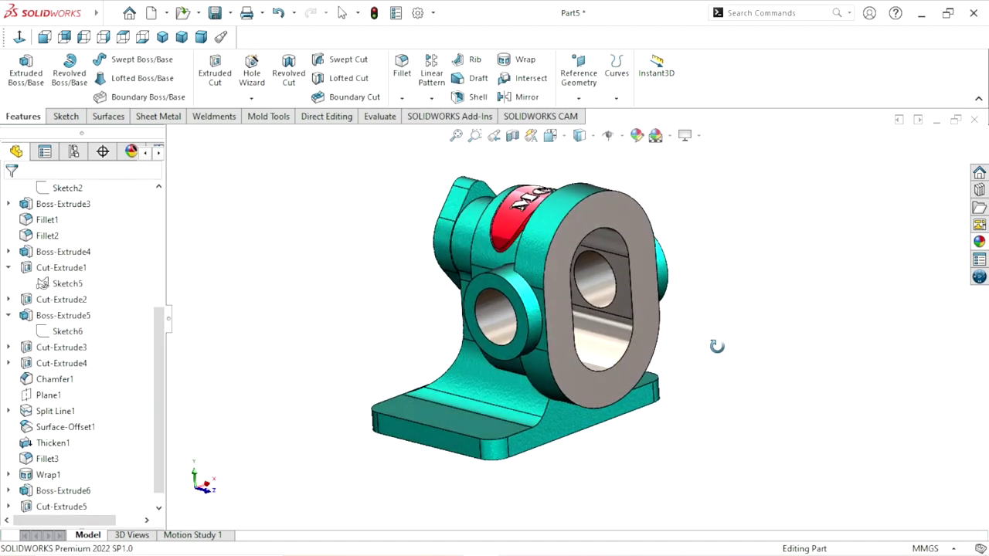
scroll(567, 328, up, 3)
scroll(568, 328, down, 3)
scroll(567, 328, down, 2)
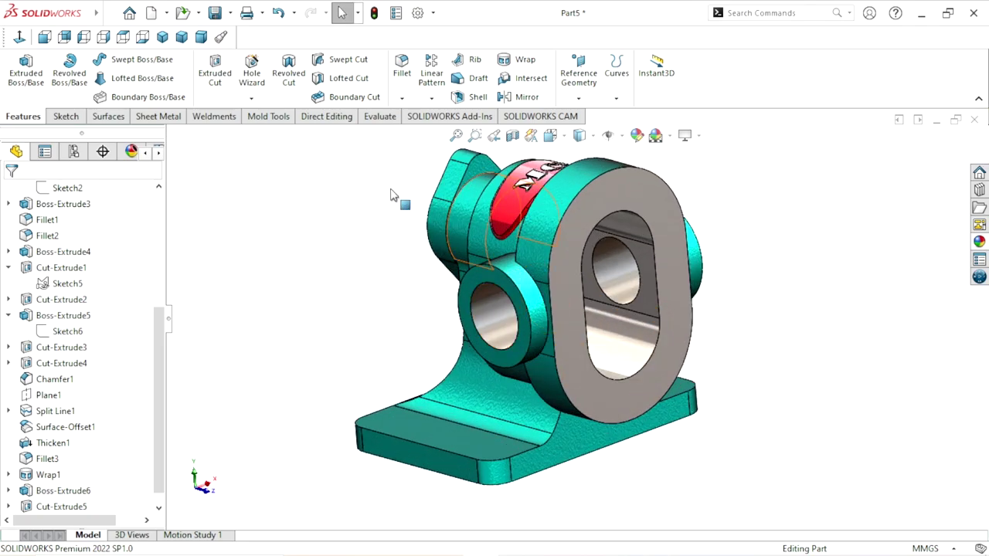
click(401, 99)
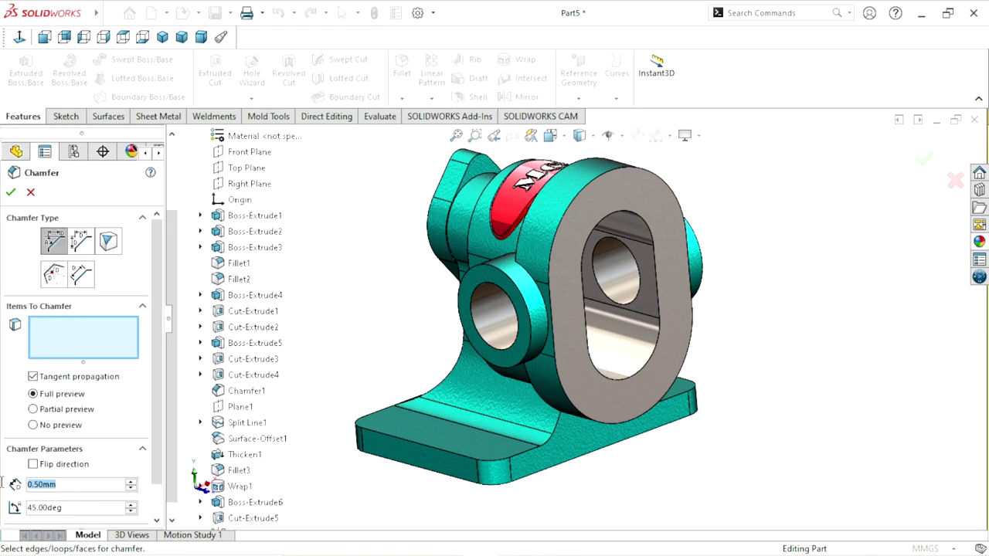
Step: Set the chamfer distance to 1 mm and pick both bosses' bore edges
text(1.)
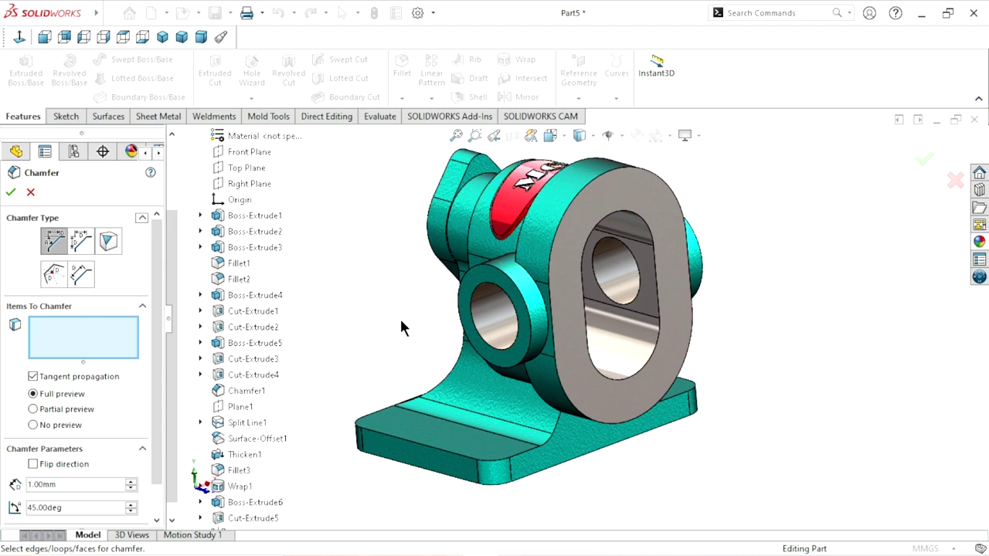
scroll(480, 312, down, 2)
scroll(492, 290, down, 2)
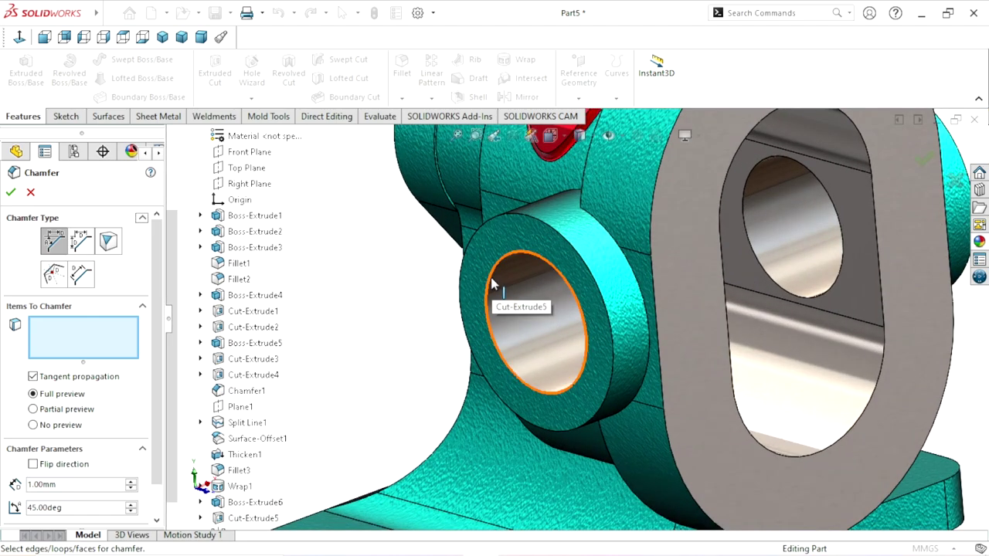
click(493, 287)
scroll(573, 319, up, 4)
mouse_move(573, 319)
middle_down()
mouse_move(761, 280)
mouse_move(618, 304)
middle_up()
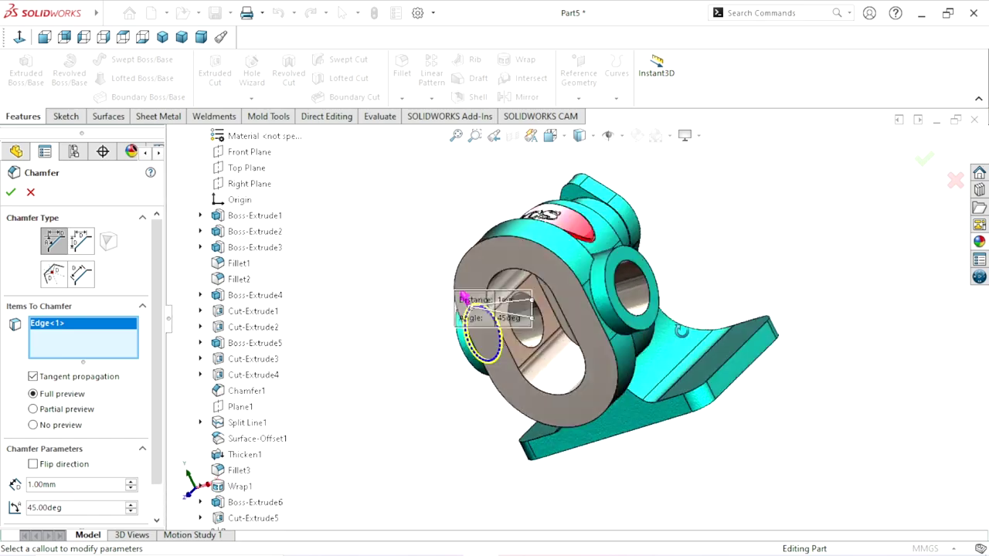
scroll(618, 304, down, 5)
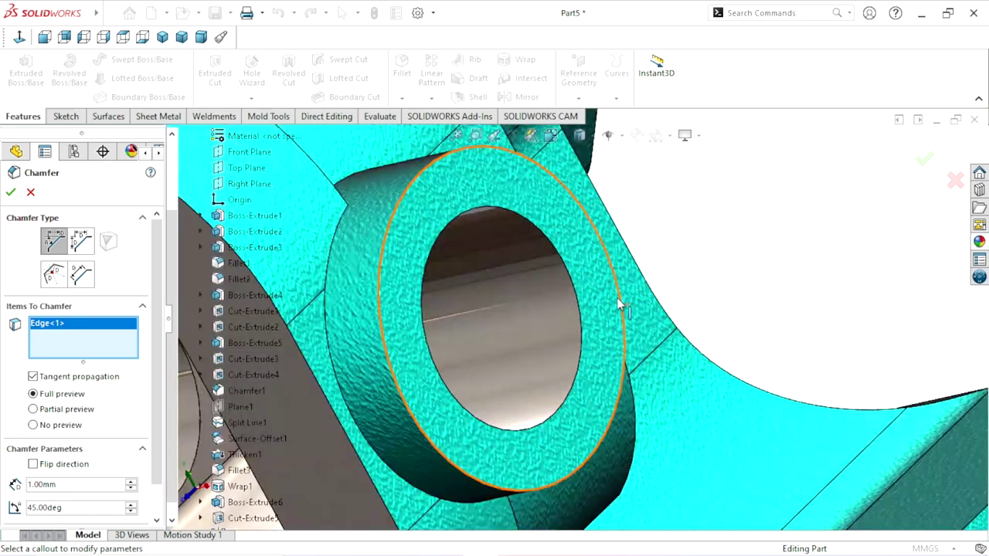
click(566, 266)
scroll(551, 324, up, 5)
scroll(550, 325, up, 2)
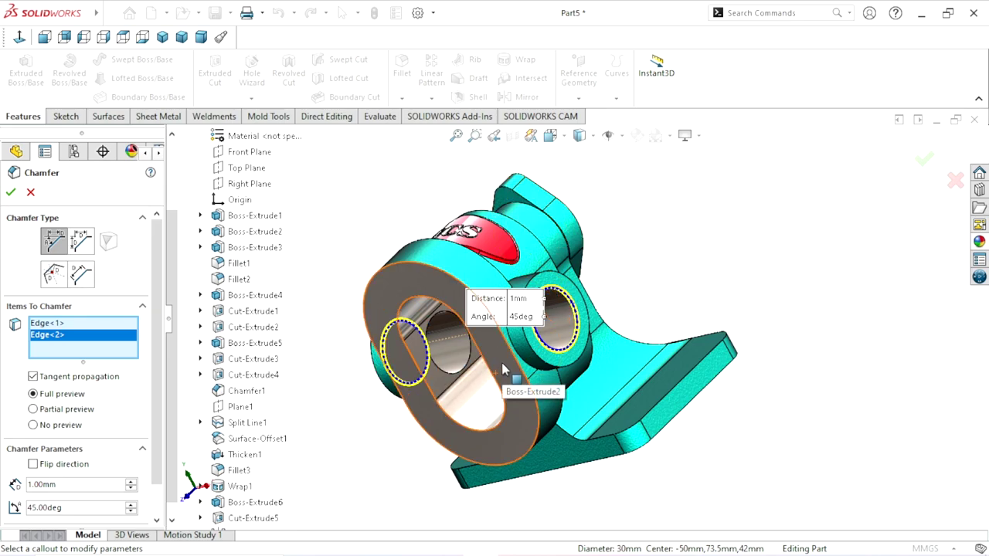
Step: Add both bosses' outer circular edges and apply the 1 mm × 45° chamfer
middle_drag(513, 374, 582, 348)
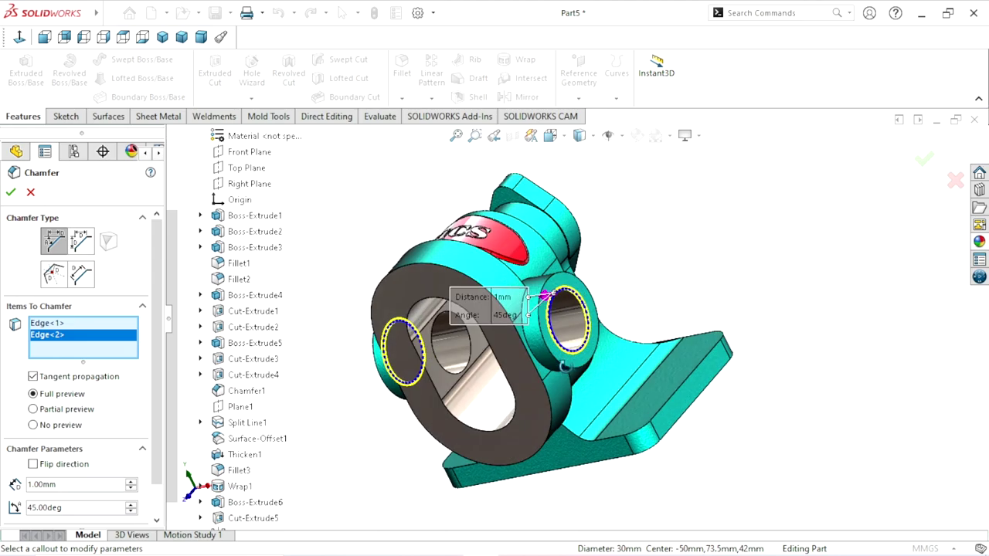
scroll(582, 348, down, 5)
scroll(582, 347, down, 3)
scroll(525, 210, up, 2)
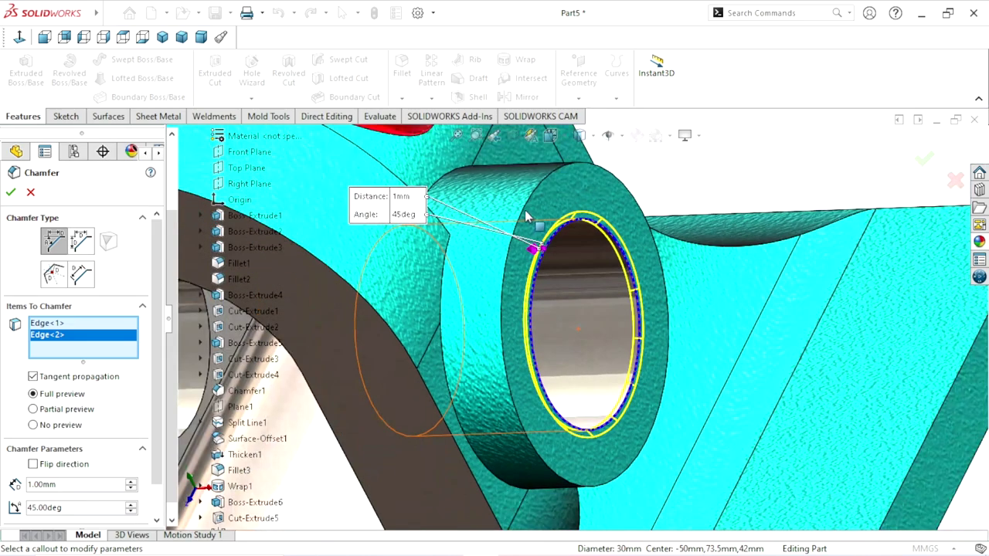
click(549, 171)
scroll(576, 318, up, 4)
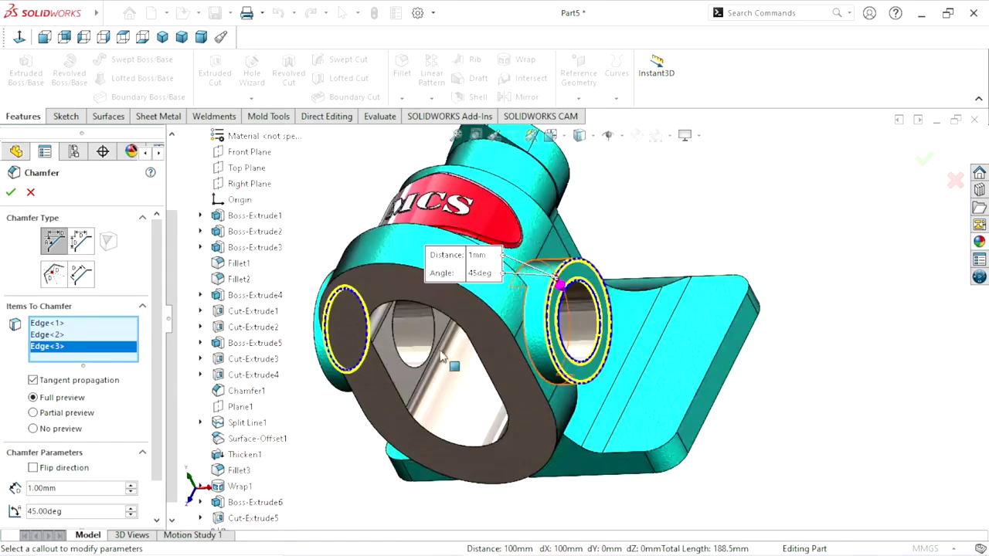
middle_drag(367, 384, 533, 244)
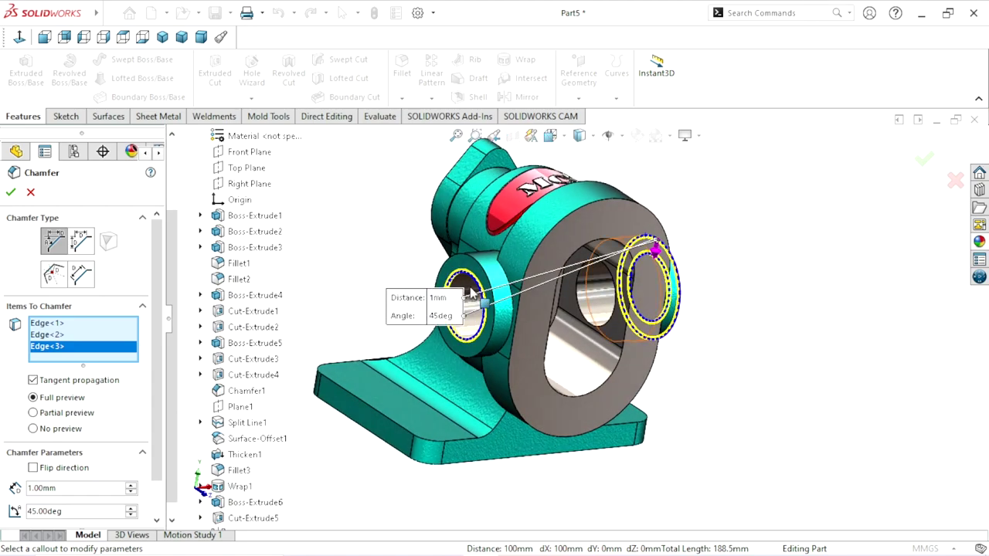
scroll(533, 244, down, 5)
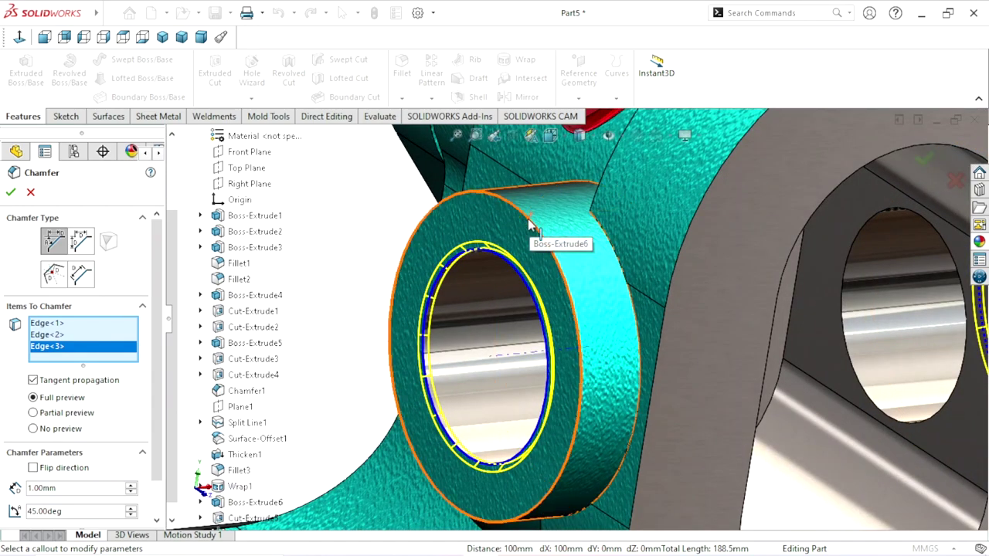
click(528, 227)
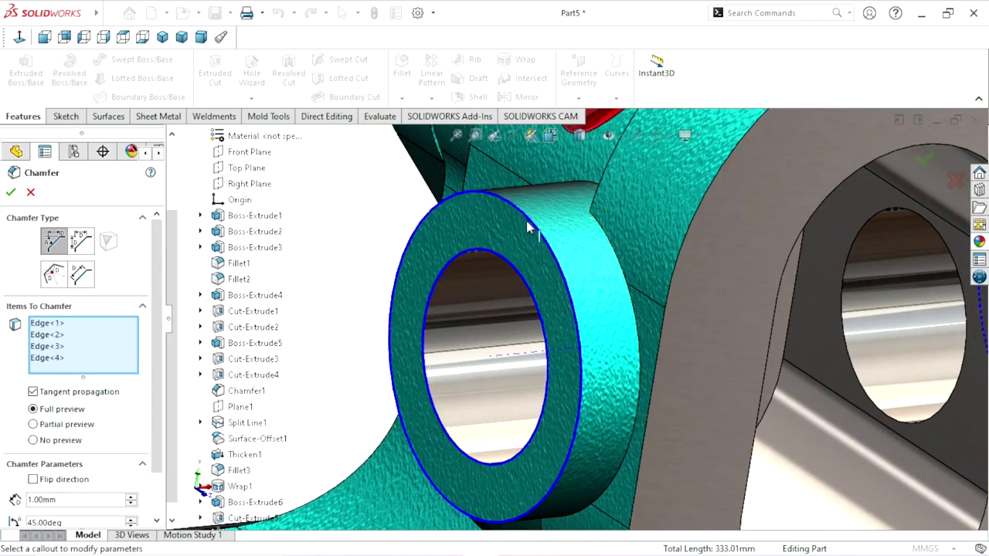
click(11, 193)
Step: Zoom in and select the new chamfer face to check the result
scroll(590, 421, up, 3)
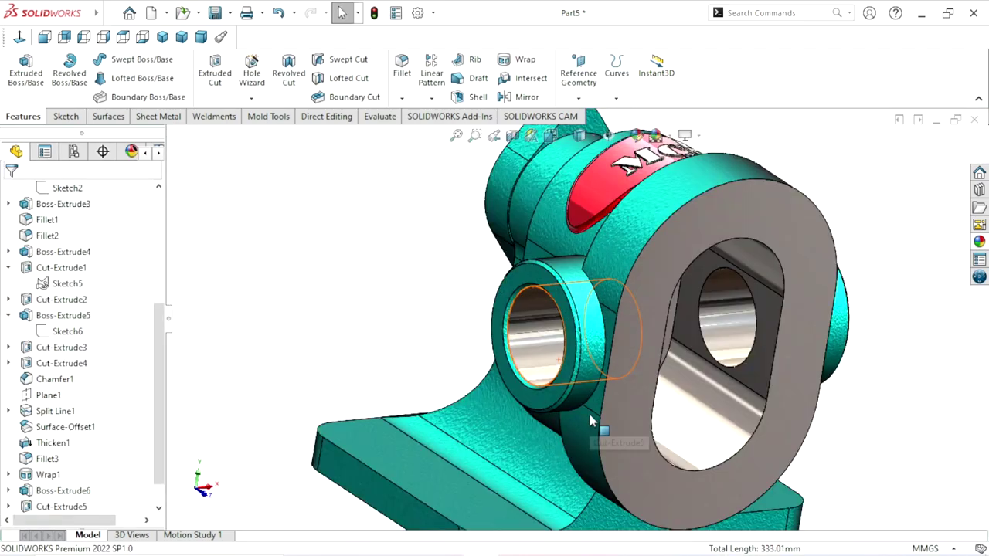
scroll(589, 421, up, 3)
scroll(591, 425, down, 2)
scroll(593, 374, up, 1)
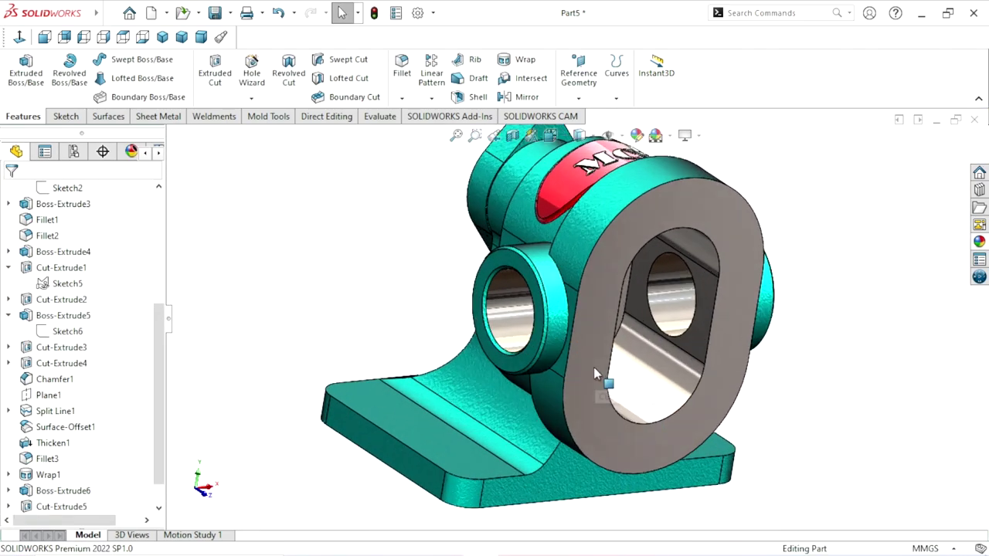
scroll(593, 367, down, 1)
scroll(463, 285, down, 1)
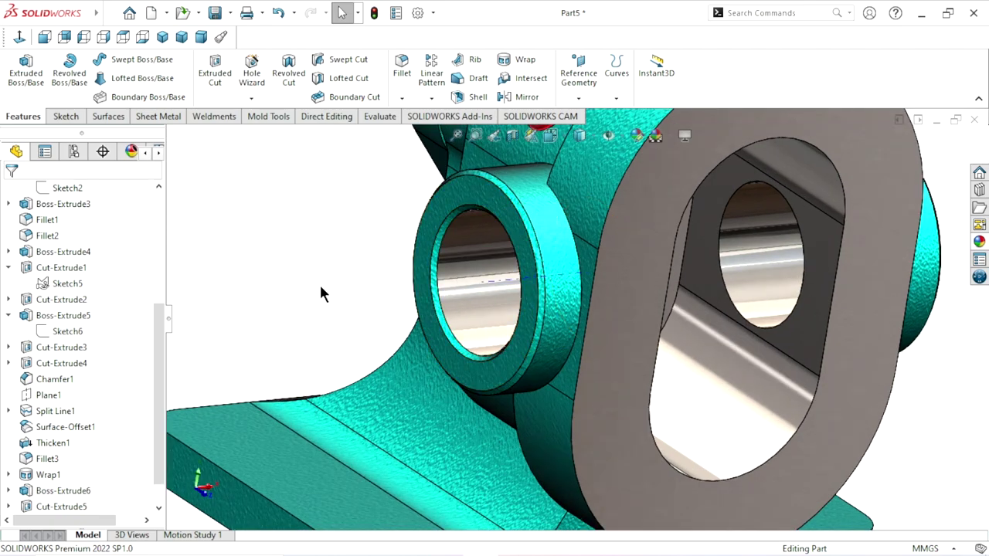
scroll(486, 309, up, 1)
scroll(491, 301, down, 1)
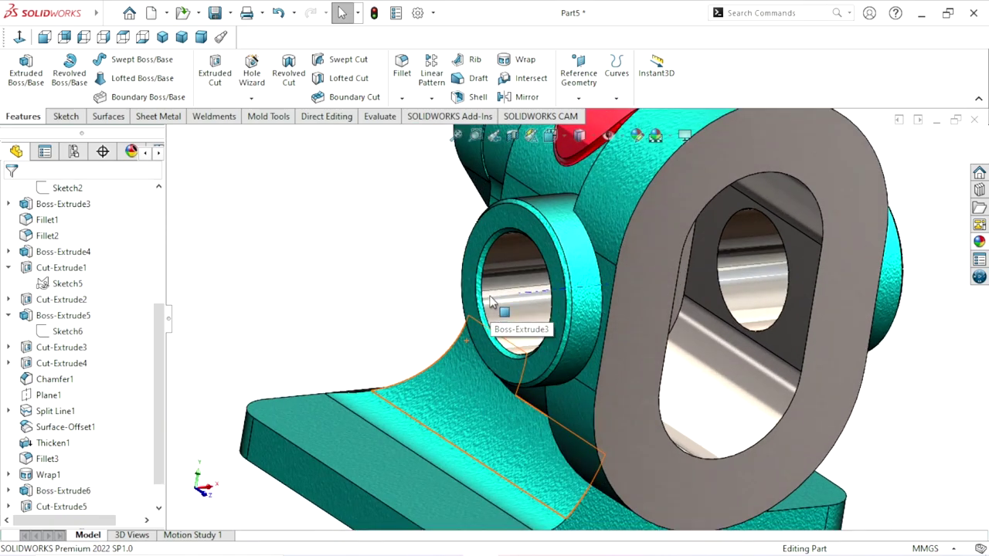
scroll(490, 301, down, 1)
click(506, 265)
scroll(423, 354, up, 1)
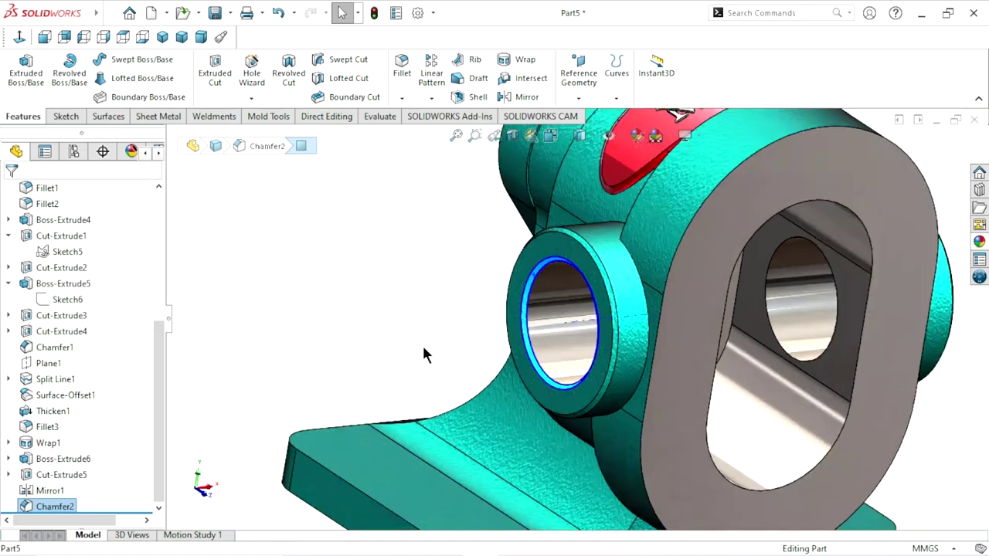
scroll(541, 348, up, 3)
Step: Orbit the part, open the Appearances library, and view the whole part
middle_drag(750, 336, 696, 312)
scroll(696, 311, down, 2)
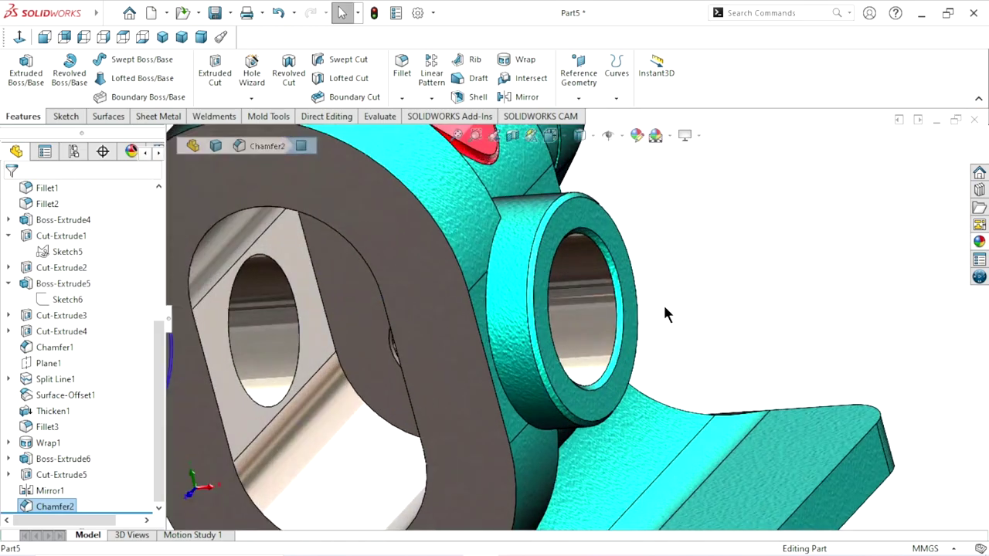
scroll(649, 302, down, 2)
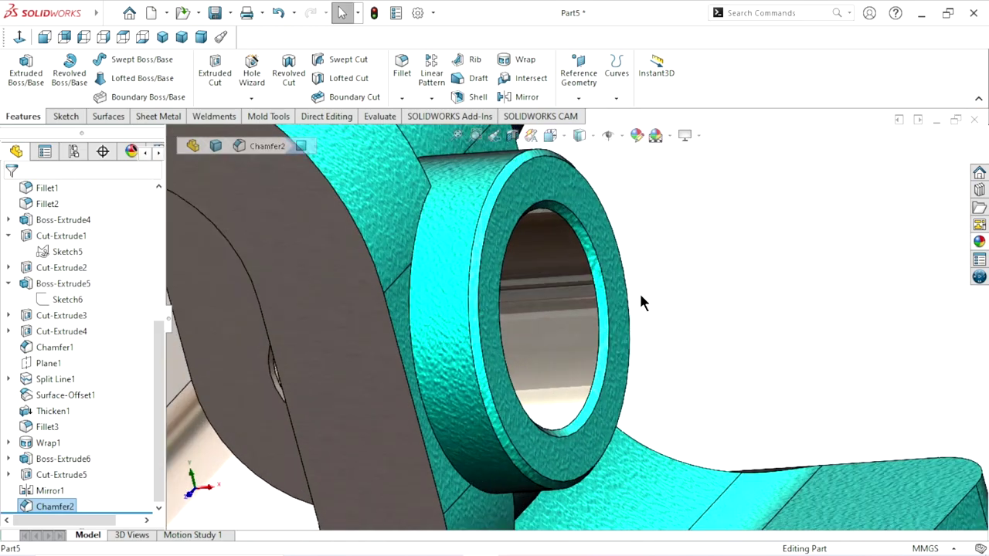
click(977, 242)
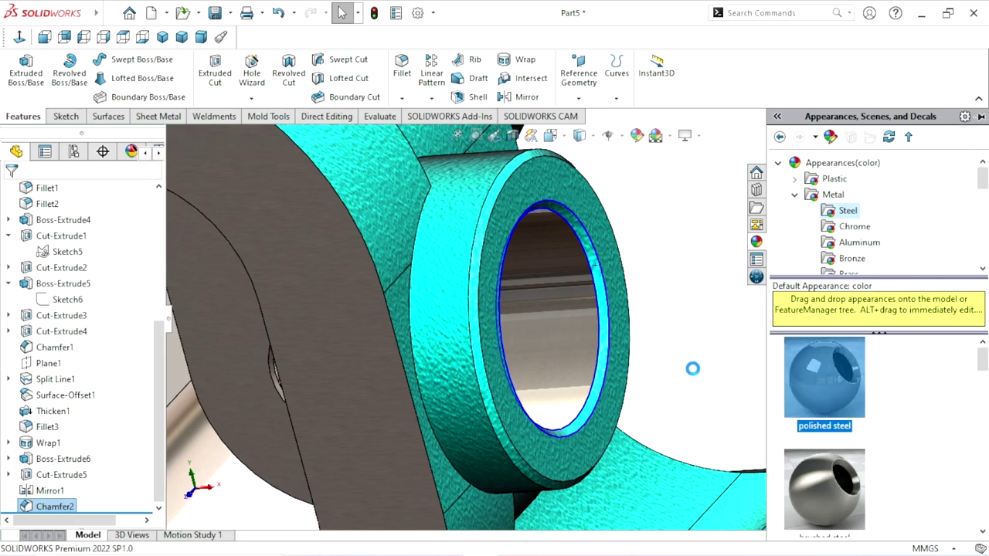
scroll(609, 386, up, 3)
middle_drag(503, 392, 437, 341)
Step: Start a Thread feature on the front boss hole's circular edge
click(252, 97)
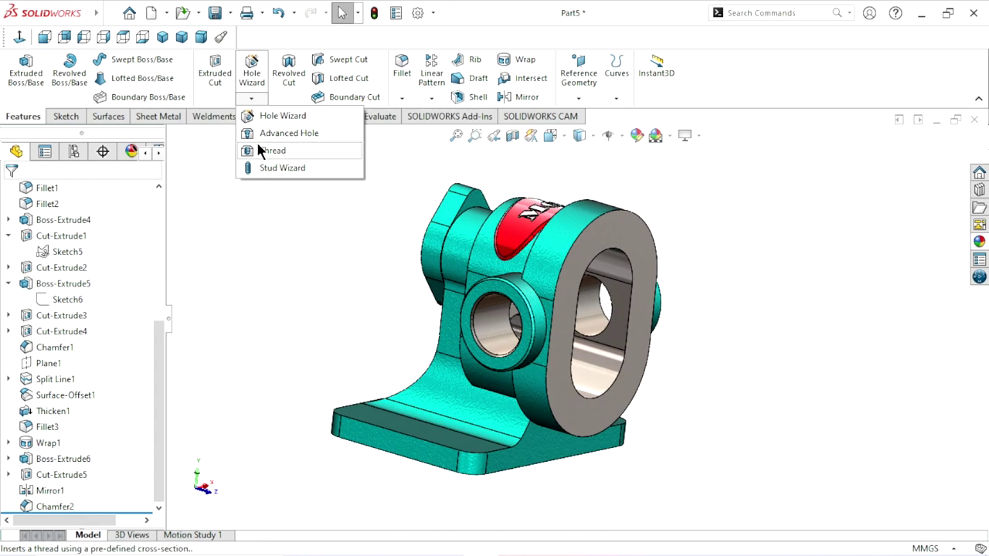
click(258, 151)
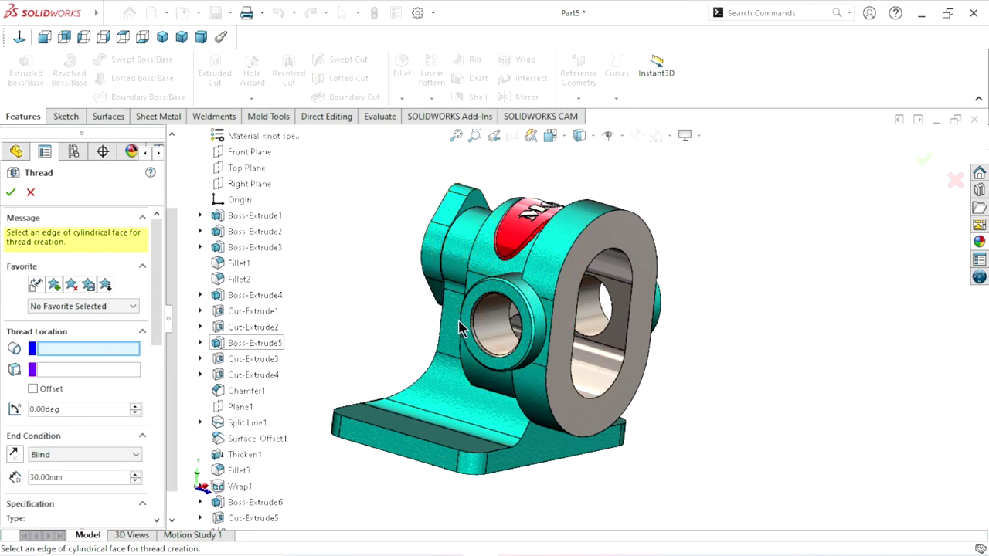
scroll(464, 327, down, 2)
scroll(487, 321, down, 5)
scroll(512, 304, down, 3)
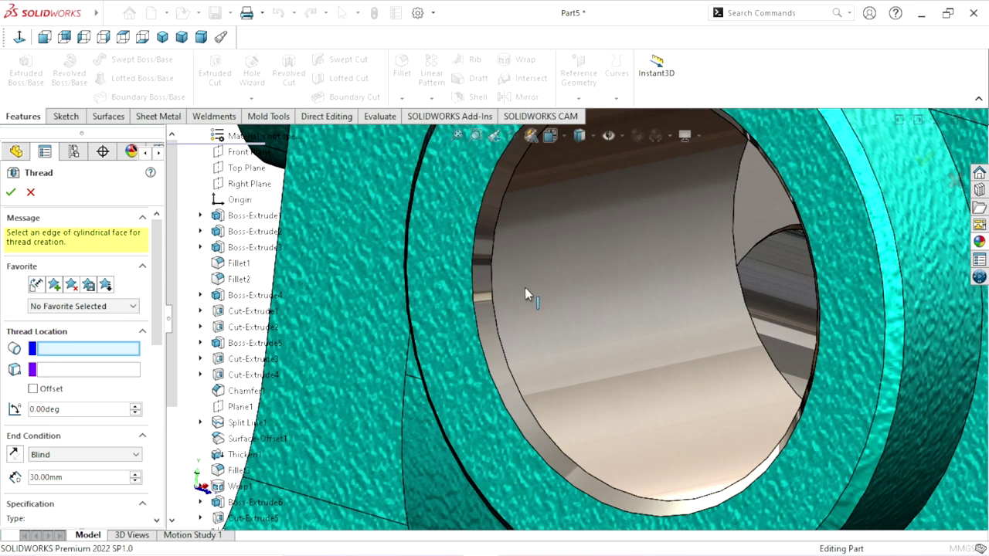
scroll(524, 287, up, 3)
click(544, 320)
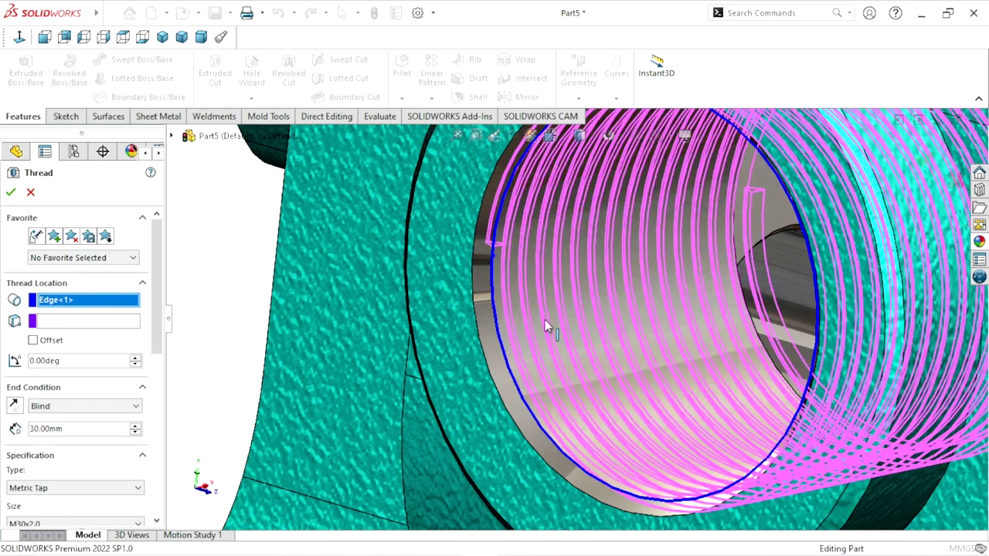
scroll(580, 322, up, 2)
middle_drag(606, 322, 637, 314)
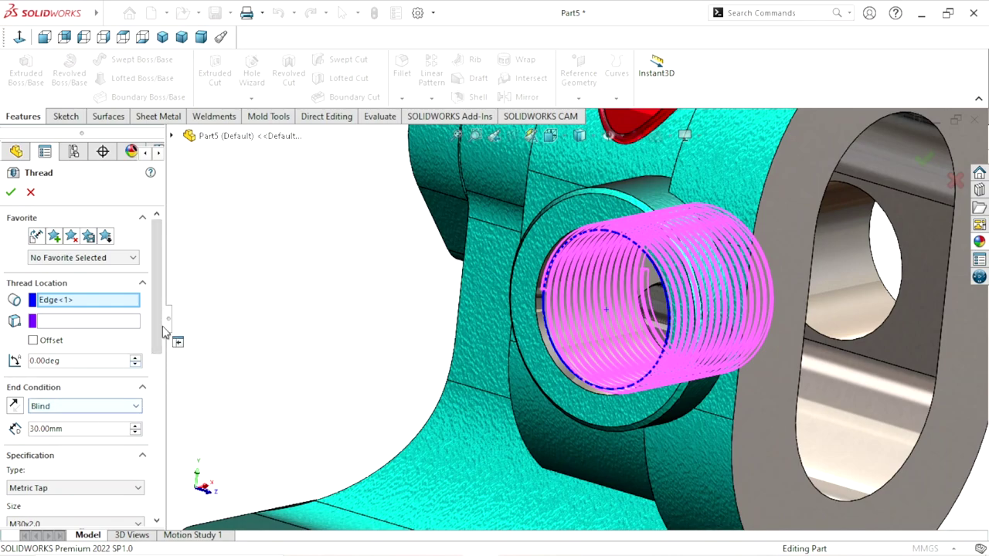
Step: Keep the thread type as Metric Tap at size M30x2.0
drag(156, 319, 153, 369)
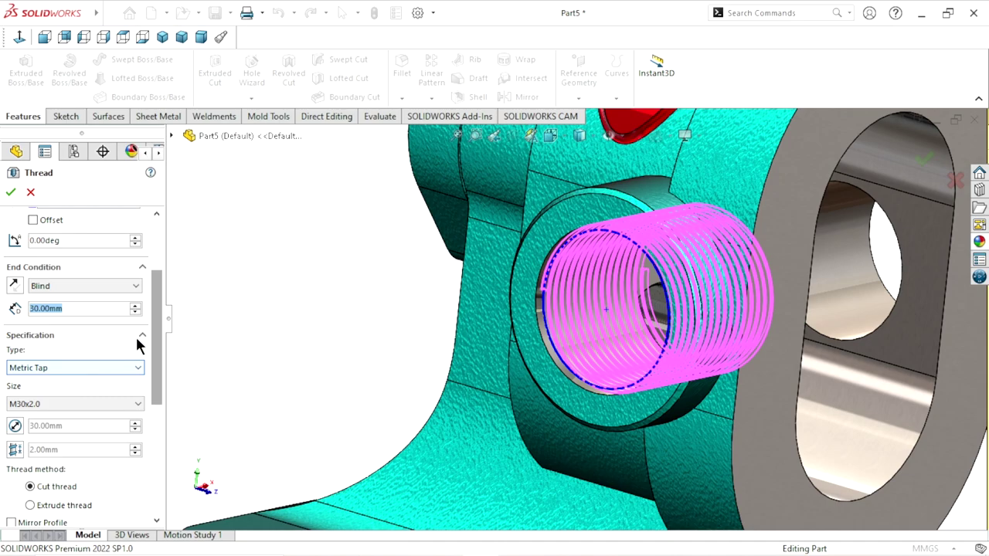
drag(154, 331, 153, 344)
click(99, 327)
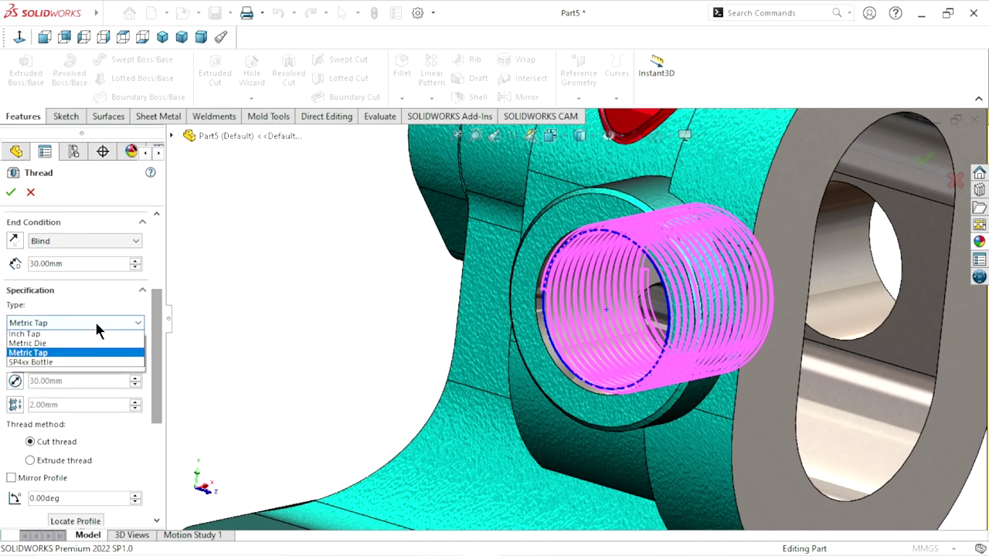
click(94, 319)
click(62, 360)
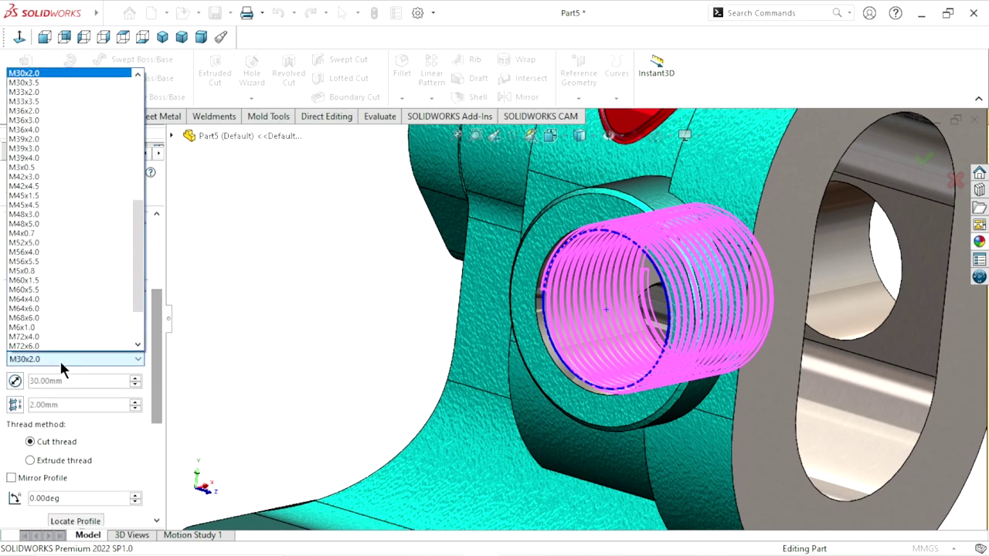
click(58, 75)
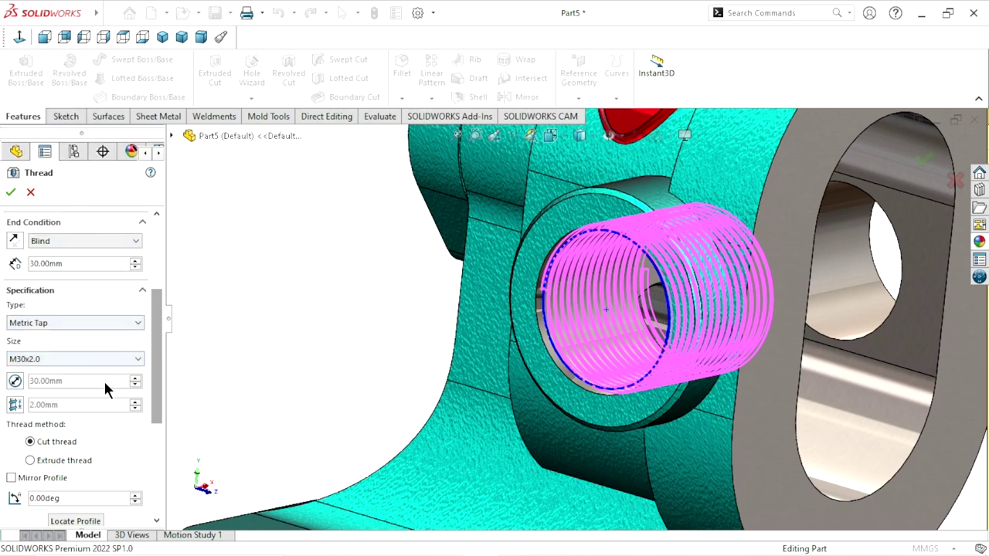
Step: Offset the thread 3 mm, keep Maintain thread length, and confirm
mouse_move(153, 359)
mouse_down()
mouse_move(154, 392)
mouse_move(150, 276)
mouse_up()
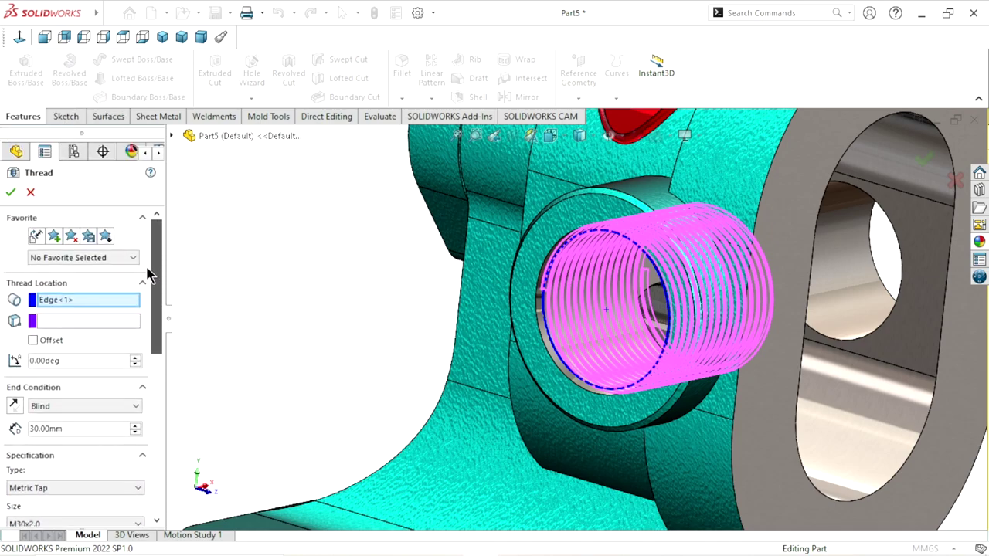
click(33, 340)
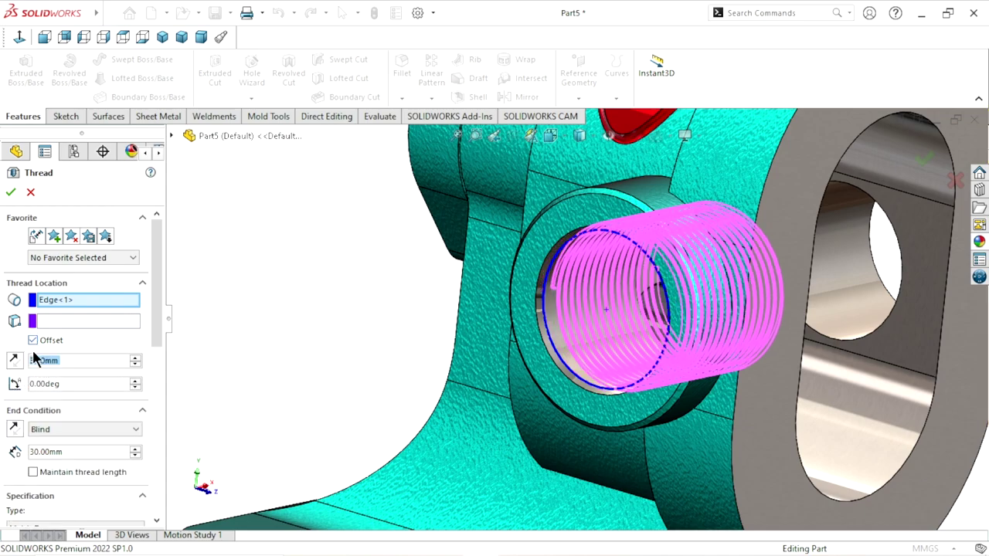
scroll(146, 335, down, 2)
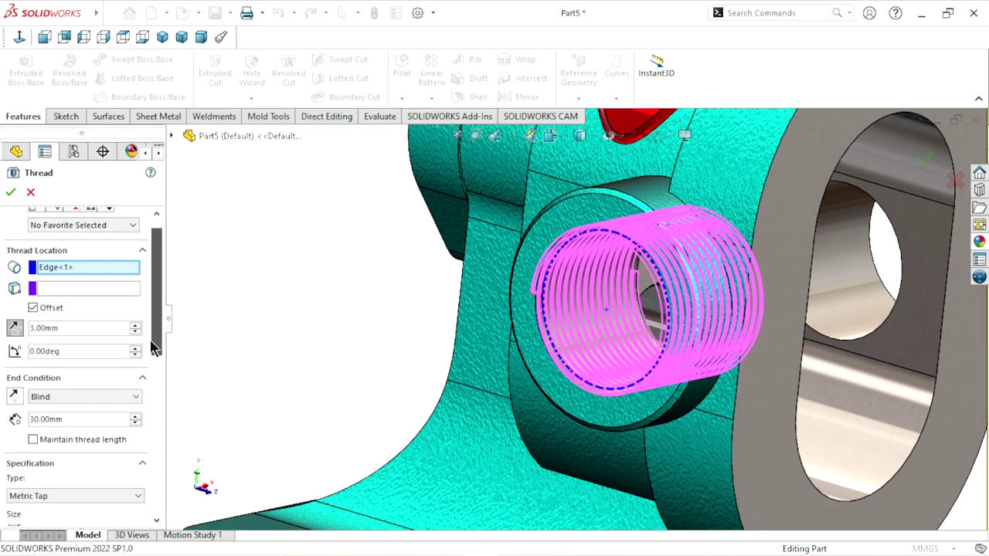
scroll(155, 342, down, 2)
click(35, 315)
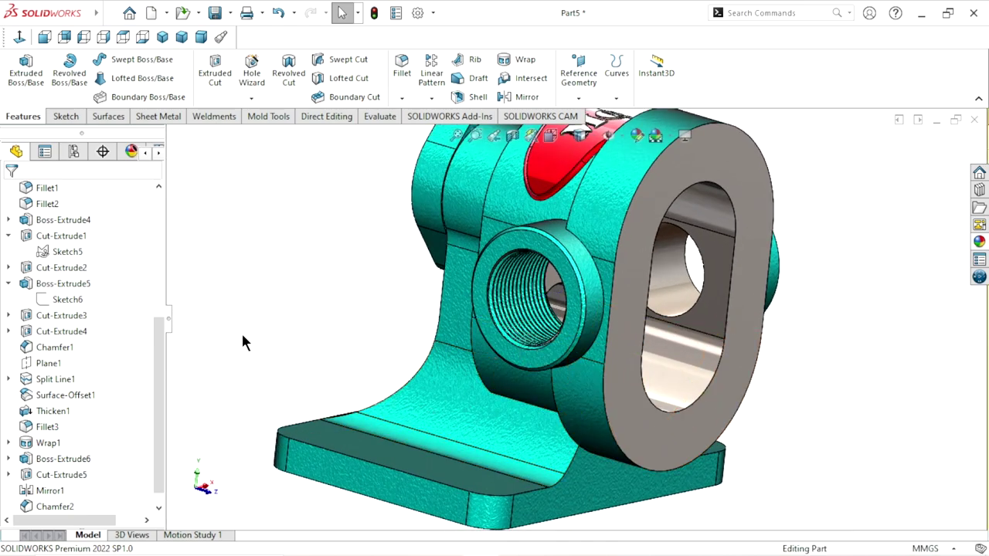
drag(163, 371, 160, 395)
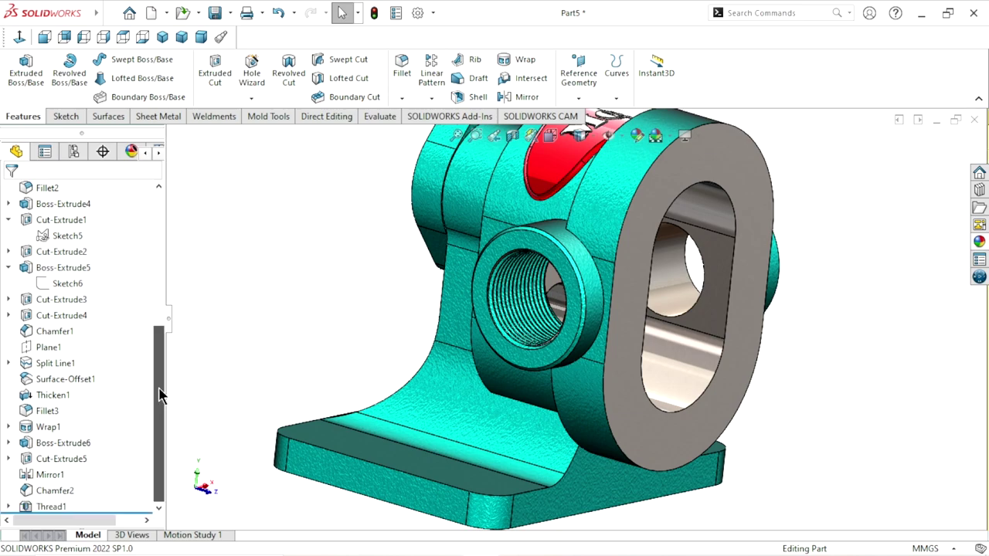
Step: Apply the polished steel appearance to Thread1
click(54, 507)
click(979, 241)
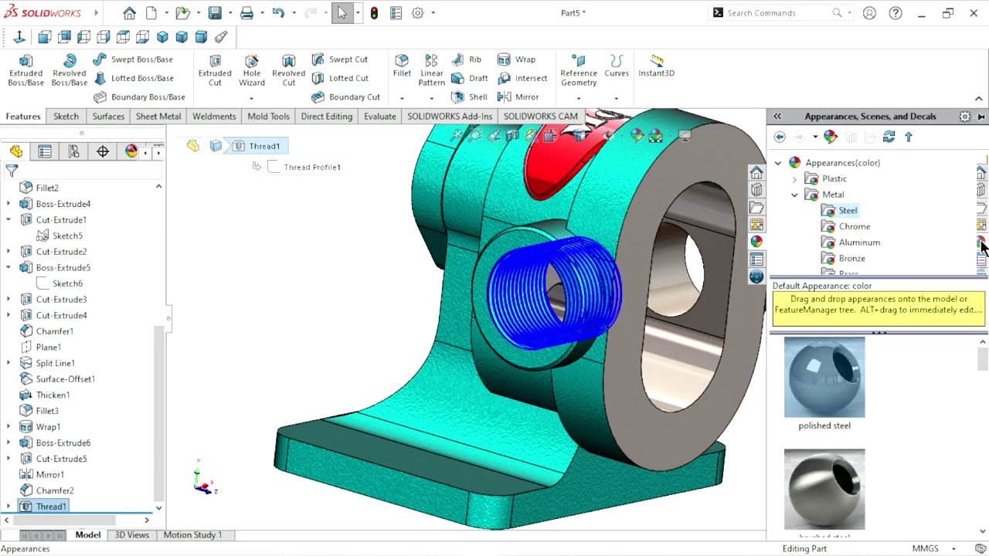
drag(804, 361, 633, 307)
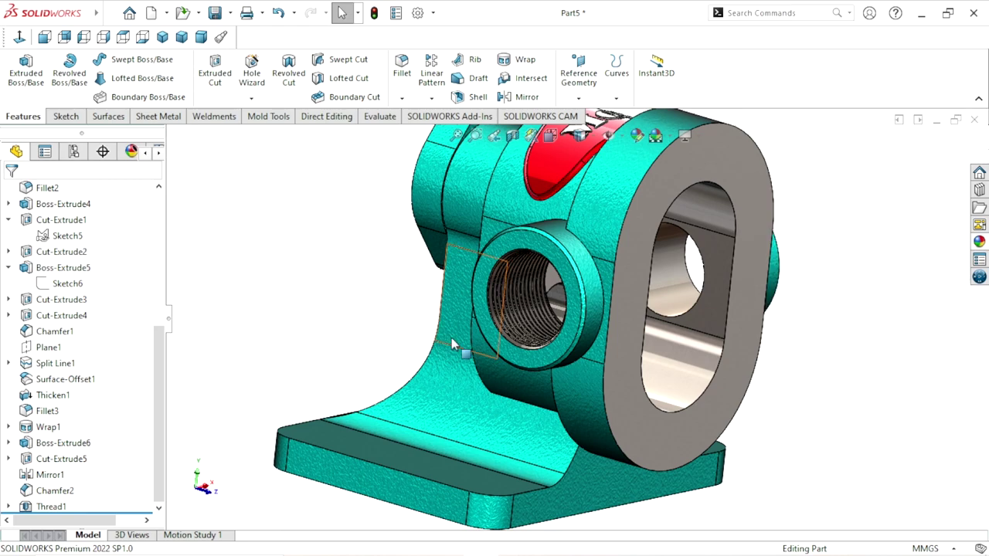
scroll(633, 307, up, 2)
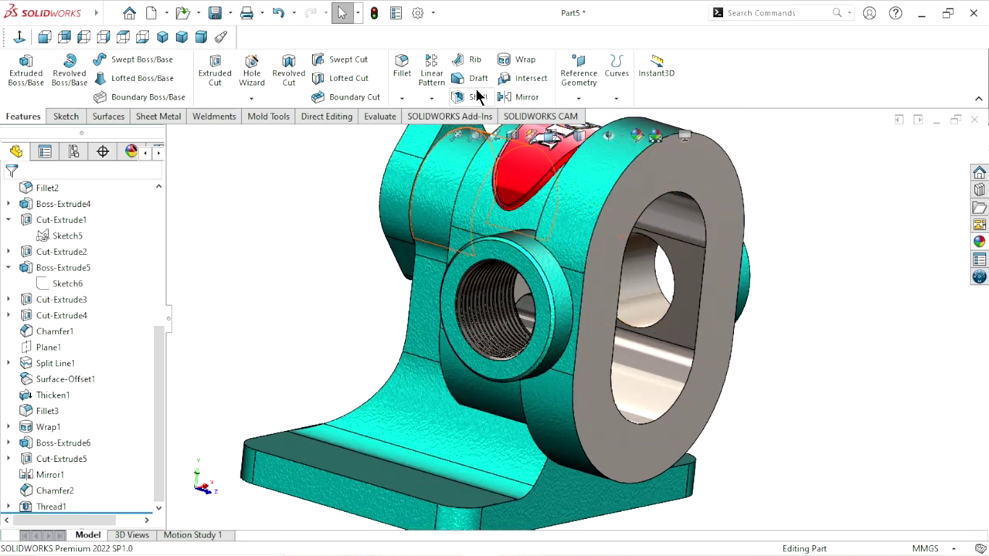
Step: Mirror Thread1 about the Right Plane using the Geometry Pattern option
click(516, 101)
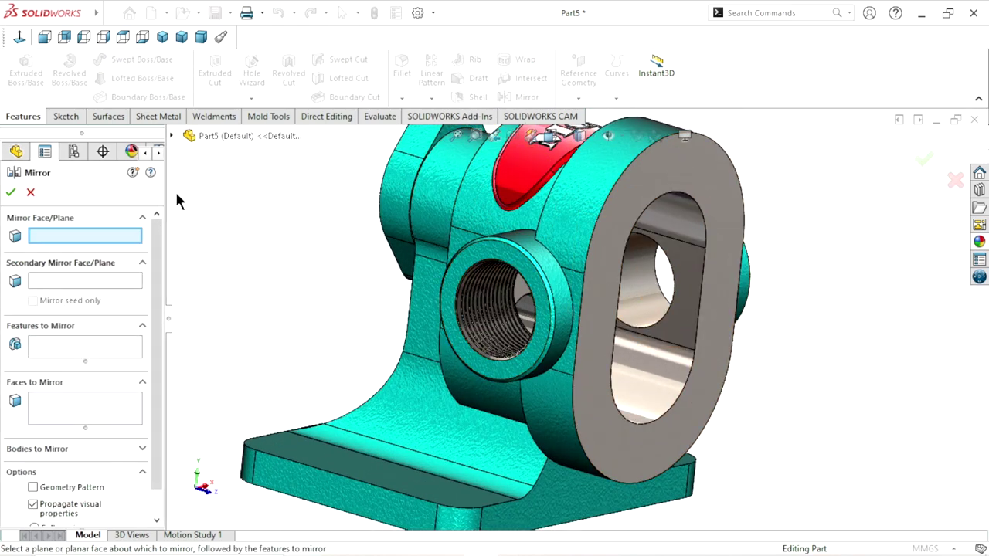
click(172, 135)
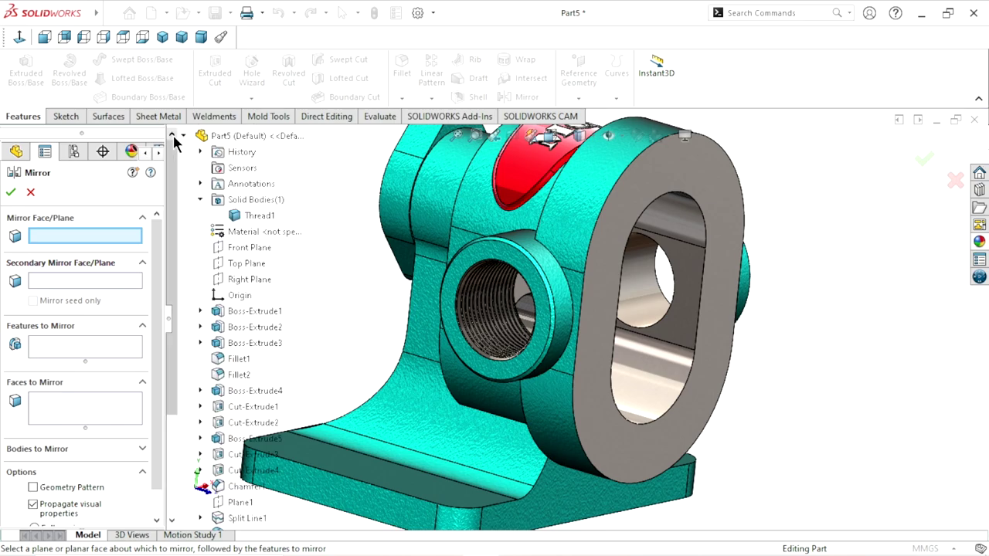
click(225, 283)
click(101, 353)
scroll(221, 450, down, 3)
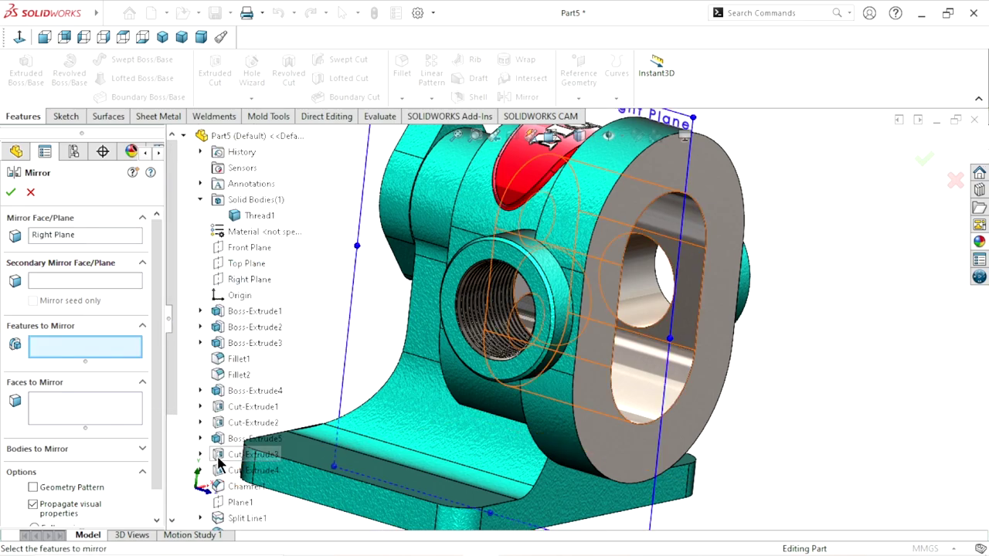
click(235, 518)
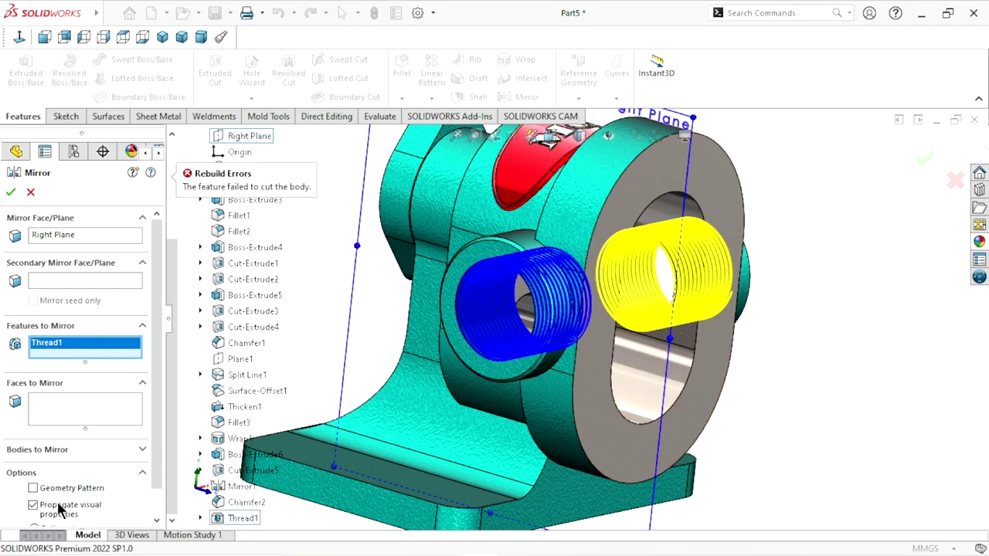
click(33, 489)
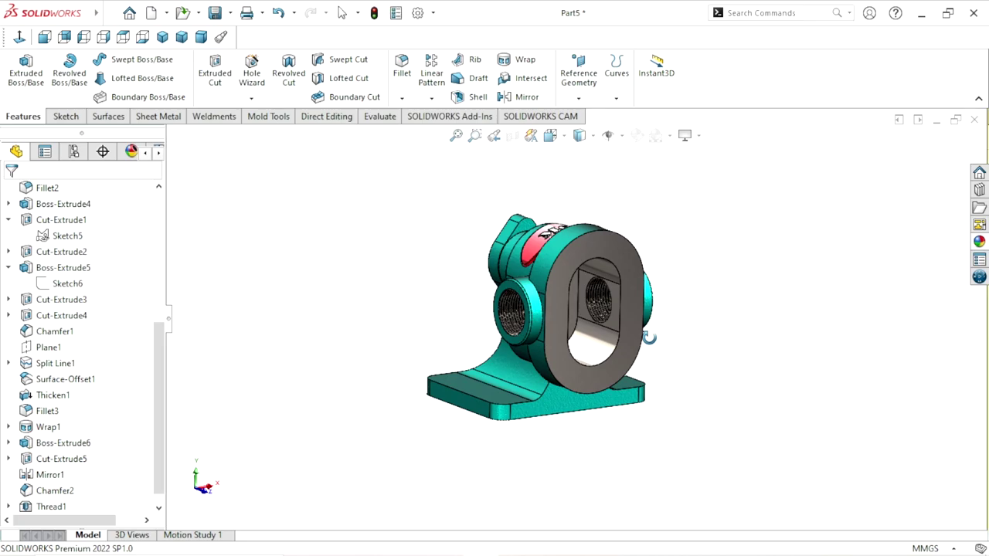
Step: Orbit and zoom around the part to inspect both threaded holes
mouse_move(649, 337)
middle_down()
mouse_move(572, 322)
mouse_move(552, 369)
middle_up()
scroll(556, 337, down, 8)
scroll(552, 370, up, 6)
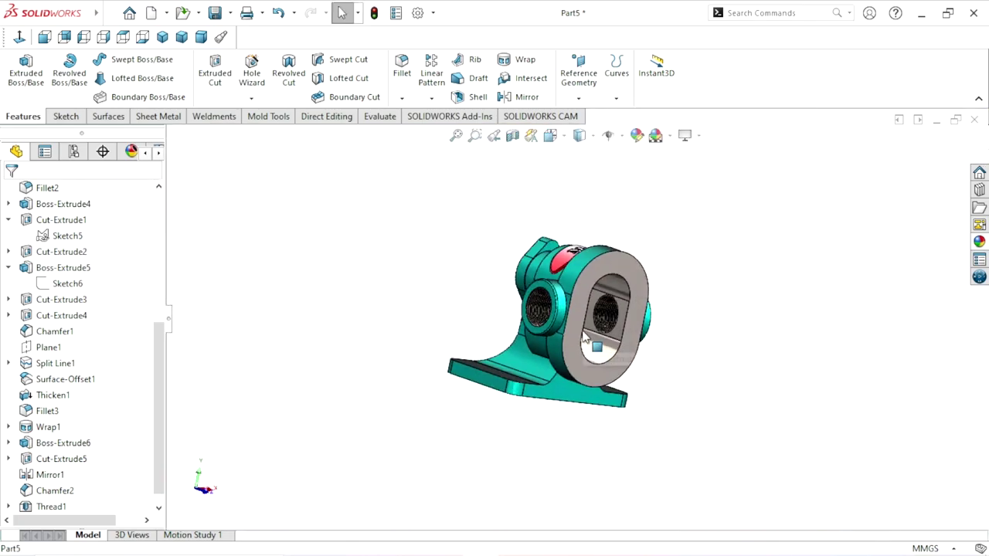
scroll(577, 328, down, 4)
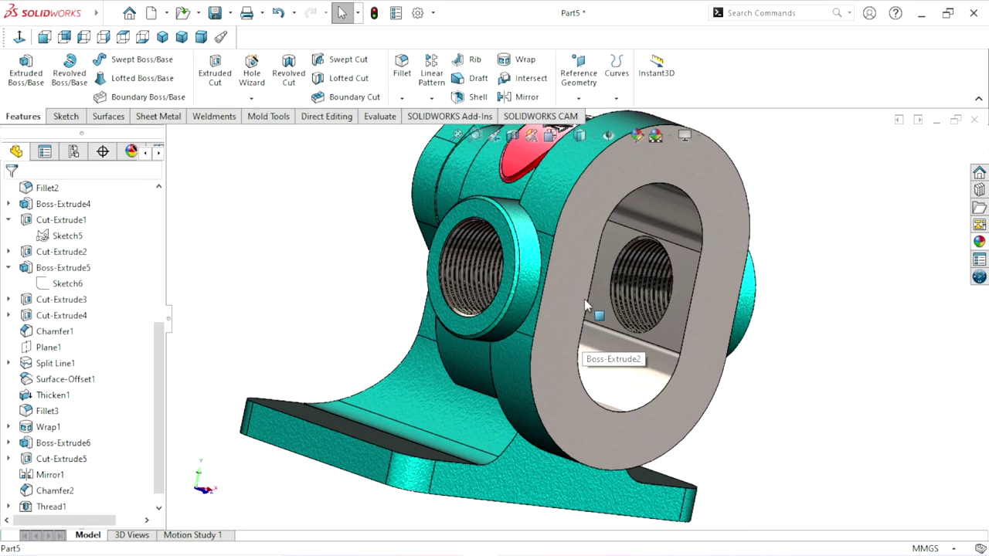
scroll(584, 295, up, 3)
scroll(576, 299, down, 2)
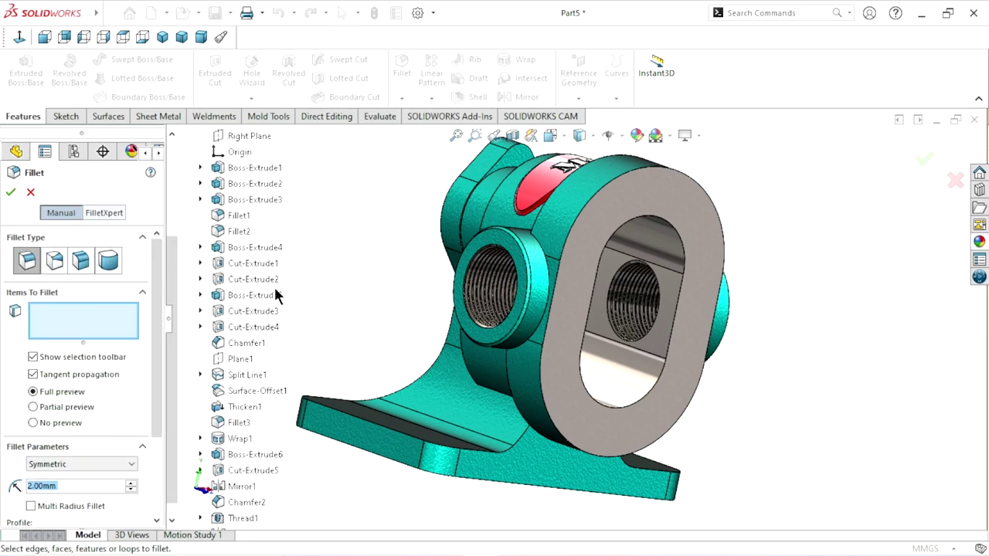
Step: Select the boss's outer edge for the 2 mm fillet
click(89, 491)
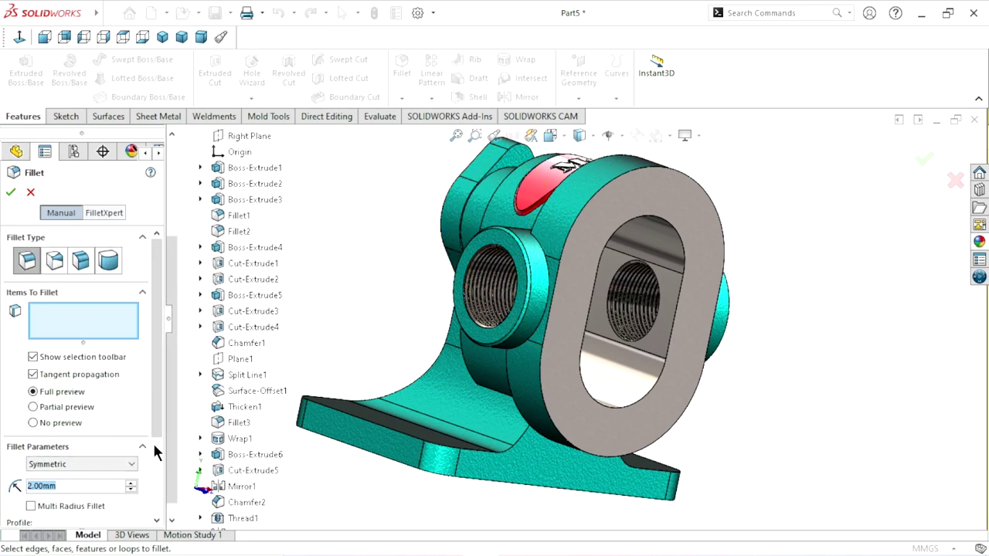
scroll(546, 265, down, 1)
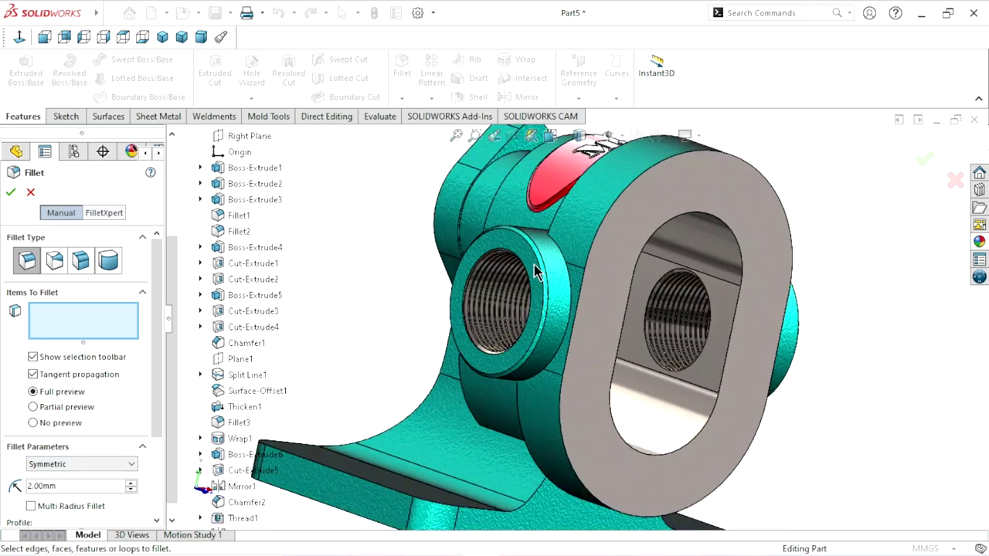
scroll(525, 286, down, 2)
scroll(533, 324, down, 3)
scroll(540, 352, down, 1)
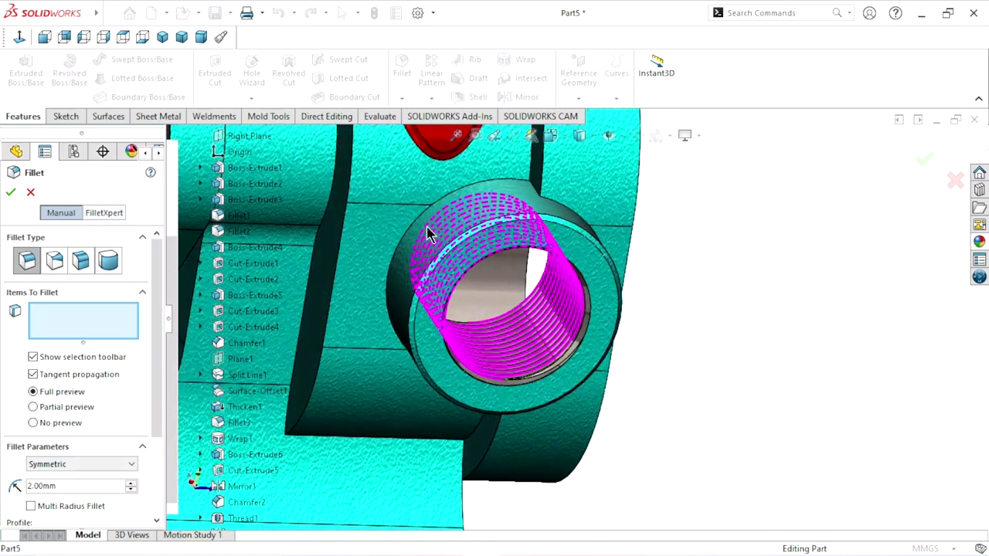
scroll(427, 226, up, 1)
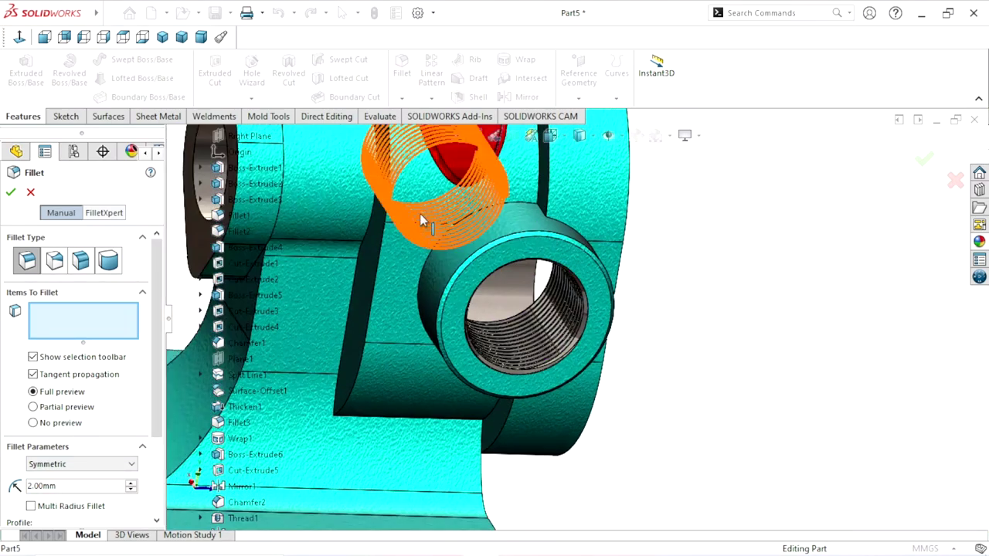
click(424, 263)
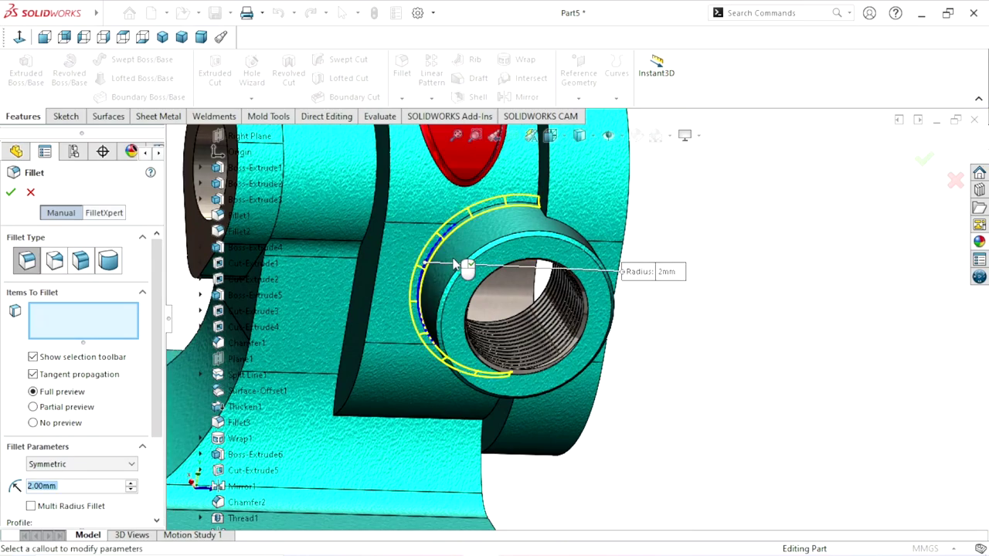
Step: Add the circular edge around the hole, removing an accidentally picked boss face
mouse_move(754, 303)
middle_down()
mouse_move(713, 304)
mouse_move(729, 320)
mouse_move(620, 355)
middle_up()
scroll(539, 344, down, 3)
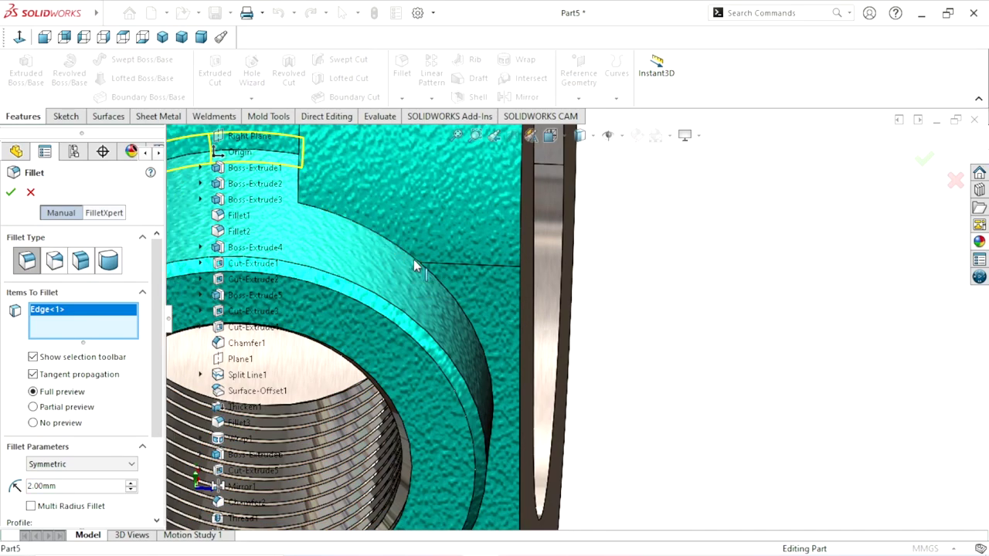
scroll(672, 282, up, 3)
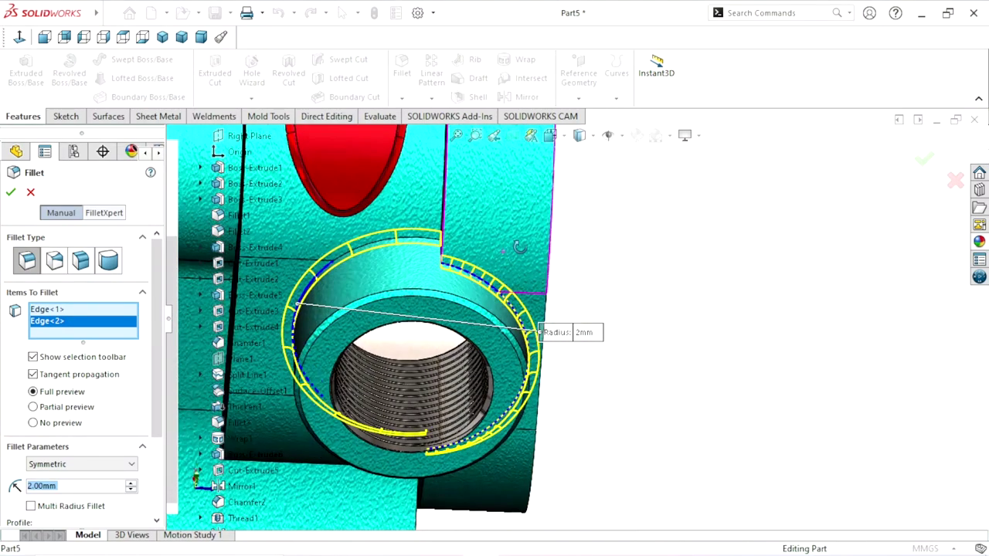
scroll(458, 263, down, 5)
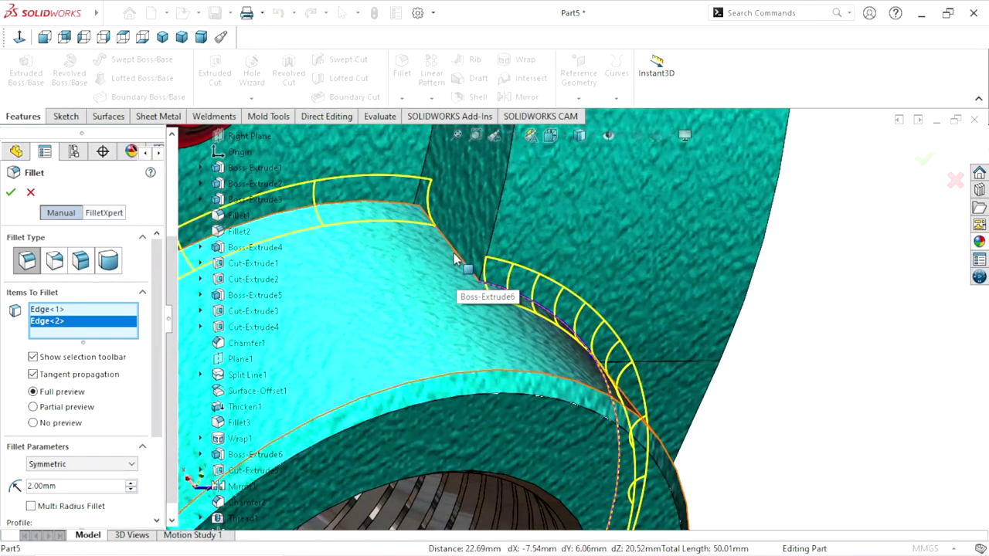
click(485, 270)
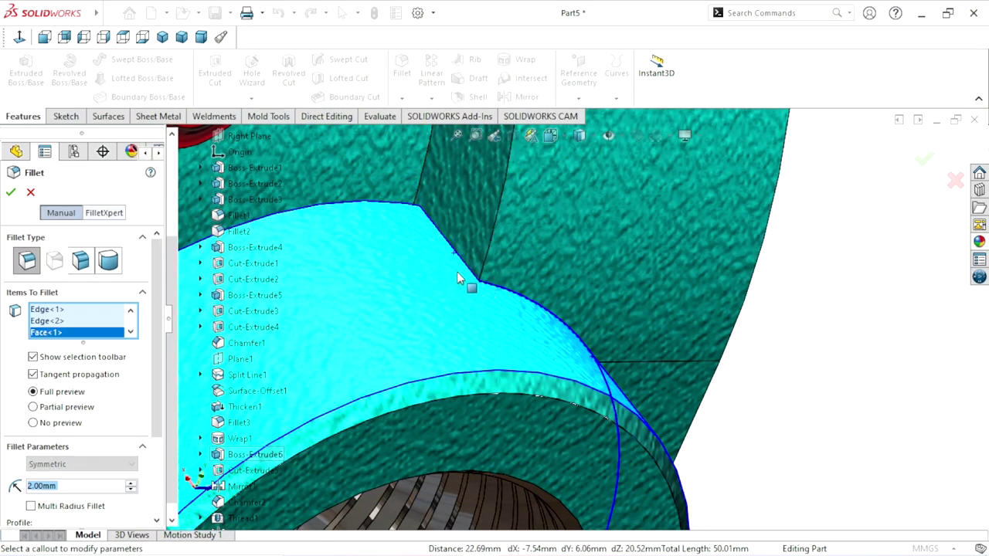
click(464, 270)
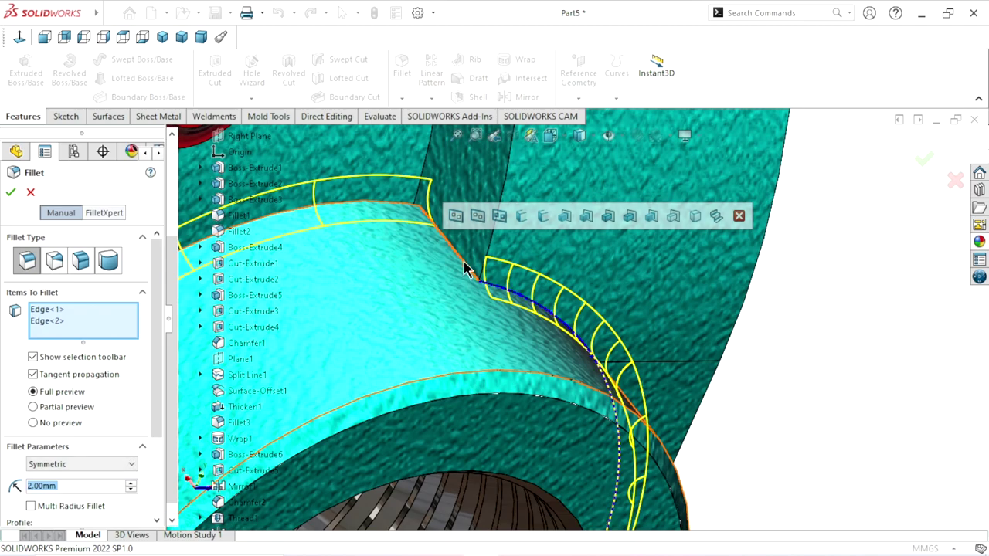
scroll(464, 269, up, 3)
click(500, 333)
Step: Add the short edge beside the hole, bringing the fillet to four edges
scroll(510, 340, up, 3)
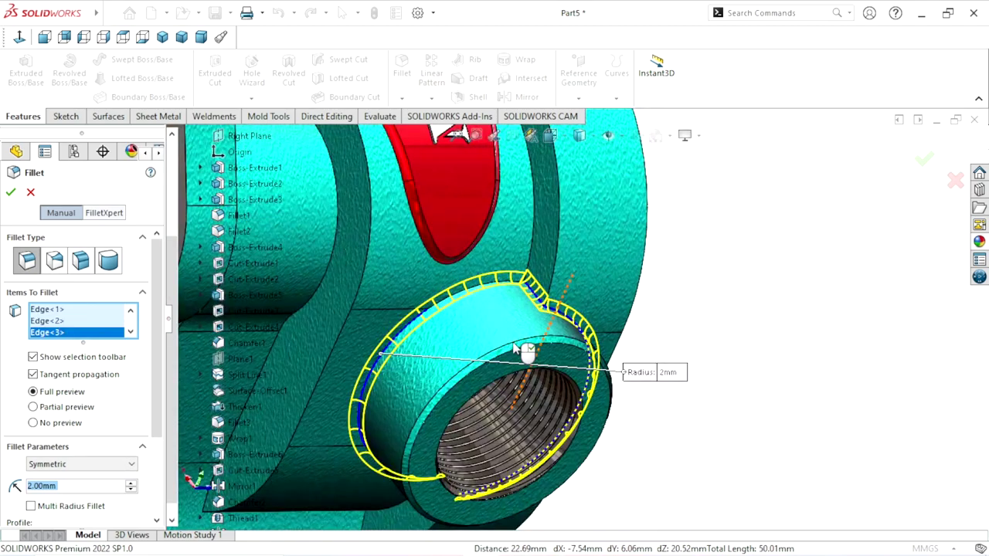
scroll(516, 349, up, 5)
middle_drag(530, 431, 541, 391)
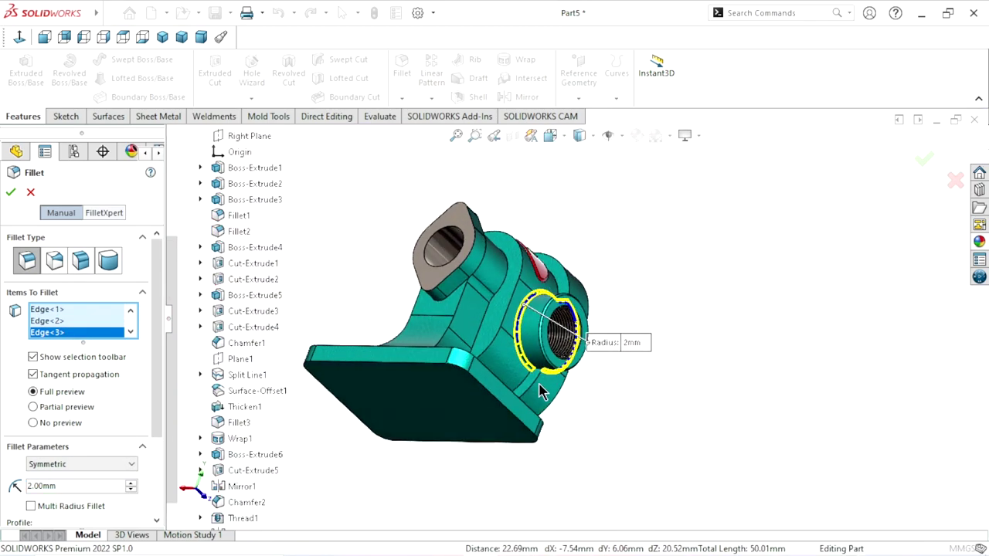
scroll(542, 386, down, 2)
scroll(541, 371, down, 3)
scroll(533, 348, down, 3)
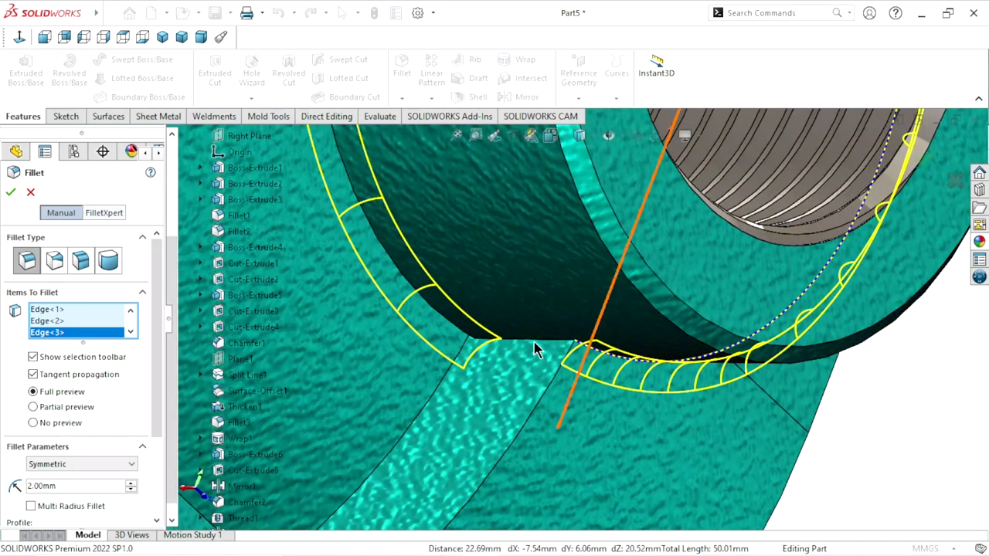
click(533, 339)
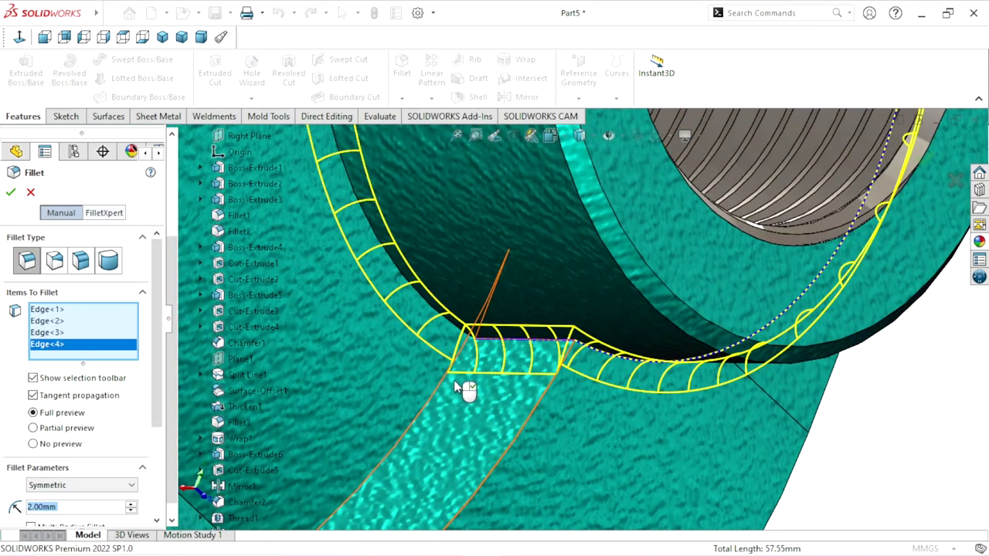
scroll(464, 382, up, 5)
scroll(452, 352, up, 3)
mouse_move(469, 360)
middle_down()
mouse_move(526, 389)
mouse_move(533, 317)
middle_up()
scroll(503, 289, down, 3)
scroll(506, 290, down, 5)
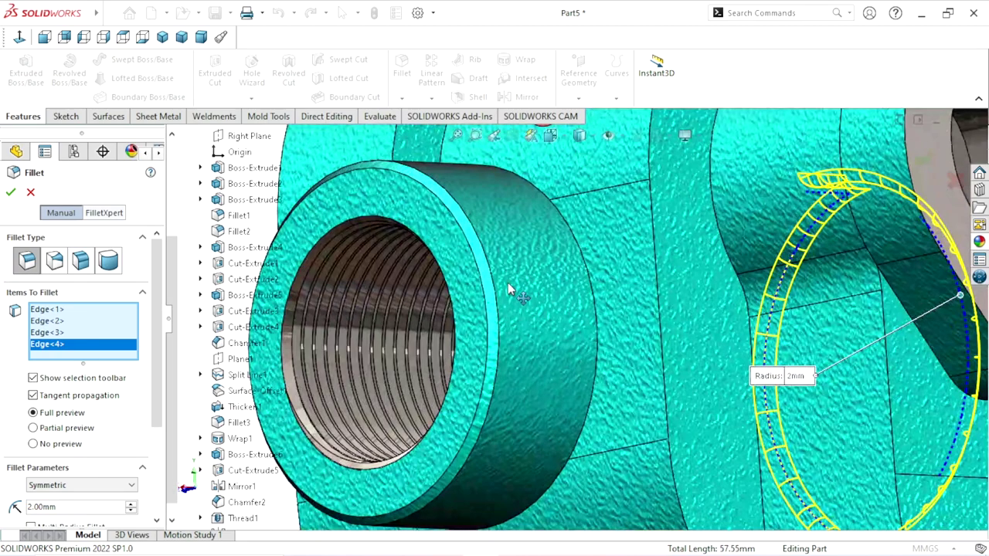
Step: Add the other boss's outer circular edge and the bore rim edge to the fillet
click(587, 267)
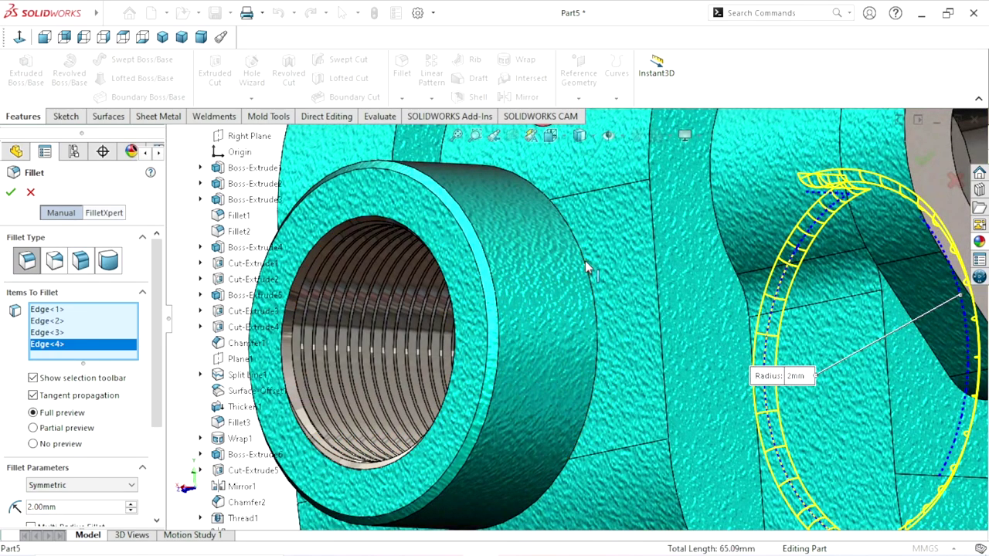
scroll(553, 337, up, 8)
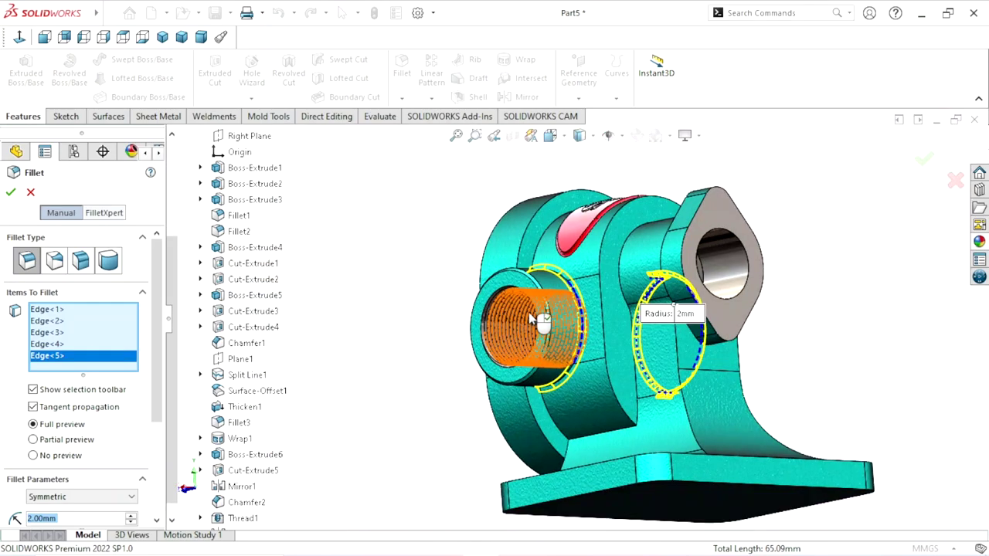
middle_drag(553, 338, 604, 372)
scroll(604, 369, down, 4)
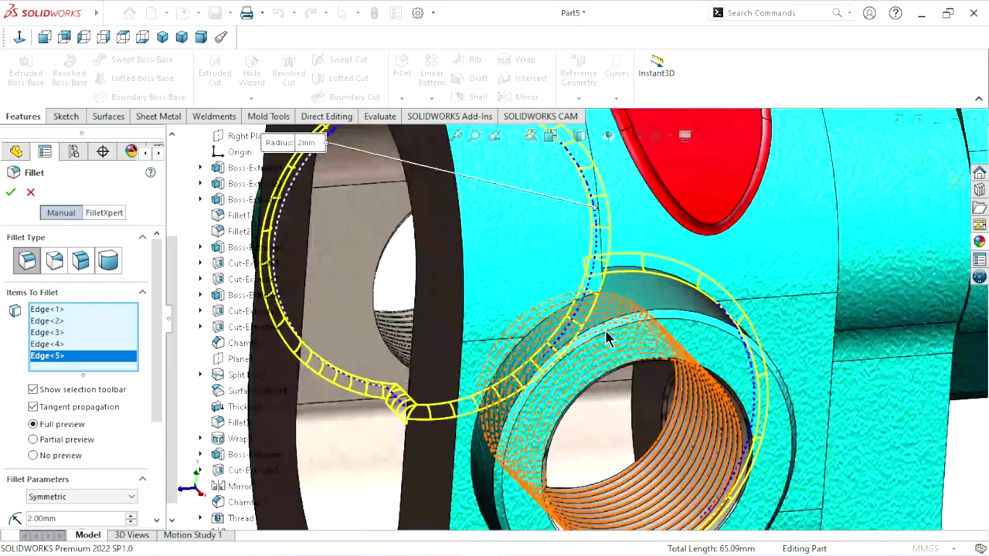
scroll(607, 338, down, 4)
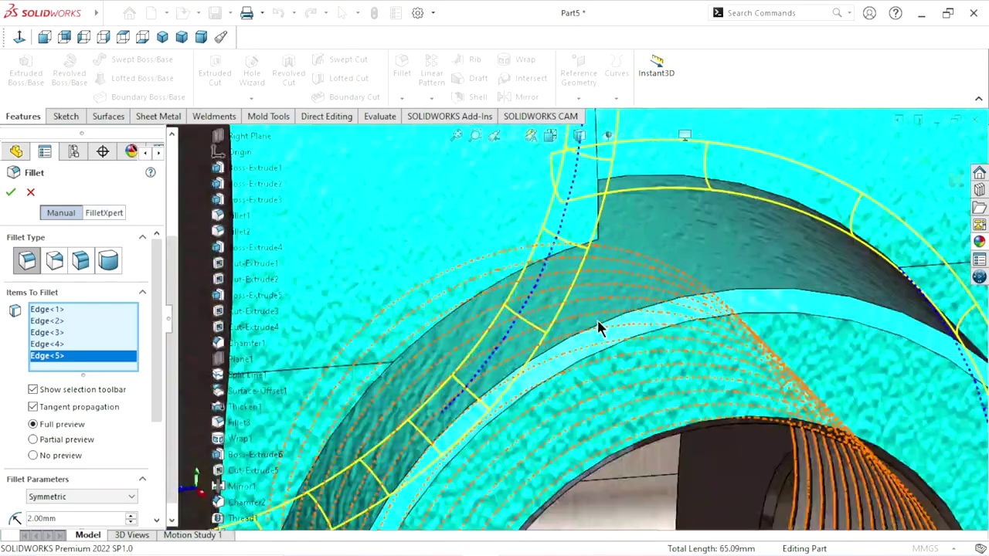
click(545, 267)
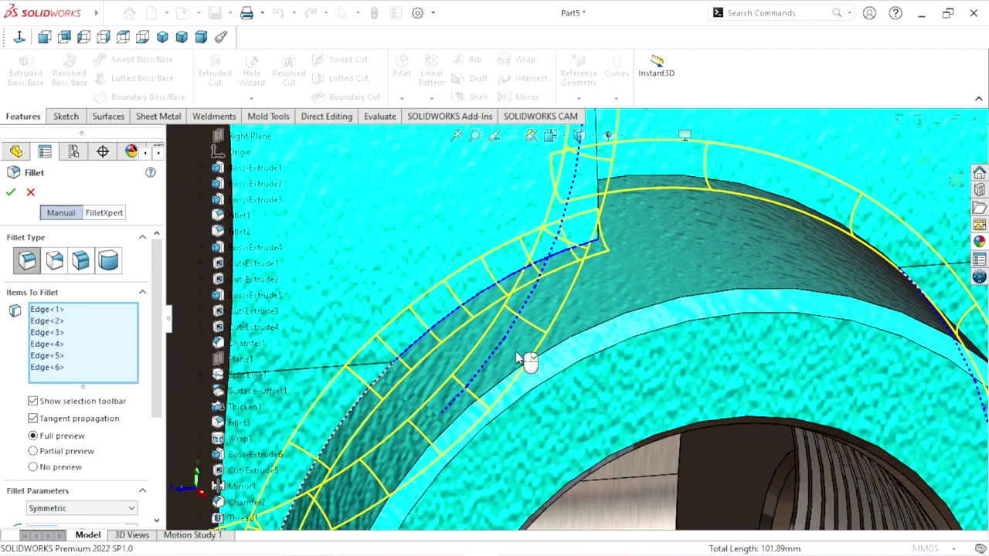
Step: Add the corner edge beside the bore to the fillet
scroll(515, 350, up, 5)
middle_drag(515, 350, 566, 387)
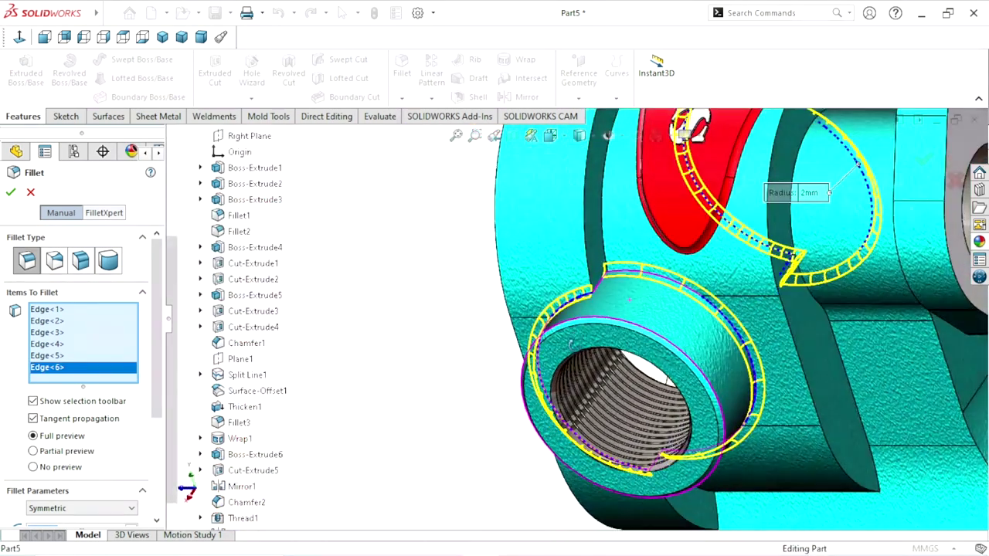
scroll(566, 386, down, 3)
scroll(618, 275, down, 5)
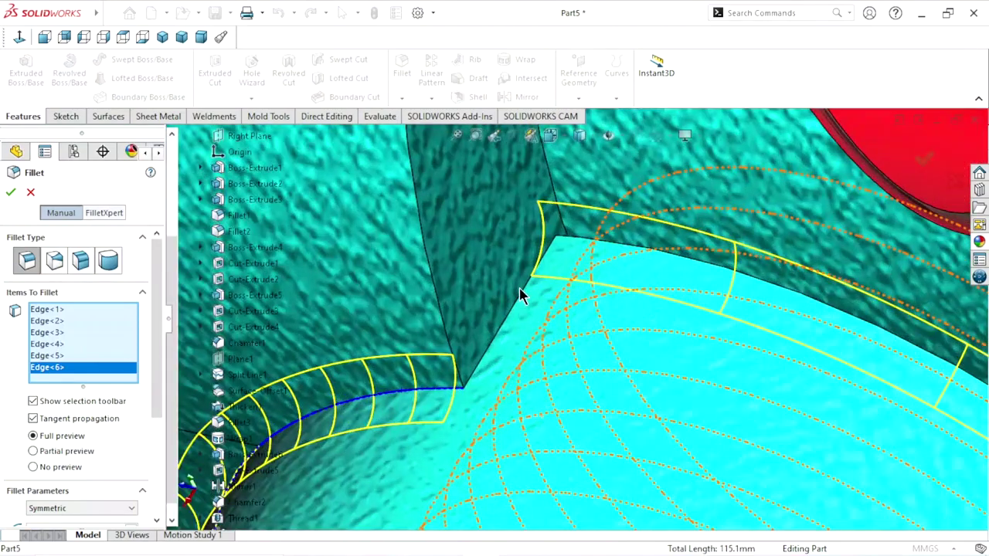
click(518, 300)
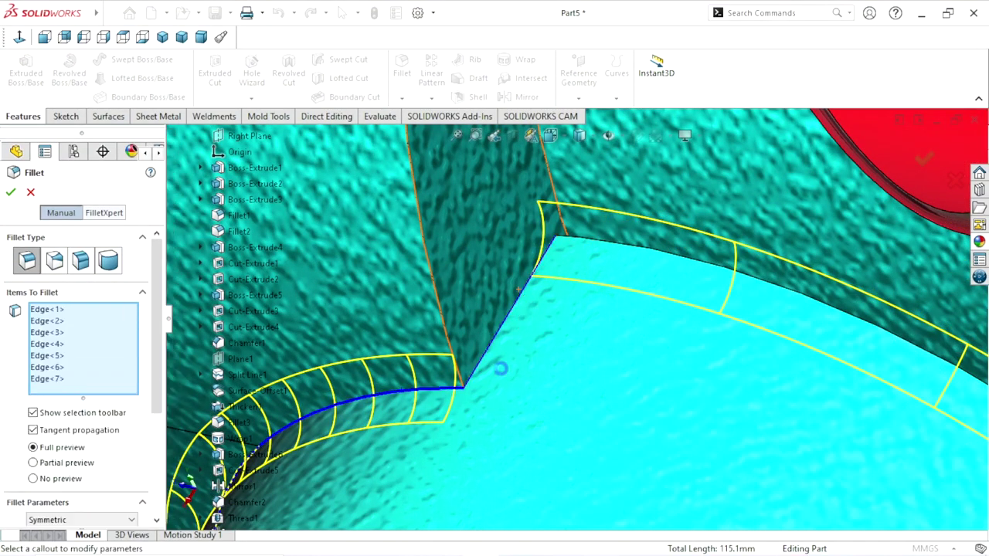
scroll(514, 379, up, 6)
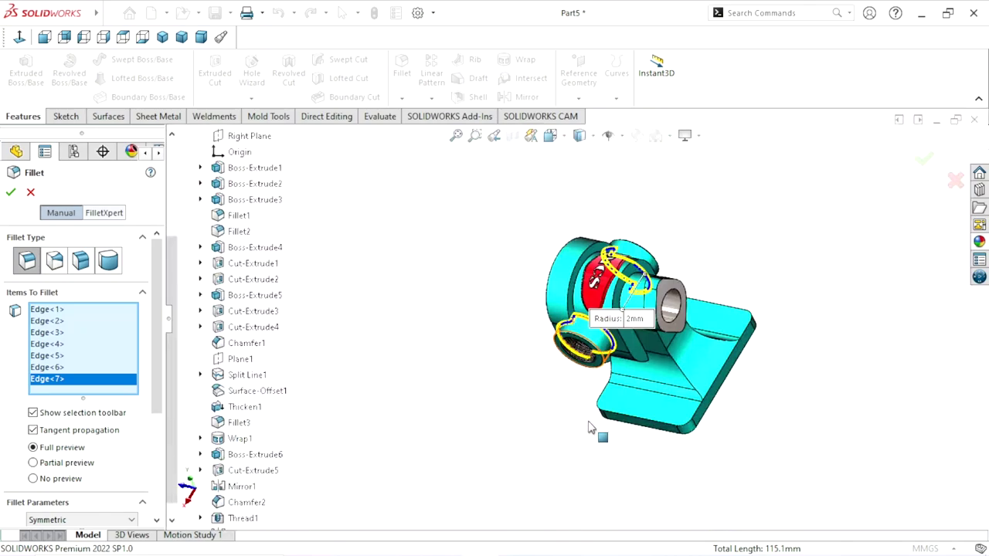
Step: Add the short edge at the slot corner, removing a stray upper face
middle_drag(592, 377, 589, 330)
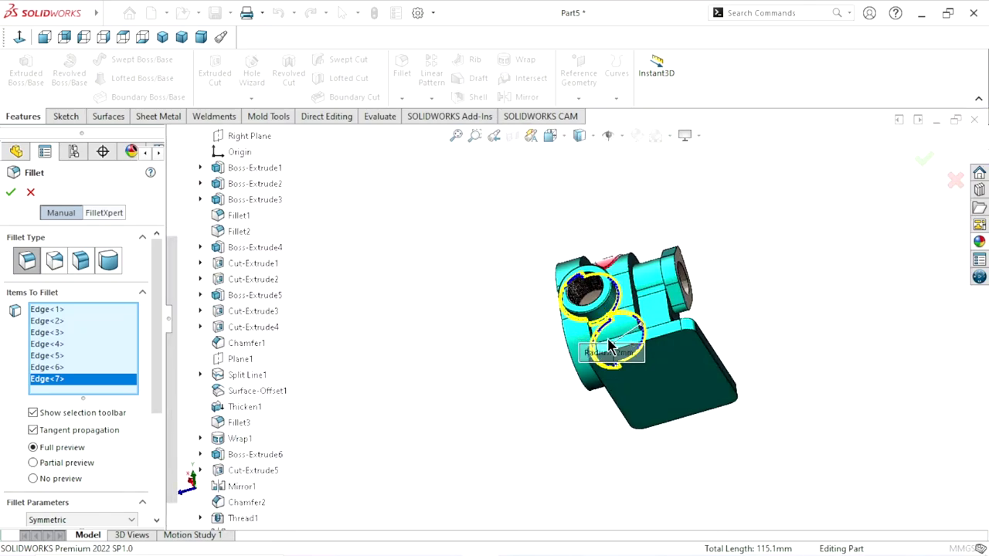
scroll(588, 331, down, 3)
scroll(564, 328, down, 3)
scroll(533, 324, down, 3)
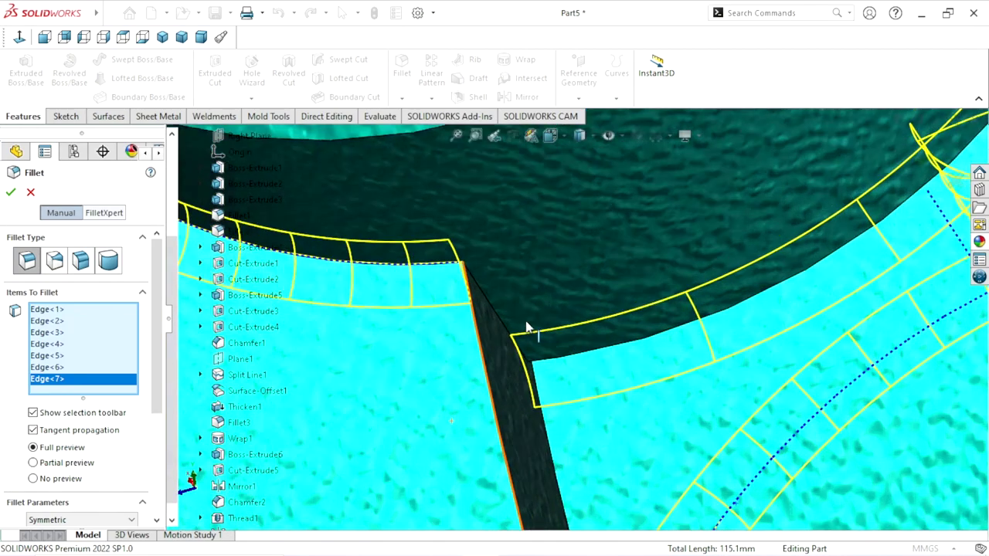
scroll(502, 323, down, 2)
click(502, 323)
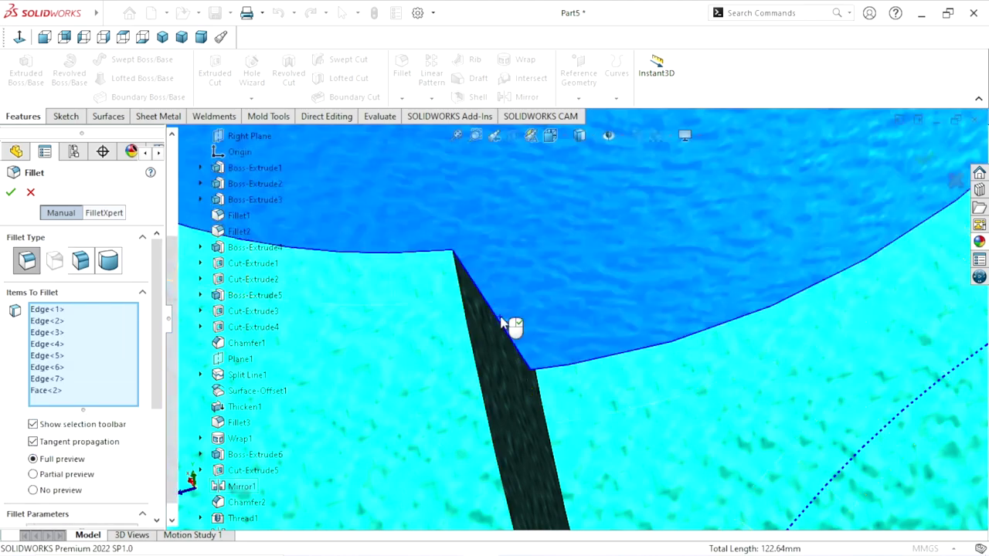
click(502, 323)
click(499, 319)
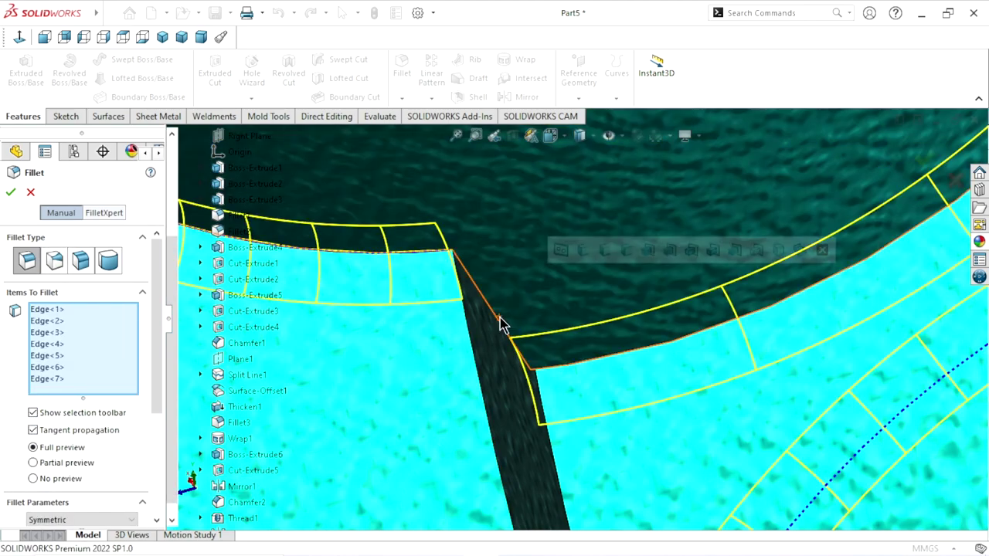
scroll(506, 340, up, 3)
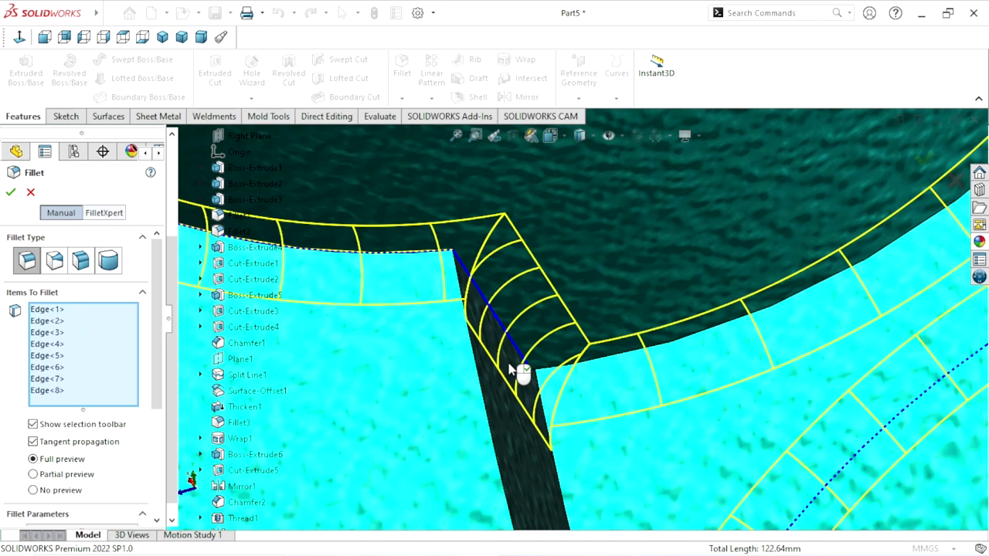
scroll(518, 369, up, 3)
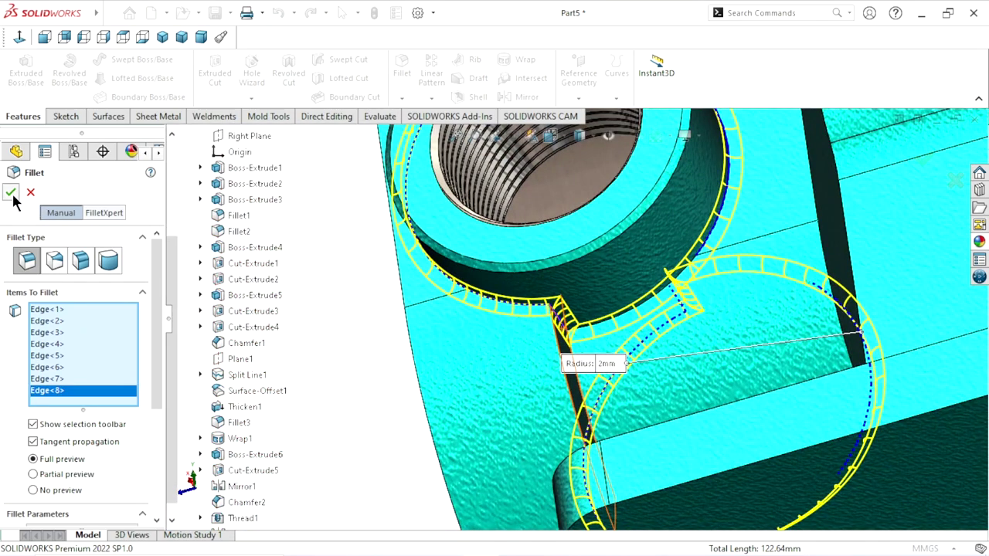
Step: Apply the 2 mm fillet to all eight edges and inspect the rounded edges
key(Return)
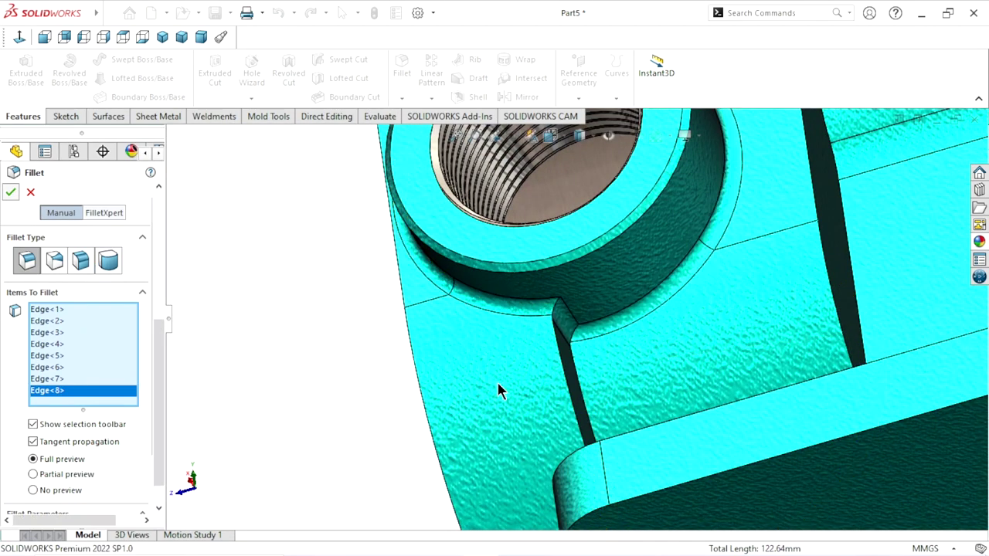
scroll(556, 379, up, 3)
scroll(610, 371, up, 3)
mouse_move(610, 371)
middle_down()
mouse_move(754, 260)
mouse_move(700, 338)
middle_up()
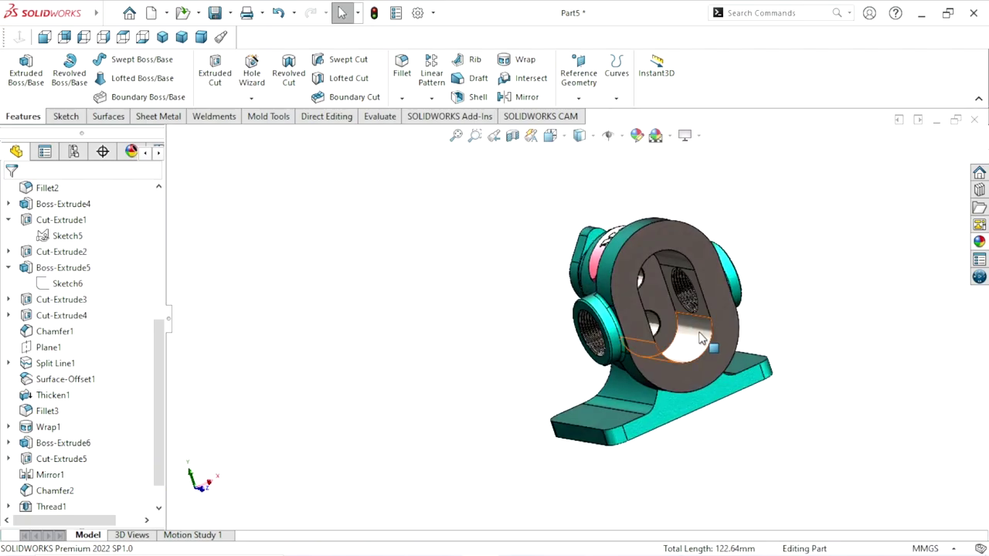
scroll(683, 347, up, 2)
scroll(683, 347, up, 1)
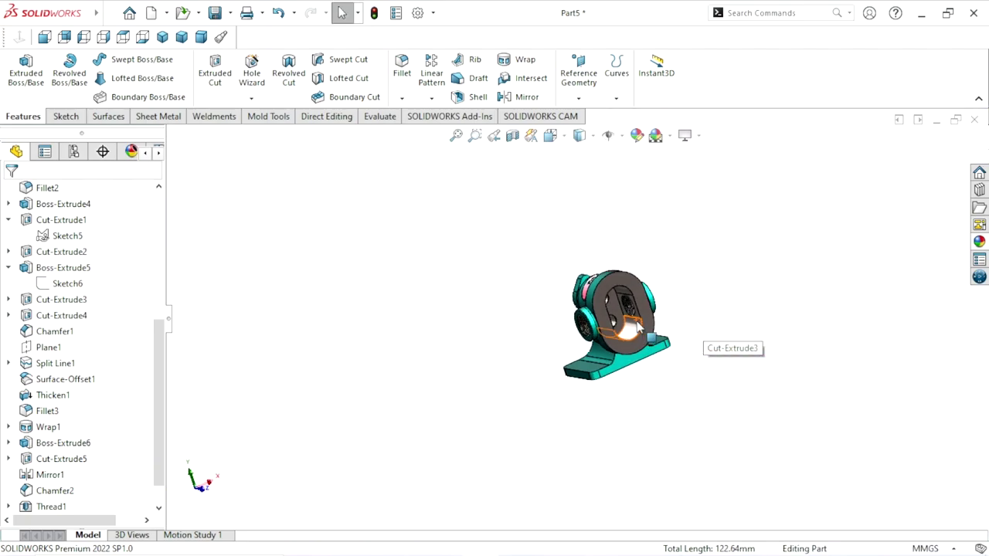
scroll(683, 347, down, 4)
middle_drag(751, 304, 555, 441)
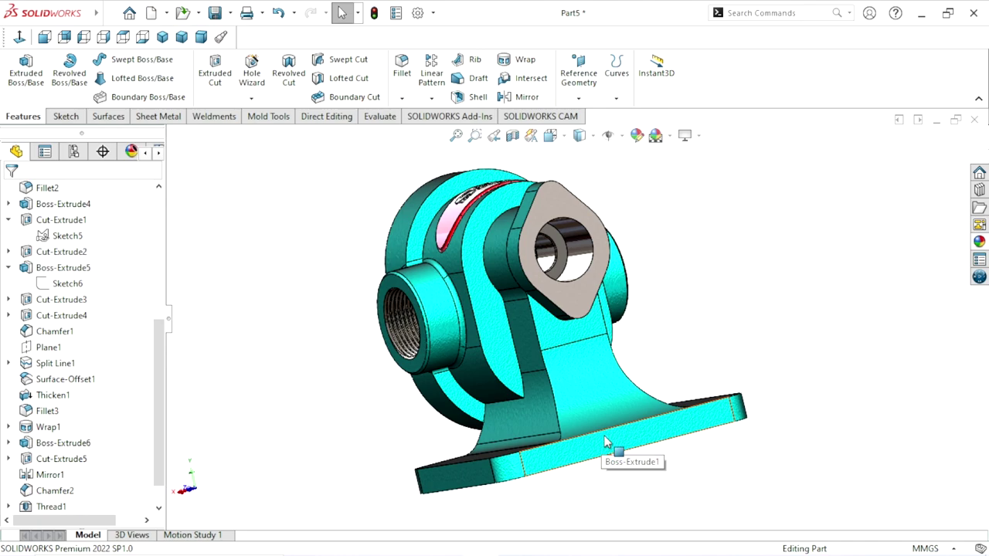
Step: Start a new sketch on the base plate's face, viewed normal to it
scroll(605, 458, up, 2)
mouse_move(580, 397)
middle_down()
mouse_move(711, 410)
mouse_move(691, 410)
middle_up()
click(509, 263)
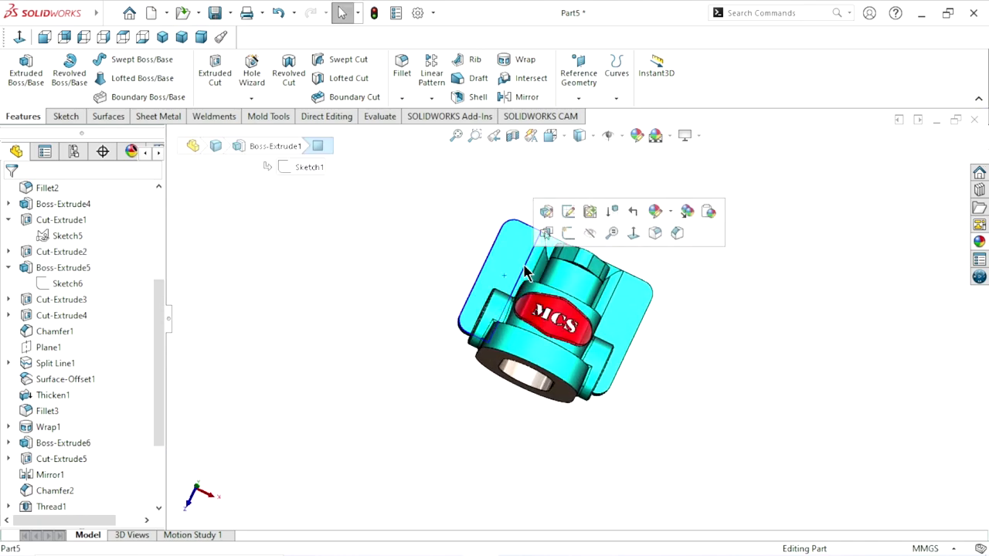
click(570, 241)
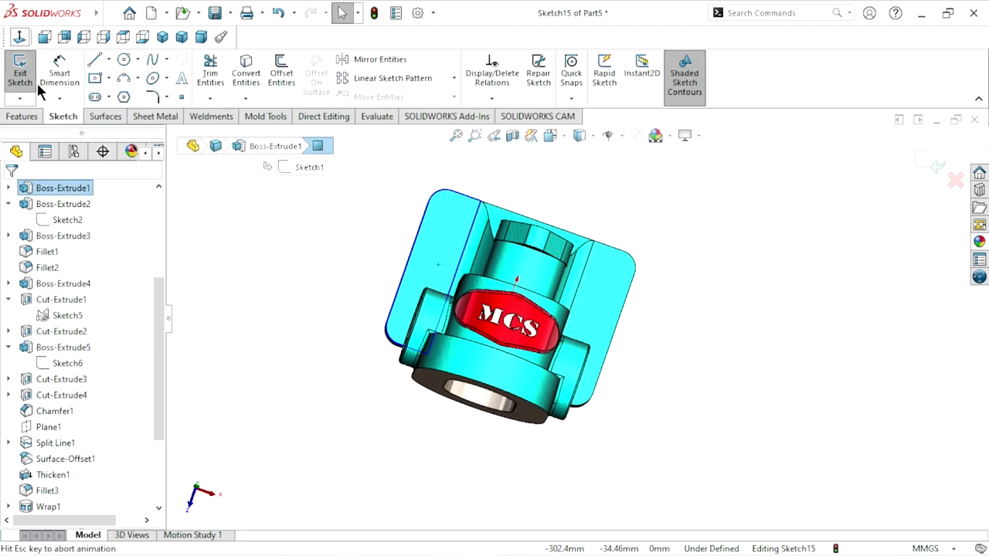
scroll(280, 244, down, 2)
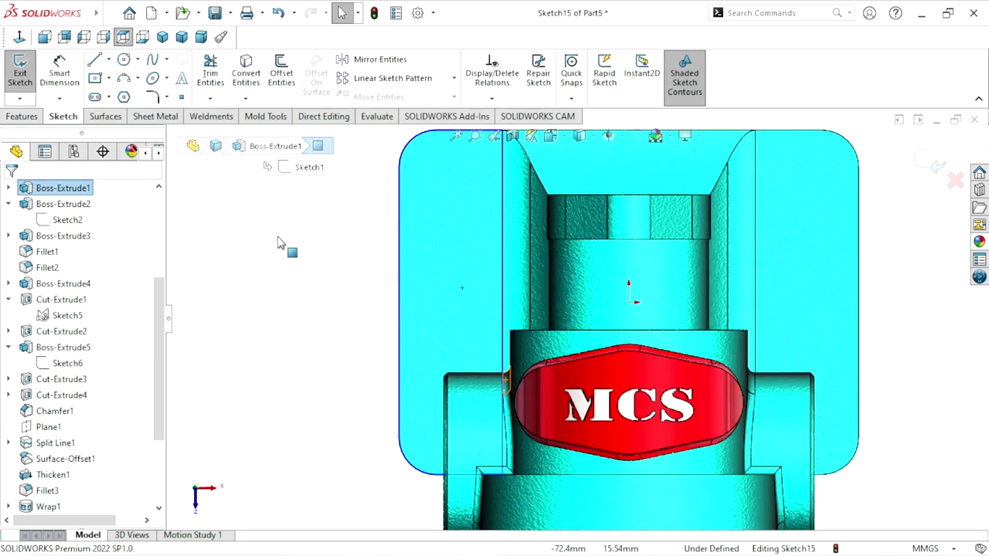
click(107, 60)
Step: Draw a construction centerline across the part from its left edge to its right edge
click(108, 92)
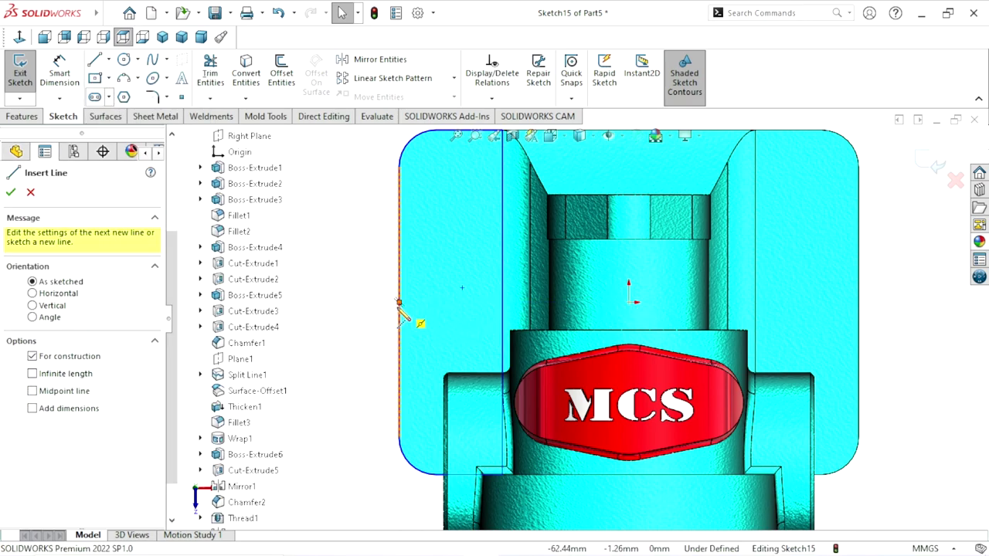
click(400, 306)
click(860, 317)
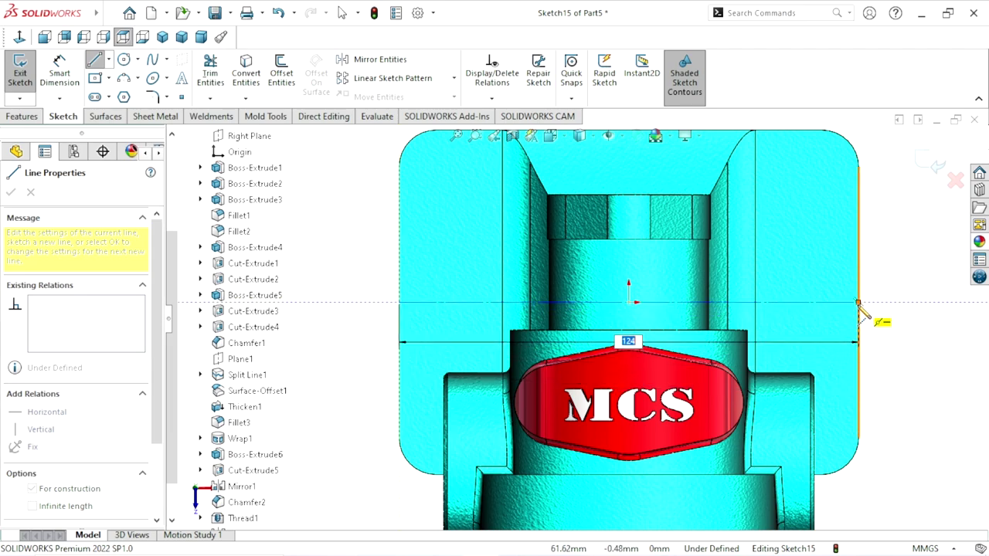
key(Escape)
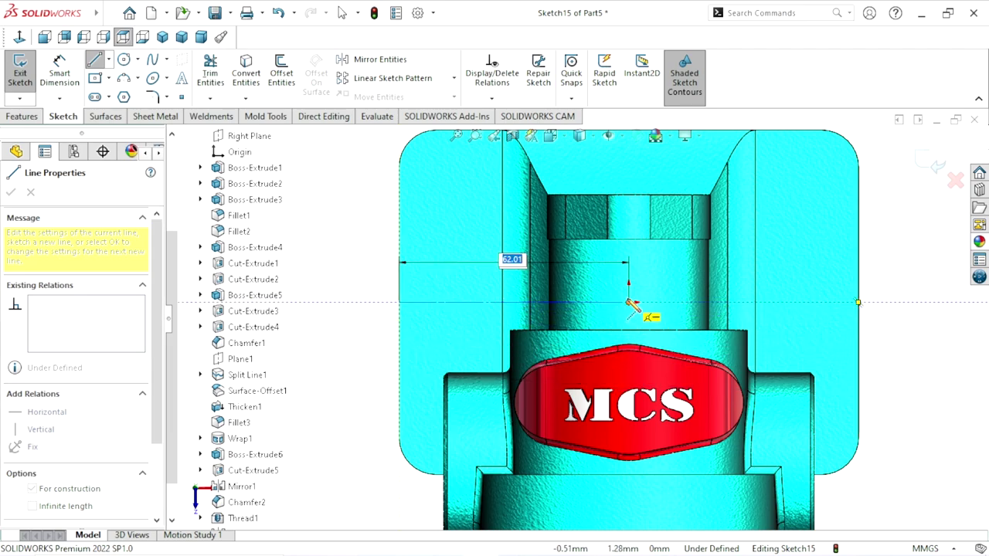
Step: Draw a 62.01 mm construction line from the origin to the left edge, constrained horizontal
click(629, 298)
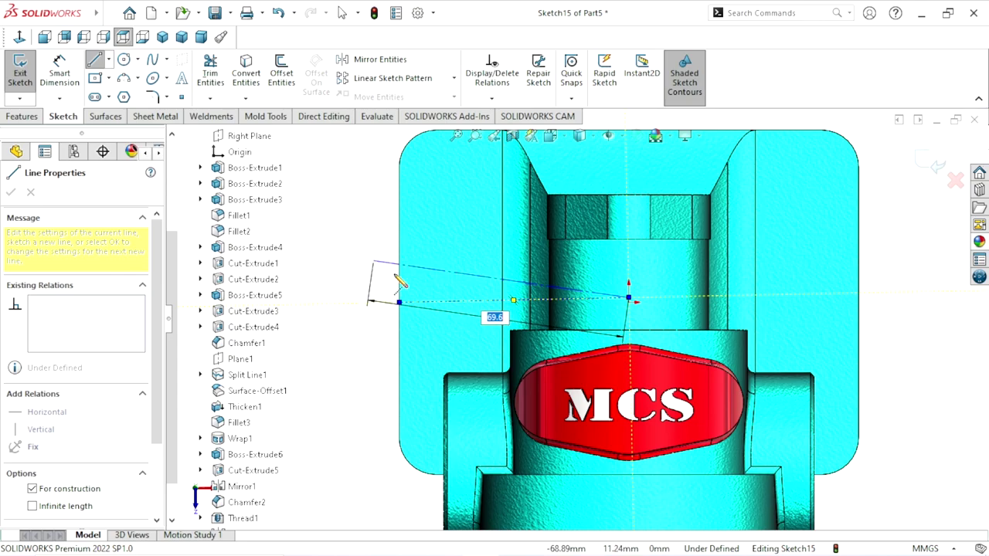
right_click(392, 267)
click(402, 267)
scroll(576, 309, down, 2)
scroll(576, 309, down, 1)
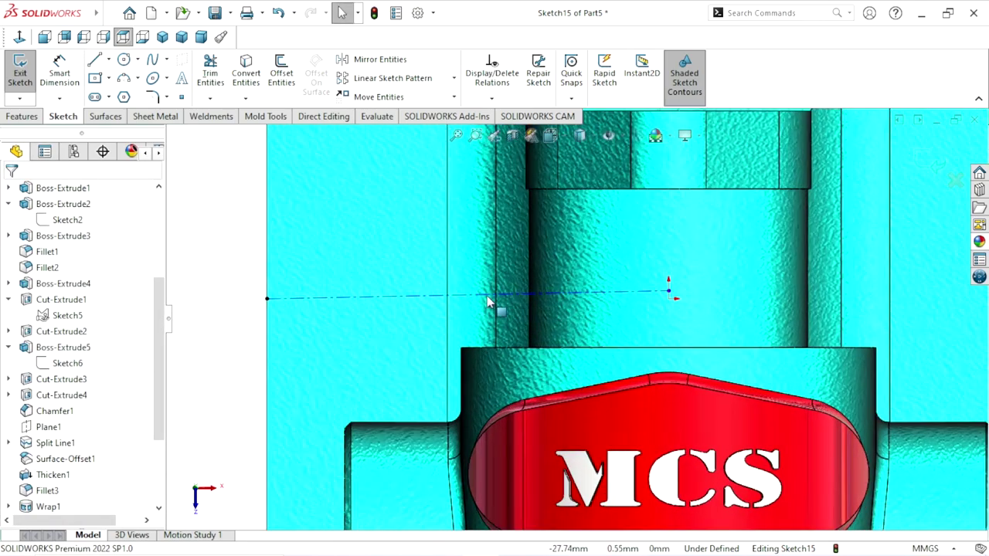
click(488, 298)
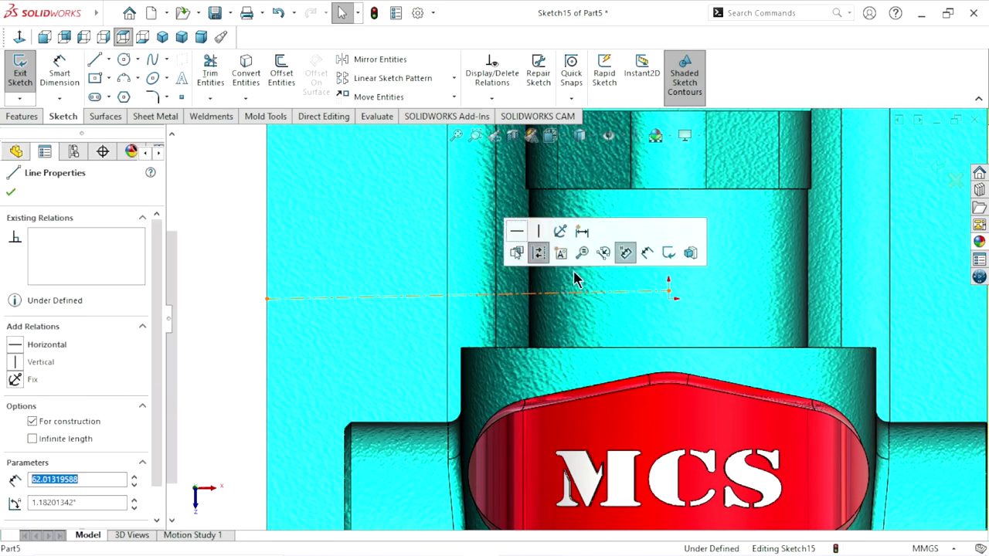
click(518, 229)
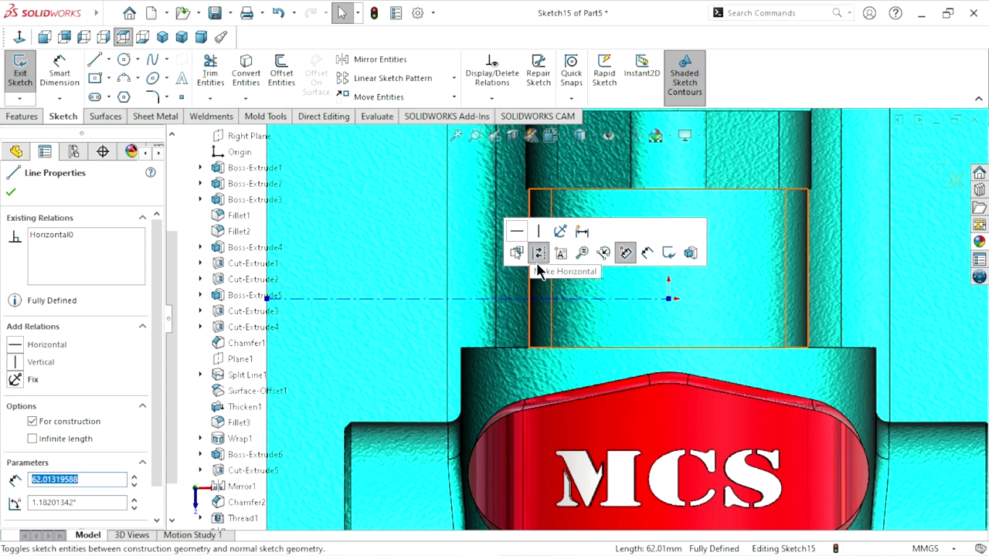
click(12, 193)
scroll(448, 329, up, 3)
scroll(520, 331, up, 1)
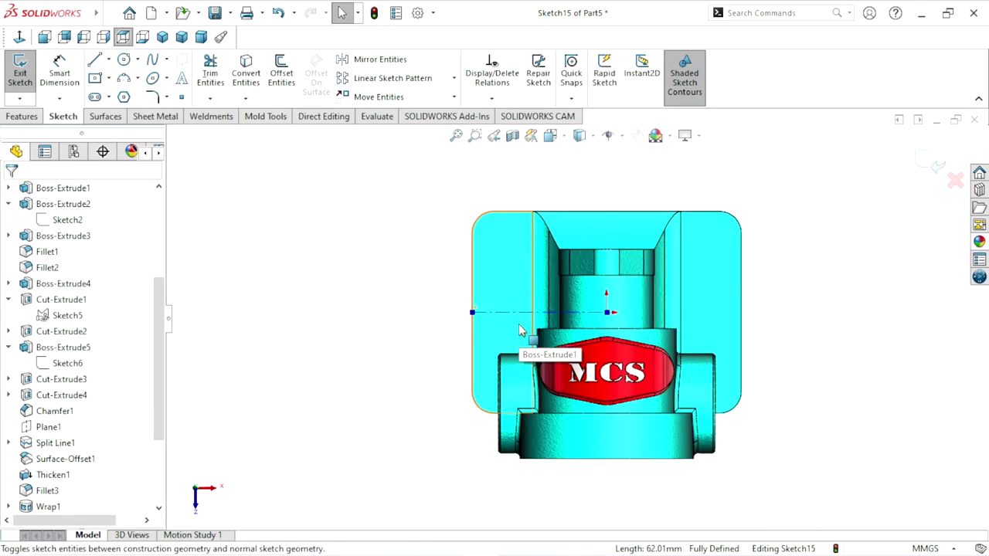
scroll(520, 330, down, 2)
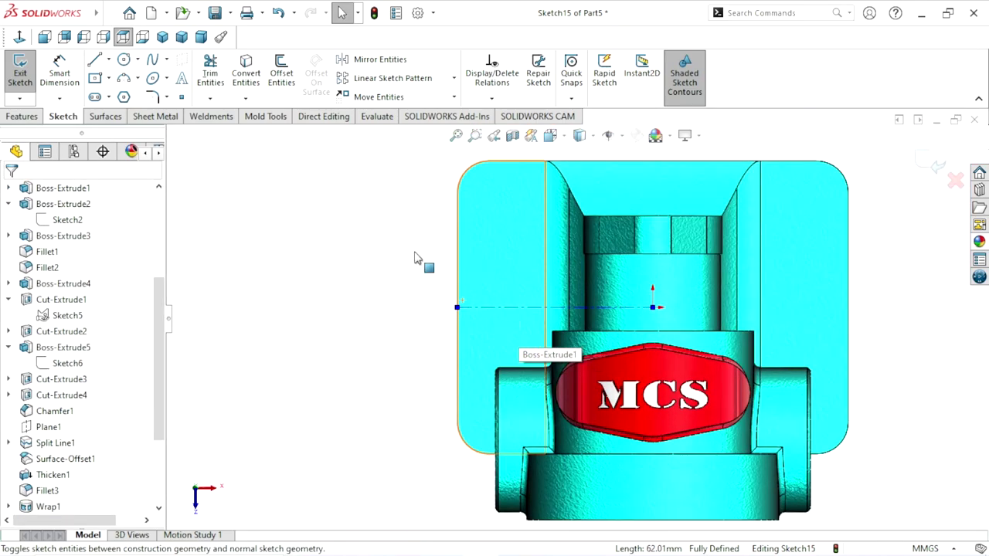
Step: Draw a corner rectangle from the plate's left edge to the inner wall
click(109, 79)
click(101, 99)
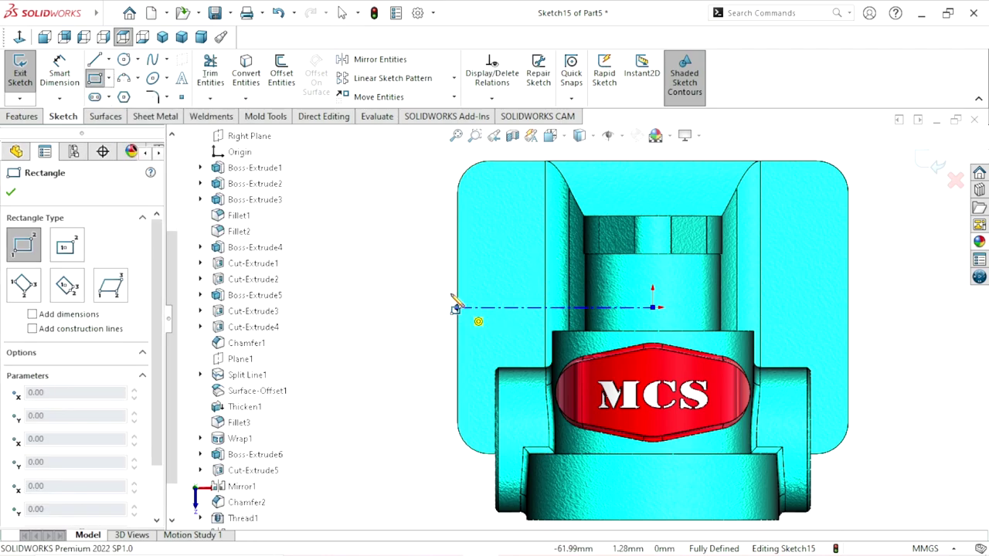
click(458, 274)
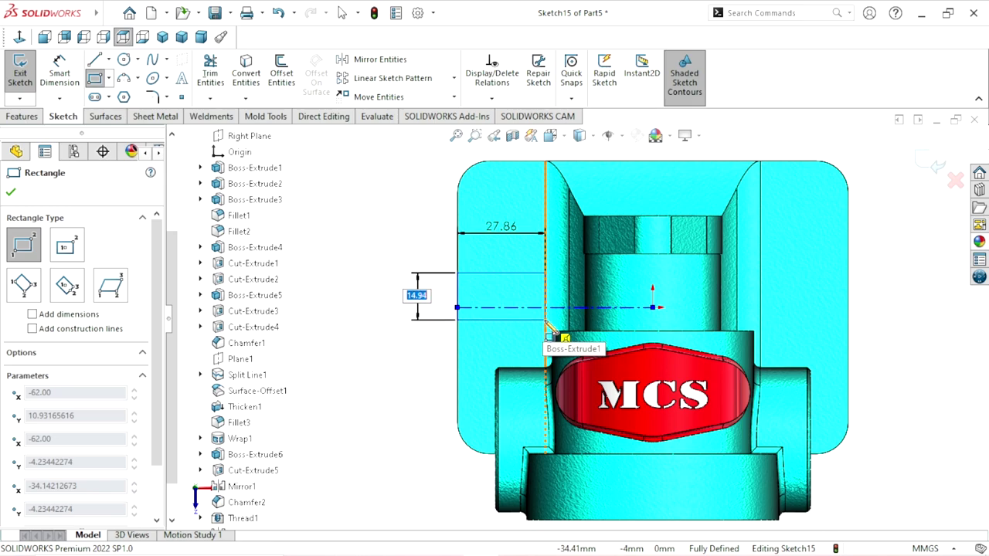
click(546, 318)
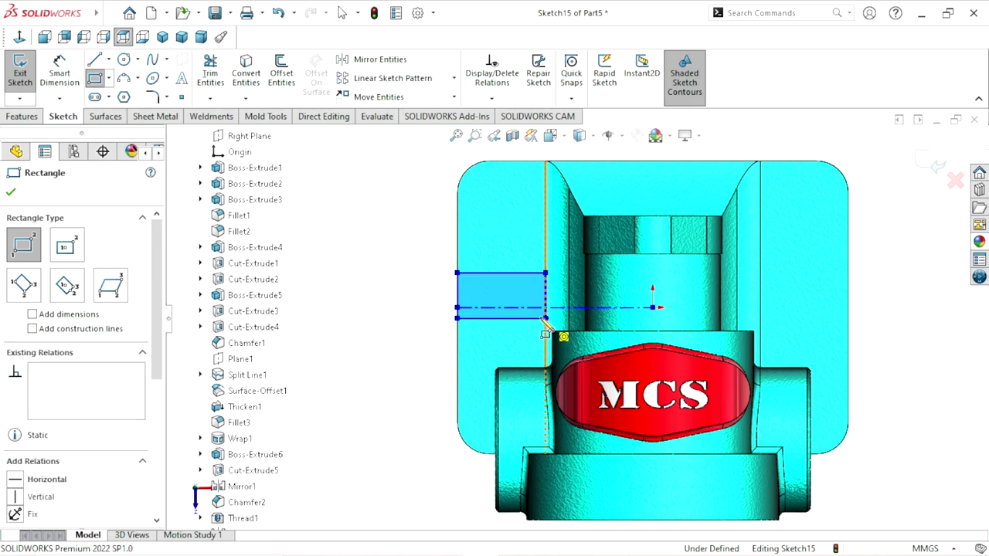
right_click(417, 318)
click(409, 303)
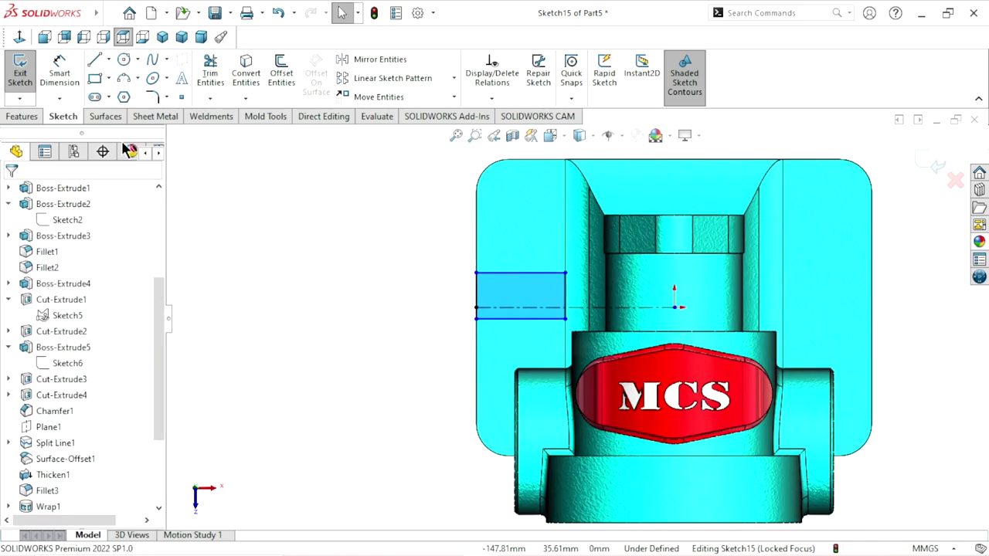
Step: Make the rectangle's horizontal edges symmetric about the construction line
click(67, 79)
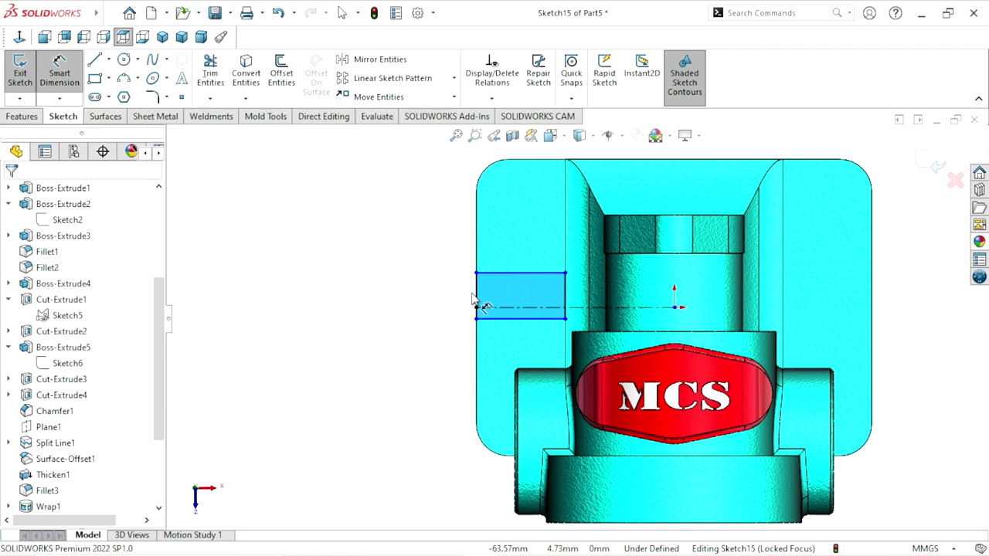
key(Escape)
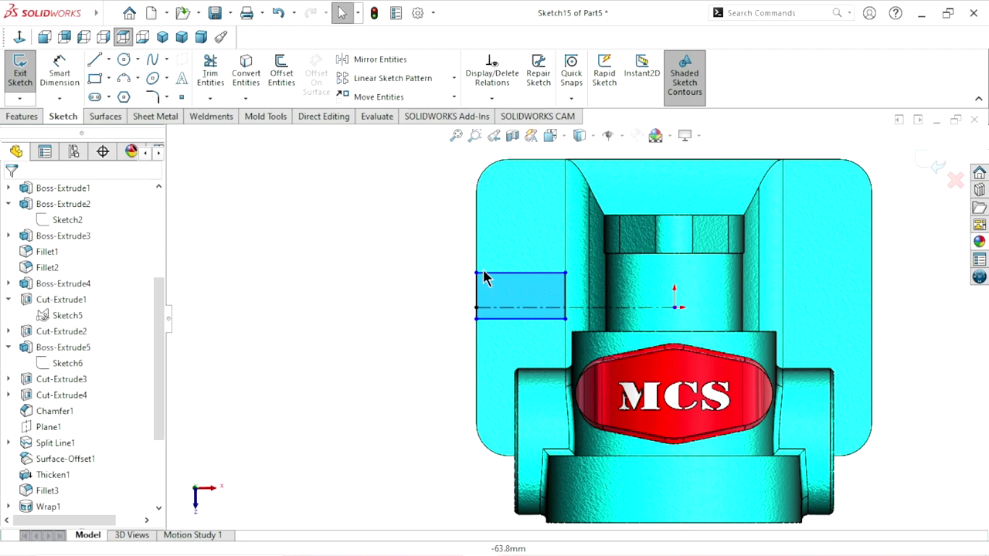
drag(506, 245, 489, 349)
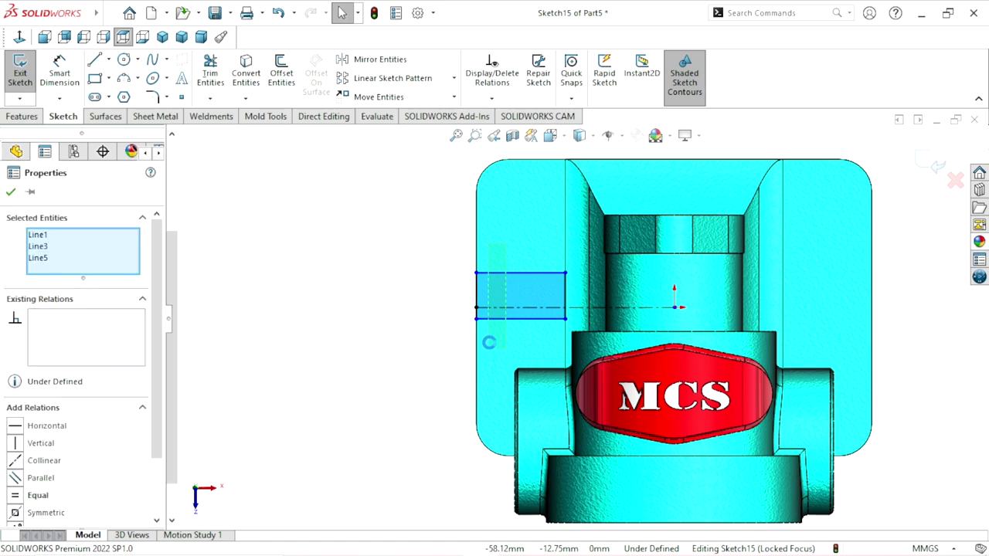
click(638, 277)
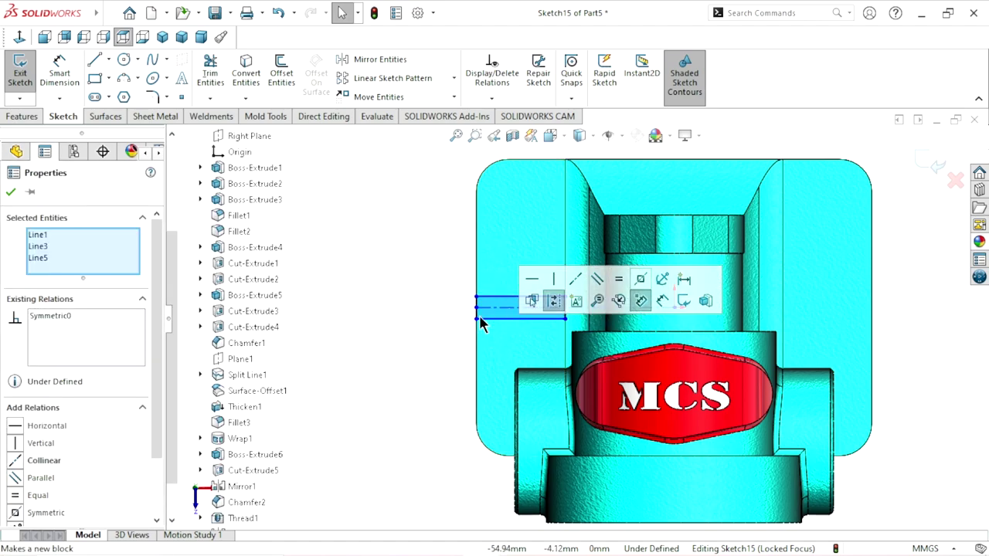
click(12, 193)
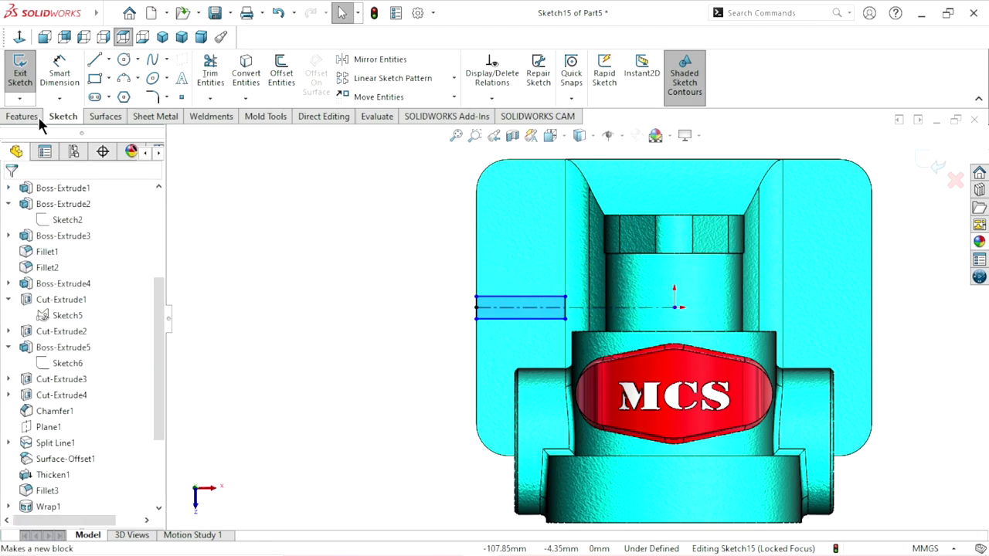
Step: Dimension the rectangle's height to 18 mm, fully defining Sketch15
click(47, 77)
scroll(494, 324, down, 4)
scroll(482, 301, down, 3)
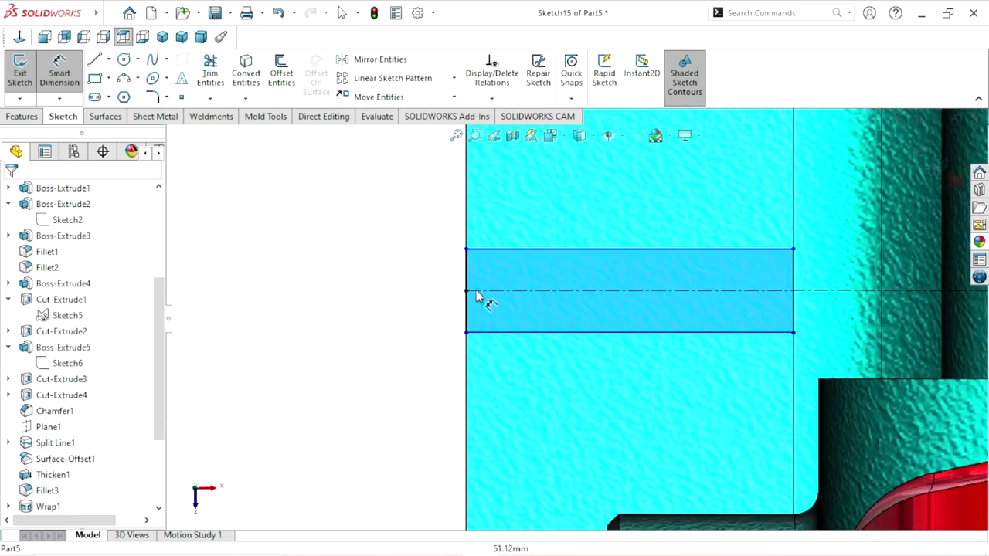
click(468, 272)
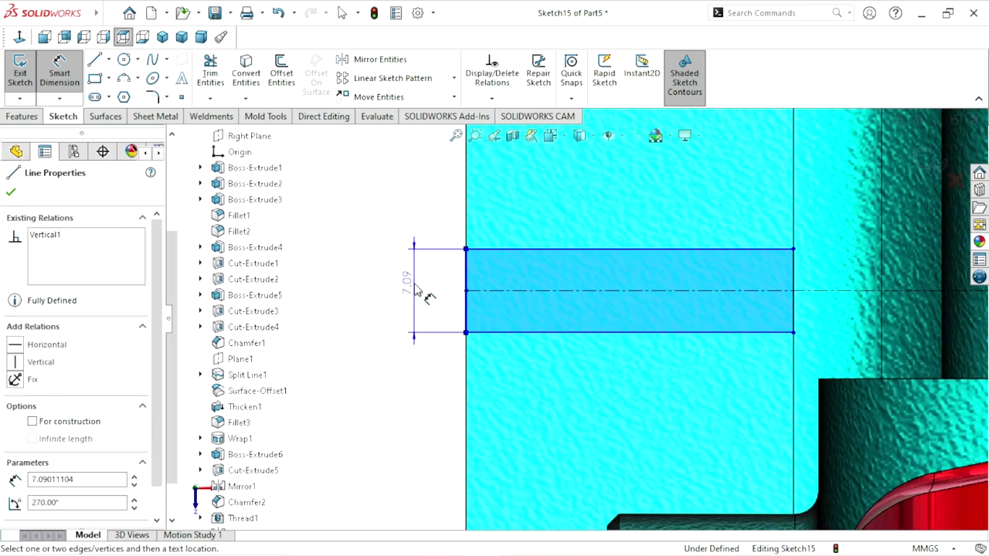
click(416, 286)
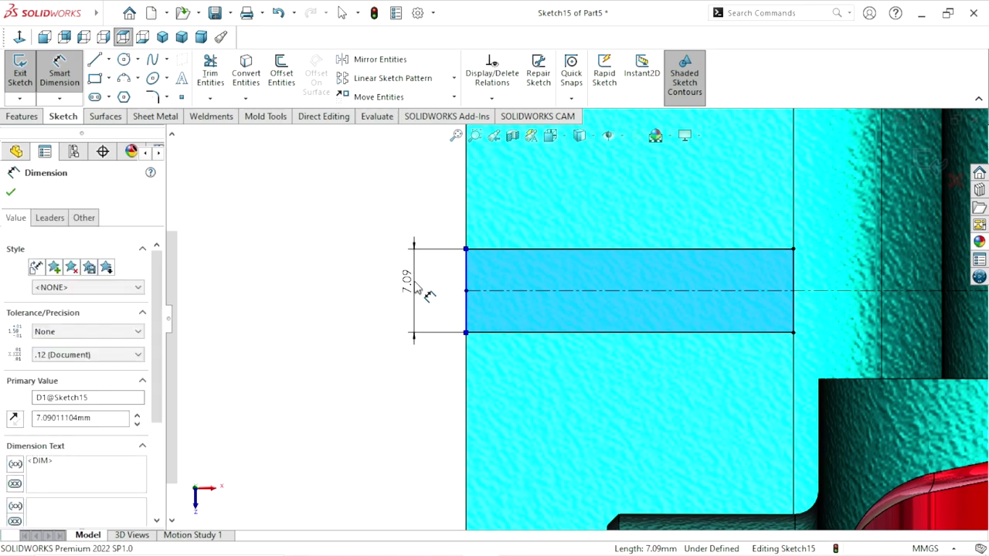
text(18)
click(352, 262)
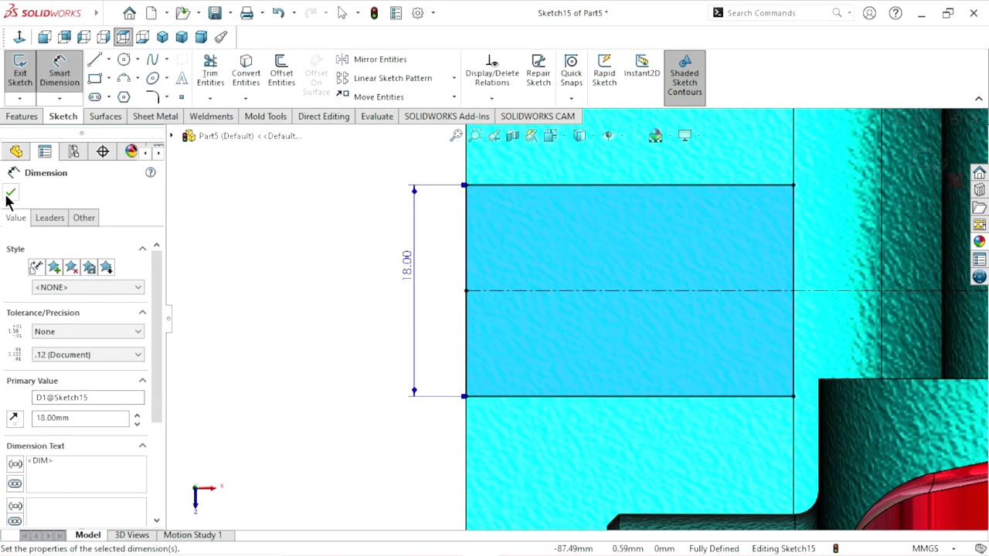
click(10, 192)
key(Escape)
scroll(489, 325, up, 5)
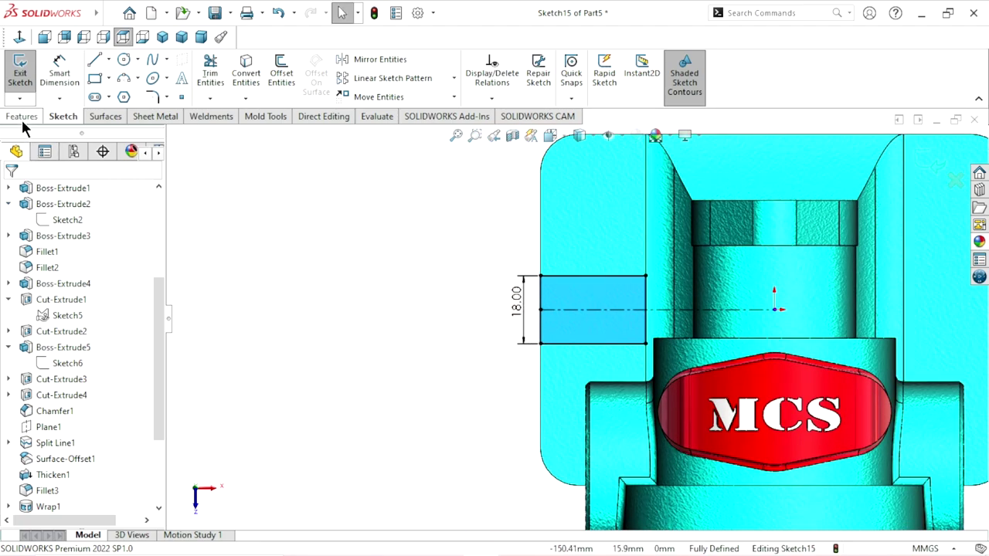
Step: Extrude-cut the 18 mm rectangle Blind, 3 mm deep, into the base plate
click(21, 116)
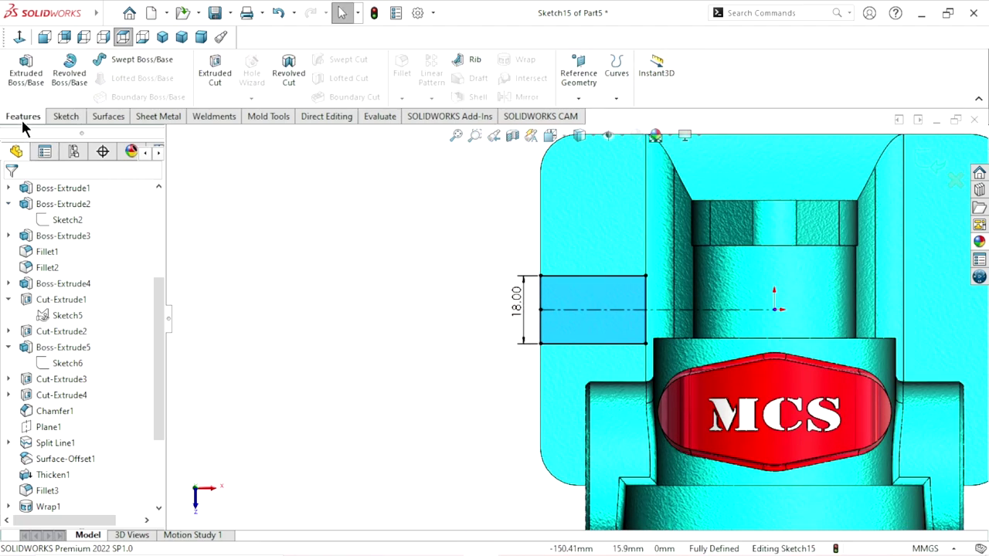
click(224, 76)
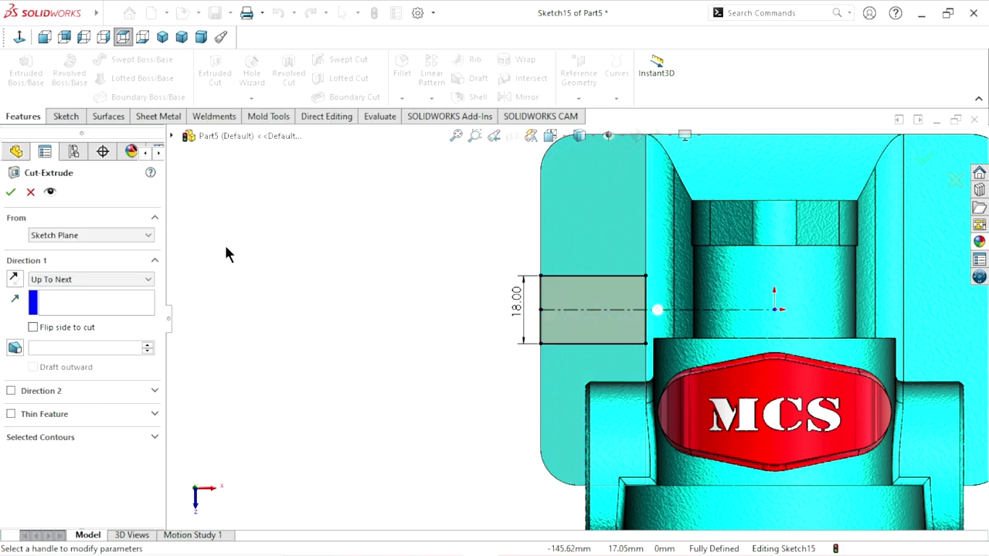
click(64, 282)
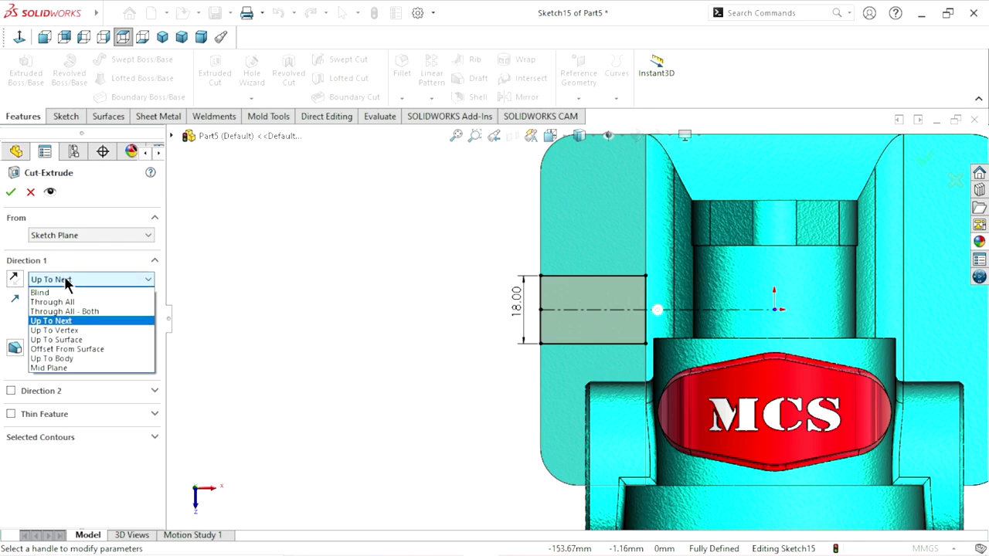
click(61, 289)
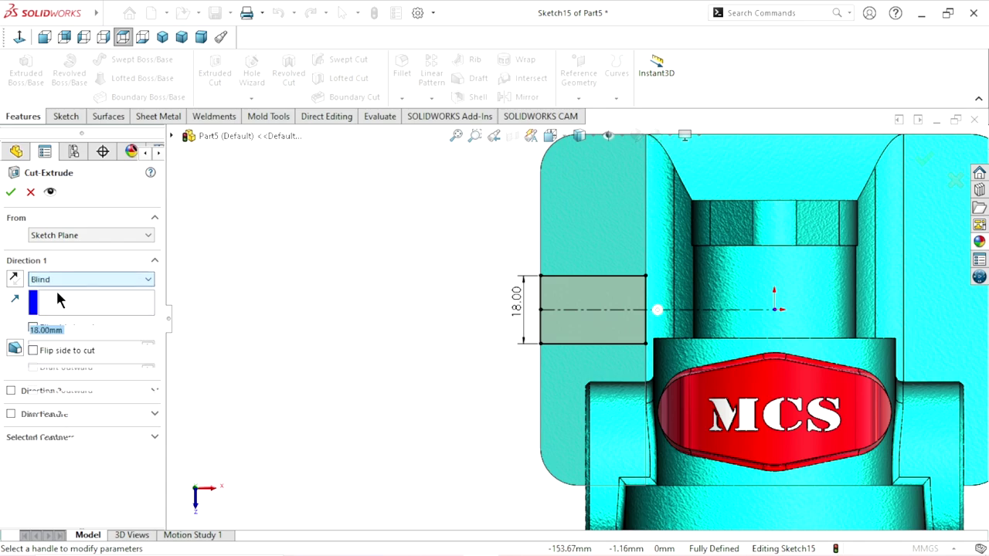
click(83, 330)
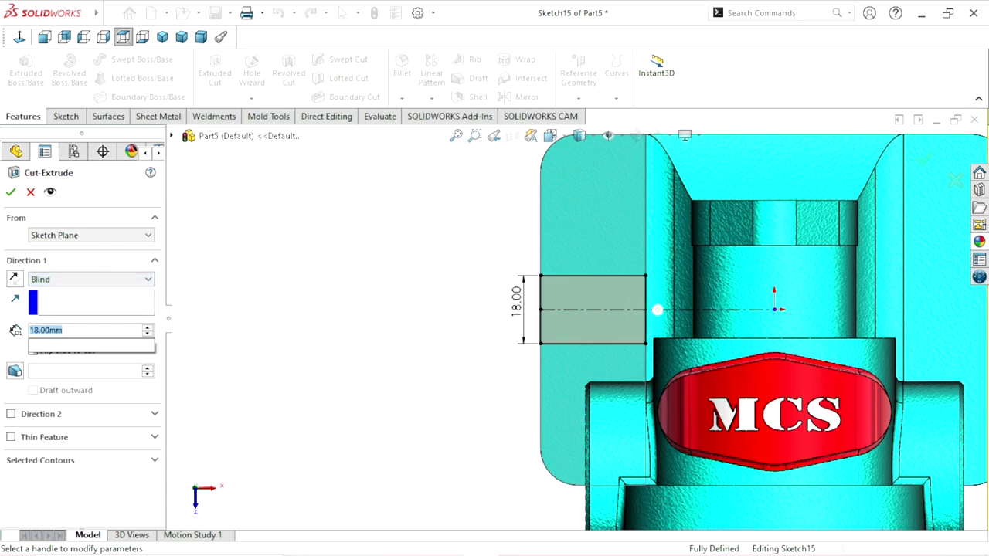
text(3)
key(Return)
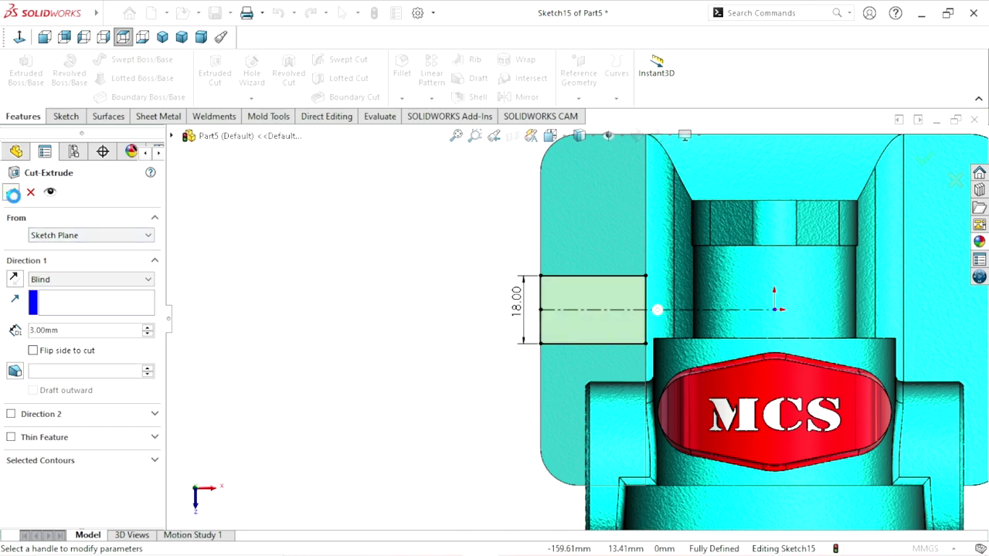
key(Return)
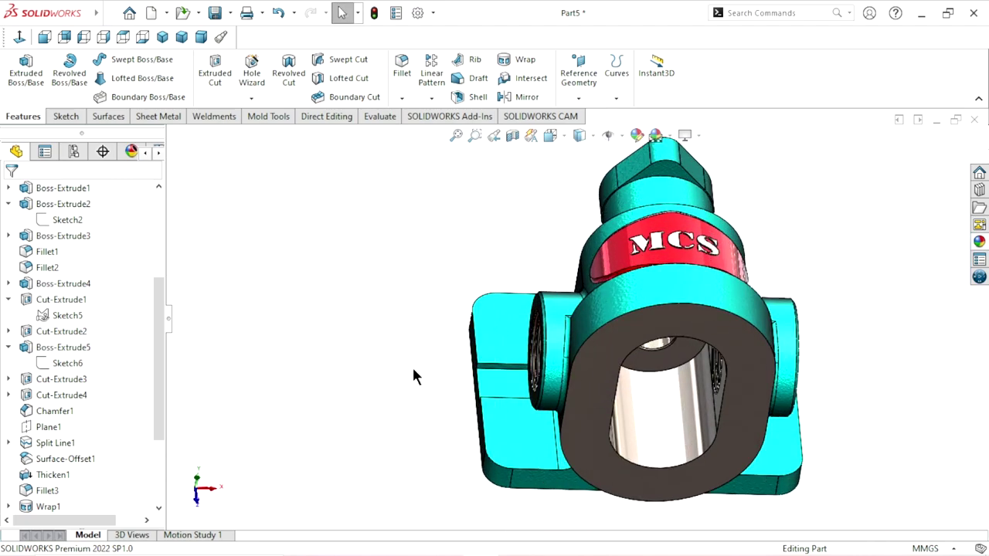
Step: In isometric view, start a fillet set to the Asymmetric type
key(ctrl+7)
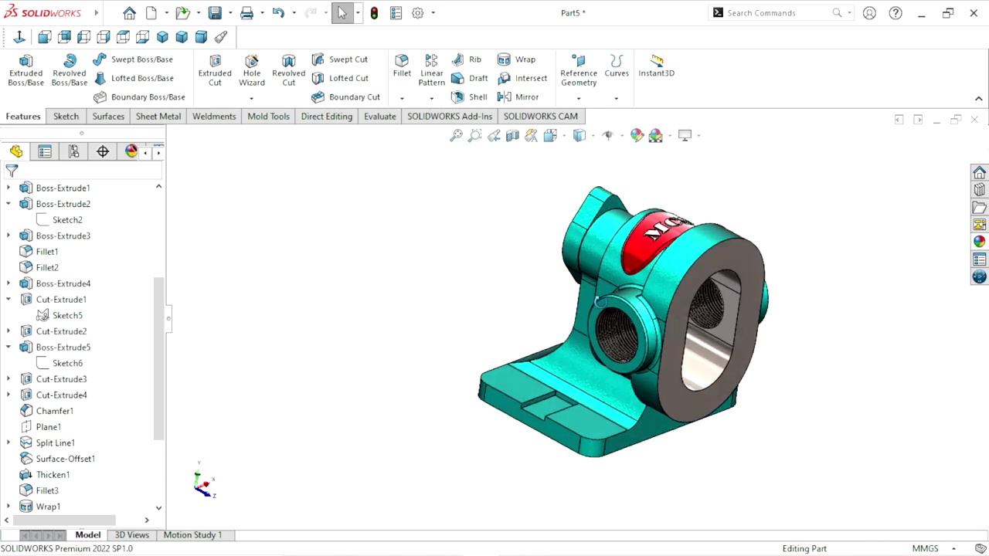
scroll(547, 398, down, 3)
scroll(632, 344, down, 3)
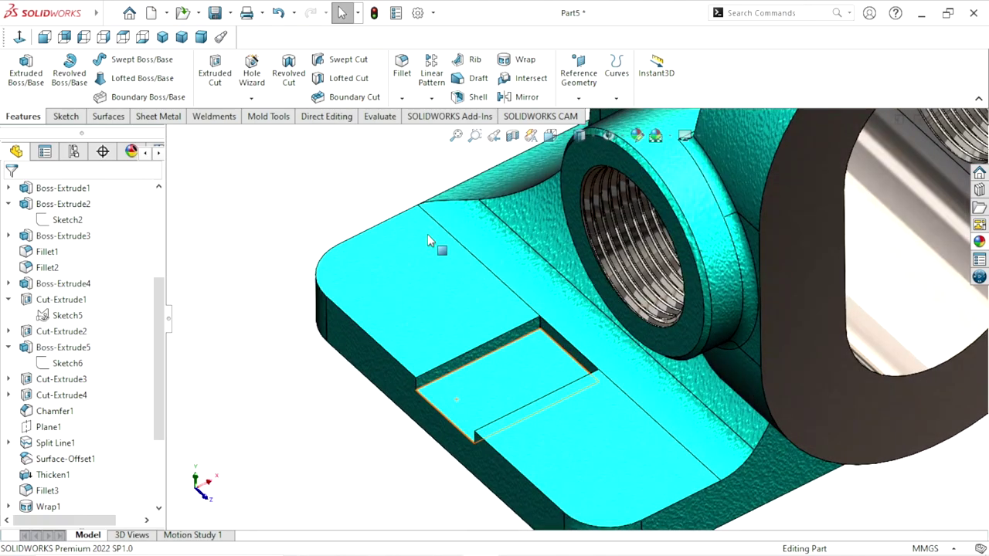
click(408, 83)
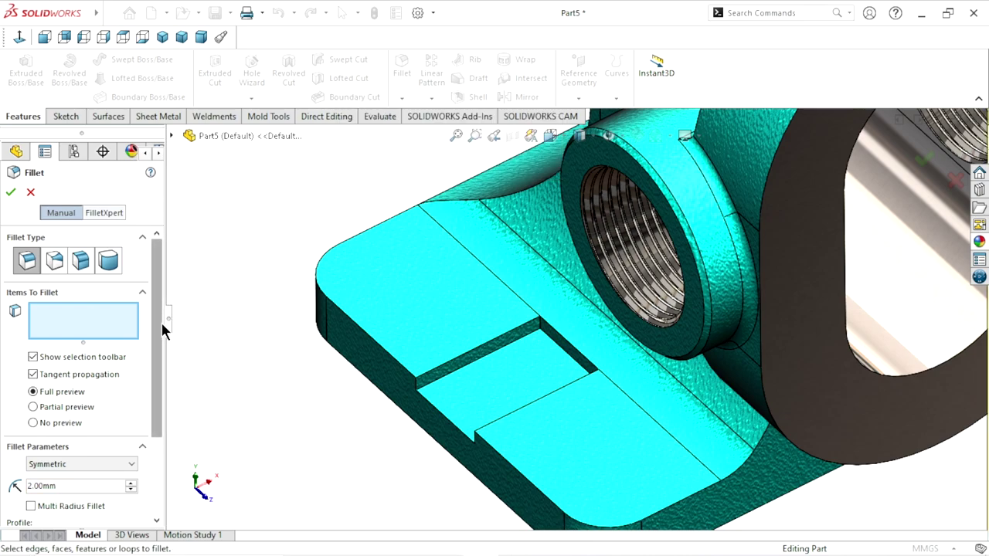
drag(159, 323, 153, 380)
click(110, 380)
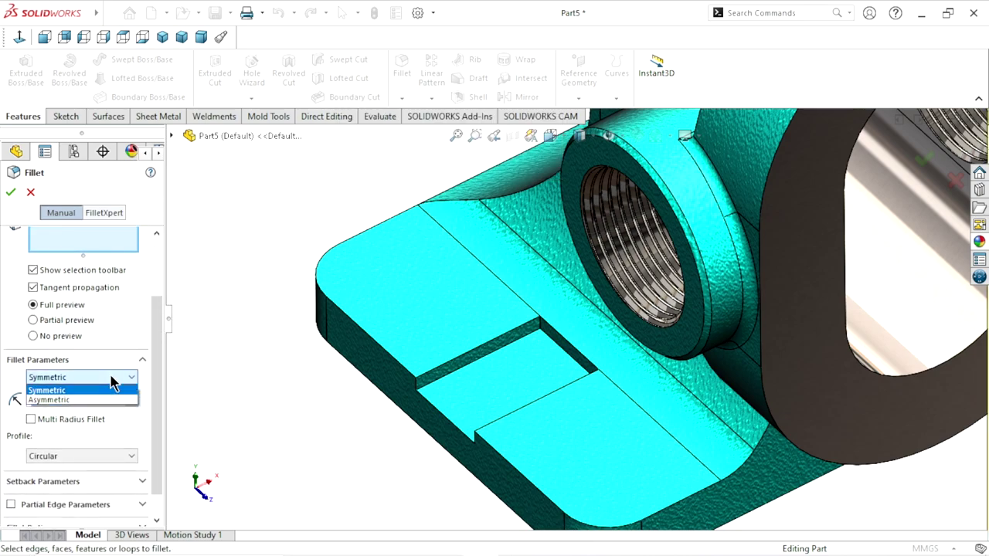
click(73, 399)
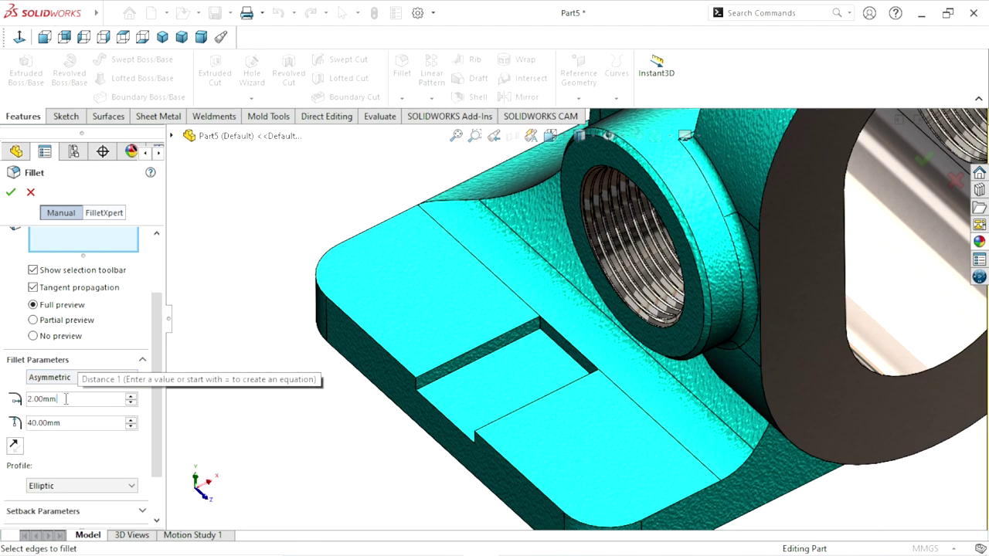
click(66, 399)
Step: Apply 6 mm and 8 mm fillet distances to the inner slot edge
text(6)
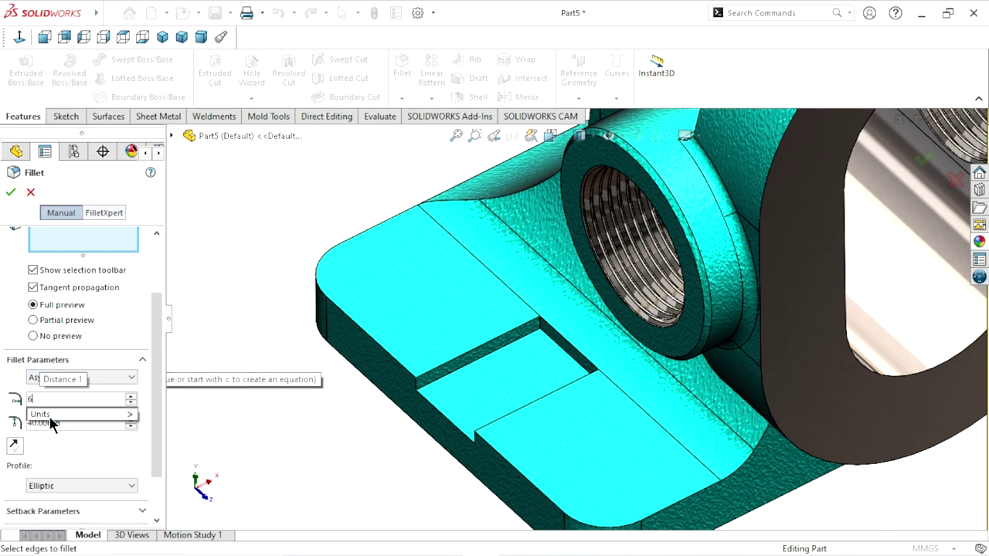
key(Return)
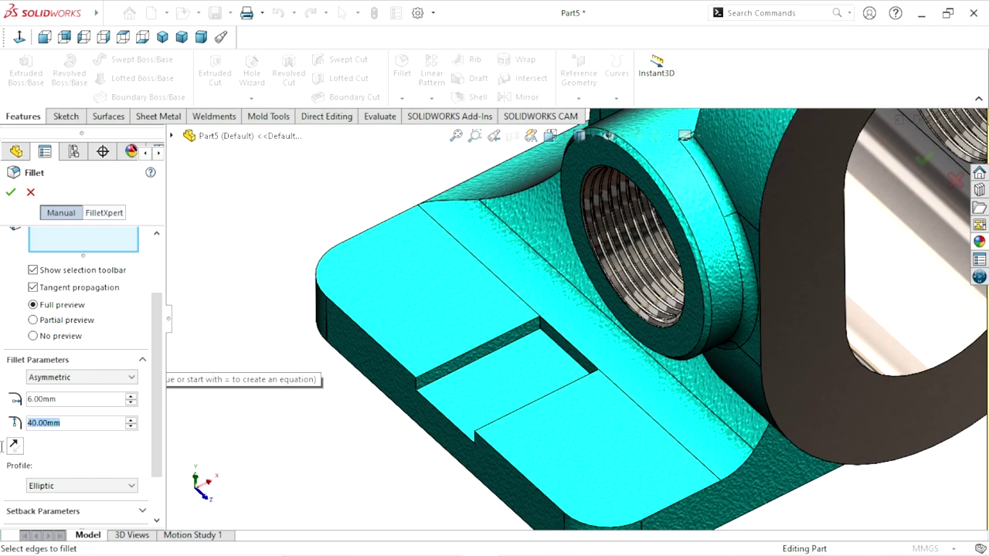
text(8)
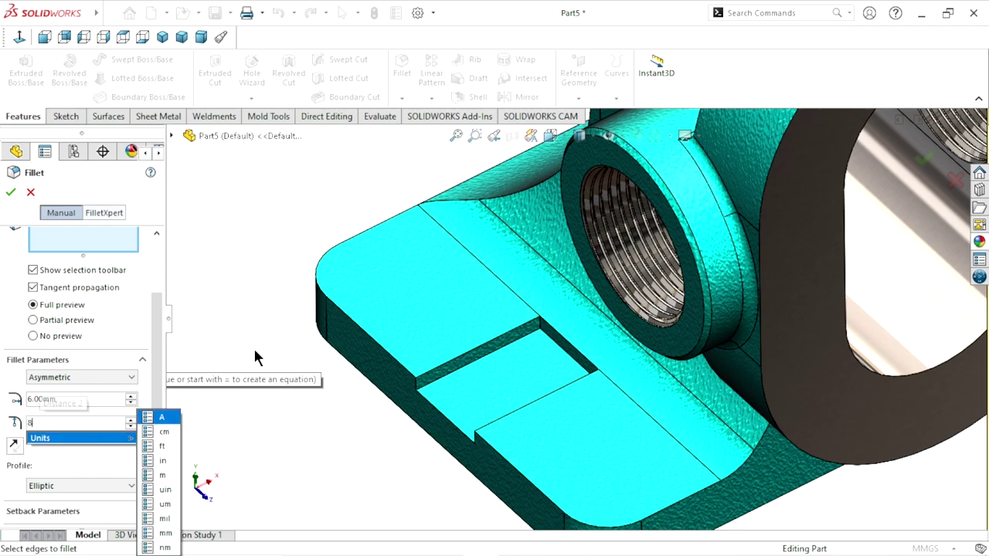
key(Return)
click(553, 347)
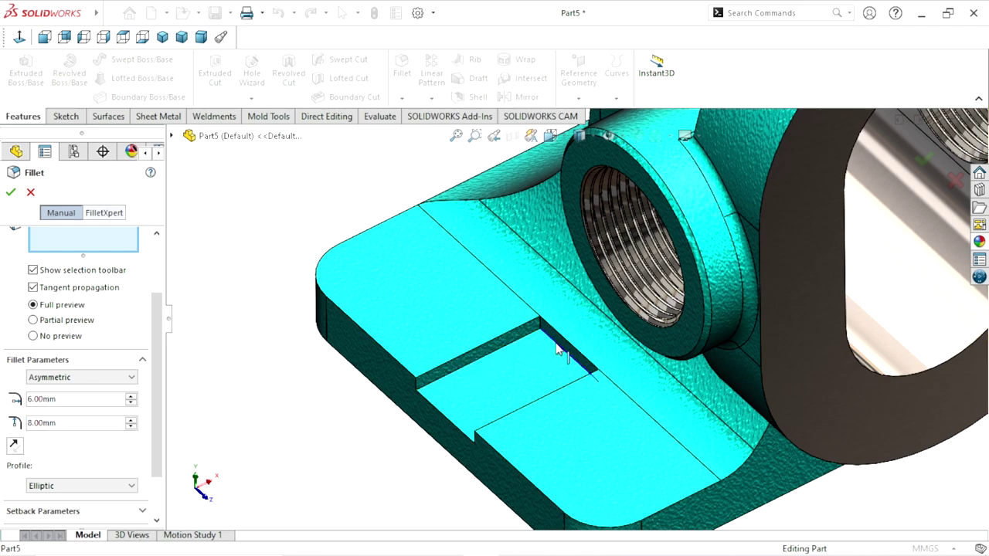
click(10, 195)
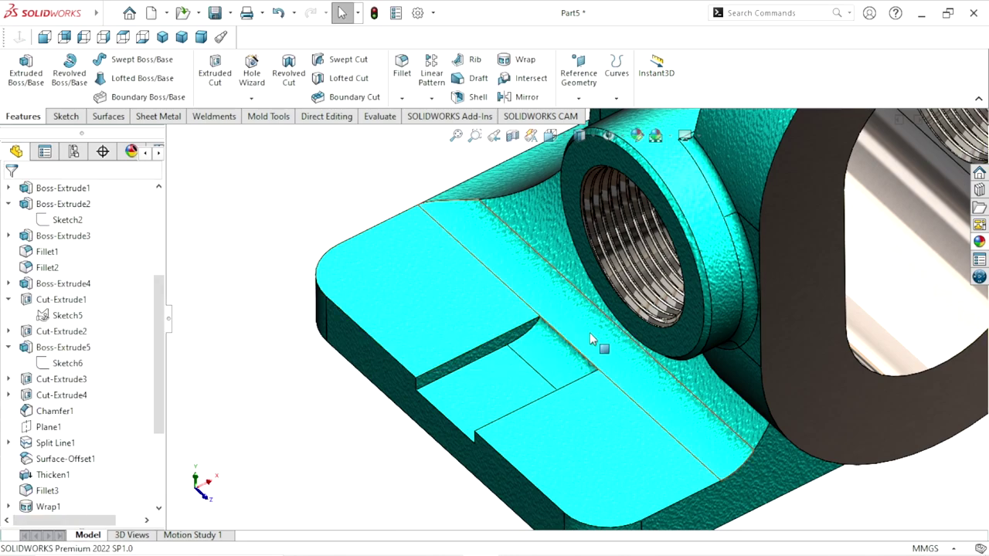
Step: Start a sketch on the base face and draw a corner rectangle near its top-left corner
click(366, 290)
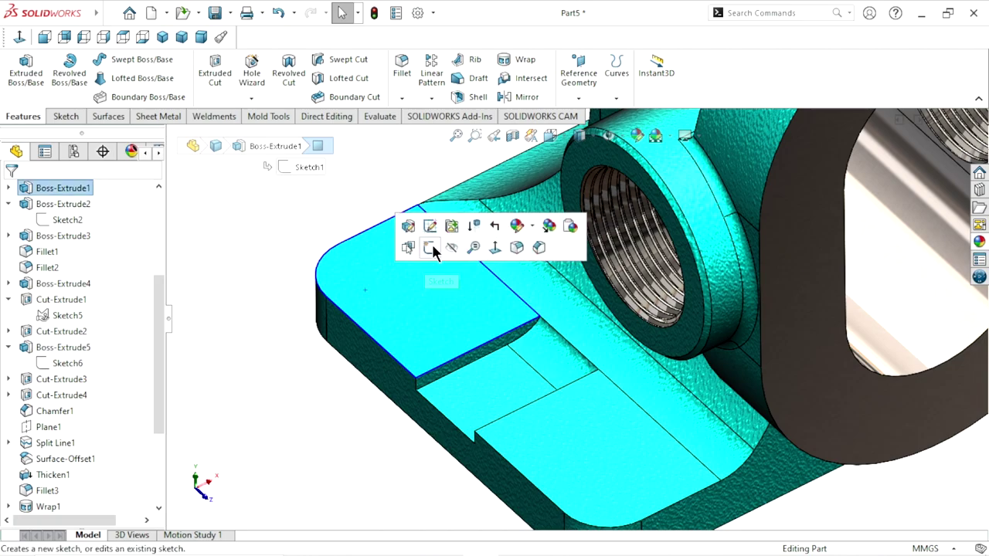
click(431, 244)
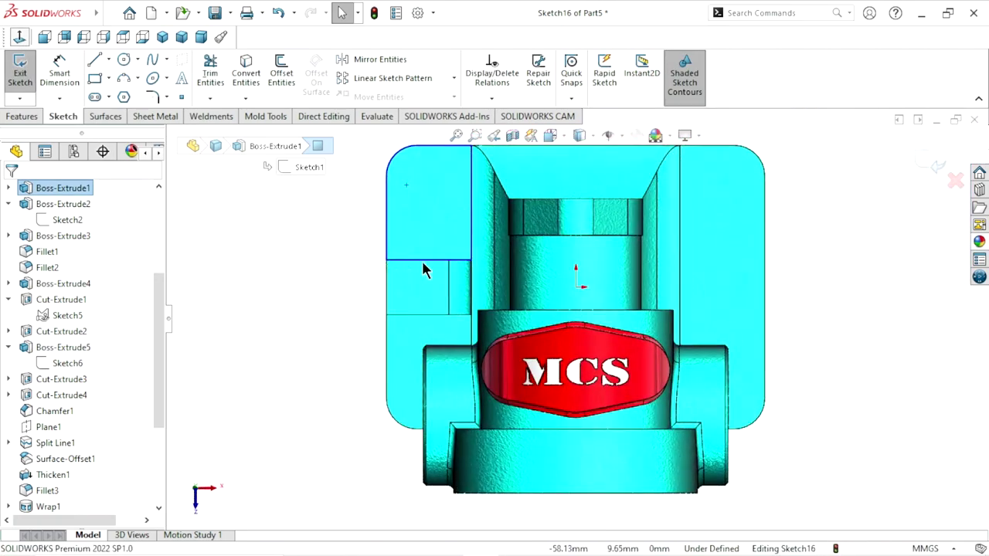
scroll(484, 238, down, 2)
scroll(544, 244, down, 2)
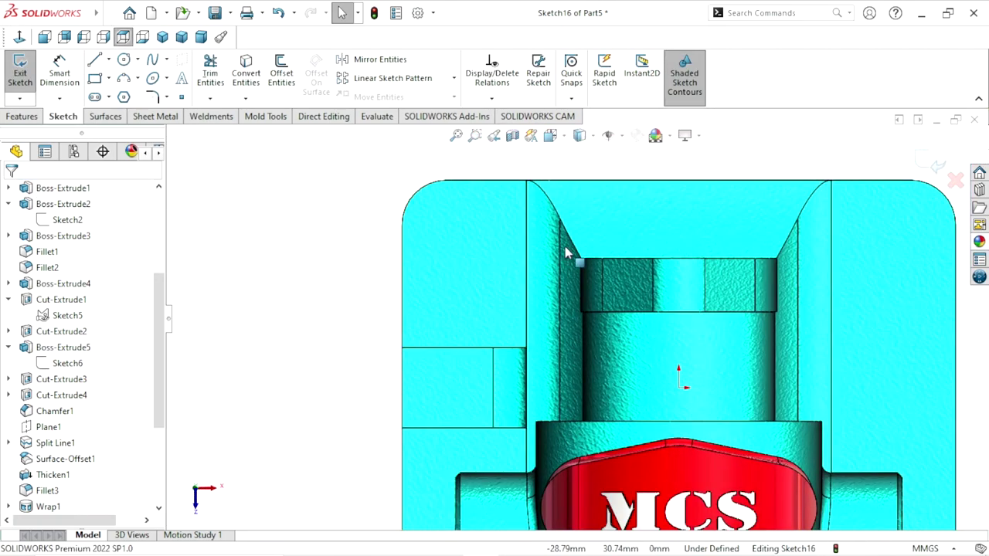
scroll(399, 207, down, 2)
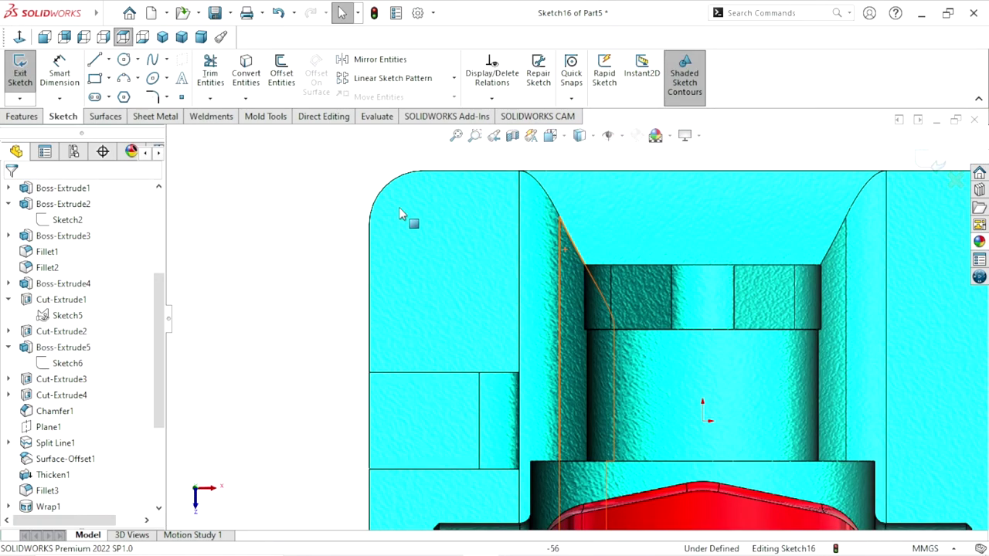
click(94, 77)
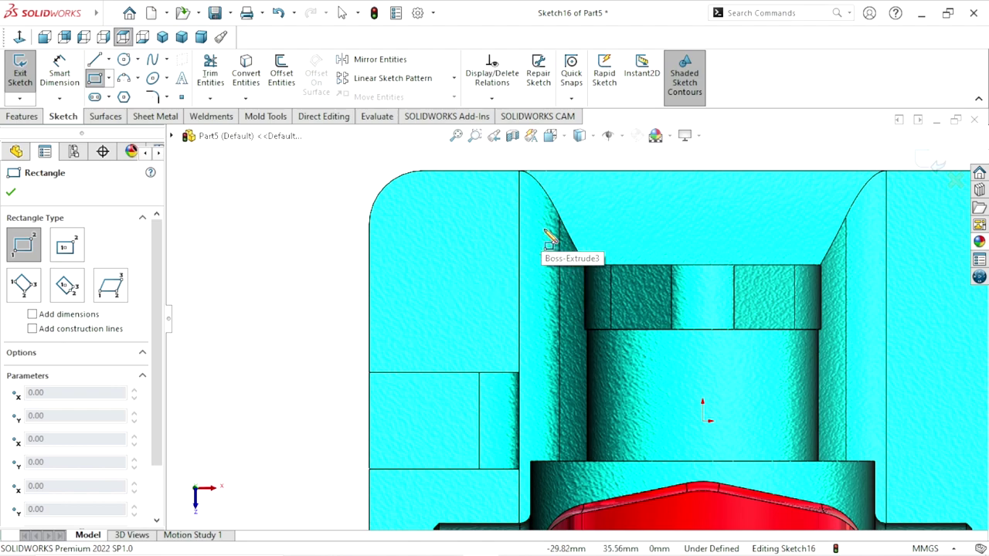
click(557, 226)
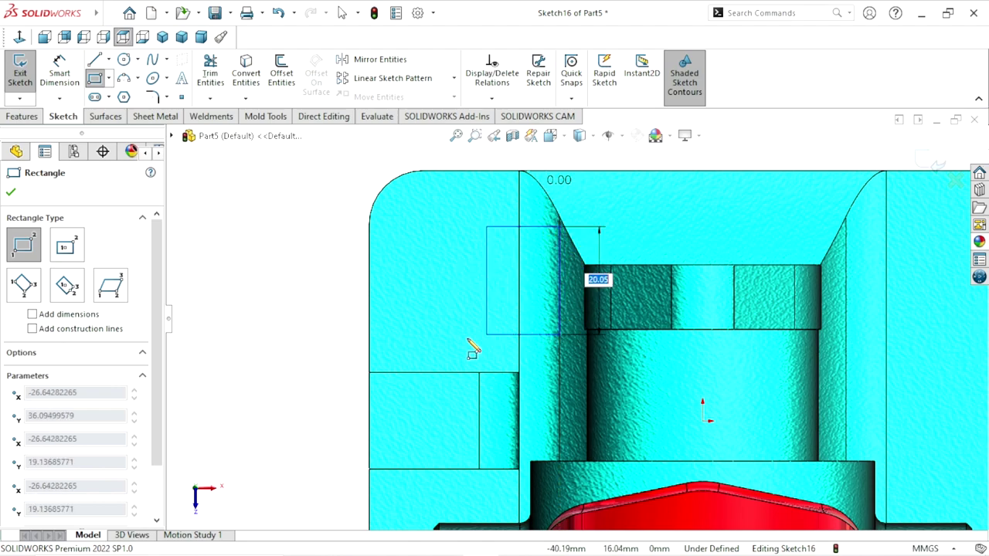
click(385, 346)
right_click(241, 301)
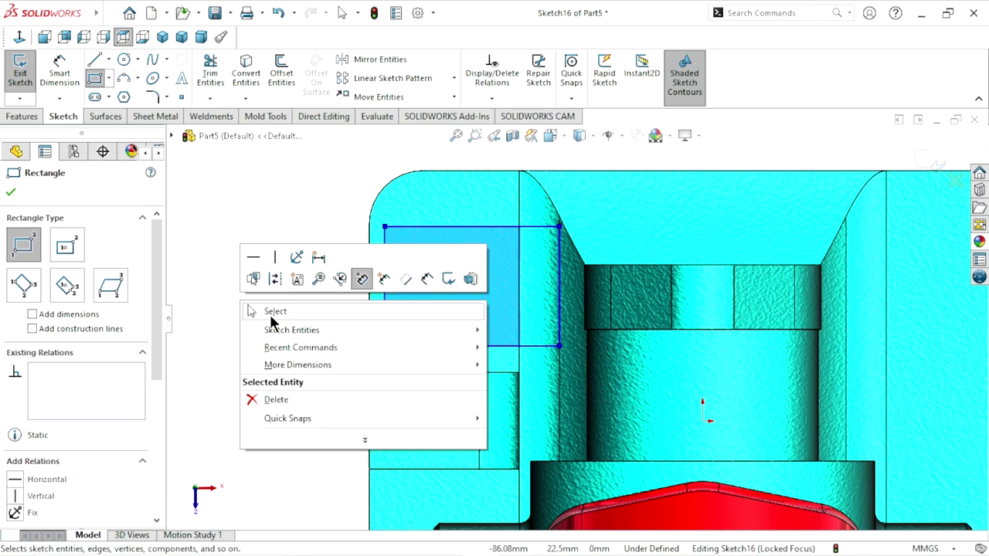
click(272, 312)
Step: Dimension the rectangle to 22 mm tall and 32 mm wide
click(60, 70)
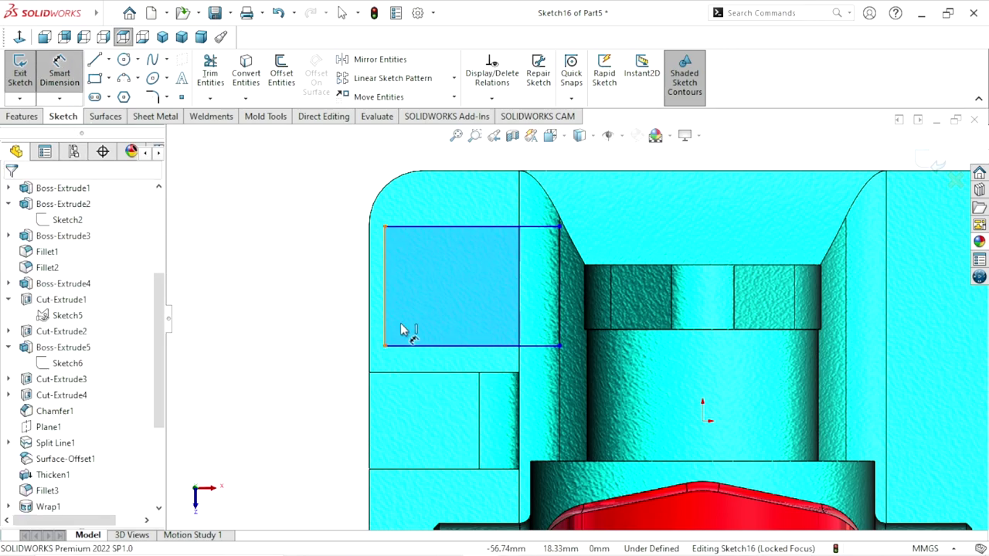
click(387, 278)
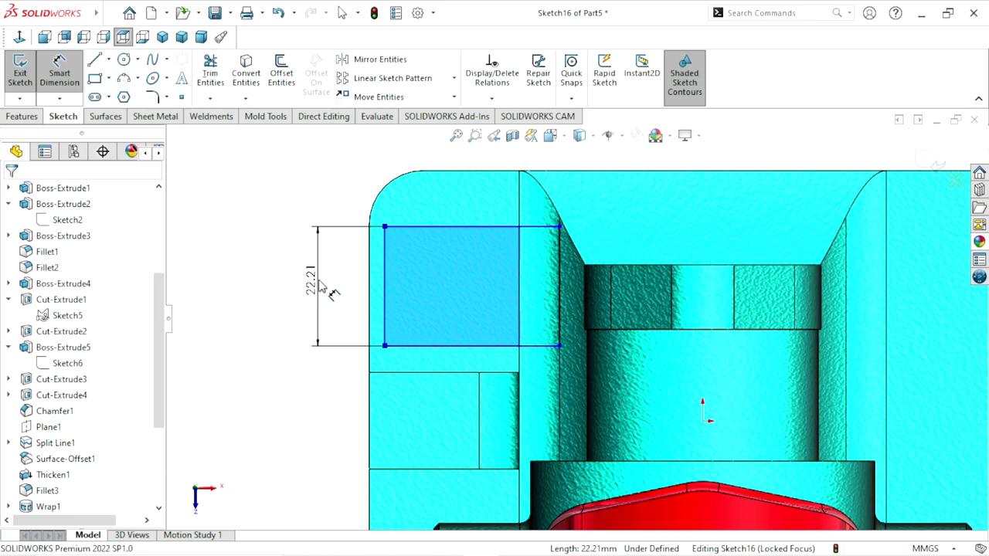
click(321, 285)
text(22)
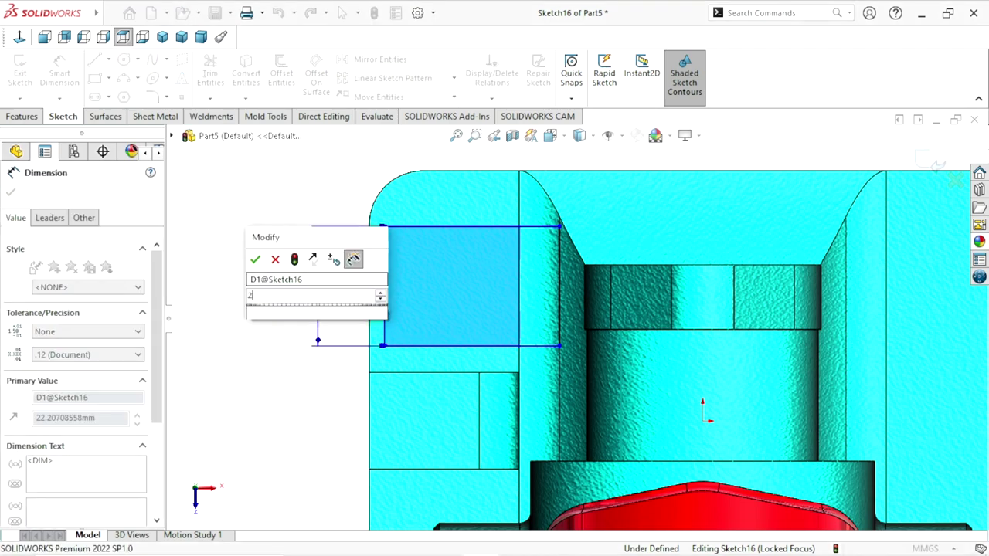
click(260, 261)
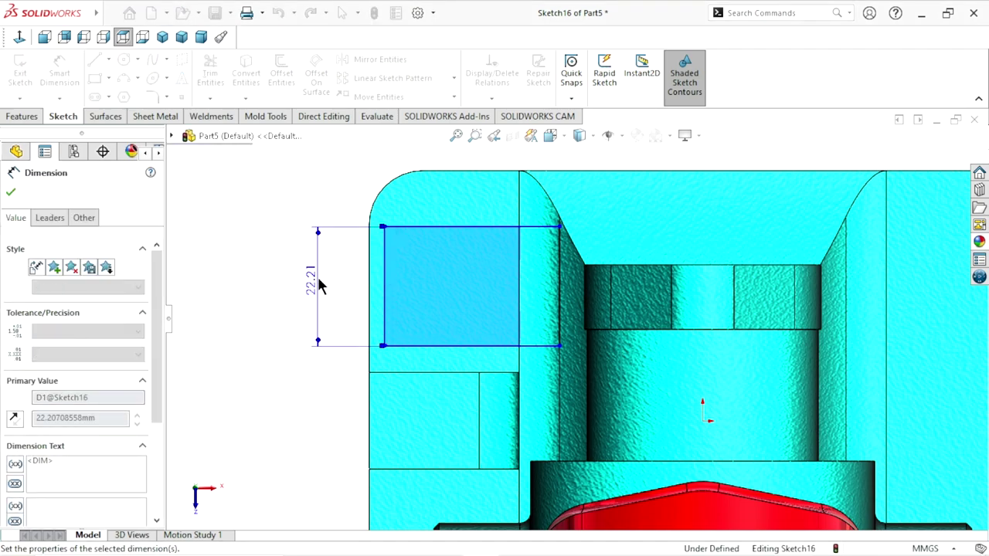
click(462, 230)
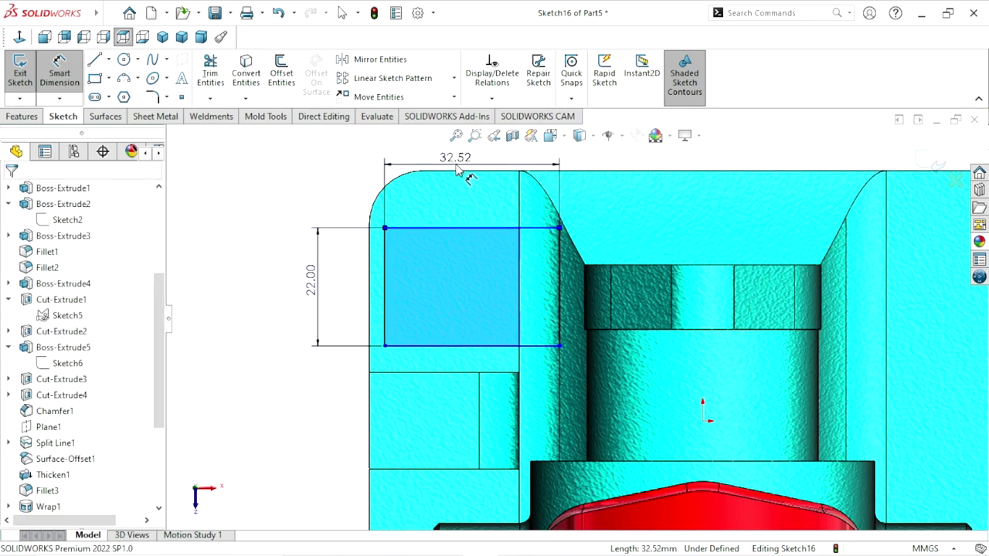
click(462, 173)
text(32)
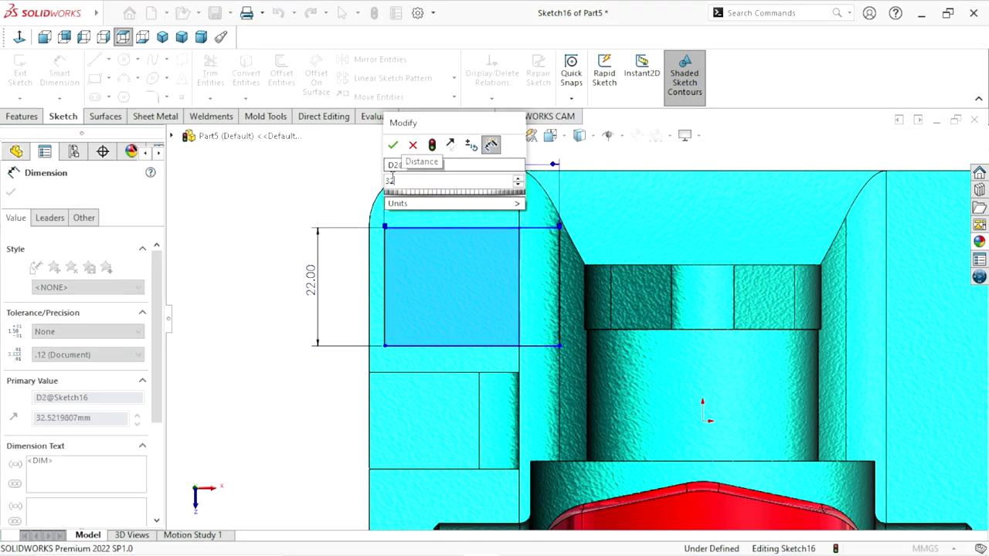
click(392, 145)
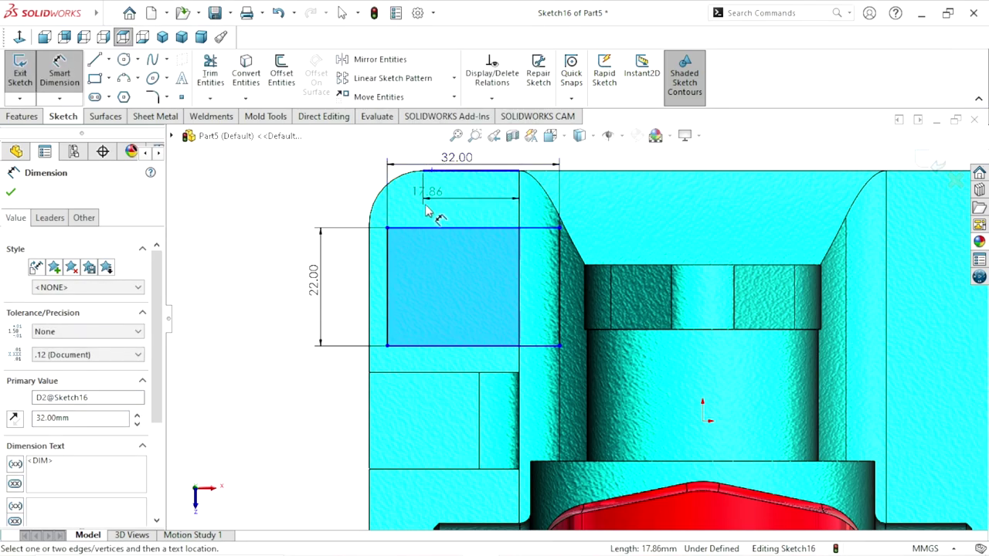
Step: Place the rectangle 9 mm from the part's top edge, fully defining the sketch
click(424, 228)
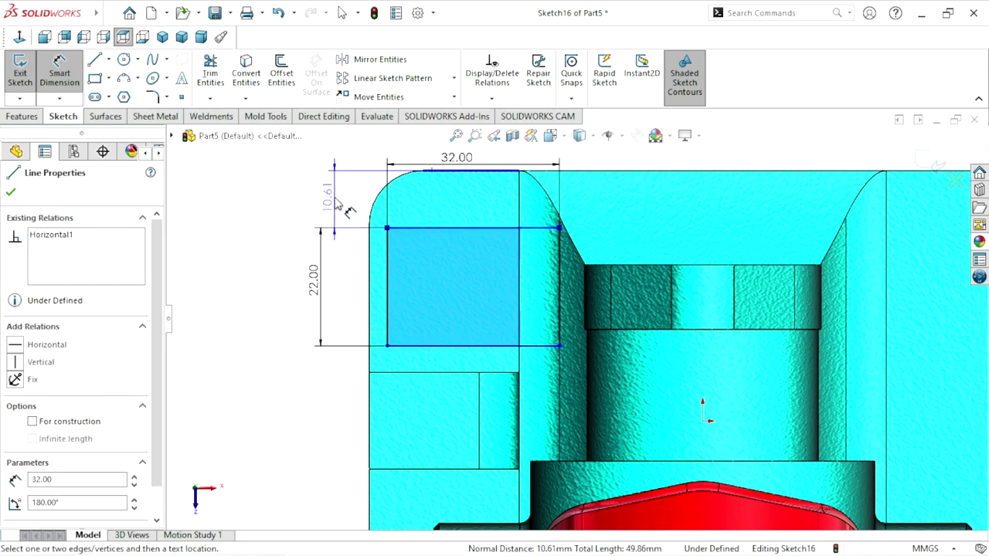
click(338, 202)
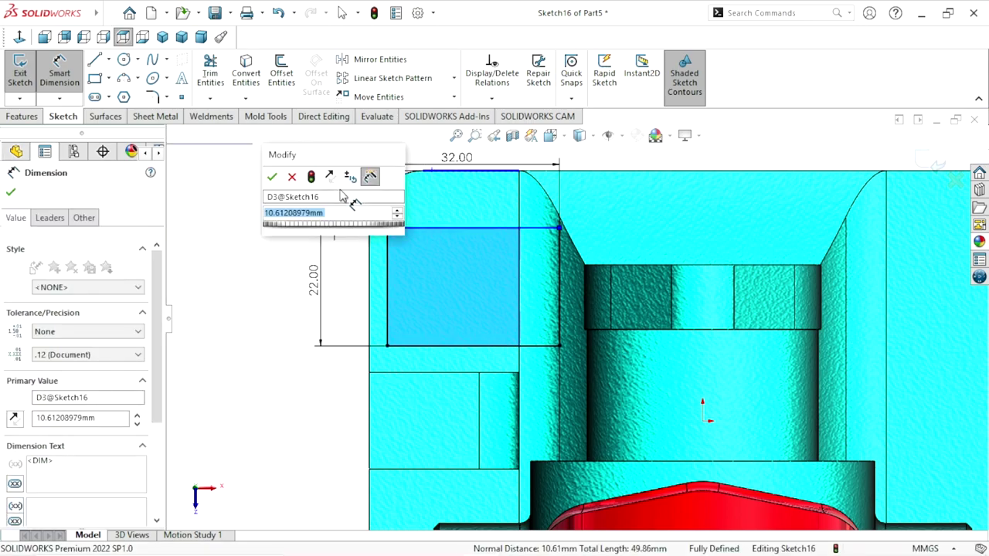
text(9)
click(272, 179)
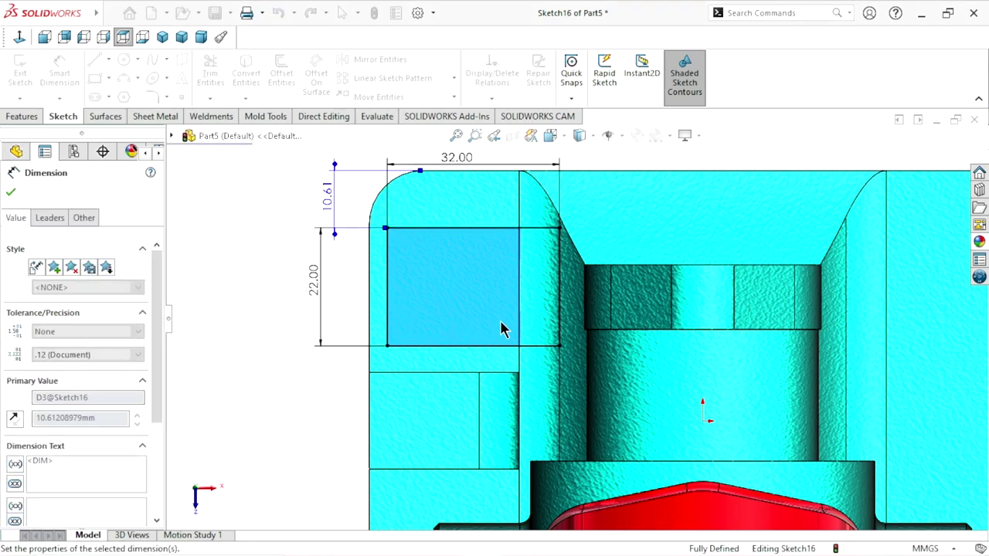
scroll(477, 326, up, 2)
scroll(579, 294, down, 1)
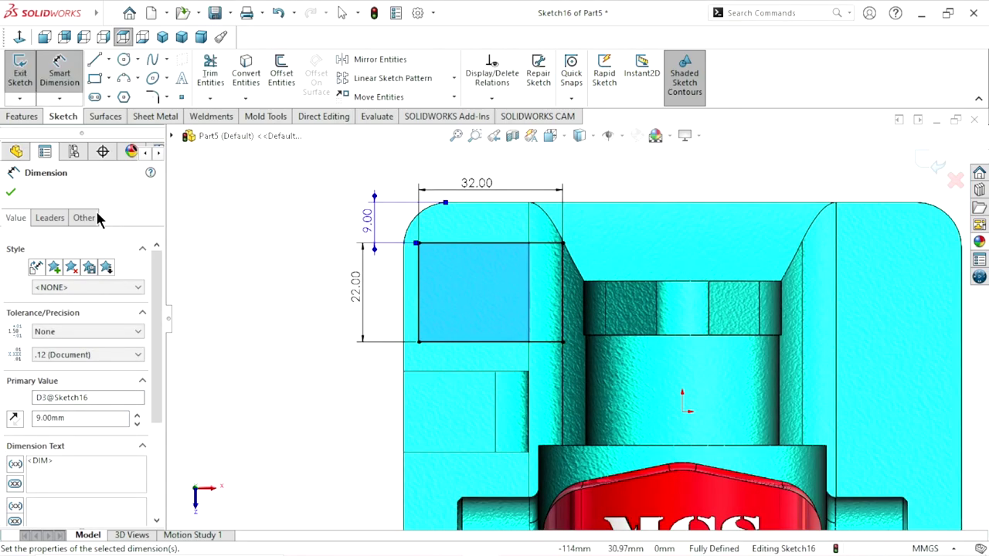
click(11, 192)
Step: Extrude the 32 × 22 rectangle as a 3 mm blind boss merged into the base
click(26, 116)
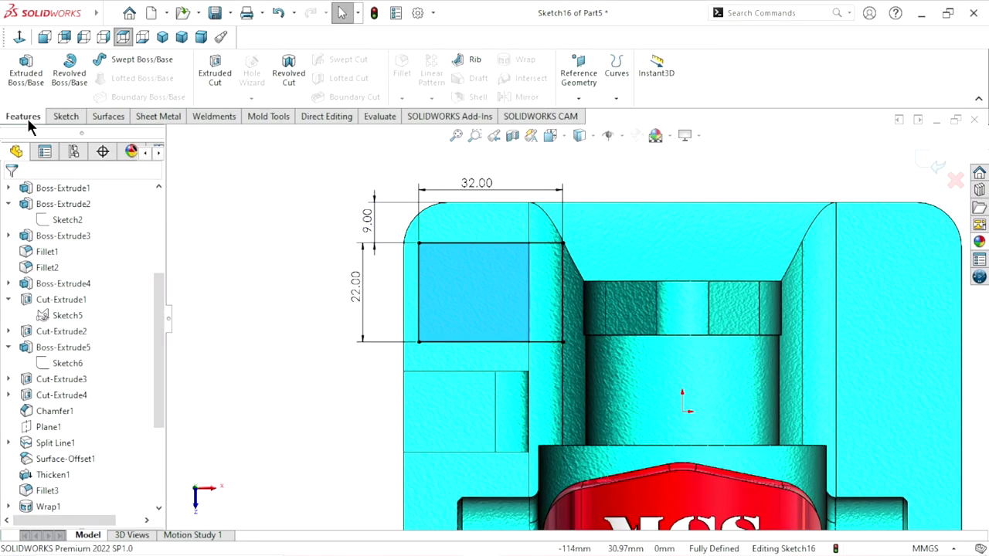
click(32, 92)
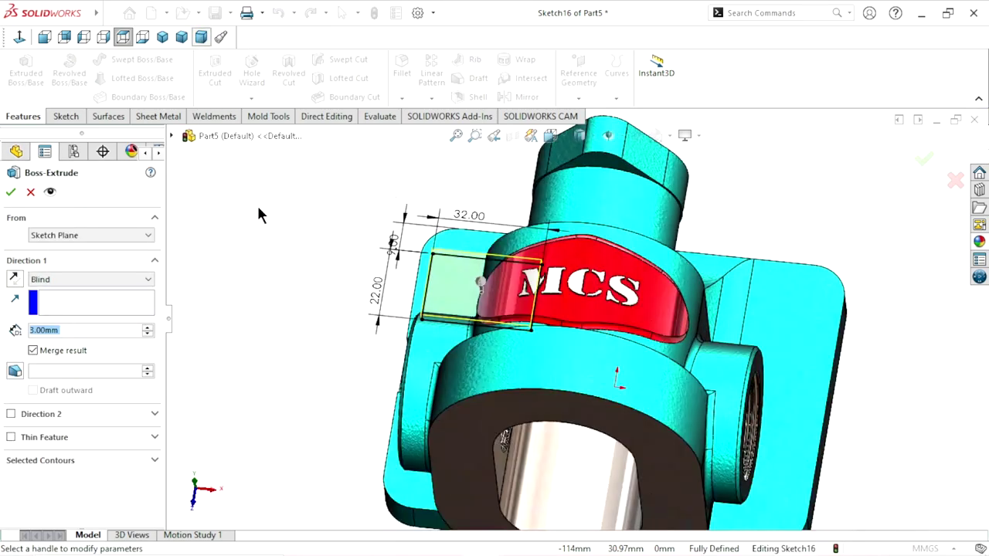
middle_drag(490, 265, 585, 472)
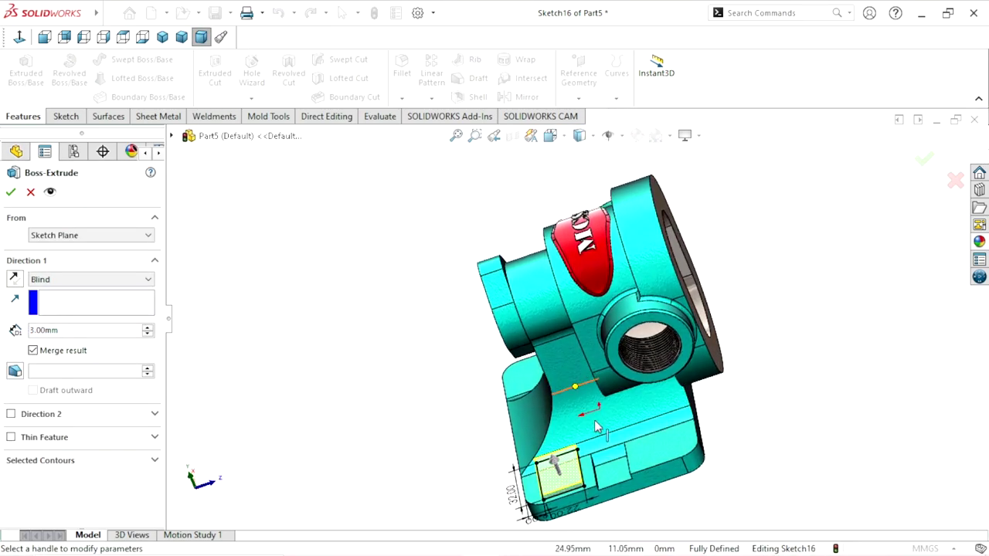
scroll(585, 473, up, 5)
scroll(585, 472, up, 2)
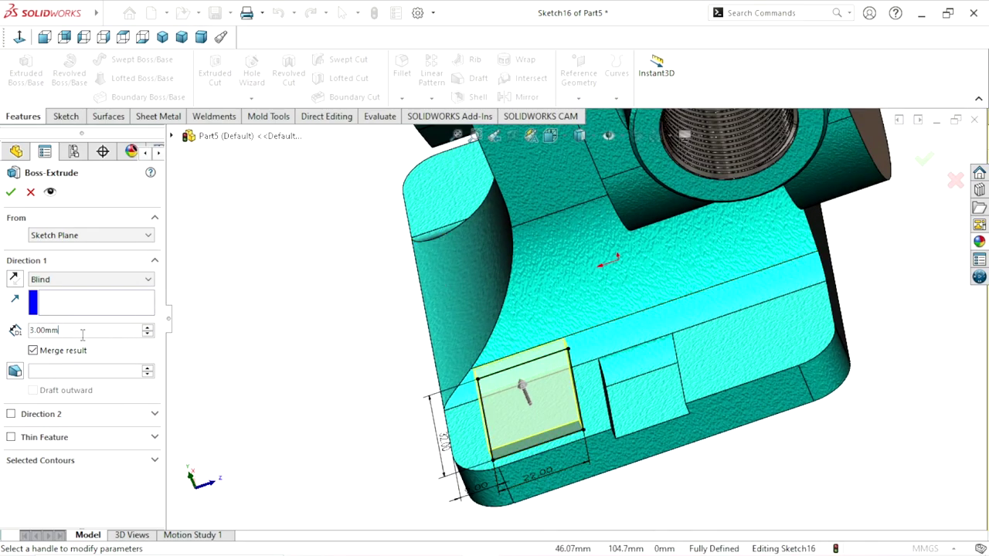
click(333, 298)
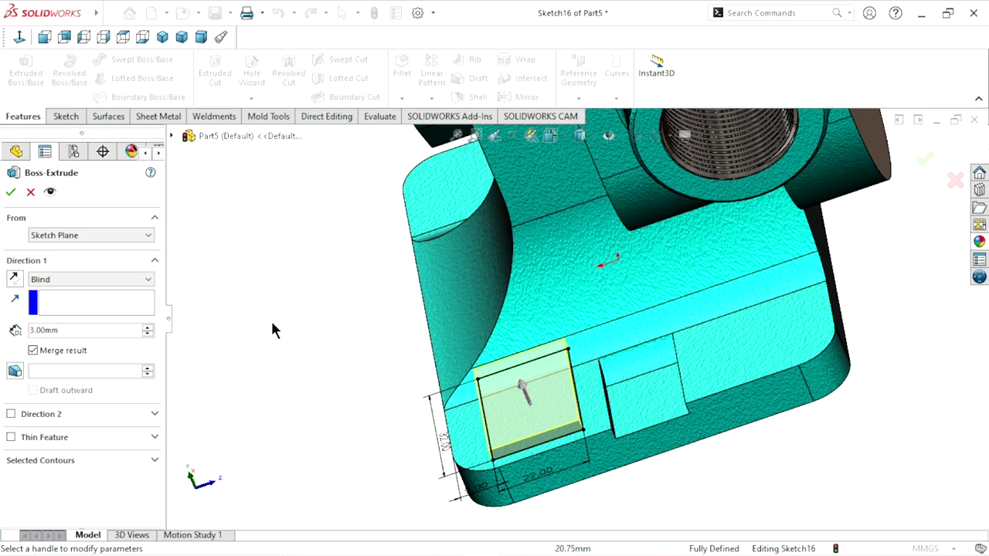
click(11, 193)
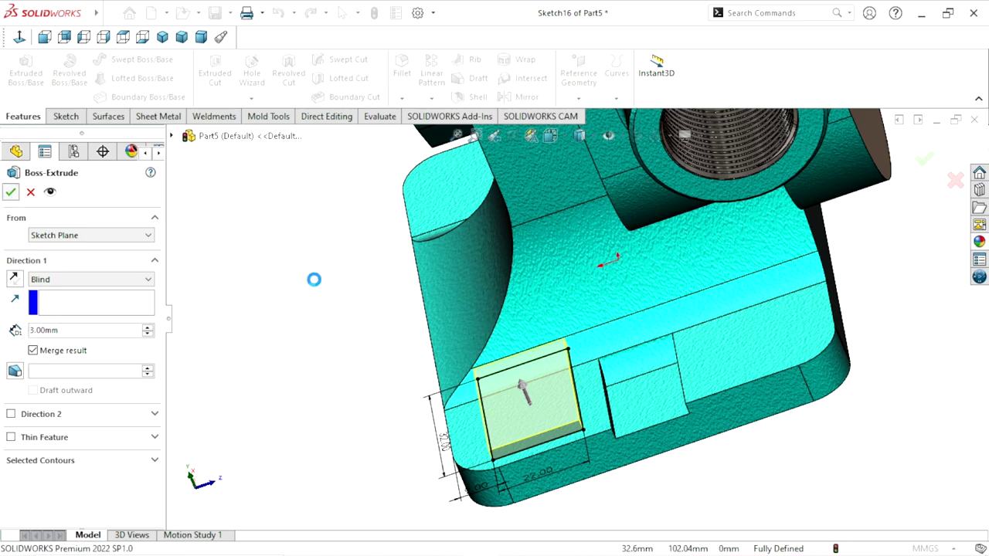
scroll(396, 373, up, 3)
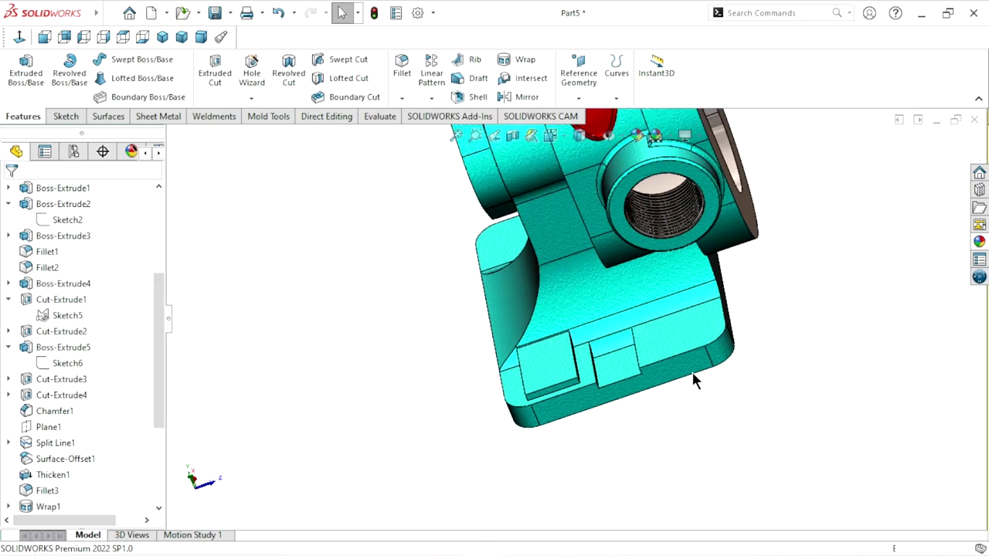
mouse_move(693, 379)
middle_down()
mouse_move(591, 375)
mouse_move(662, 417)
mouse_move(679, 379)
middle_up()
Step: Add a full-round fillet to the pad end using both side faces and the front face
scroll(614, 331, down, 3)
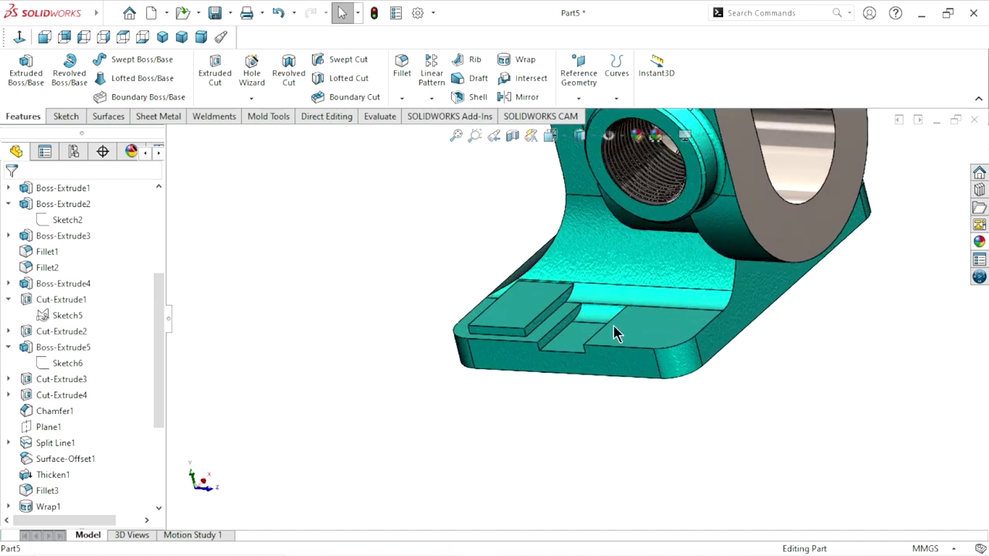
scroll(506, 301, down, 2)
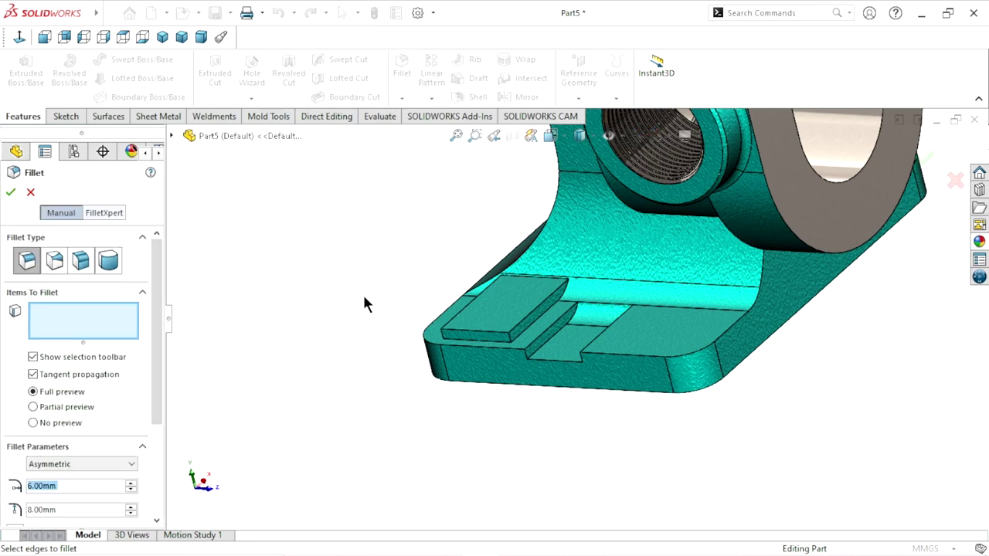
click(109, 261)
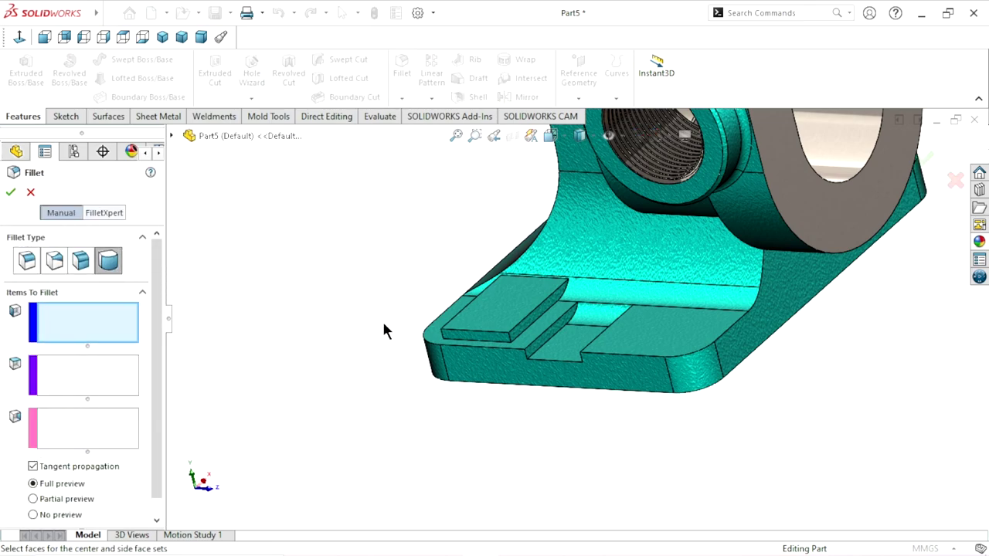
scroll(543, 327, down, 2)
scroll(503, 334, down, 3)
click(503, 339)
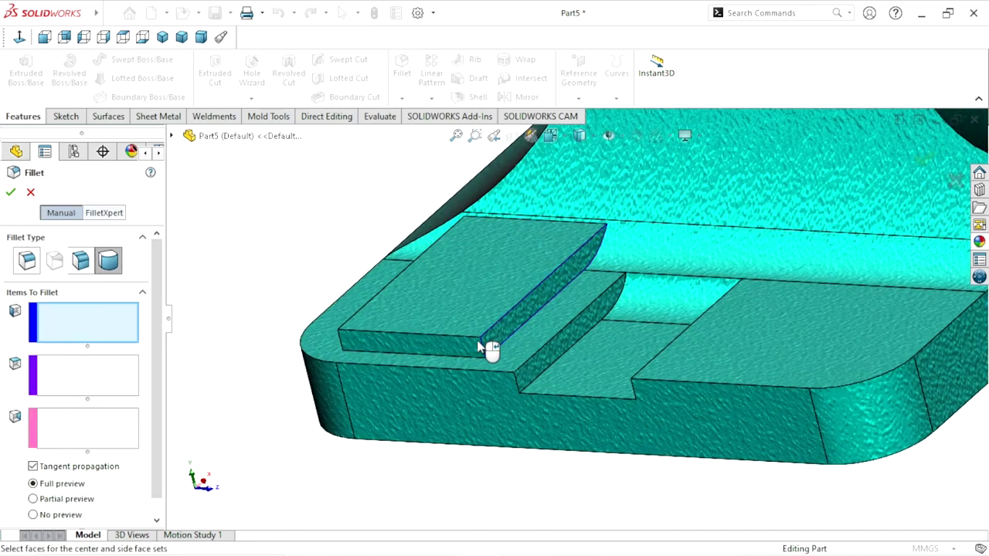
click(85, 379)
click(410, 347)
click(56, 428)
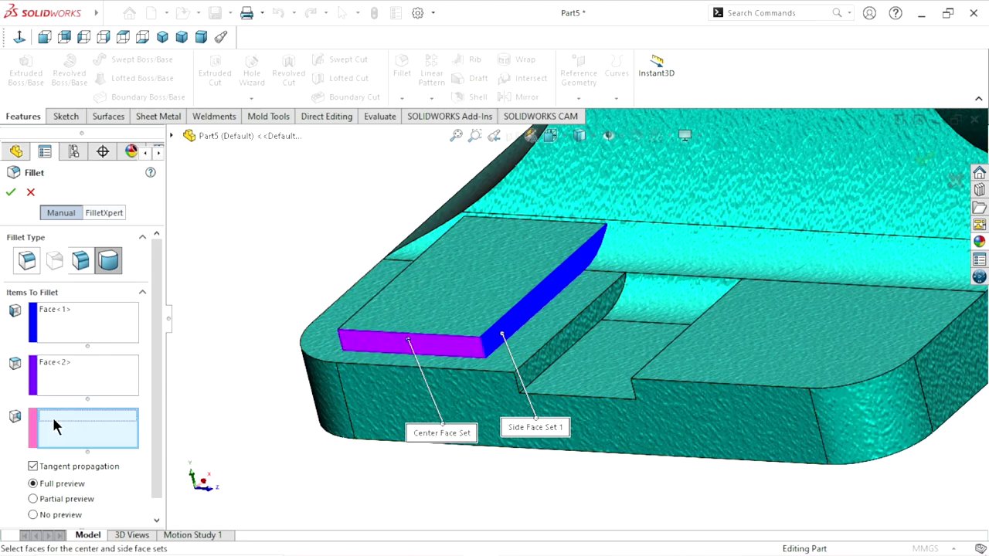
middle_drag(258, 365, 336, 368)
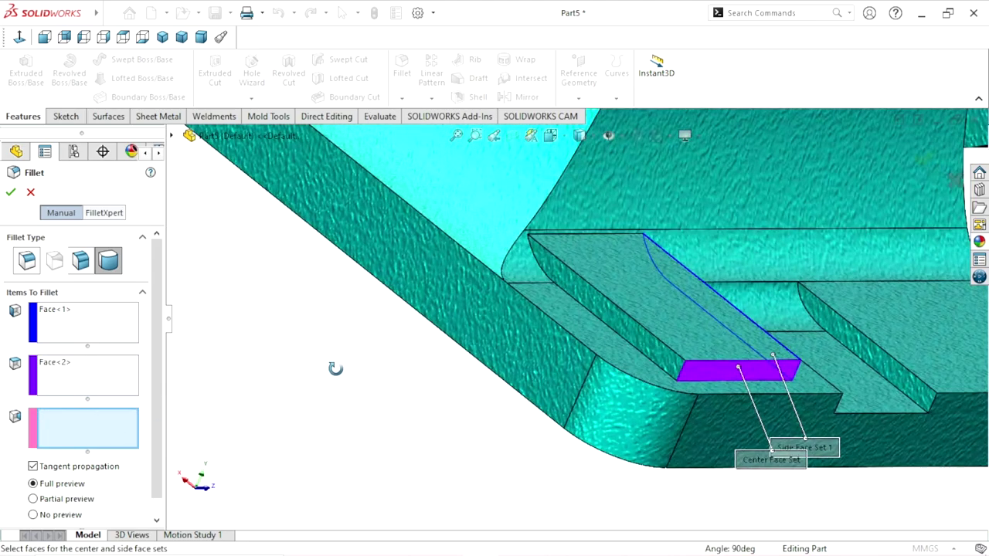
click(674, 368)
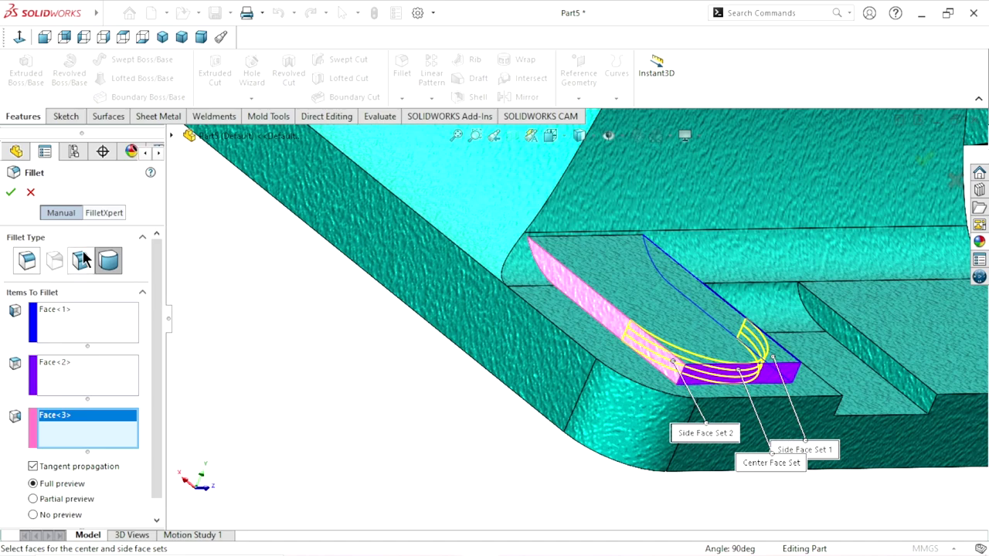
click(12, 193)
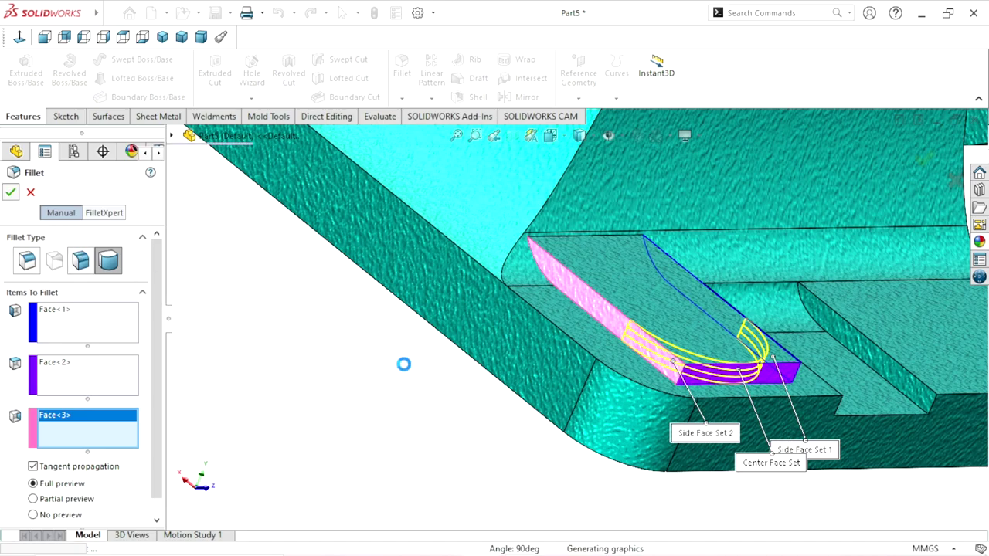
Step: Orbit the part to inspect the rounded pad and the front hole
scroll(403, 362, up, 5)
middle_drag(403, 362, 654, 324)
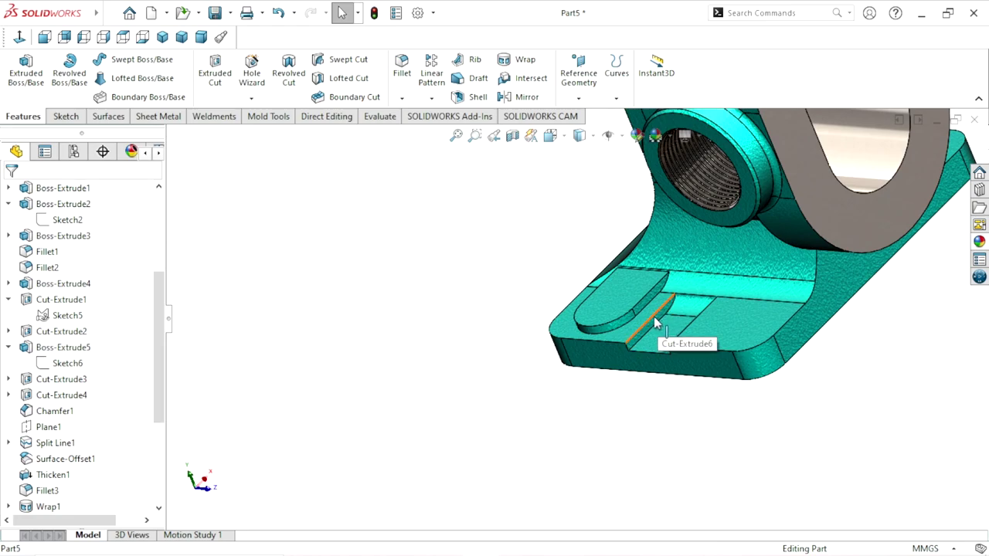
mouse_move(748, 367)
middle_down()
mouse_move(743, 348)
mouse_move(657, 270)
mouse_move(640, 344)
middle_up()
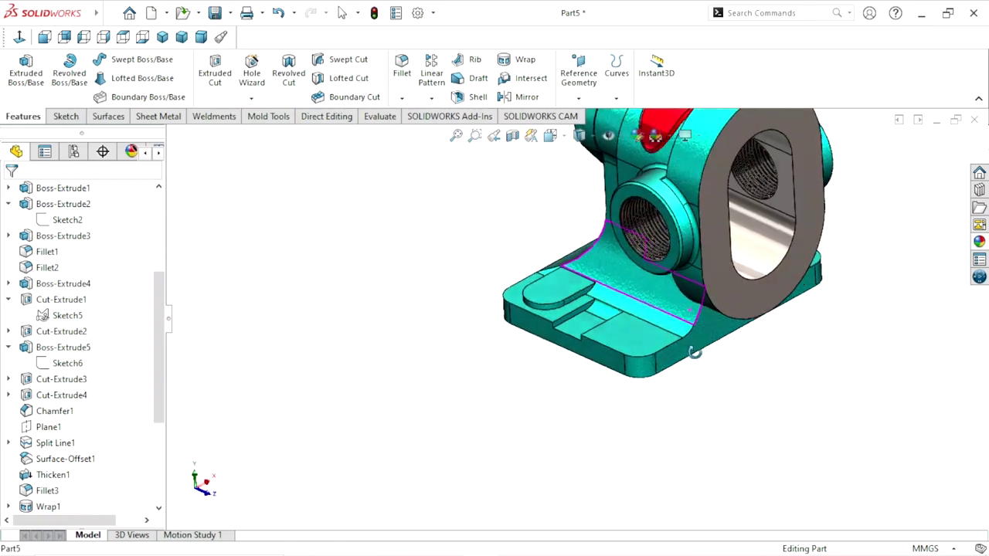
scroll(638, 353, up, 3)
scroll(587, 336, down, 3)
scroll(570, 329, down, 3)
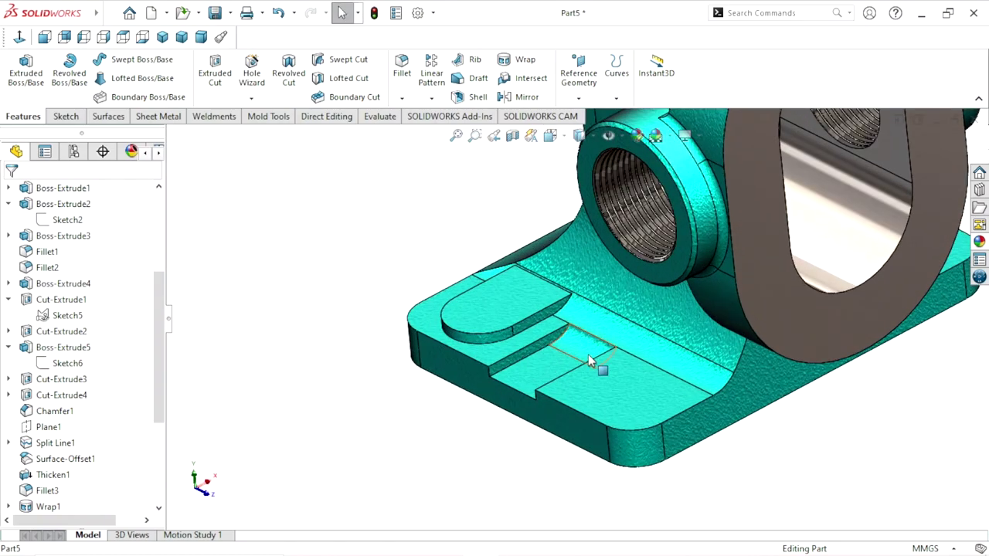
scroll(589, 361, up, 1)
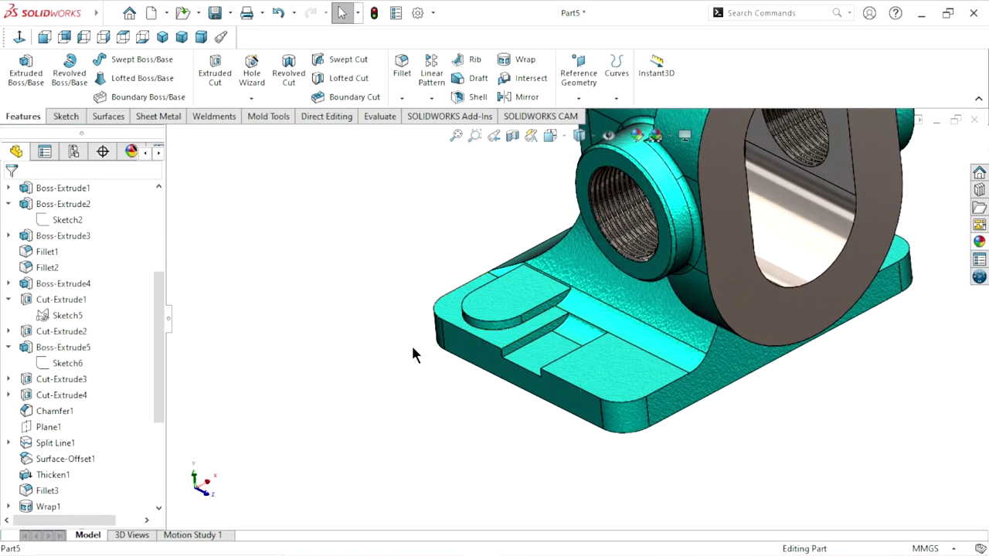
Step: Mirror Boss-Extrude7 and Fillet6 across the Front Plane
click(523, 97)
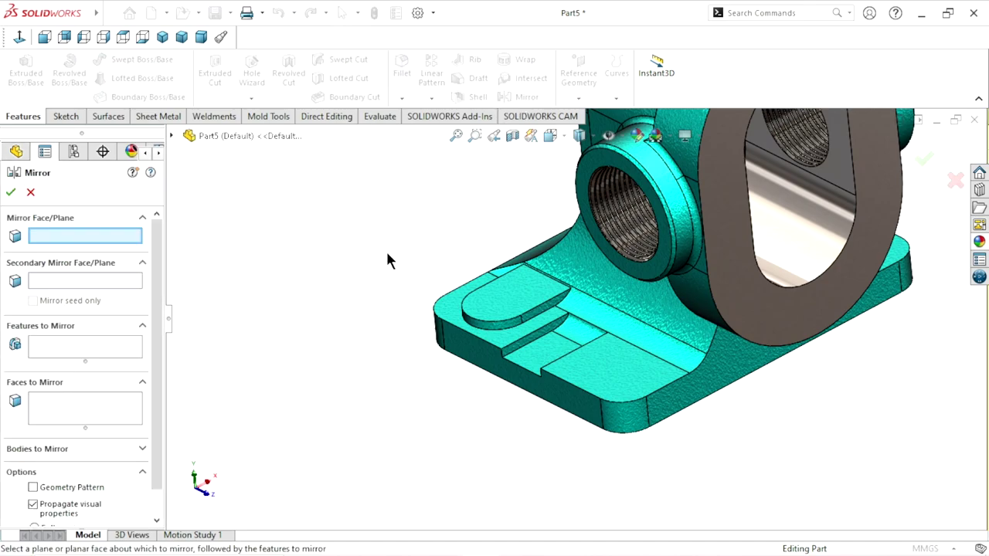
click(172, 136)
click(258, 251)
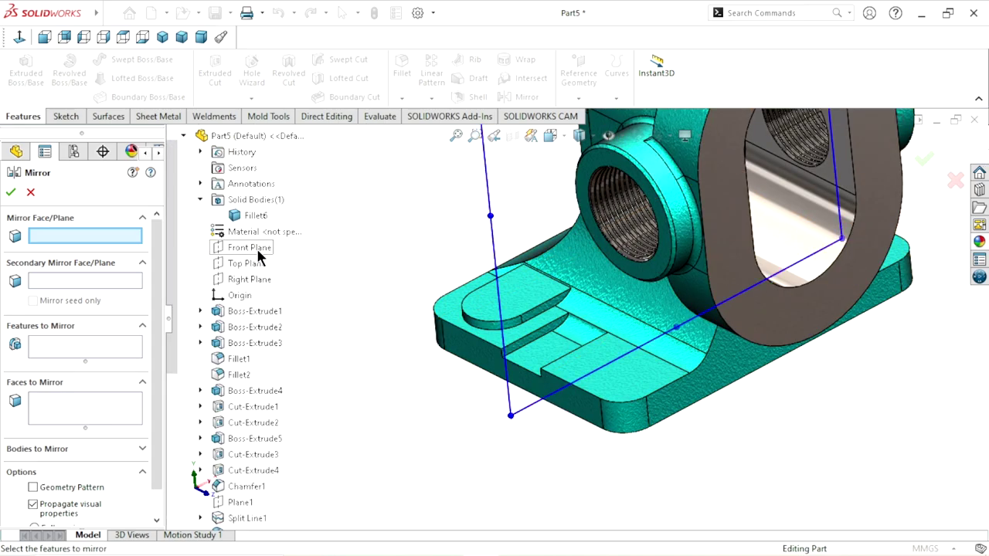
click(33, 349)
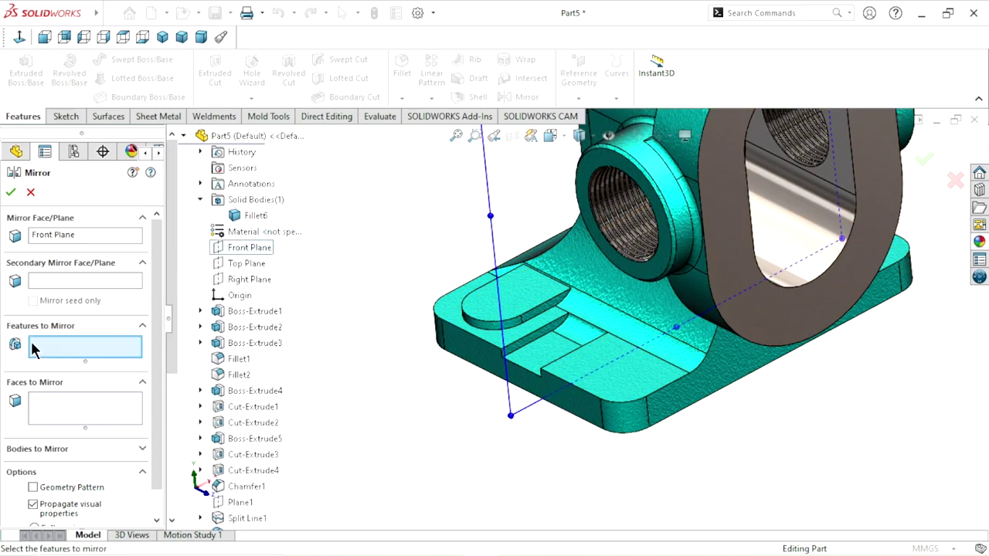
scroll(243, 453, down, 5)
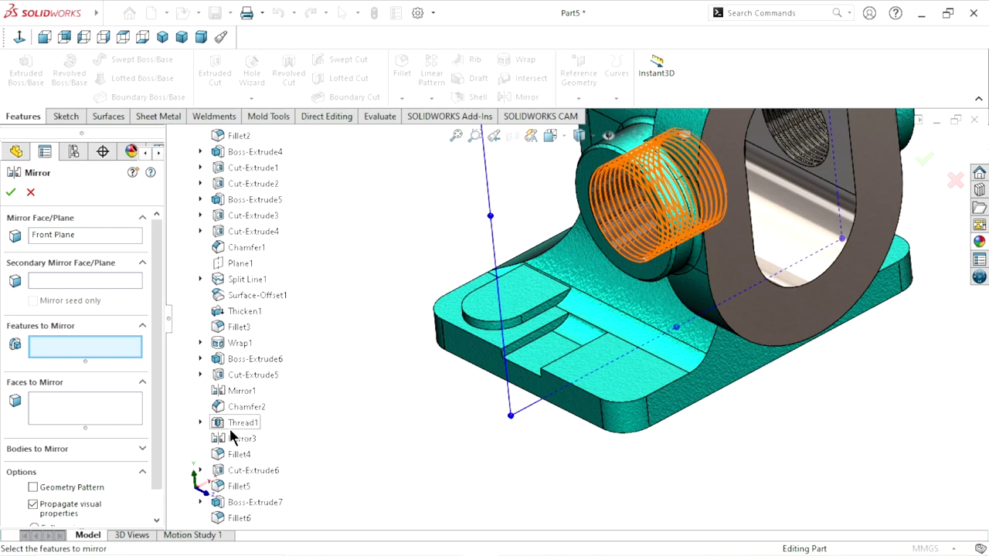
click(260, 506)
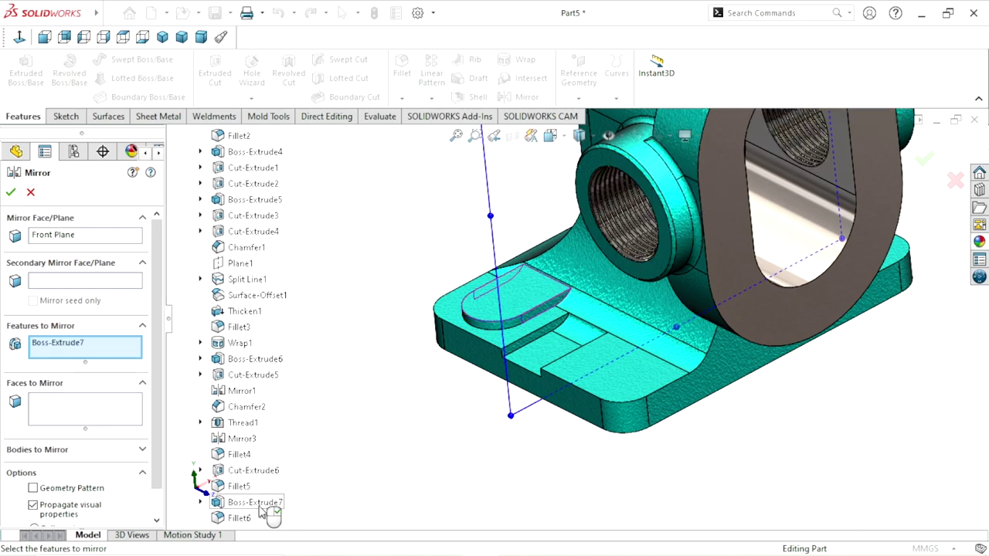
click(248, 520)
click(11, 192)
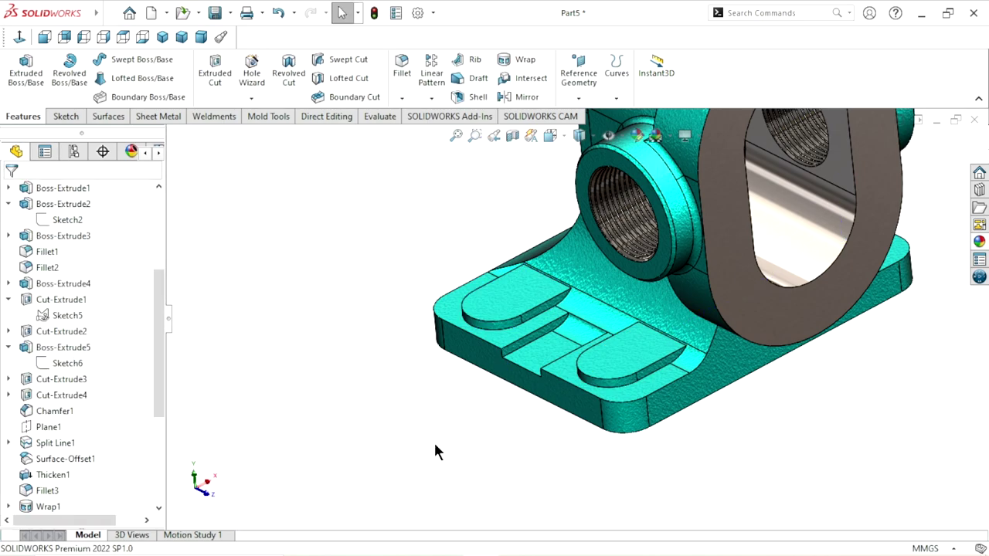
scroll(606, 320, up, 5)
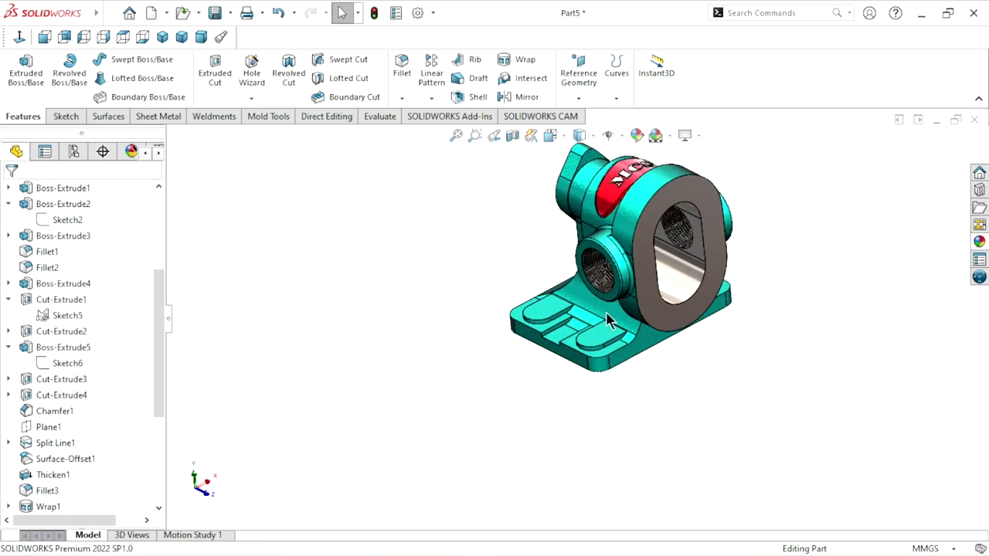
click(528, 101)
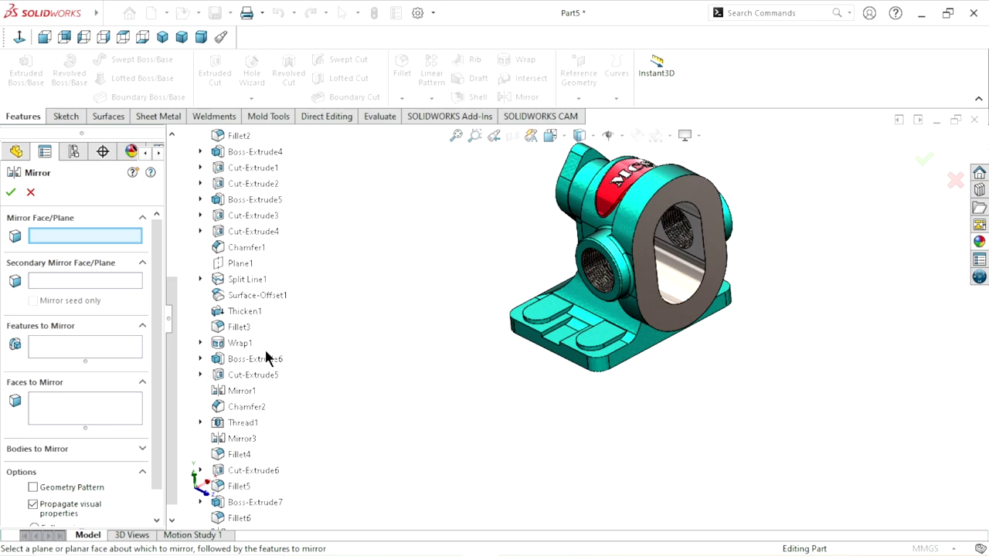
Step: Use the Right Plane to mirror Cut-Extrude6, Fillet5, Boss-Extrude7, Fillet6 and Mirror4
scroll(232, 275, up, 1)
scroll(243, 247, up, 4)
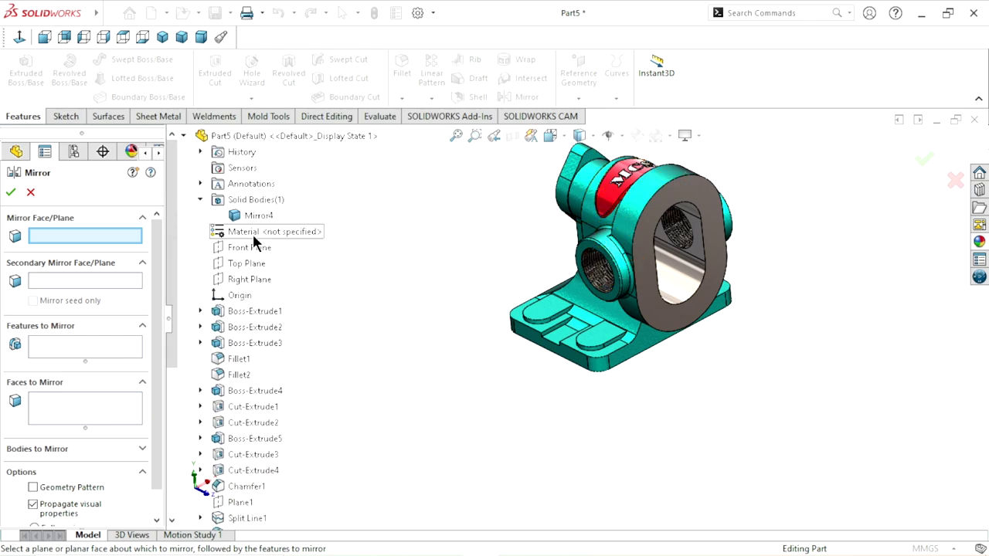
click(245, 279)
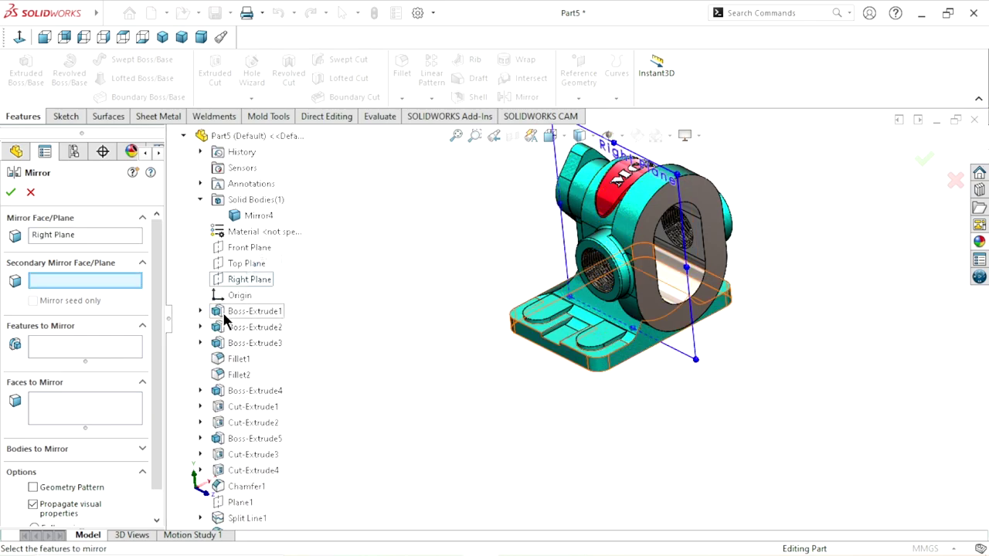
click(66, 348)
scroll(232, 428, down, 5)
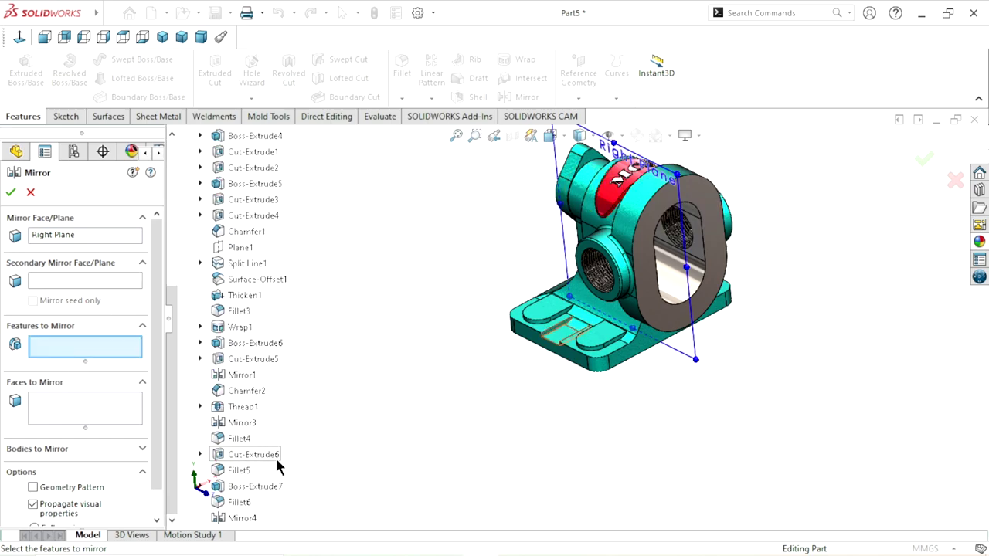
click(275, 455)
click(241, 471)
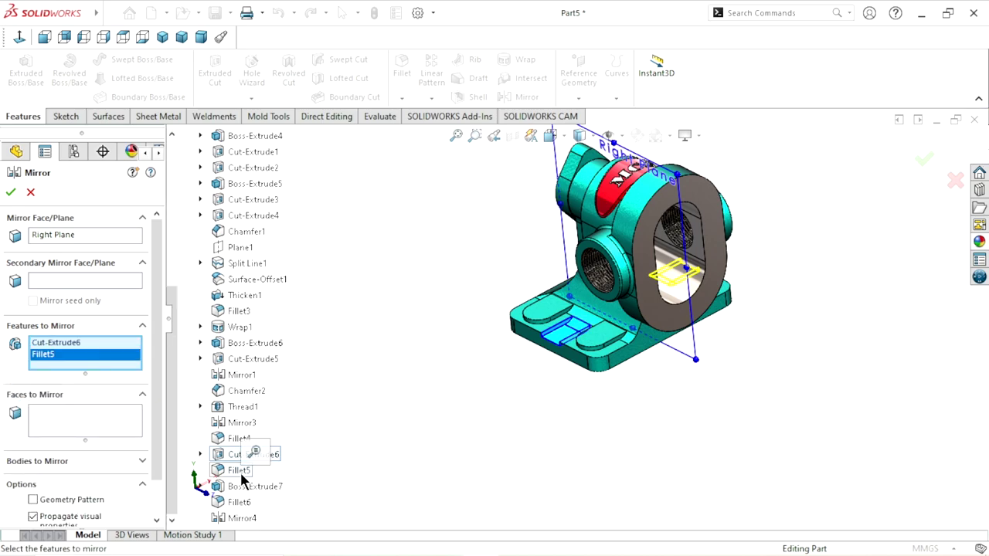
click(241, 487)
click(239, 502)
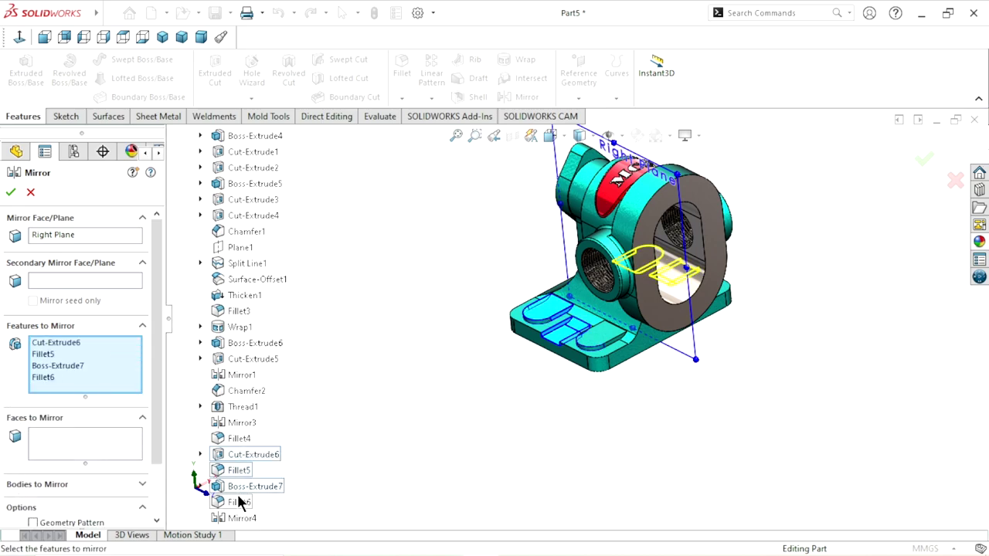
click(239, 518)
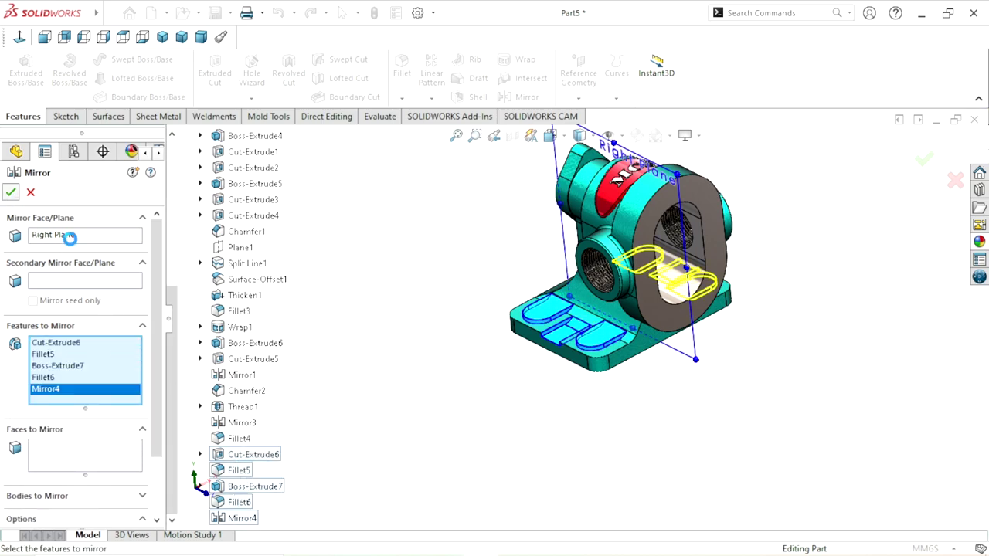
key(Escape)
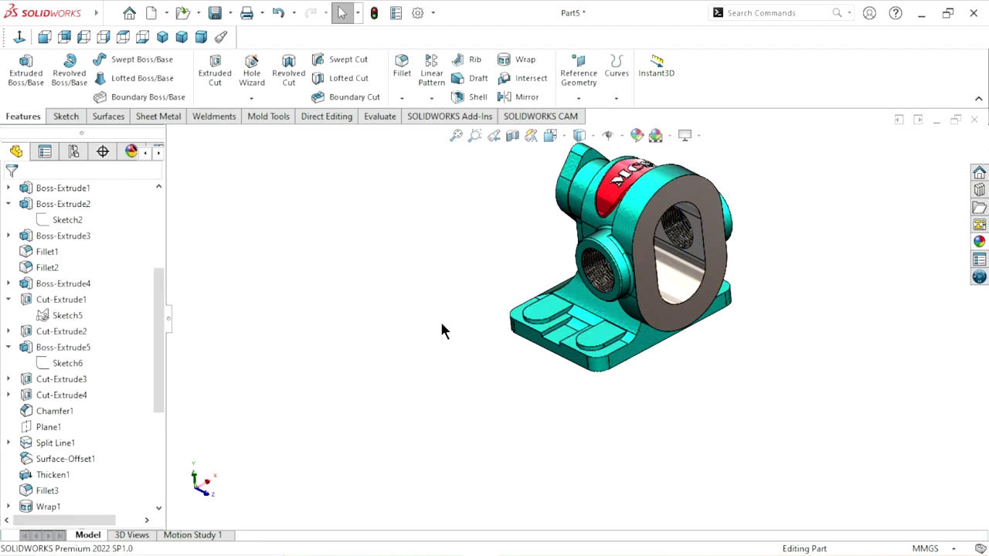
mouse_move(442, 330)
middle_down()
mouse_move(506, 416)
mouse_move(831, 345)
mouse_move(673, 327)
mouse_move(621, 367)
mouse_move(652, 351)
mouse_move(722, 267)
mouse_move(701, 331)
middle_up()
scroll(669, 333, down, 5)
scroll(579, 399, up, 3)
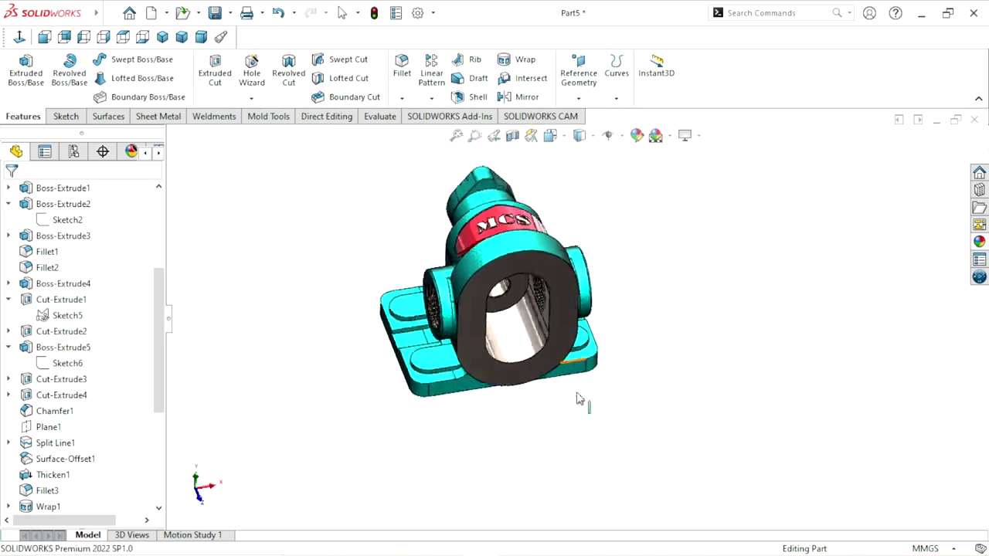
middle_drag(579, 398, 544, 323)
scroll(564, 363, down, 4)
scroll(544, 323, up, 1)
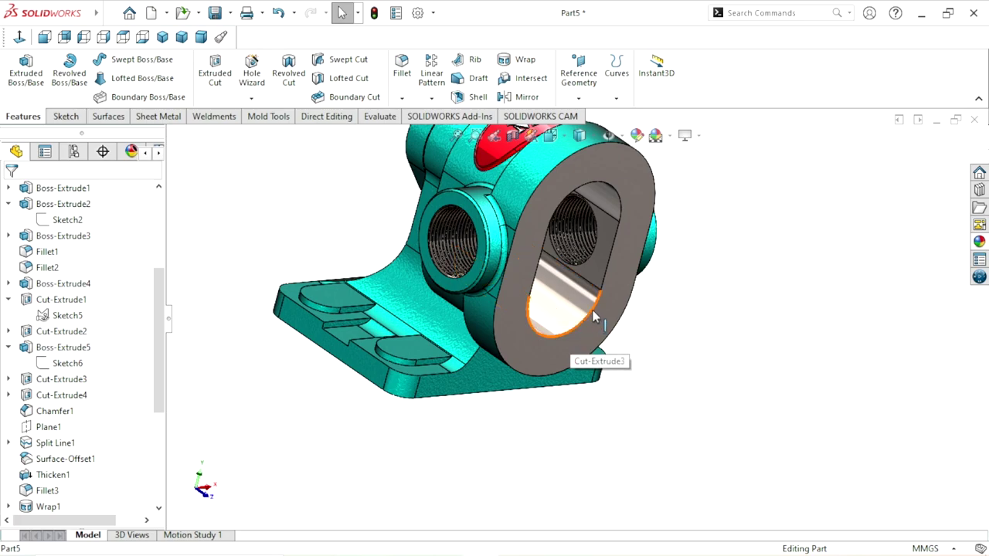
mouse_move(594, 316)
middle_down()
mouse_move(578, 358)
mouse_move(545, 301)
mouse_move(533, 329)
mouse_move(541, 338)
mouse_move(603, 326)
mouse_move(629, 391)
mouse_move(545, 432)
middle_up()
scroll(551, 375, up, 3)
scroll(551, 375, down, 3)
scroll(545, 432, down, 2)
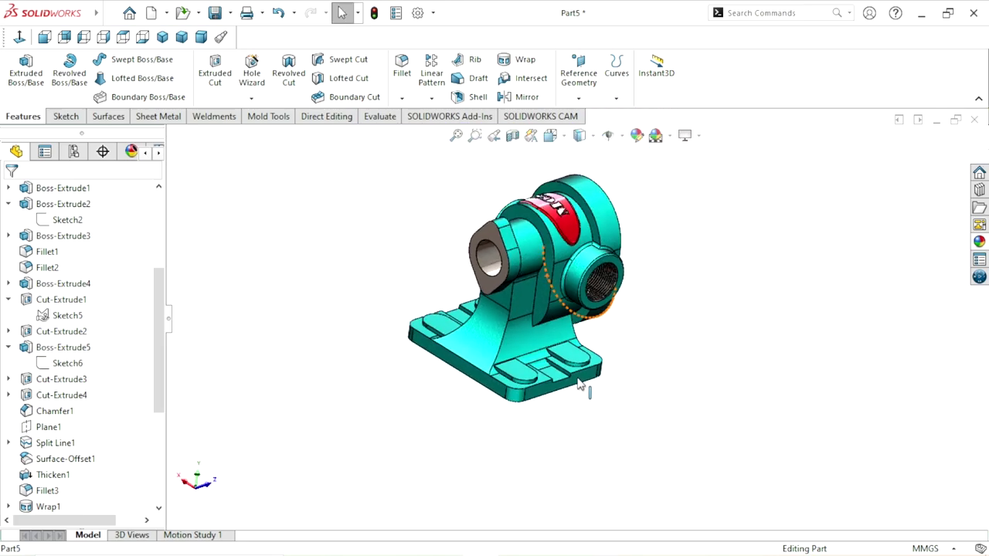
scroll(560, 384, down, 5)
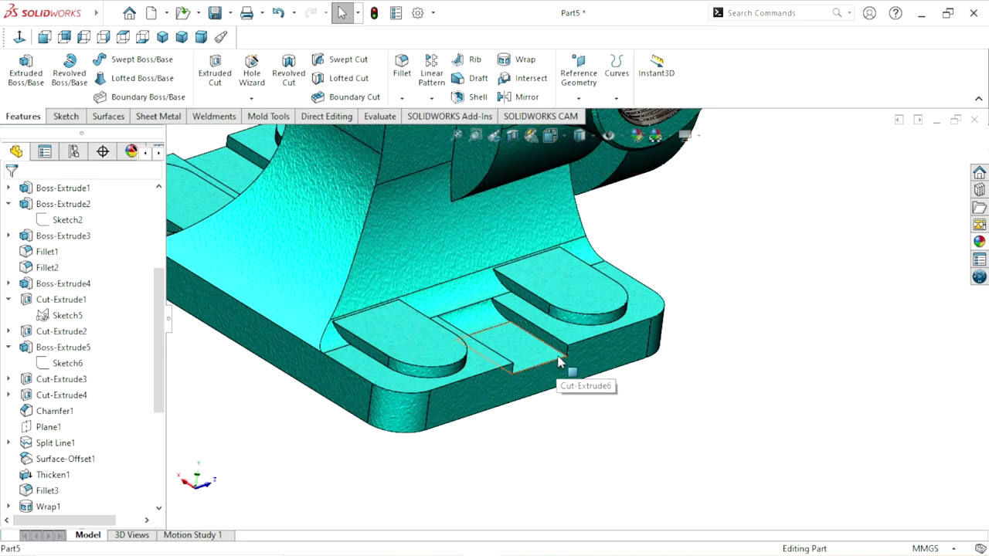
scroll(571, 364, up, 3)
mouse_move(556, 389)
middle_down()
mouse_move(508, 347)
mouse_move(530, 364)
middle_up()
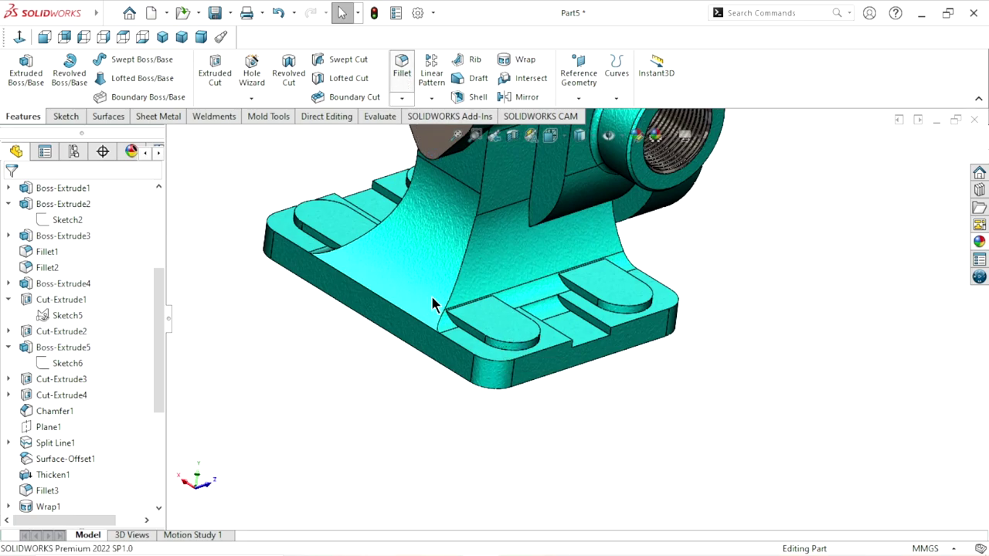
Step: Set up a constant-size symmetric fillet with a 1 mm radius
key(Return)
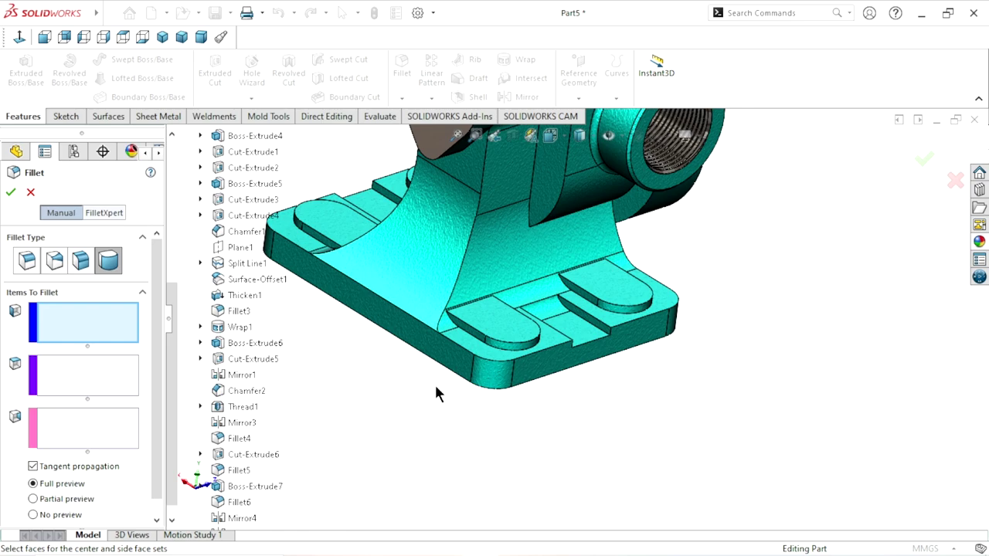
click(22, 264)
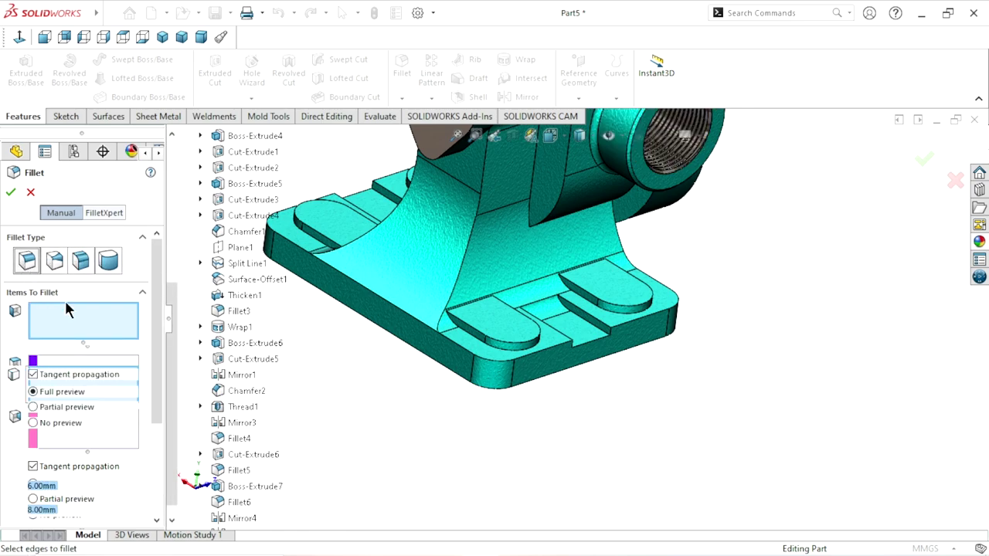
drag(161, 289, 157, 335)
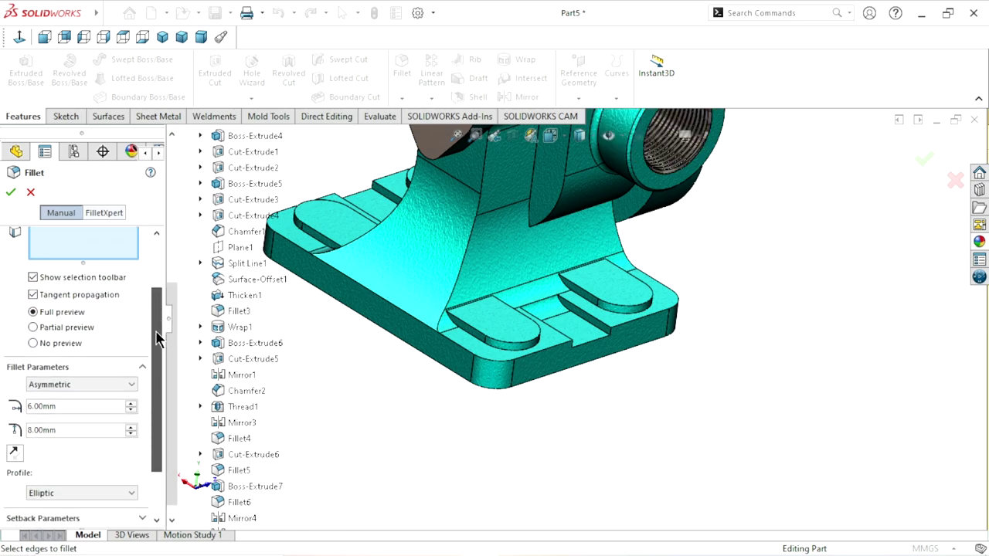
click(92, 384)
click(87, 397)
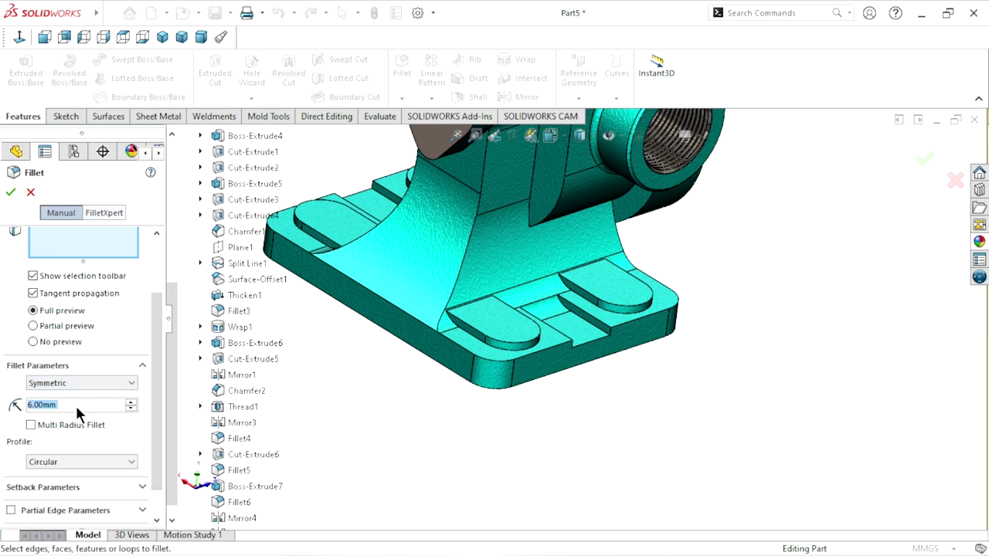
text(1)
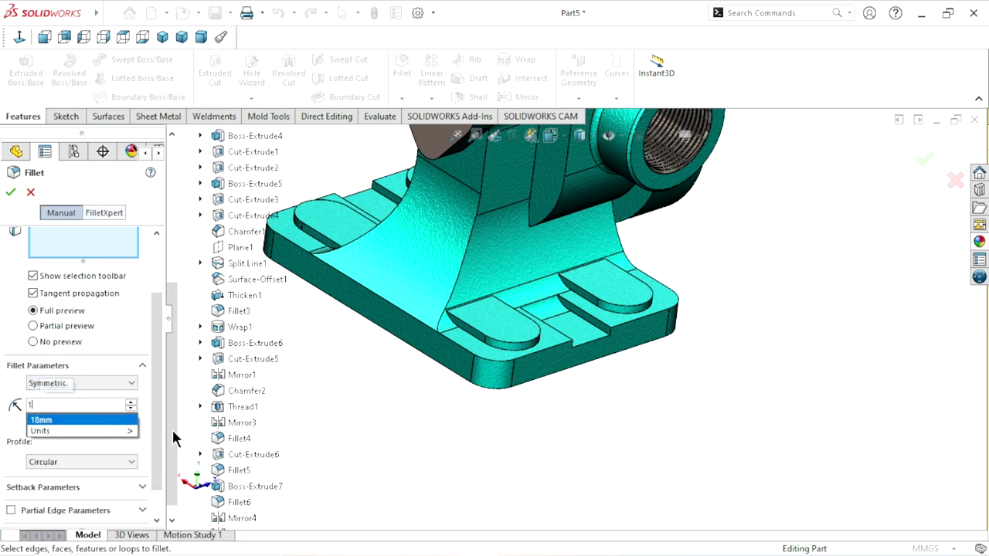
key(Return)
Step: Select both pads' curved edges and the step edges between them
scroll(514, 369, down, 2)
scroll(503, 353, down, 2)
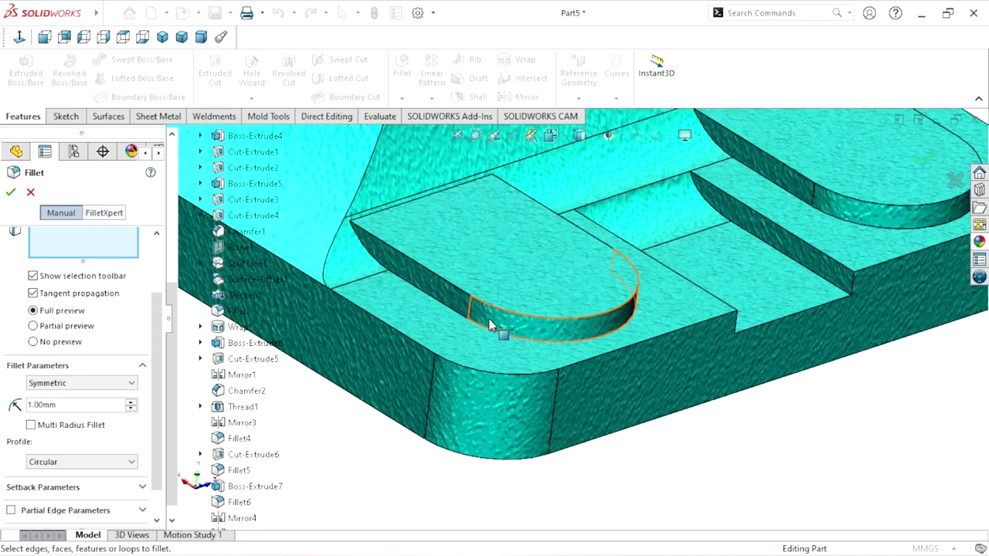
click(503, 315)
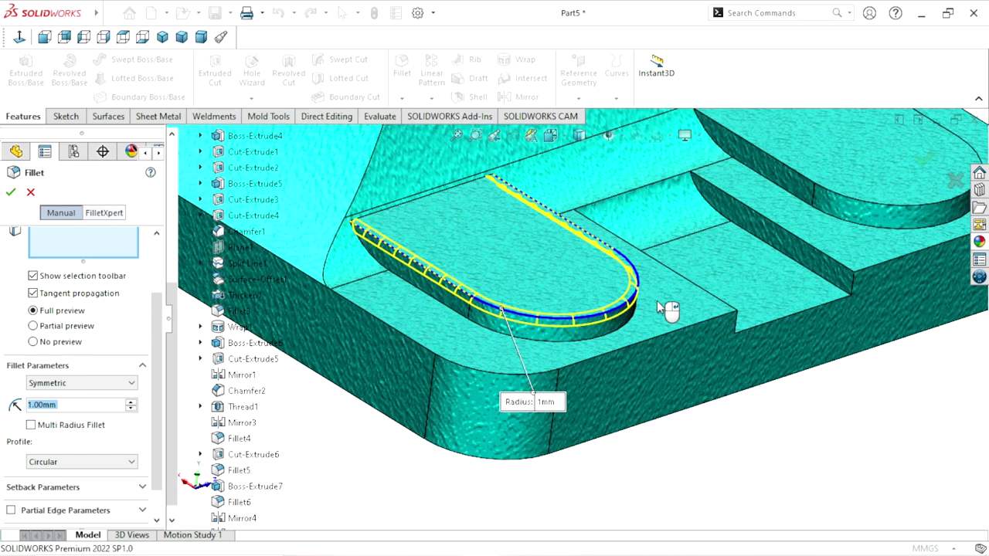
click(848, 203)
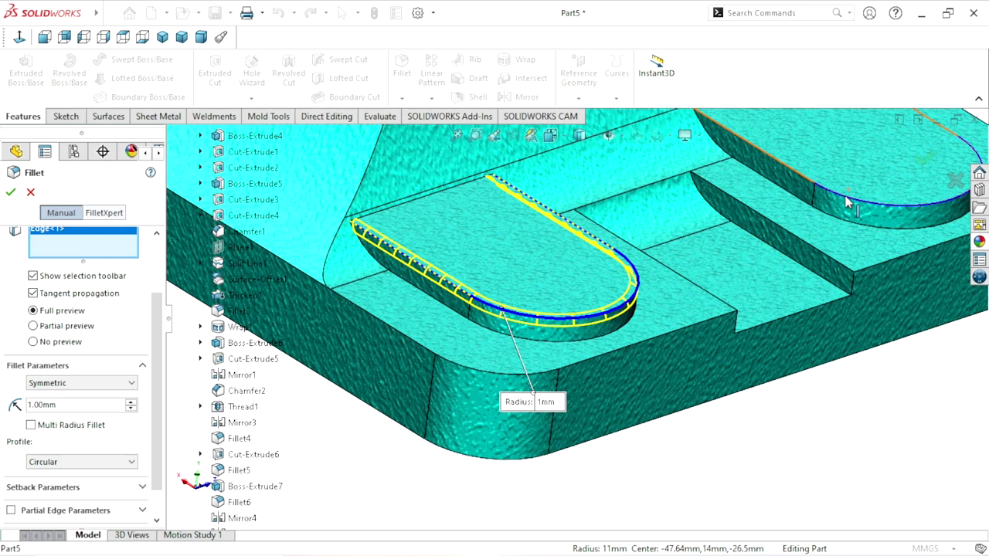
click(795, 262)
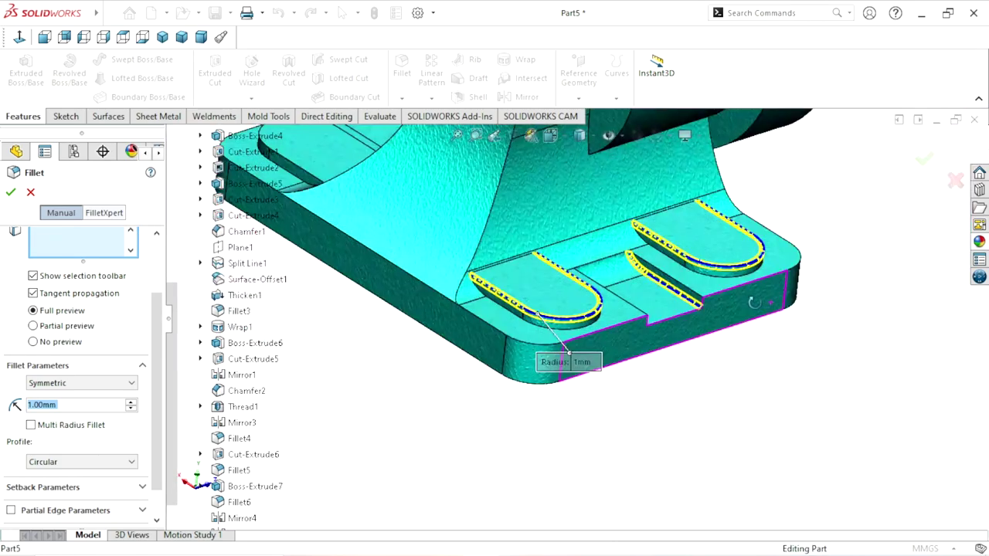
mouse_move(762, 300)
middle_down()
mouse_move(725, 311)
mouse_move(688, 342)
middle_up()
scroll(637, 270, down, 5)
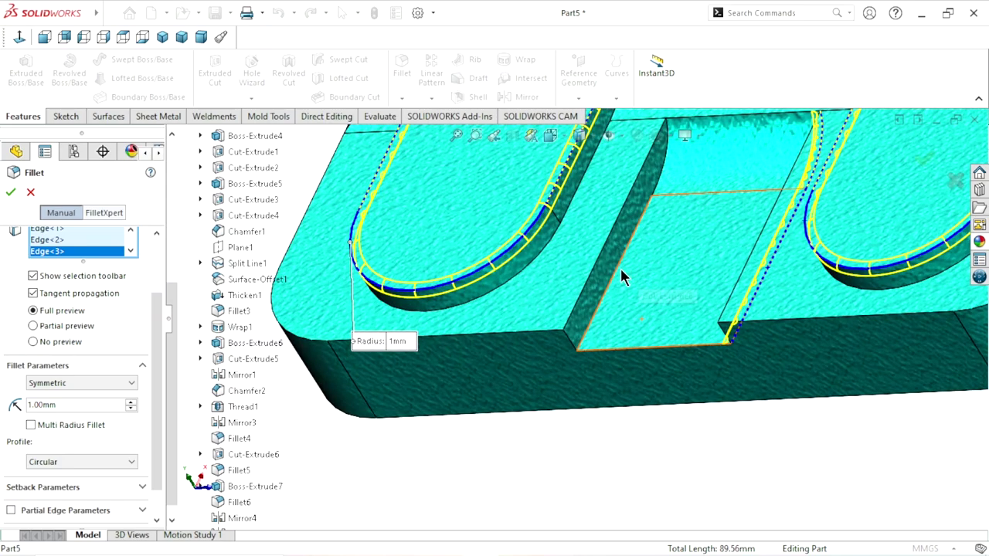
click(619, 278)
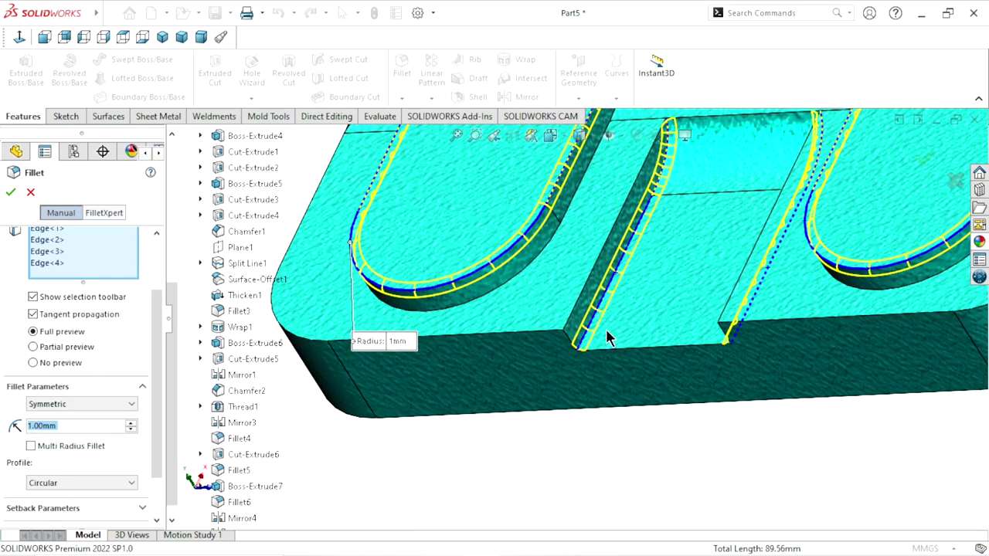
Step: Add the left and right pocket edges and the middle recess step edge
scroll(608, 337, up, 5)
mouse_move(608, 338)
middle_down()
mouse_move(715, 235)
mouse_move(484, 459)
middle_up()
scroll(519, 402, up, 3)
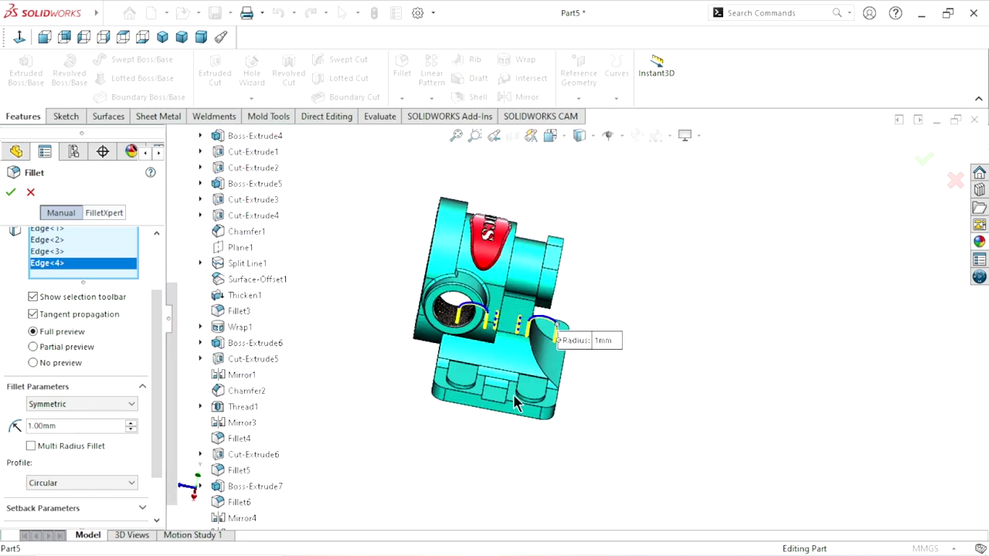
scroll(429, 361, down, 4)
scroll(430, 361, down, 3)
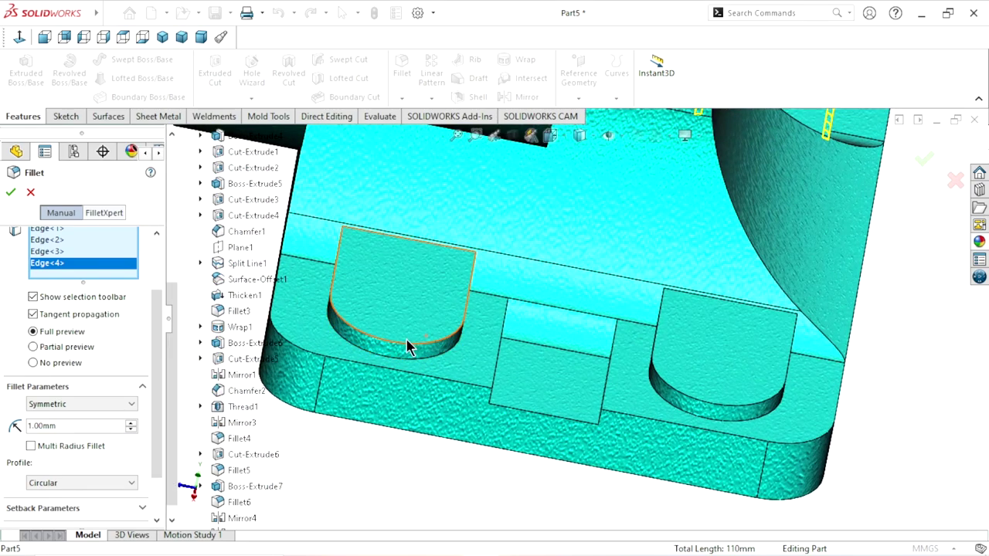
click(405, 343)
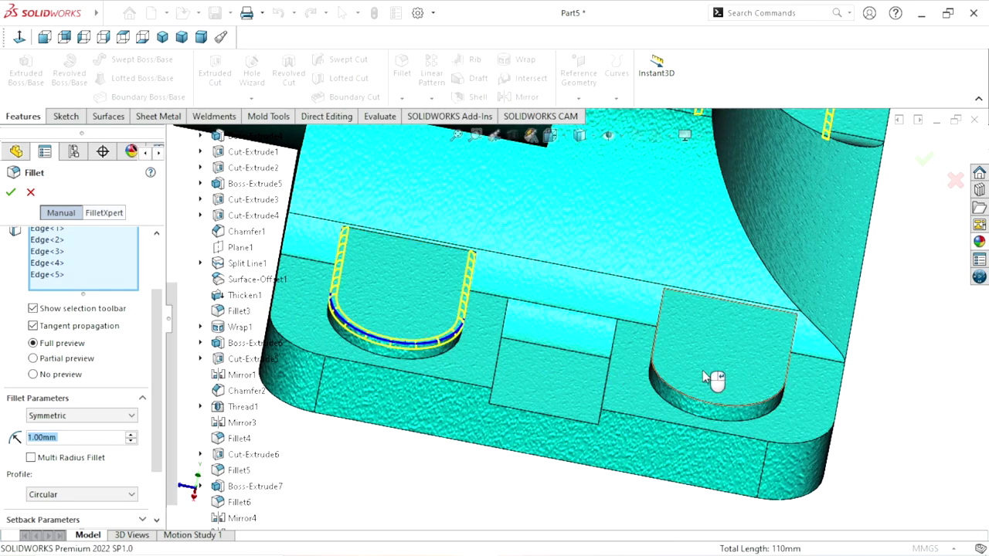
click(696, 405)
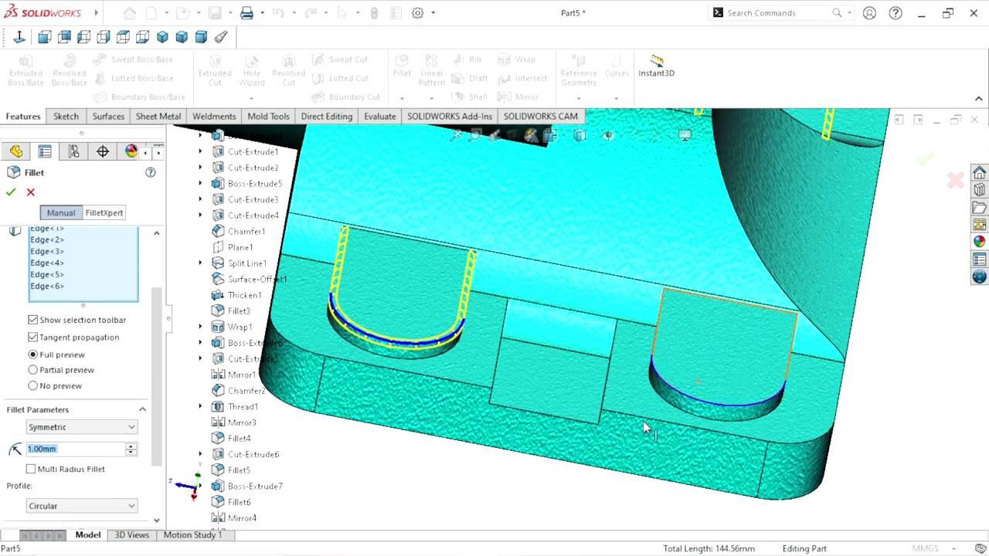
scroll(555, 431, up, 2)
middle_drag(555, 431, 510, 371)
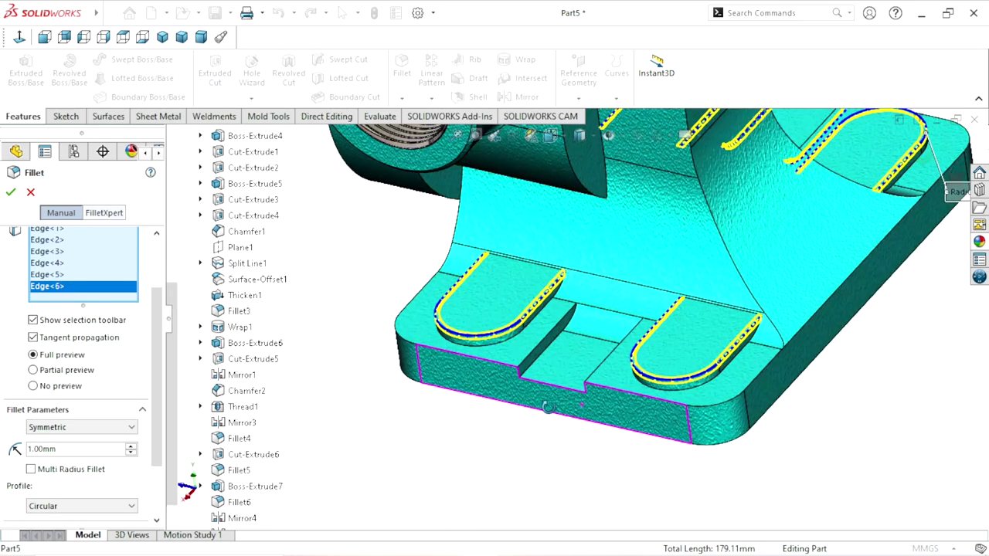
scroll(503, 340, down, 5)
click(498, 339)
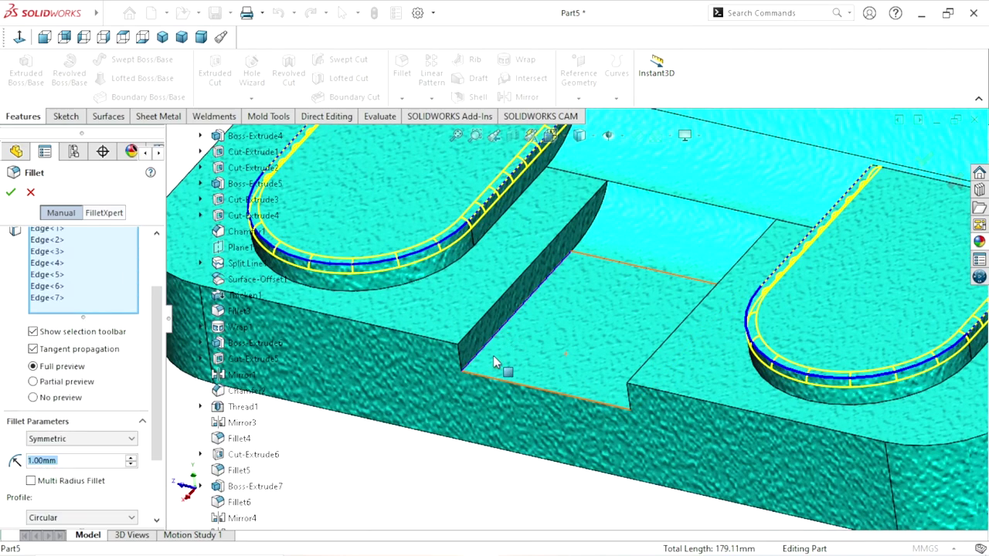
Step: Add the remaining diagonal step edge and apply the 1 mm fillet
scroll(454, 374, up, 3)
mouse_move(454, 374)
middle_down()
mouse_move(532, 394)
mouse_move(567, 326)
middle_up()
scroll(568, 304, down, 5)
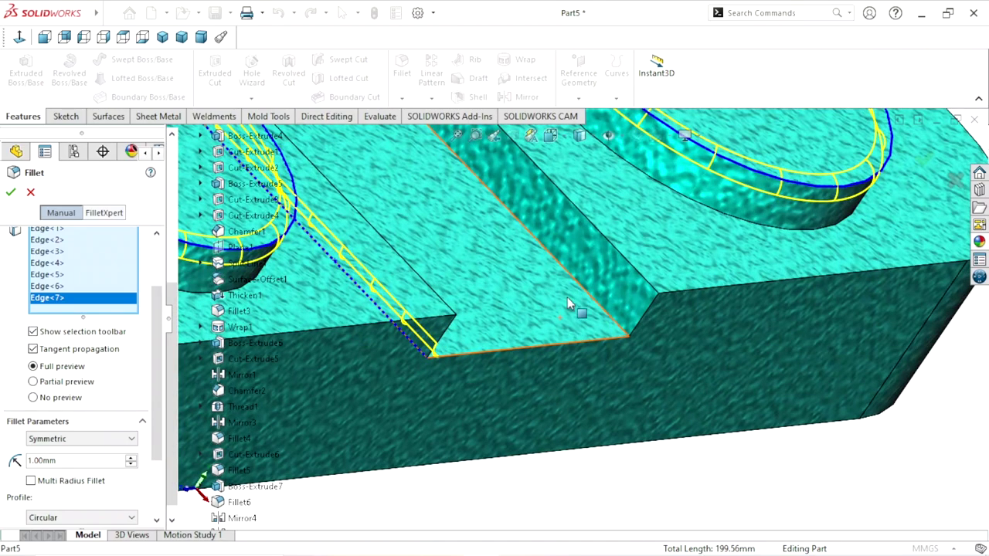
click(580, 286)
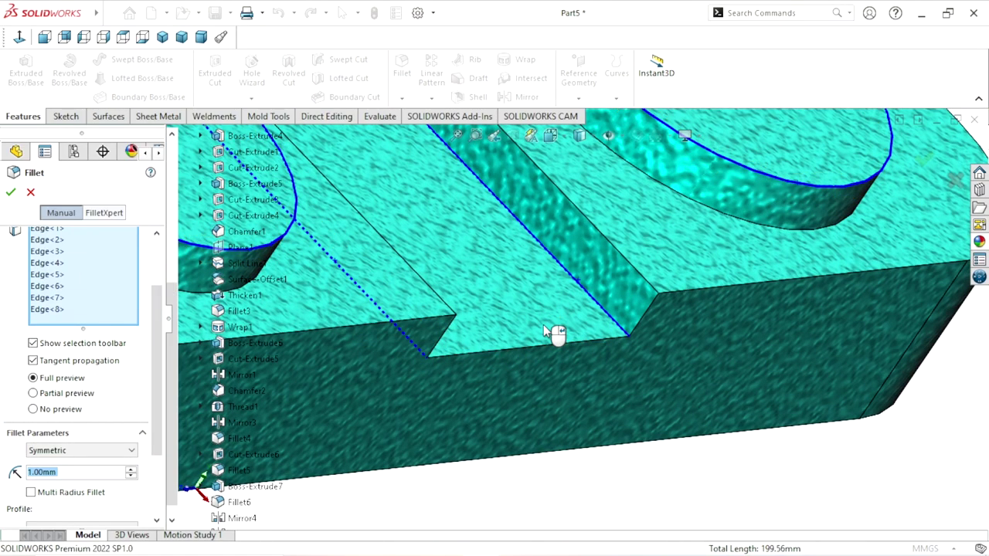
scroll(553, 333, up, 6)
middle_drag(553, 332, 588, 309)
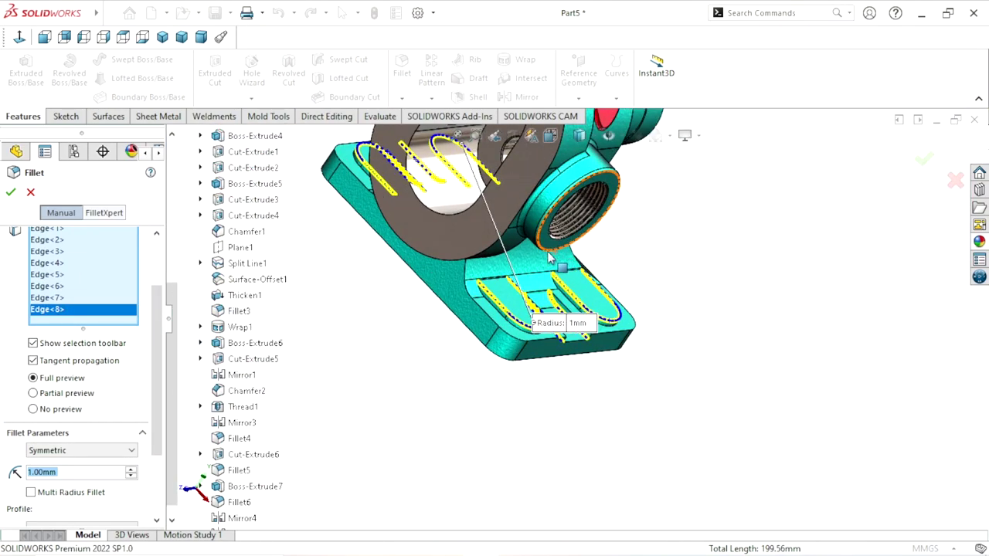
click(10, 193)
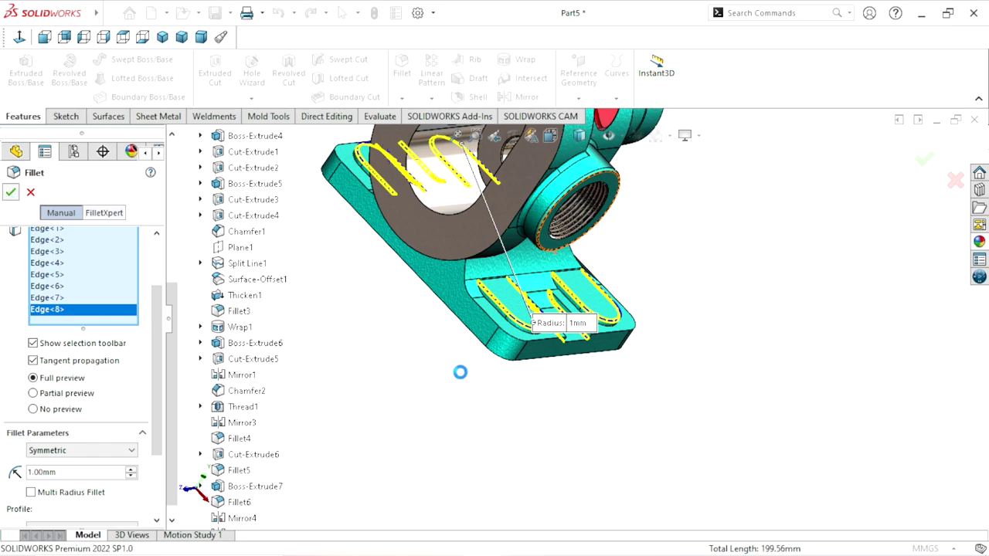
Step: Turn the part toward its front and start Sketch17 on the ring's oval front face
scroll(607, 380, up, 3)
middle_drag(606, 380, 595, 267)
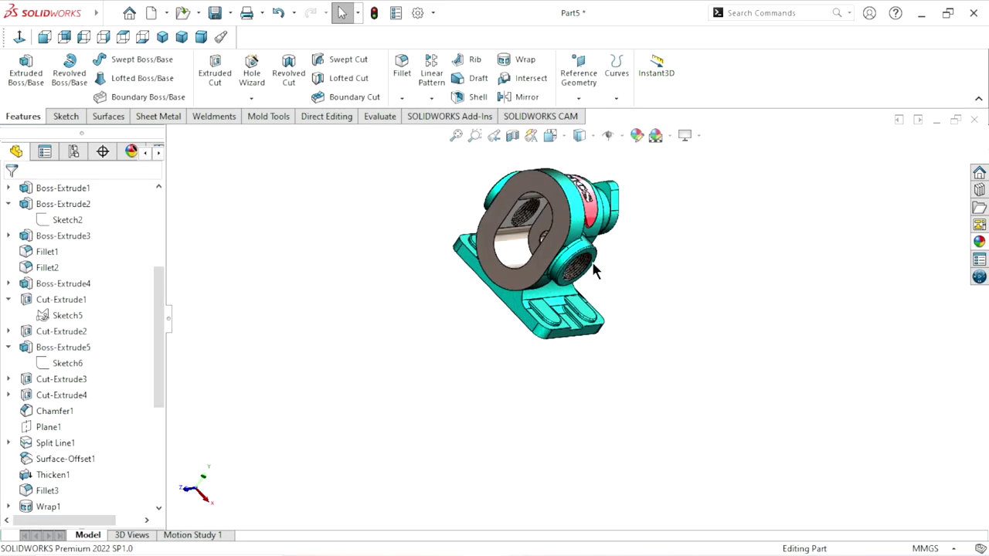
scroll(640, 287, down, 2)
middle_drag(642, 292, 600, 278)
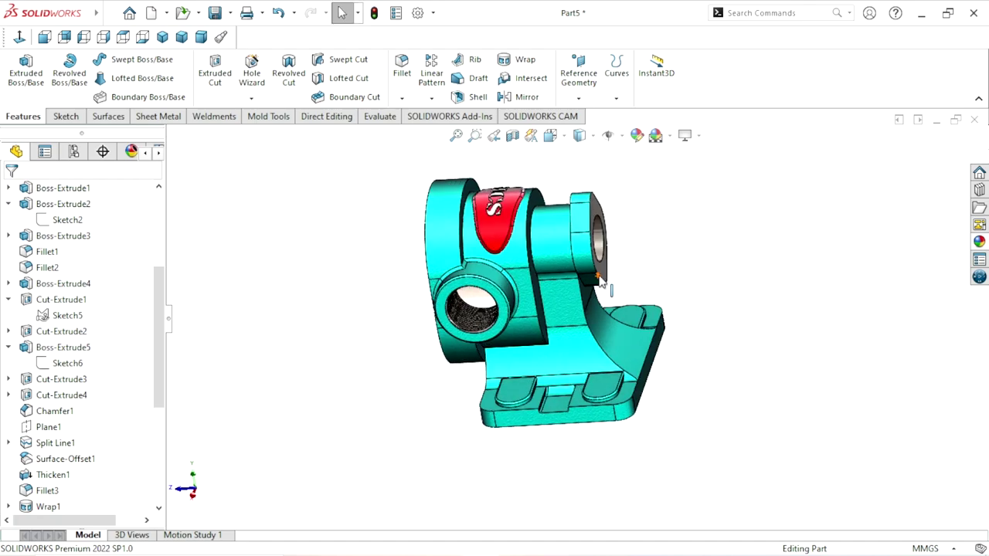
middle_drag(616, 303, 629, 316)
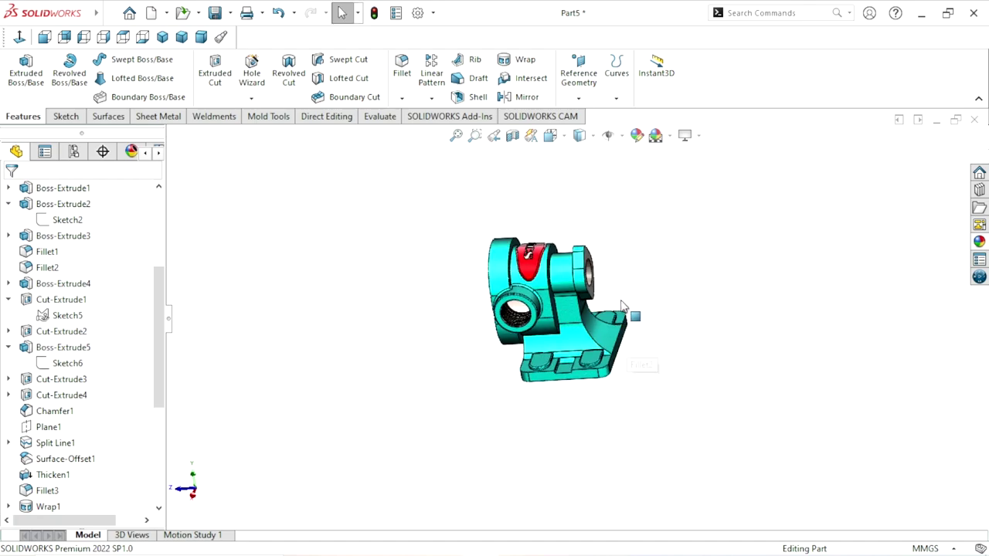
scroll(629, 316, down, 3)
mouse_move(633, 360)
middle_down()
mouse_move(522, 294)
mouse_move(478, 208)
middle_up()
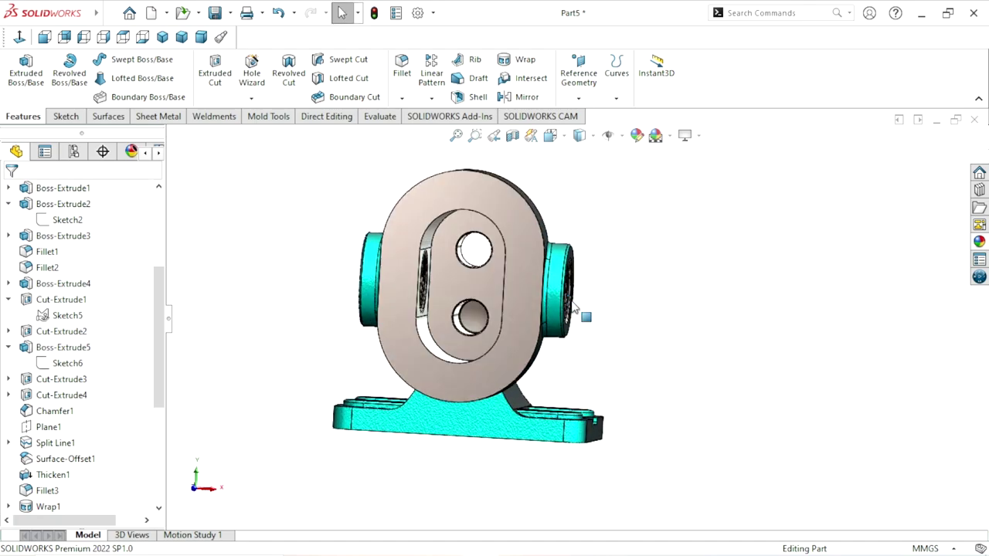
click(479, 196)
click(541, 158)
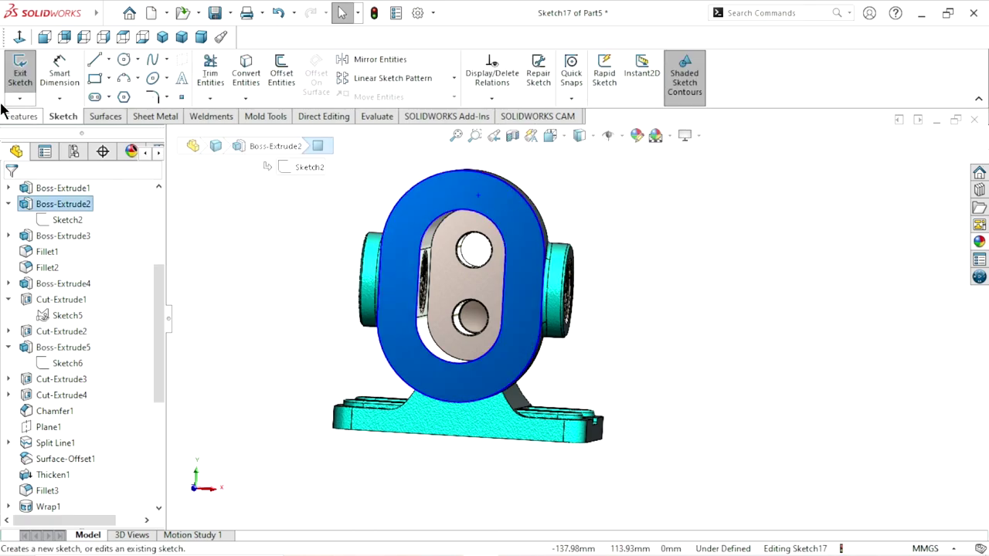
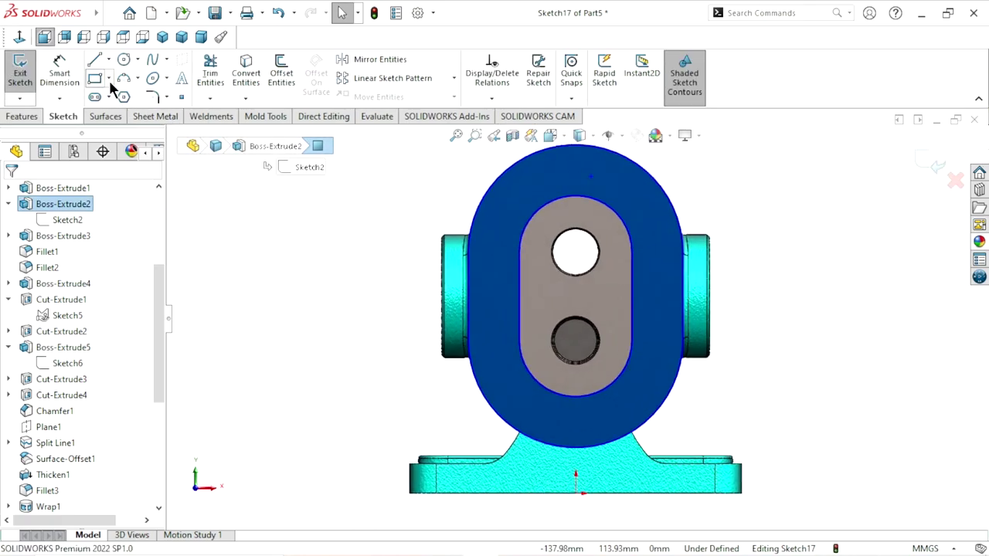
Step: Draw a vertical construction centreline from the top to the bottom of the housing face
click(109, 78)
click(116, 113)
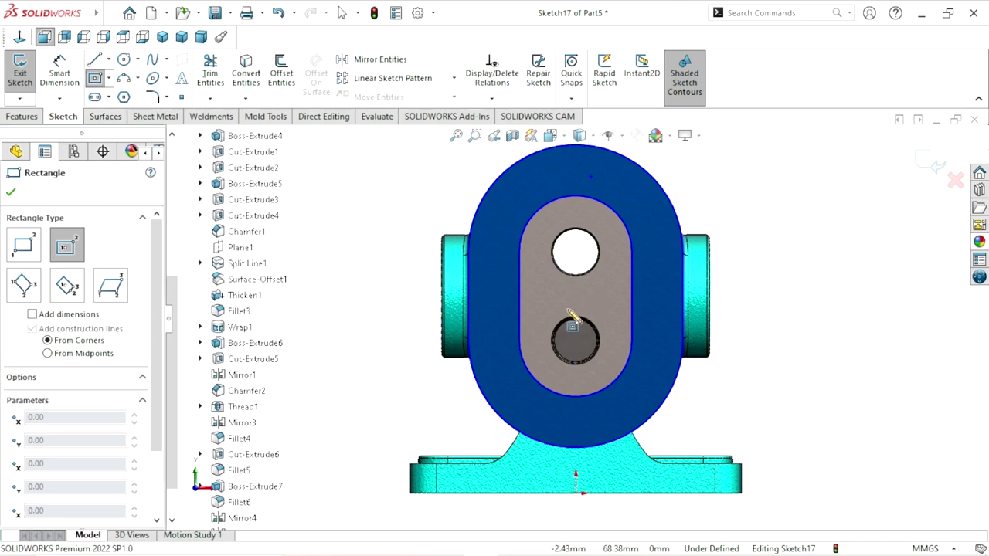
scroll(579, 305, up, 3)
scroll(600, 311, down, 2)
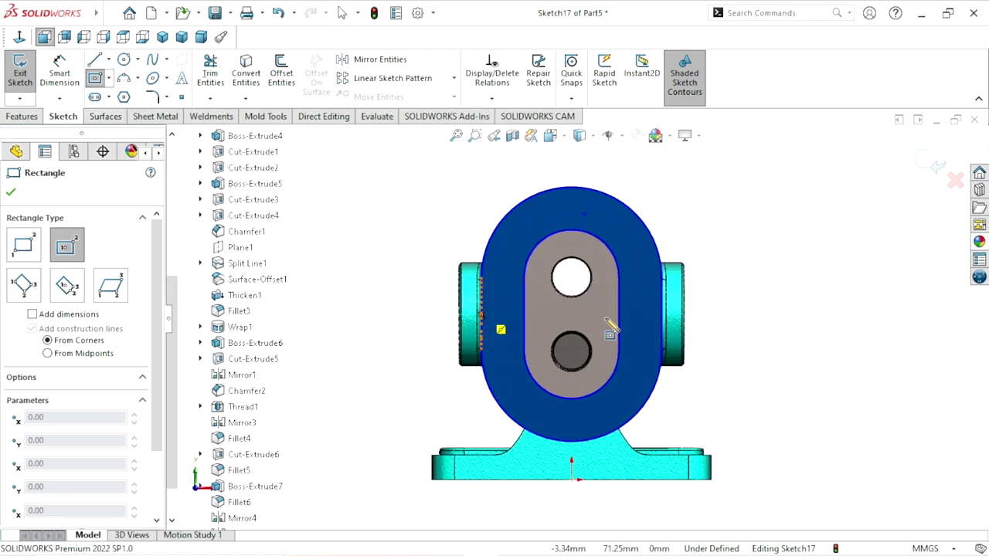
scroll(603, 325, up, 2)
scroll(597, 323, down, 2)
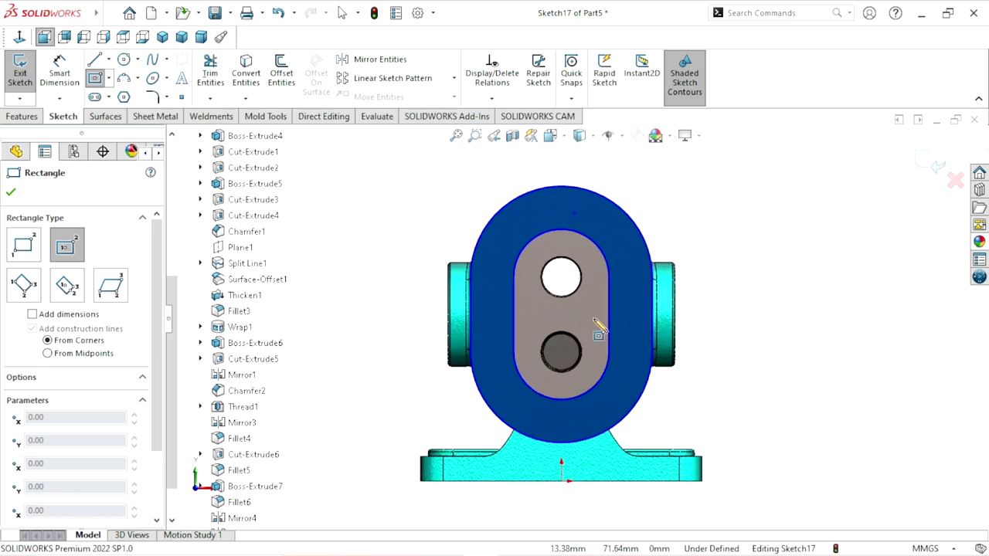
key(Escape)
click(110, 60)
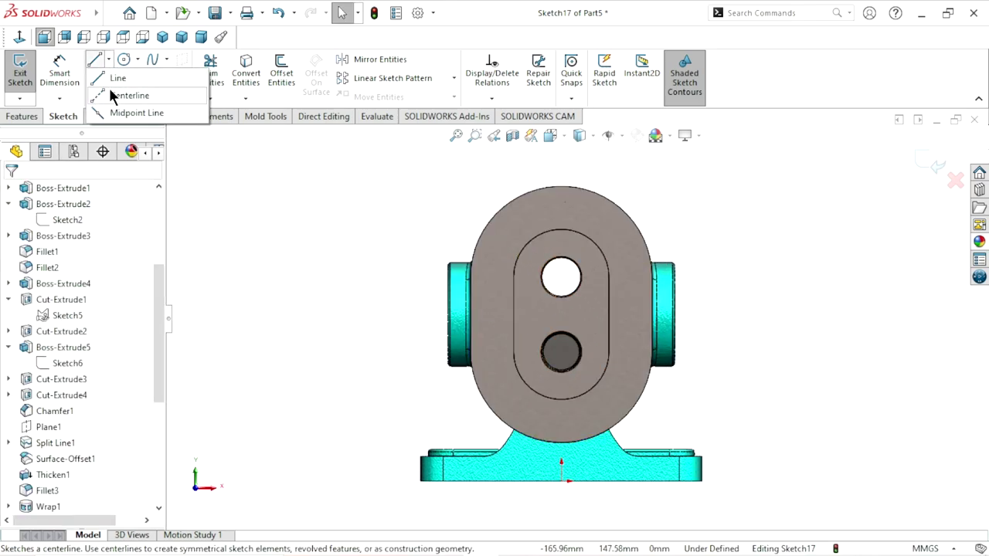
click(110, 93)
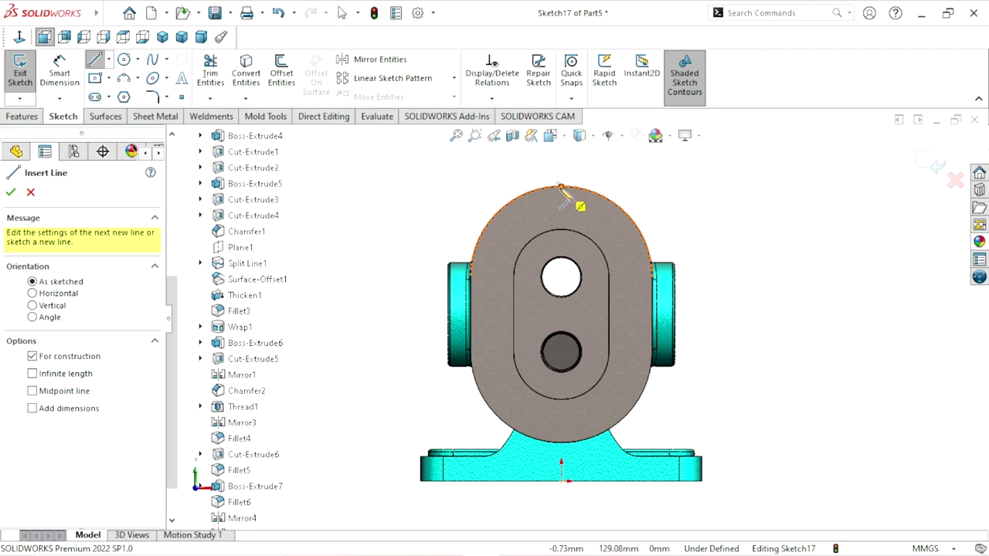
click(561, 186)
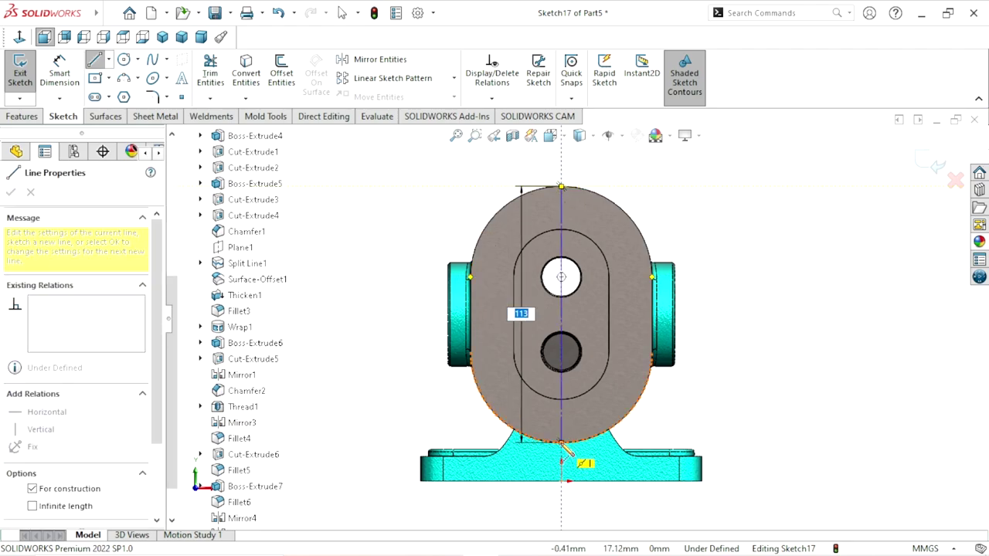
click(561, 442)
right_click(746, 326)
click(780, 347)
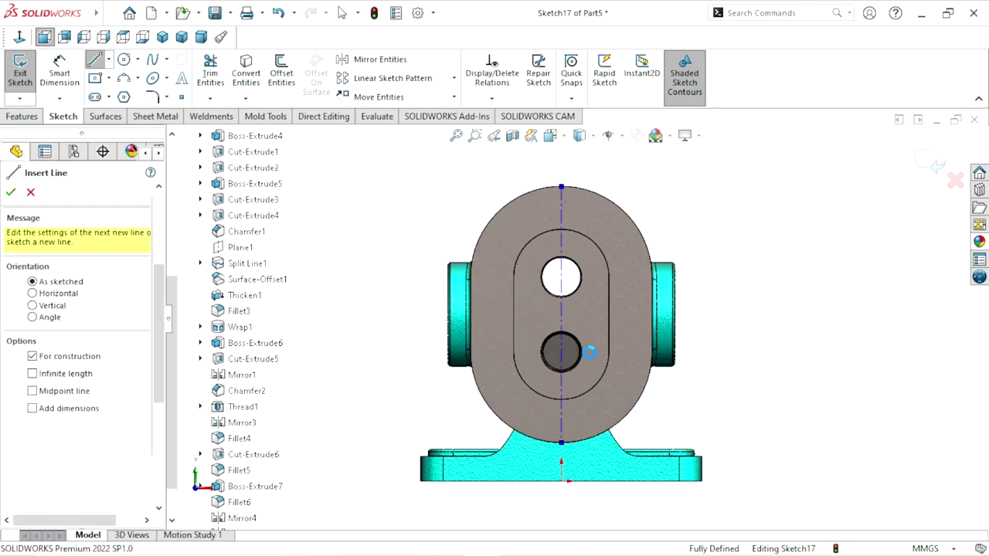
key(Escape)
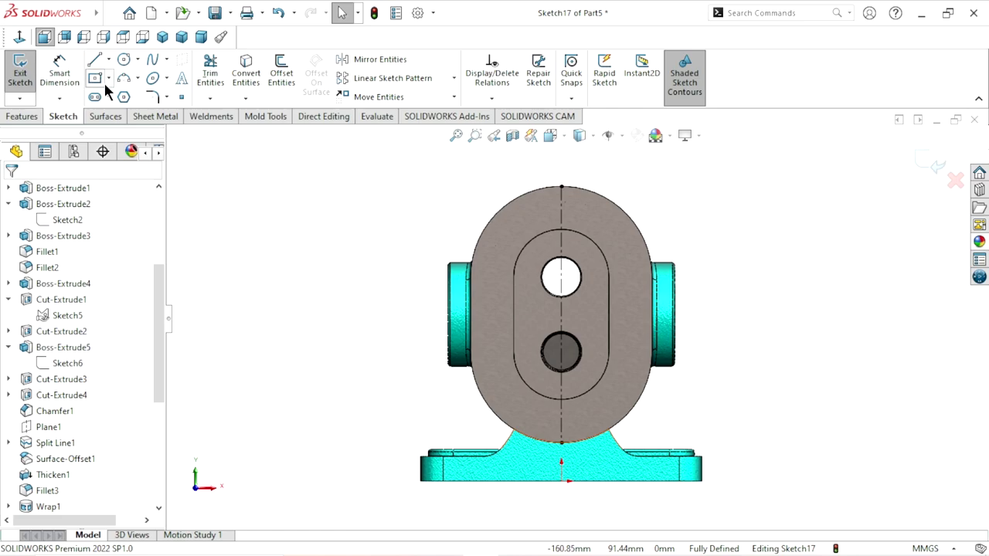
Step: Draw a centre rectangle centred on the centreline, with its corner enclosing both holes
click(95, 78)
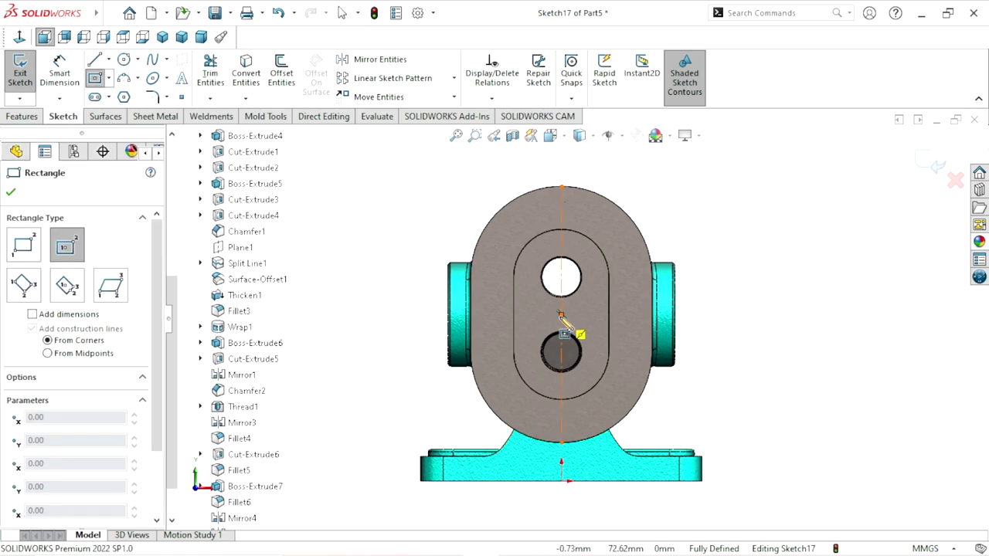
click(560, 314)
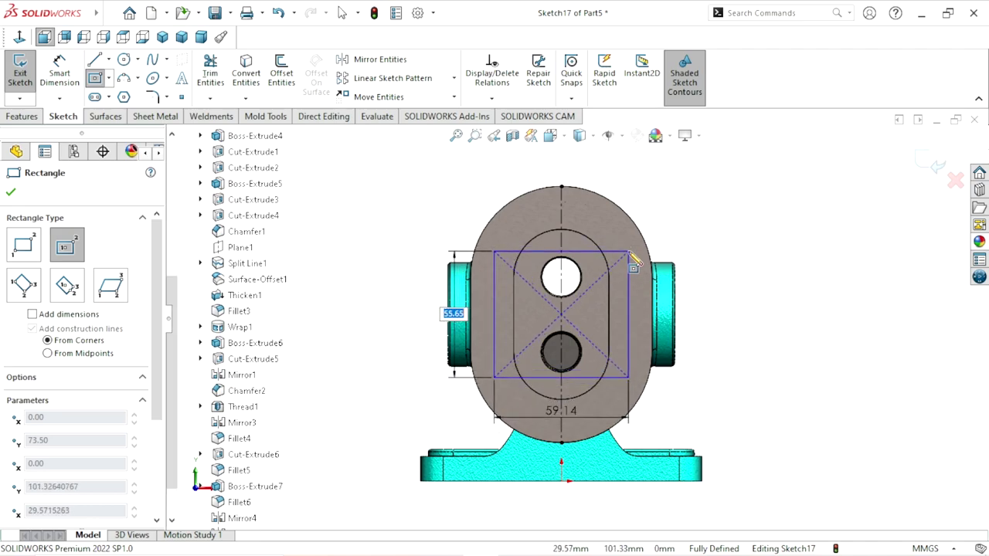
click(628, 251)
right_click(712, 238)
click(725, 235)
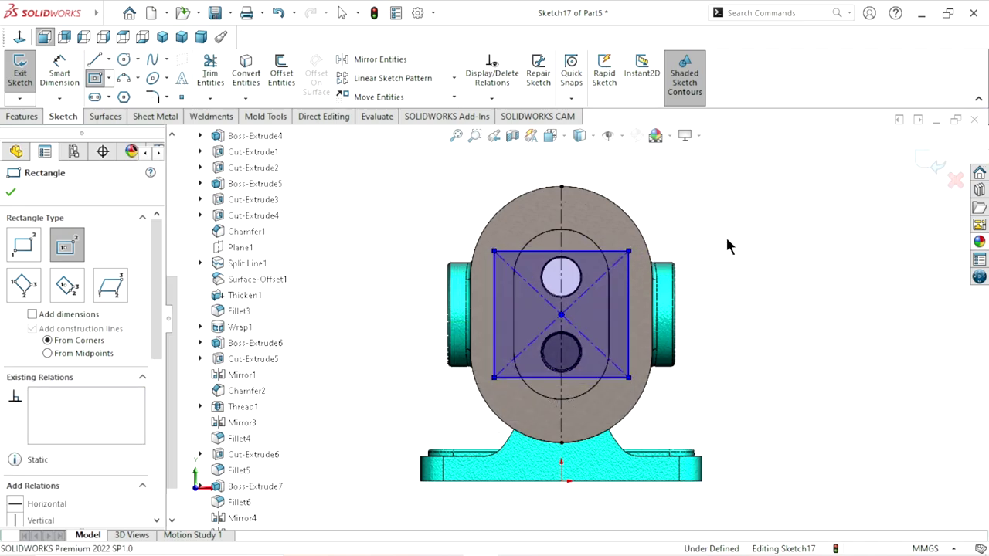
scroll(585, 349, up, 3)
scroll(585, 349, down, 3)
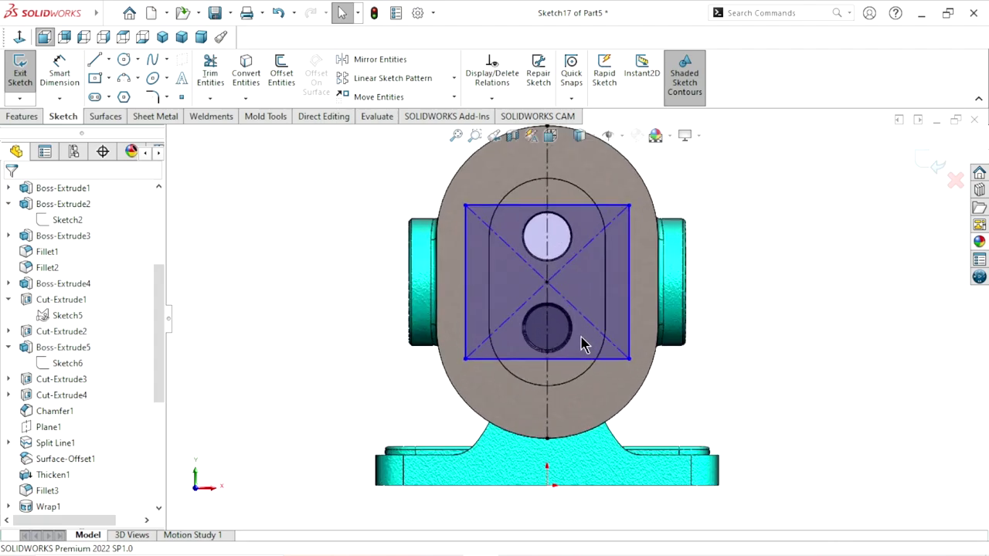
Step: Dimension the rectangle's top edge to a 56 mm width
click(75, 74)
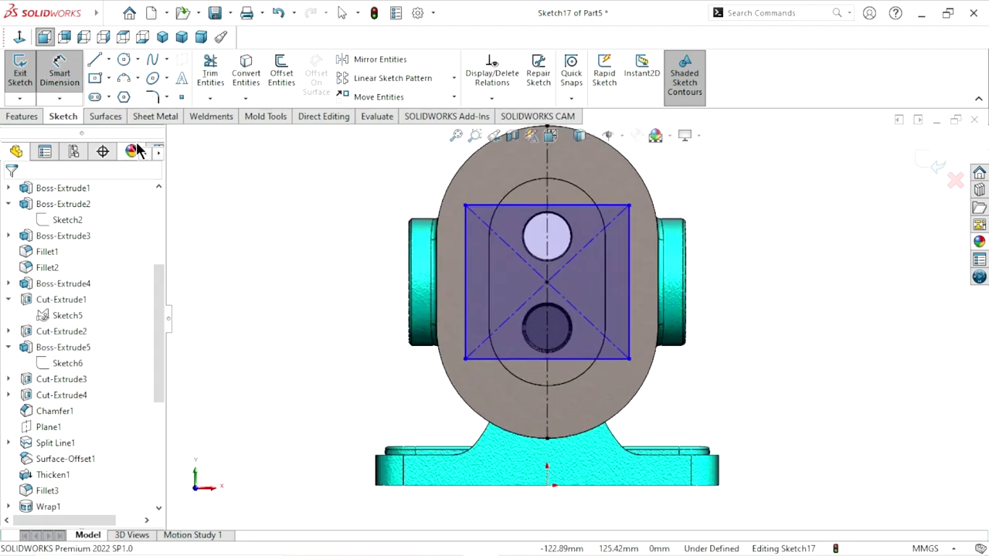
click(495, 207)
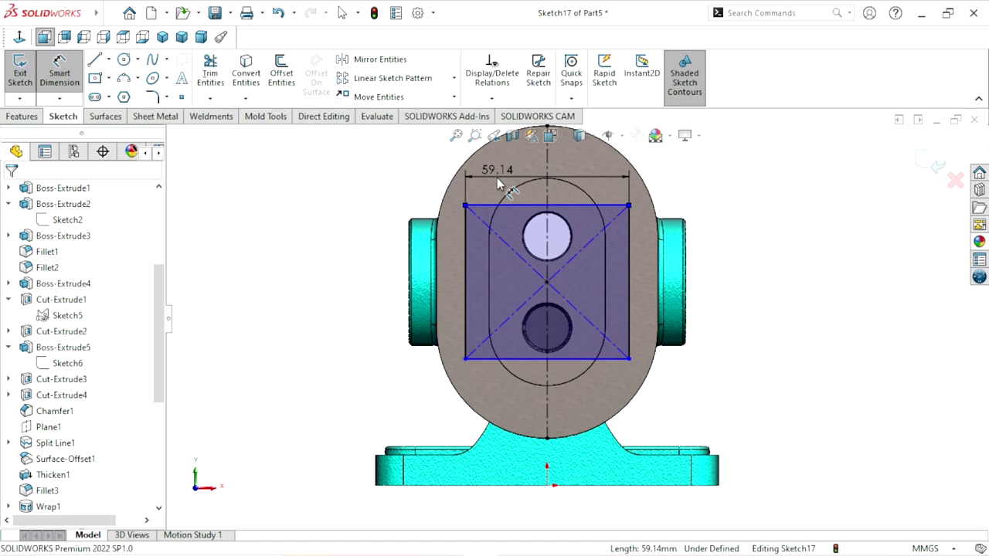
click(497, 177)
text(56)
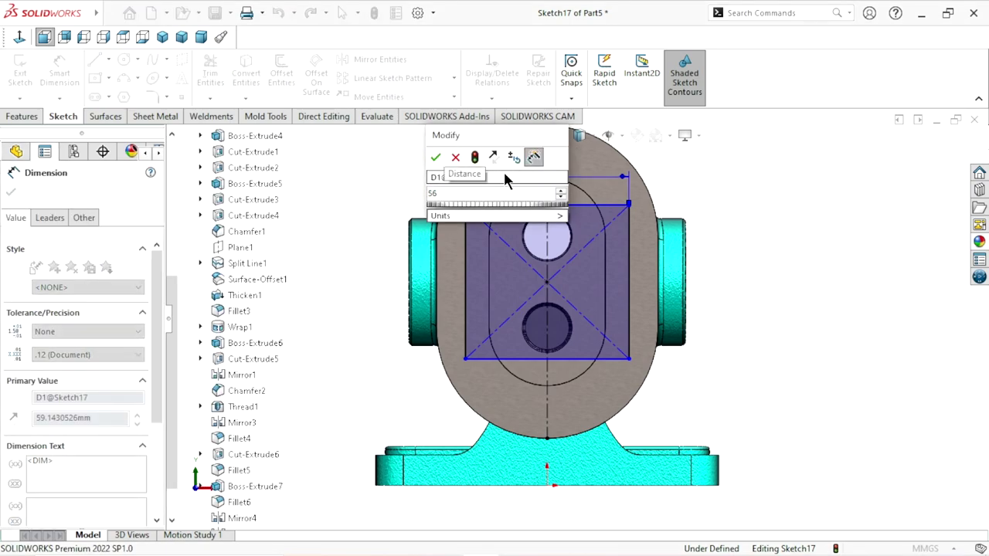
click(436, 157)
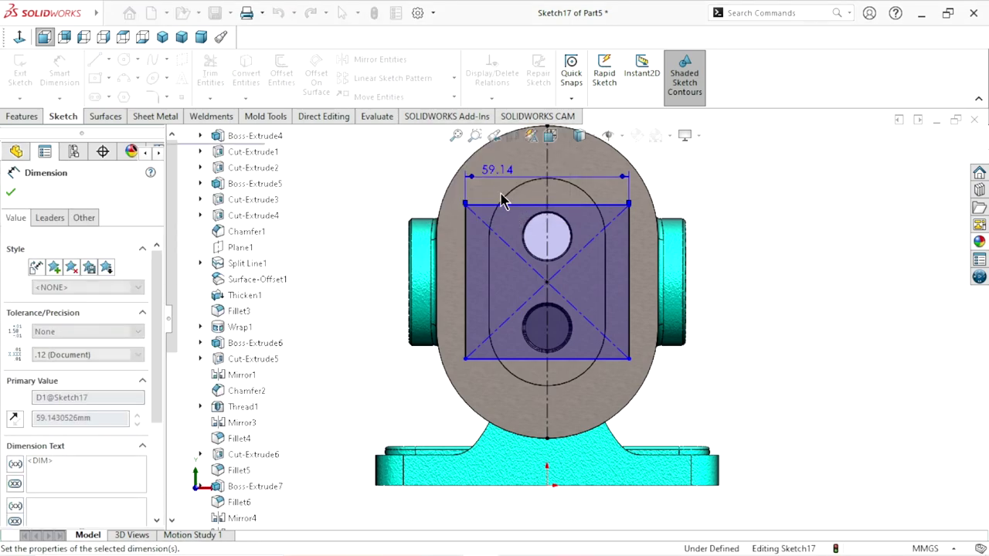
scroll(525, 229, up, 3)
scroll(512, 229, down, 2)
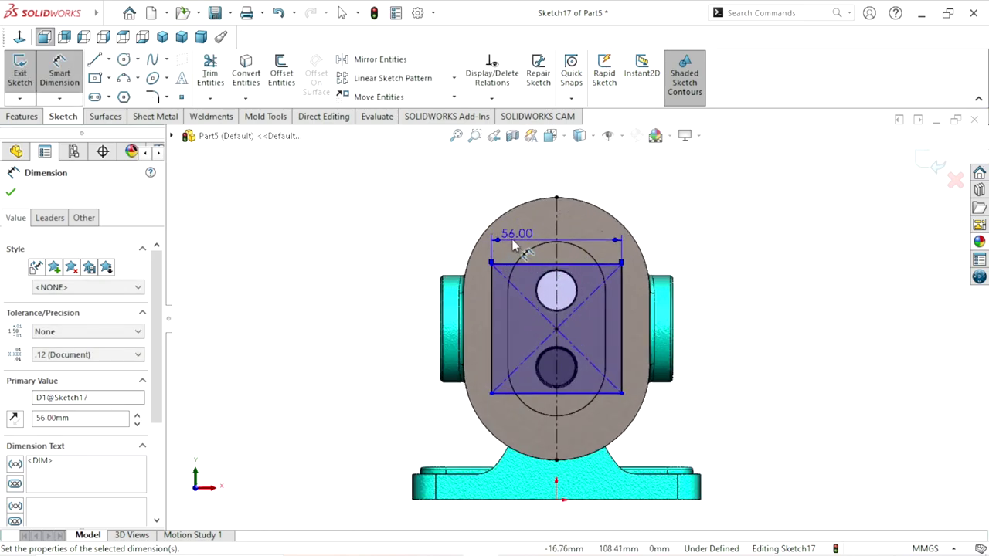
drag(500, 240, 446, 228)
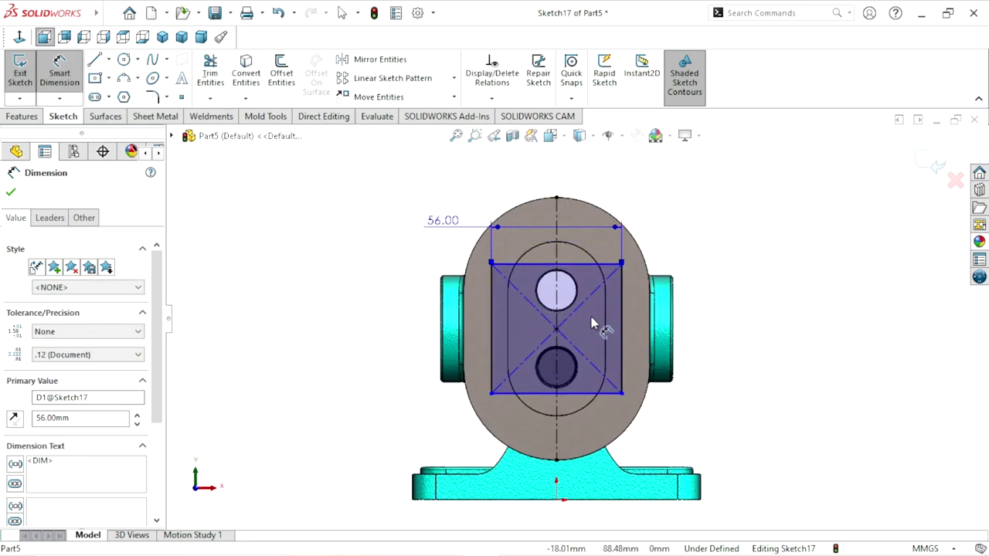
click(11, 193)
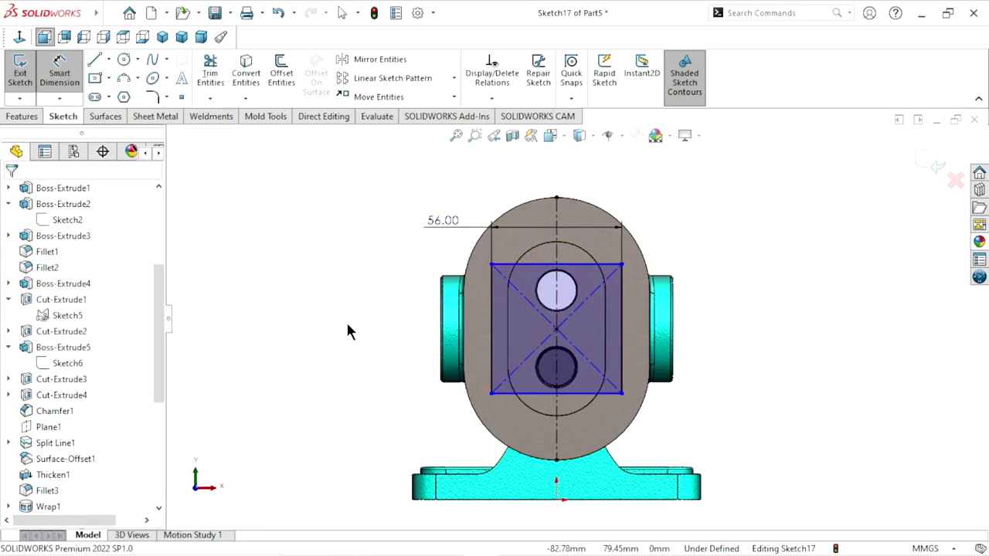
key(Escape)
Step: Make two edges of the rectangle equal in length
click(491, 317)
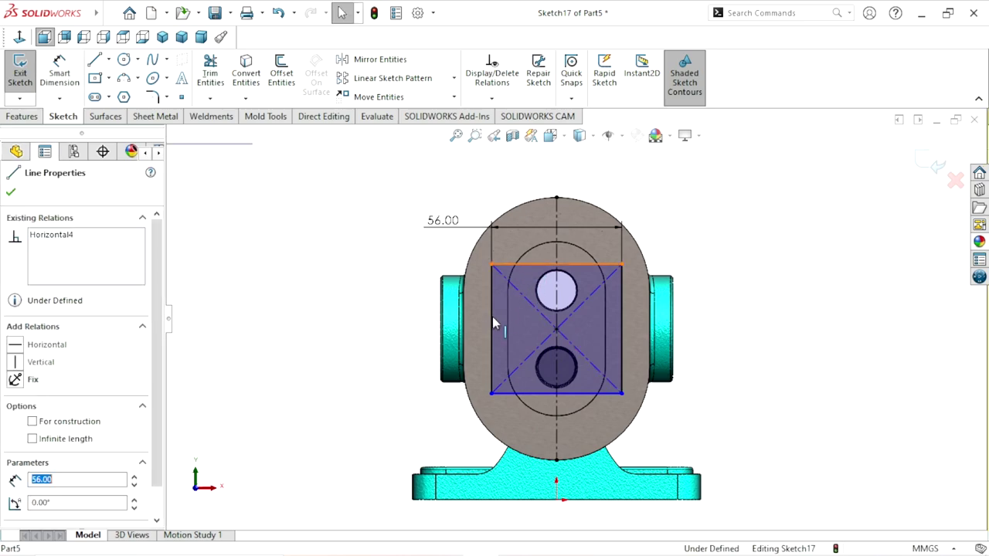
ctrl+click(572, 265)
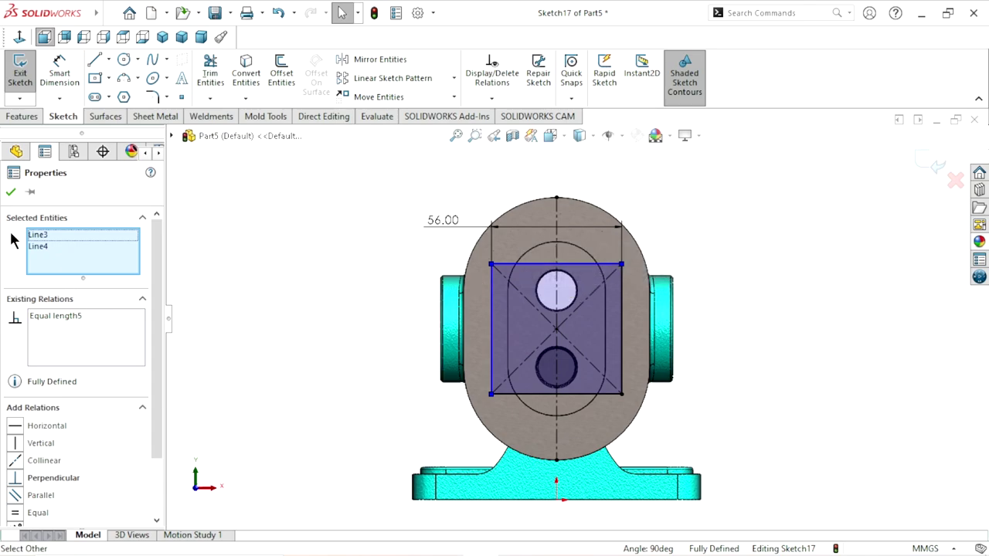
click(8, 197)
scroll(594, 337, up, 2)
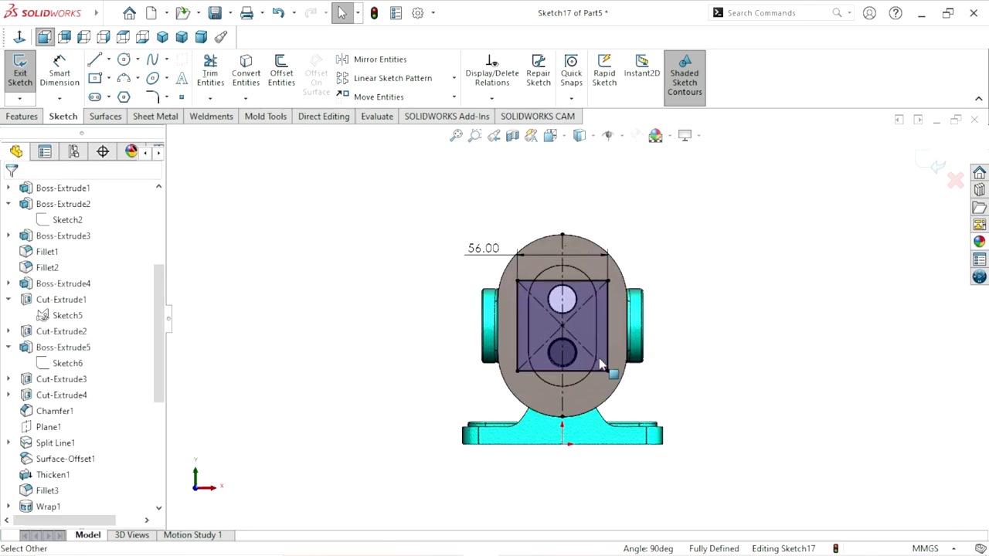
Step: Add a 56.00 height dimension on the left edge, making the width dimension driven
click(61, 73)
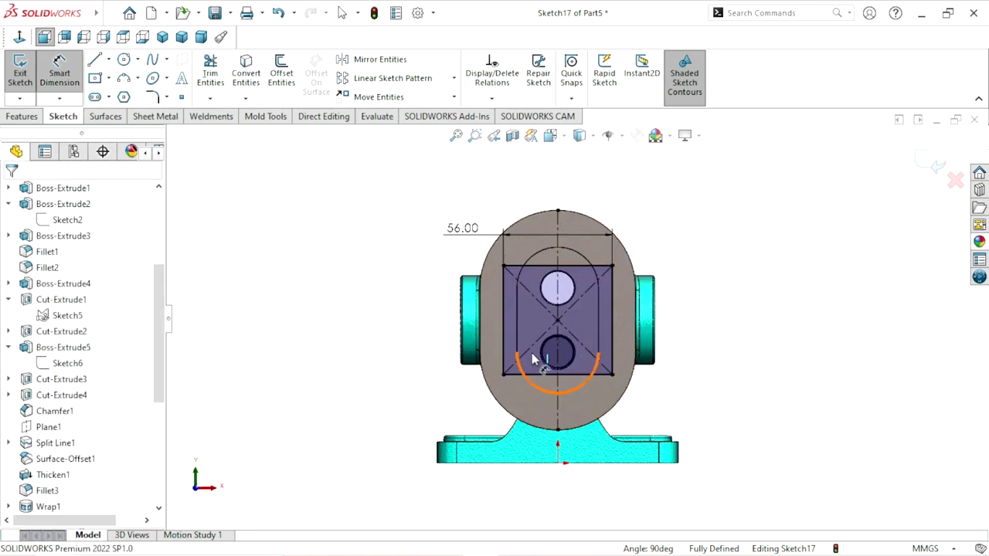
click(489, 311)
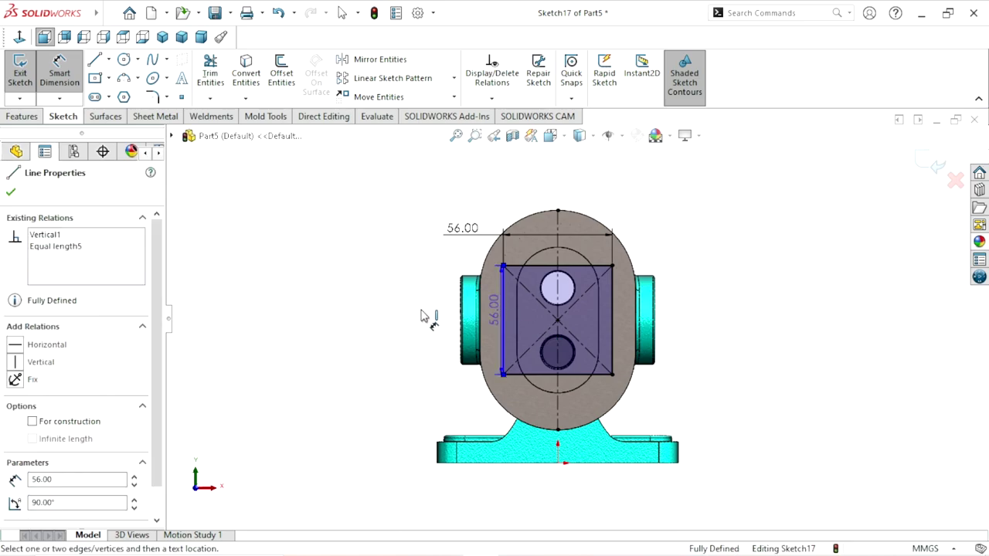
click(423, 318)
click(309, 109)
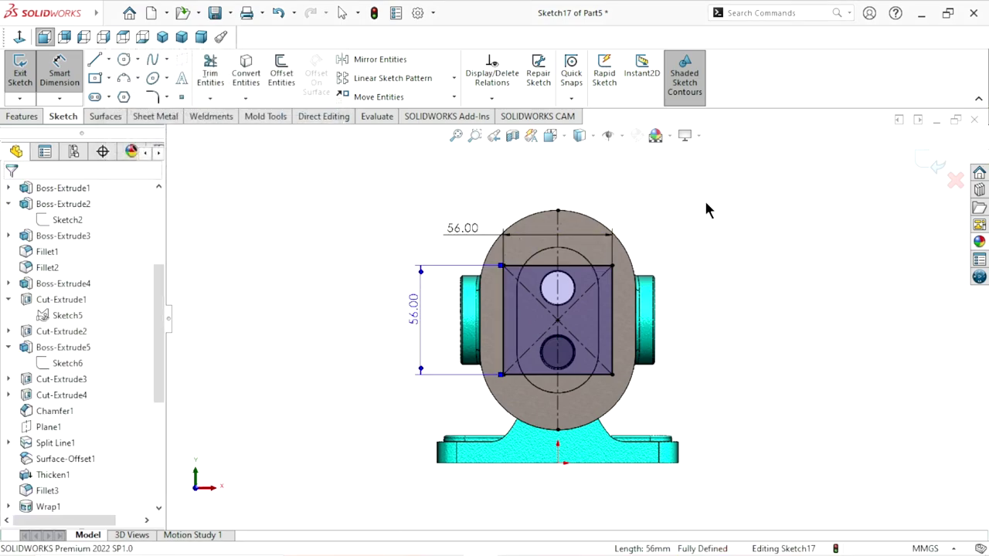
scroll(724, 272, down, 1)
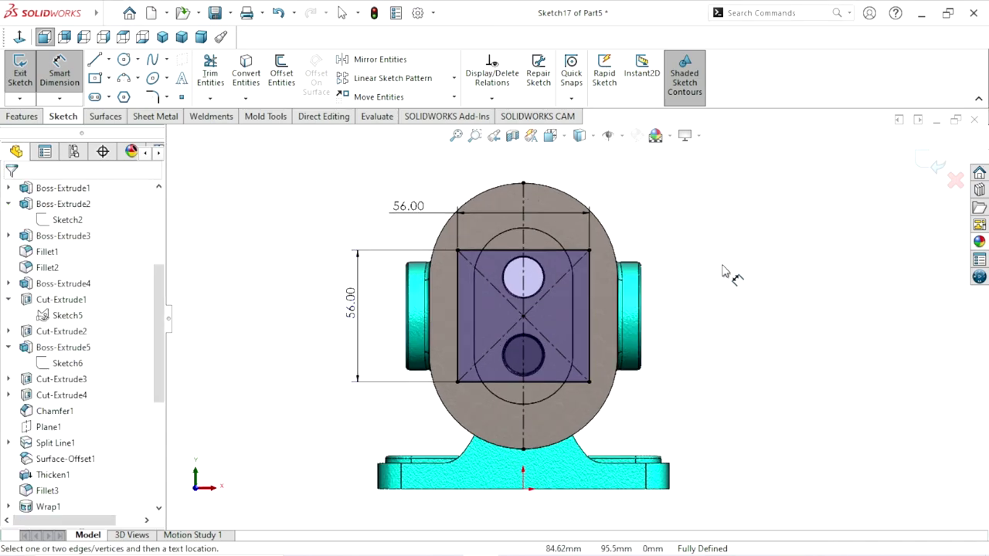
key(Escape)
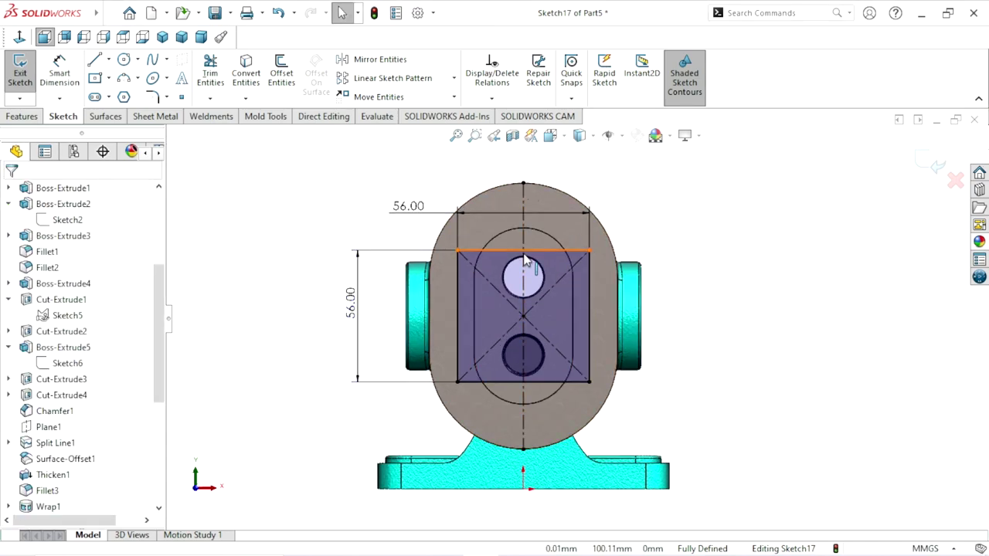
Step: Select all four rectangle sides and mark them 'For construction'
click(543, 252)
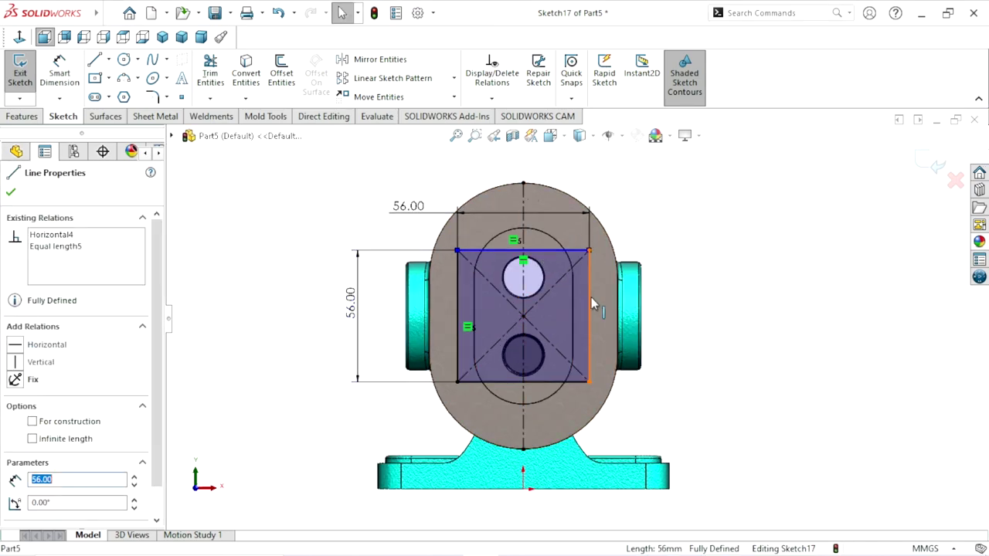
click(591, 297)
ctrl+click(547, 381)
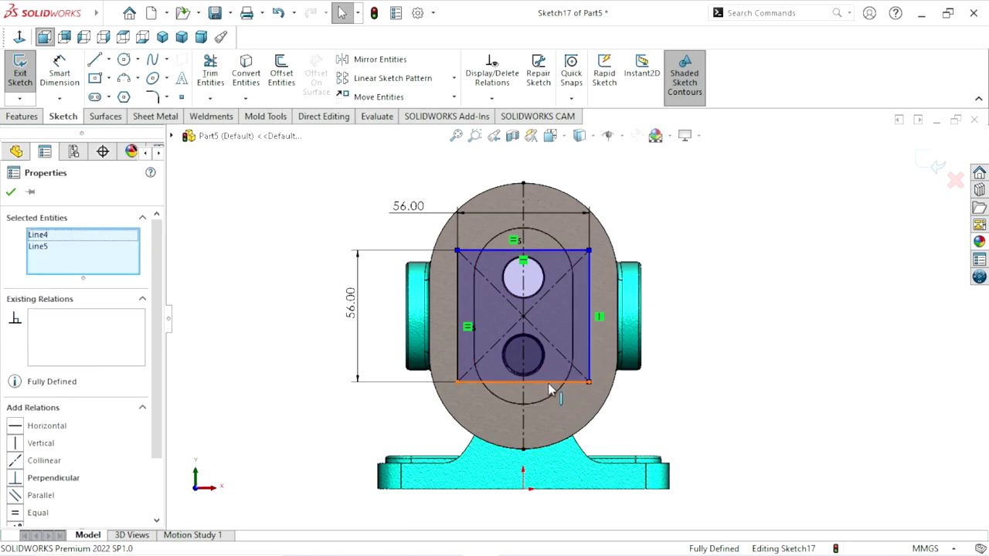
ctrl+click(458, 303)
ctrl+click(456, 298)
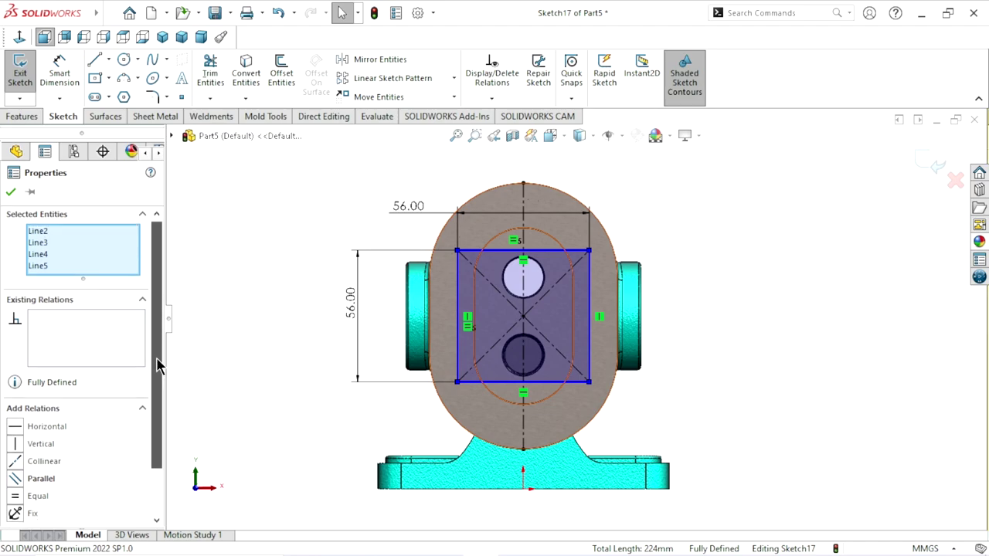
scroll(154, 365, down, 2)
click(31, 497)
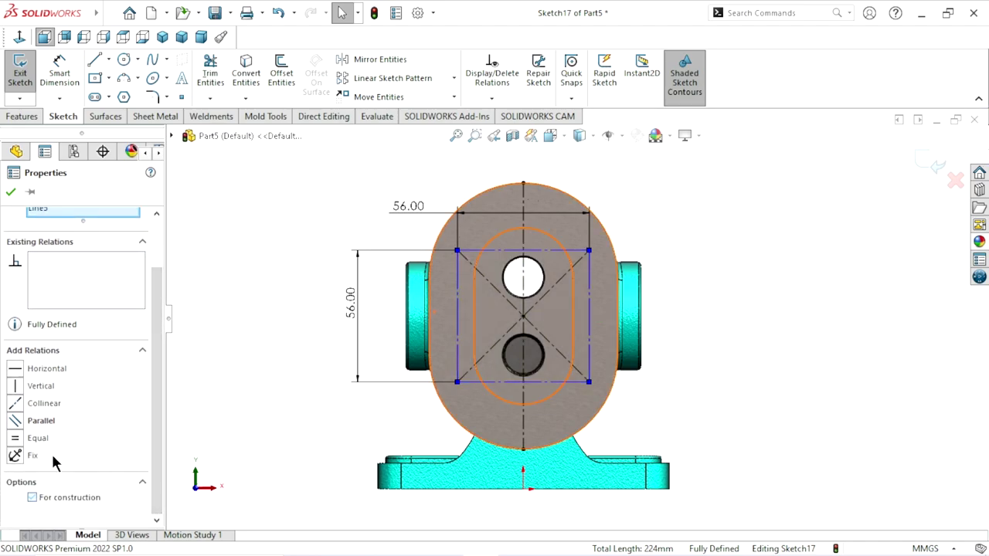
click(10, 193)
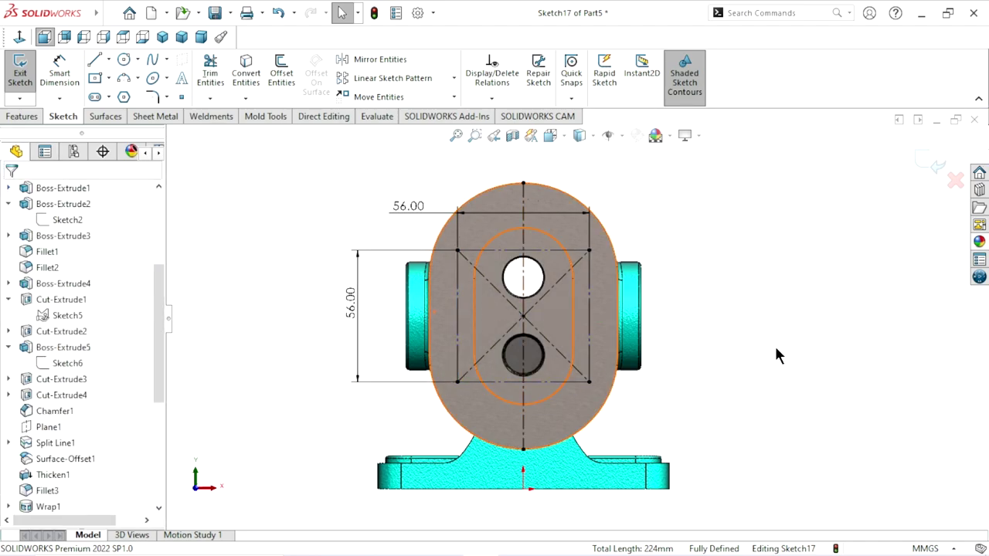
Step: Dimension the vertical centreline between the housing's top and bottom points to 94 mm
key(f)
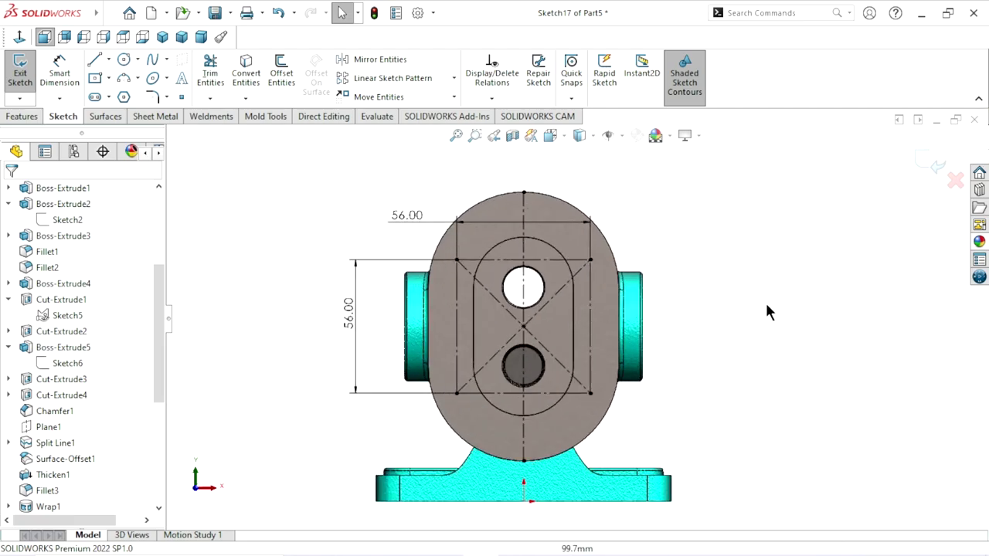
scroll(751, 331, up, 1)
scroll(672, 400, down, 3)
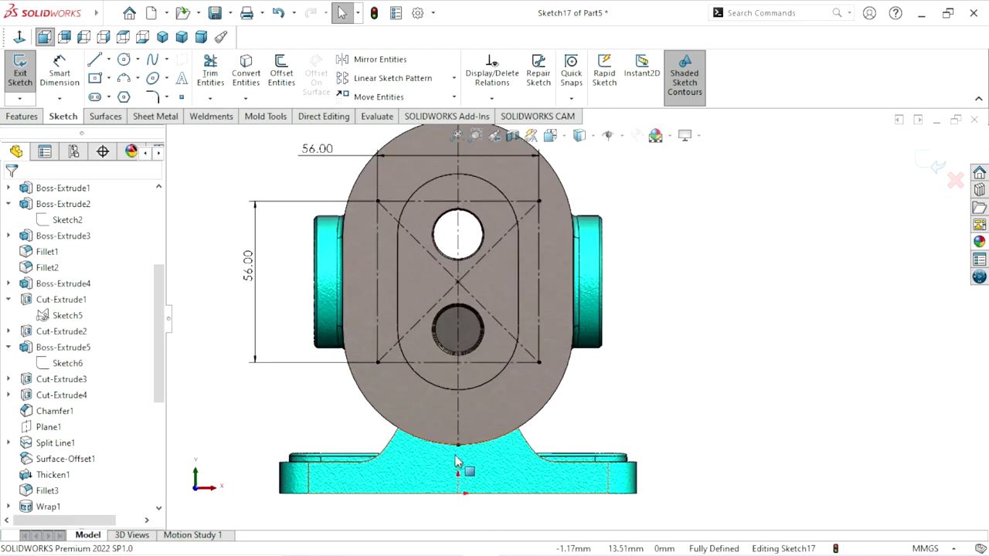
click(457, 447)
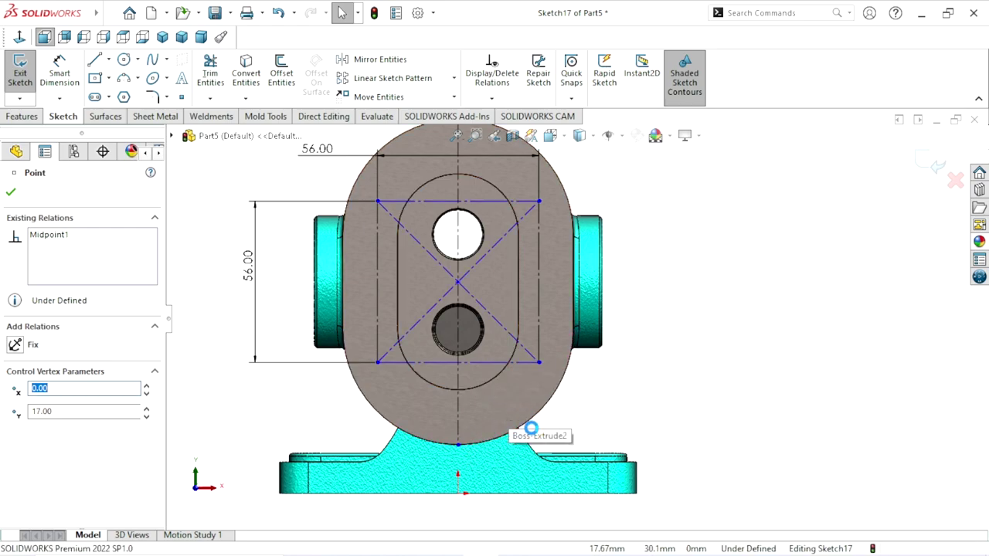
scroll(506, 288, up, 3)
scroll(519, 283, down, 3)
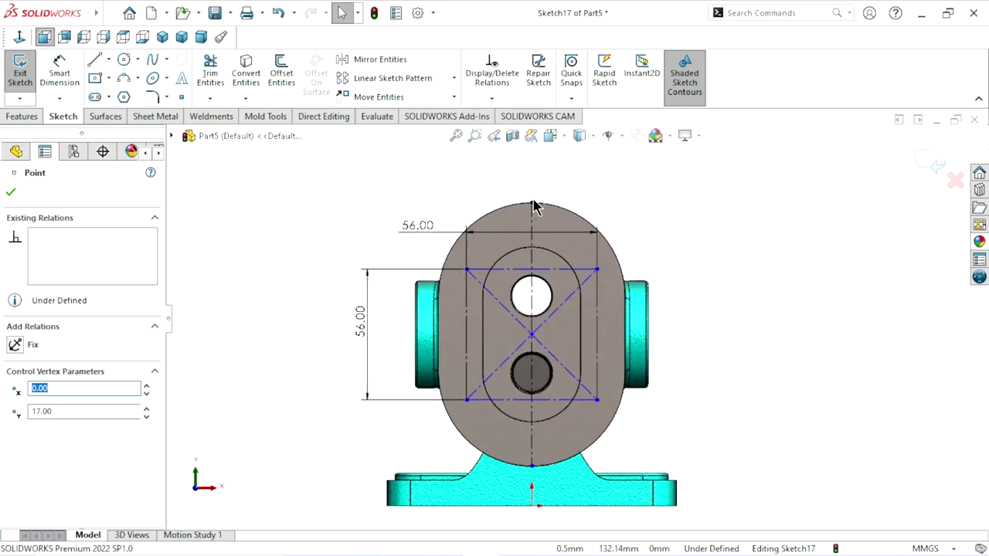
click(532, 200)
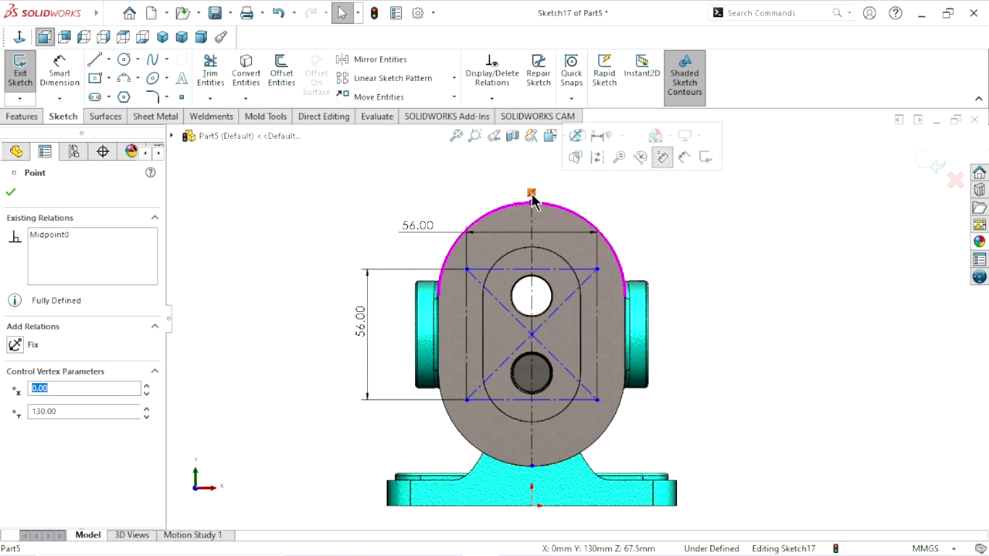
click(61, 74)
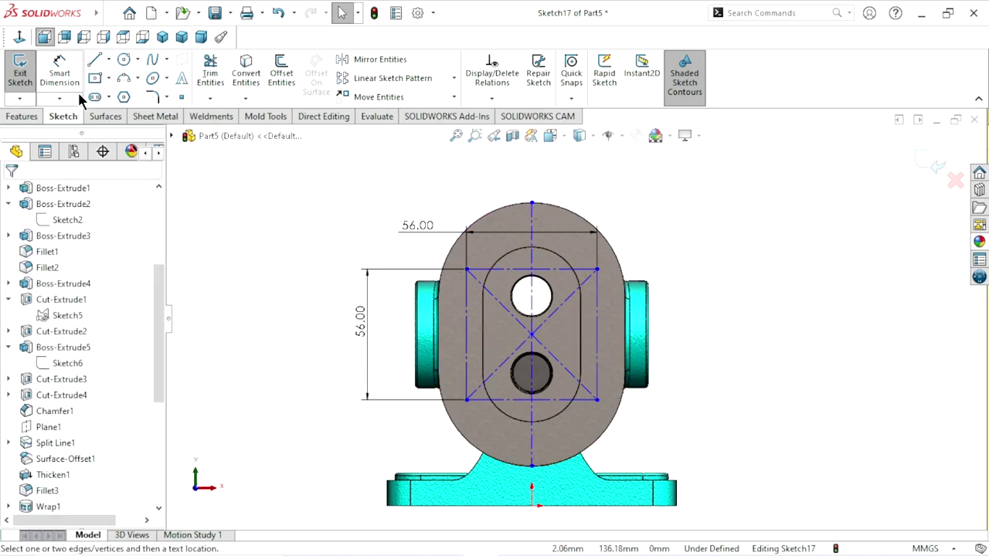
click(532, 295)
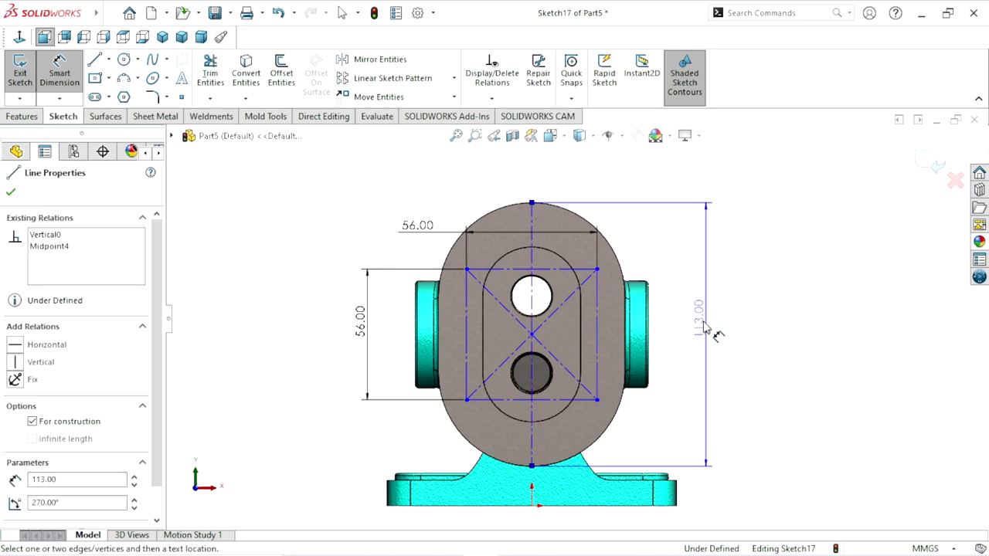
click(701, 330)
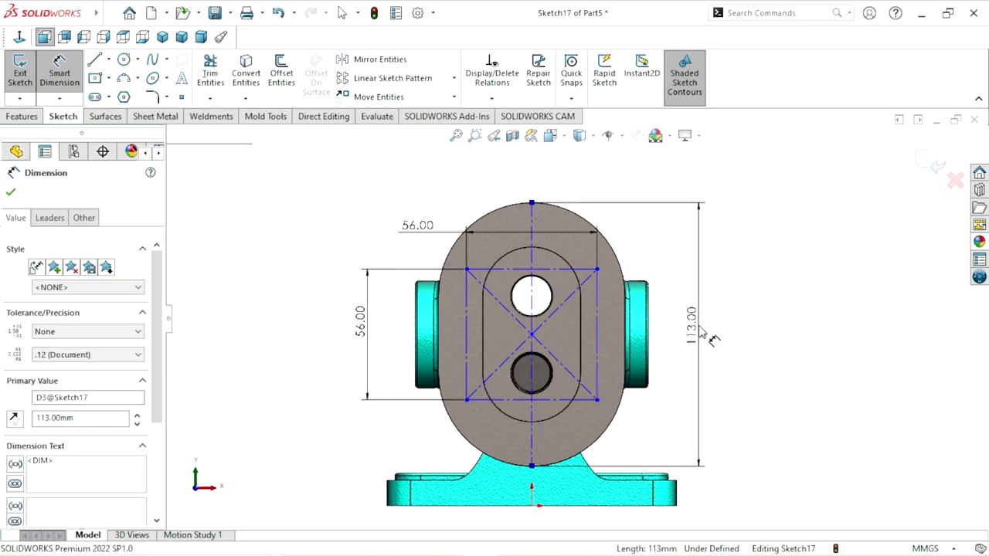
text(94)
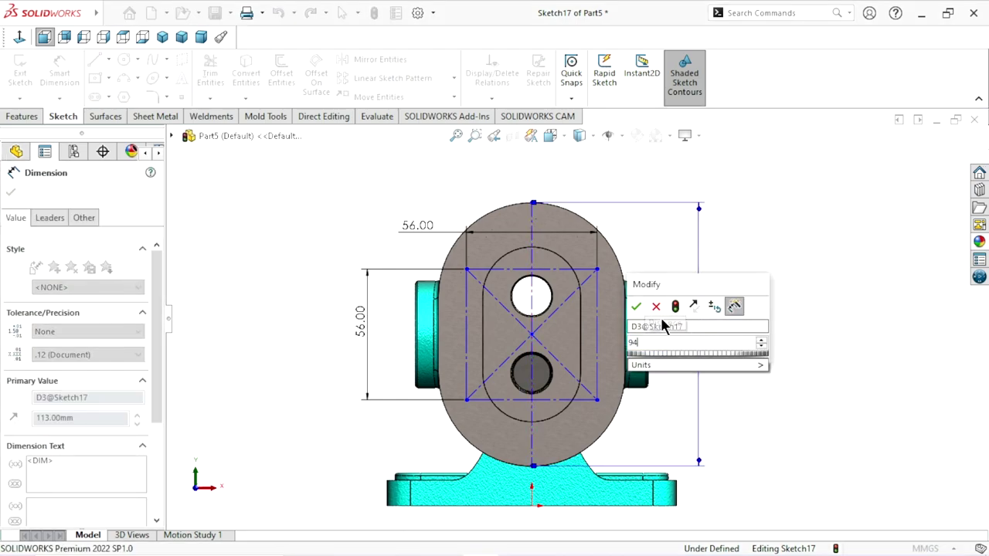
click(635, 307)
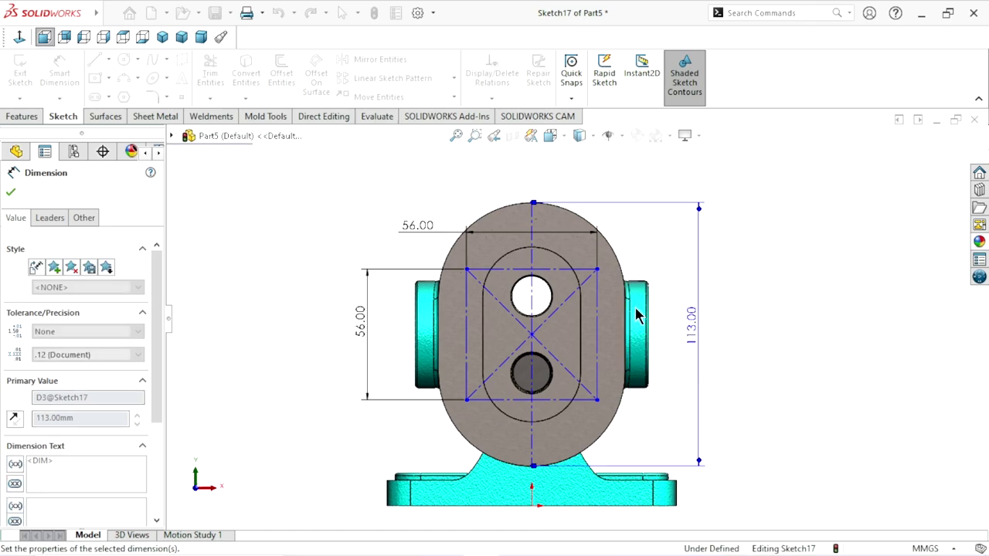
Step: Run Fully Define Sketch to add the 16.50 and 7.00 dimensions, then dismiss the under-defined warning
click(9, 194)
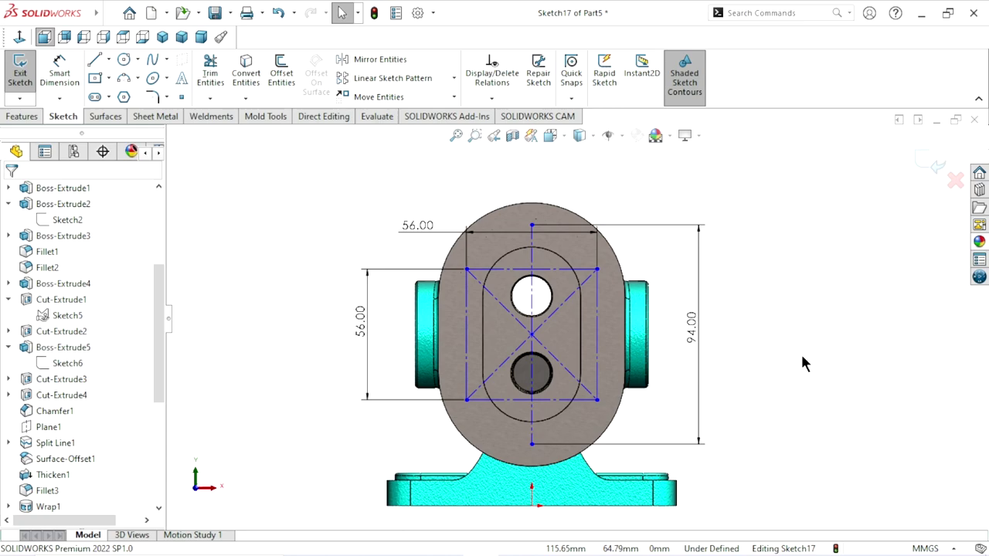
scroll(771, 351, up, 2)
scroll(601, 343, down, 2)
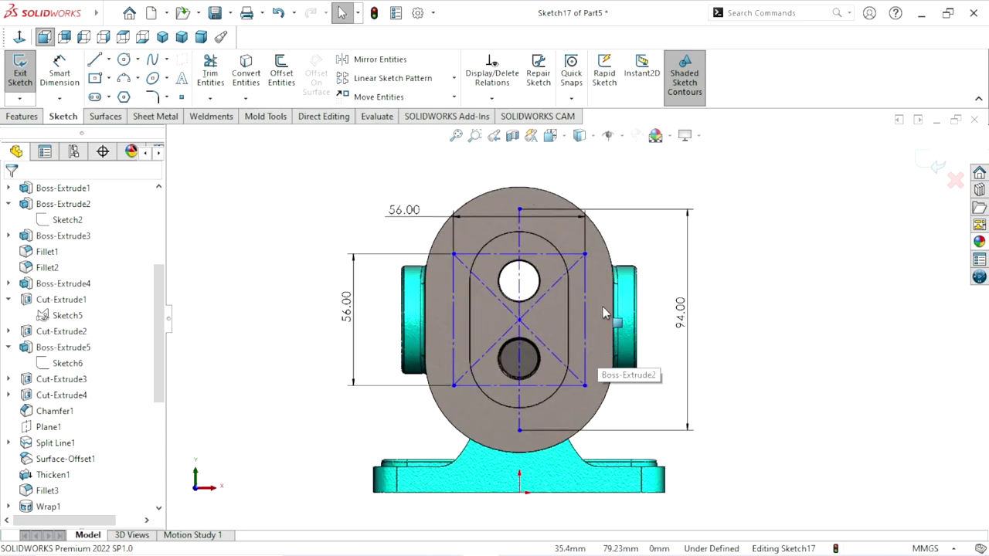
scroll(604, 313, down, 1)
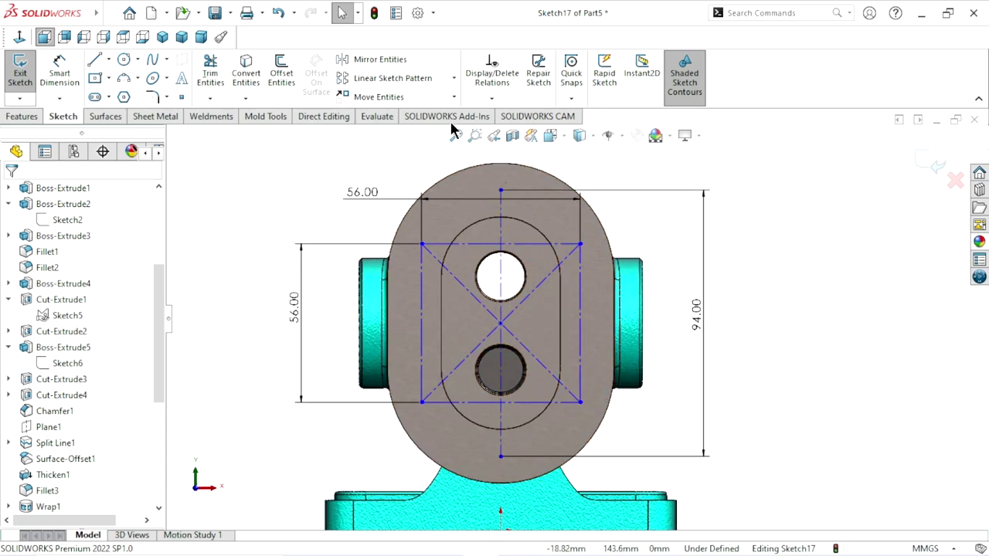
click(489, 98)
click(503, 150)
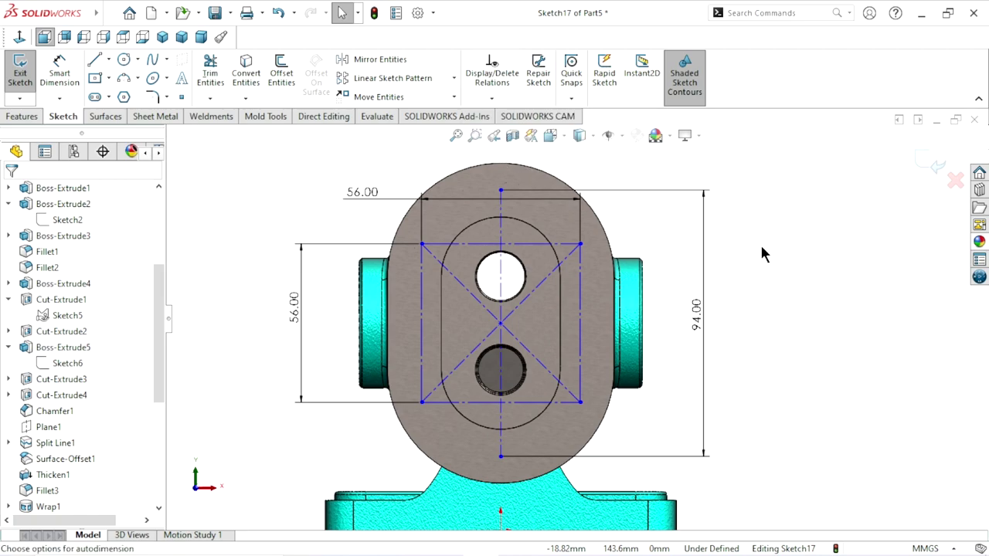
click(82, 269)
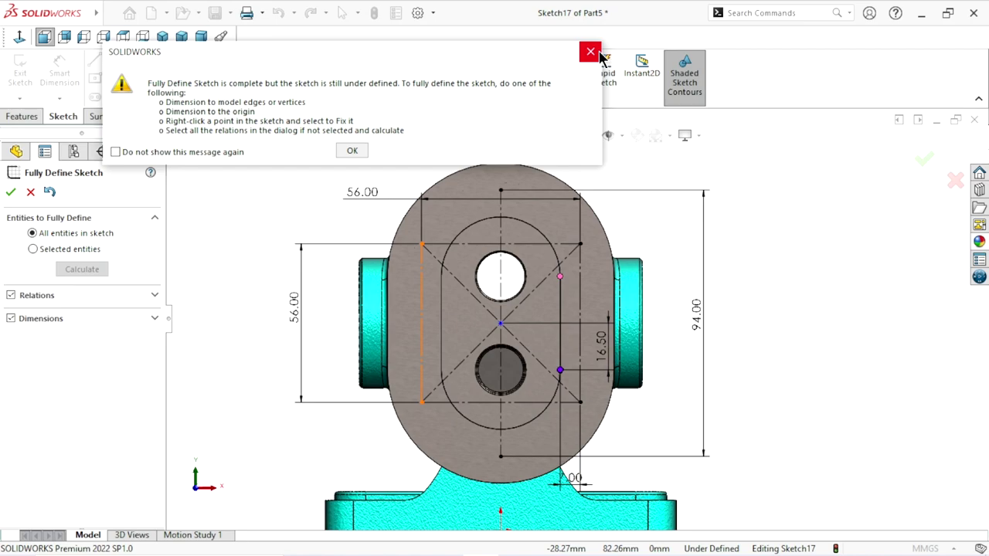
click(591, 53)
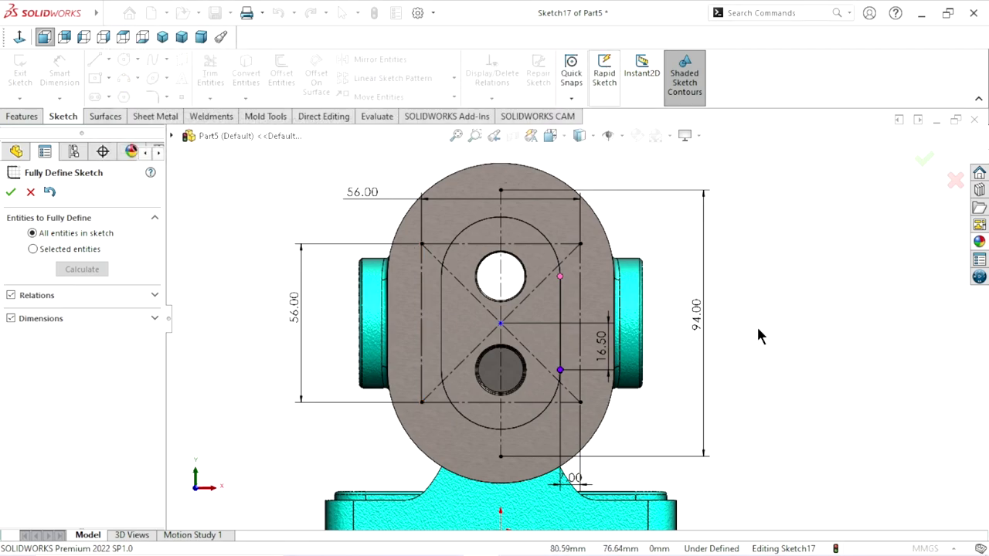
scroll(510, 390, up, 2)
Step: Make the construction square's left and right sides equal and inspect their relations
key(f)
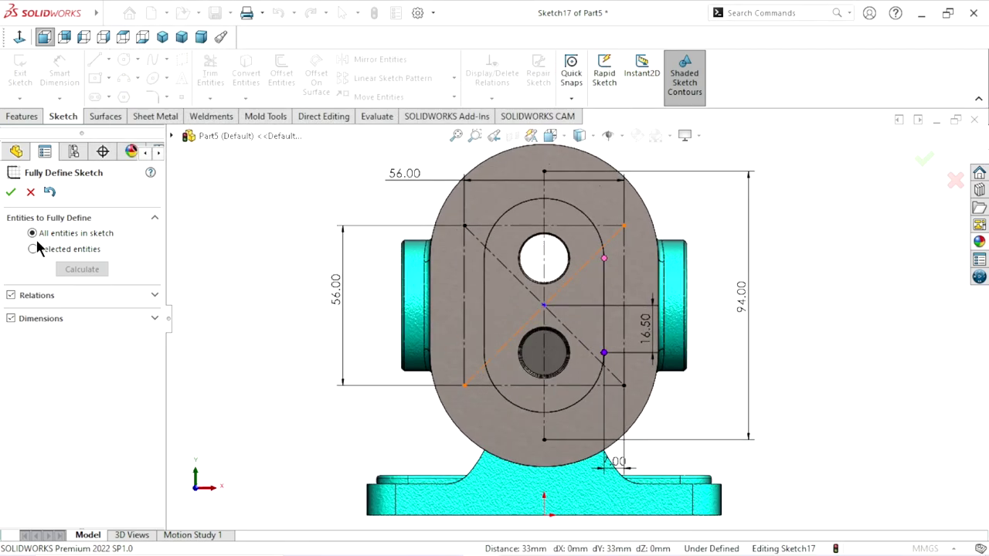
click(35, 194)
scroll(533, 298, down, 2)
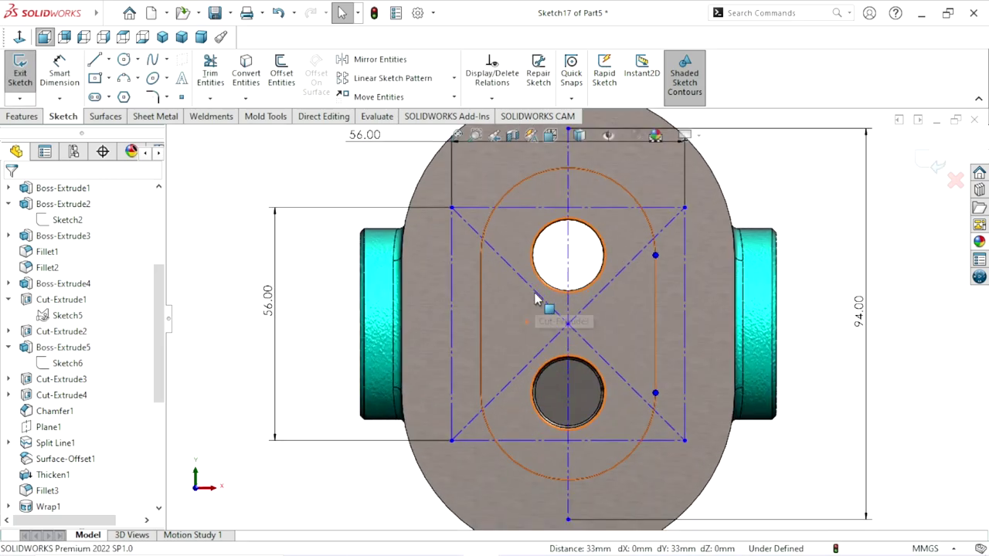
scroll(563, 347, up, 2)
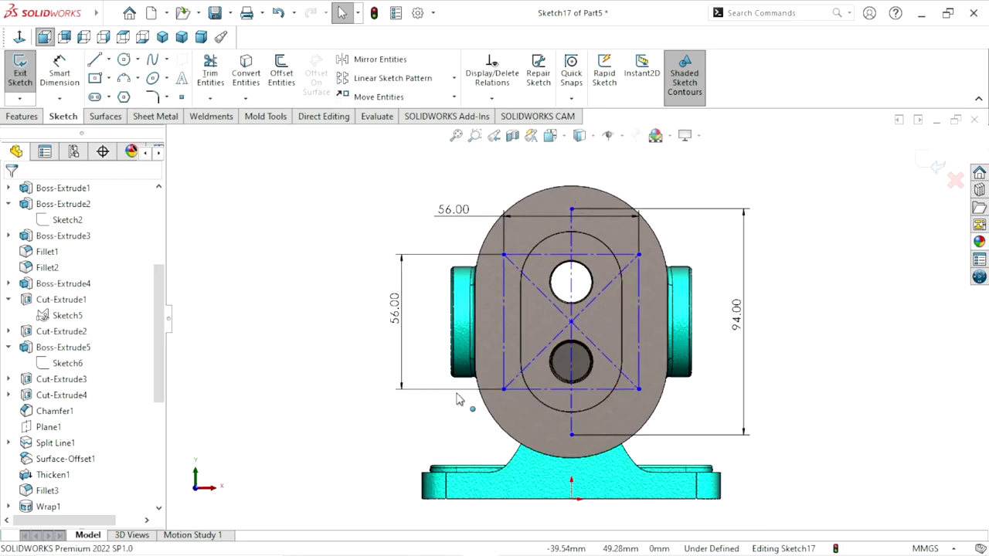
click(502, 313)
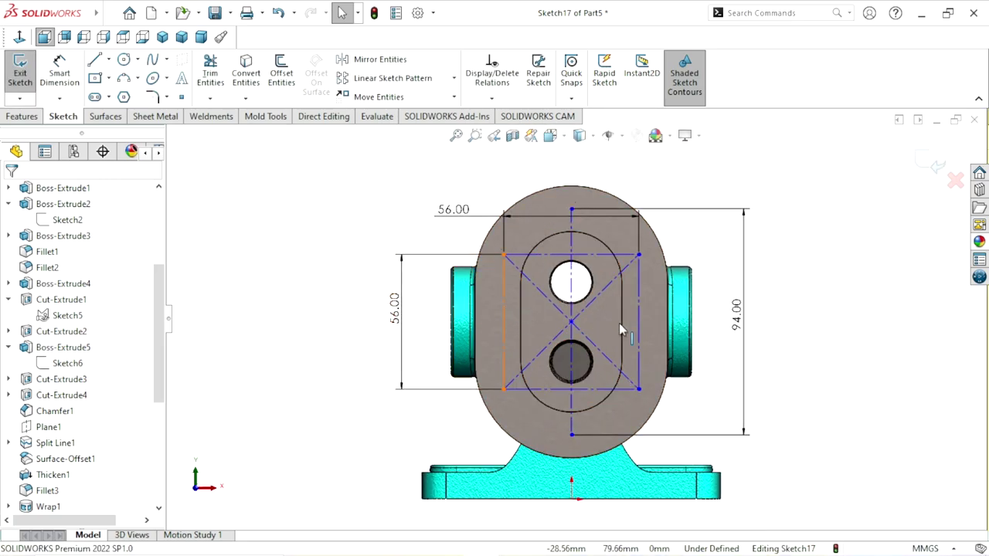
ctrl+click(639, 313)
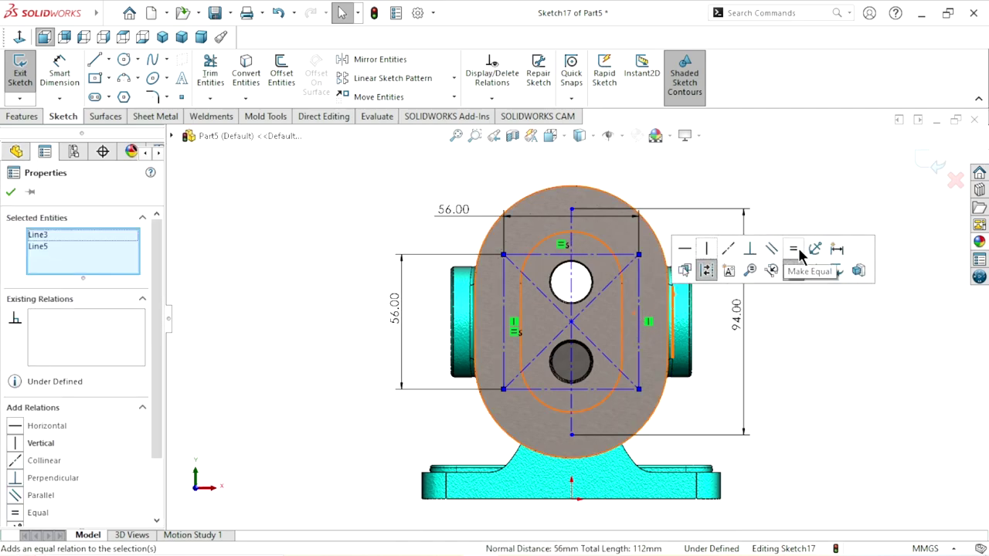
click(793, 249)
click(788, 377)
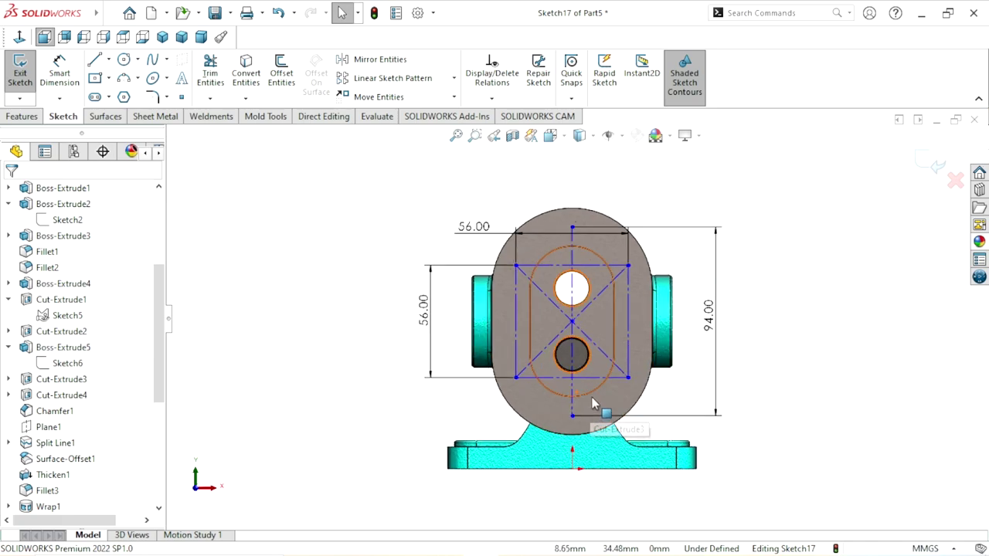
scroll(610, 357, down, 2)
scroll(609, 356, down, 2)
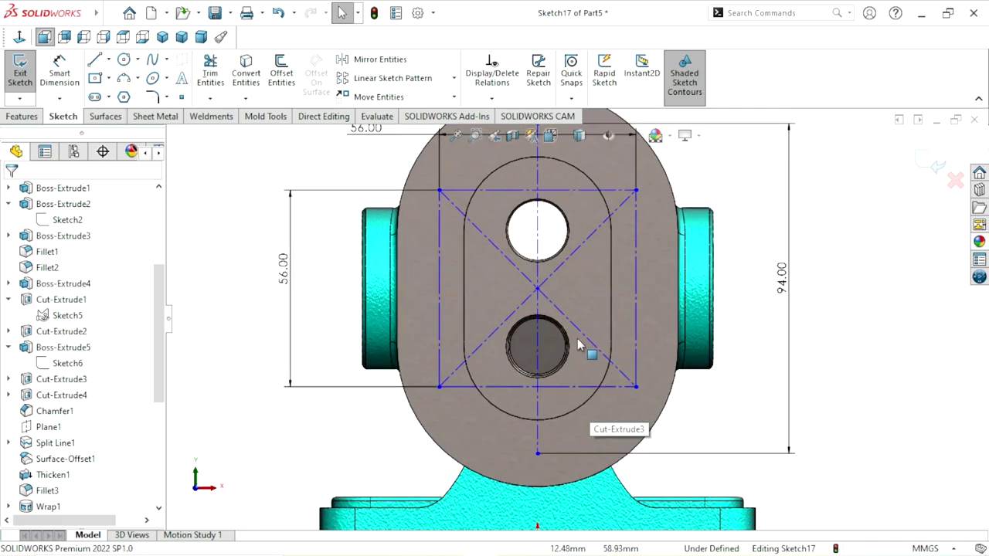
click(440, 246)
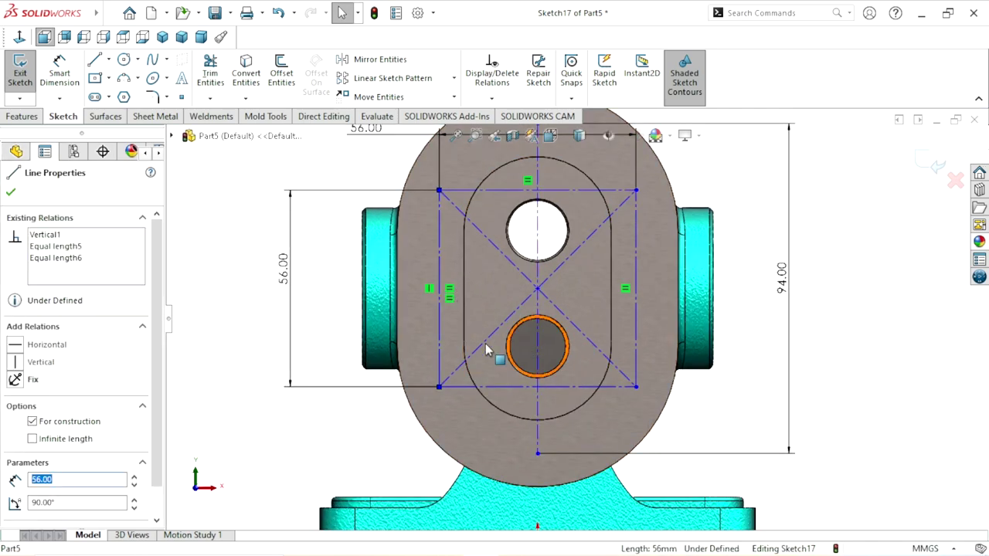
scroll(552, 404, up, 2)
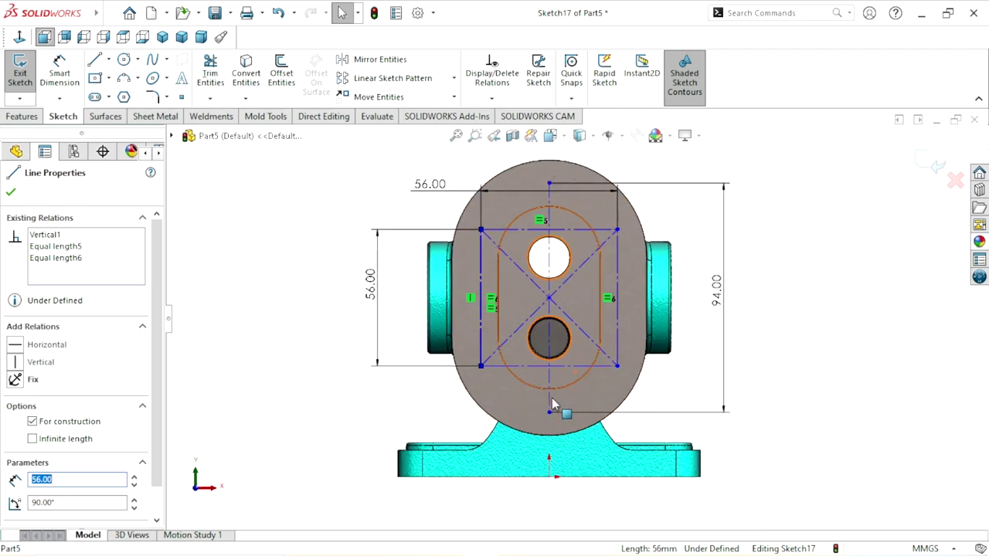
scroll(576, 324, down, 2)
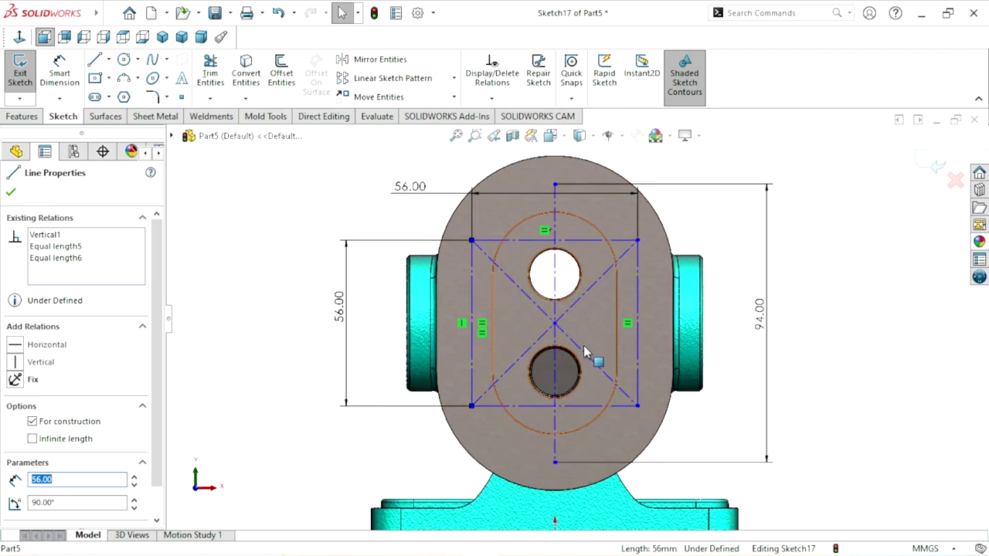
click(826, 392)
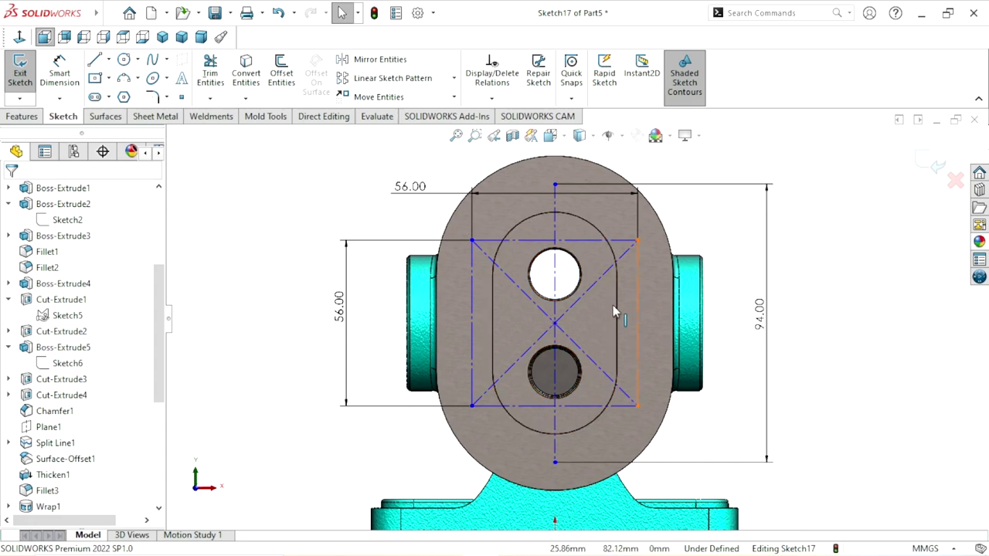
Step: Make the square's diagonal centre point the centreline's midpoint and exit the sketch
click(555, 323)
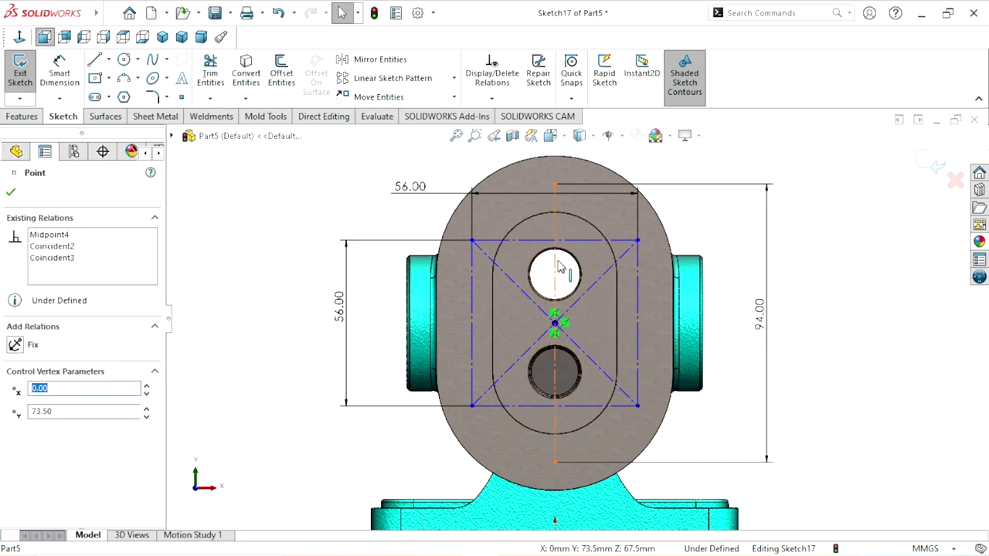
ctrl+click(558, 275)
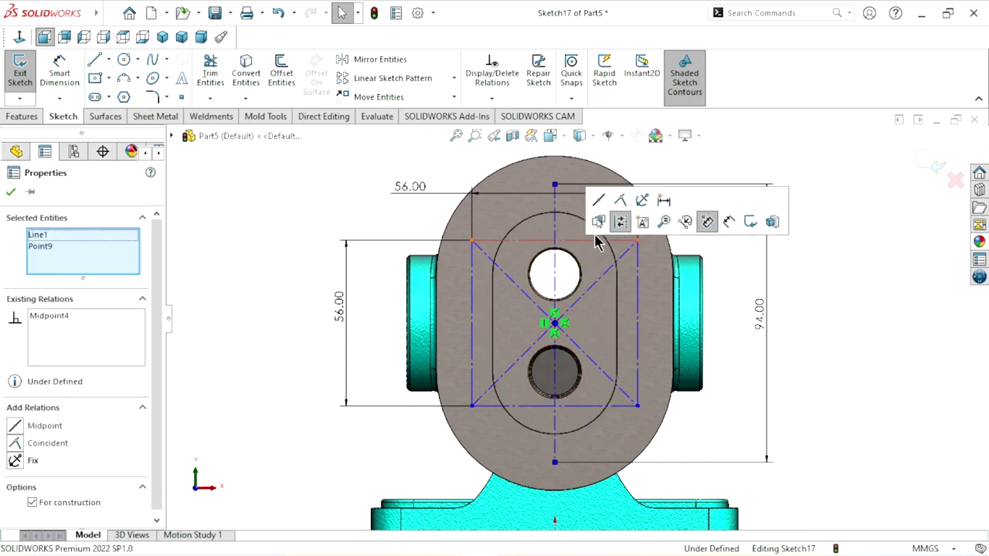
click(599, 201)
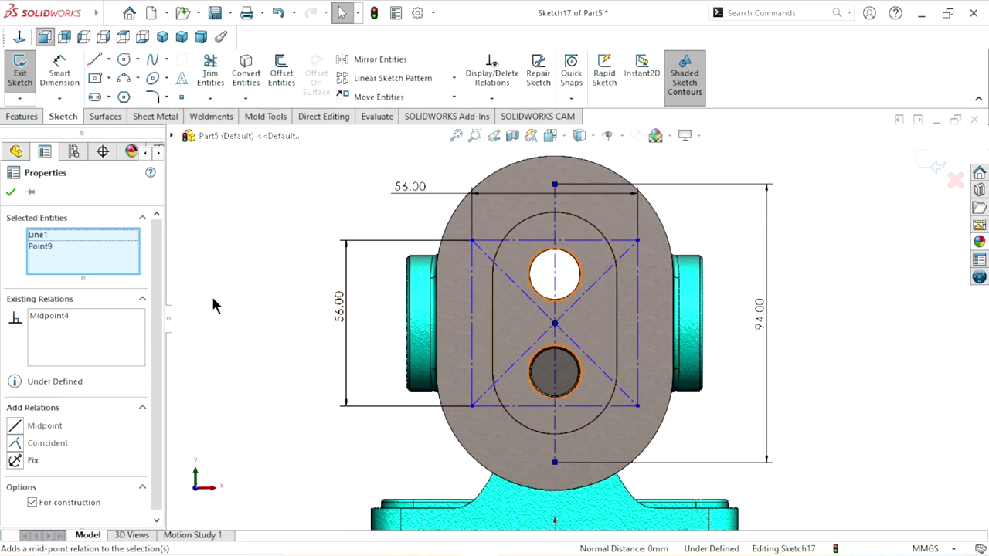
click(10, 193)
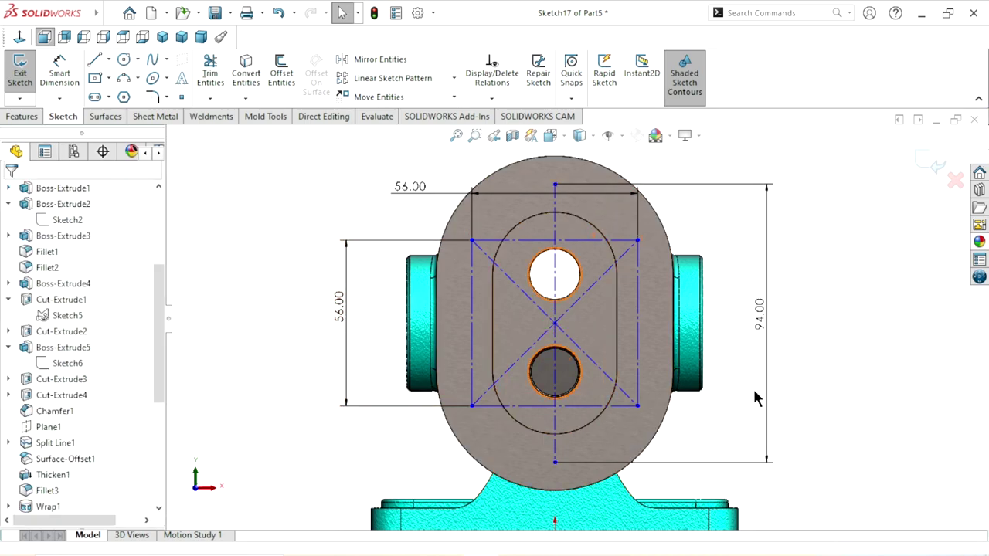
scroll(572, 332, up, 4)
scroll(563, 334, down, 3)
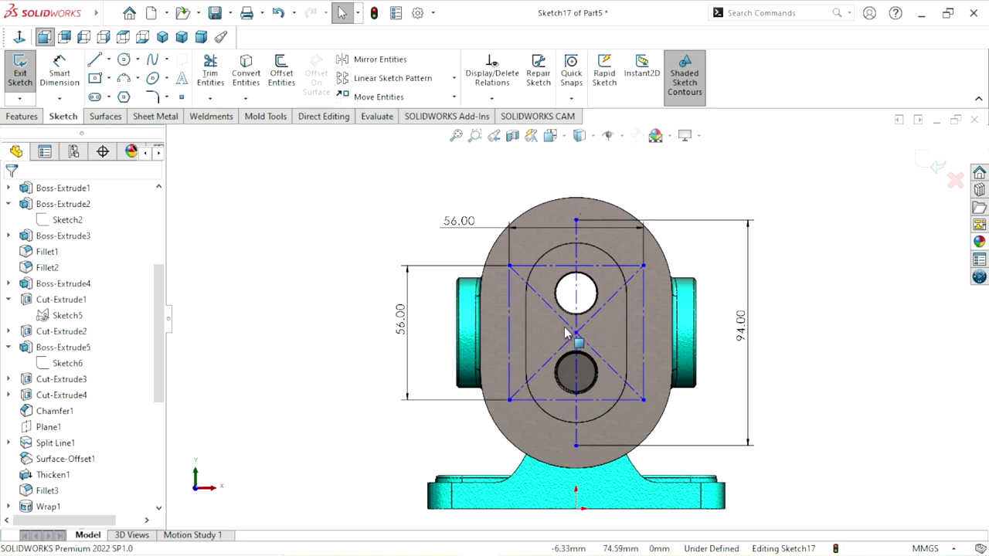
scroll(571, 332, up, 1)
scroll(587, 317, down, 2)
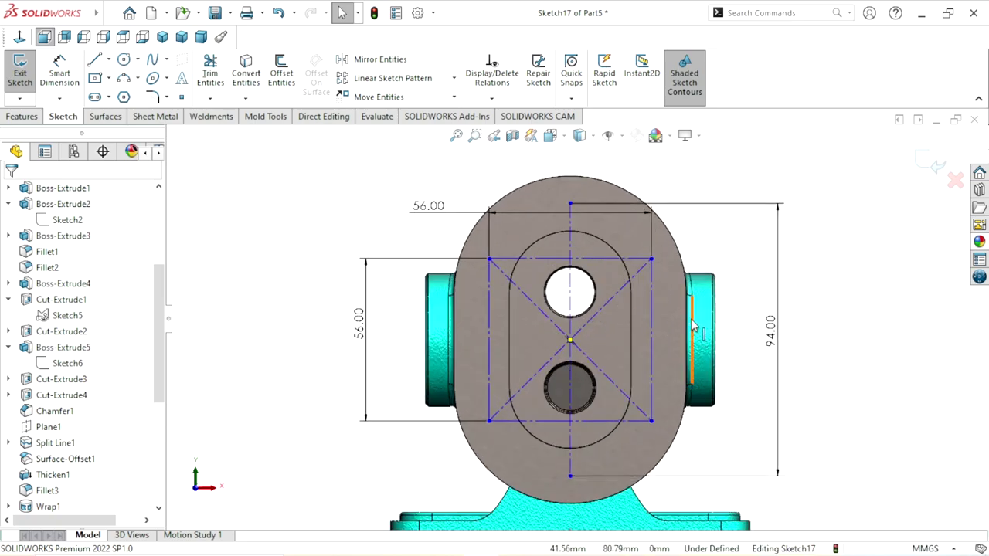
scroll(605, 363, up, 1)
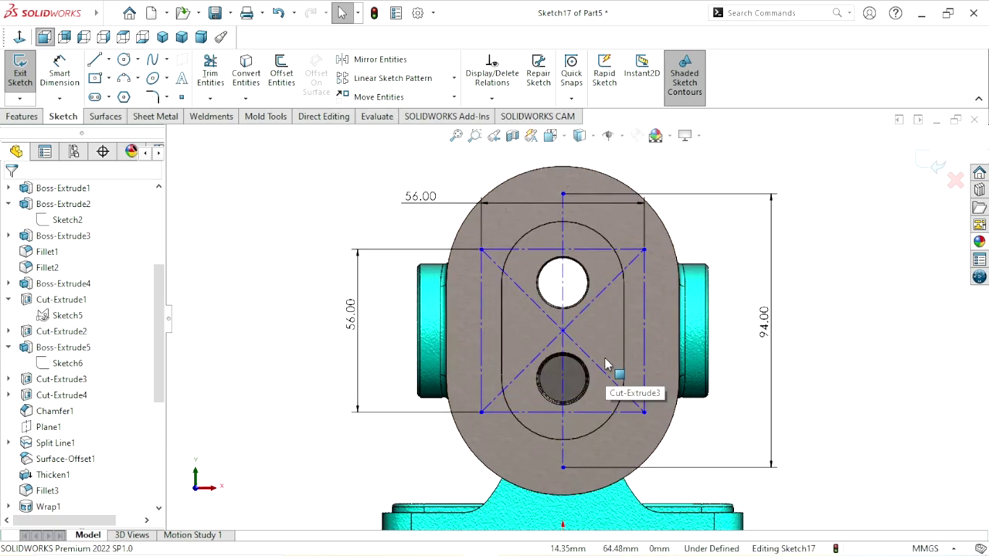
click(938, 164)
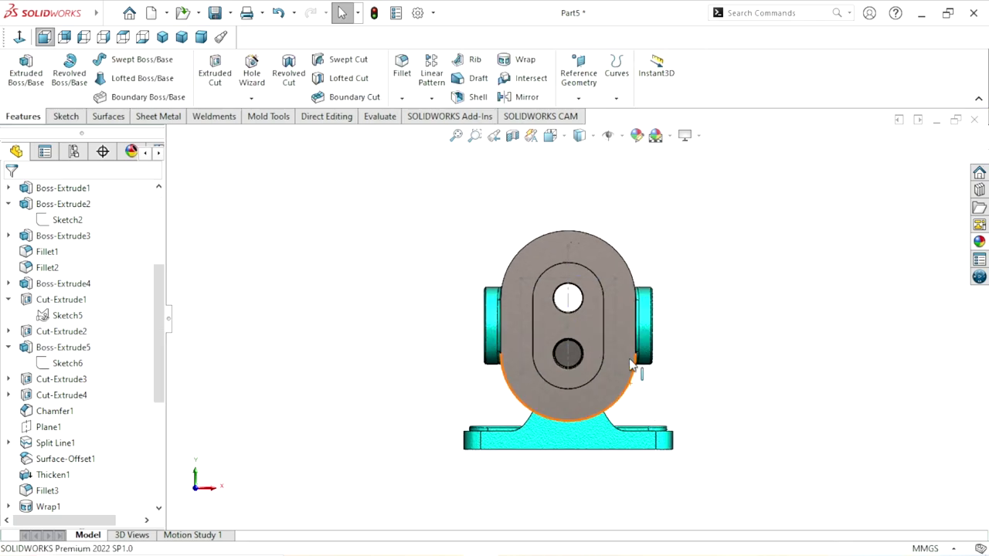
Step: Start a Hole Wizard feature with ANSI Metric standard and the tapped hole type
click(251, 77)
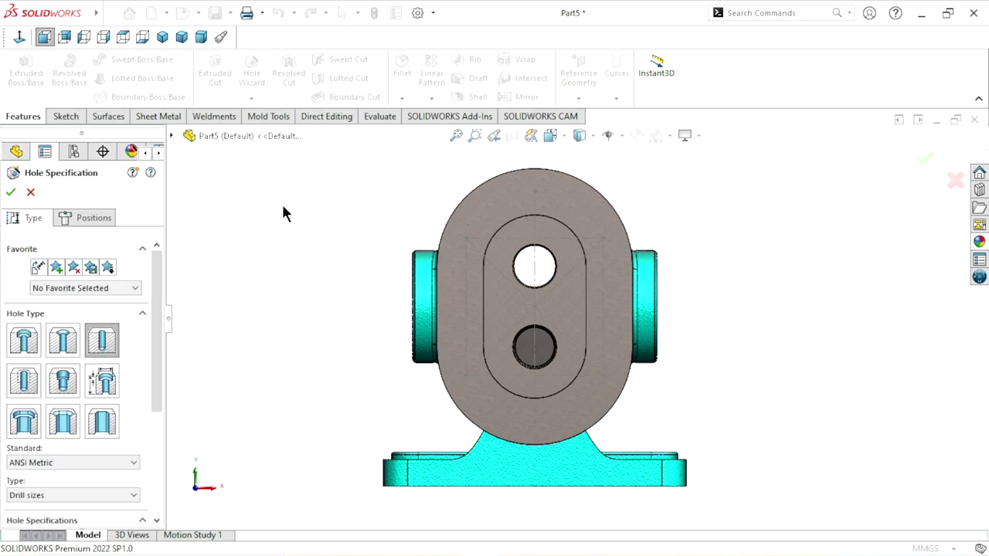
drag(160, 342, 159, 364)
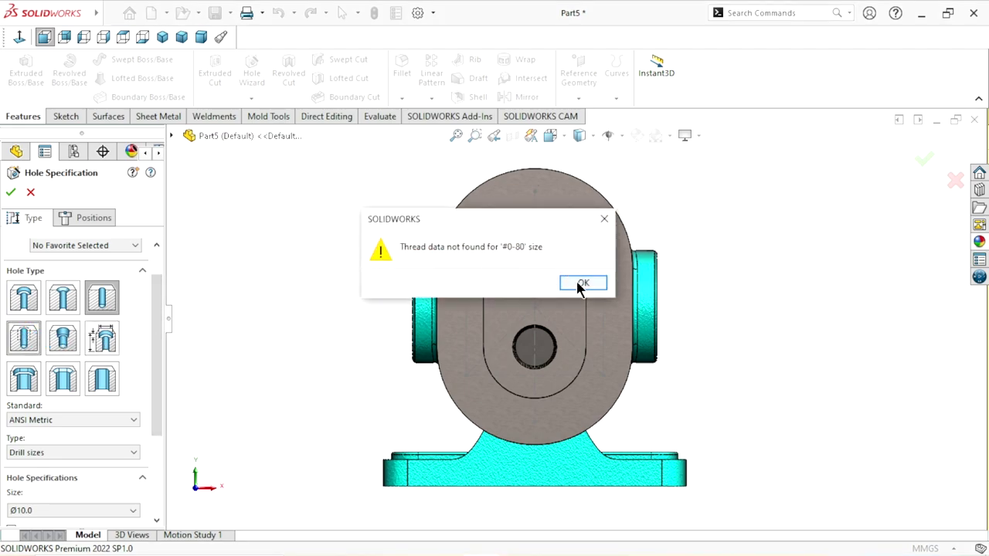
click(581, 285)
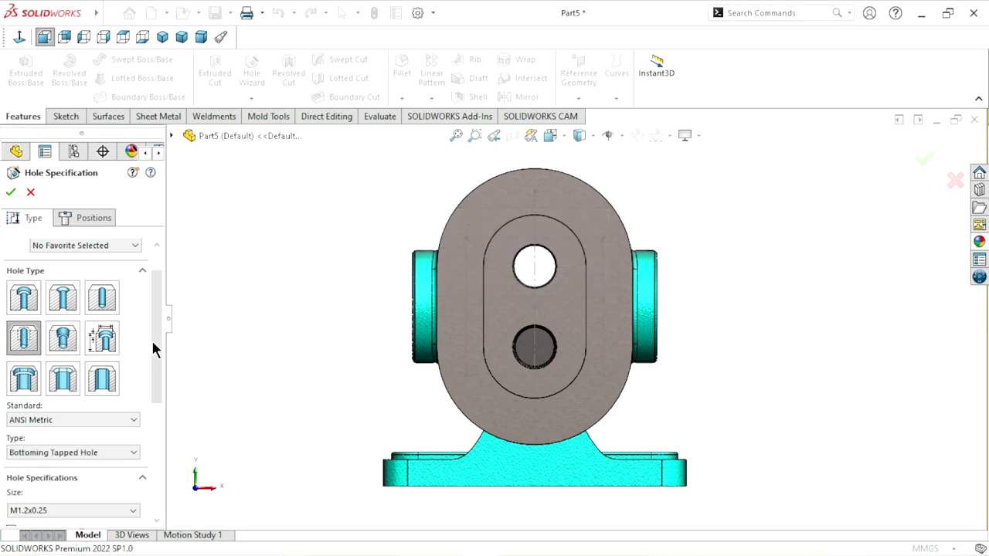
drag(153, 344, 173, 396)
click(117, 299)
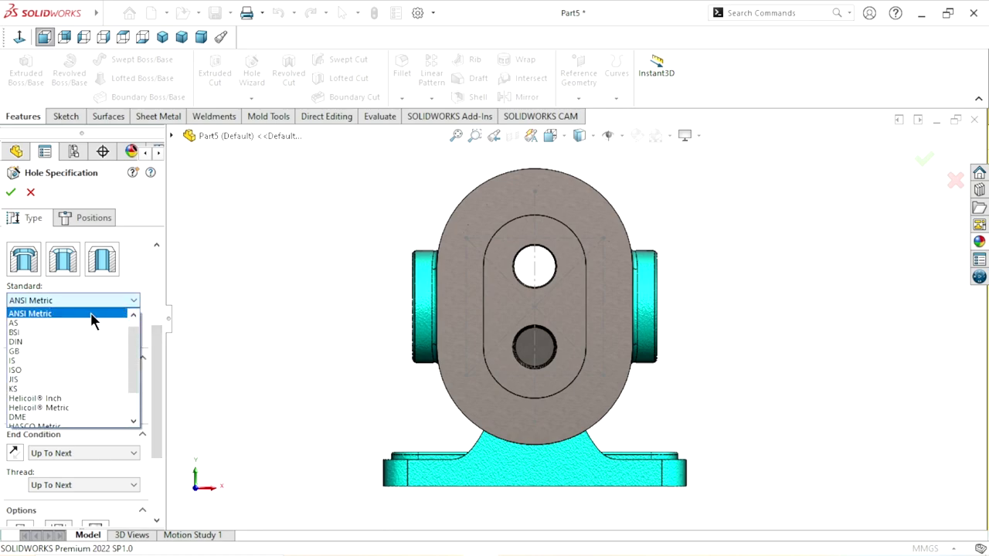
click(91, 315)
click(83, 333)
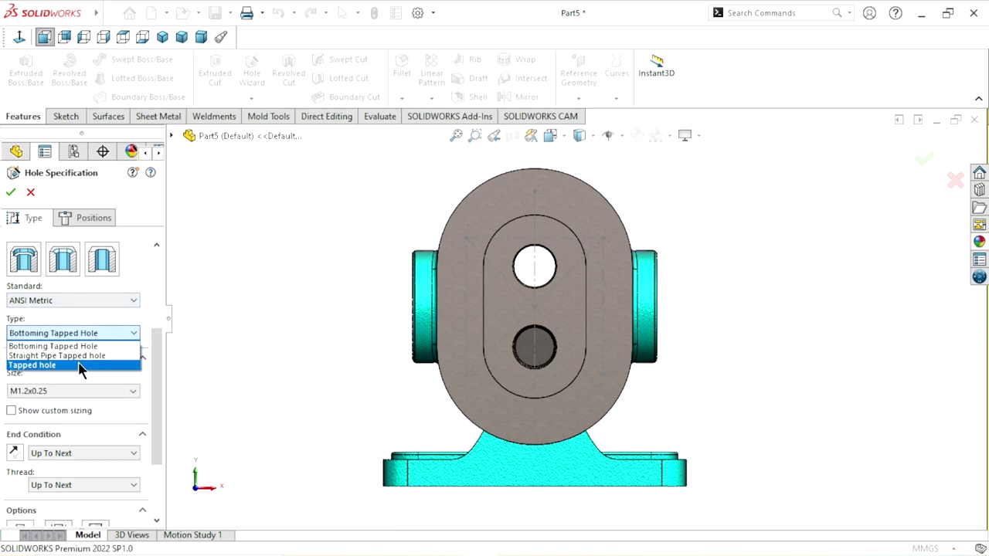
click(80, 366)
Step: Set the tapped hole to M8x1.25, blind, 18 mm deep
drag(159, 346, 157, 386)
click(116, 311)
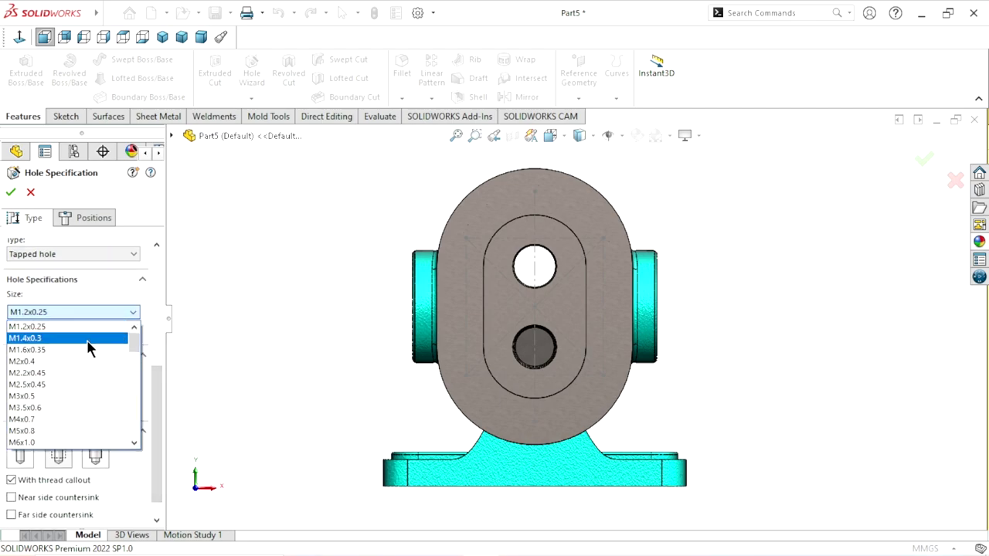
scroll(75, 353, down, 6)
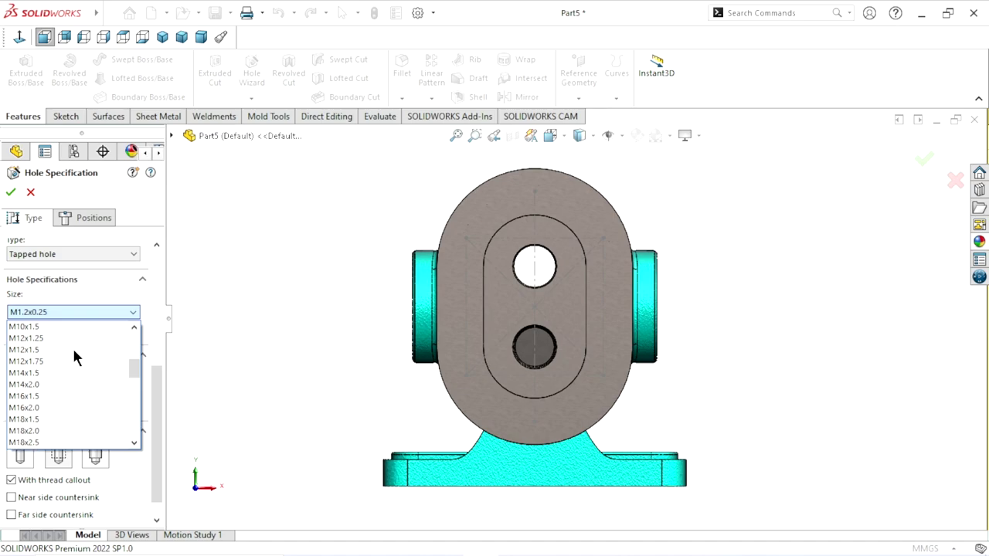
scroll(75, 356, up, 1)
scroll(75, 355, up, 1)
scroll(75, 355, up, 1)
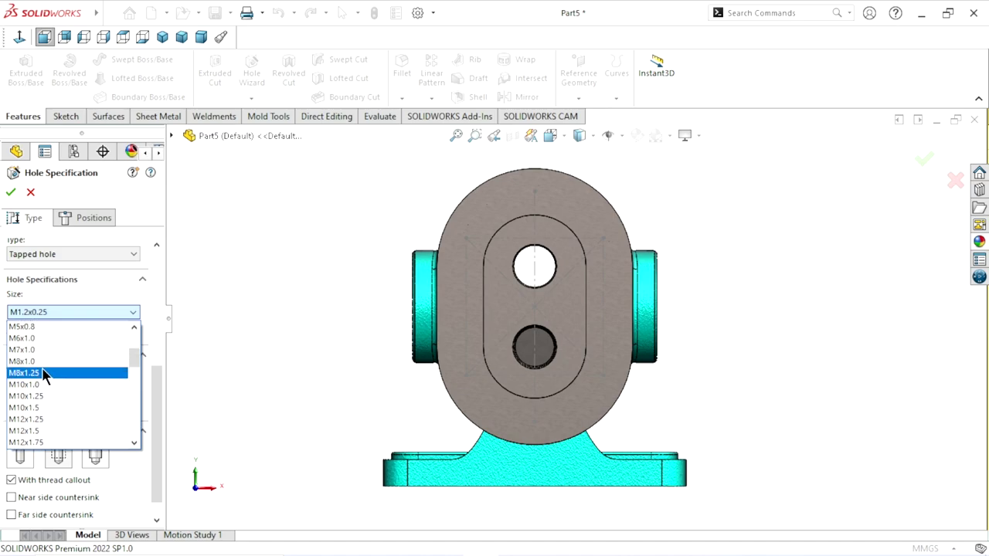
click(42, 373)
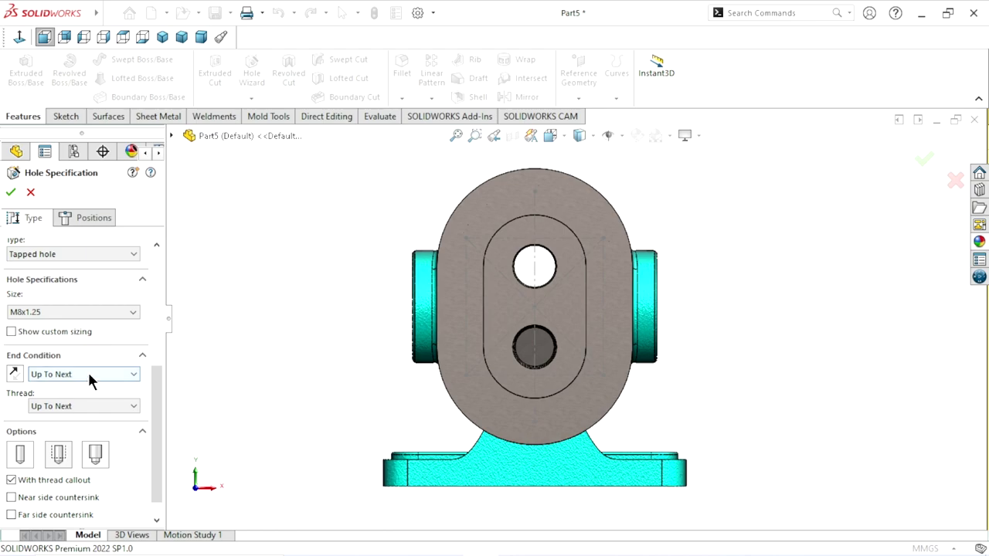
click(89, 374)
click(70, 380)
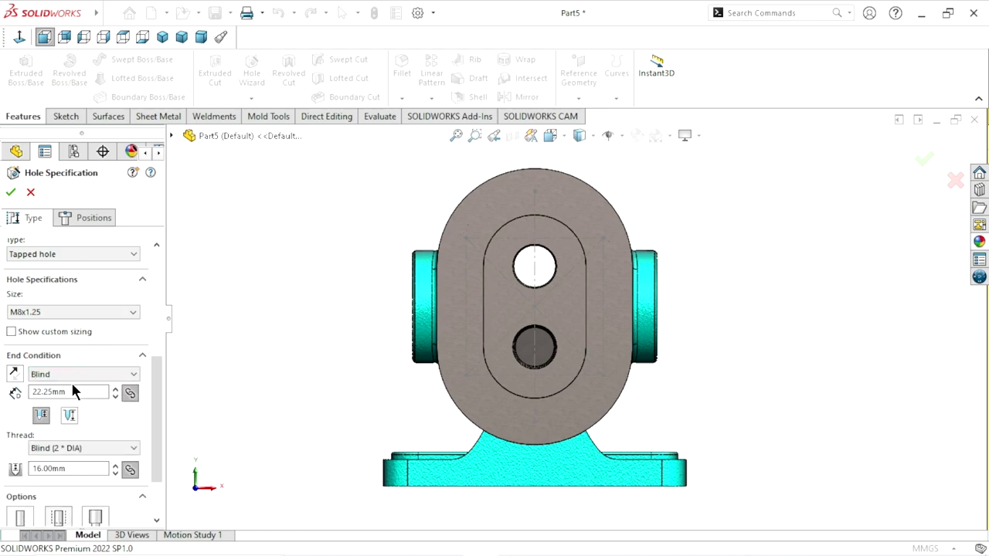
drag(77, 393, 3, 397)
text(18)
key(Return)
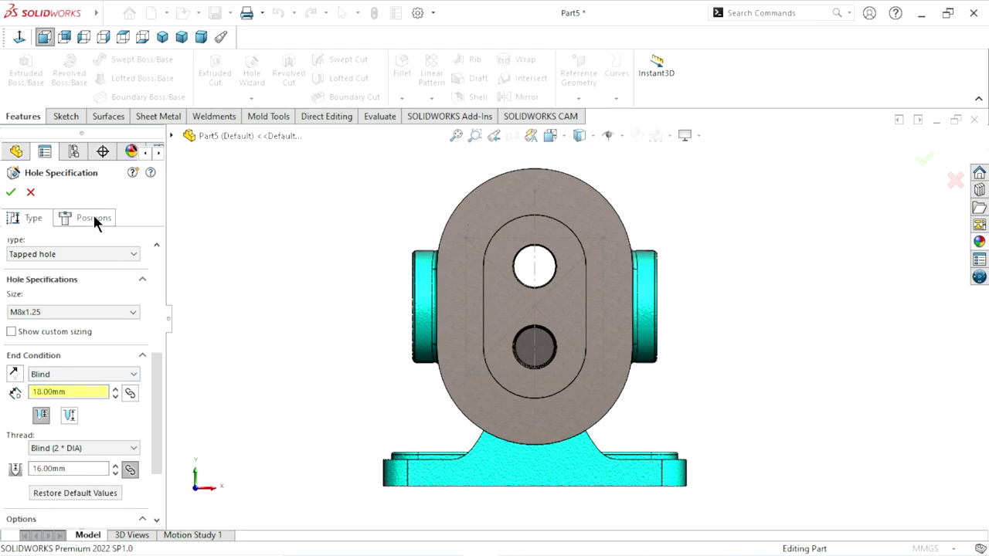
Step: Place M8 hole points at all four corners of the construction square on the front face
click(94, 218)
click(499, 188)
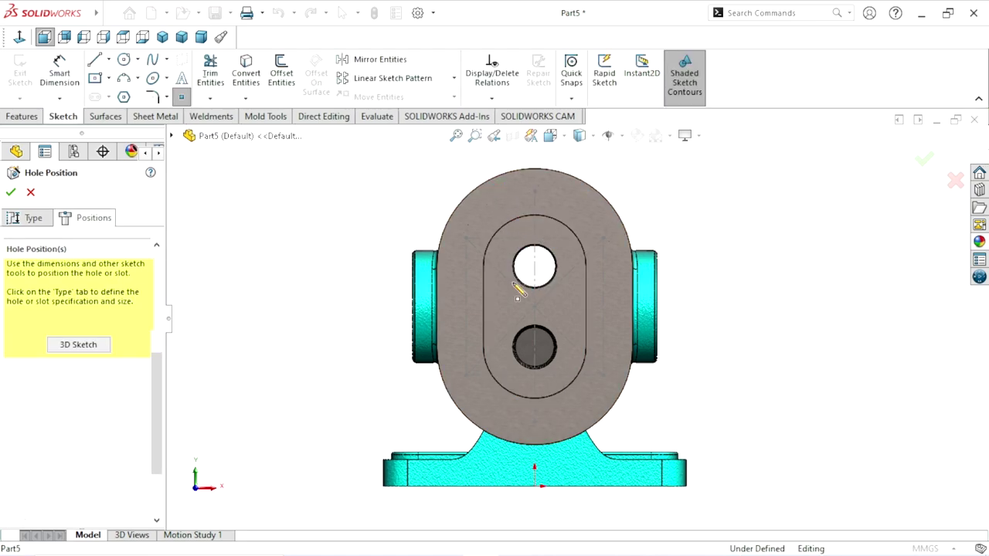
scroll(487, 263, down, 3)
click(435, 228)
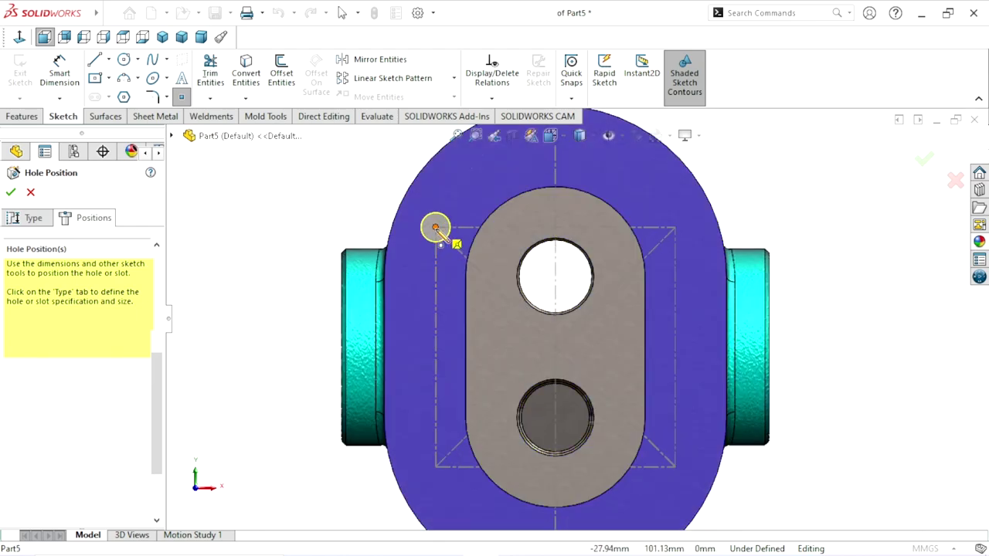
click(673, 228)
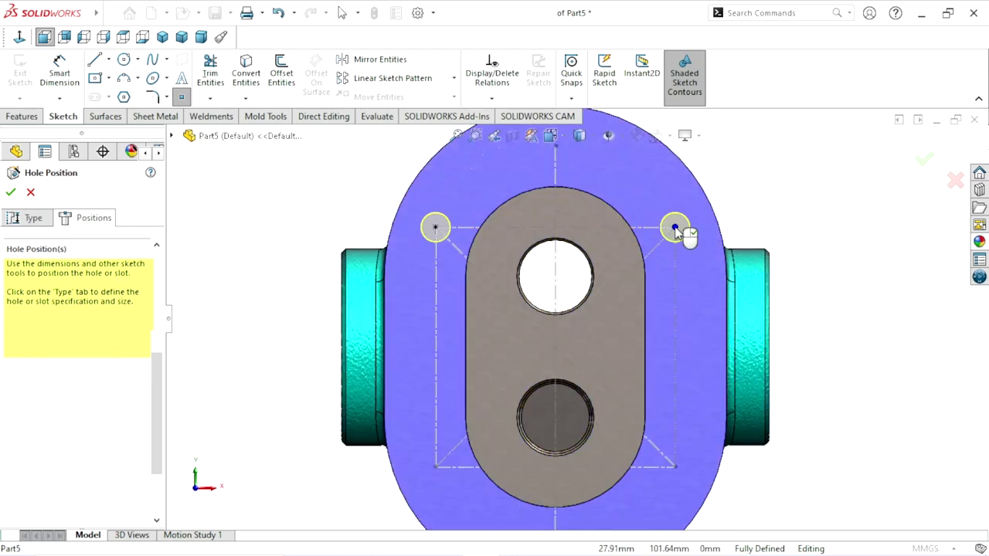
click(675, 467)
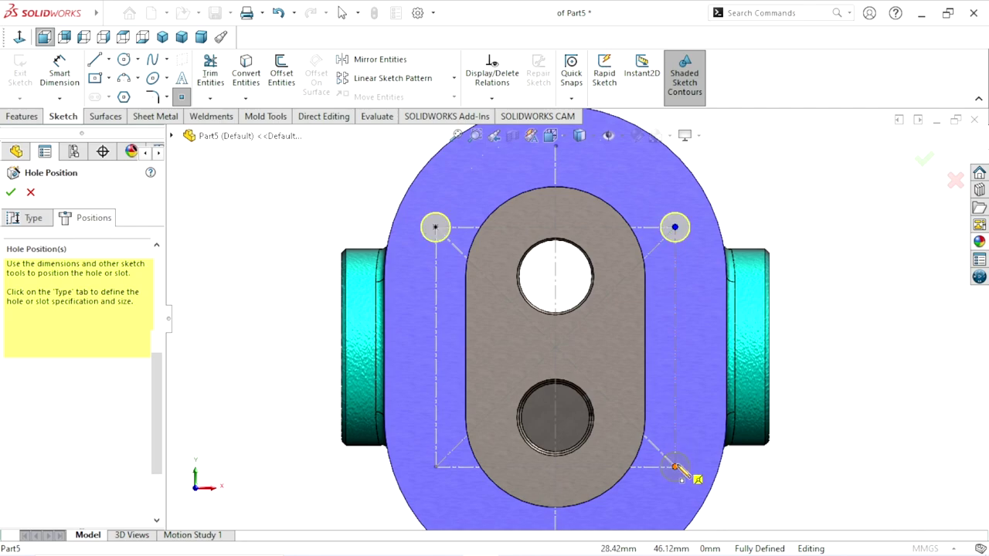
click(435, 466)
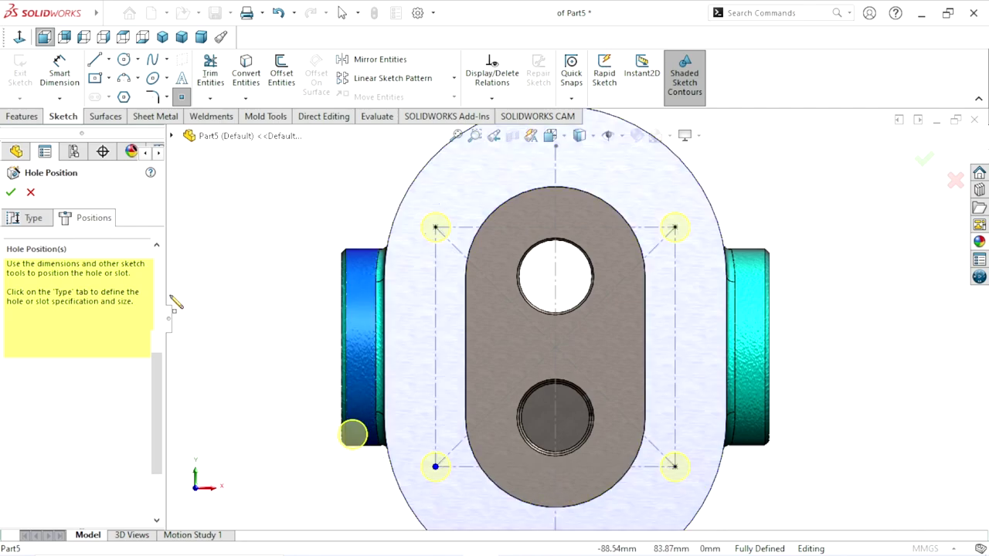
click(12, 193)
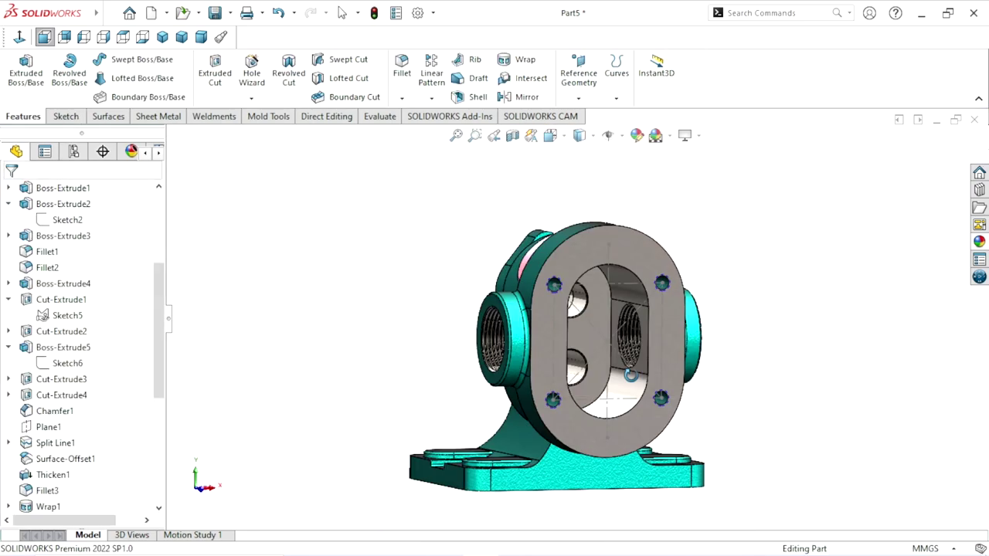
scroll(640, 396, up, 2)
scroll(641, 369, down, 3)
scroll(601, 306, down, 3)
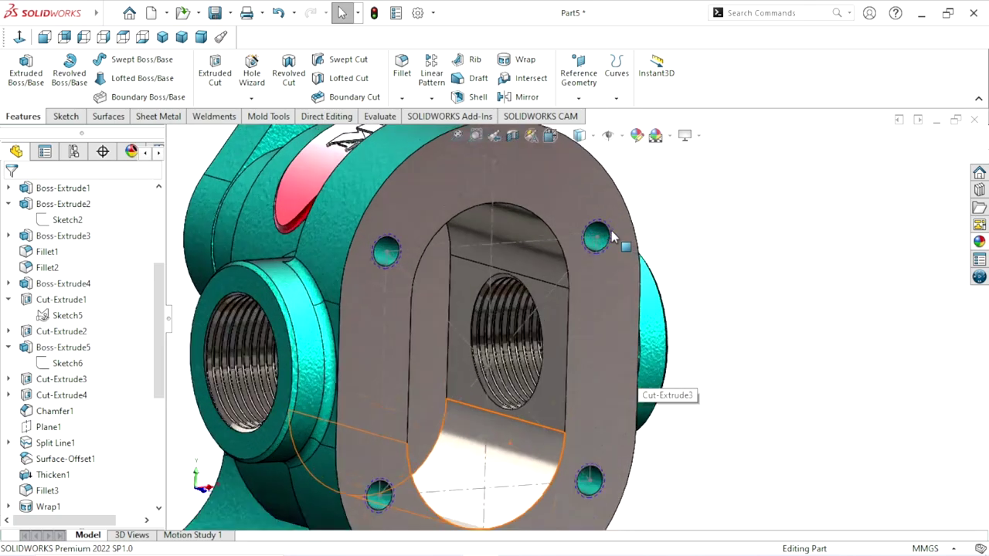
scroll(606, 239, down, 4)
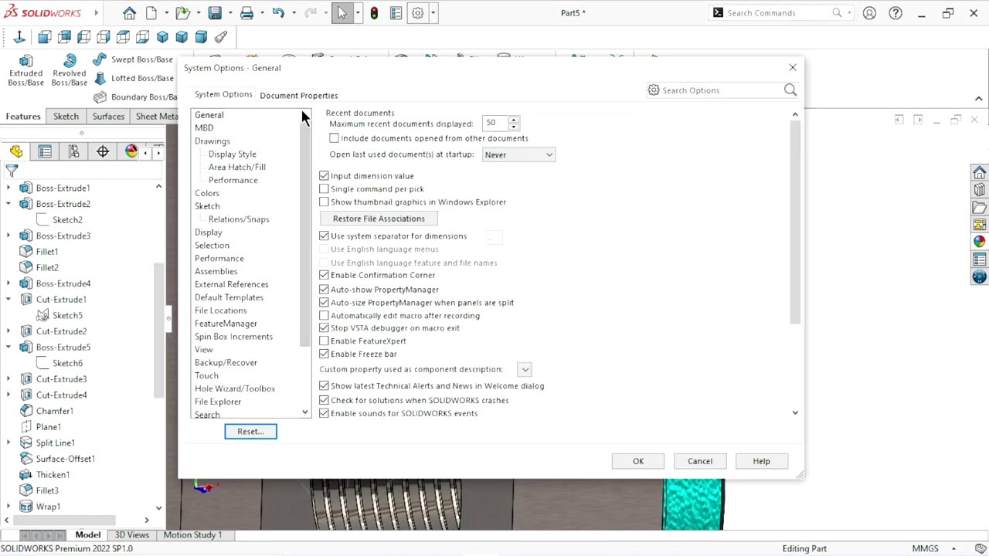
Step: Turn on shaded cosmetic threads in the document's Detailing properties
click(298, 95)
click(207, 194)
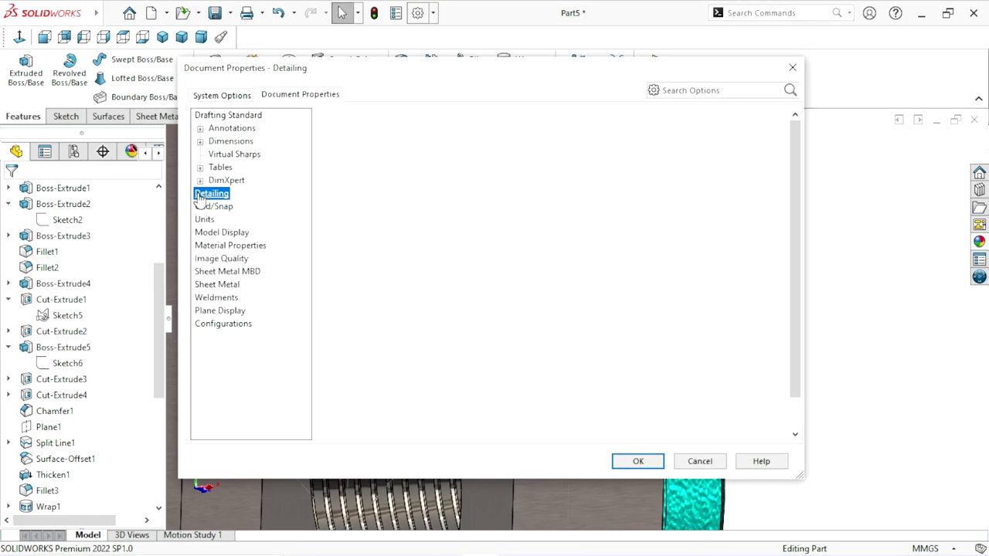
click(431, 126)
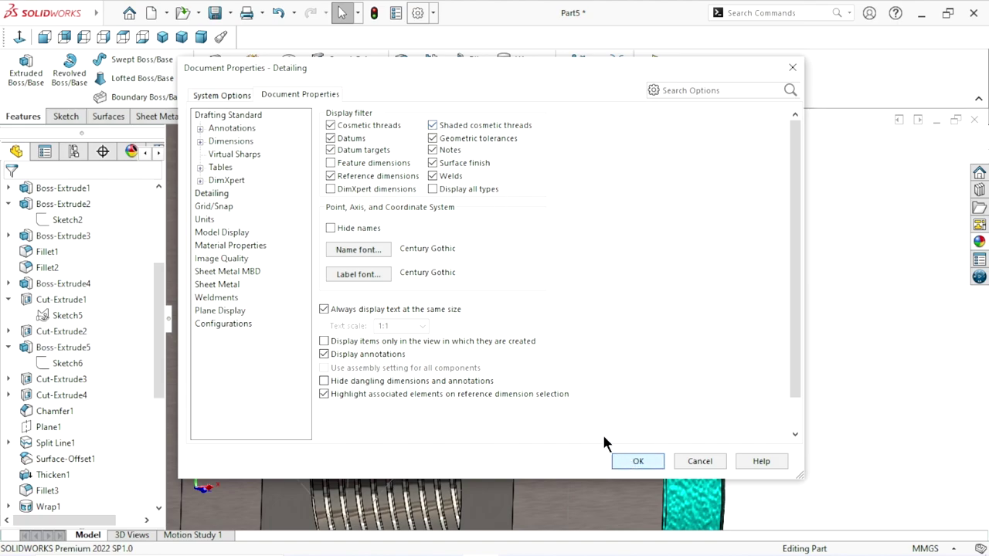
key(Return)
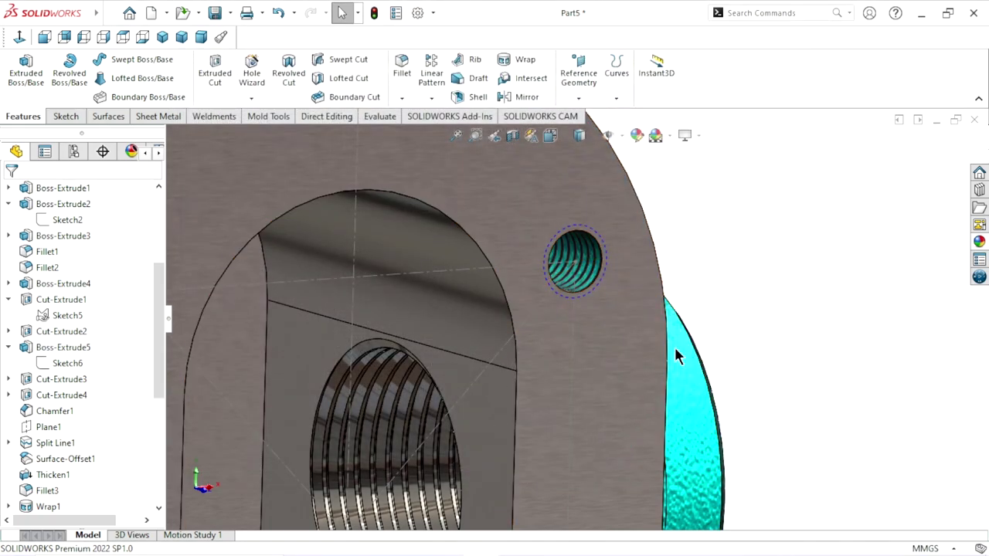
Step: Apply polished steel to M8x1.25 Tapped Hole1 and view the front flange face normal-to
scroll(633, 363, up, 3)
scroll(592, 379, up, 2)
scroll(596, 402, down, 1)
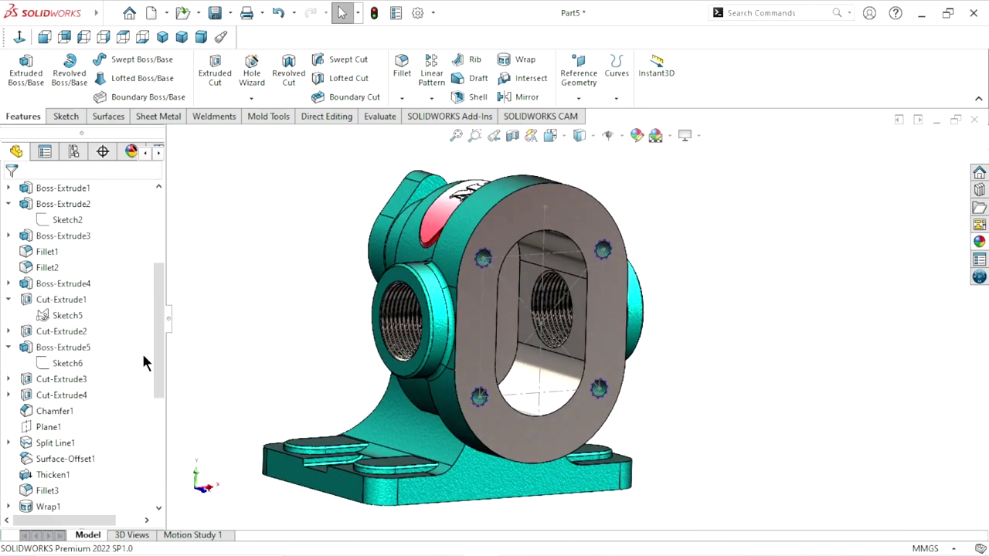
drag(163, 376, 171, 472)
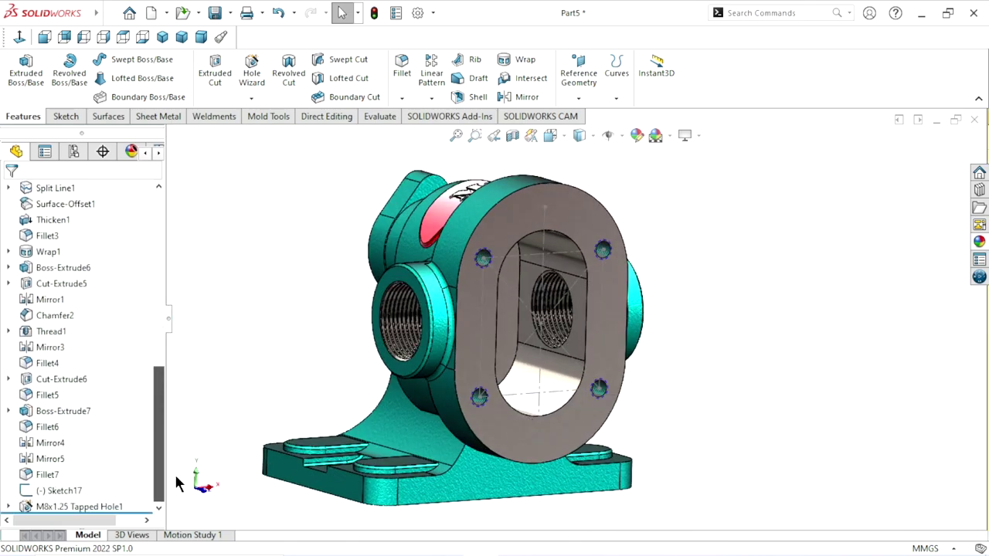
click(100, 508)
click(981, 242)
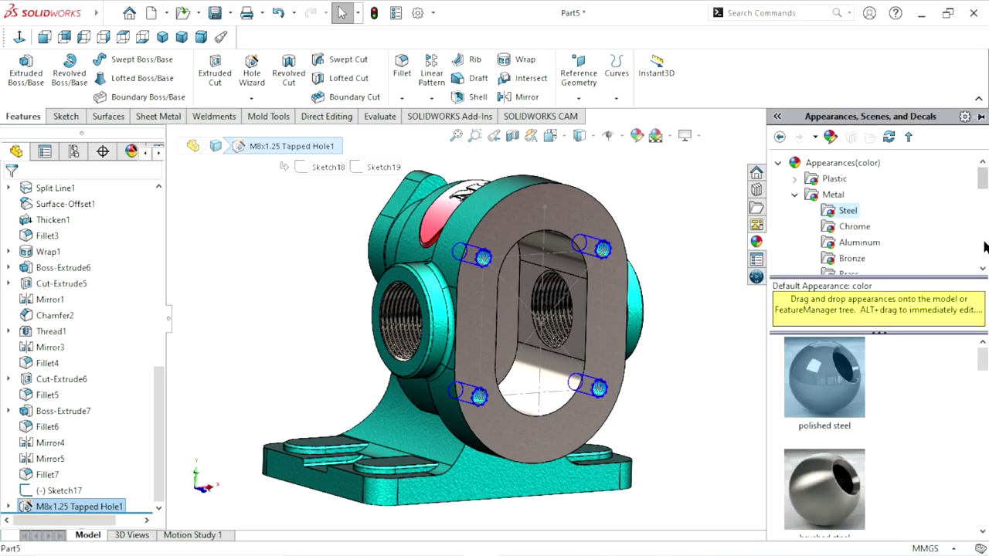
double_click(852, 391)
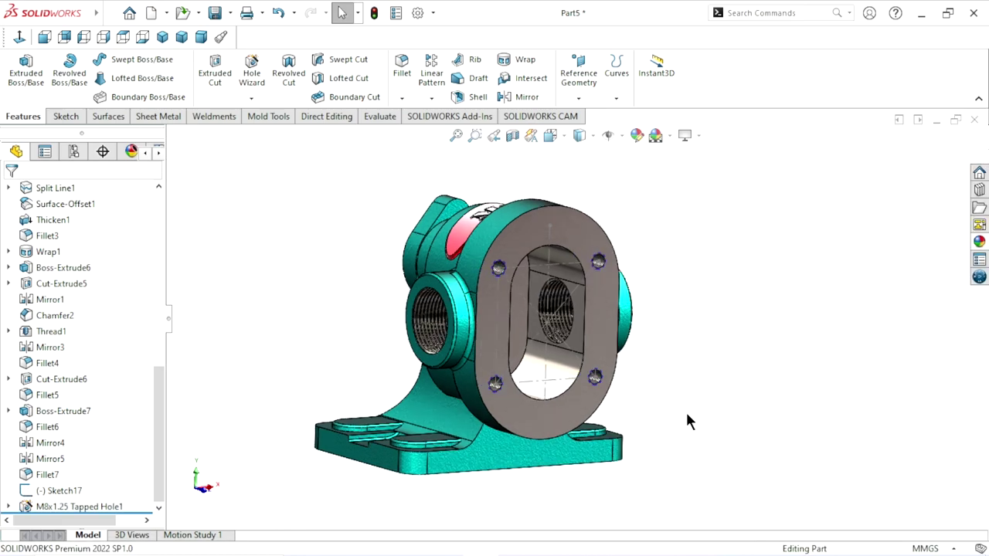
click(516, 198)
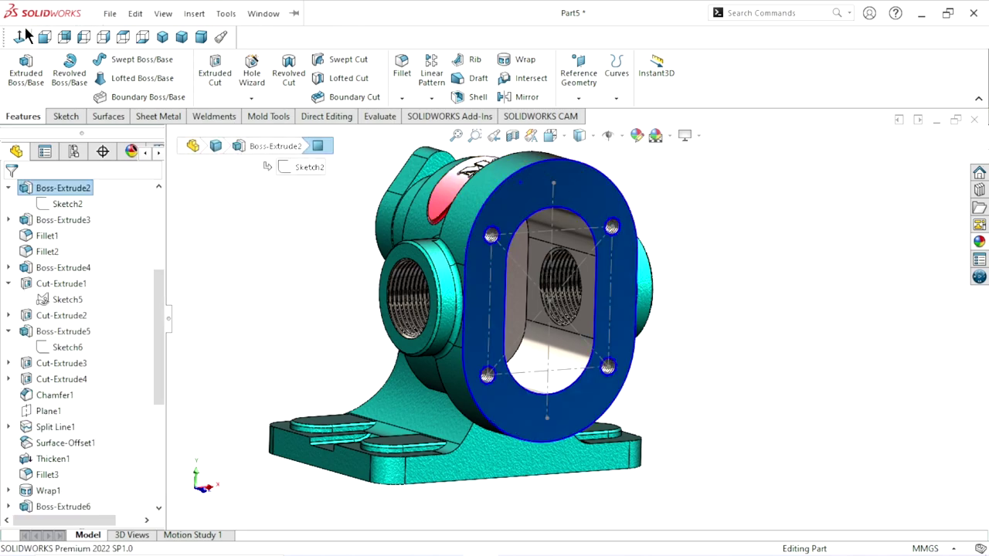
key(ctrl+8)
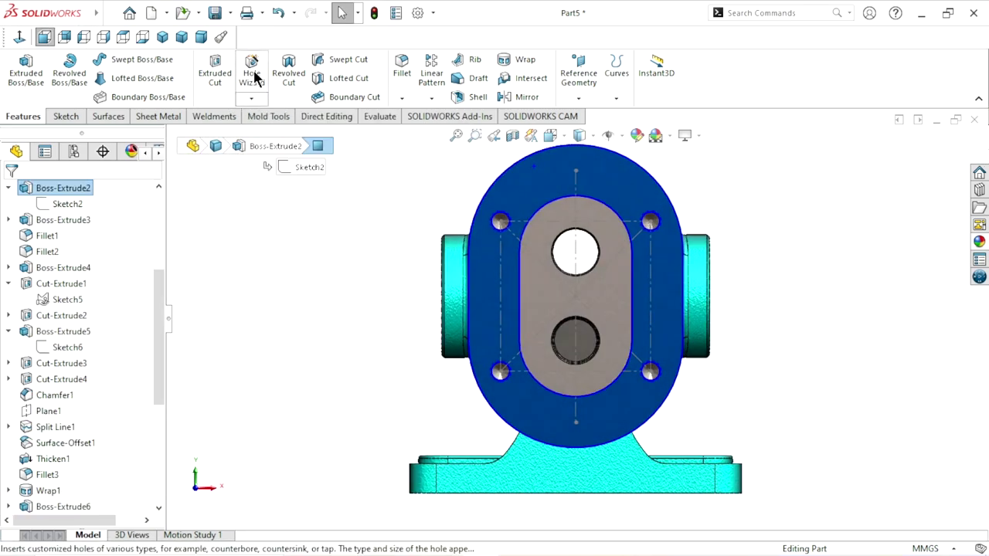
Step: Start a new Hole Wizard hole as an ANSI Metric dowel hole
click(252, 75)
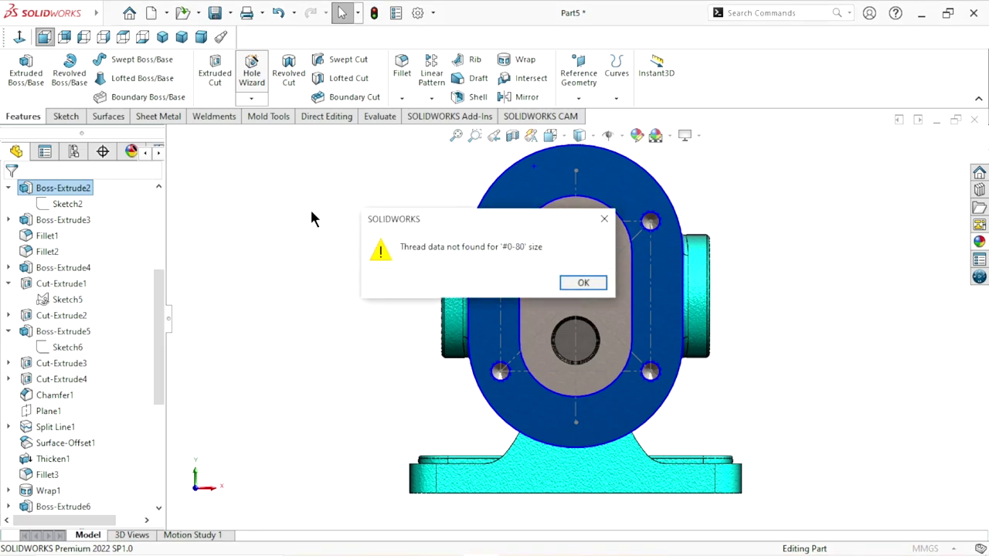
click(603, 219)
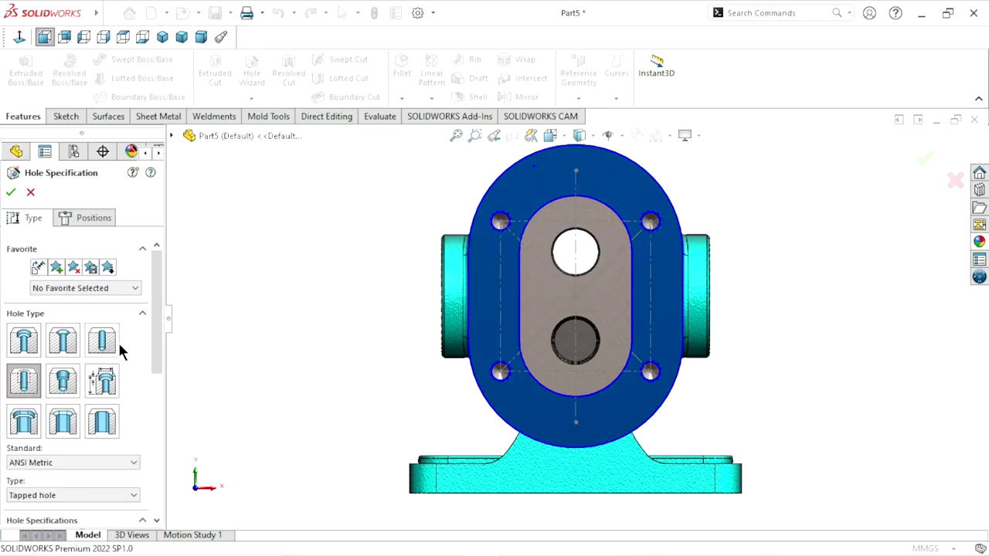
click(102, 341)
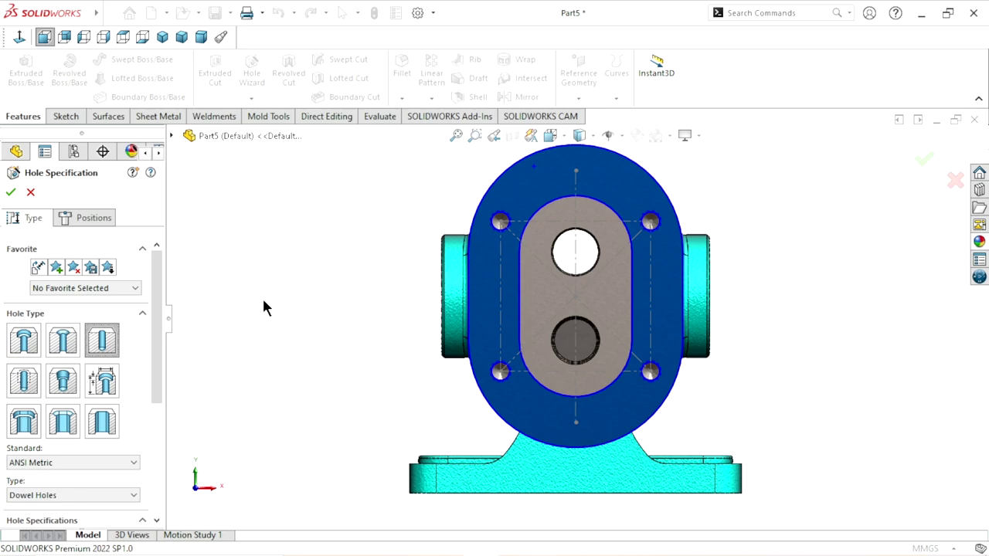
drag(161, 331, 153, 380)
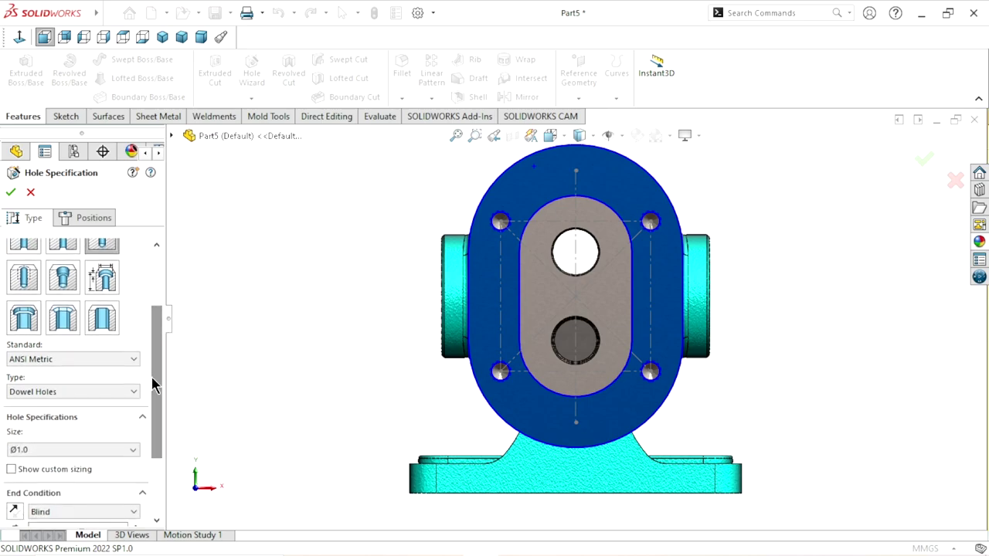
click(132, 359)
click(86, 374)
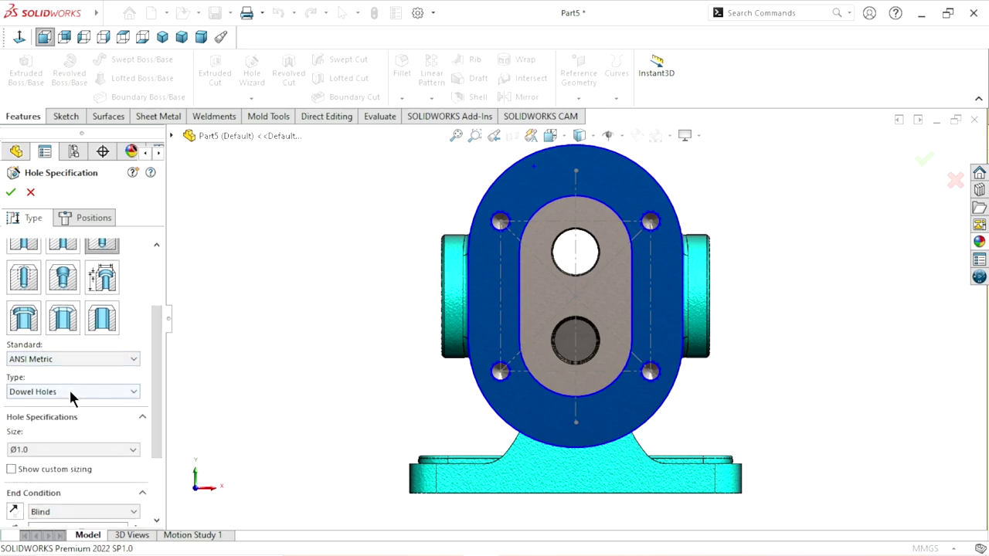
Step: Set the dowel hole size to Ø6.0 with a 15 mm blind depth
click(70, 391)
click(136, 388)
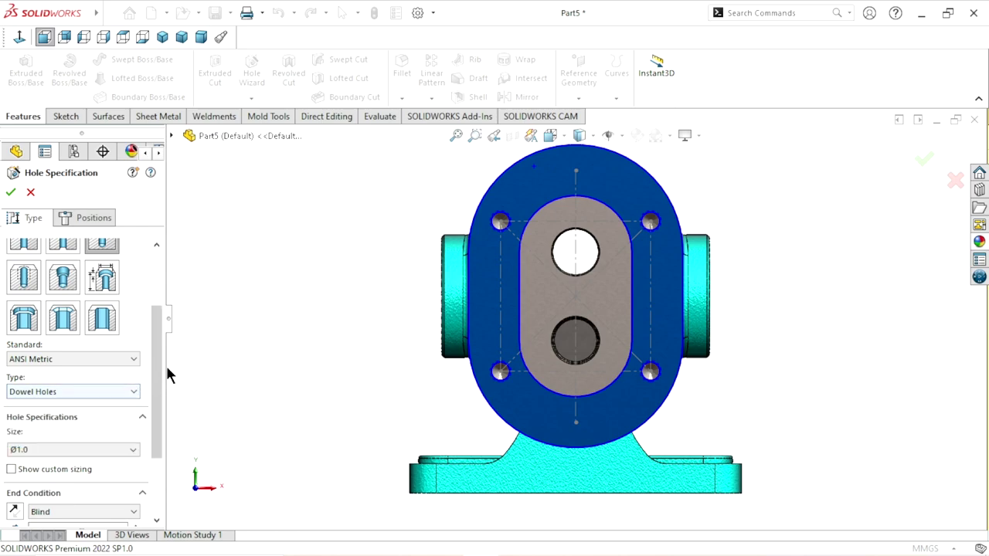
drag(159, 371, 159, 430)
click(117, 348)
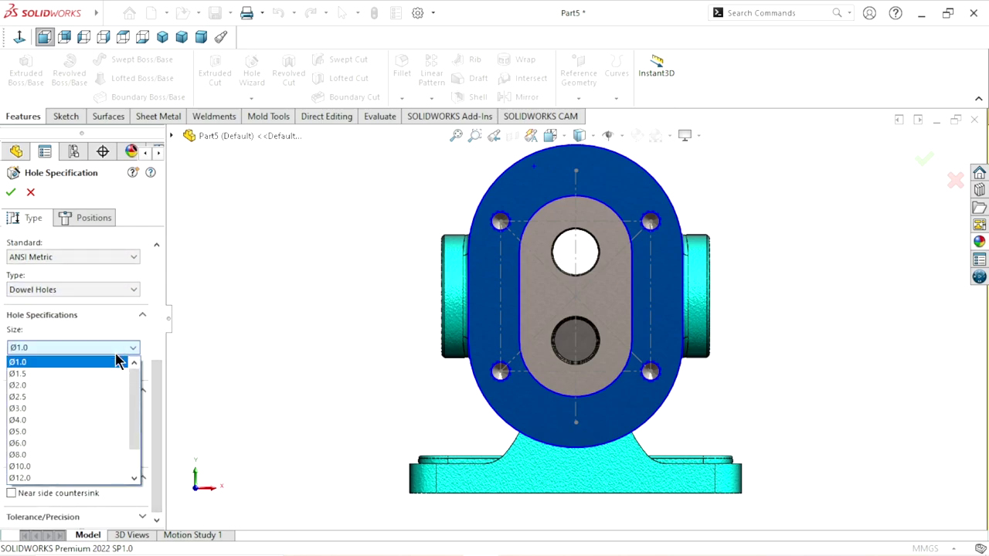
click(31, 443)
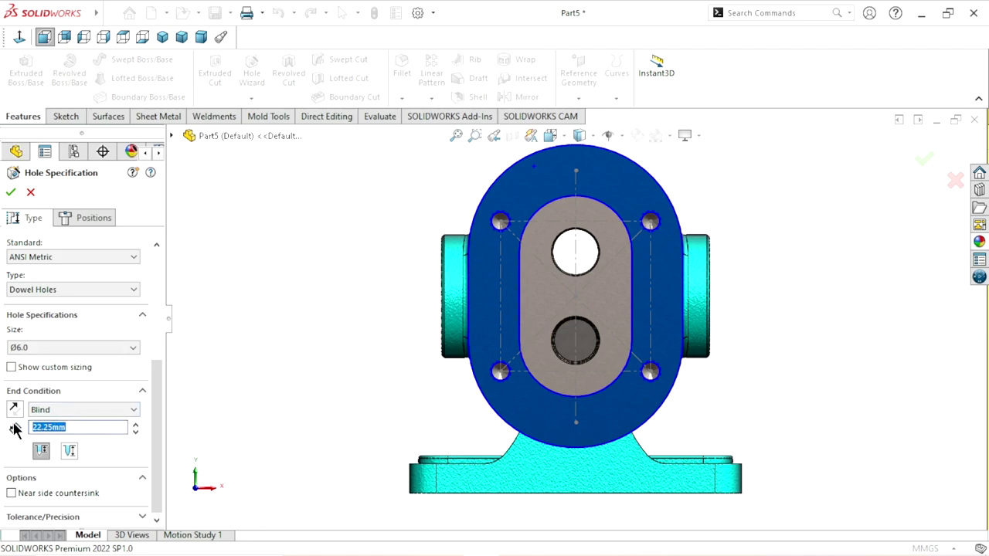
text(15)
key(Return)
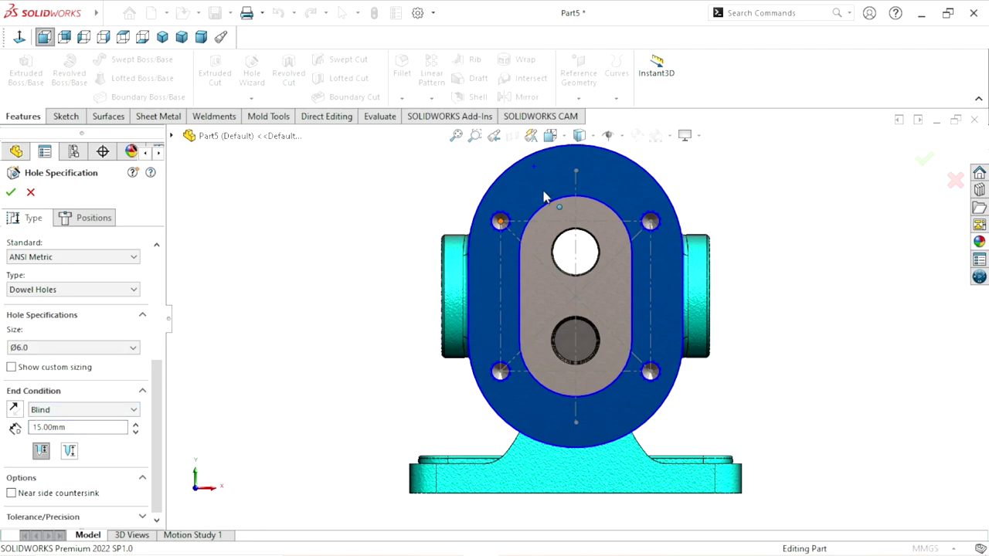
click(82, 217)
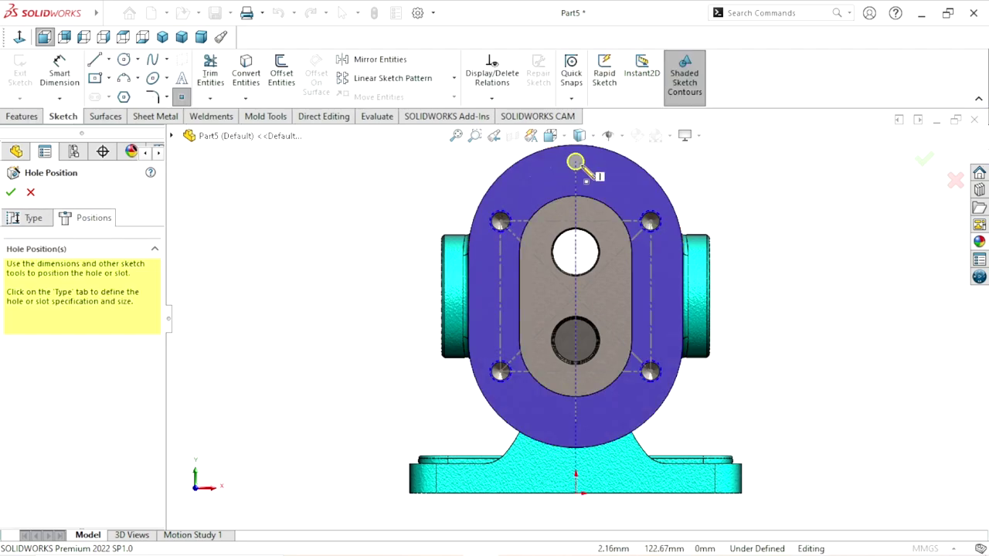
Step: Place Ø6.0 dowel holes on the flange centreline above and below the bore, and confirm
scroll(576, 180, down, 3)
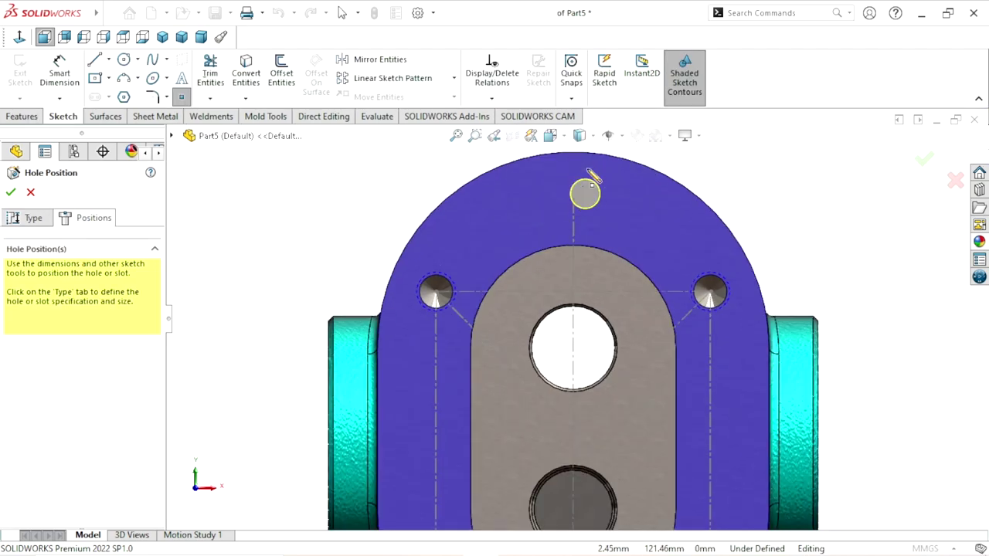
scroll(585, 193, down, 2)
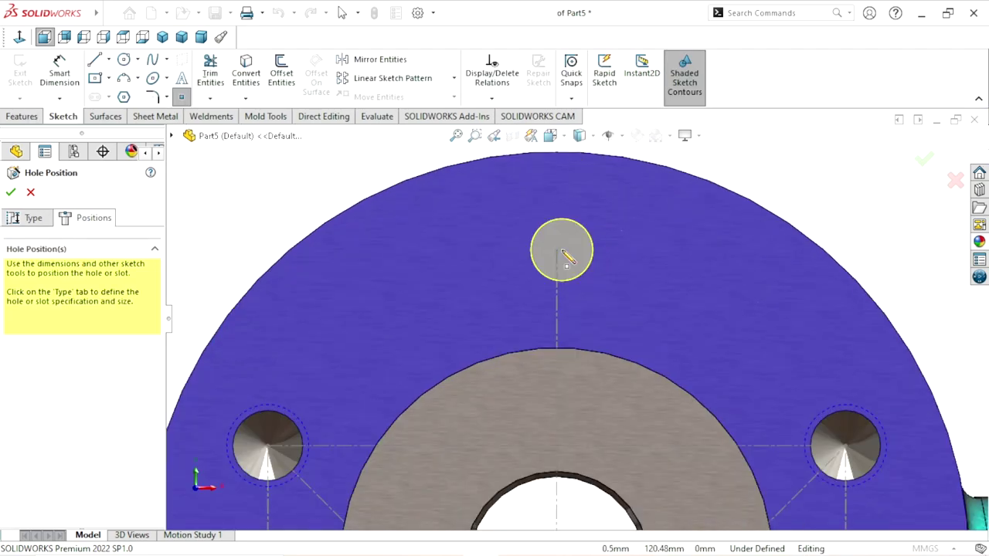
click(557, 250)
scroll(580, 269, up, 3)
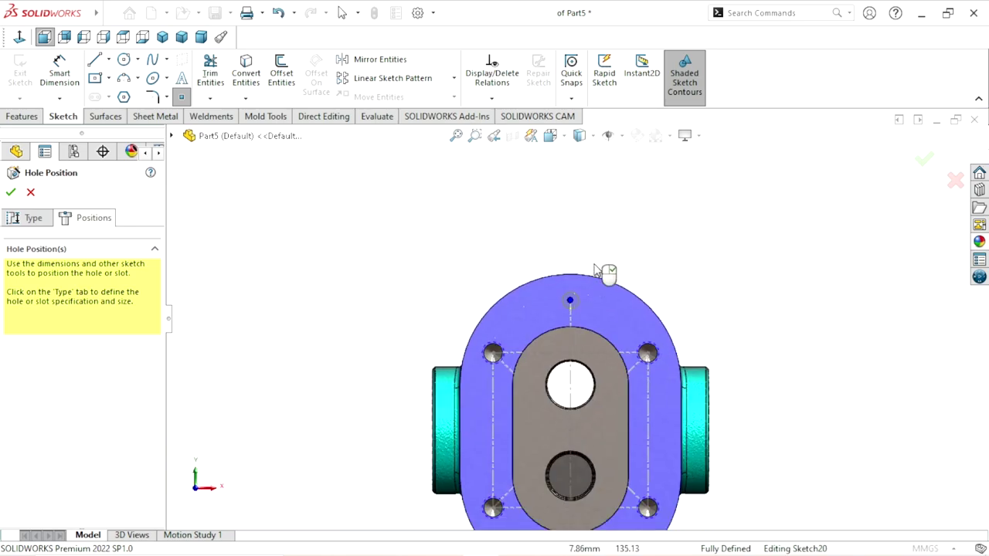
scroll(607, 270, up, 1)
scroll(575, 467, down, 1)
scroll(574, 466, down, 4)
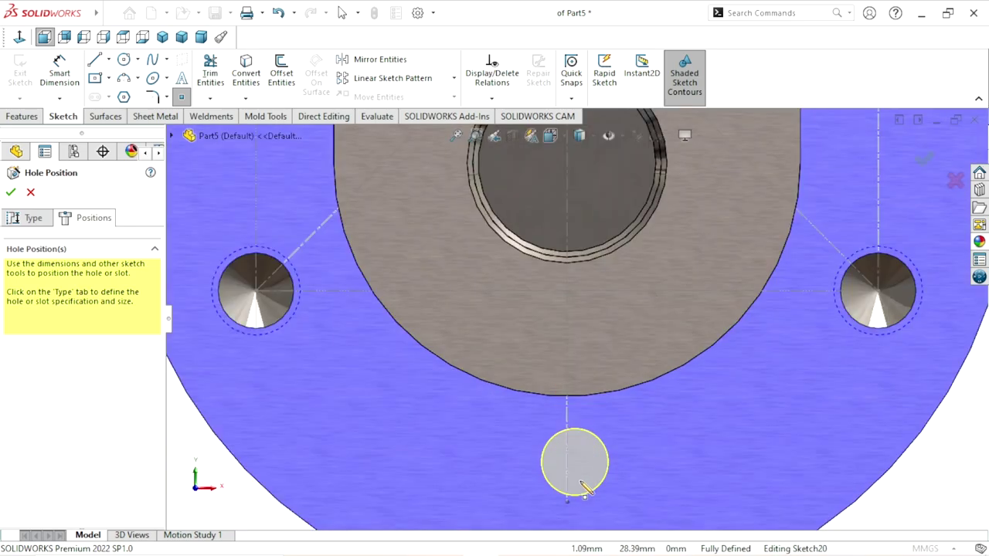
scroll(579, 467, down, 1)
scroll(594, 444, up, 3)
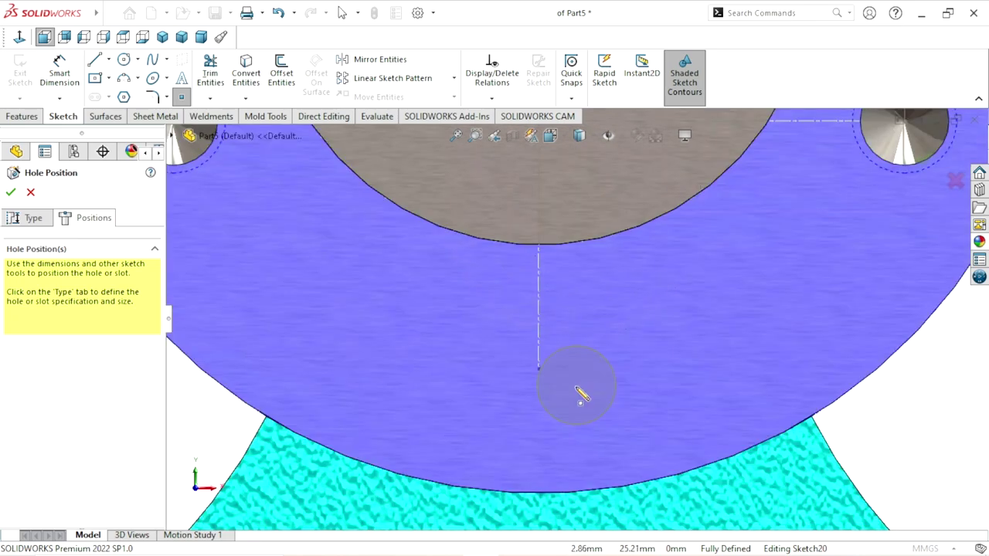
scroll(587, 408, down, 3)
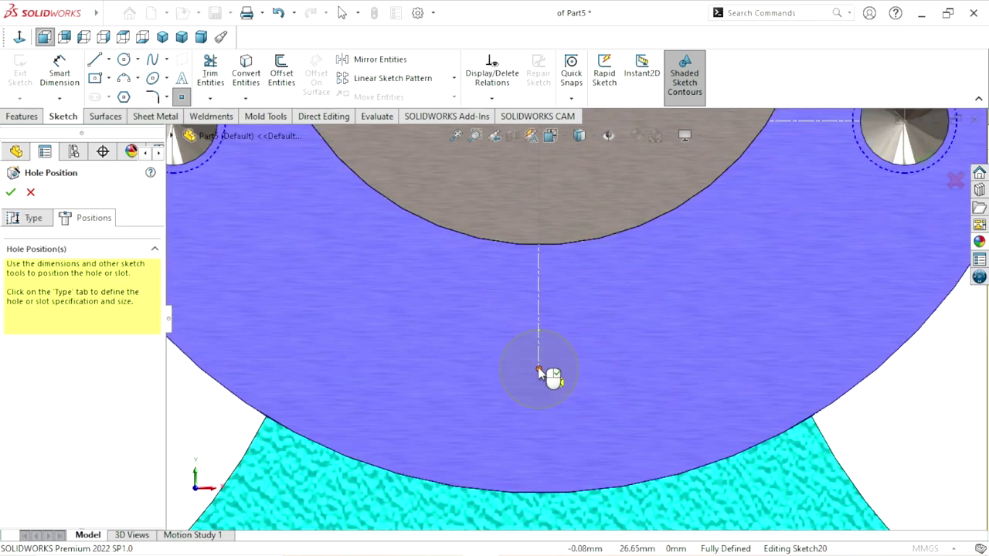
click(539, 369)
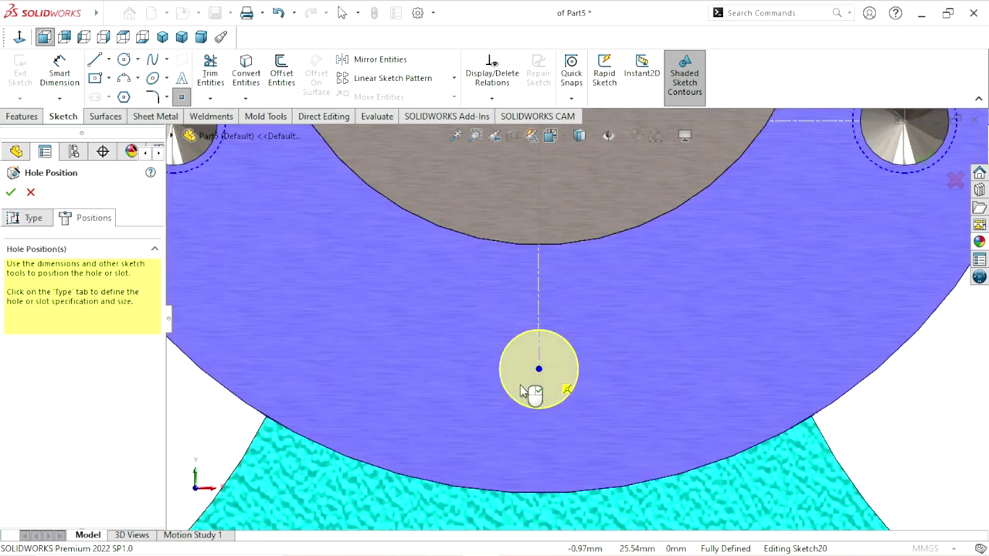
click(13, 193)
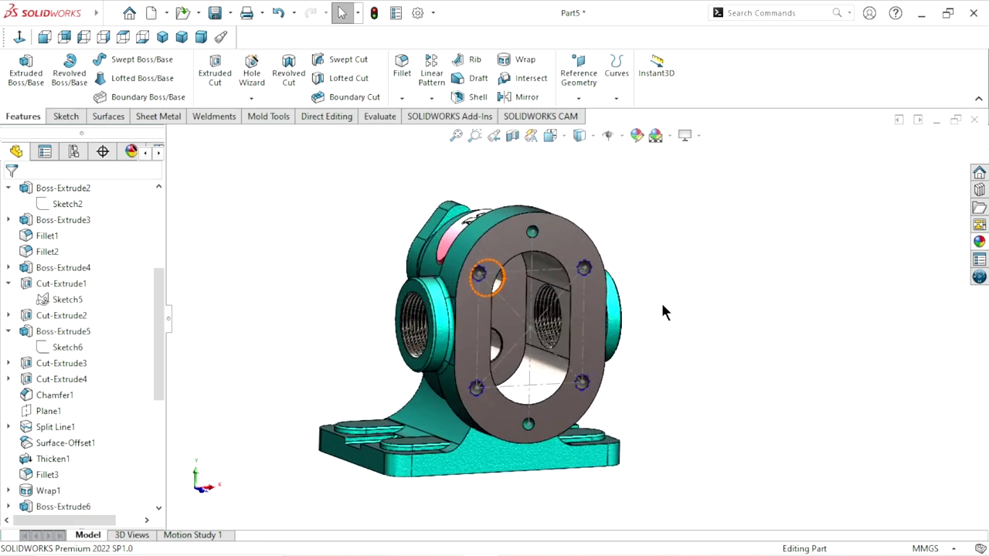
Step: Hide Sketch17 on the model
drag(156, 374, 163, 500)
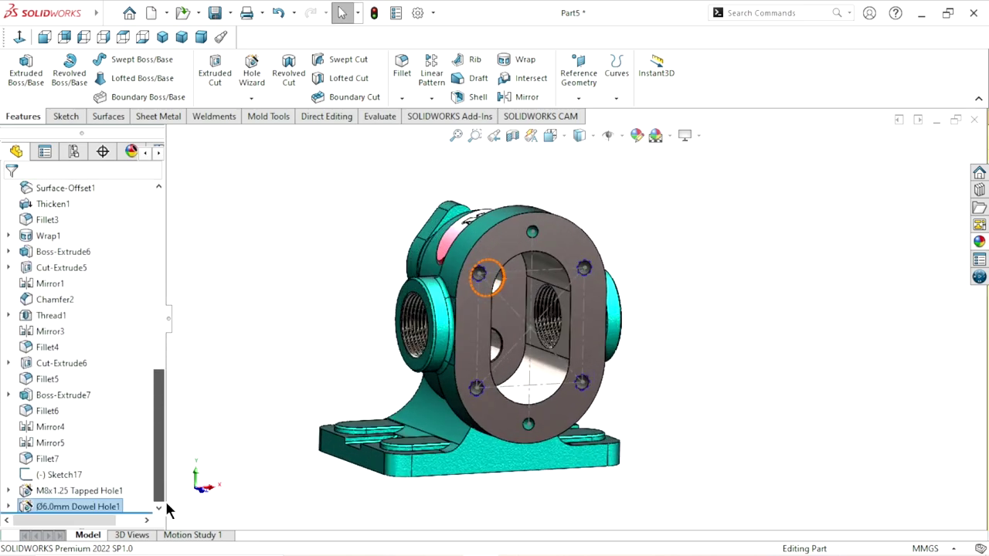
click(78, 506)
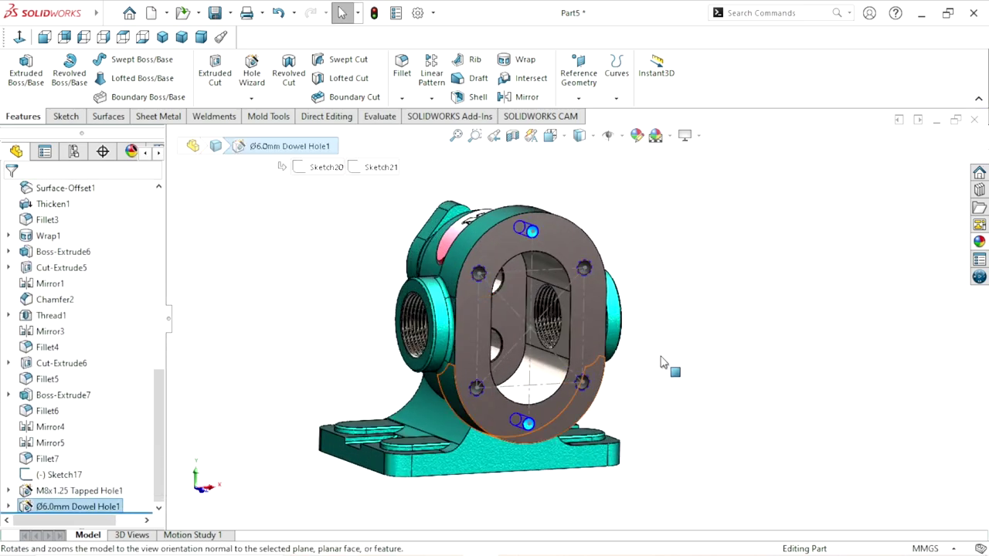
click(980, 248)
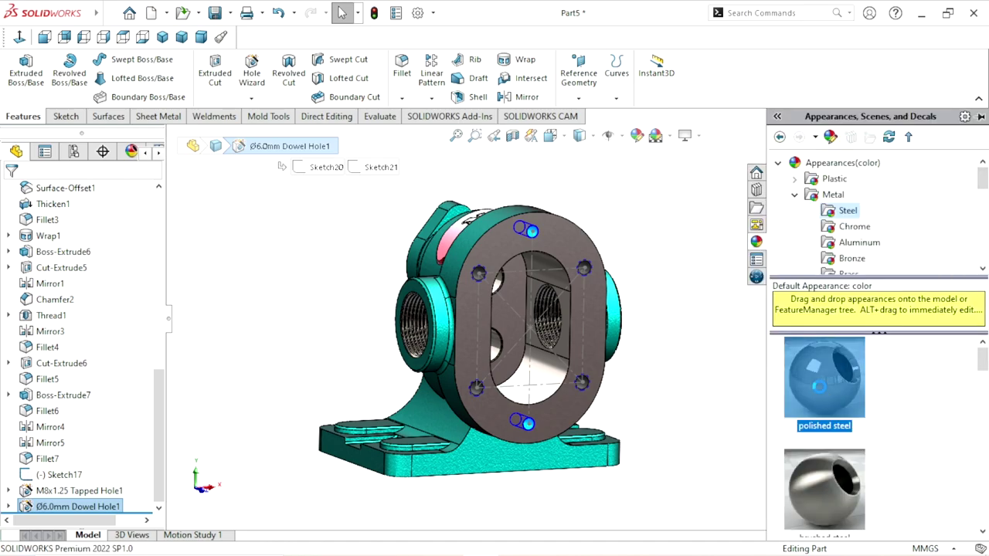
click(690, 387)
ctrl+middle_drag(669, 418, 587, 367)
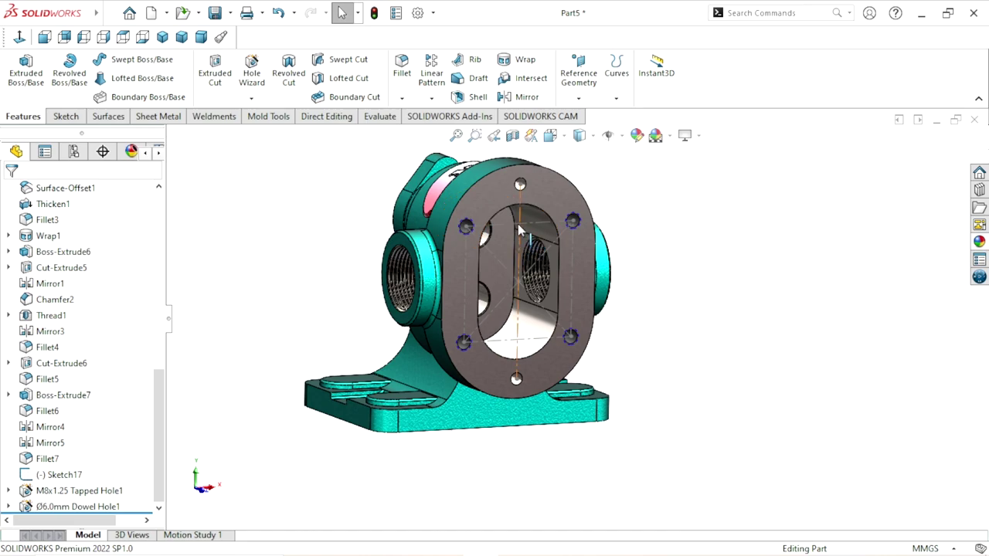
click(517, 214)
click(583, 170)
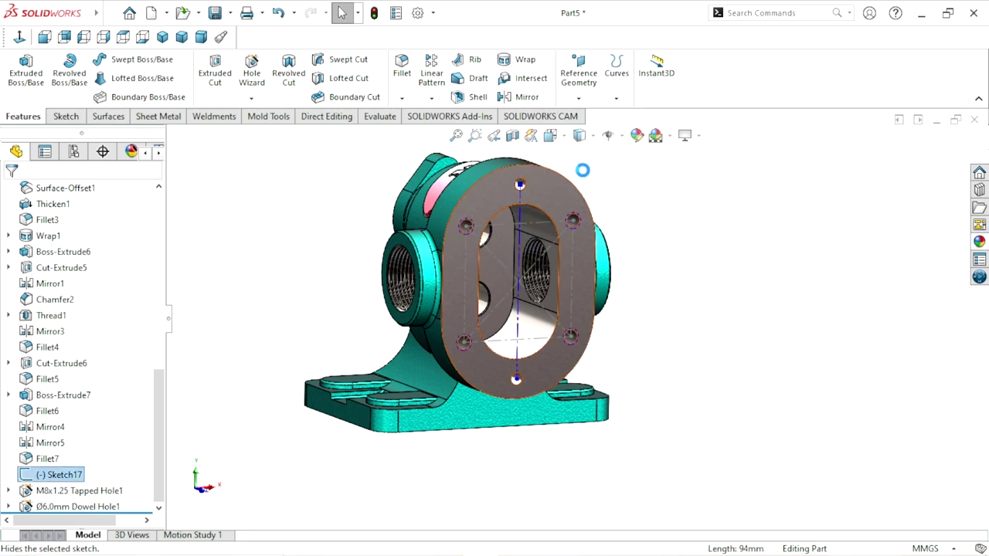
Step: Select the small diamond-shaped outlet flange face and view it head-on
scroll(728, 263, up, 3)
scroll(649, 331, down, 3)
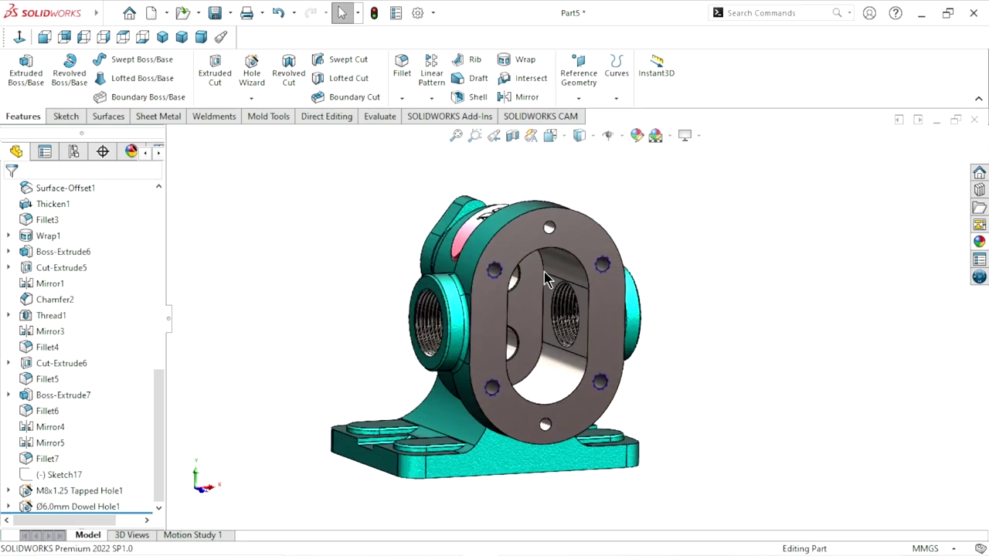
mouse_move(744, 264)
middle_down()
mouse_move(672, 299)
mouse_move(561, 381)
middle_up()
scroll(698, 322, up, 3)
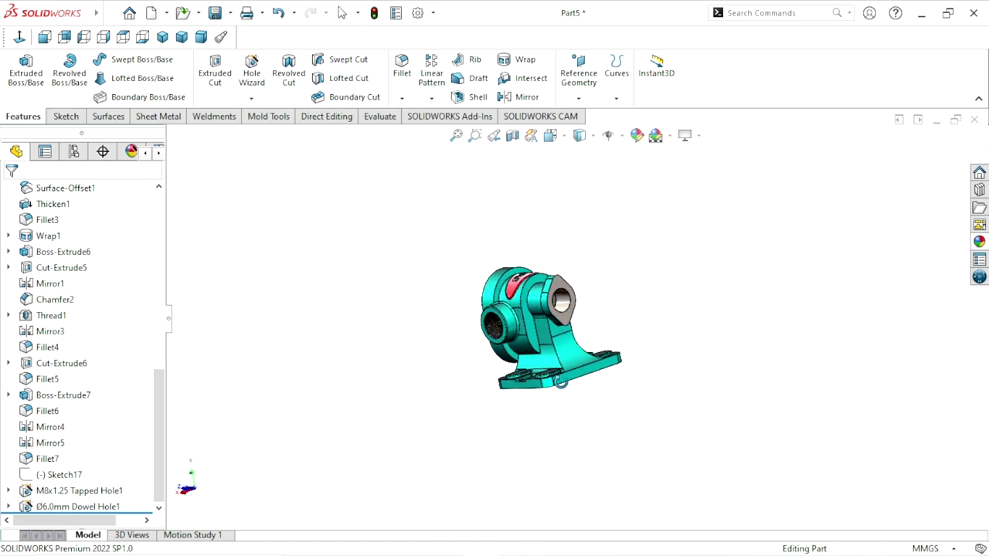
scroll(576, 301, down, 5)
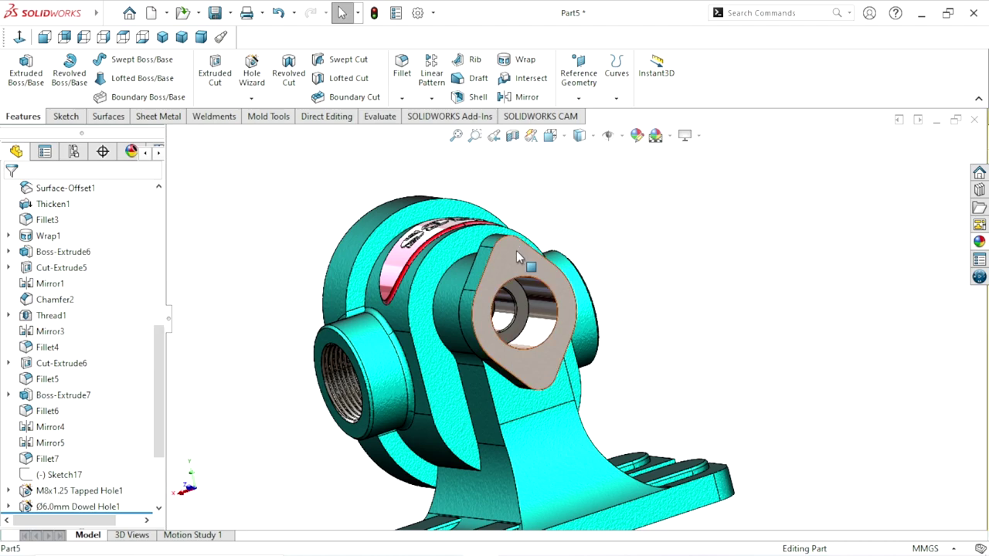
click(516, 250)
click(64, 37)
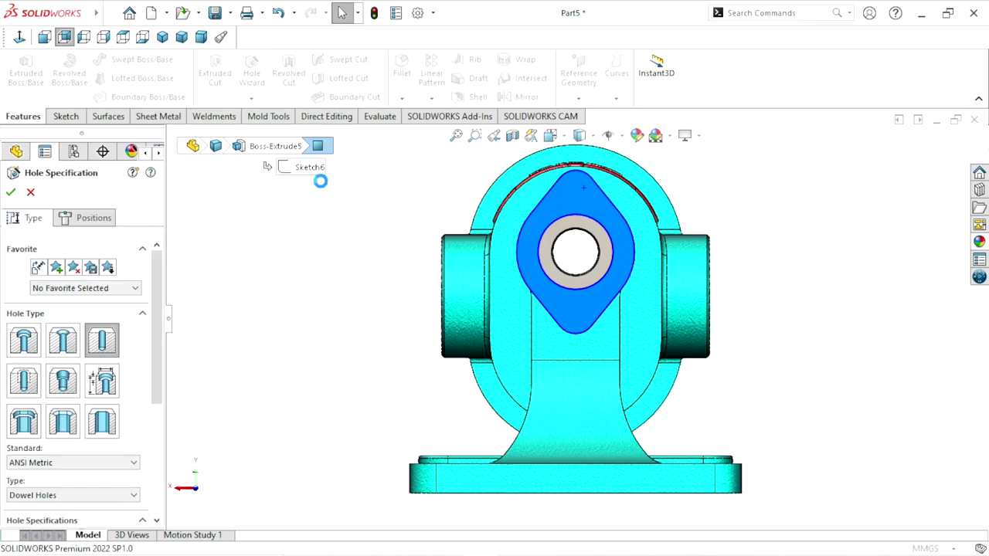
Step: Make the new hole an ANSI Metric tapped hole
click(23, 390)
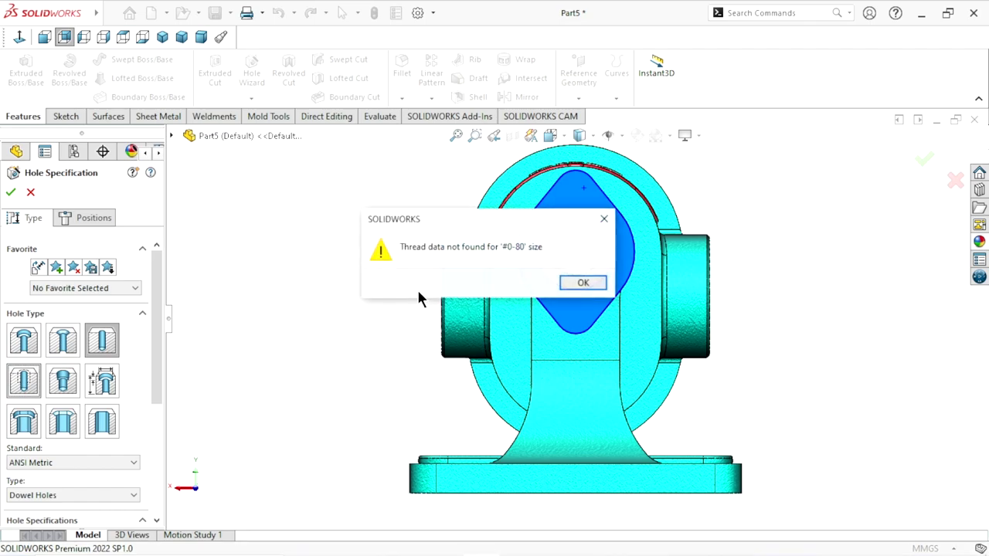
click(604, 219)
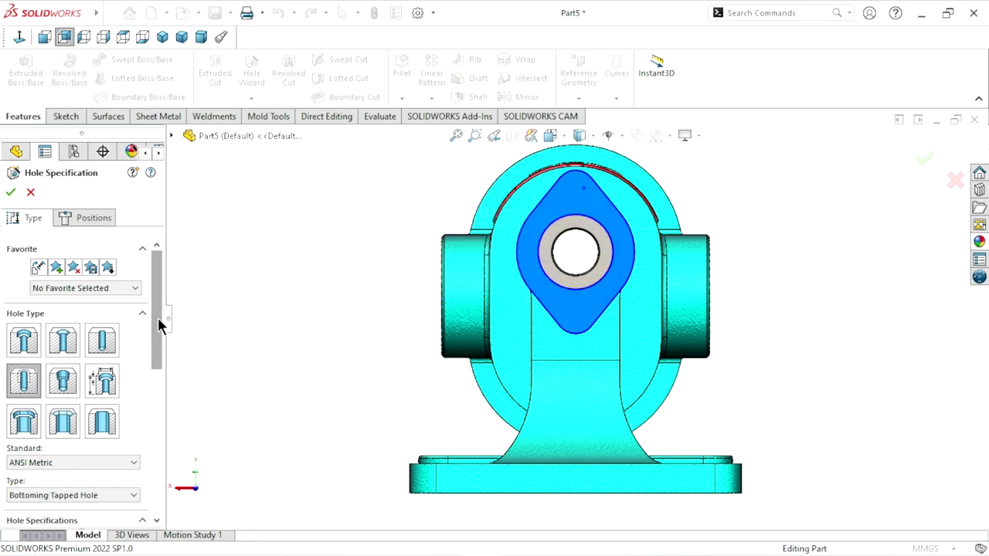
drag(157, 318, 160, 405)
click(121, 283)
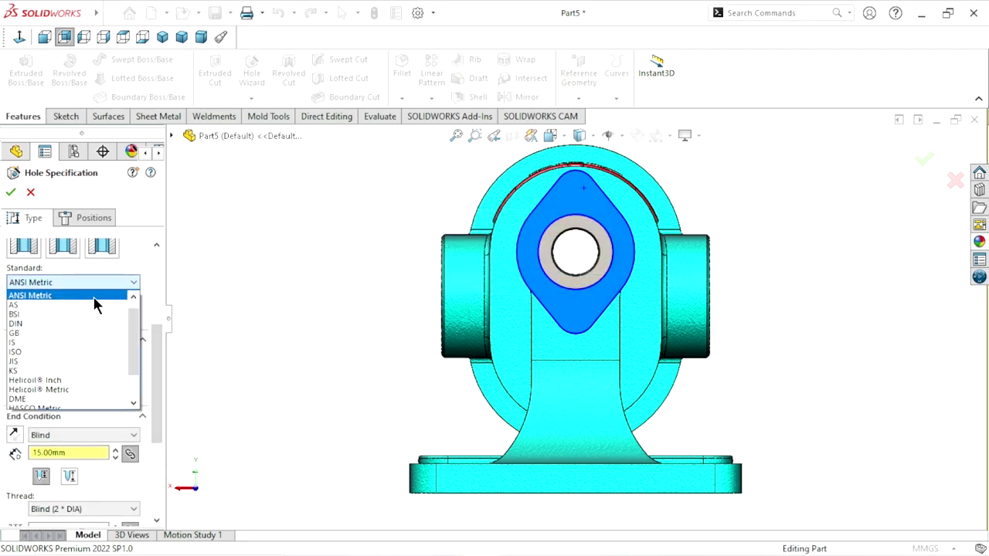
click(93, 292)
click(69, 313)
click(33, 344)
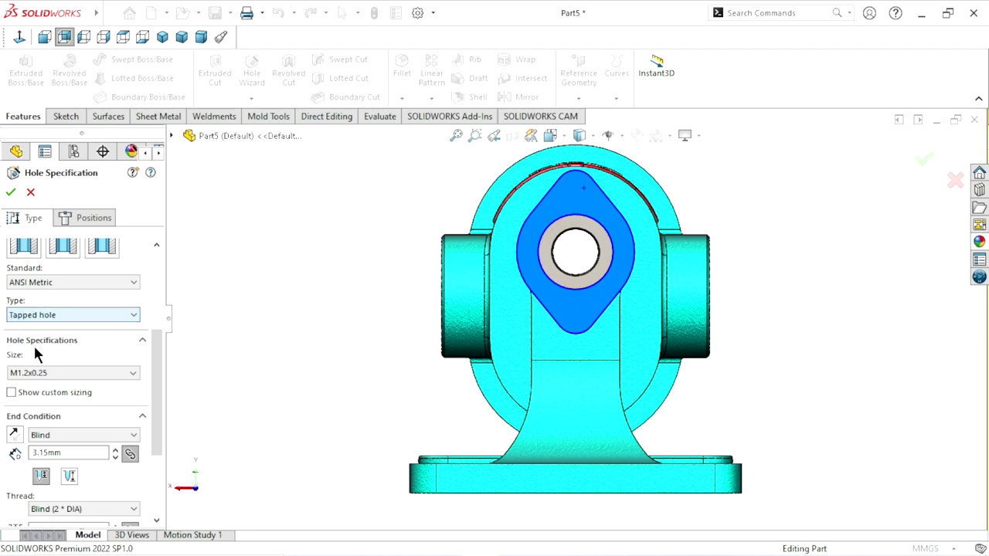
Step: Set the thread size to M6x1.0 with an 11 mm blind depth
click(84, 374)
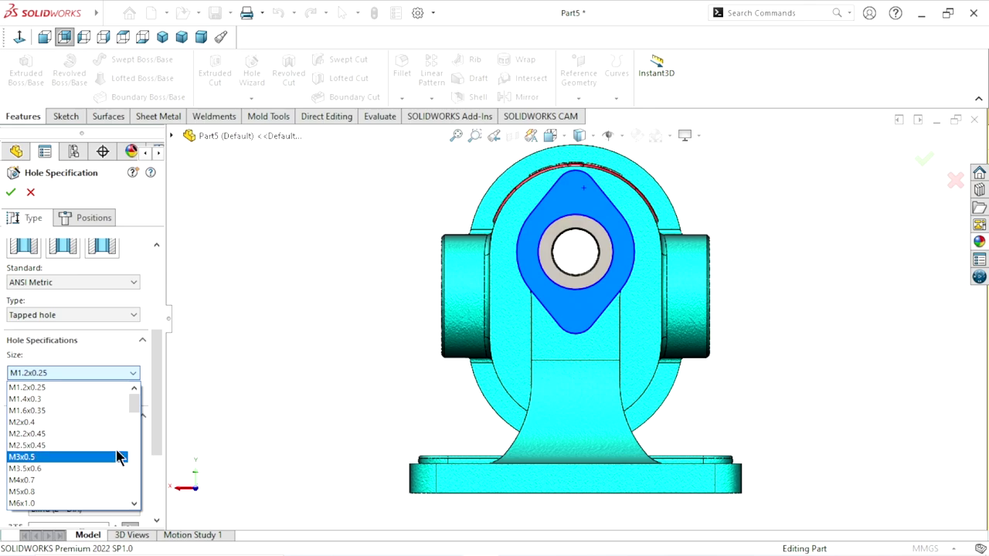
drag(135, 410, 135, 421)
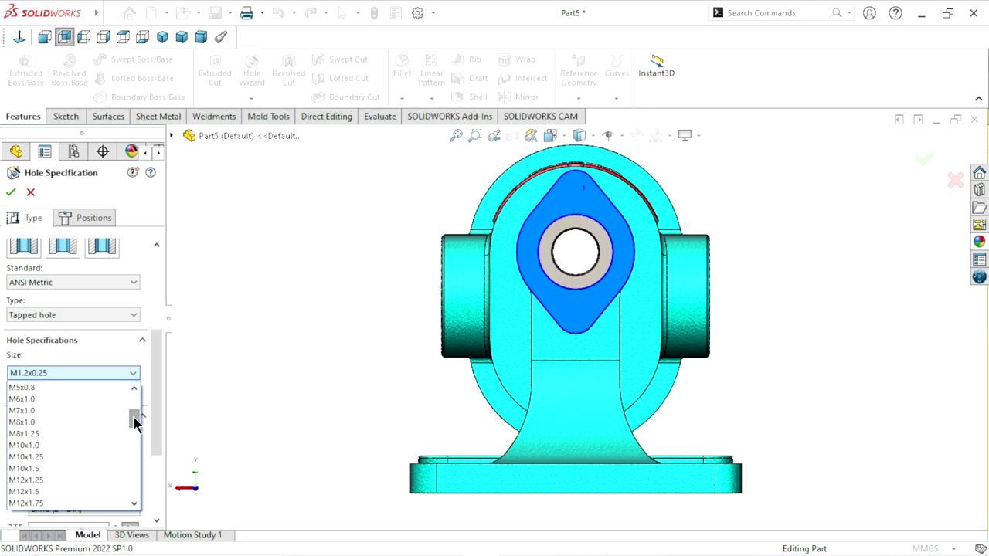
click(48, 400)
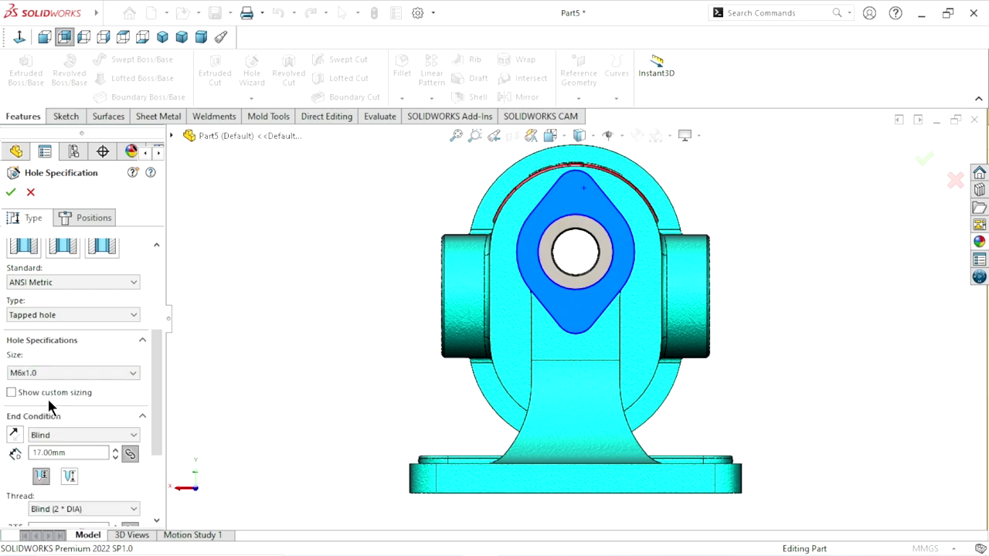
double_click(73, 452)
key(Return)
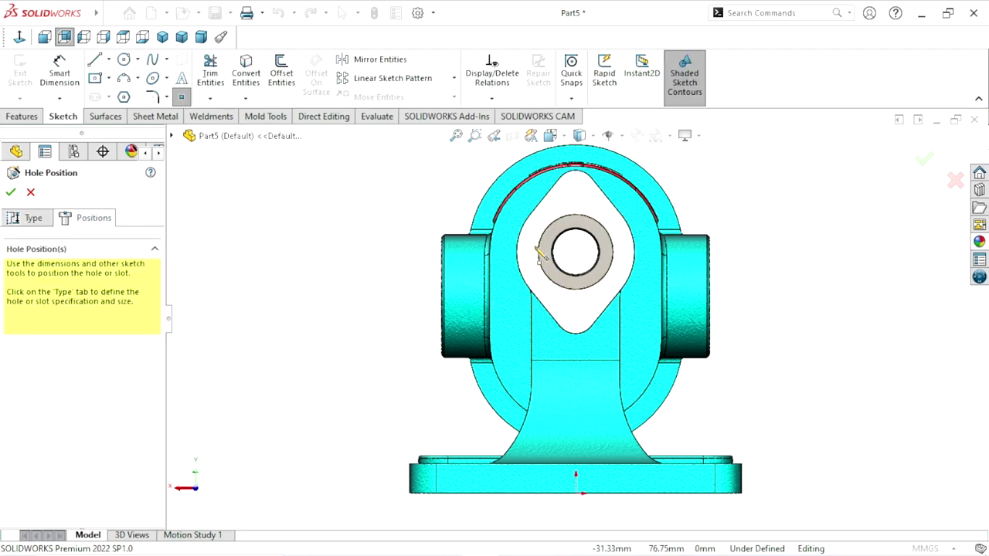
Step: Place M6 tapped holes above and below the diamond flange's central bore and create them
scroll(587, 220, down, 1)
scroll(576, 231, down, 1)
scroll(576, 230, down, 2)
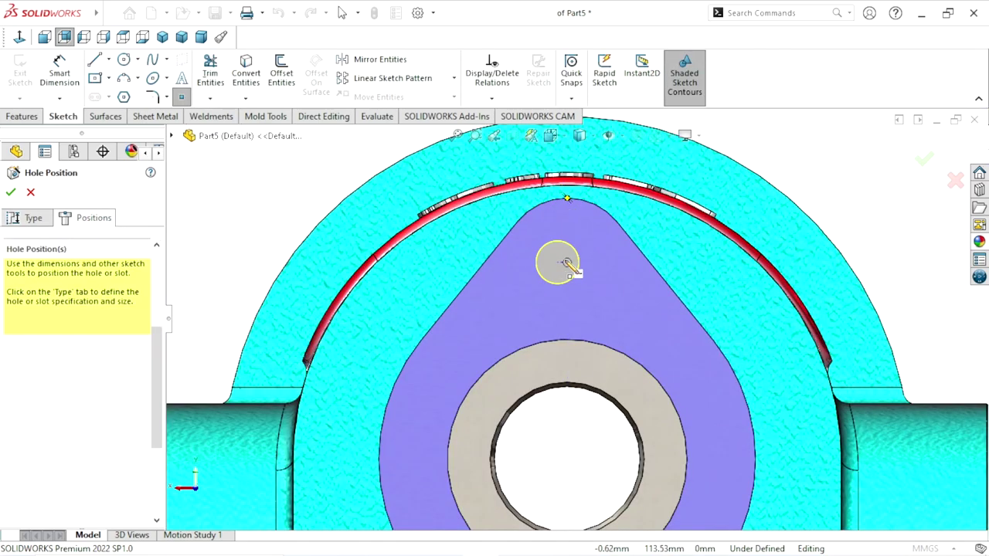
click(569, 267)
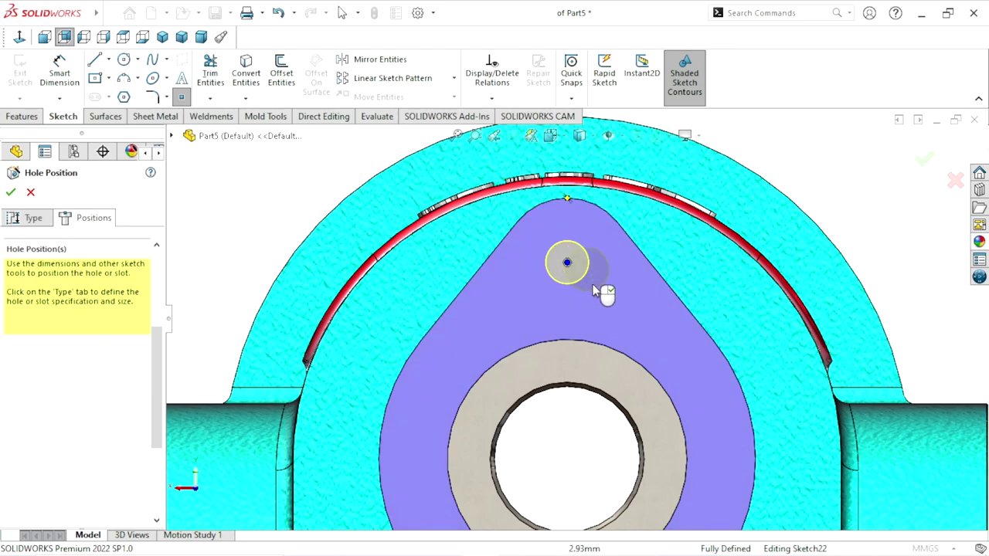
scroll(587, 294, up, 3)
scroll(611, 444, down, 2)
scroll(556, 371, down, 2)
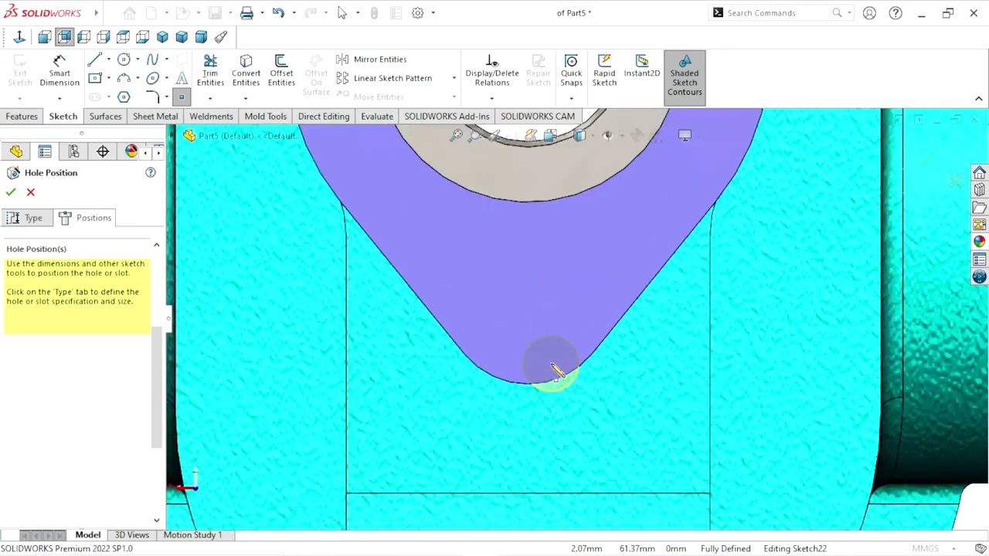
click(527, 384)
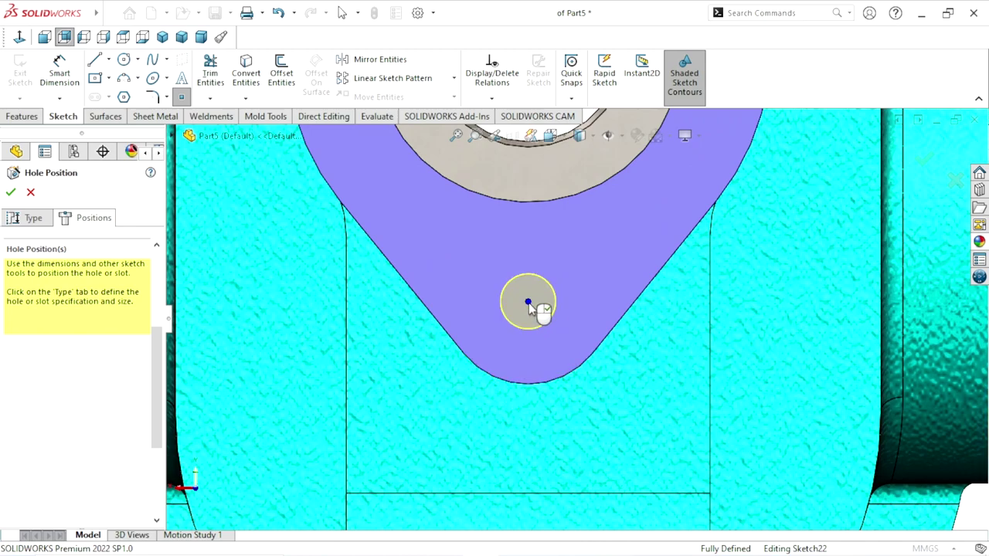
click(528, 302)
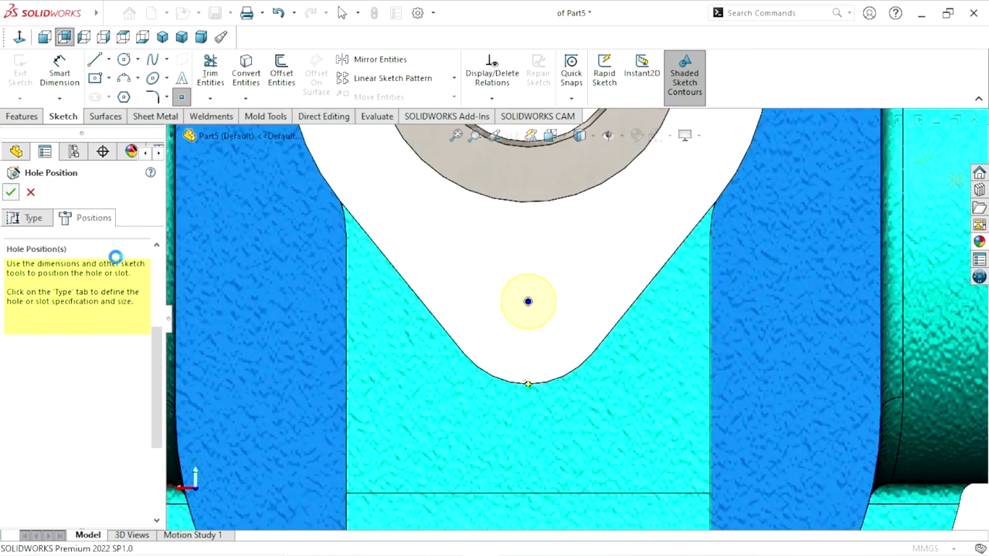
key(Return)
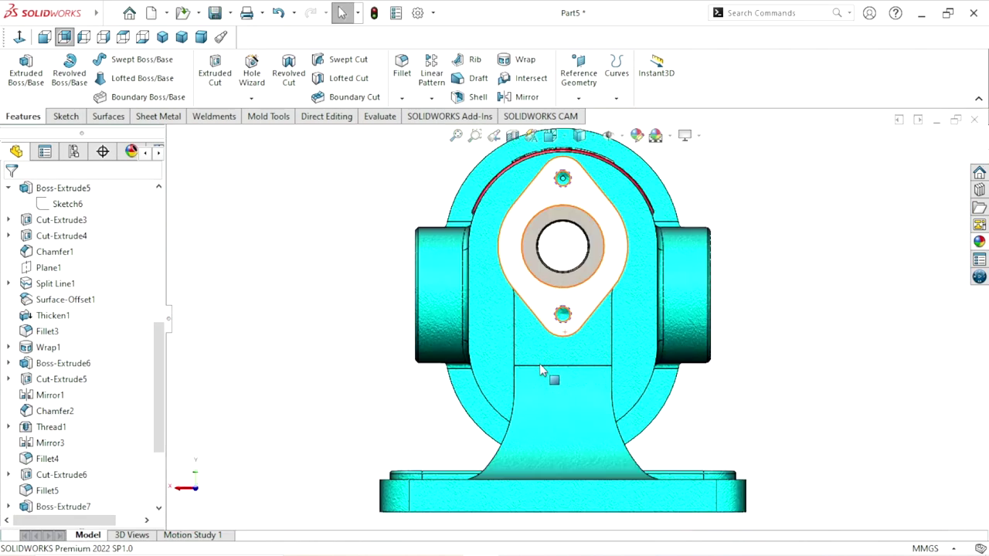
key(ctrl+7)
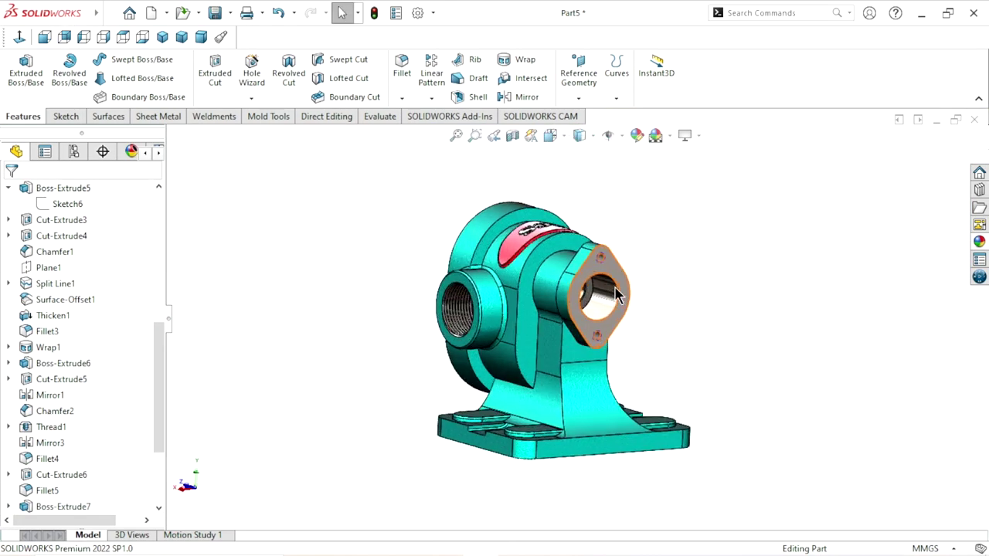
scroll(595, 243, down, 5)
scroll(594, 243, up, 6)
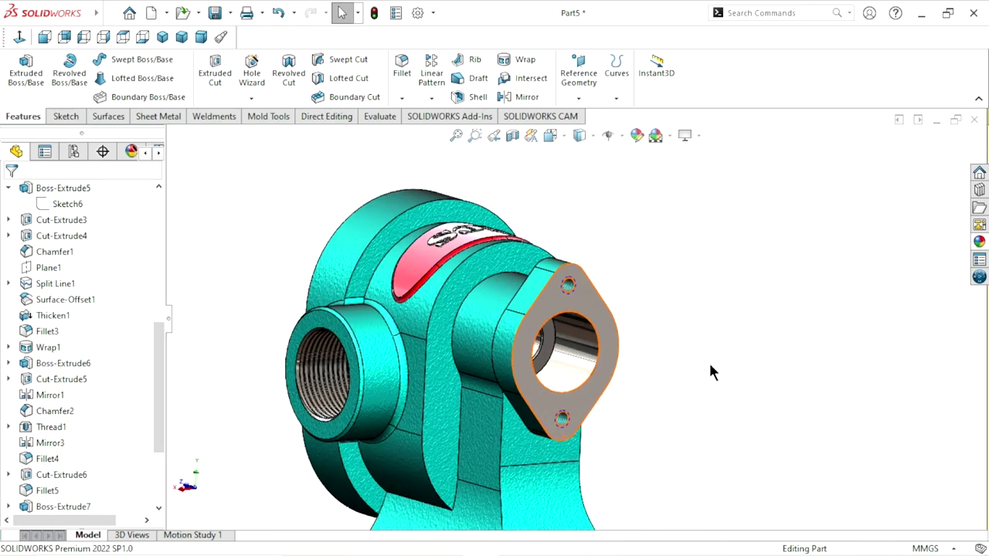
drag(155, 374, 165, 425)
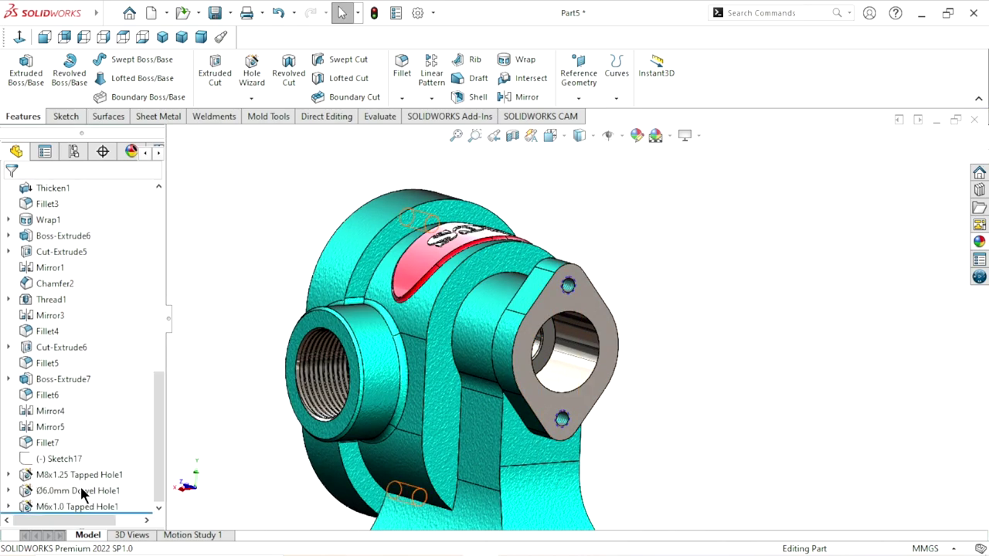
click(72, 506)
click(981, 244)
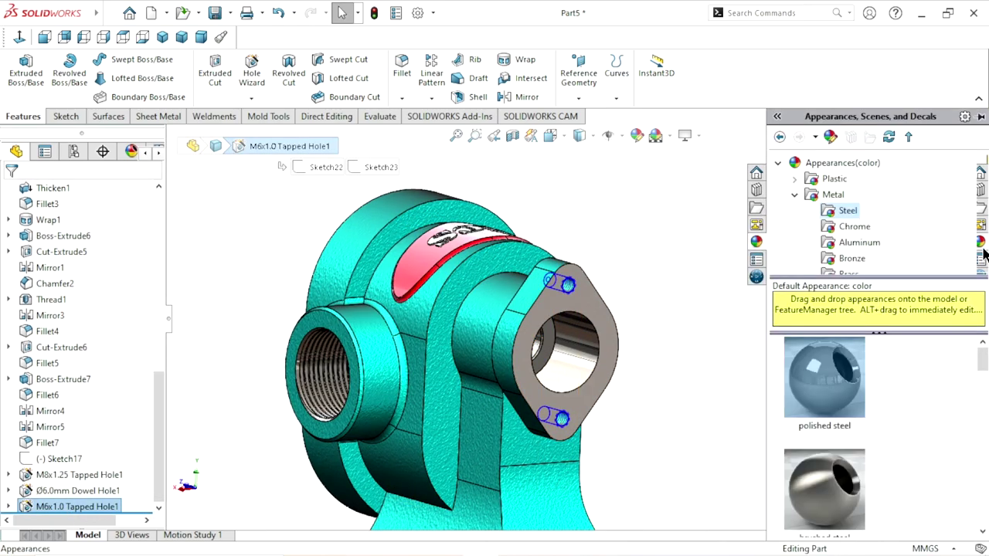
click(691, 387)
scroll(627, 410, up, 2)
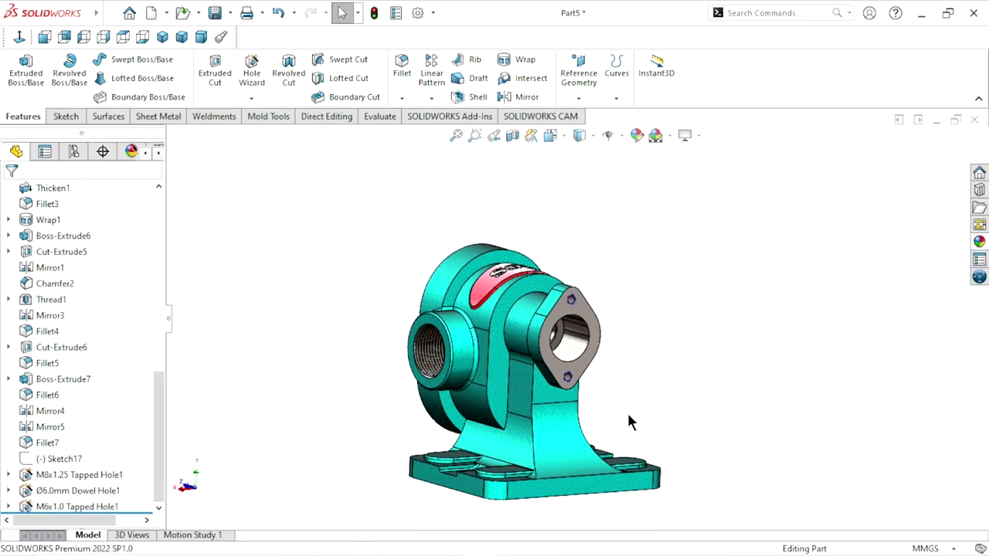
scroll(568, 356, down, 3)
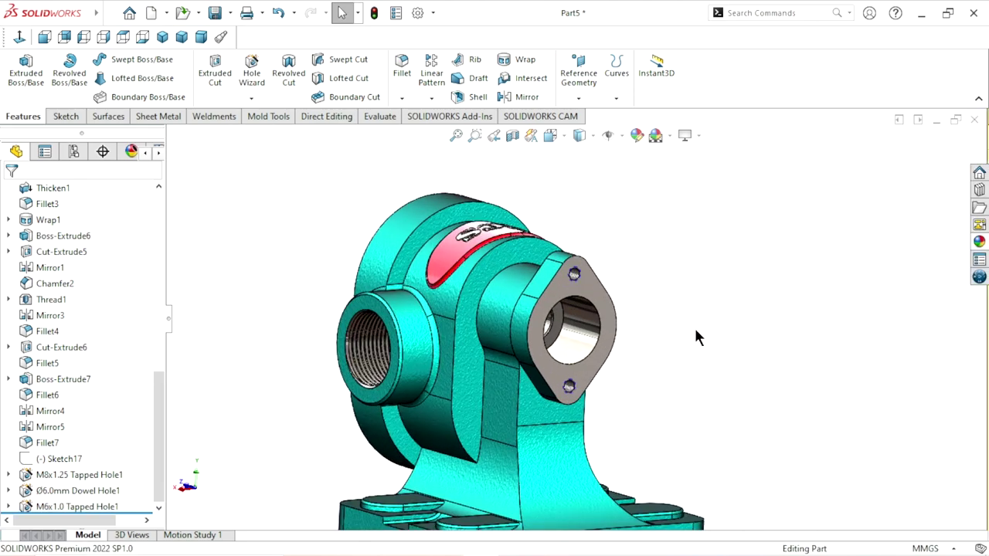
scroll(631, 391, up, 2)
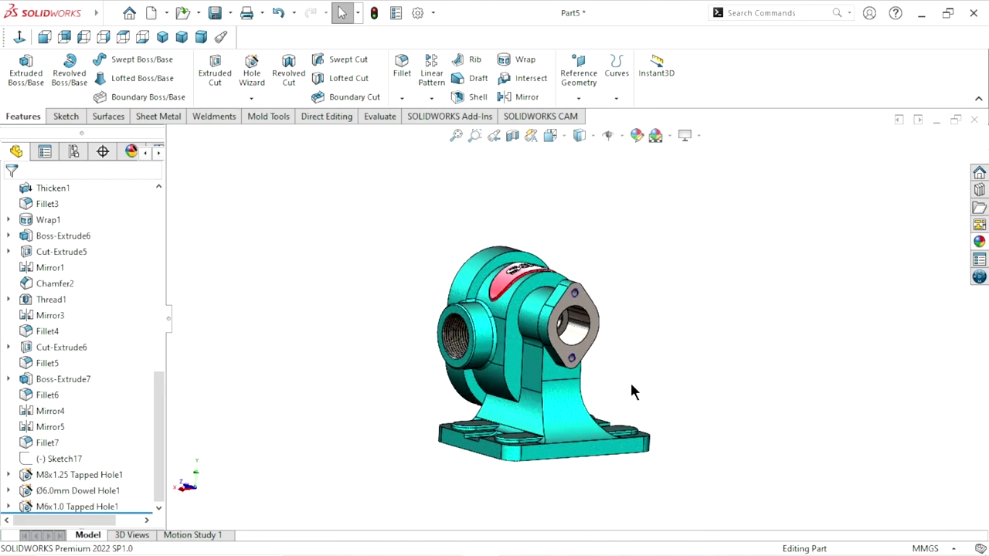
mouse_move(631, 391)
middle_down()
mouse_move(682, 302)
mouse_move(603, 309)
middle_up()
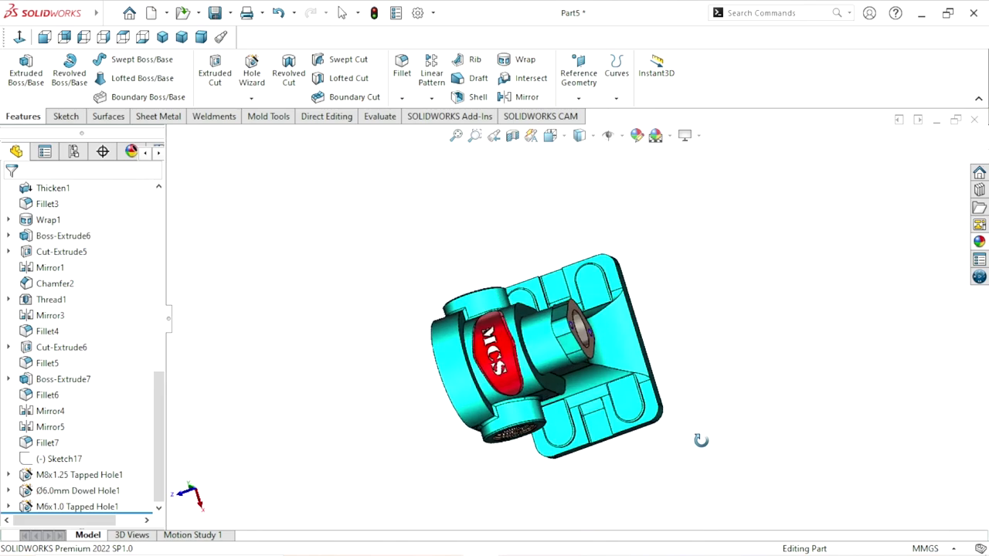
click(596, 301)
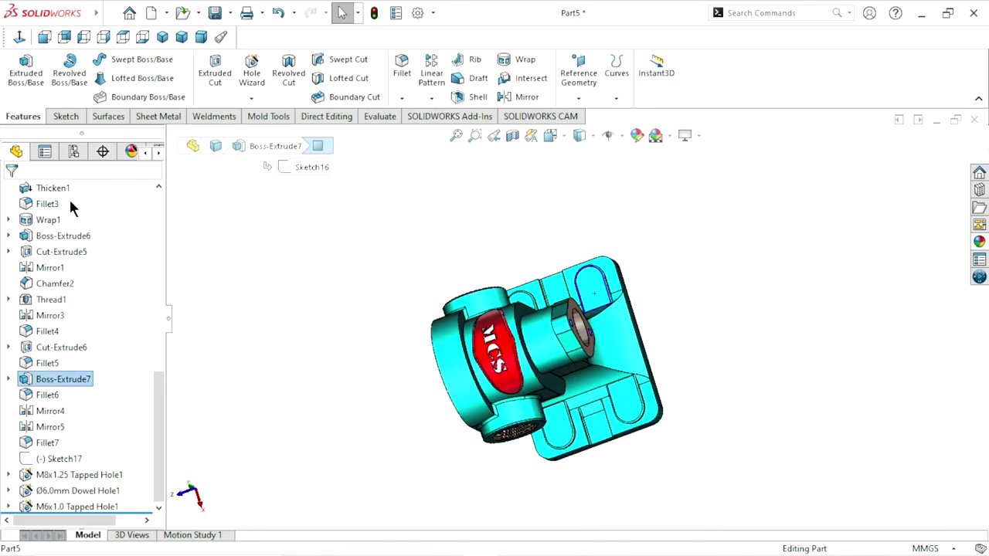
Step: View the slot face head-on and set the hole to ANSI Metric drill sizes
click(21, 43)
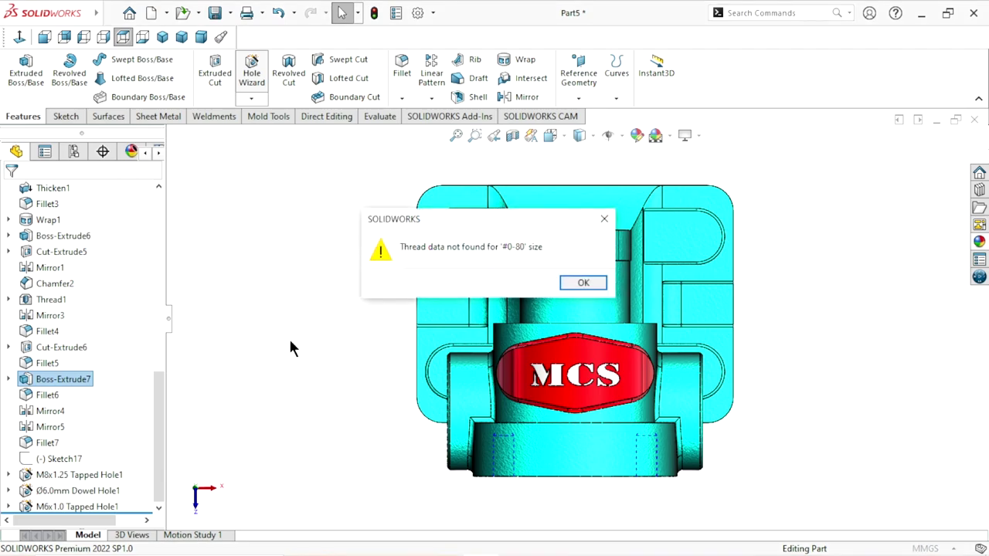
click(604, 219)
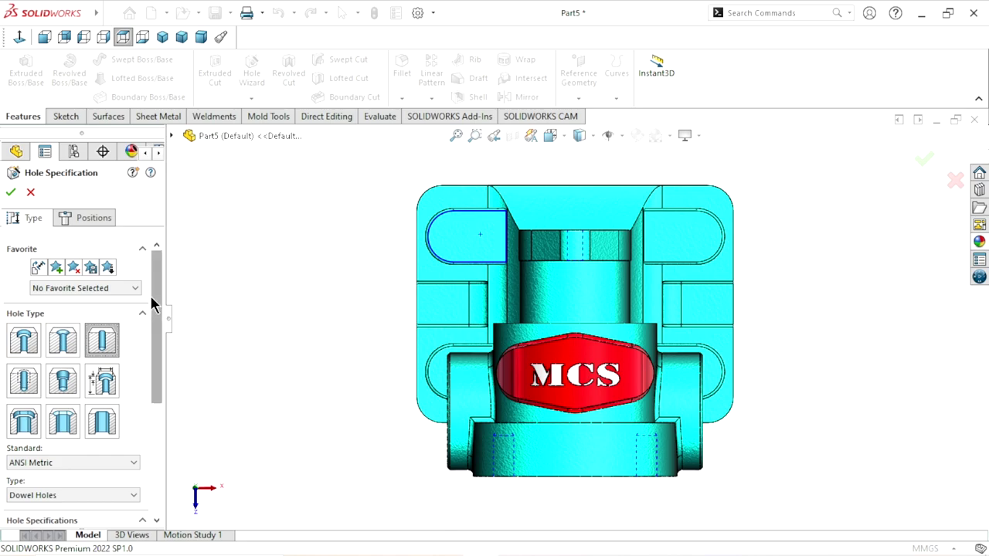
drag(152, 303, 158, 360)
click(132, 352)
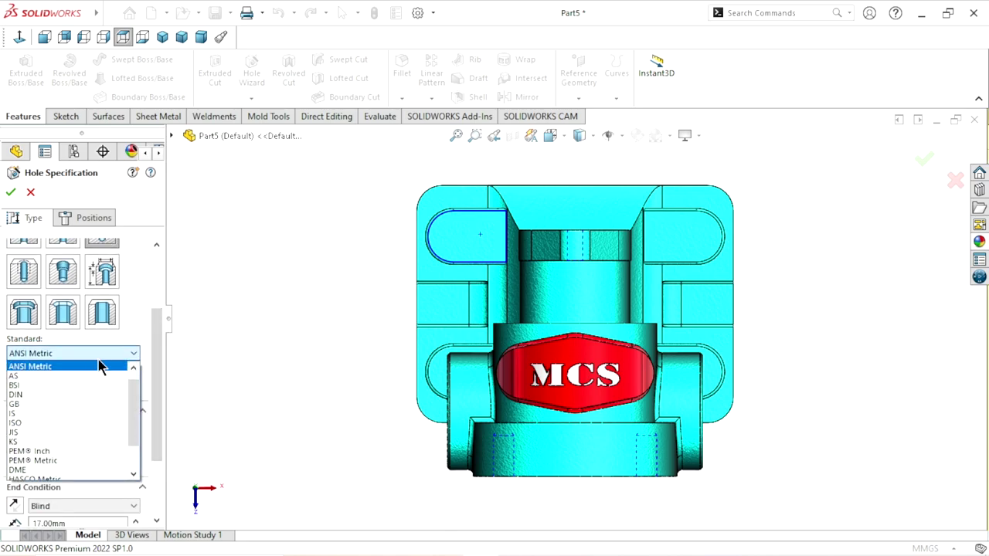
click(93, 365)
click(112, 385)
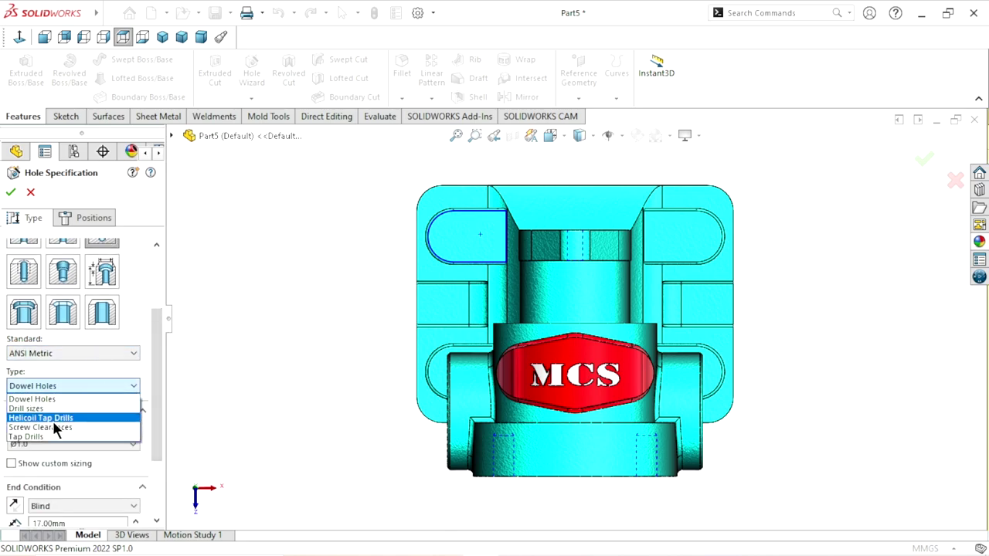
click(31, 408)
Step: Choose the Ø10.0 drill size with a Through All end condition
scroll(146, 357, down, 1)
scroll(120, 381, down, 2)
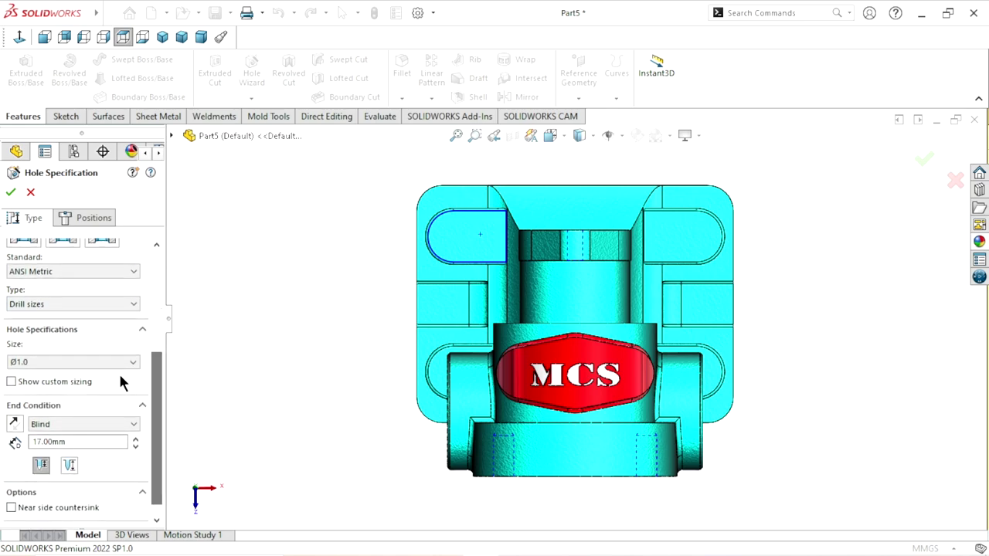
click(114, 363)
scroll(76, 402, down, 5)
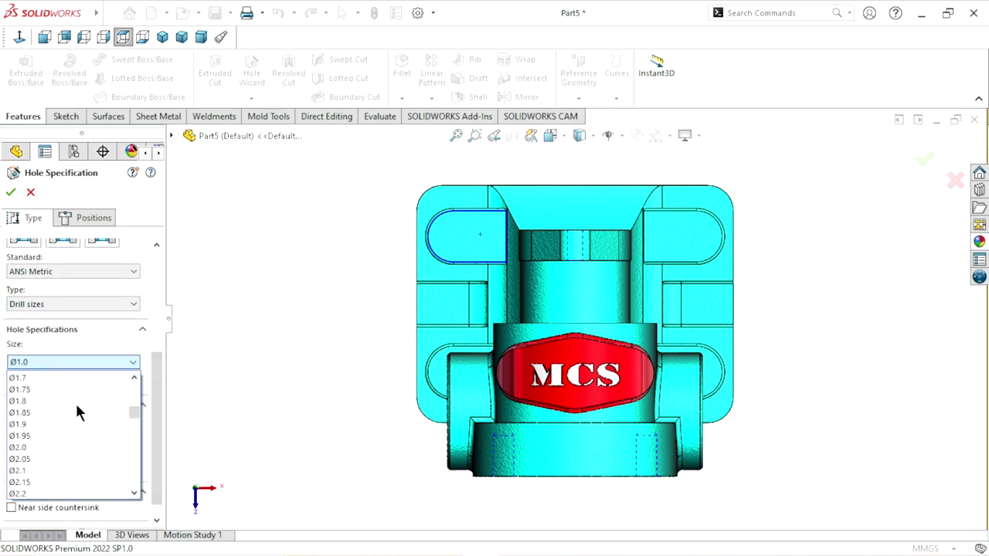
scroll(78, 412, down, 7)
scroll(77, 406, down, 3)
scroll(77, 406, down, 4)
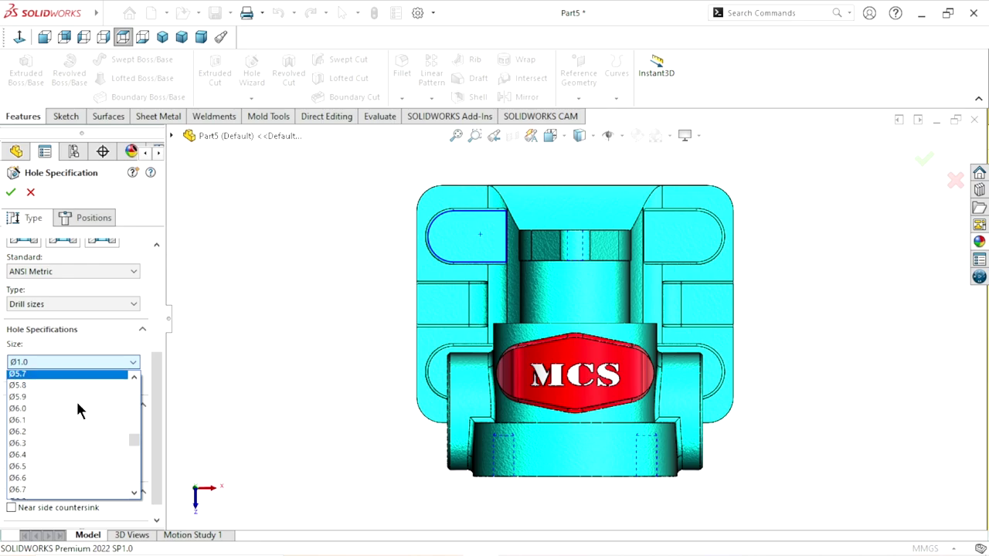
scroll(77, 404, down, 4)
scroll(80, 401, down, 3)
scroll(81, 405, down, 2)
scroll(80, 406, down, 2)
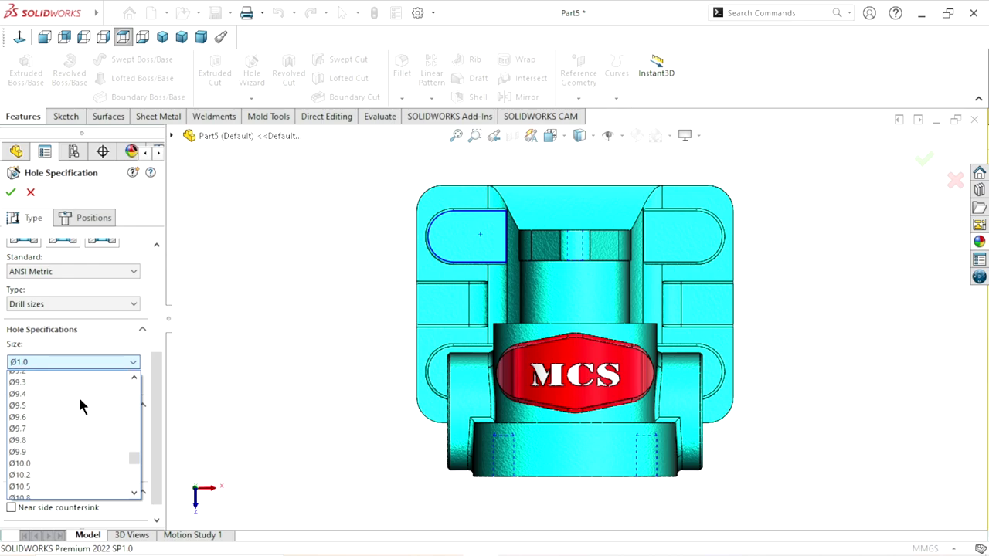
scroll(79, 407, down, 2)
scroll(70, 409, down, 2)
scroll(65, 401, up, 2)
scroll(65, 401, up, 1)
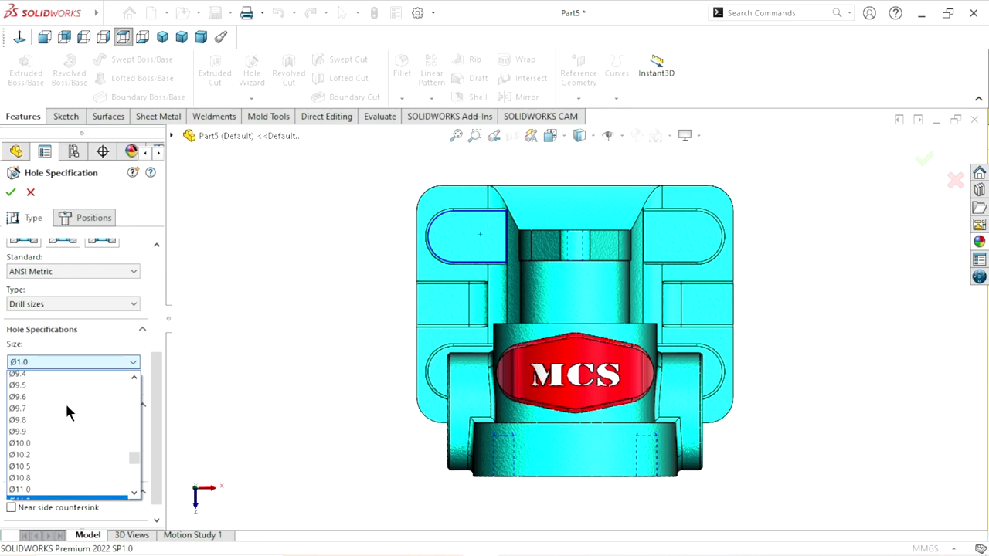
click(30, 446)
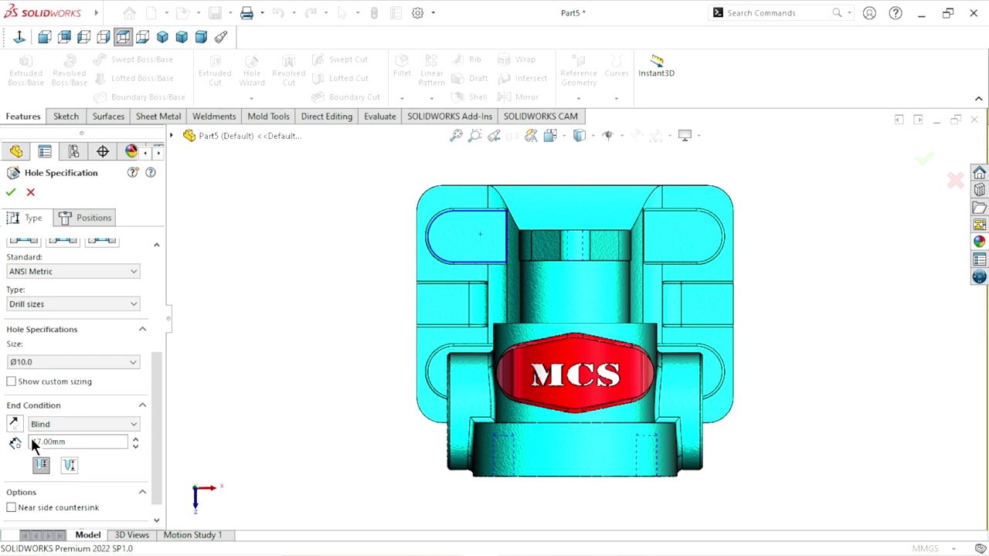
click(92, 425)
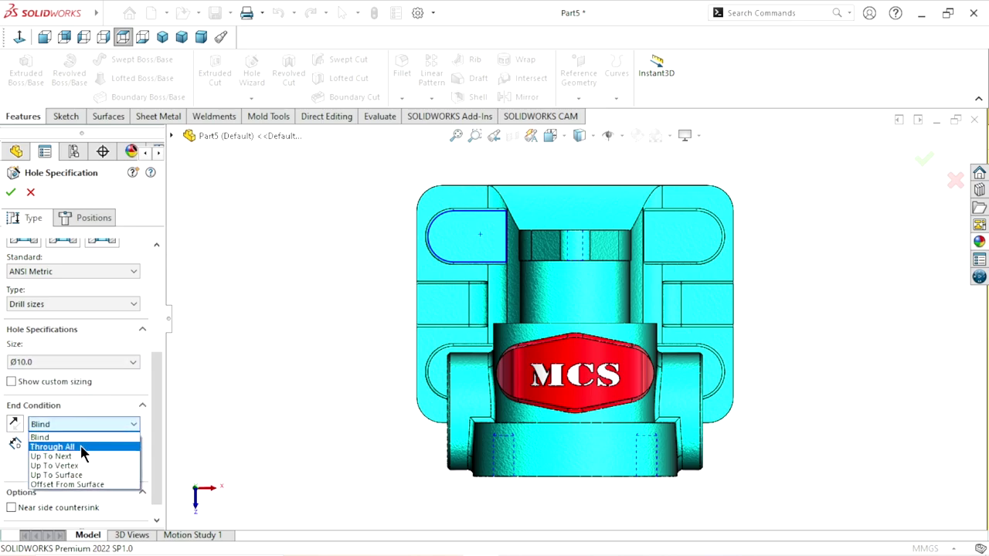
click(81, 449)
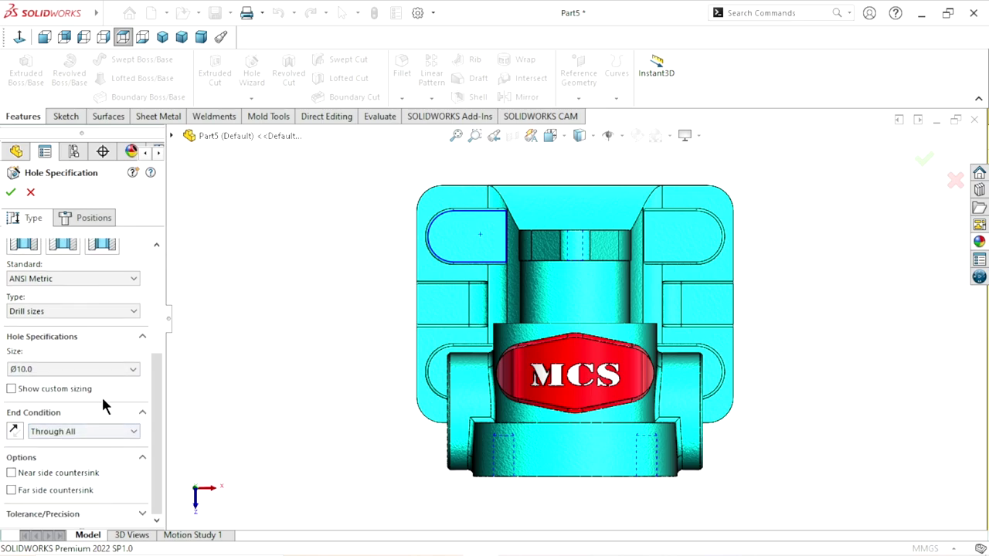
click(88, 221)
Step: Place Ø10 holes at the upper-left and lower-left slot arc centres
click(447, 263)
scroll(468, 243, up, 3)
scroll(475, 236, up, 2)
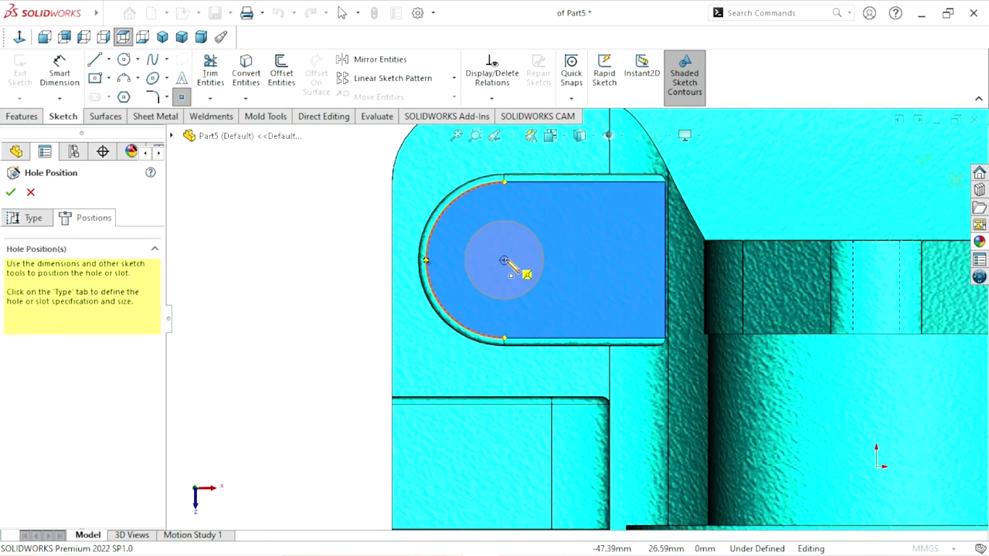
click(504, 261)
scroll(572, 386, down, 5)
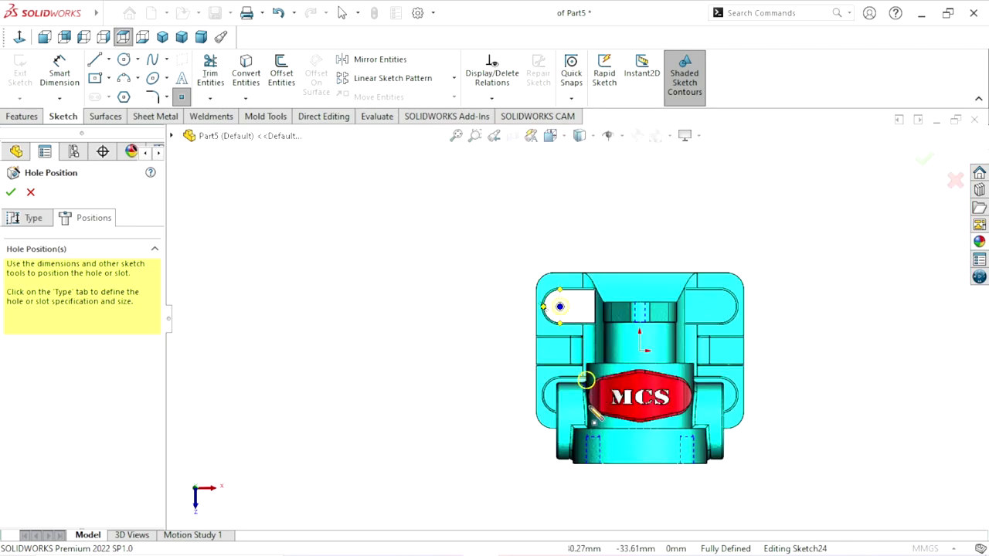
scroll(592, 394, down, 1)
scroll(592, 394, up, 2)
scroll(576, 371, up, 3)
scroll(564, 359, up, 2)
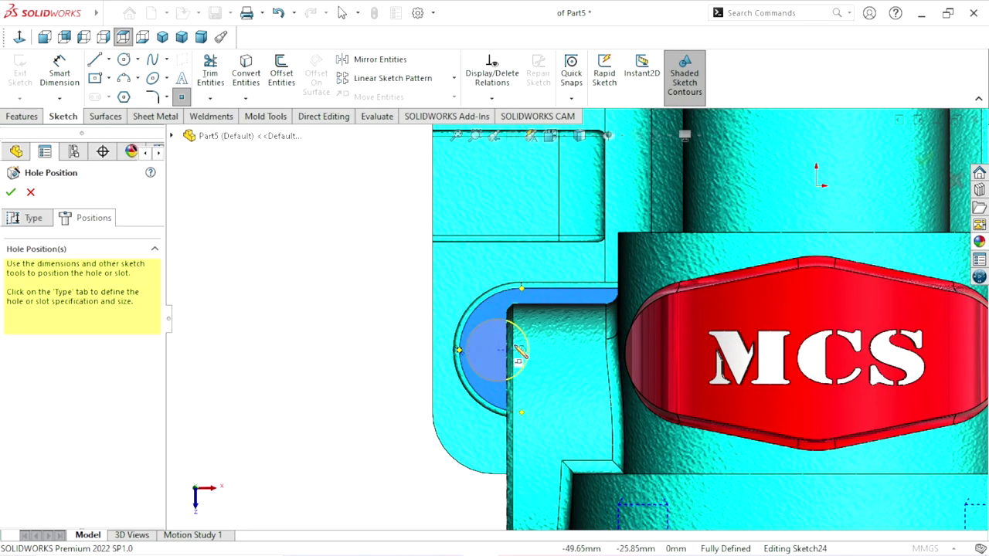
click(522, 350)
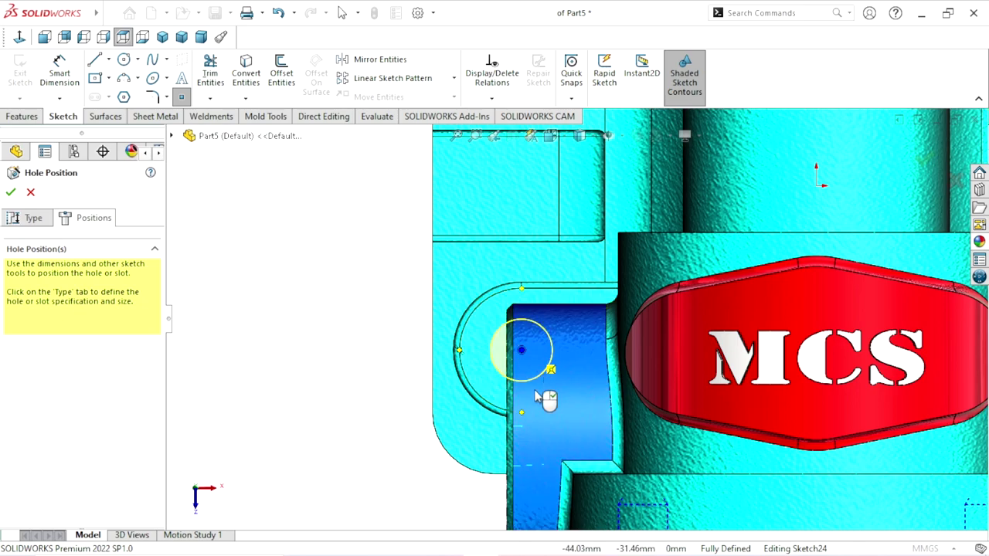
Step: Place Ø10 holes at the upper-right and lower-right slot arc centres and finish
key(f)
scroll(860, 179, down, 2)
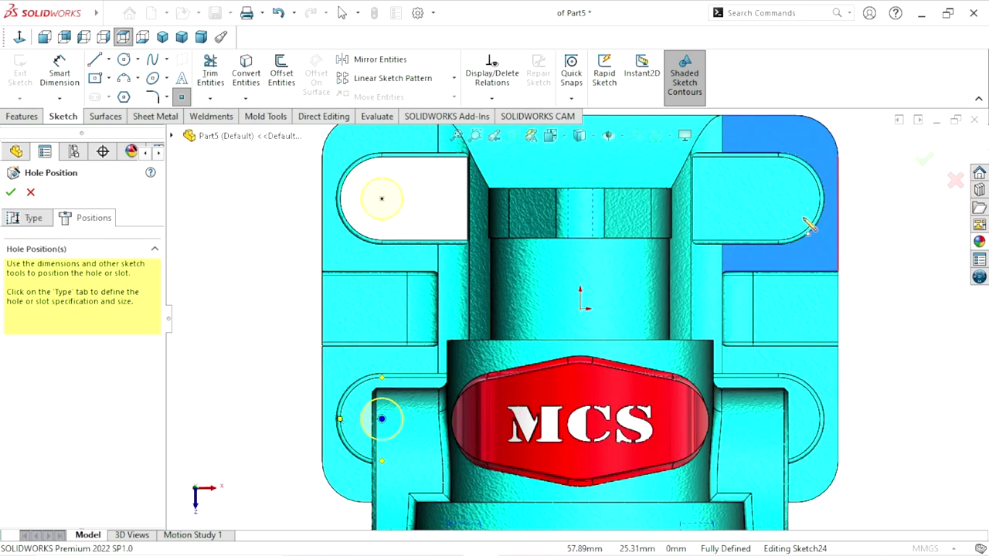
scroll(808, 221, down, 2)
scroll(812, 194, down, 3)
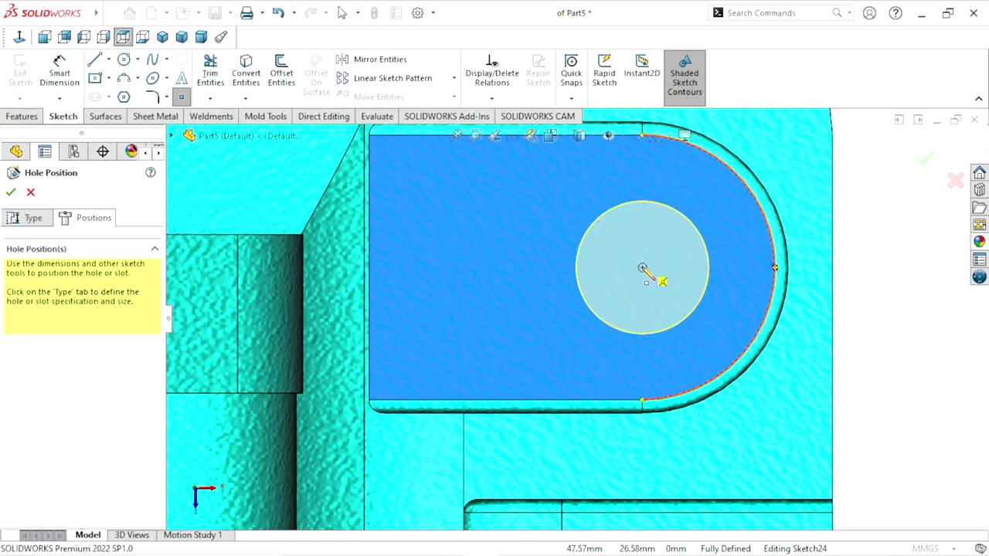
click(642, 268)
scroll(651, 347, up, 3)
scroll(642, 384, up, 2)
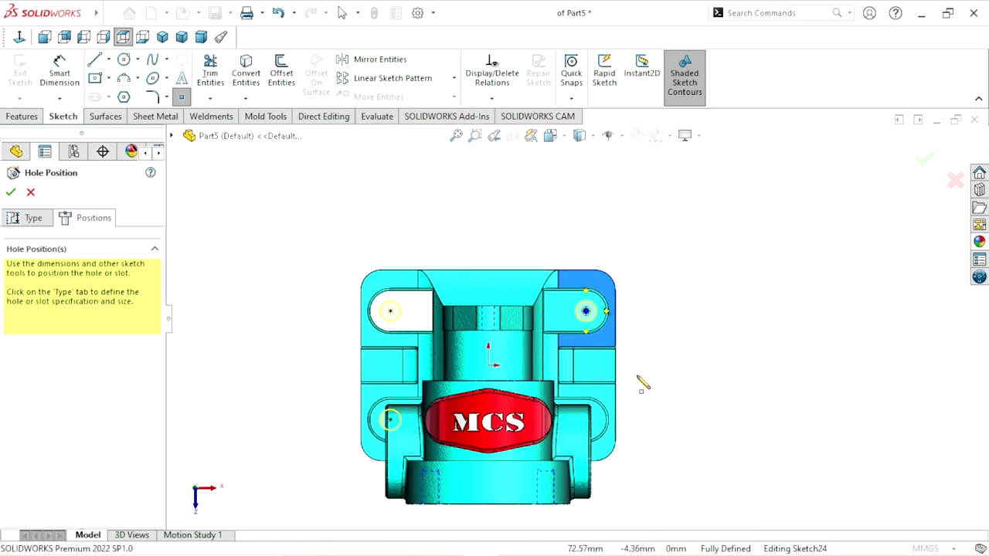
scroll(618, 394, down, 2)
scroll(590, 409, down, 2)
scroll(618, 413, down, 2)
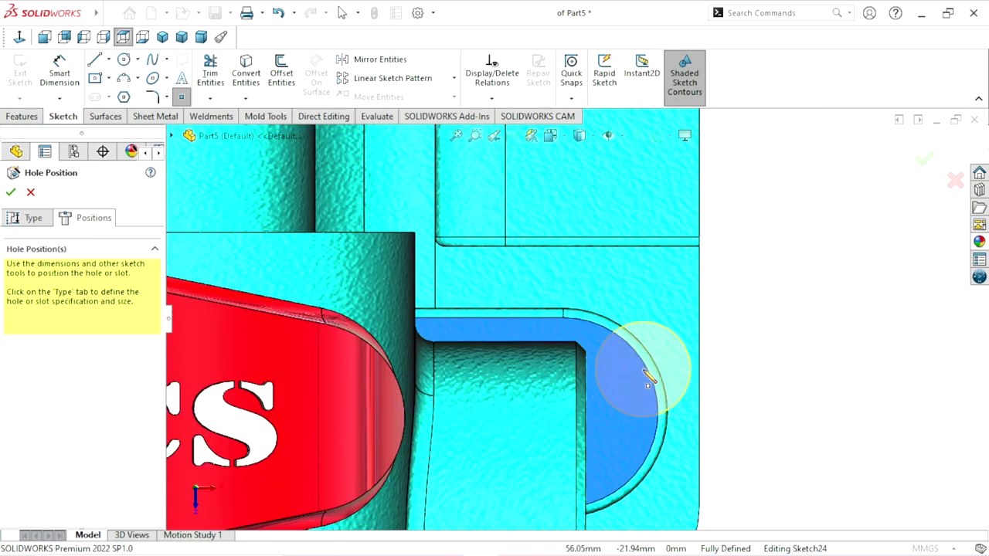
click(563, 413)
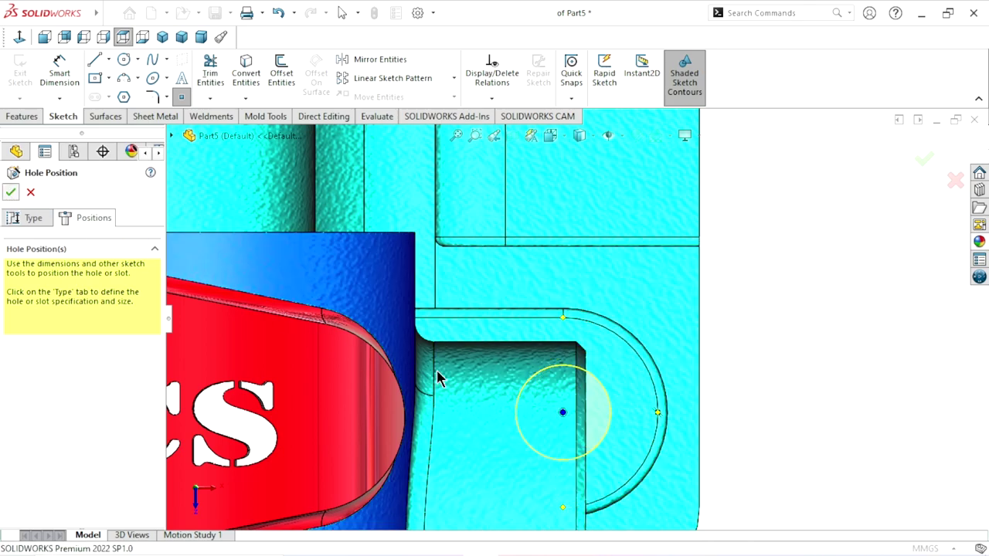
key(Return)
scroll(556, 380, up, 5)
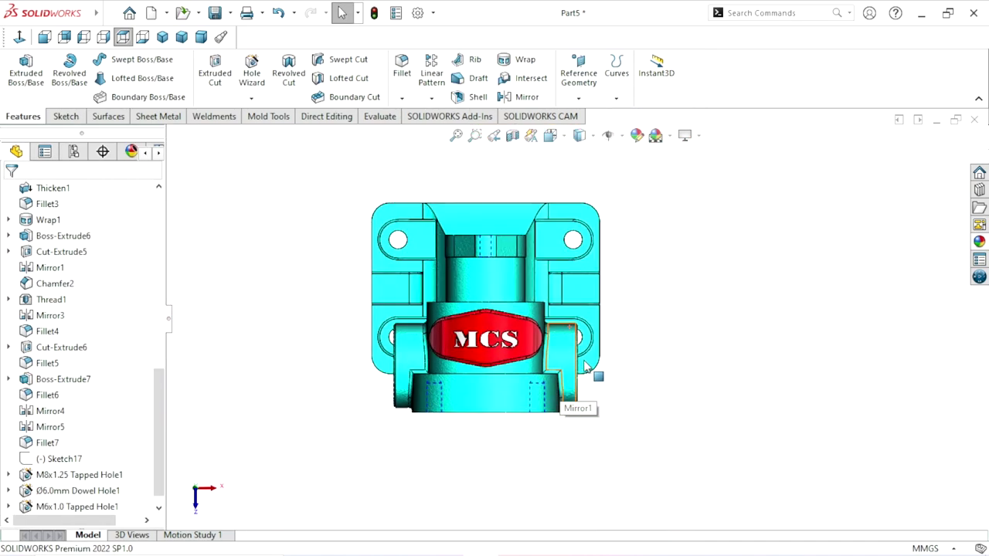
mouse_move(585, 368)
middle_down()
mouse_move(516, 524)
mouse_move(523, 444)
mouse_move(522, 474)
middle_up()
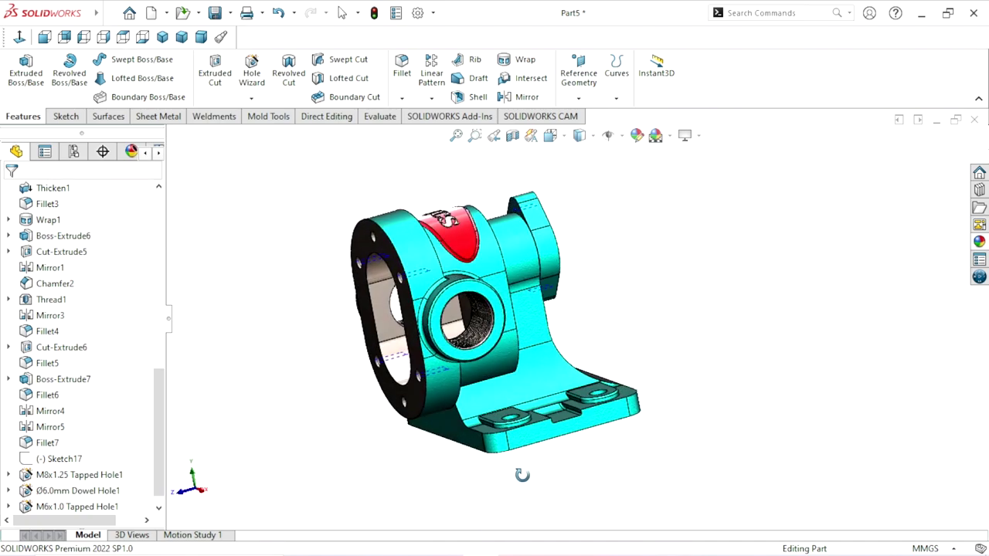
scroll(641, 439, down, 2)
mouse_move(559, 435)
middle_down()
mouse_move(508, 376)
mouse_move(498, 420)
mouse_move(518, 405)
mouse_move(610, 387)
middle_up()
scroll(608, 376, down, 2)
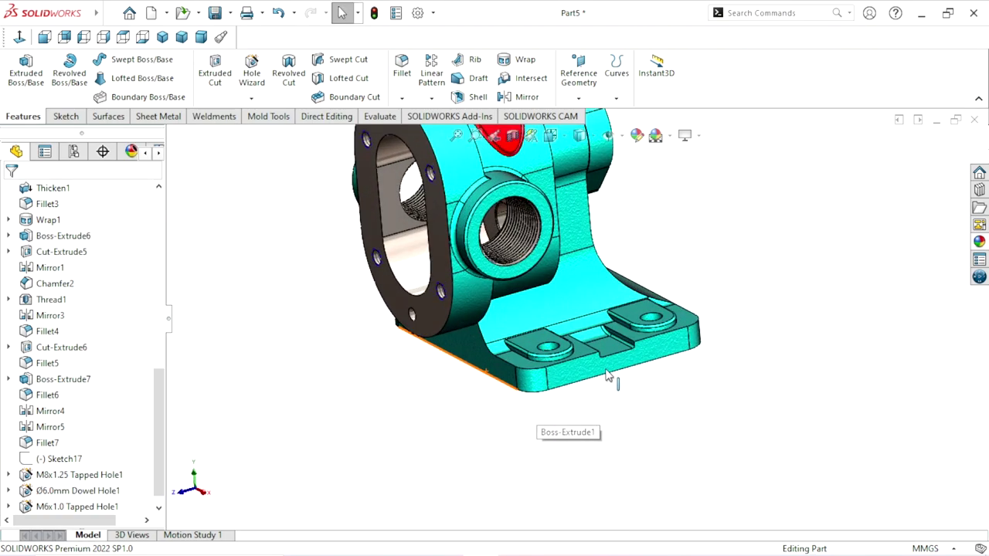
scroll(665, 392, up, 2)
scroll(595, 301, down, 4)
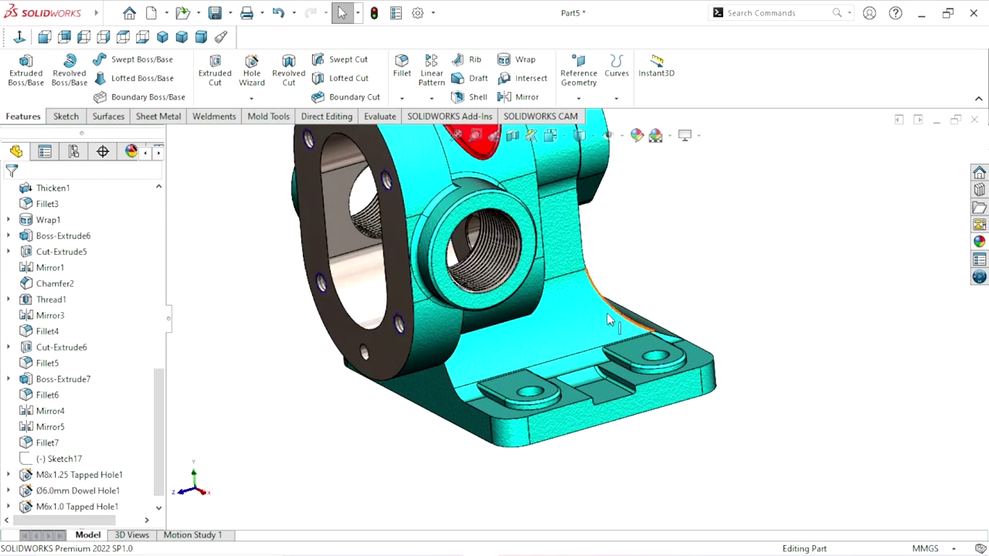
scroll(608, 320, up, 2)
scroll(569, 328, up, 2)
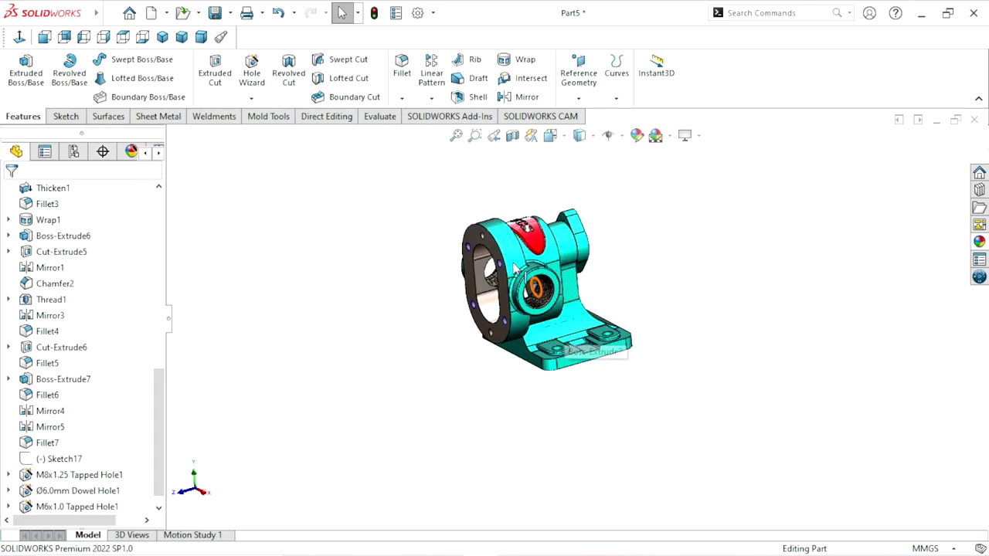
scroll(567, 277, down, 4)
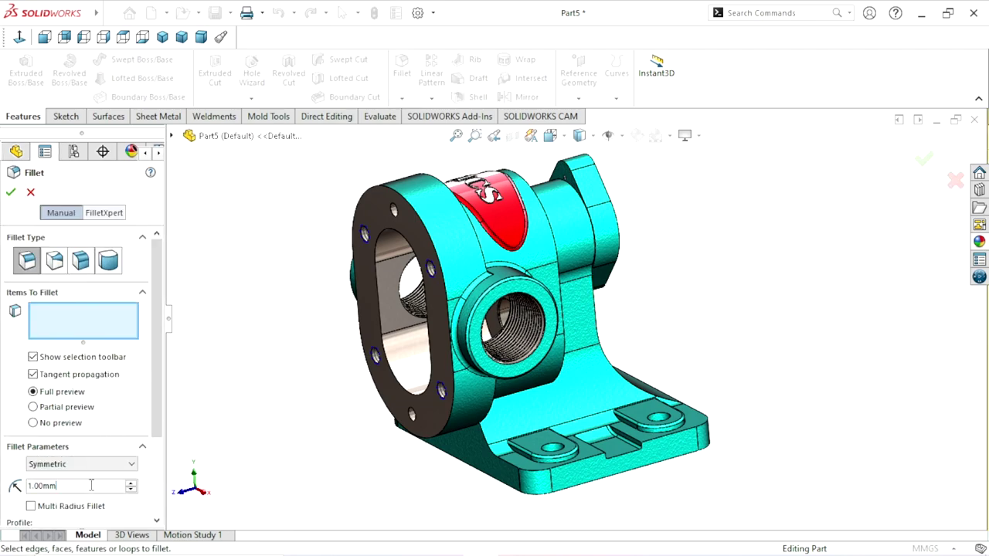
Step: Set the fillet radius to 3 mm and select the top two arc edges
text(3)
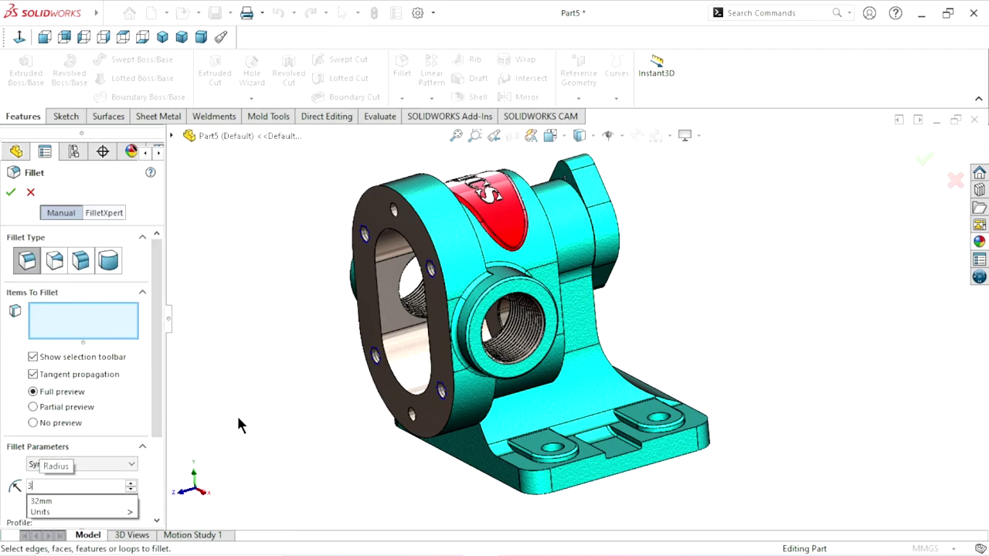
key(Return)
mouse_move(355, 395)
middle_down()
mouse_move(263, 383)
mouse_move(258, 463)
middle_up()
scroll(516, 243, down, 5)
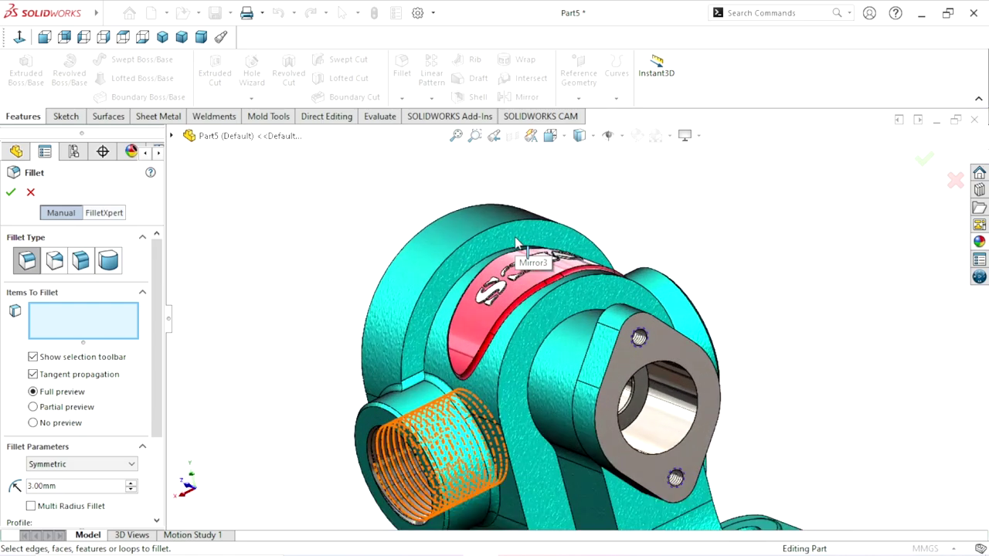
click(476, 232)
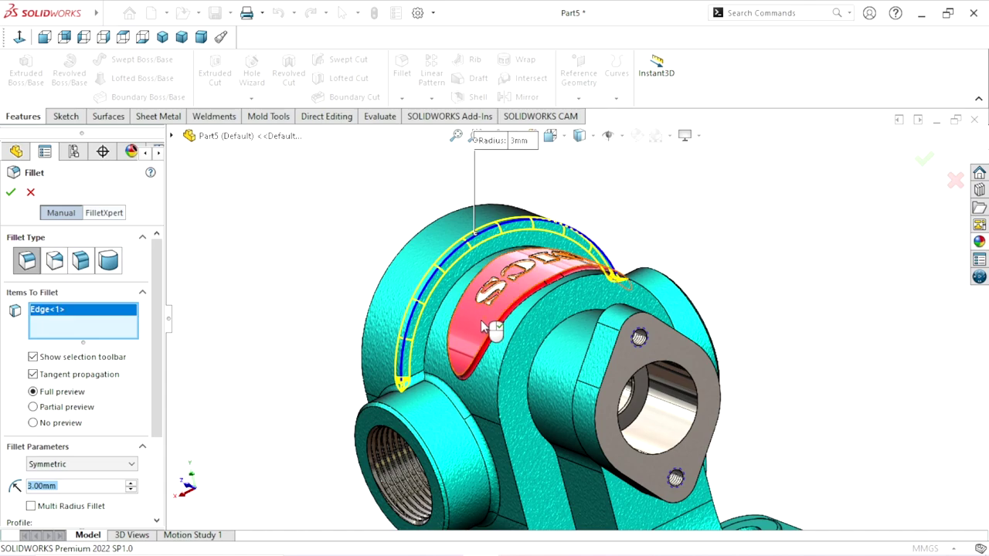
scroll(489, 321, down, 2)
scroll(475, 278, down, 2)
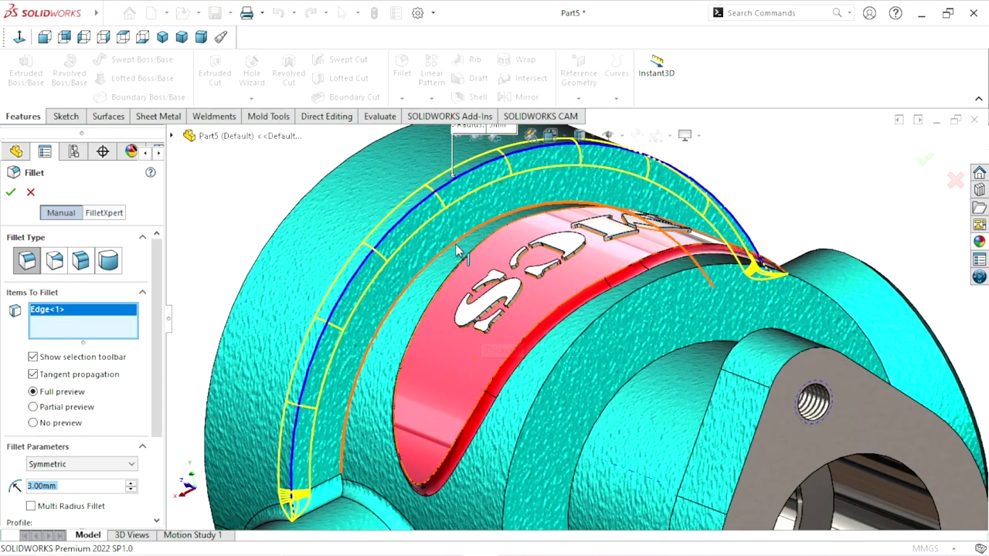
click(442, 314)
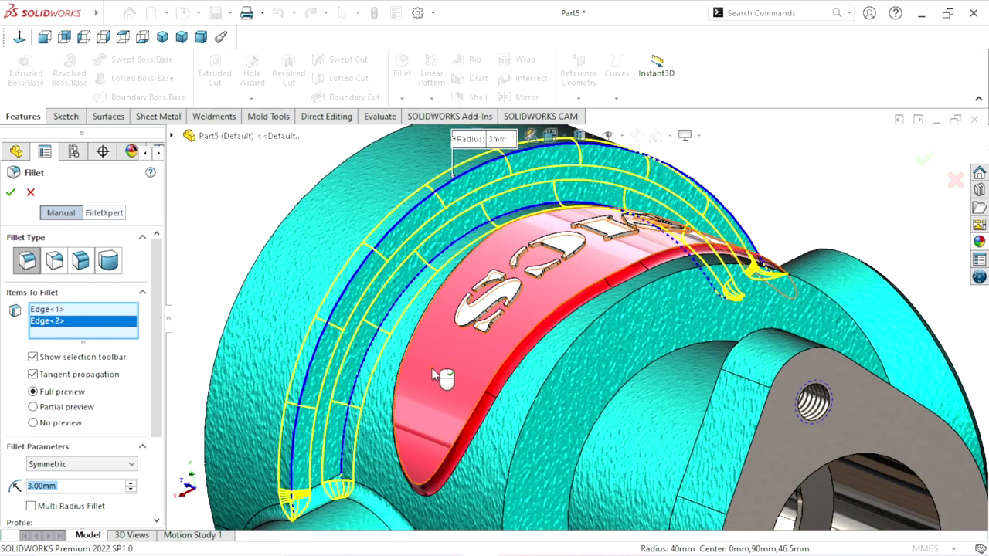
Step: Add the large outer arc, circular boss and right-boss edges to the fillet
scroll(441, 315, up, 3)
click(603, 389)
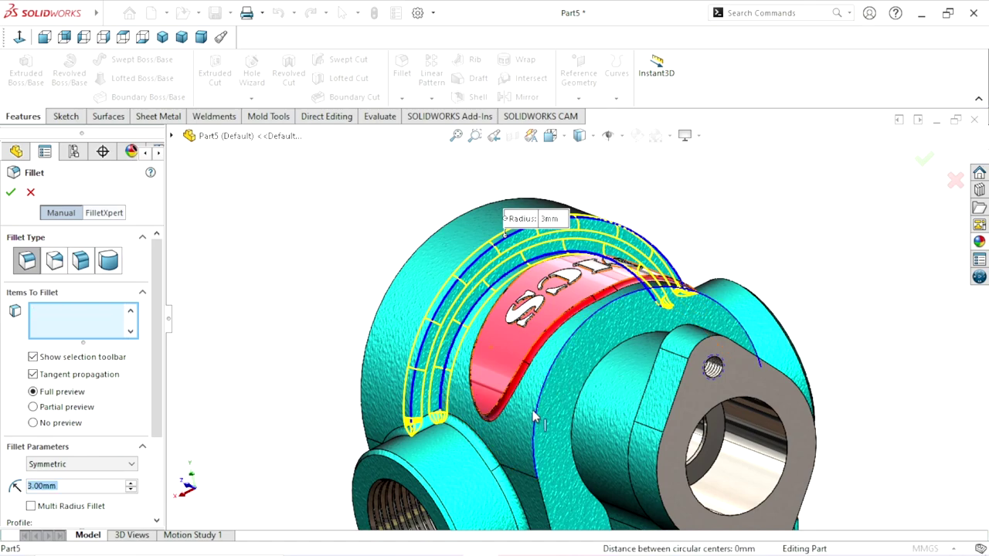
click(590, 373)
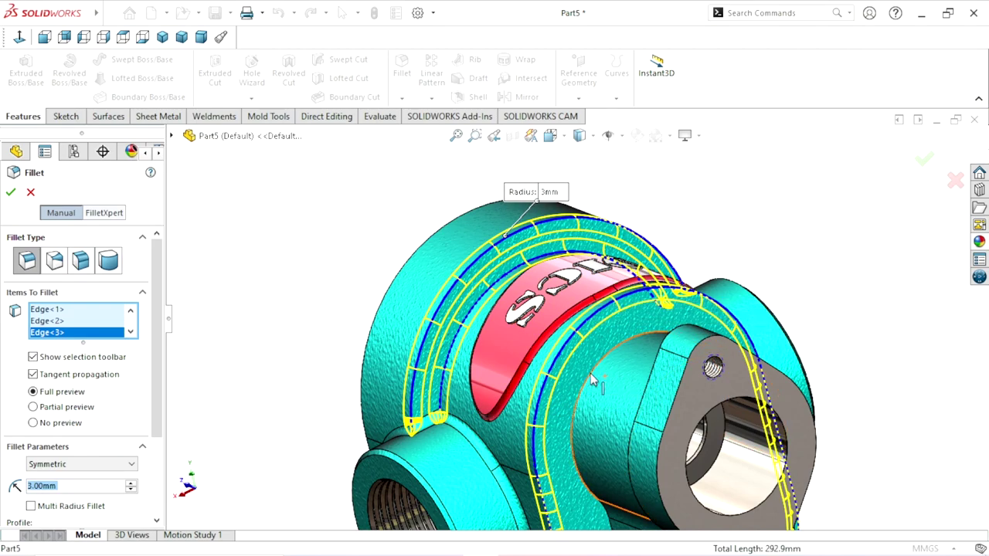
mouse_move(569, 441)
middle_down()
mouse_move(697, 390)
mouse_move(640, 419)
middle_up()
scroll(603, 377, down, 5)
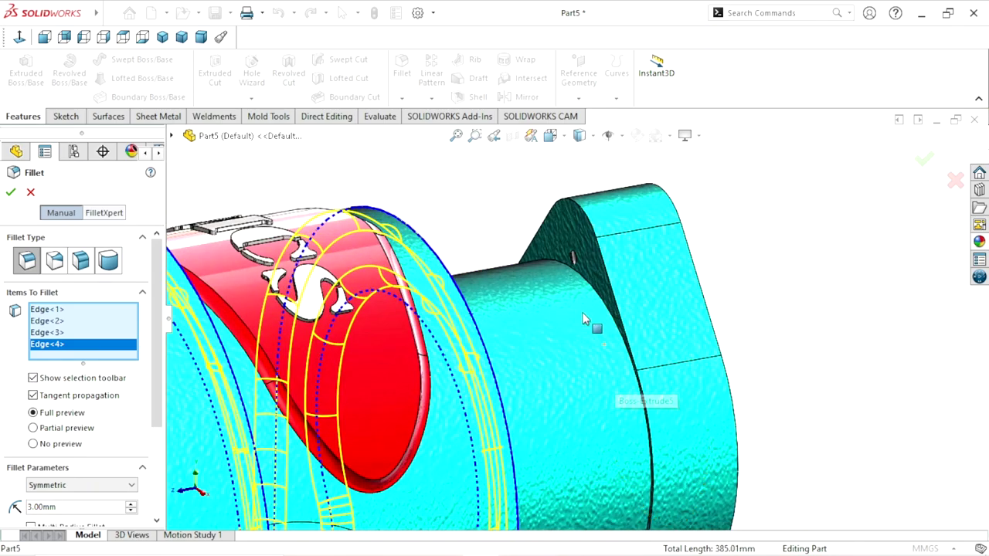
middle_drag(599, 304, 599, 306)
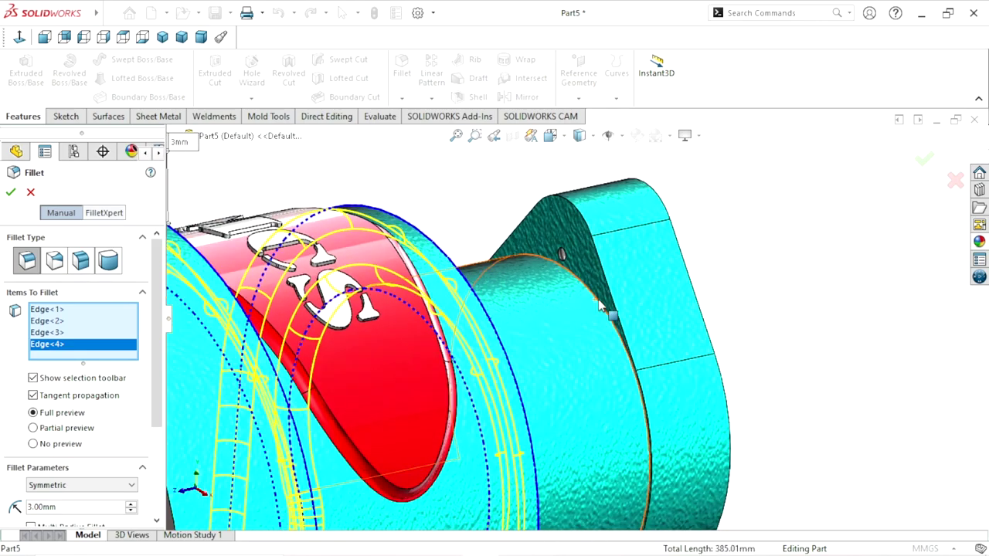
click(601, 305)
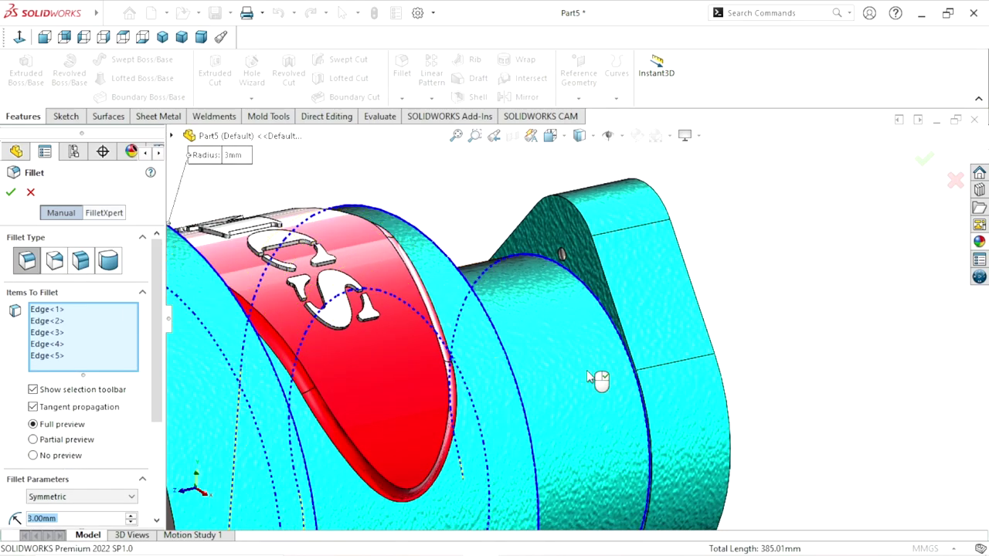
scroll(586, 370, up, 5)
scroll(596, 379, up, 3)
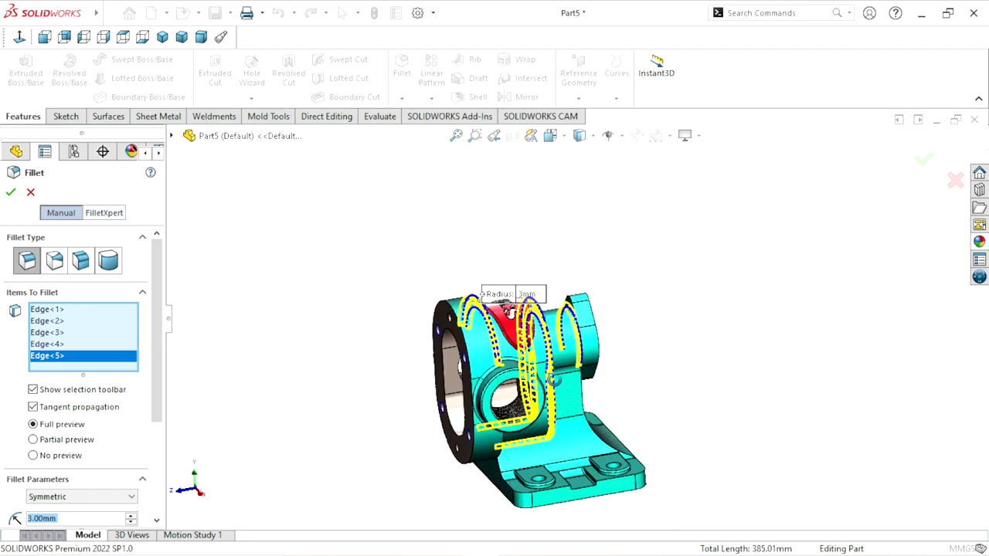
Step: Add the two vertical rib edges to the 3 mm fillet, dropping a wrongly picked base edge
mouse_move(591, 389)
middle_down()
mouse_move(611, 394)
mouse_move(540, 382)
middle_up()
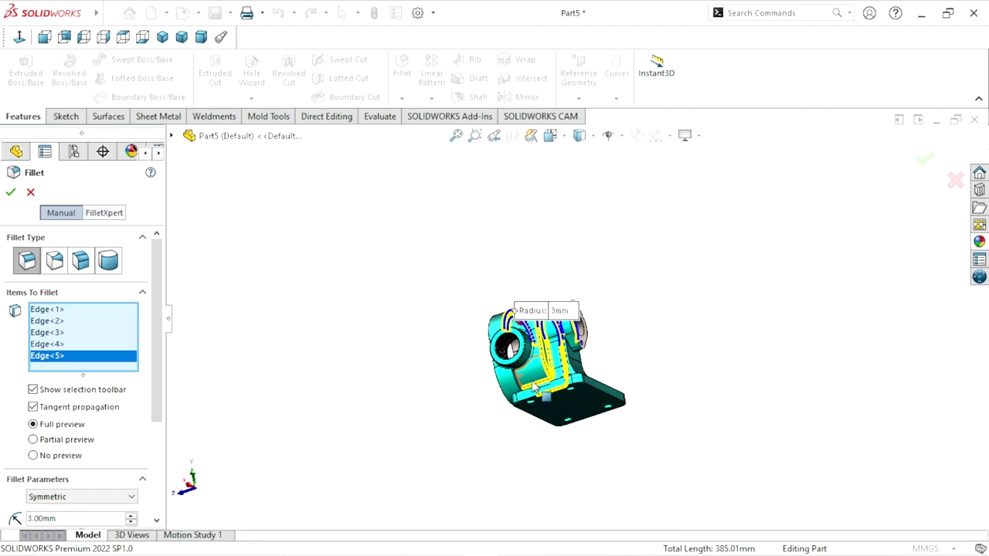
scroll(530, 382, down, 3)
scroll(530, 381, down, 3)
scroll(506, 340, down, 2)
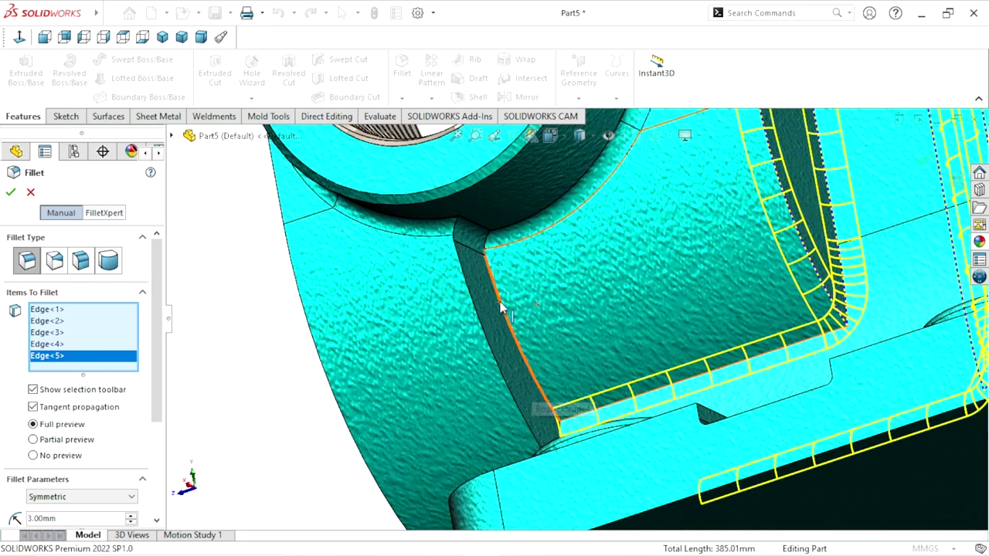
click(501, 308)
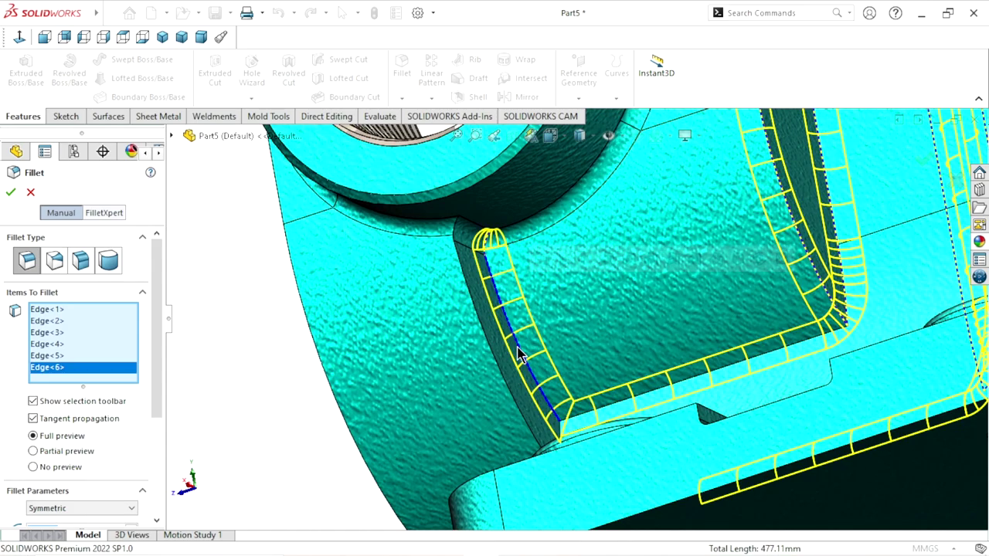
click(490, 343)
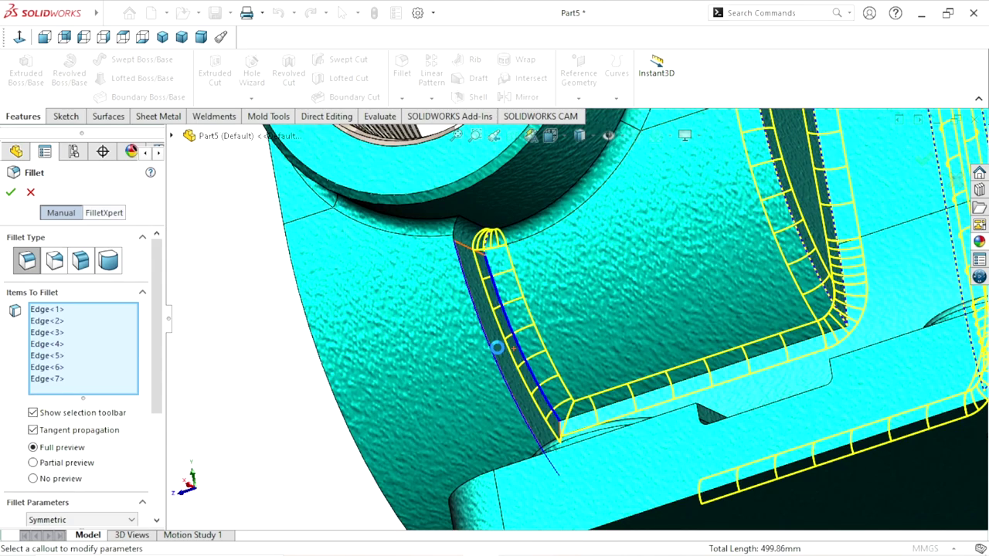
scroll(506, 359, up, 5)
middle_drag(506, 359, 569, 394)
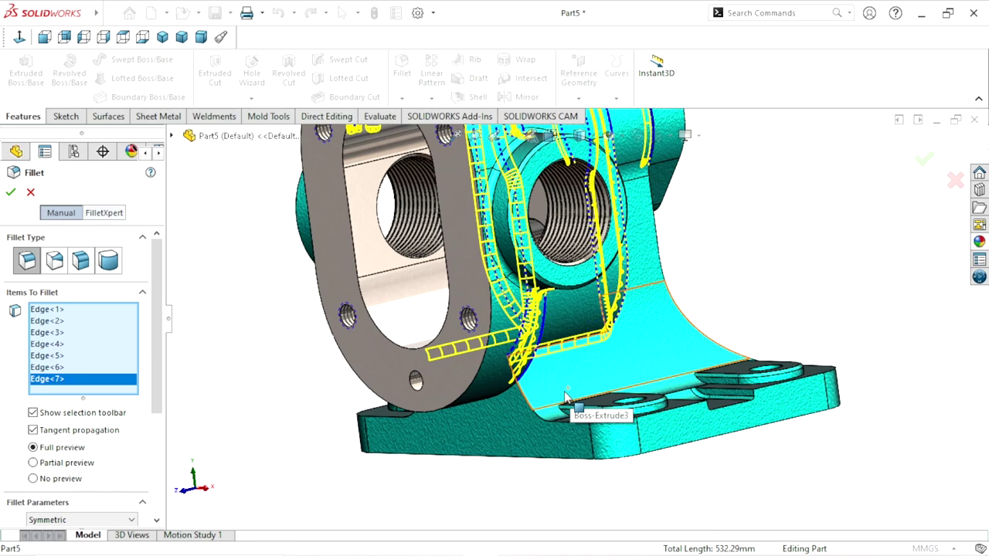
click(525, 401)
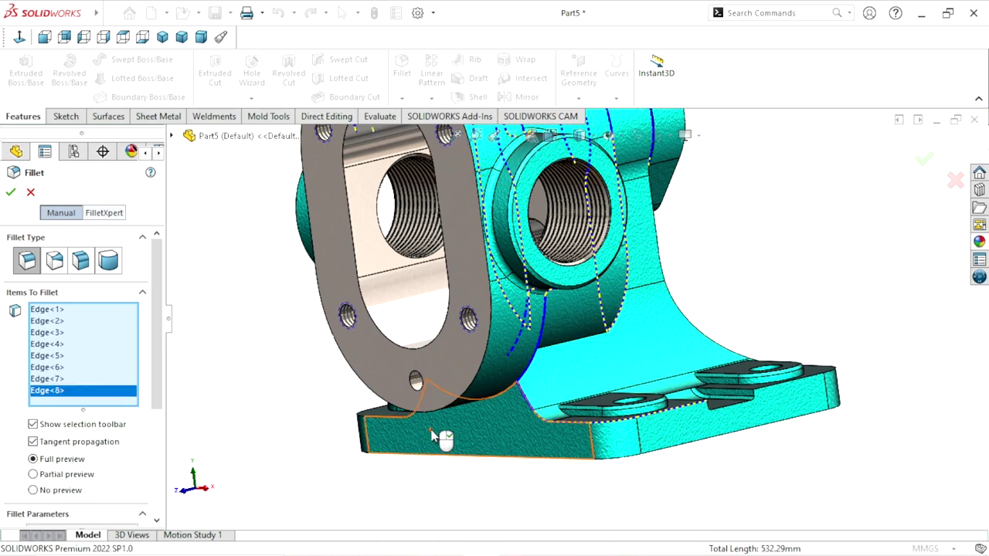
click(522, 399)
Step: Add the curved rib edges on the right side, leaving nine edges after removing a stray base edge
middle_drag(428, 431, 600, 397)
scroll(644, 323, down, 3)
scroll(631, 319, down, 3)
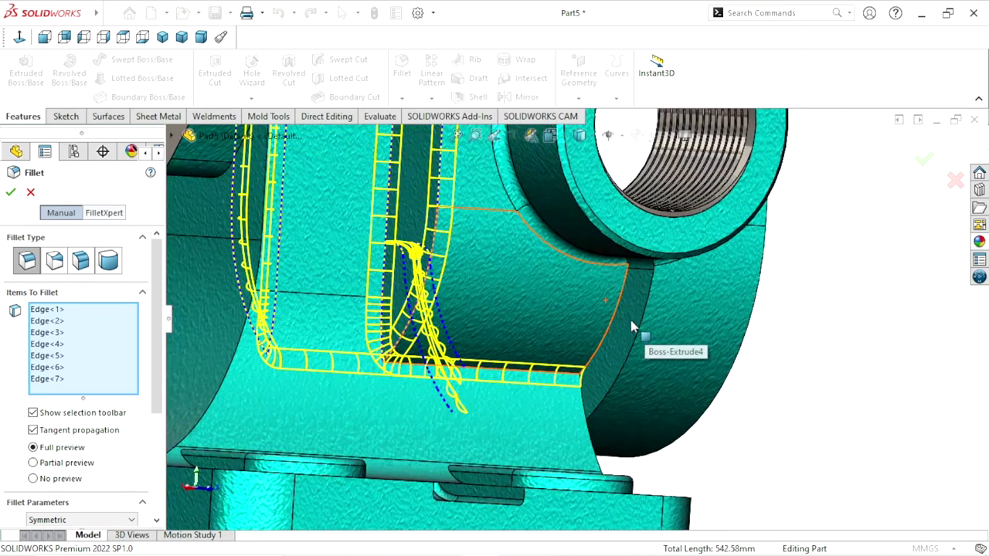
click(621, 305)
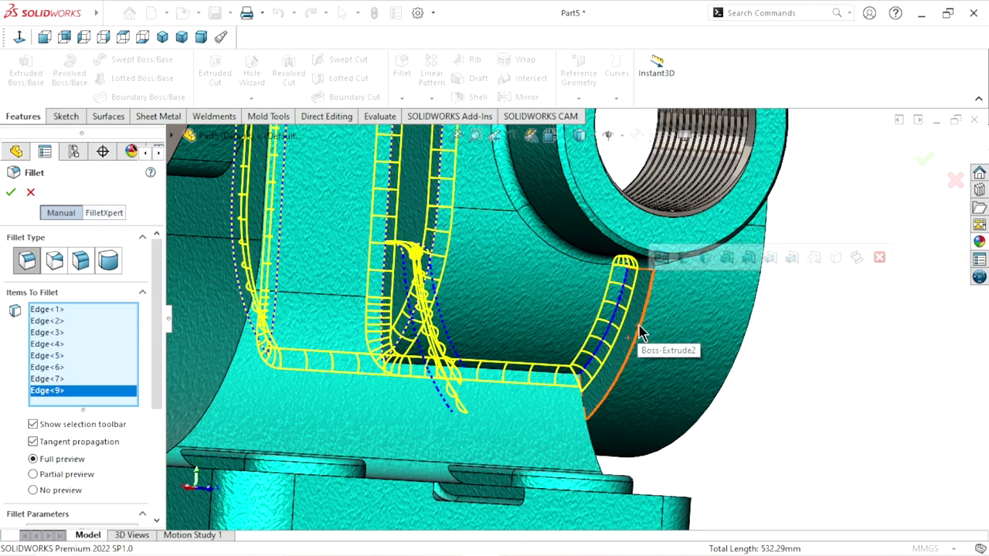
click(640, 332)
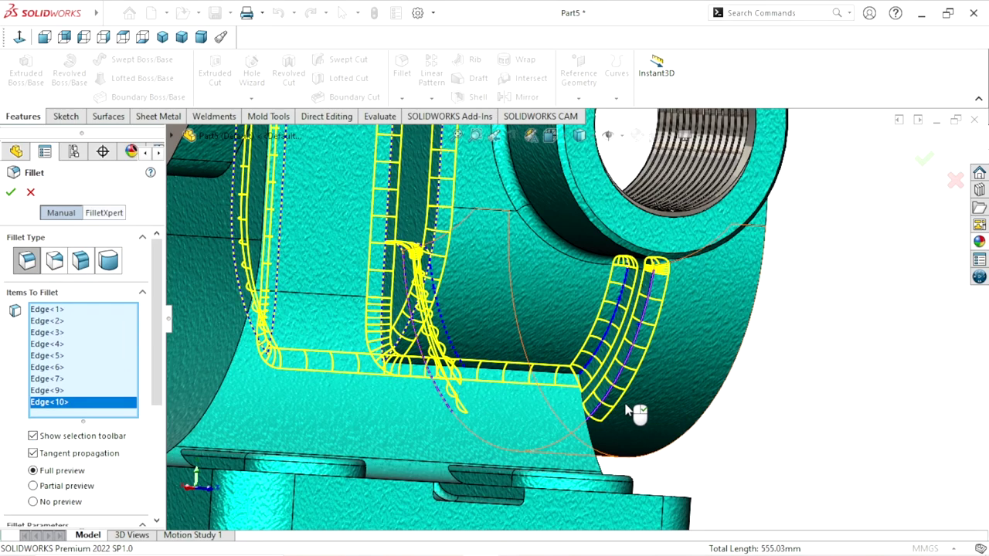
mouse_move(661, 418)
middle_down()
mouse_move(549, 433)
mouse_move(720, 369)
middle_up()
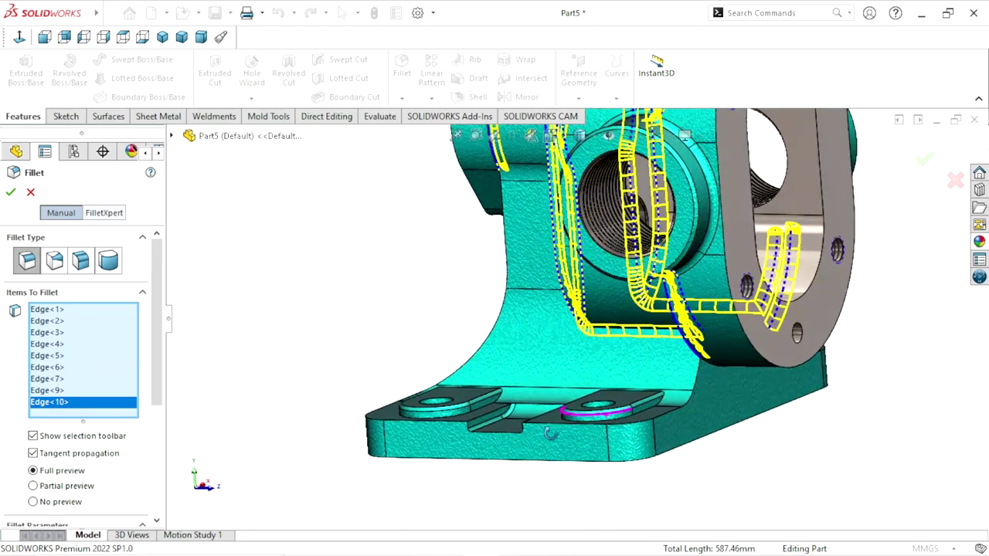
scroll(663, 395, down, 5)
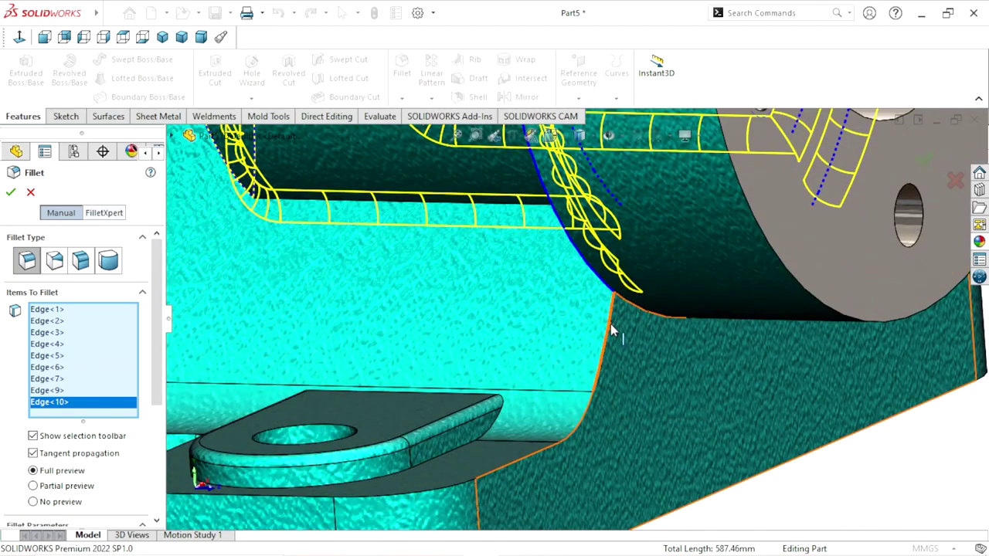
click(608, 357)
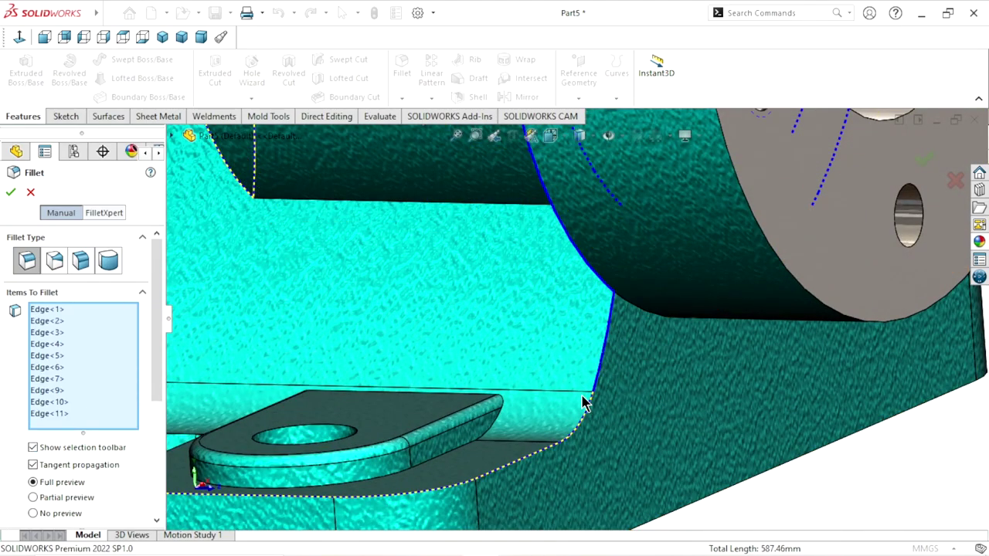
click(607, 345)
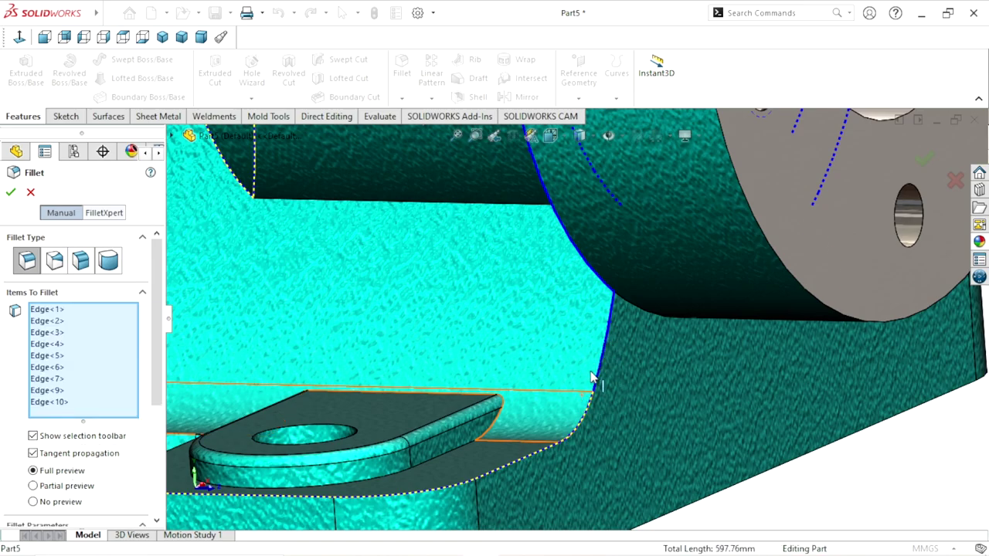
scroll(558, 427, up, 5)
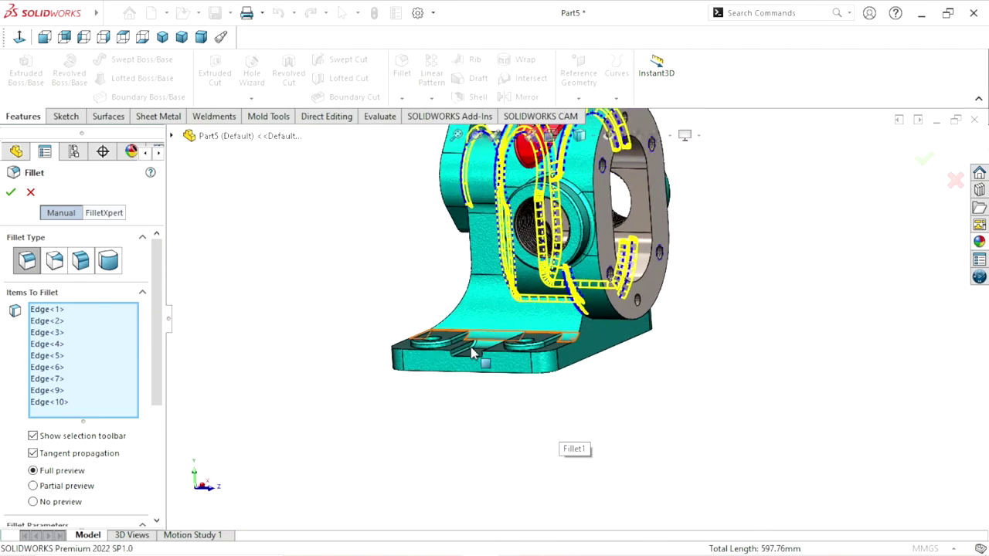
Step: Apply the 3 mm fillet to all nine selected rib and base edges
mouse_move(477, 284)
middle_down()
mouse_move(578, 255)
mouse_move(601, 339)
mouse_move(572, 324)
mouse_move(556, 363)
middle_up()
scroll(601, 339, up, 3)
mouse_move(550, 246)
middle_down()
mouse_move(584, 473)
mouse_move(603, 458)
middle_up()
middle_drag(553, 372, 116, 245)
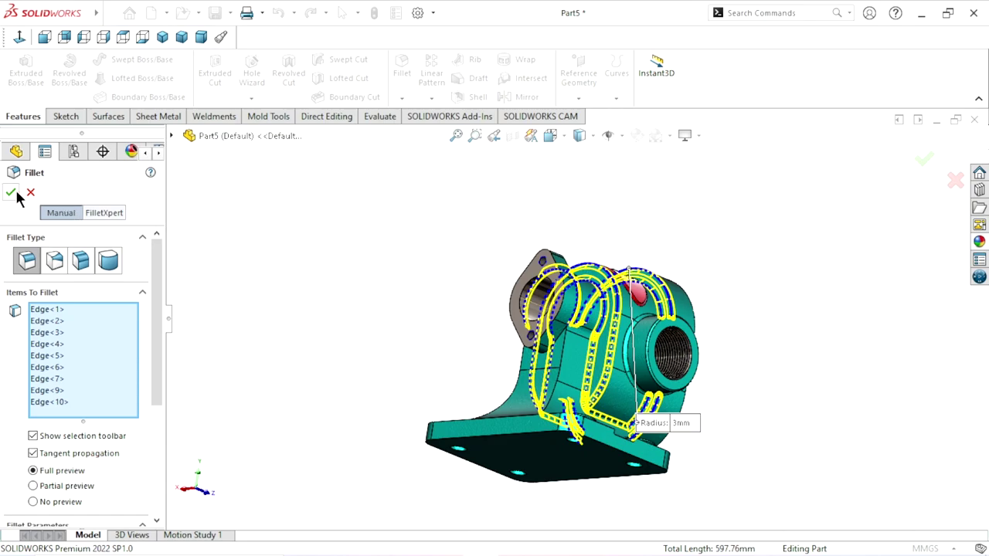
click(39, 214)
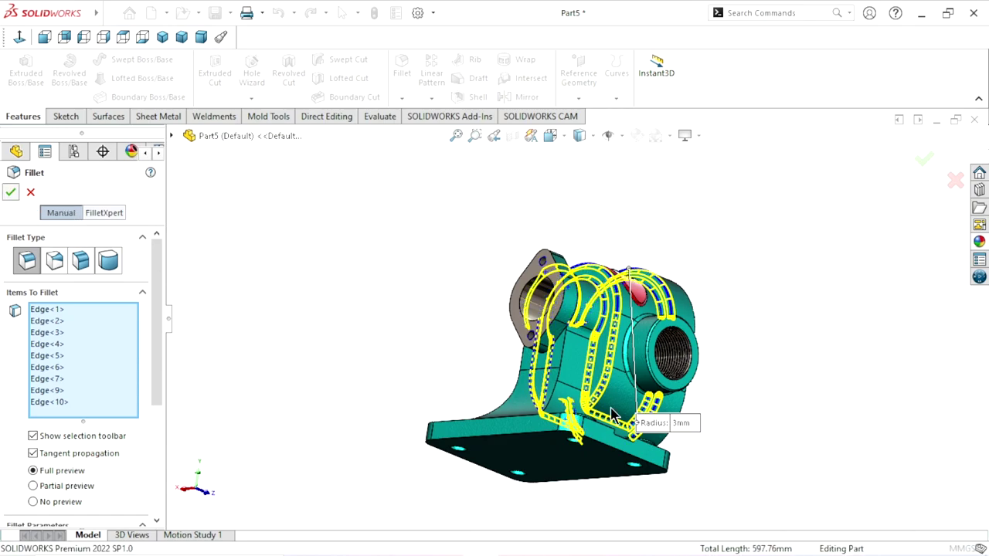
key(Return)
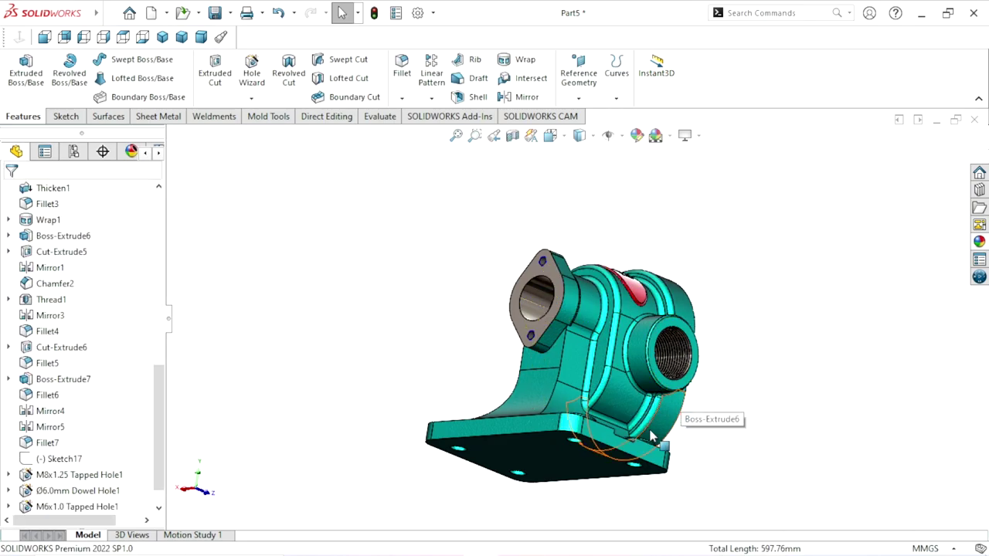
Step: Orbit and zoom the filleted housing to view it from the front and other sides
mouse_move(629, 431)
middle_down()
mouse_move(490, 415)
mouse_move(659, 407)
middle_up()
scroll(610, 340, down, 3)
scroll(618, 349, down, 3)
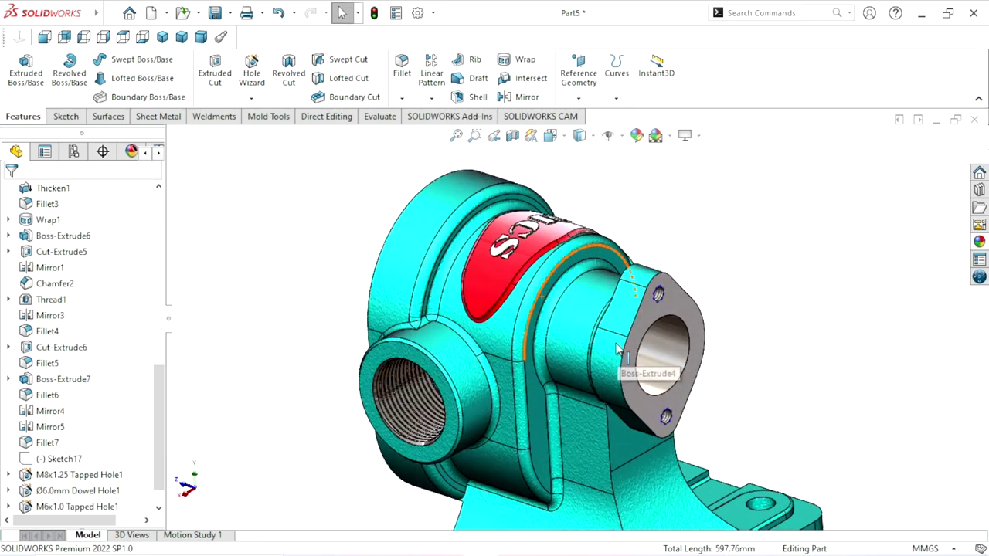
scroll(584, 415, up, 3)
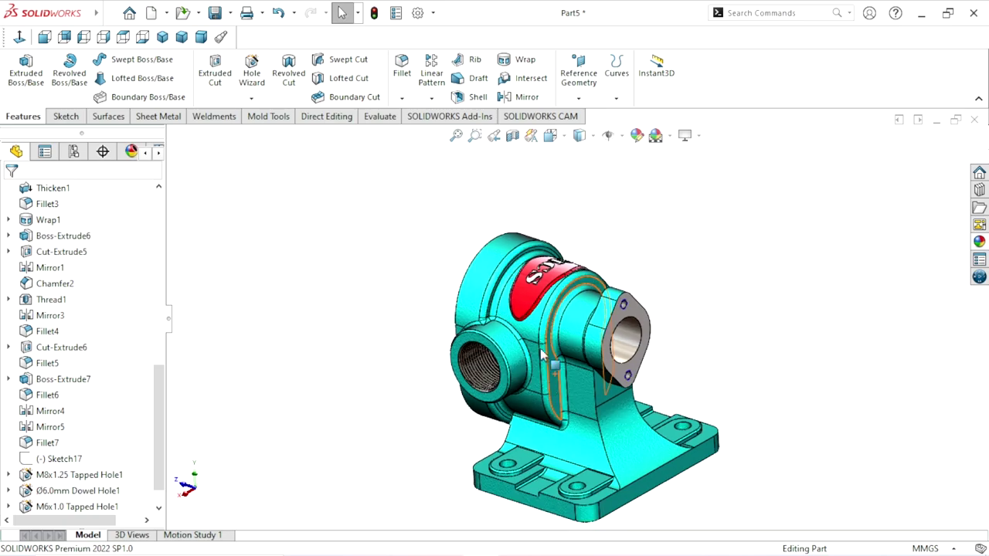
scroll(551, 344, down, 2)
mouse_move(552, 352)
middle_down()
mouse_move(531, 296)
mouse_move(448, 360)
mouse_move(417, 344)
mouse_move(371, 357)
mouse_move(348, 326)
mouse_move(330, 365)
mouse_move(410, 432)
middle_up()
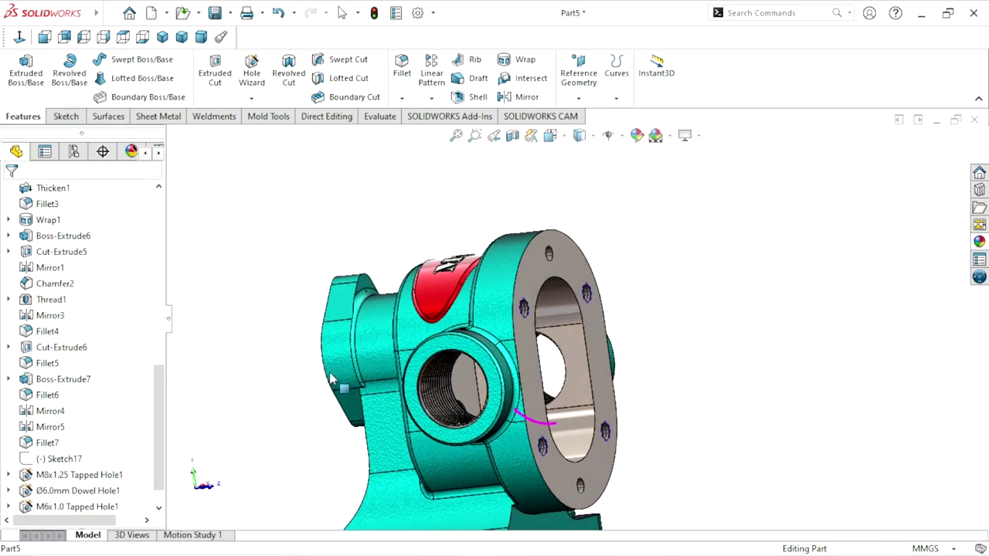
scroll(491, 495, up, 4)
middle_drag(491, 494, 553, 424)
scroll(553, 424, down, 3)
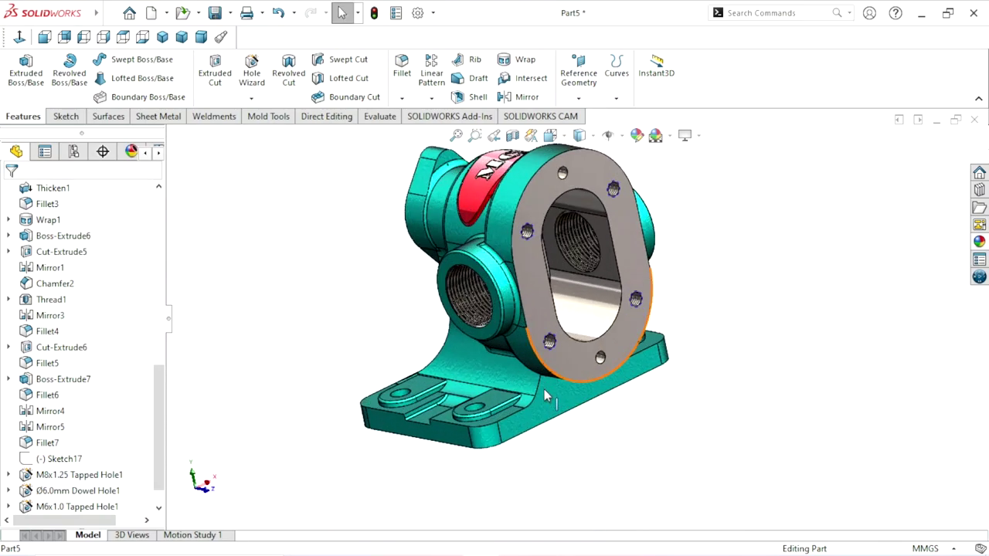
scroll(543, 389, down, 2)
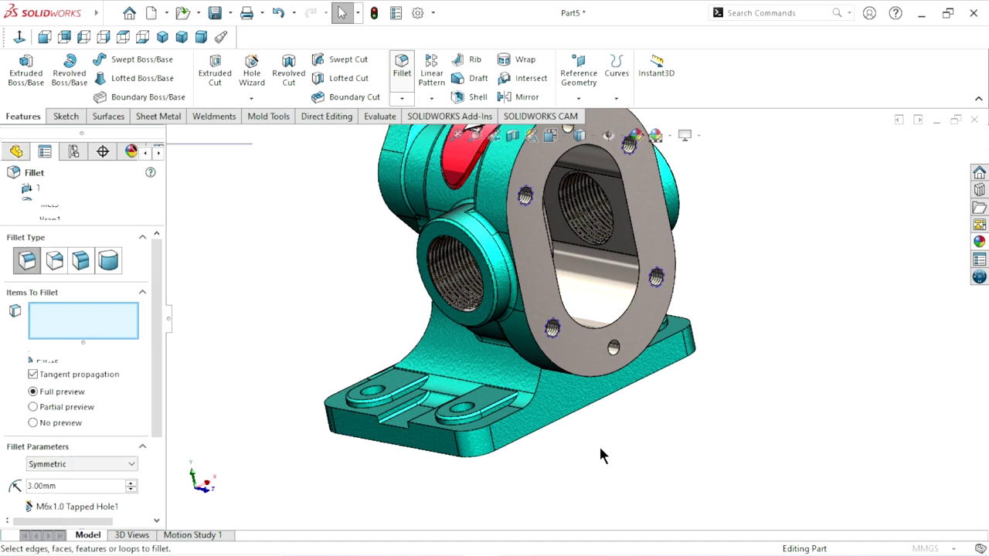
Step: Fillet the four edges where the housing meets the base foot at 3.00mm radius
scroll(558, 409, down, 3)
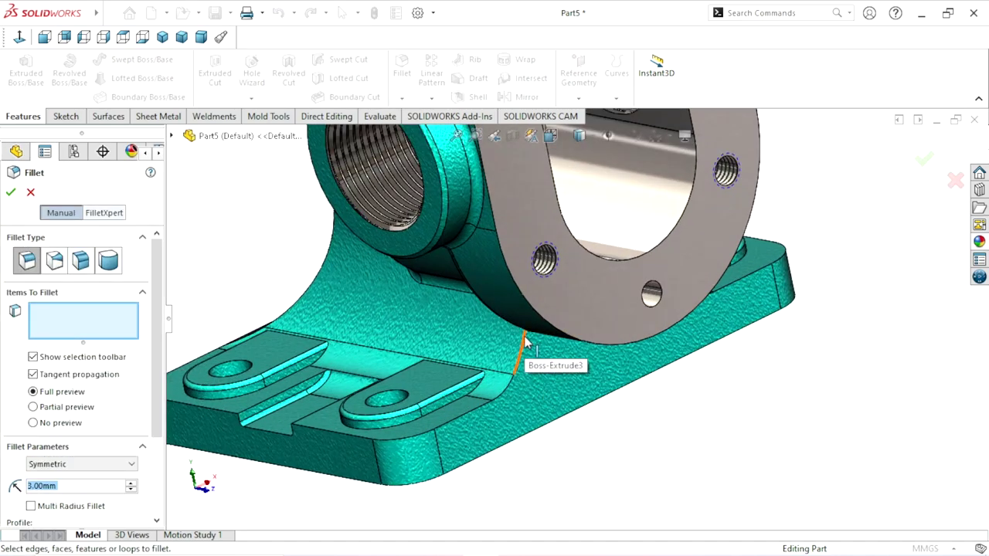
click(512, 409)
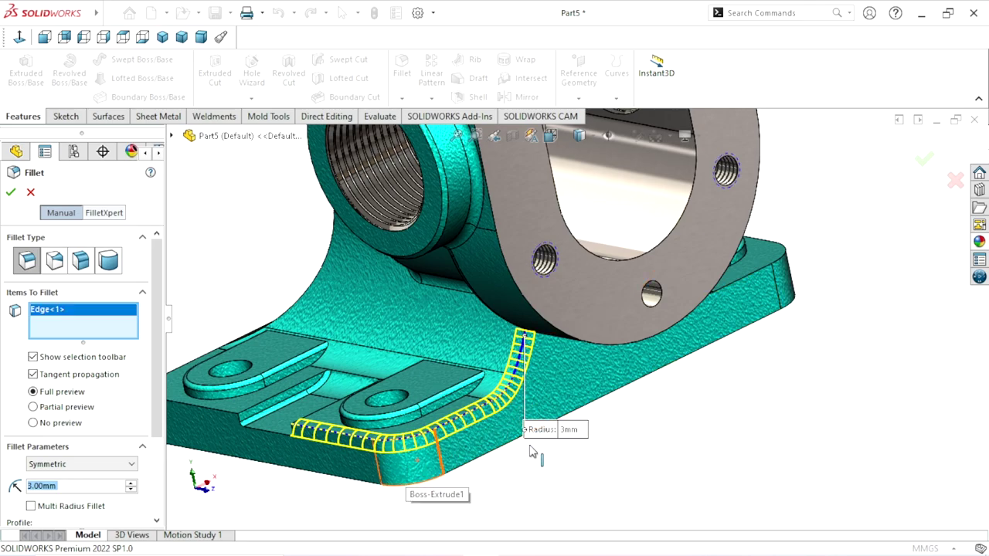
middle_drag(757, 370, 749, 376)
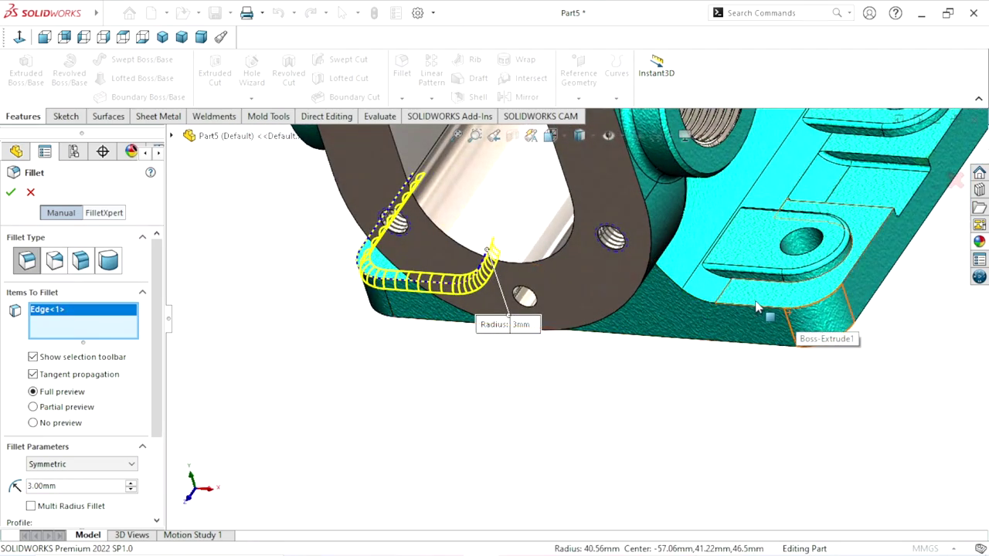
click(757, 316)
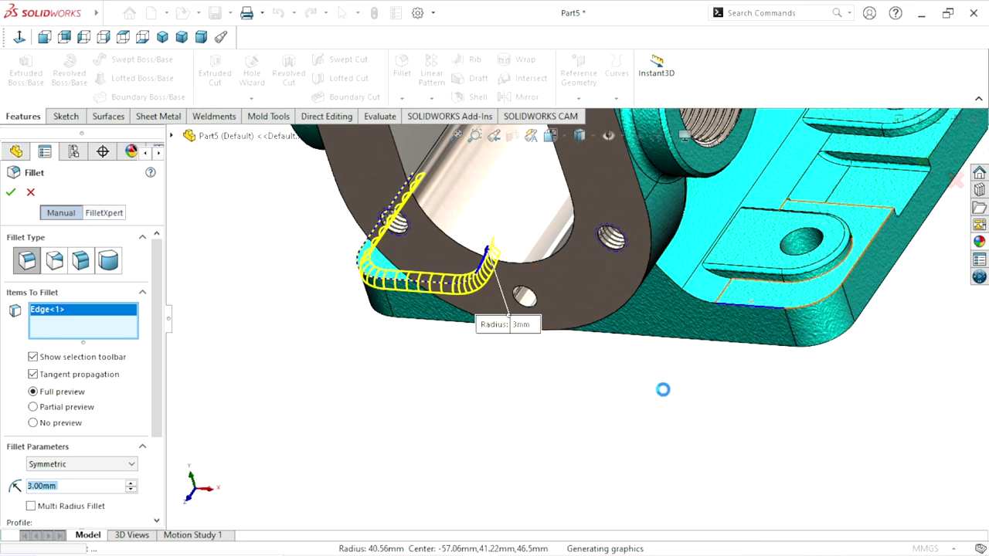
mouse_move(609, 405)
middle_down()
mouse_move(523, 410)
mouse_move(529, 433)
middle_up()
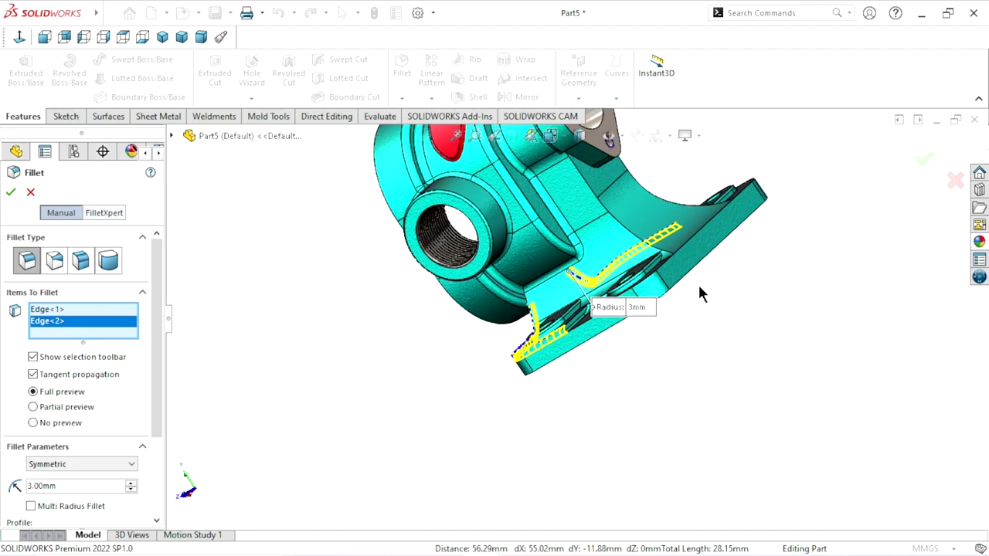
scroll(680, 297, down, 3)
middle_drag(680, 300, 722, 346)
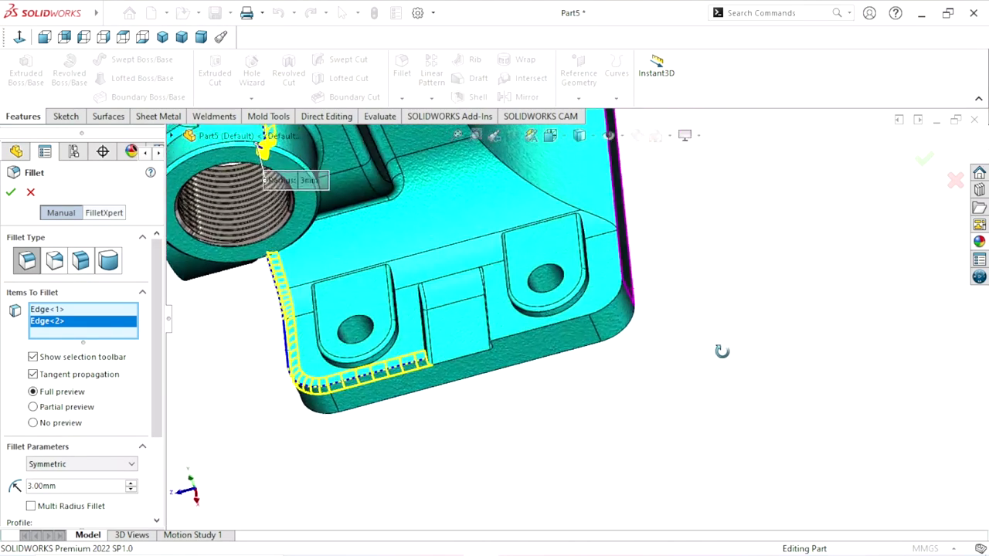
click(525, 338)
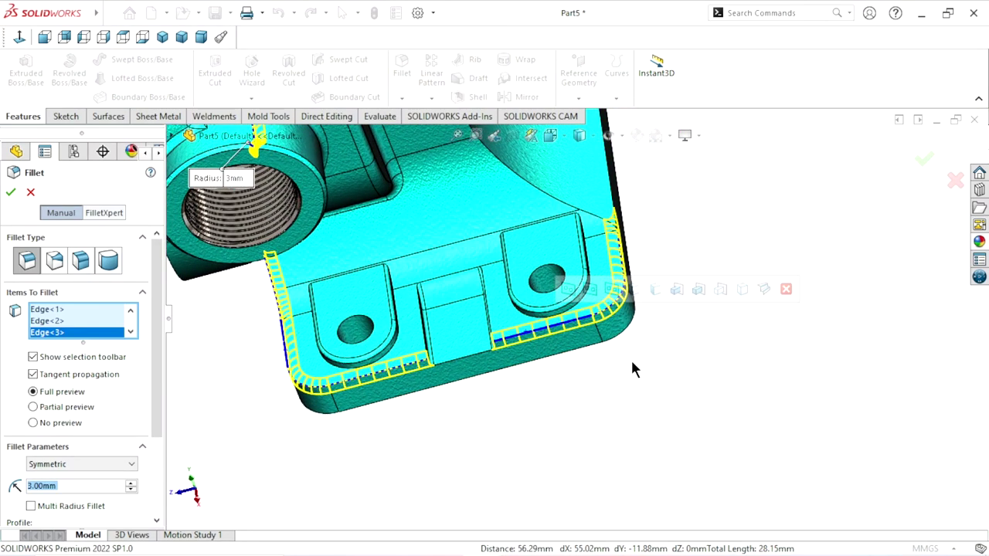
mouse_move(631, 358)
middle_down()
mouse_move(510, 392)
mouse_move(409, 376)
mouse_move(541, 291)
mouse_move(682, 396)
mouse_move(651, 448)
mouse_move(611, 437)
middle_up()
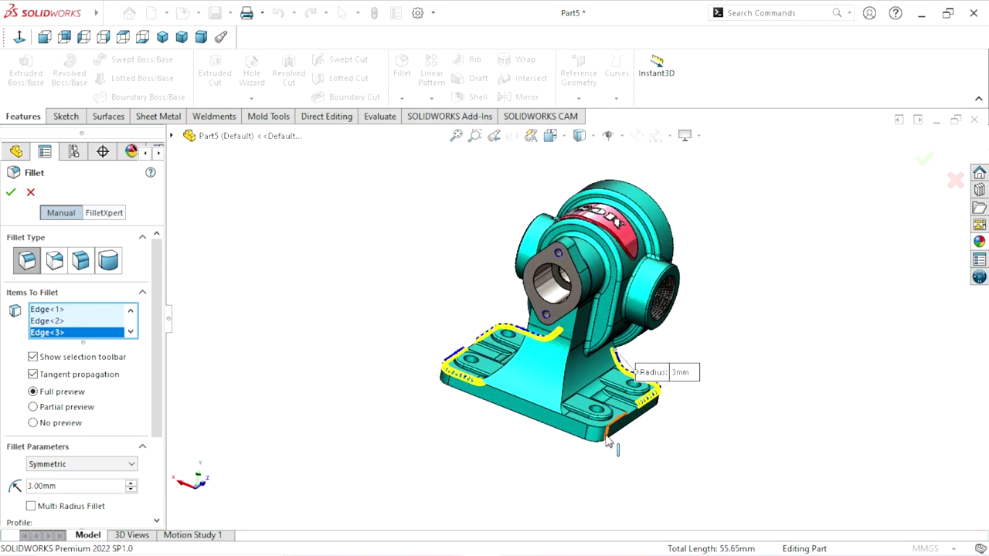
scroll(602, 436, down, 5)
click(503, 346)
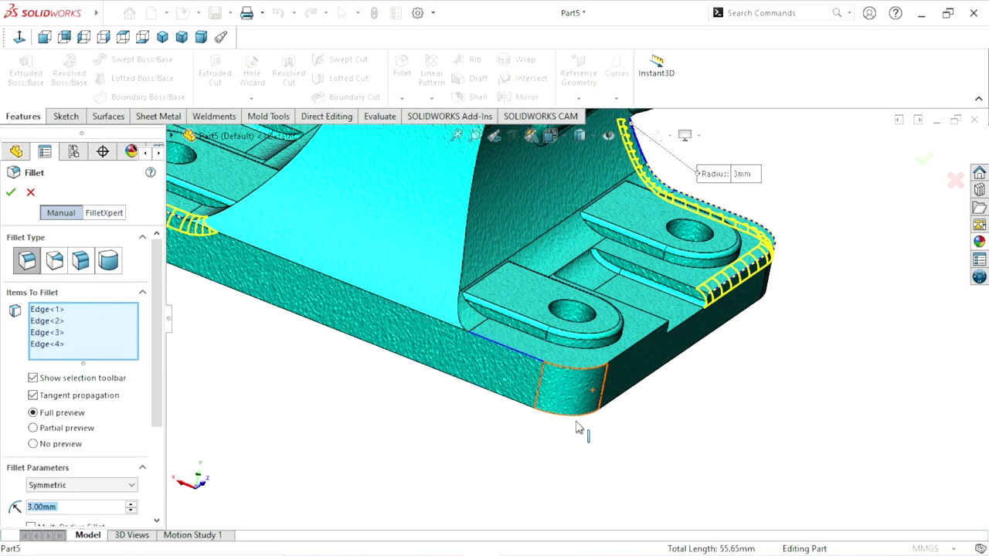
scroll(533, 430, up, 5)
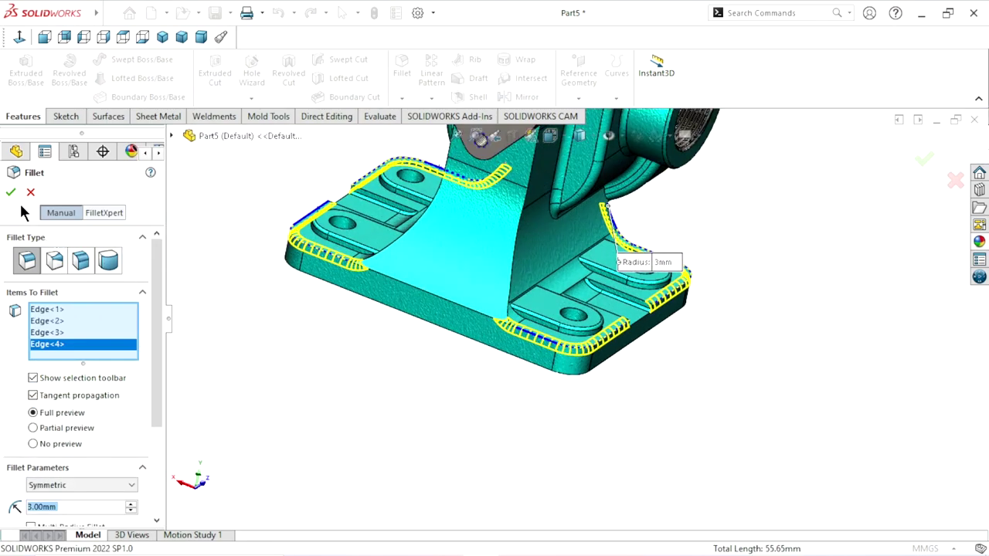
click(12, 193)
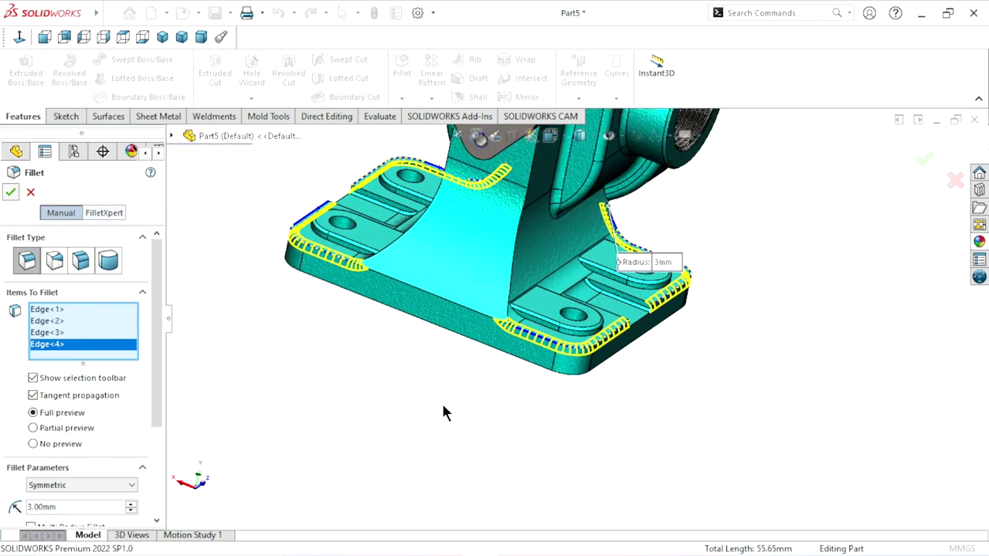
Step: Orbit the housing to inspect the new base-foot fillets, then start another 3.00mm fillet
mouse_move(514, 393)
middle_down()
mouse_move(490, 368)
mouse_move(428, 345)
mouse_move(367, 388)
middle_up()
scroll(521, 393, up, 3)
scroll(697, 298, up, 2)
scroll(698, 298, down, 4)
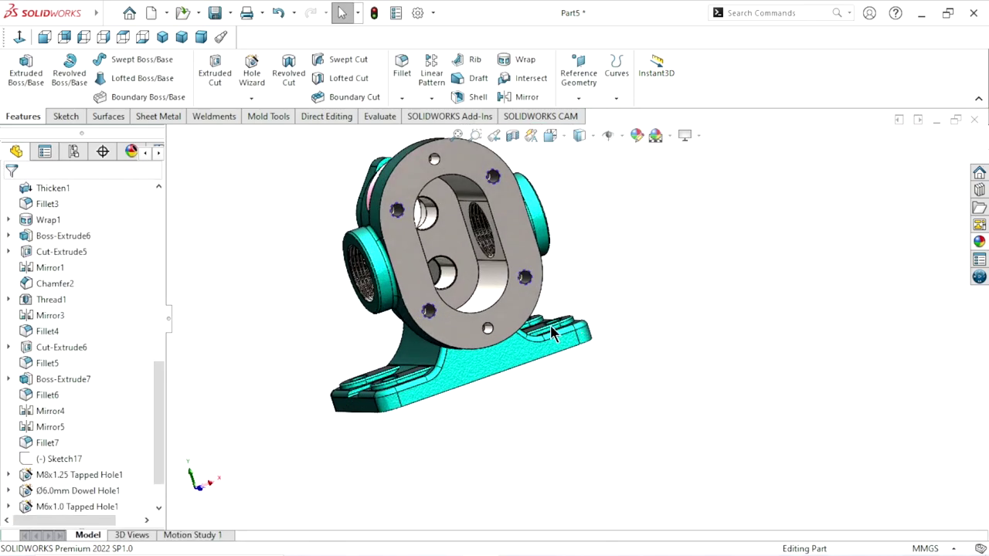
mouse_move(433, 363)
middle_down()
mouse_move(468, 395)
mouse_move(470, 441)
mouse_move(596, 385)
mouse_move(610, 394)
mouse_move(585, 426)
mouse_move(556, 440)
mouse_move(572, 413)
mouse_move(581, 417)
middle_up()
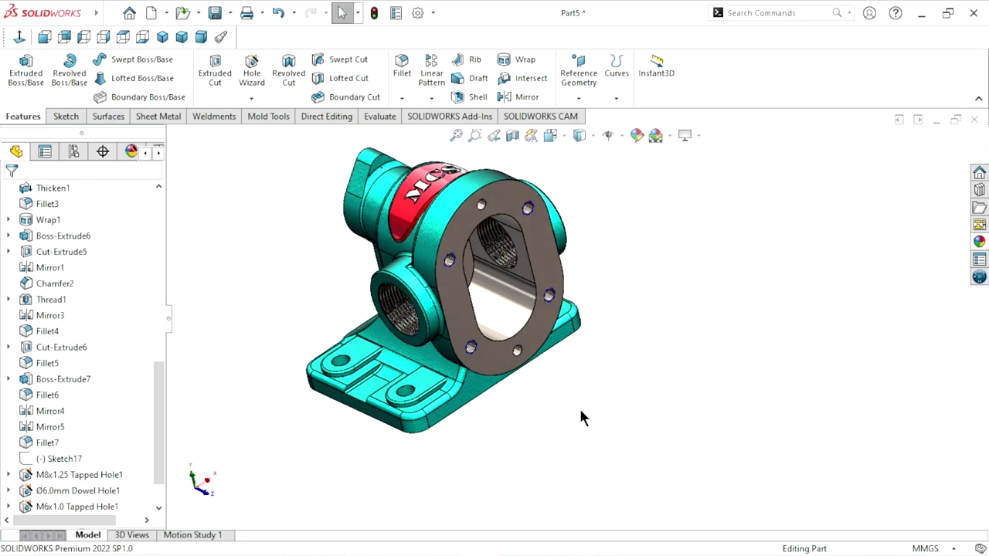
scroll(573, 415, up, 3)
scroll(564, 417, down, 3)
scroll(576, 359, down, 2)
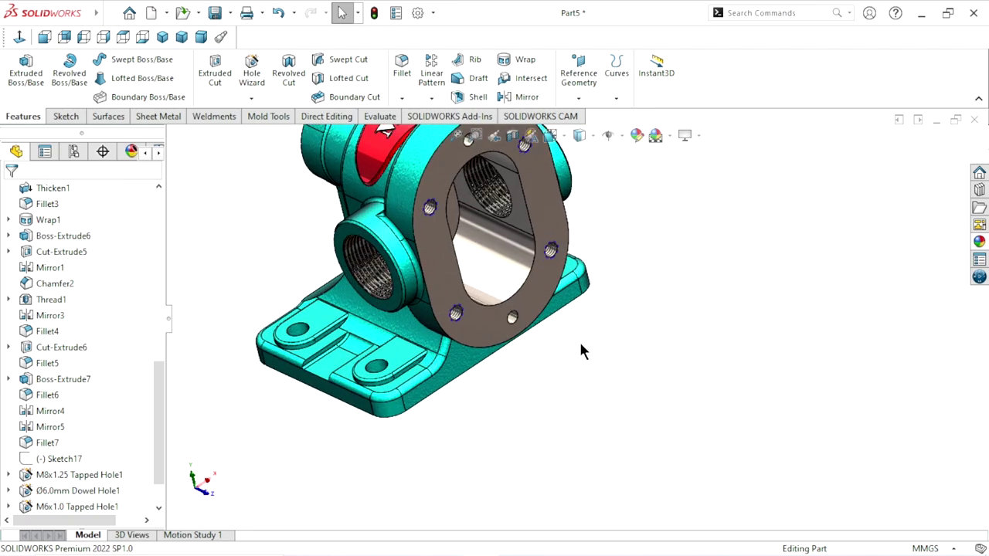
mouse_move(582, 351)
middle_down()
mouse_move(527, 358)
mouse_move(508, 443)
mouse_move(556, 340)
middle_up()
scroll(595, 265, down, 2)
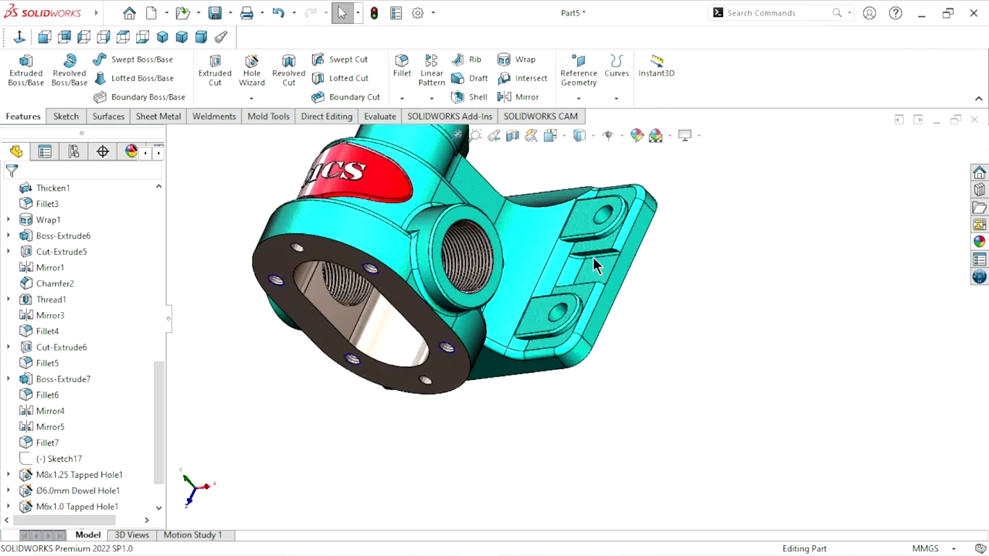
mouse_move(595, 265)
middle_down()
mouse_move(583, 367)
mouse_move(626, 360)
middle_up()
scroll(627, 255, up, 3)
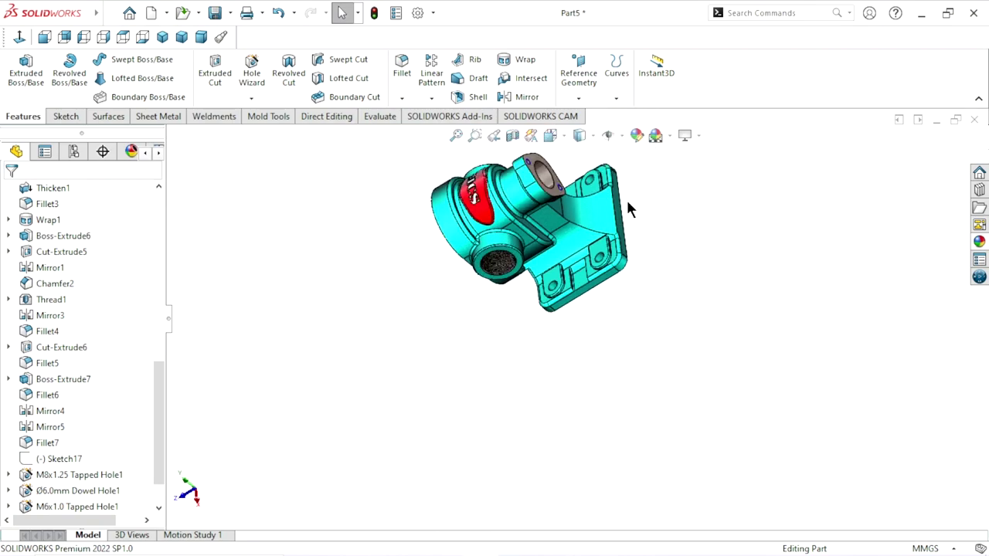
scroll(626, 198, down, 3)
mouse_move(619, 219)
middle_down()
mouse_move(640, 307)
mouse_move(585, 342)
mouse_move(601, 388)
middle_up()
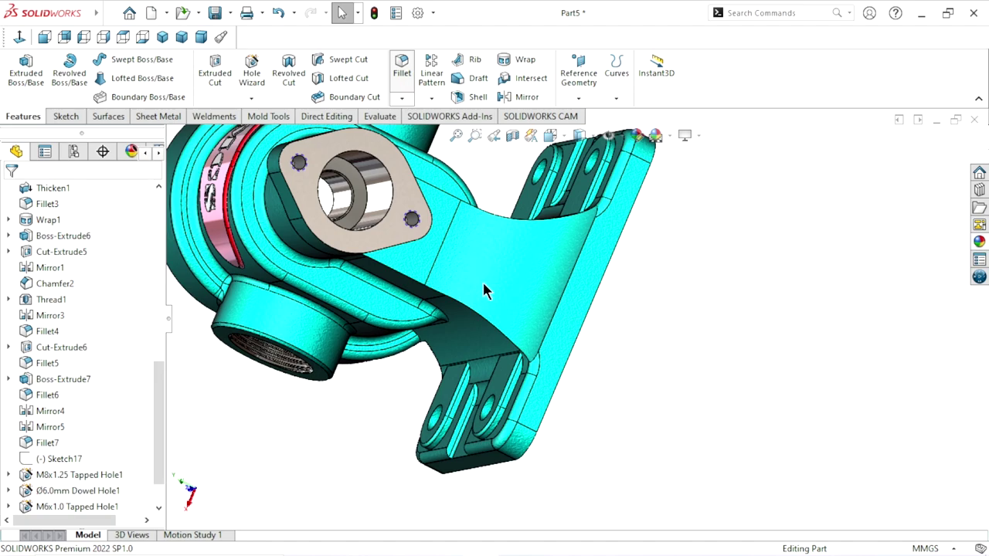
right_drag(483, 290, 453, 309)
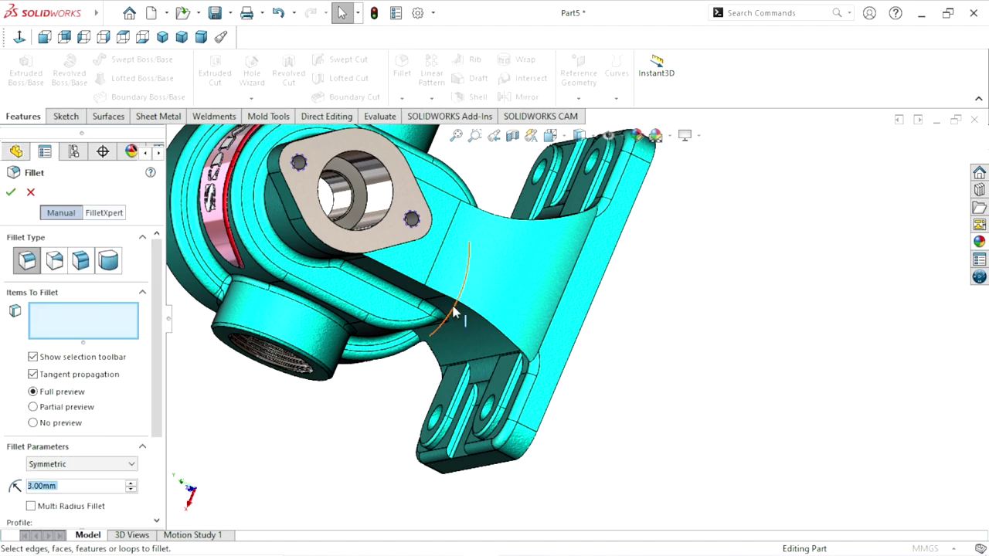
Step: Set the fillet radius to 1.00mm and pick the sloped rib edge between flange and base foot
click(74, 484)
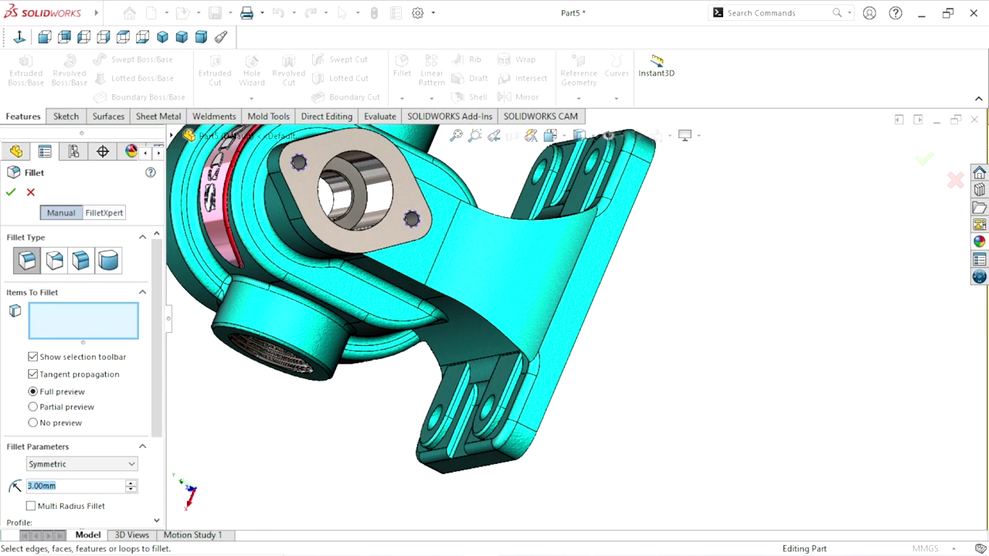
text(1)
key(Return)
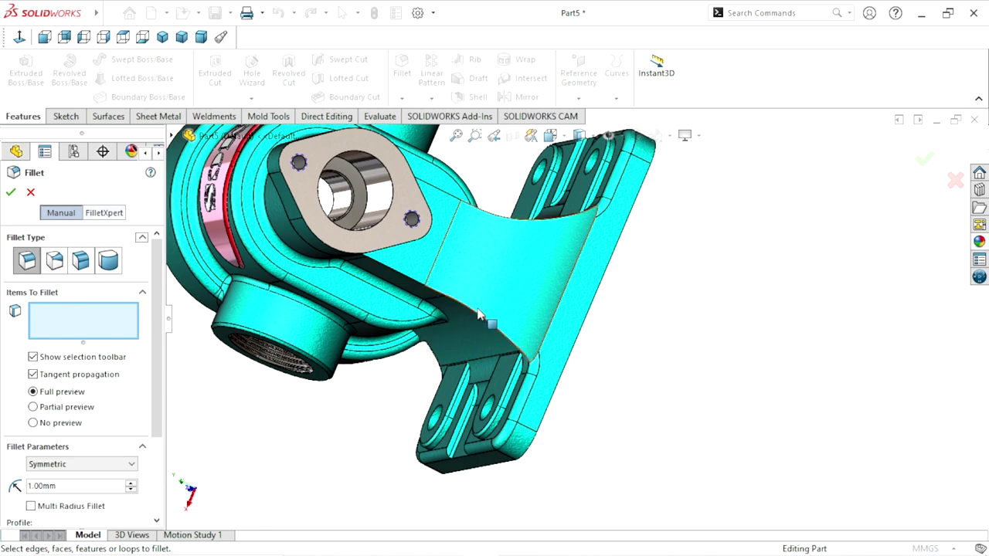
click(562, 298)
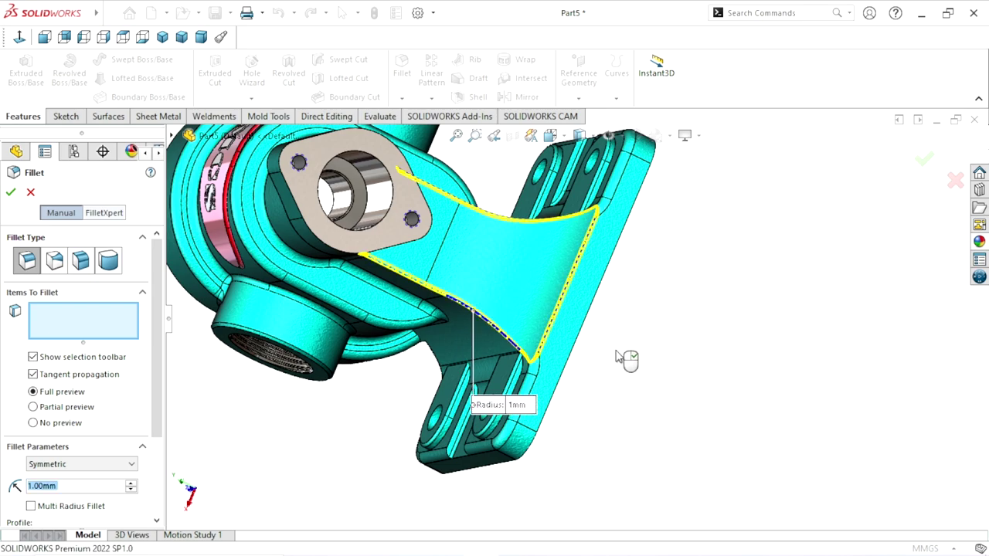
middle_drag(612, 351, 208, 321)
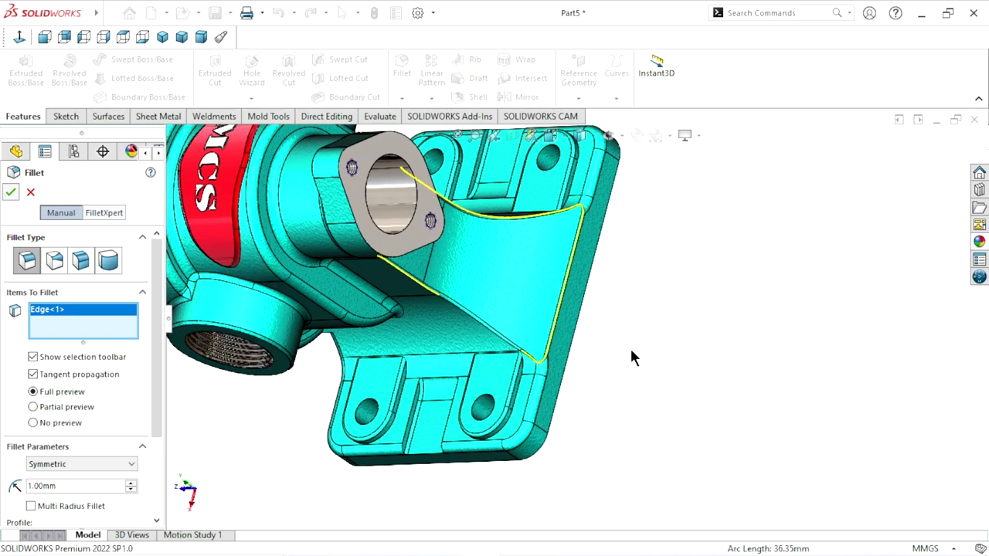
scroll(631, 357, up, 3)
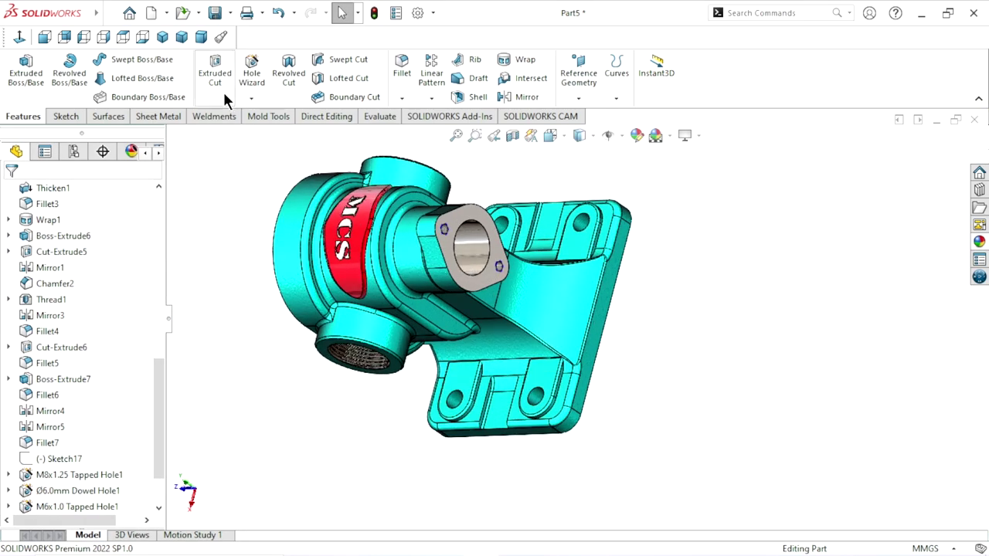
click(199, 38)
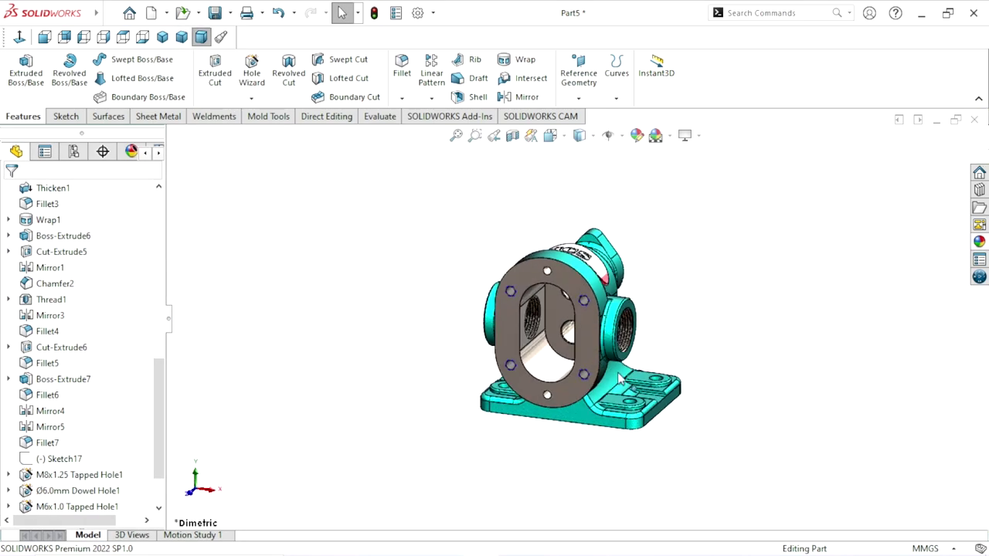
mouse_move(642, 356)
middle_down()
mouse_move(558, 414)
mouse_move(662, 391)
middle_up()
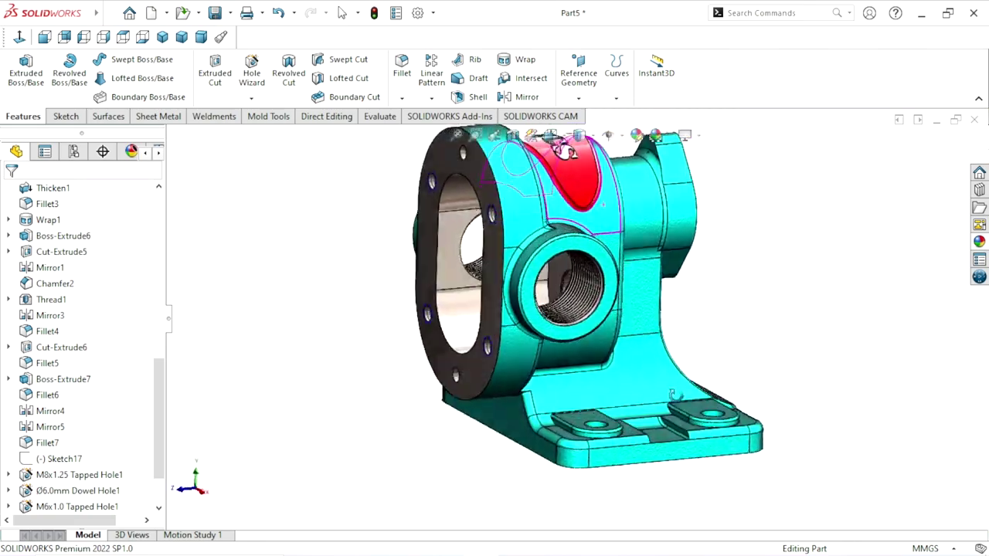
middle_drag(687, 311, 750, 289)
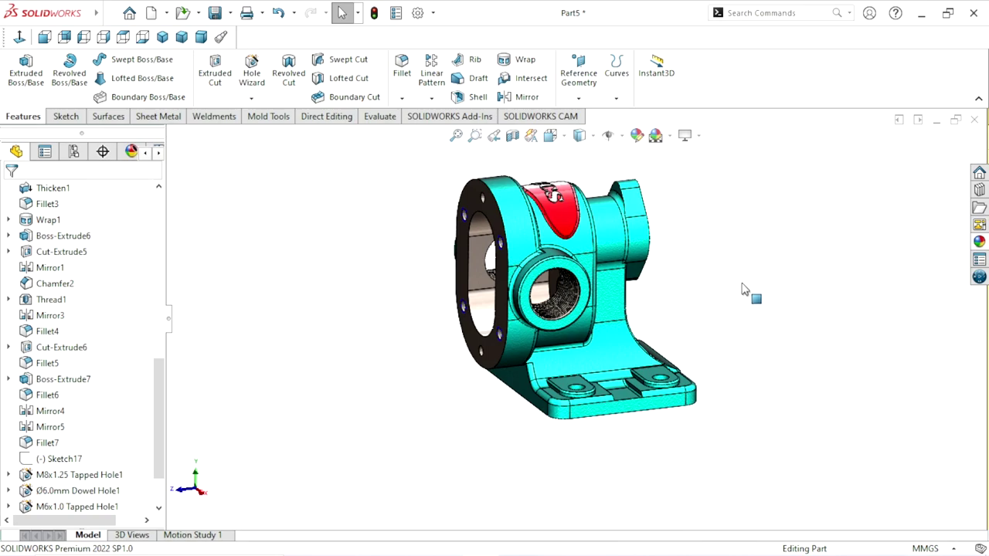
scroll(680, 278, down, 3)
scroll(687, 293, up, 2)
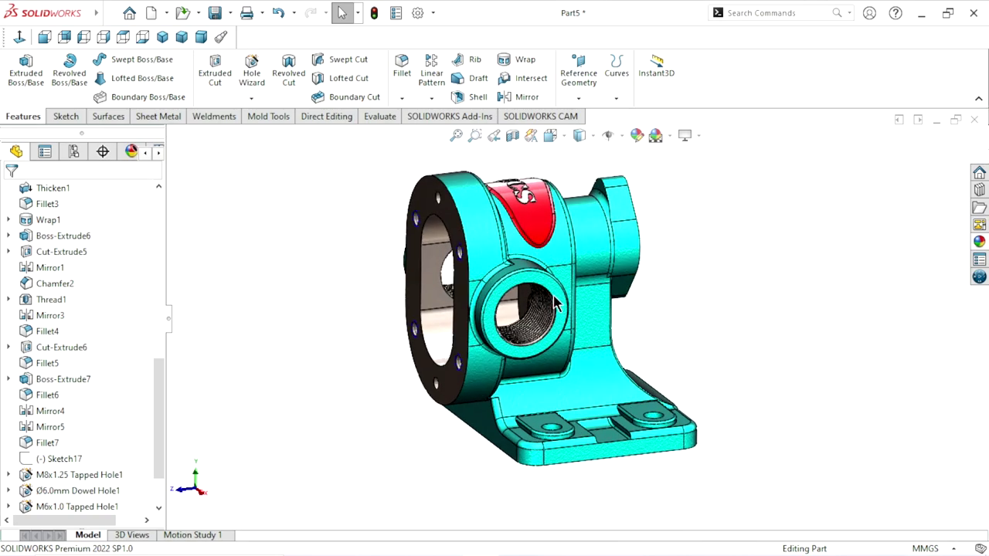
click(203, 40)
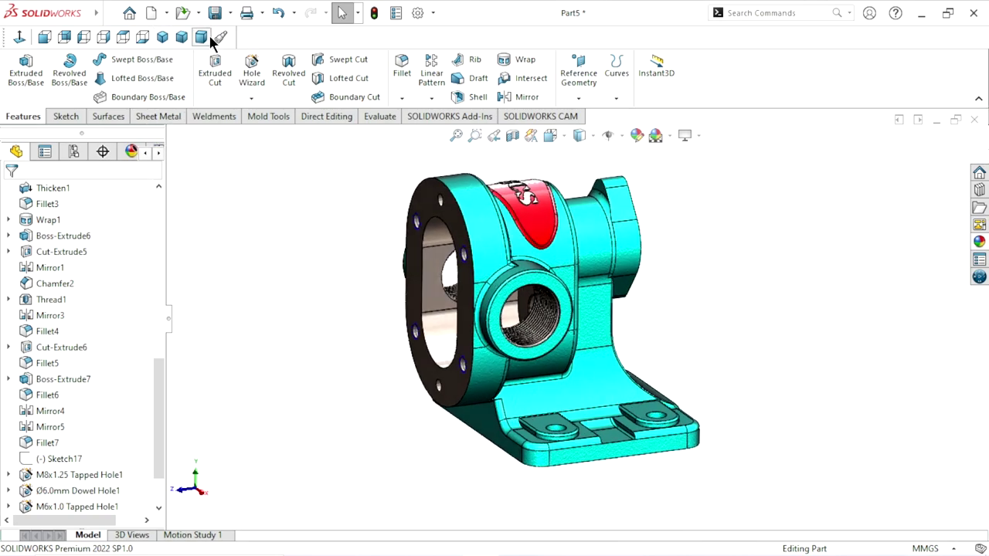
click(163, 38)
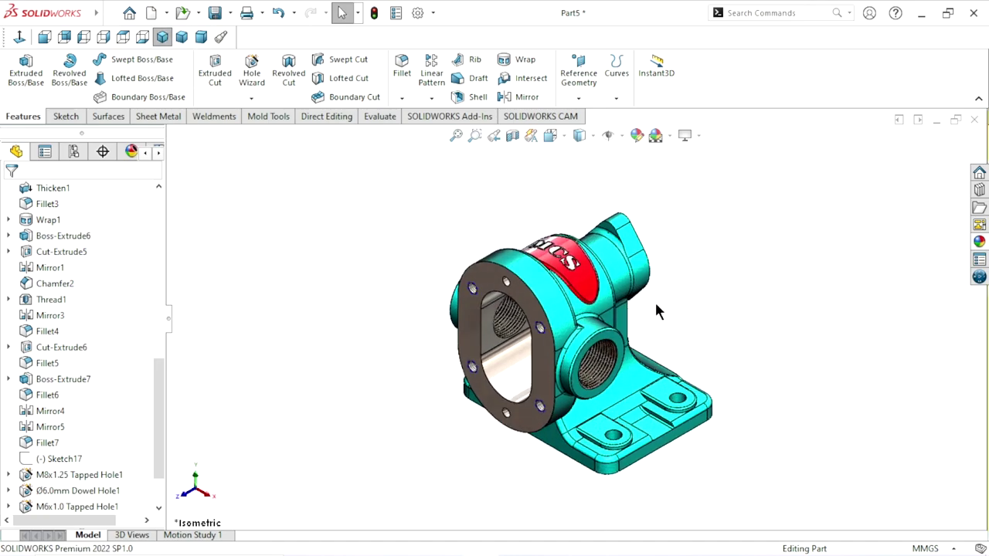
scroll(611, 377, down, 2)
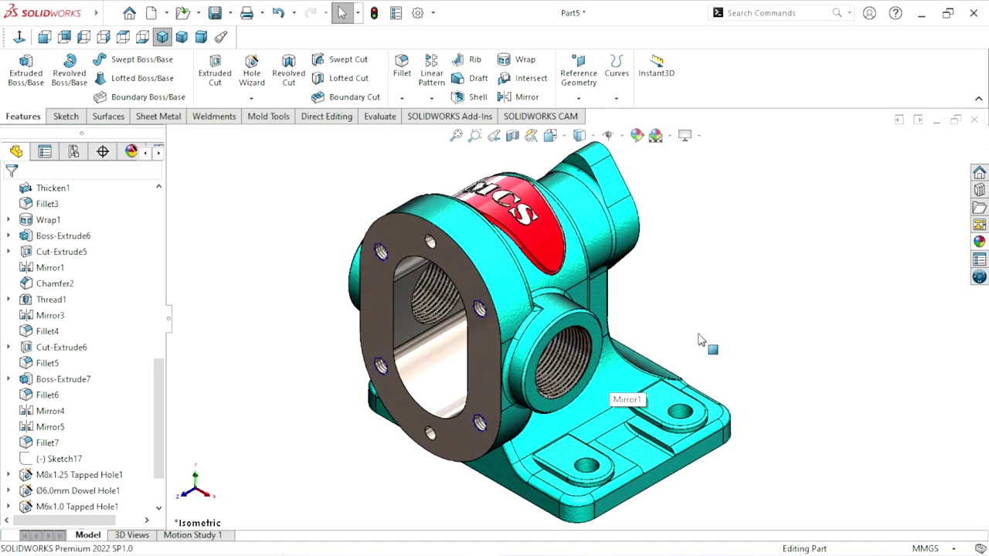
drag(158, 421, 158, 444)
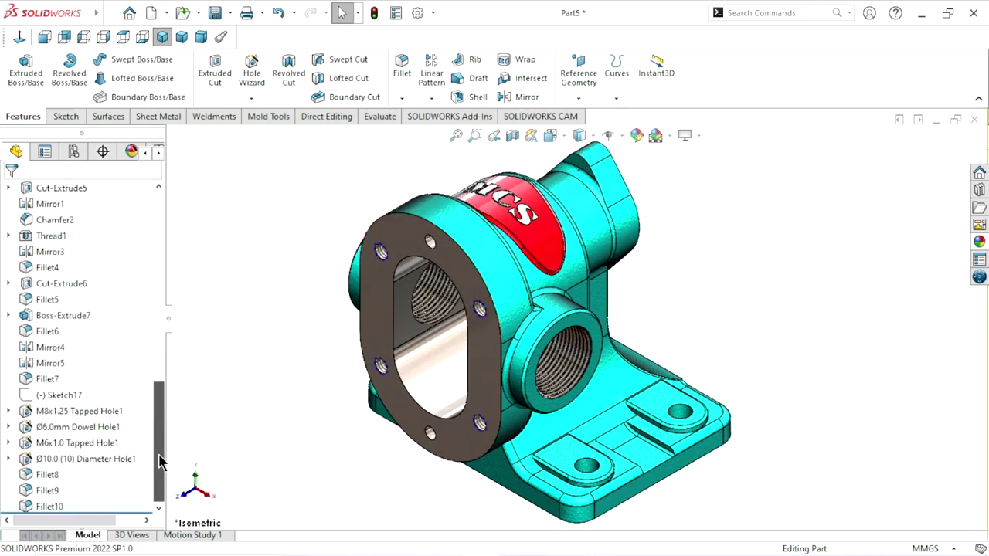
click(73, 462)
click(978, 242)
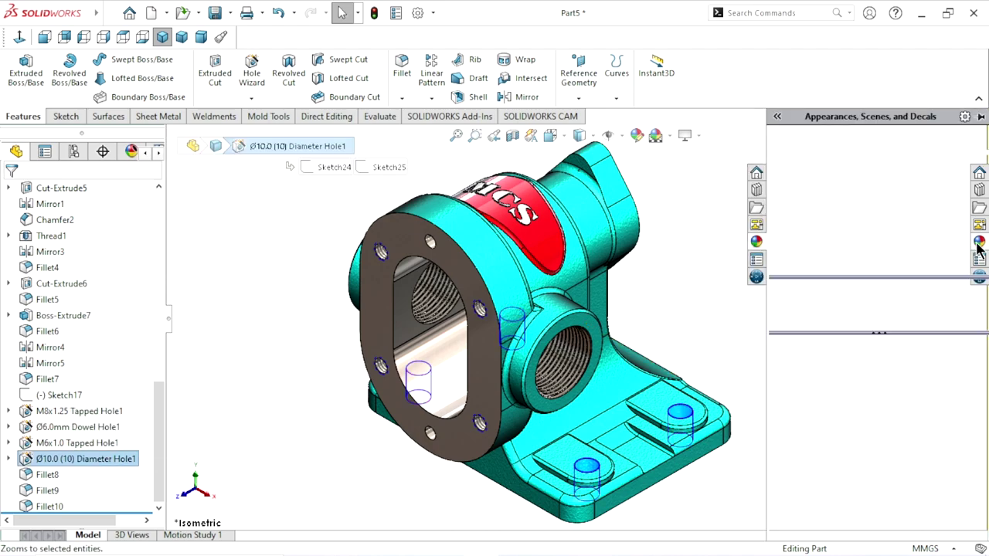
drag(809, 473, 454, 361)
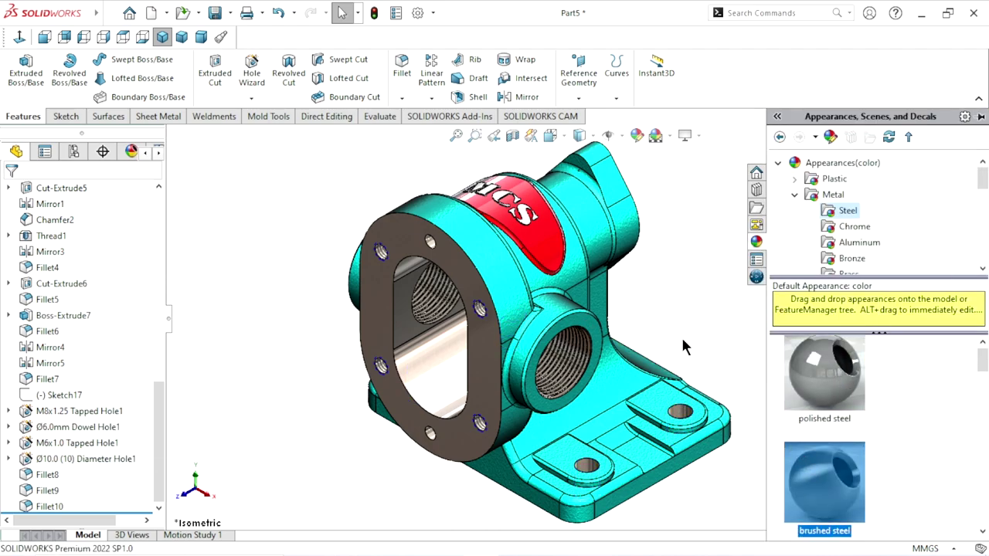
mouse_move(454, 361)
middle_down()
mouse_move(601, 385)
mouse_move(433, 379)
middle_up()
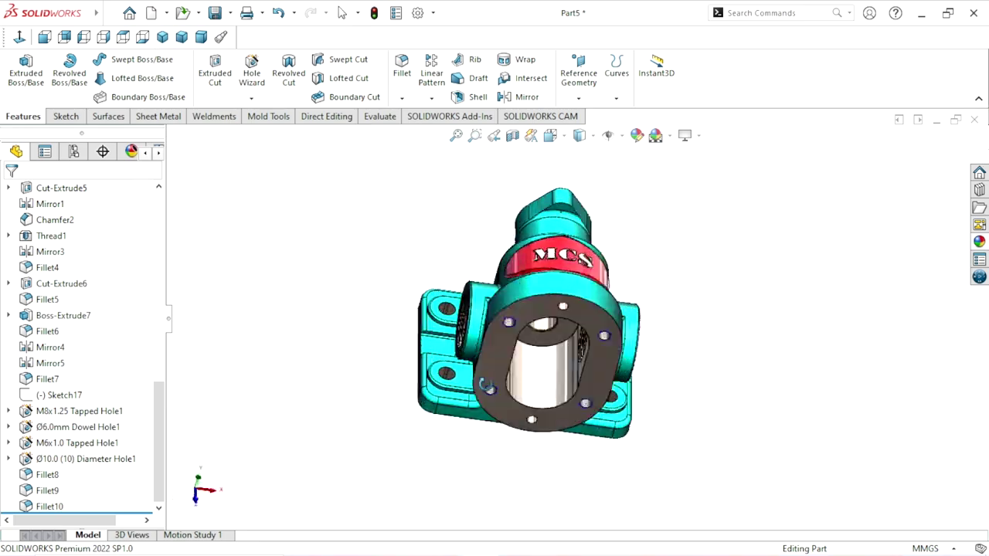
Step: Create a new folder named 'Oil pump' inside the 3D folder
click(196, 45)
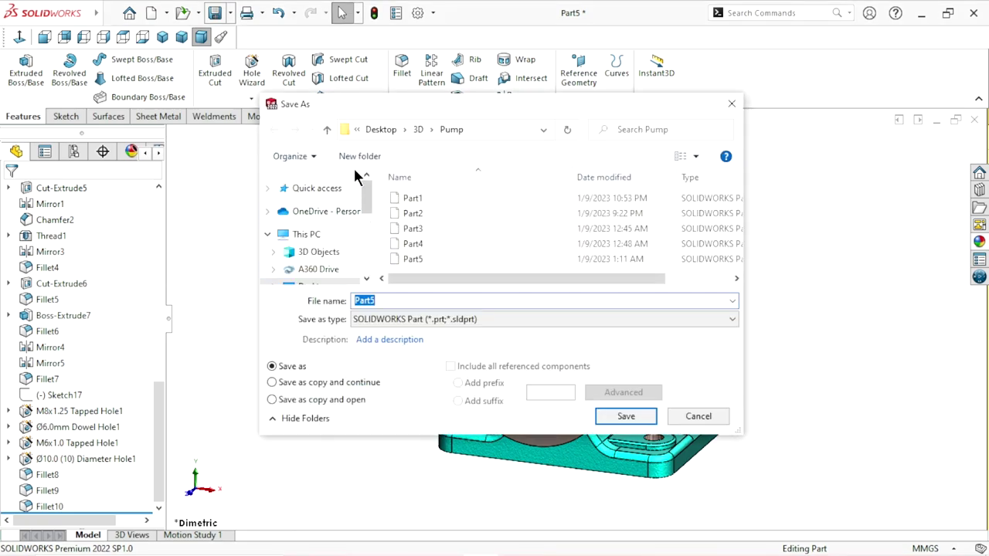
click(327, 130)
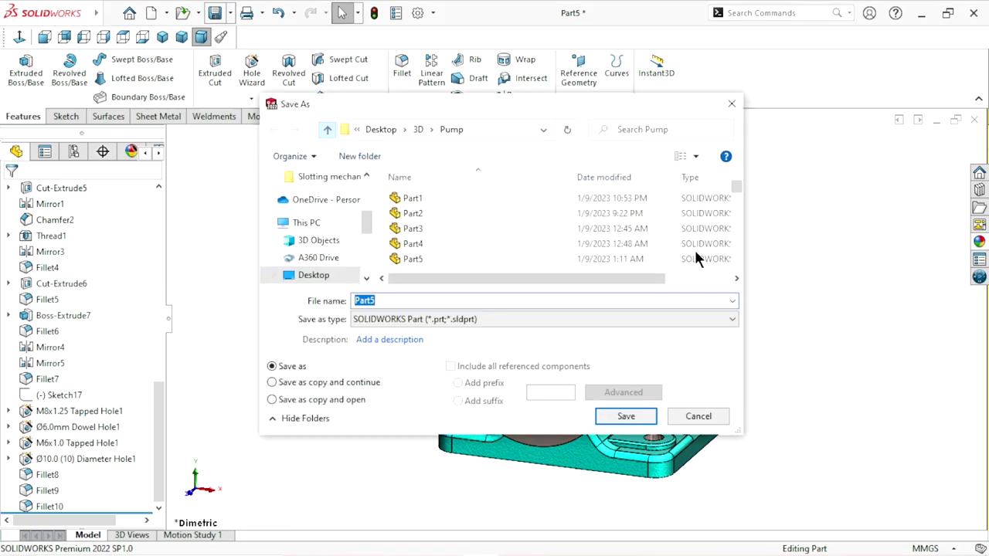
mouse_move(737, 187)
mouse_down()
mouse_move(757, 268)
mouse_move(748, 182)
mouse_up()
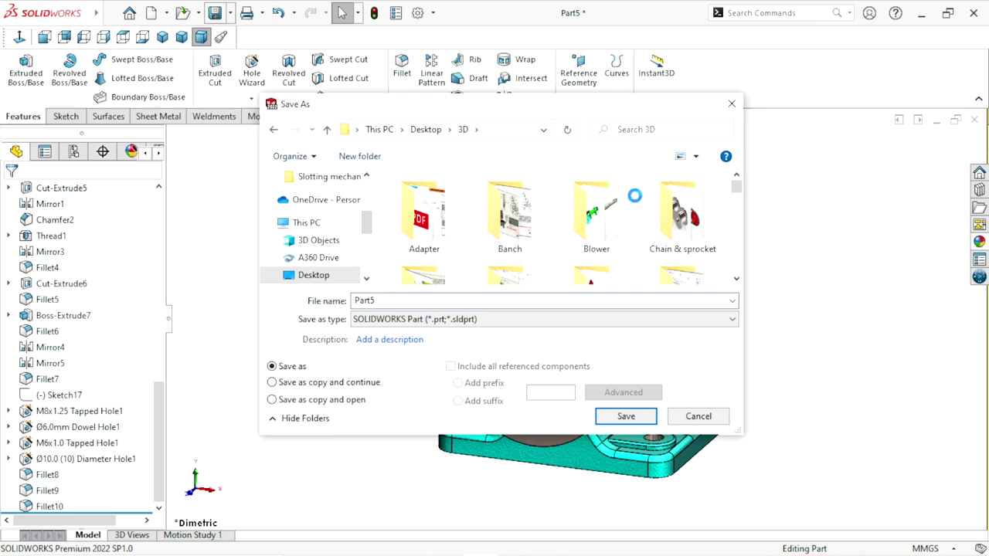
right_click(636, 199)
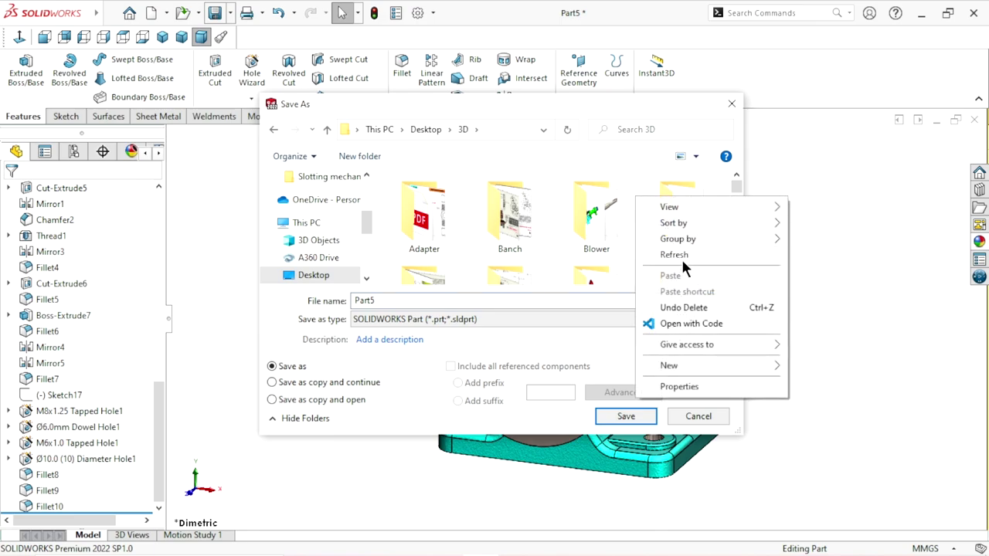
click(667, 367)
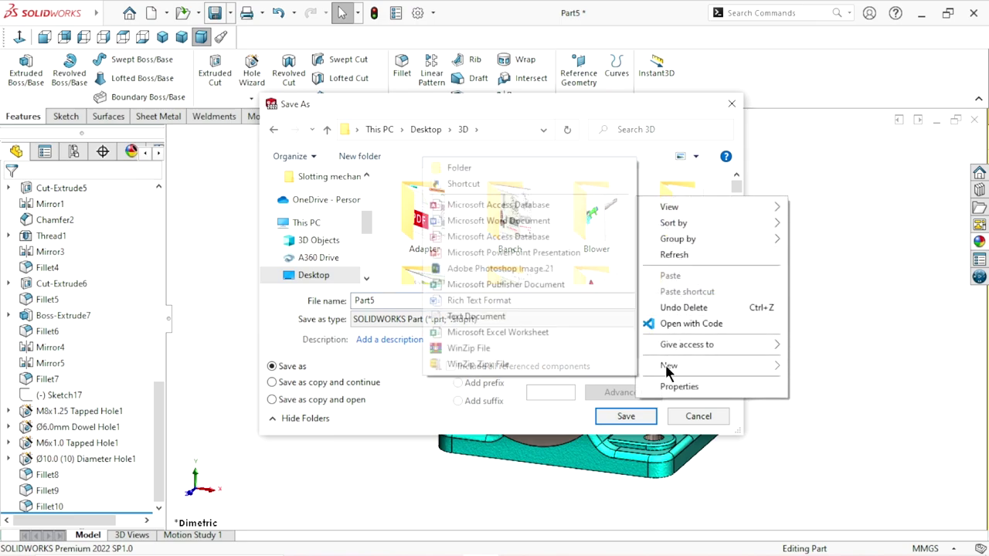
click(485, 169)
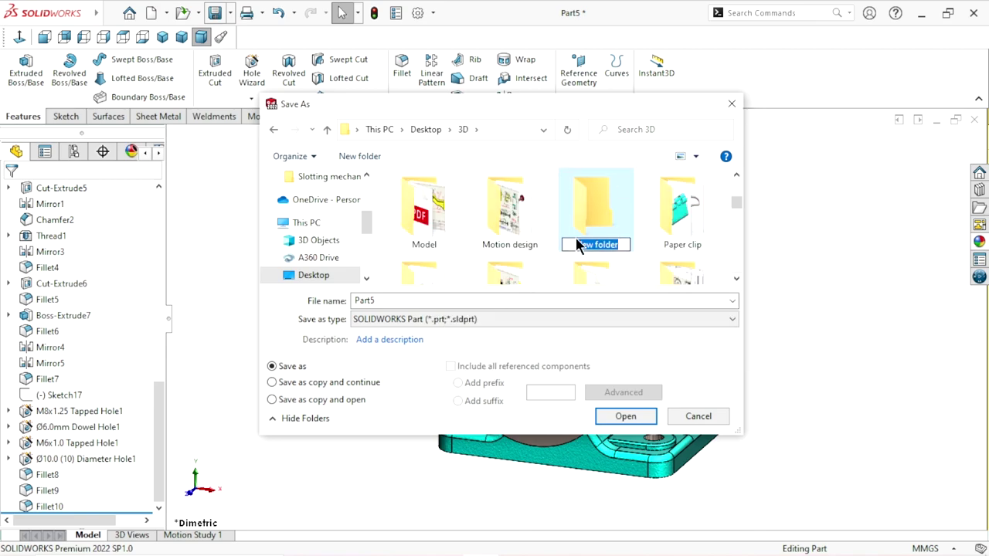
text(Oil)
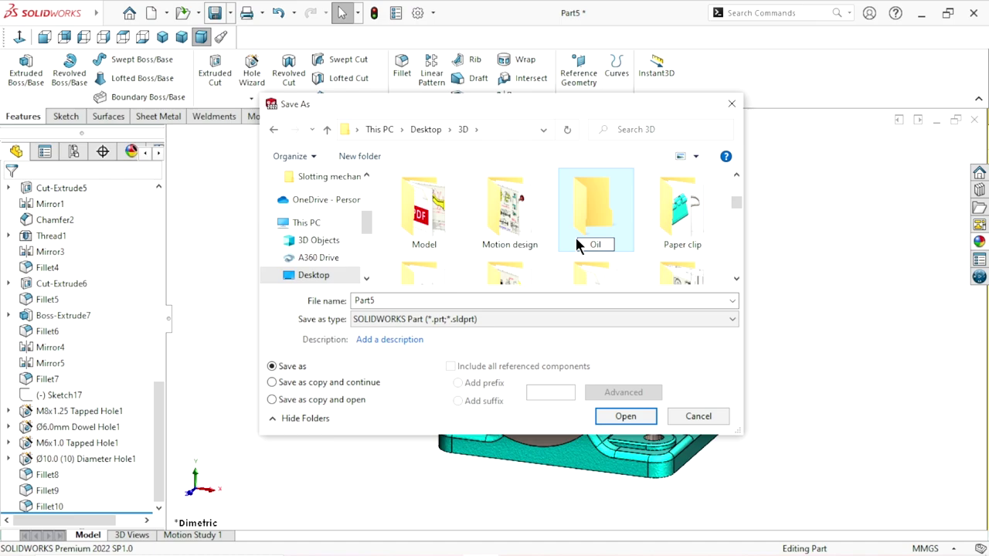
text( pum)
text(p)
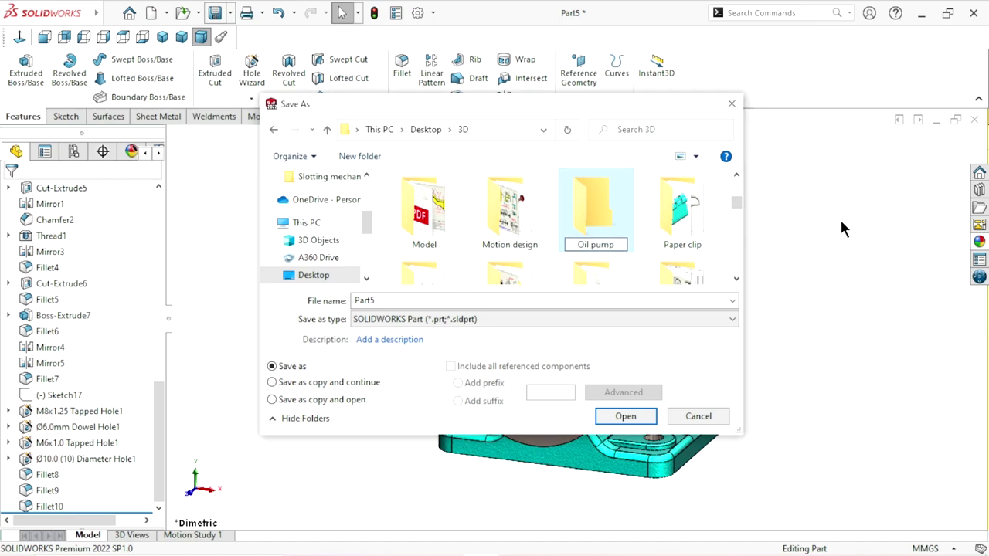
click(839, 218)
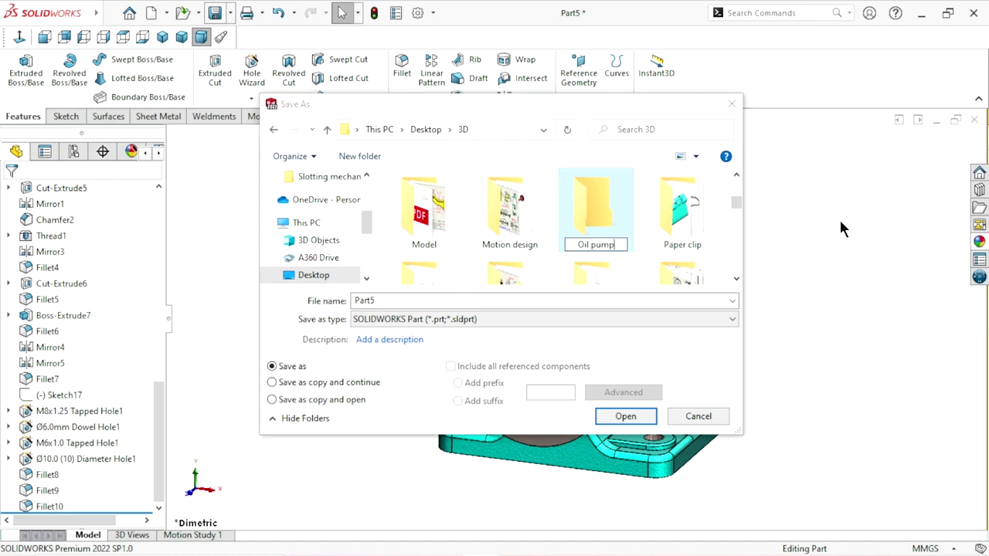
Step: Save the part as 'Part1 Main body' in the Oil pump folder
click(639, 197)
click(600, 201)
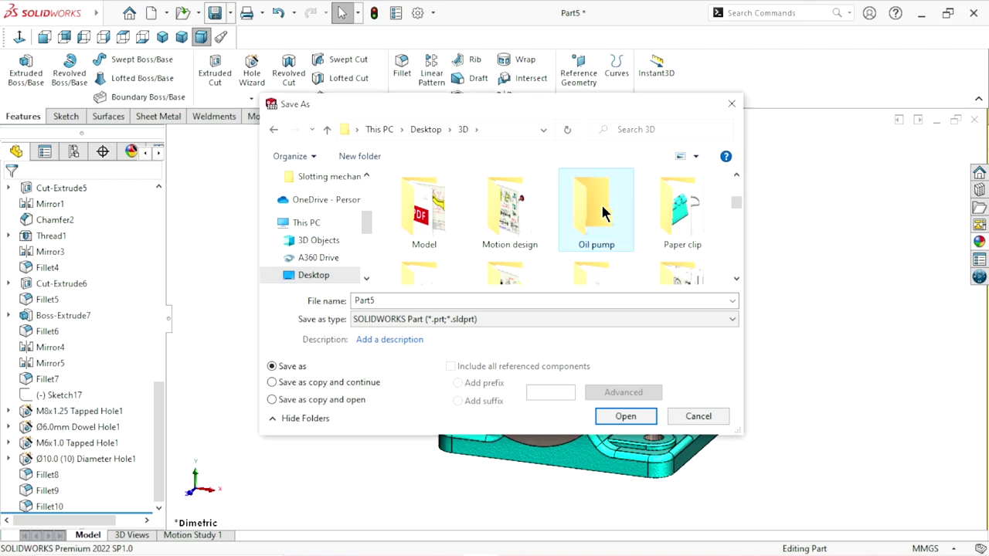
double_click(393, 301)
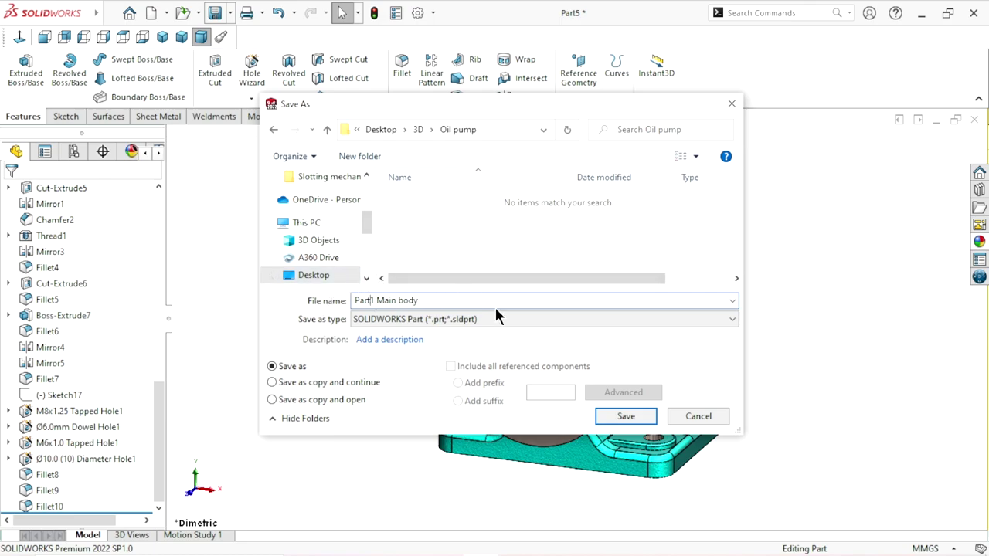
click(612, 409)
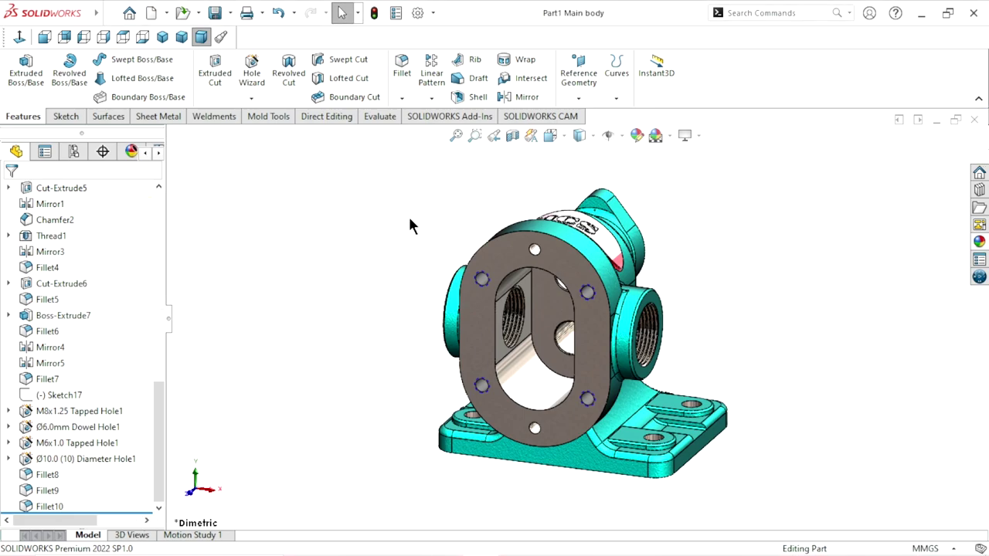
click(163, 36)
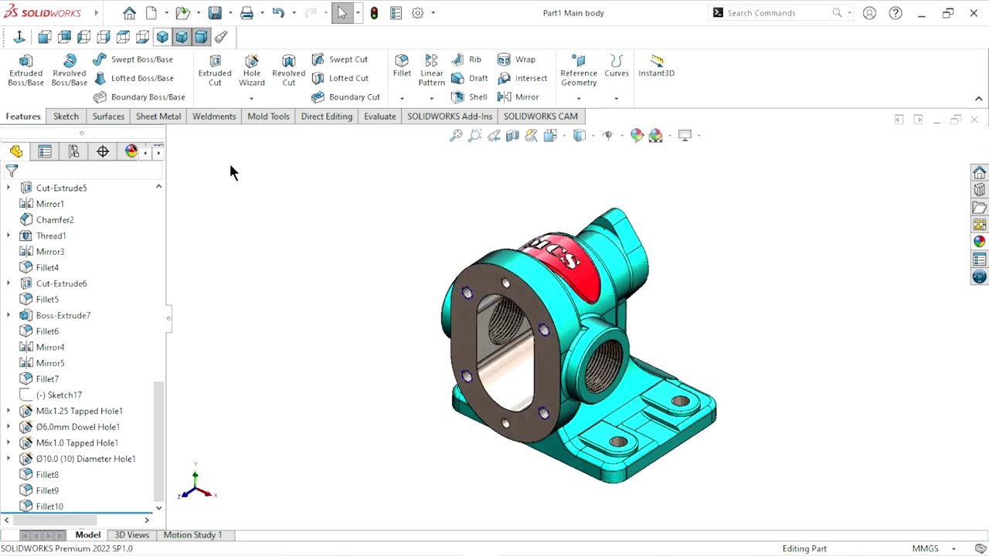
key(f)
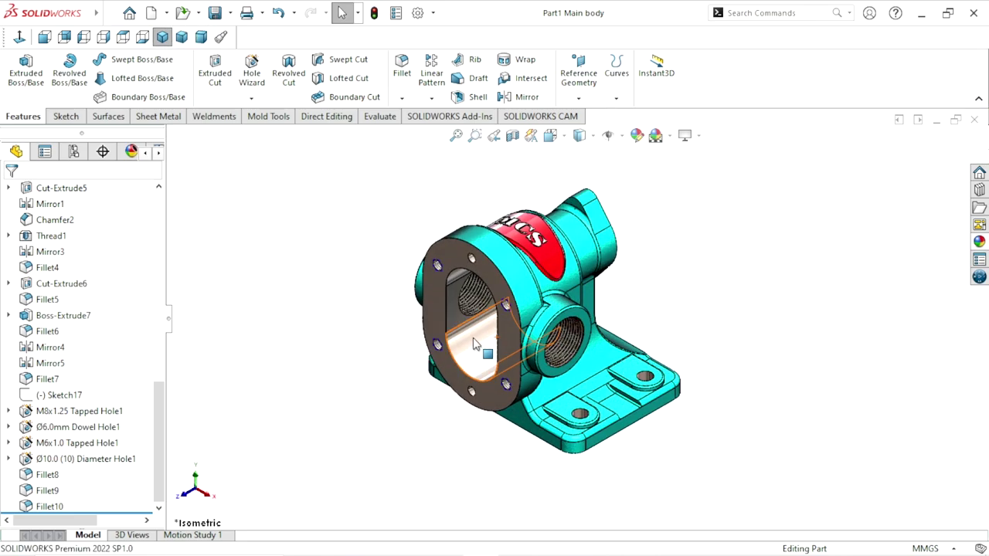
mouse_move(492, 397)
middle_down()
mouse_move(540, 258)
mouse_move(581, 378)
mouse_move(353, 419)
mouse_move(376, 343)
mouse_move(408, 391)
mouse_move(404, 435)
mouse_move(462, 400)
mouse_move(487, 398)
middle_up()
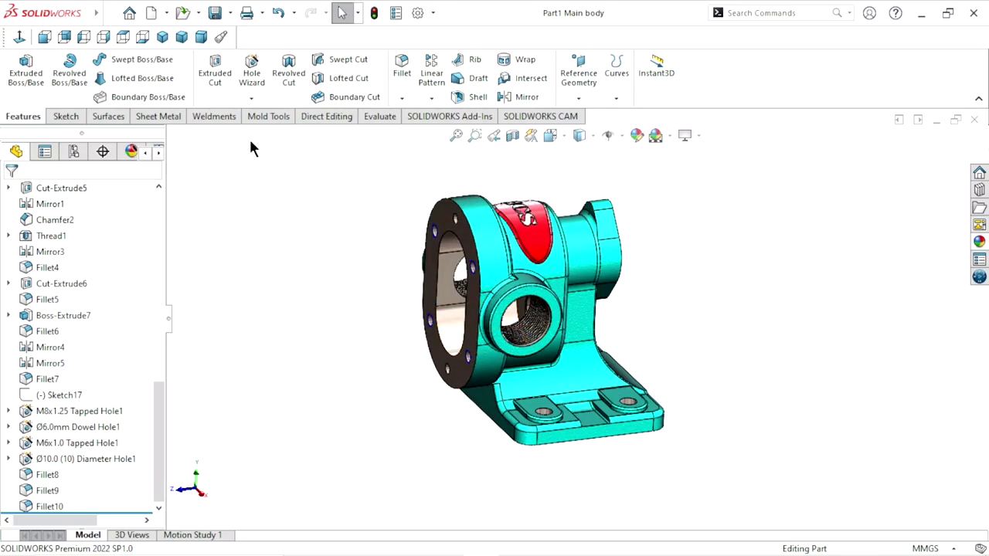
click(163, 37)
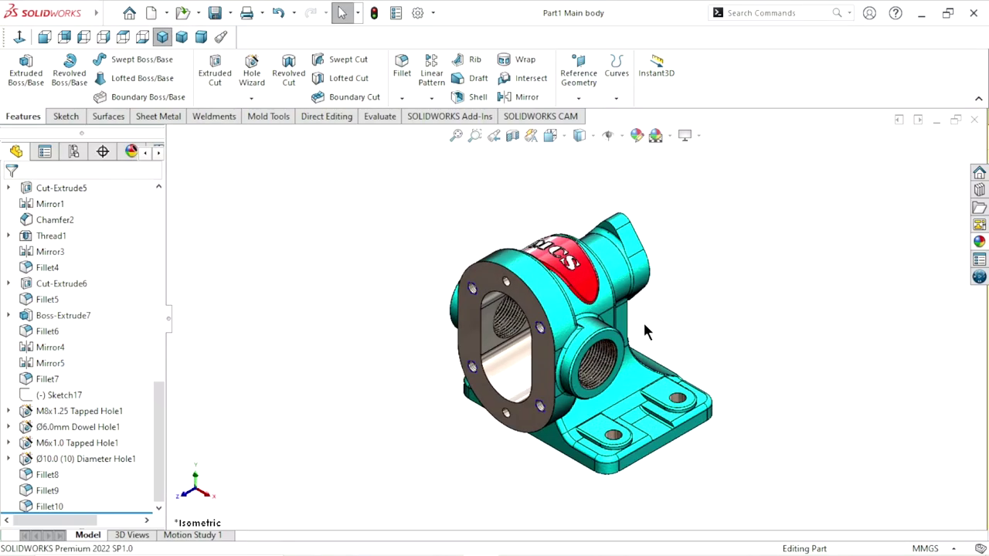
scroll(606, 373, down, 1)
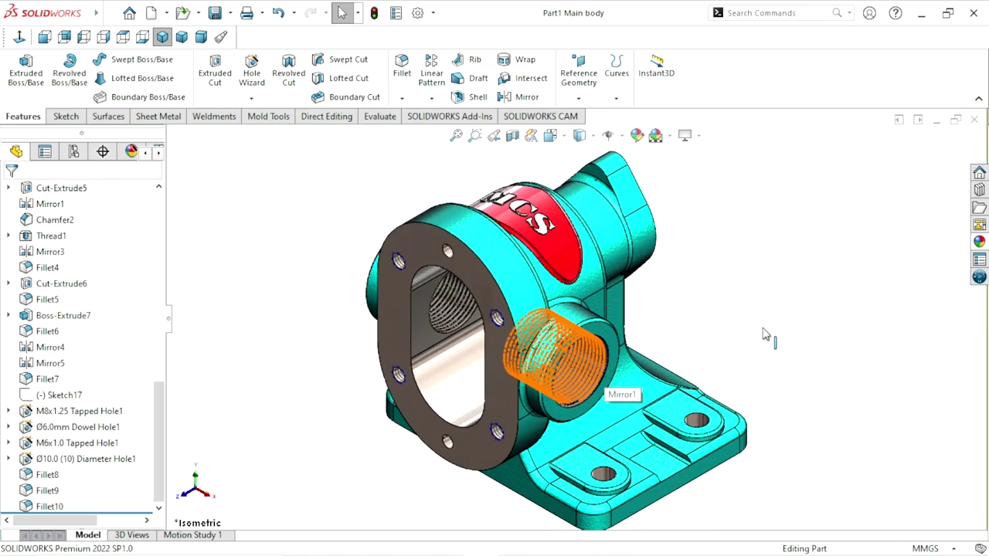
scroll(760, 340, up, 1)
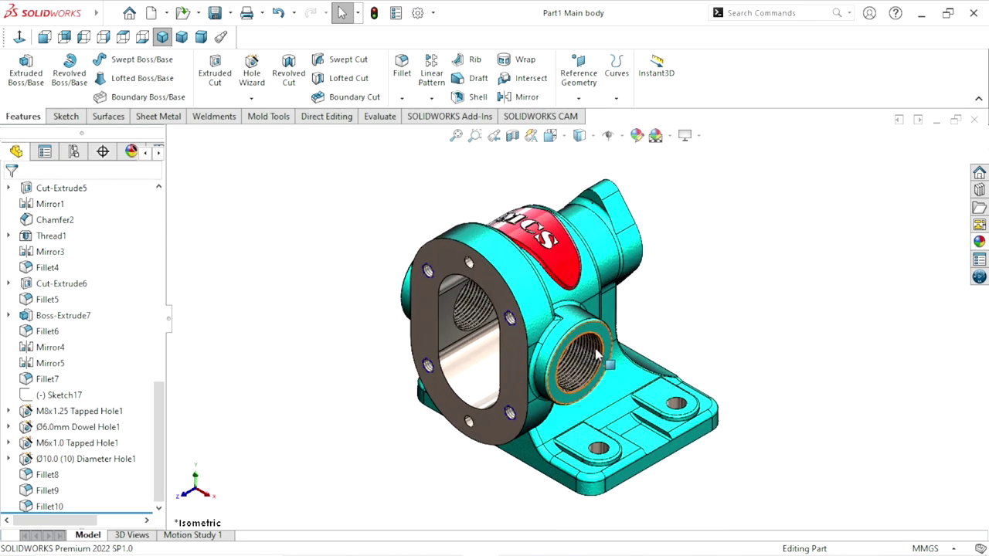